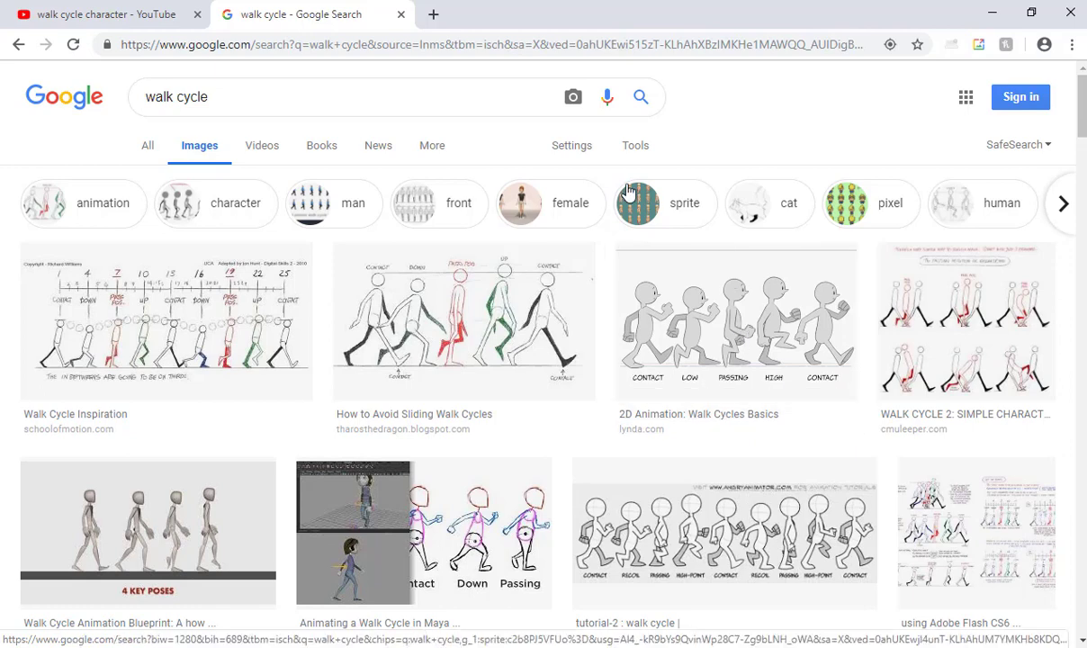
Search Google in a new browser tab for "video game animation cycle" and show the image results
{"action": "left_click", "coordinate": [153, 9]}
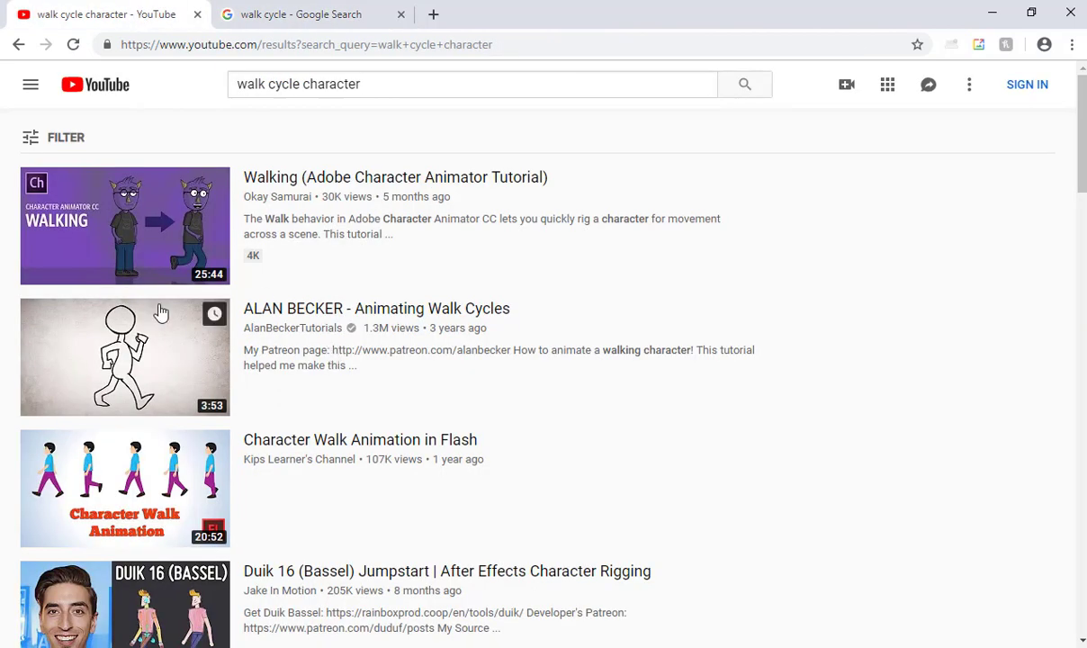
{"action": "left_click", "coordinate": [433, 14]}
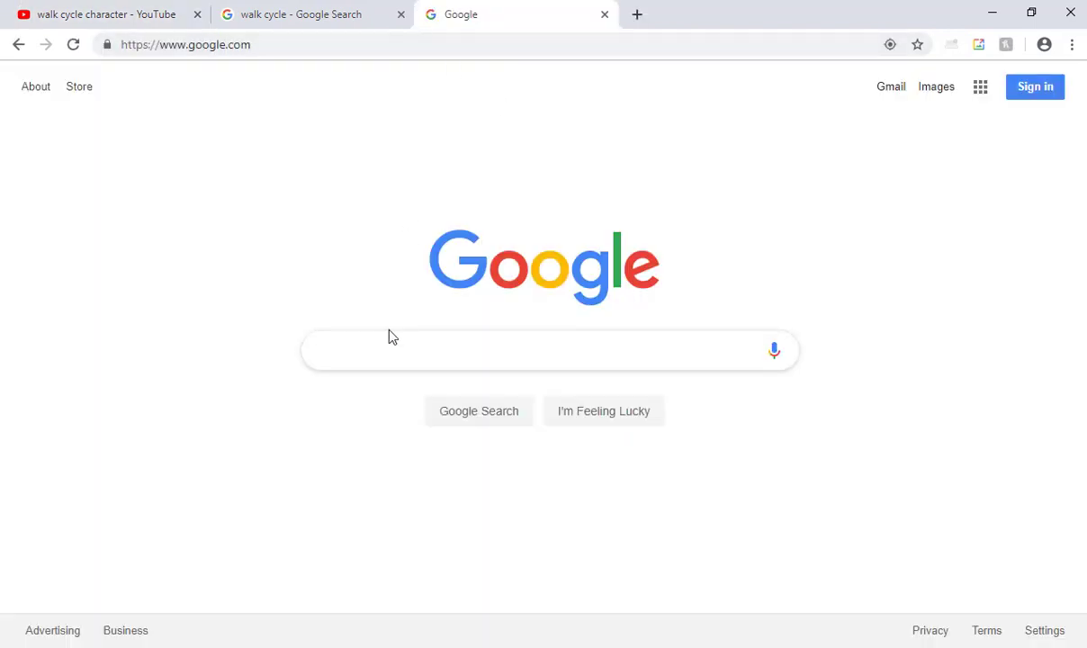
{"action": "type", "text": "video game w"}
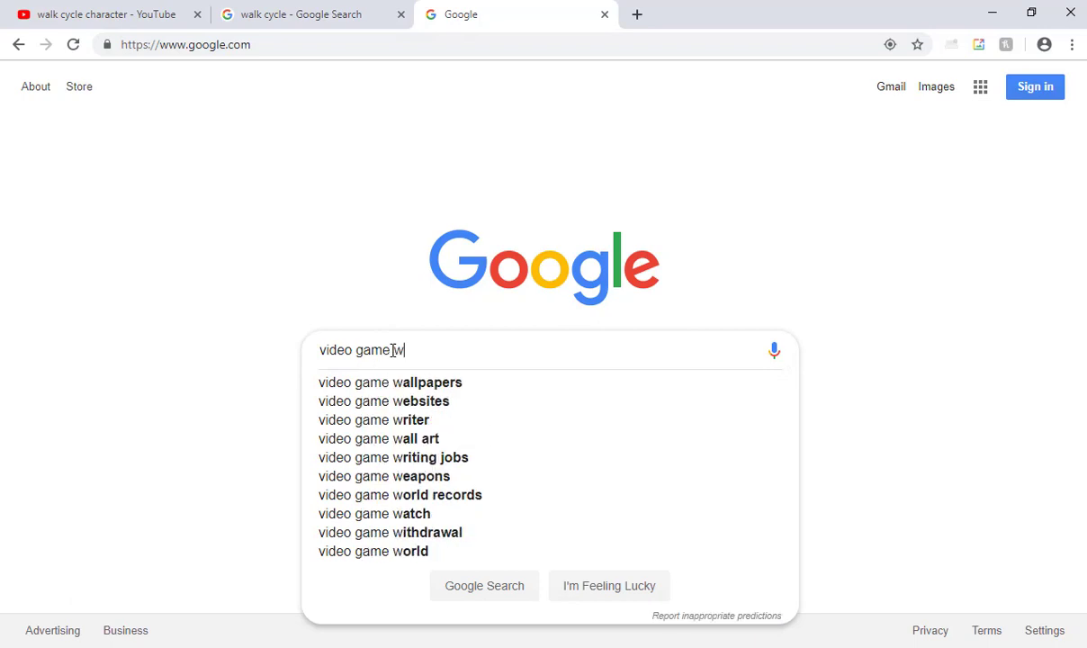
{"action": "key", "text": "BackSpace"}
{"action": "type", "text": "animation cycle"}
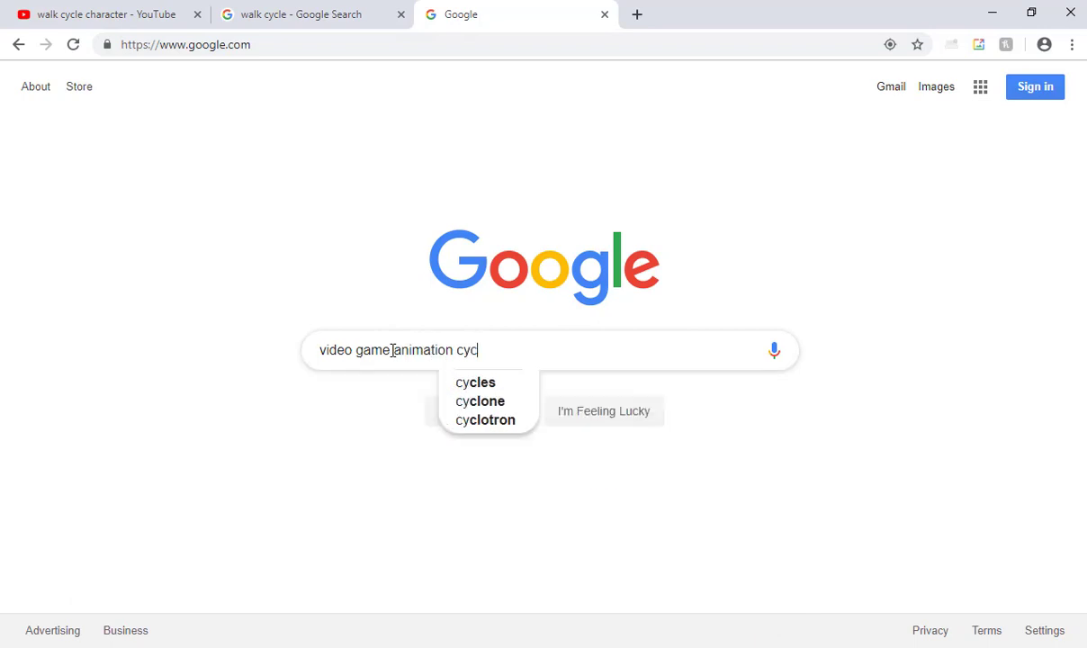
{"action": "key", "text": "Return"}
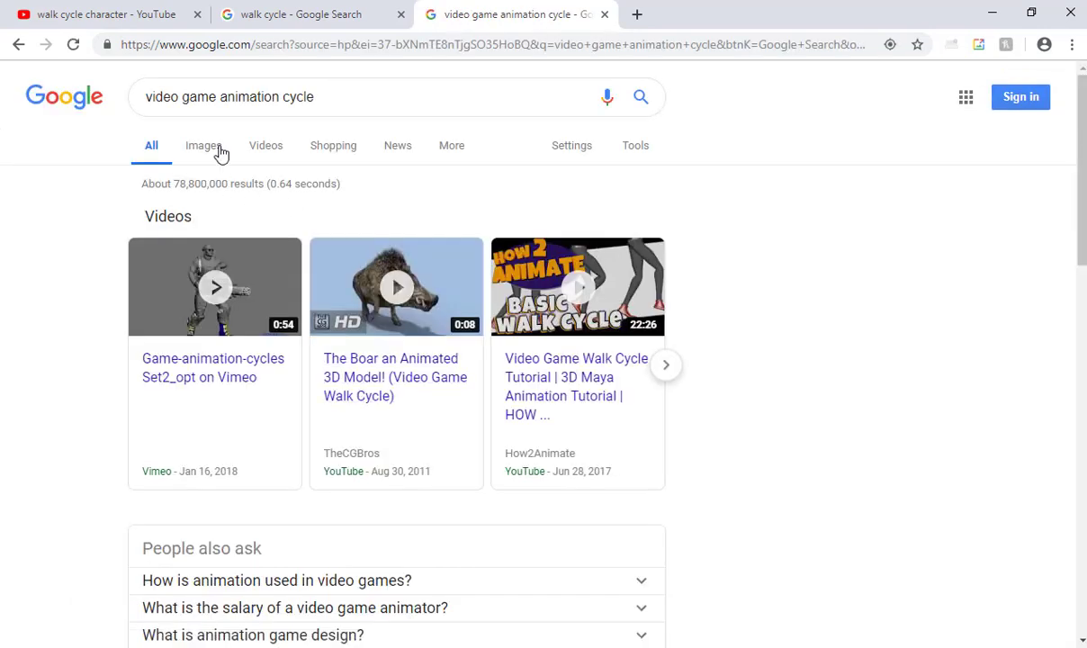
{"action": "left_click", "coordinate": [216, 151]}
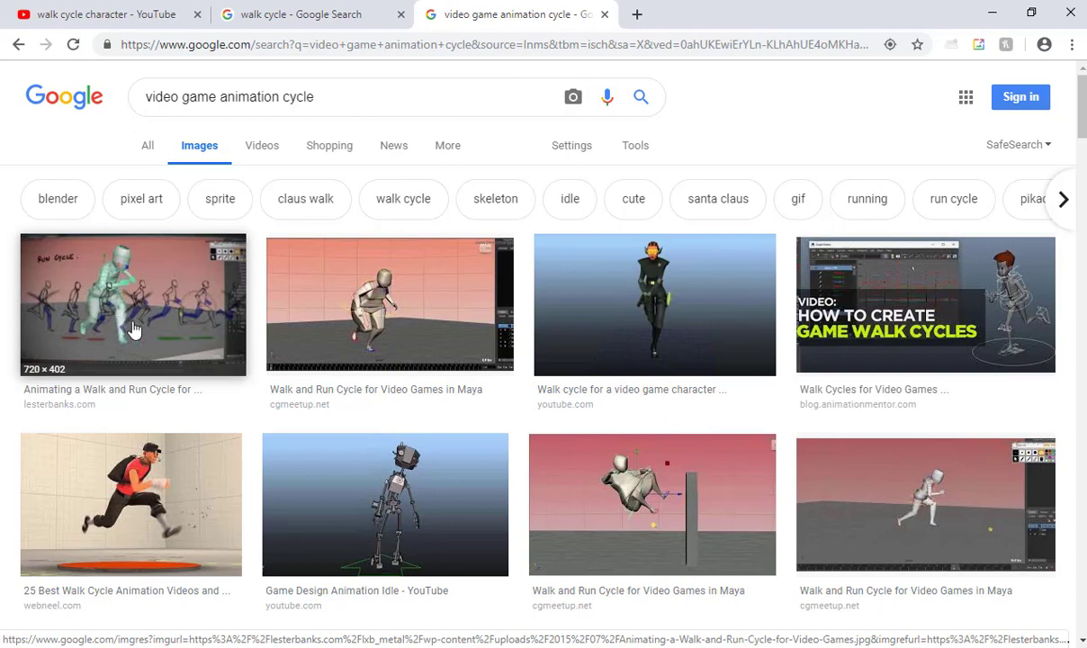
Browse the image results for video game animation cycles
{"action": "scroll", "coordinate": [259, 380], "scroll_direction": "down", "scroll_amount": 4}
{"action": "scroll", "coordinate": [438, 389], "scroll_direction": "down", "scroll_amount": 2}
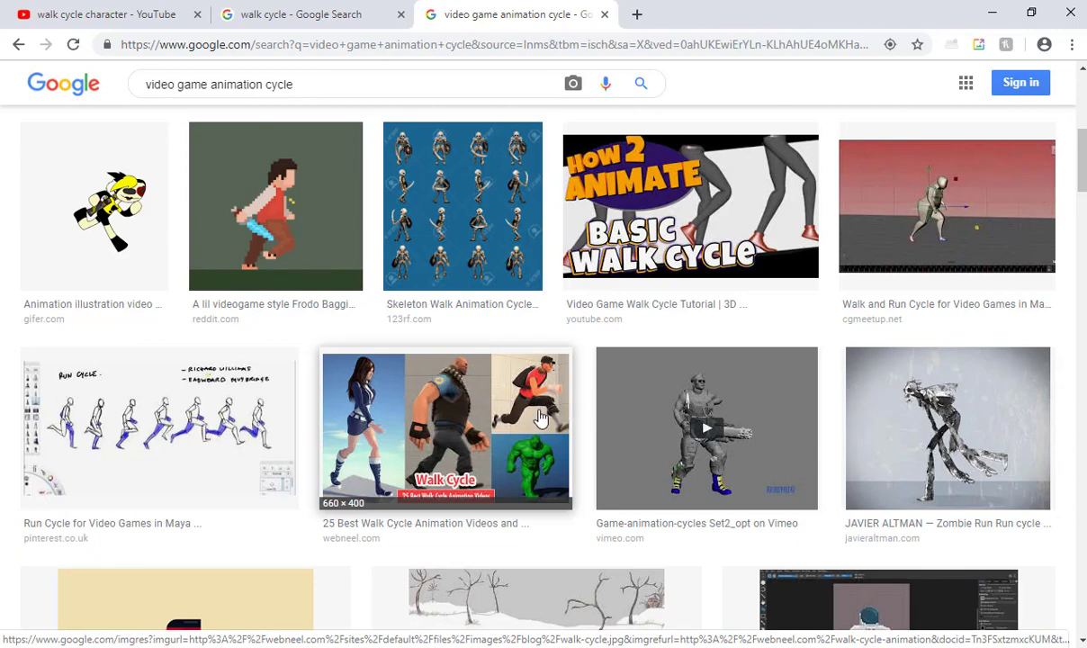
{"action": "scroll", "coordinate": [291, 412], "scroll_direction": "down", "scroll_amount": 4}
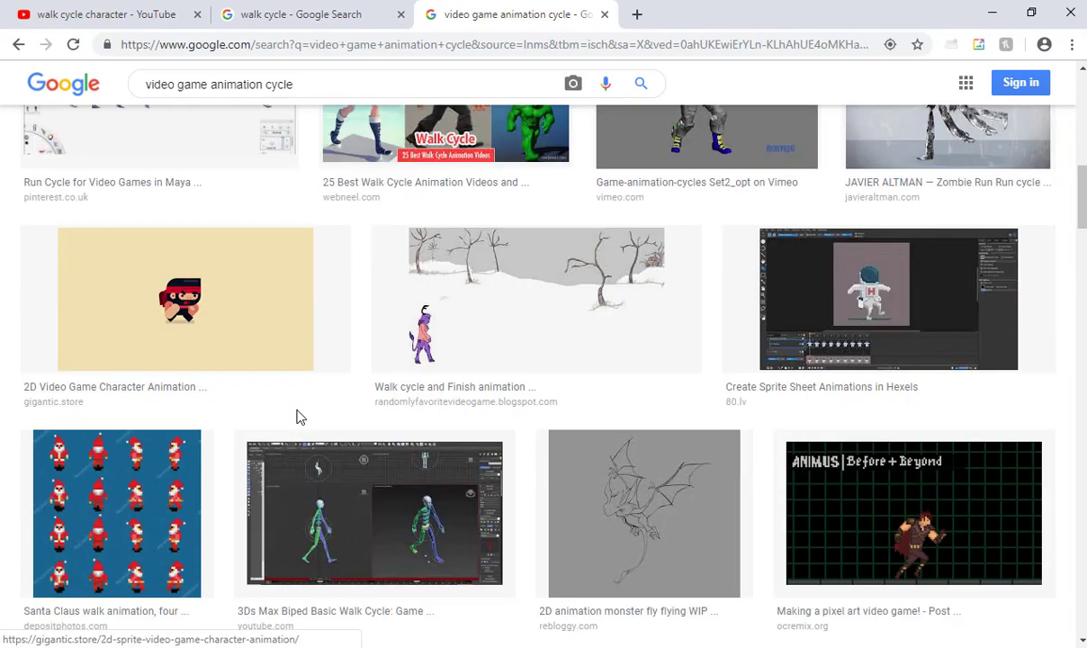
{"action": "scroll", "coordinate": [346, 432], "scroll_direction": "down", "scroll_amount": 2}
{"action": "scroll", "coordinate": [346, 441], "scroll_direction": "down", "scroll_amount": 2}
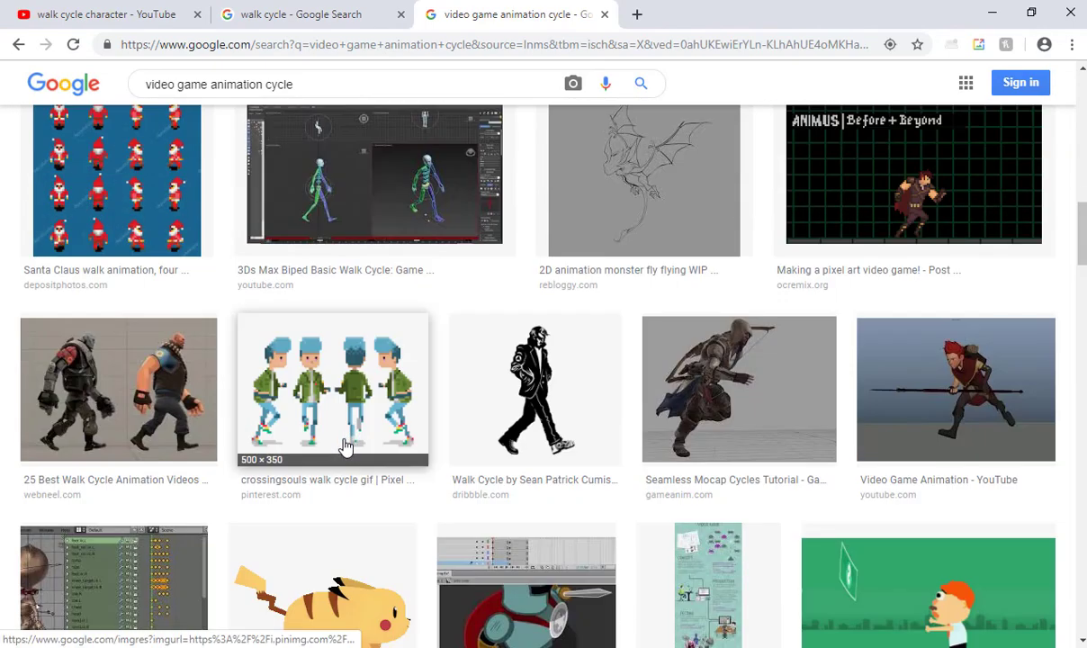
{"action": "scroll", "coordinate": [348, 444], "scroll_direction": "up", "scroll_amount": 12}
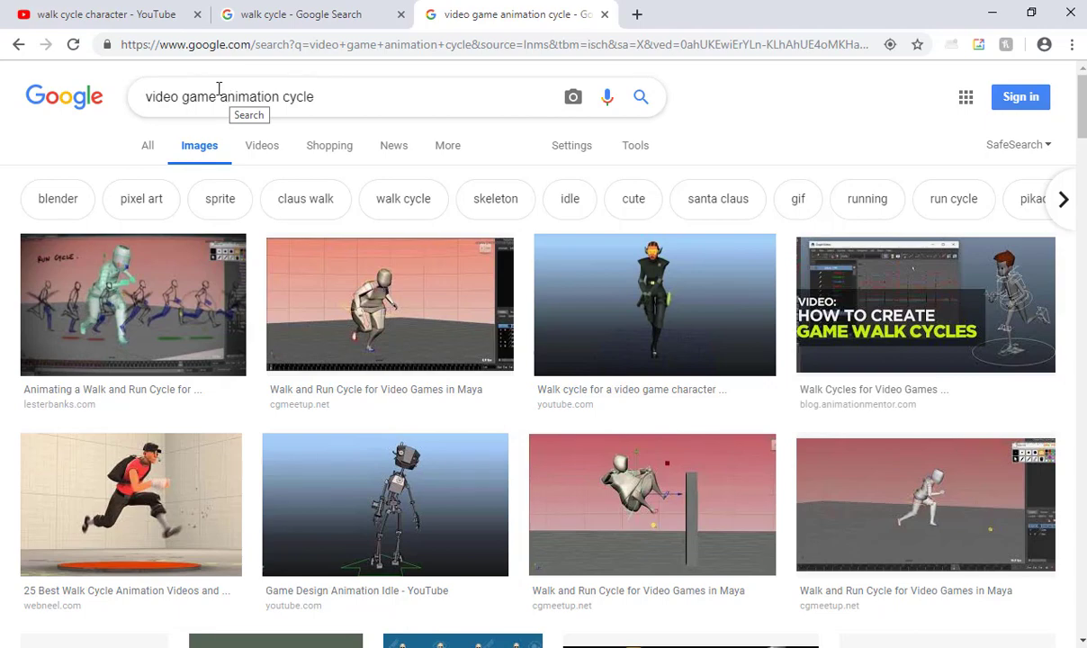
Look through the YouTube search results for "walk cycle character"
{"action": "left_click", "coordinate": [110, 22]}
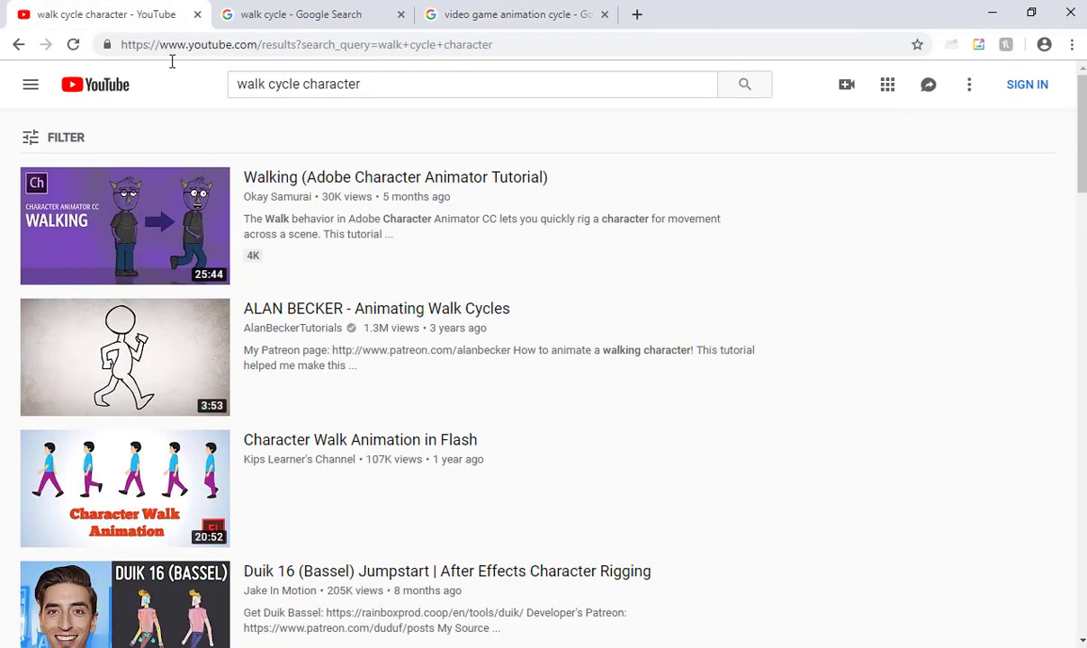
{"action": "scroll", "coordinate": [437, 284], "scroll_direction": "down", "scroll_amount": 5}
{"action": "scroll", "coordinate": [430, 297], "scroll_direction": "down", "scroll_amount": 3}
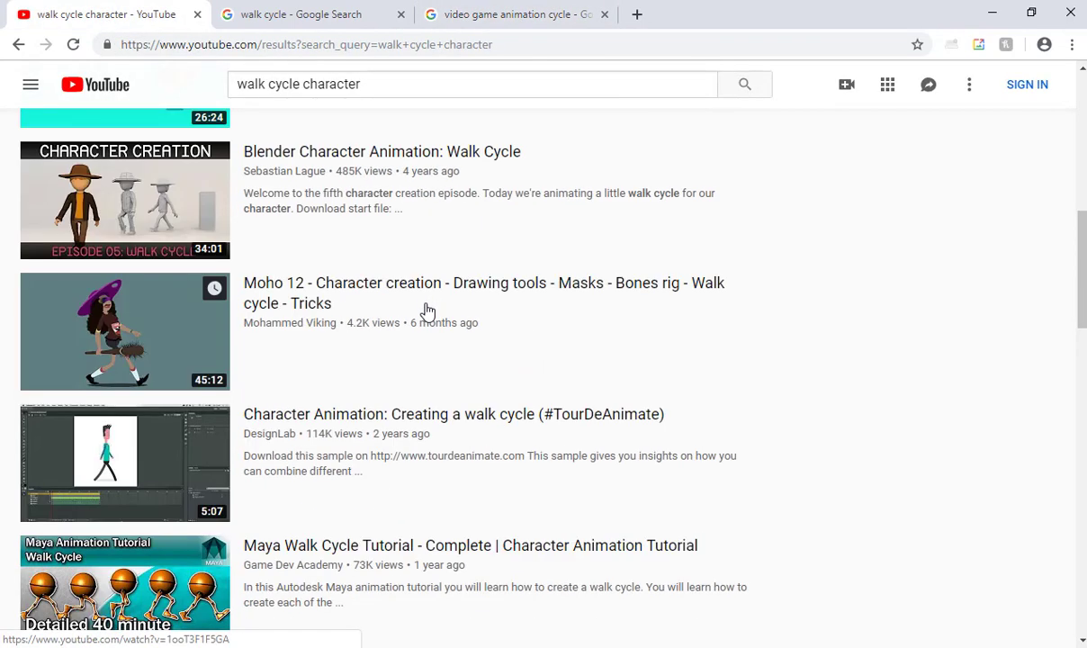
{"action": "scroll", "coordinate": [425, 308], "scroll_direction": "up", "scroll_amount": 5}
{"action": "scroll", "coordinate": [345, 153], "scroll_direction": "up", "scroll_amount": 3}
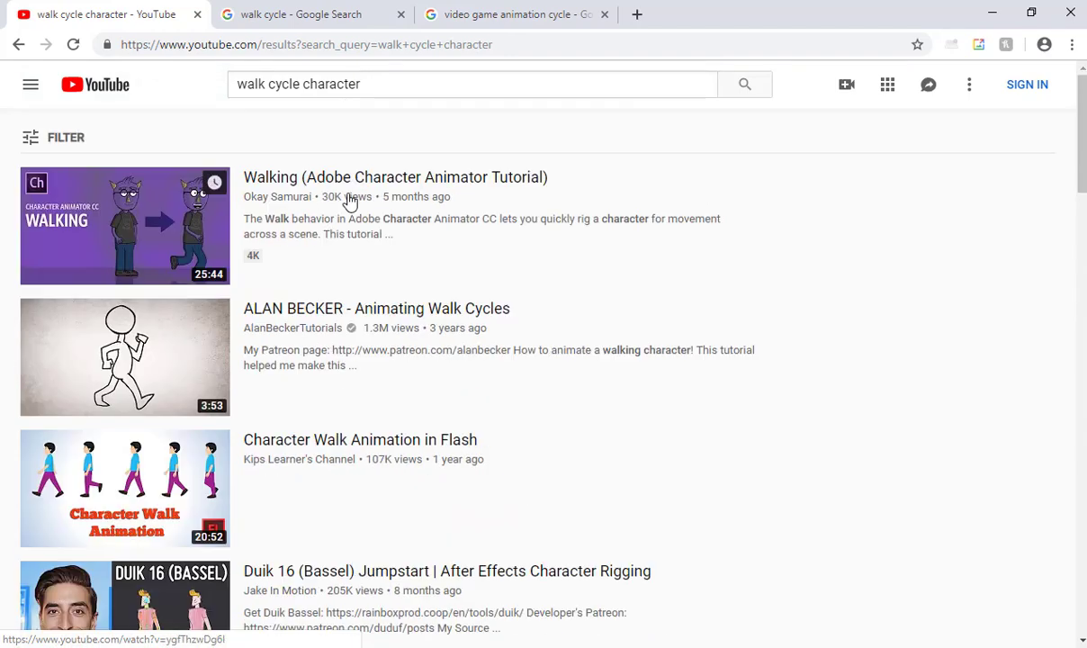
Return to the video game animation cycle results and run an image search for "massive crowd simulator" instead
{"action": "left_click", "coordinate": [379, 18]}
{"action": "left_click", "coordinate": [520, 20]}
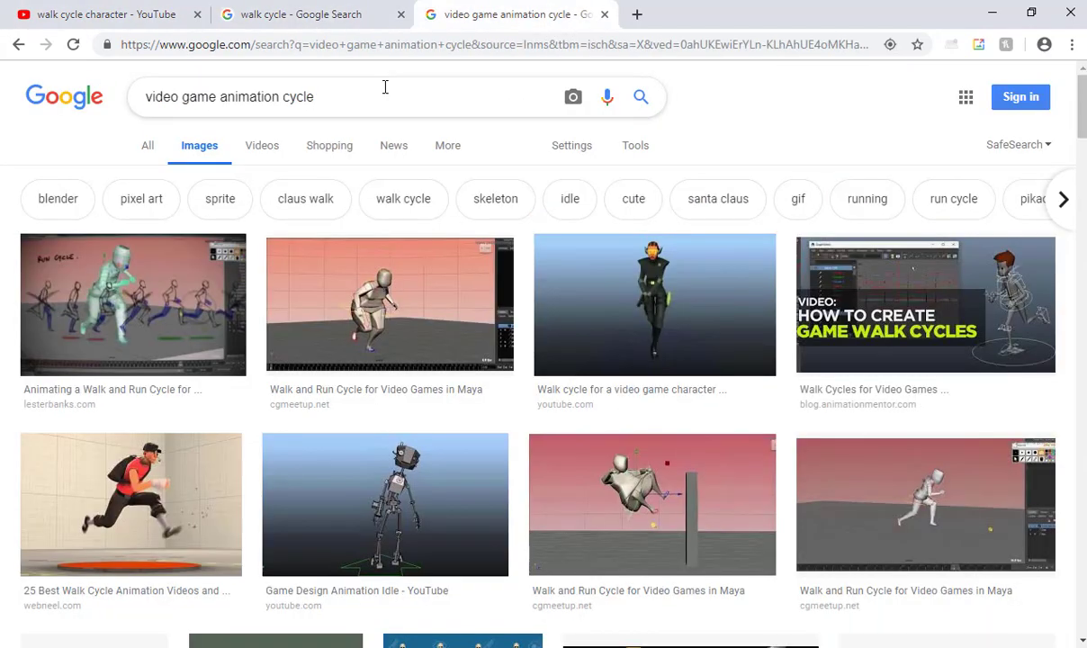
{"action": "left_click_drag", "start_coordinate": [383, 87], "coordinate": [193, 97]}
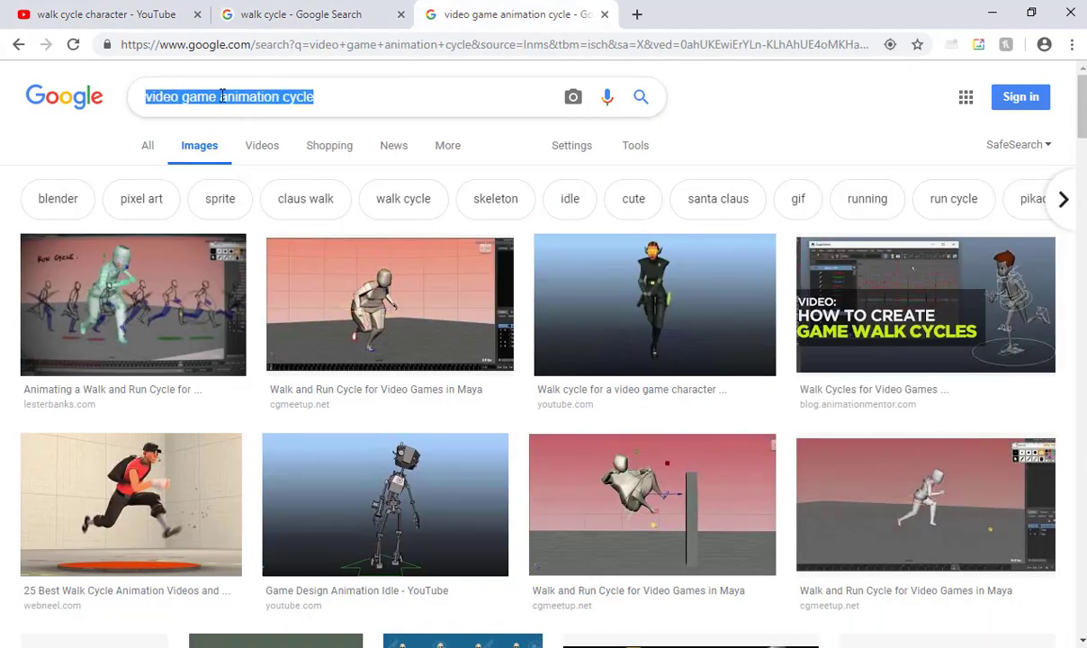
{"action": "left_click", "coordinate": [328, 88]}
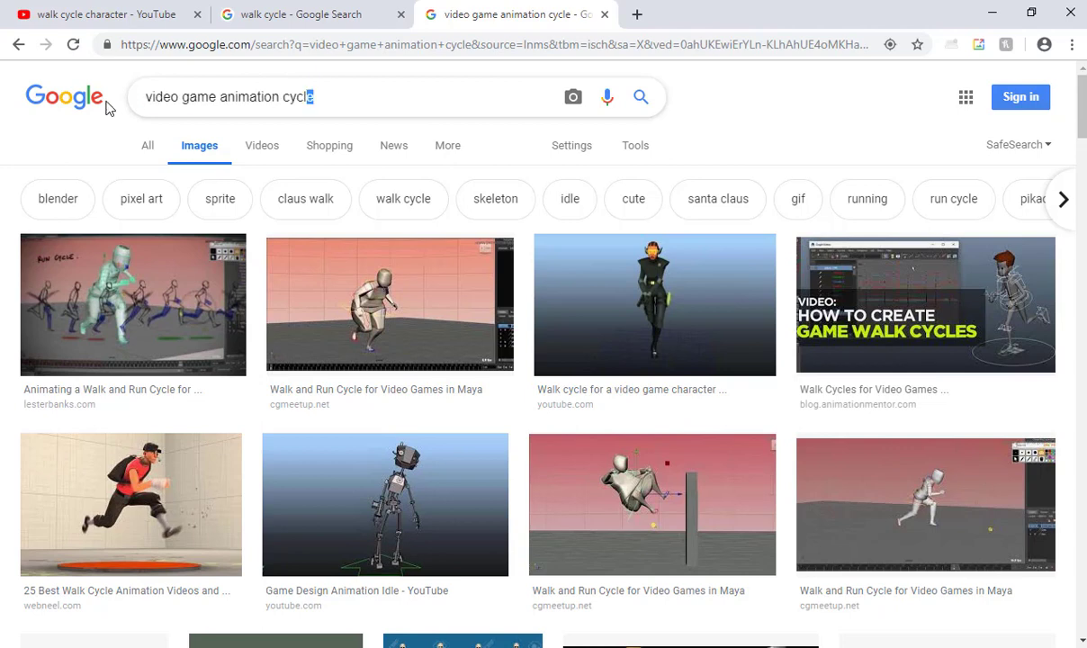
{"action": "key", "text": "ctrl+a"}
{"action": "type", "text": "massive"}
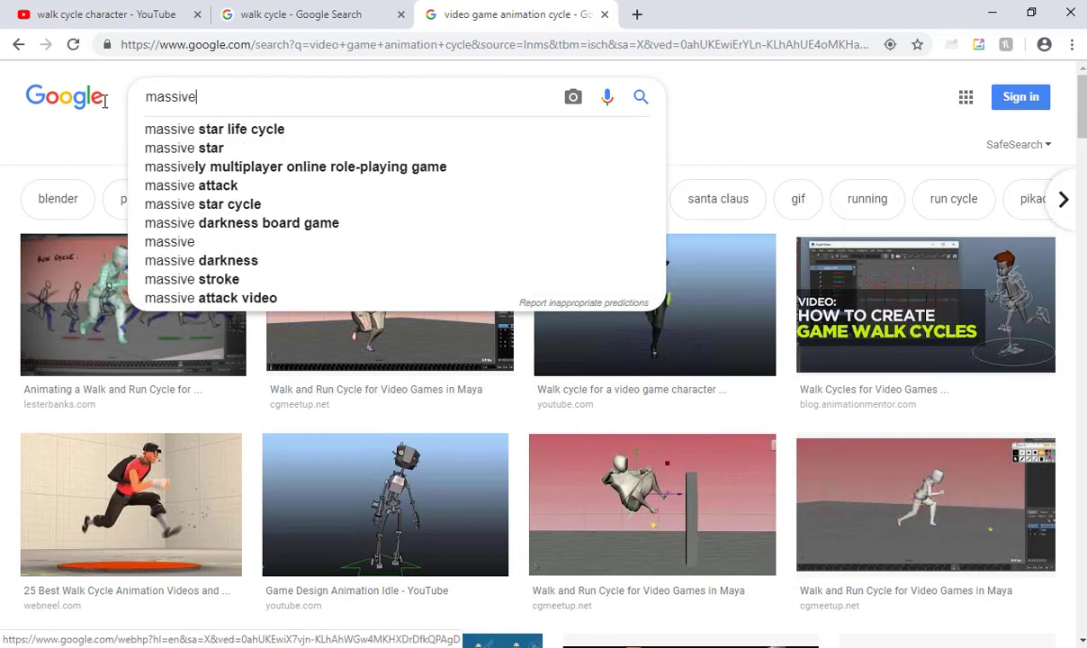
{"action": "key", "text": "ctrl+a"}
{"action": "type", "text": "massive "}
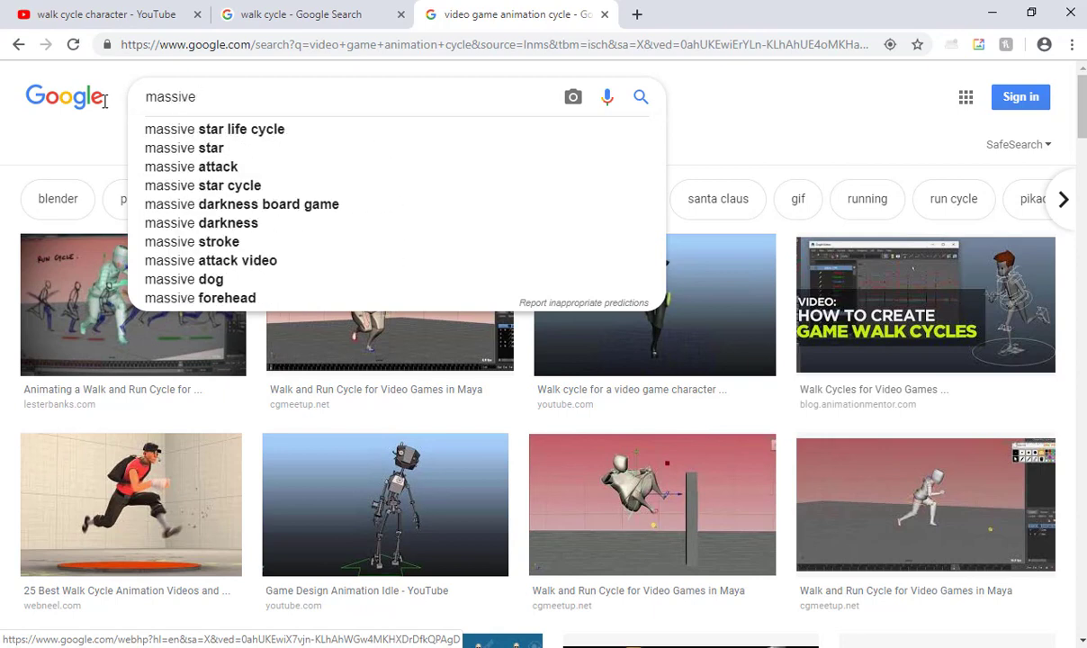
{"action": "type", "text": "crowd "}
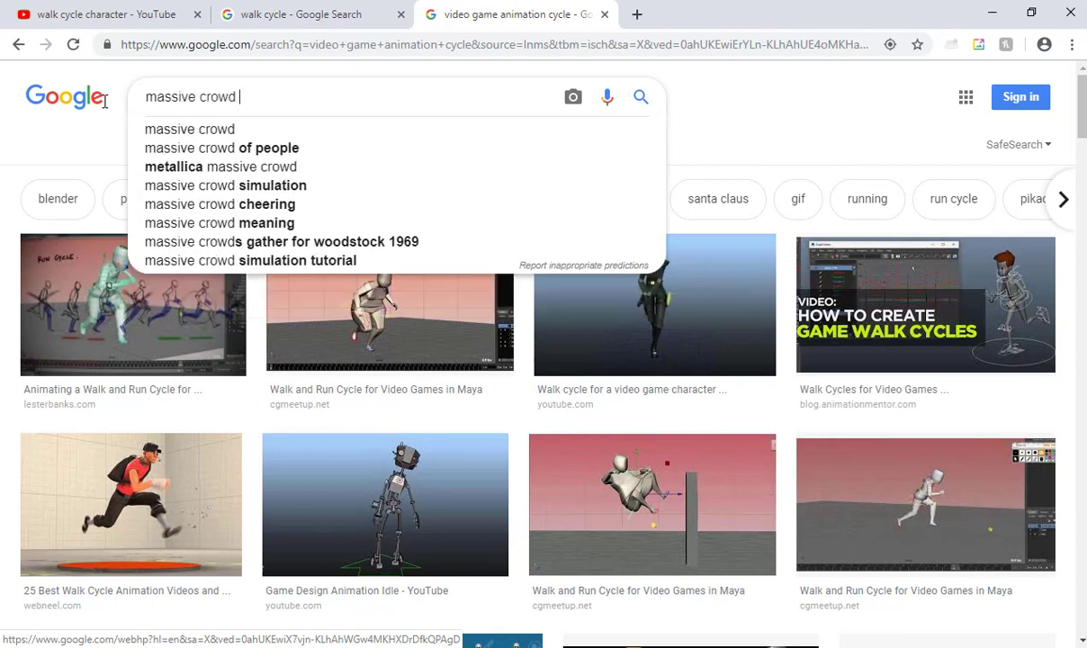
{"action": "type", "text": "simulator"}
{"action": "key", "text": "Return"}
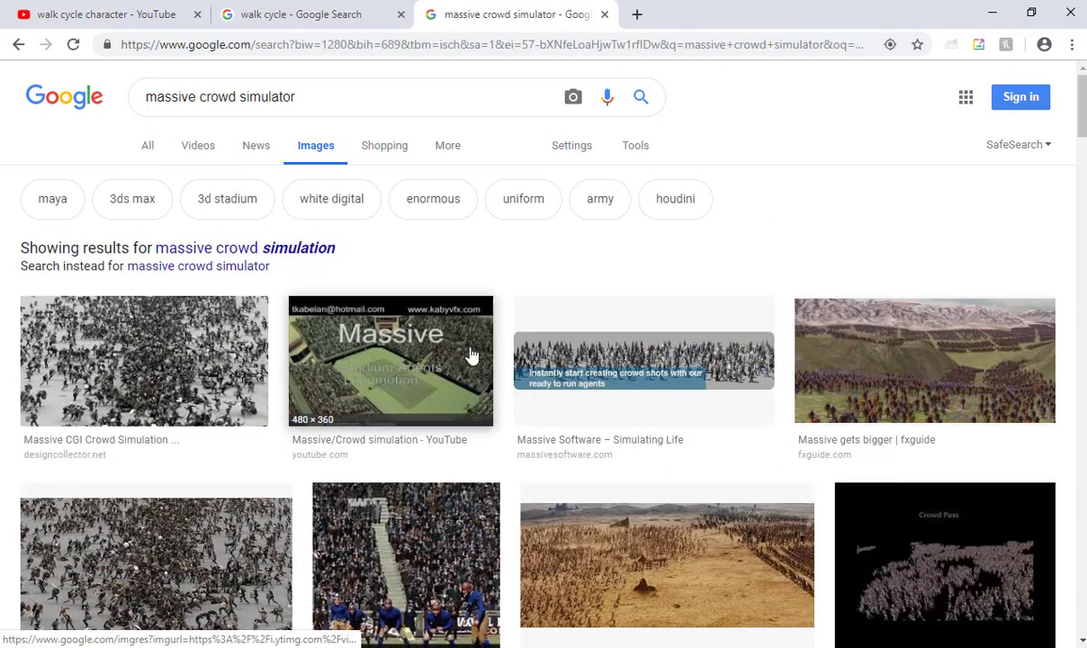
Preview the Massive CGI Crowd Simulation image from designcollector.net and look through the other crowd simulation images
{"action": "left_click", "coordinate": [133, 373]}
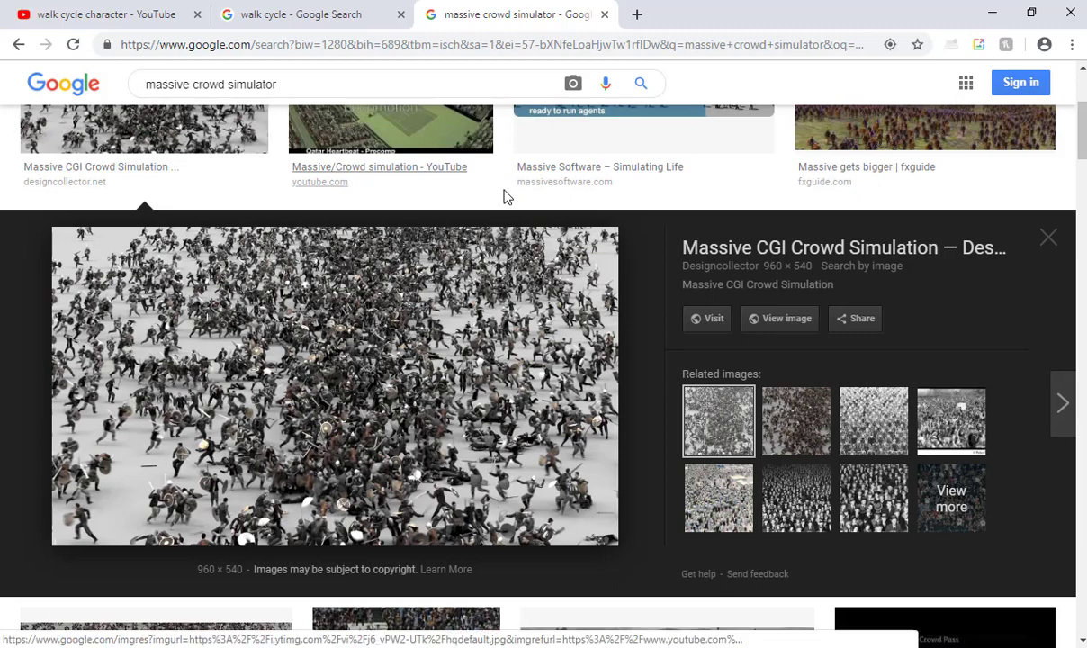
{"action": "scroll", "coordinate": [511, 255], "scroll_direction": "up", "scroll_amount": 3}
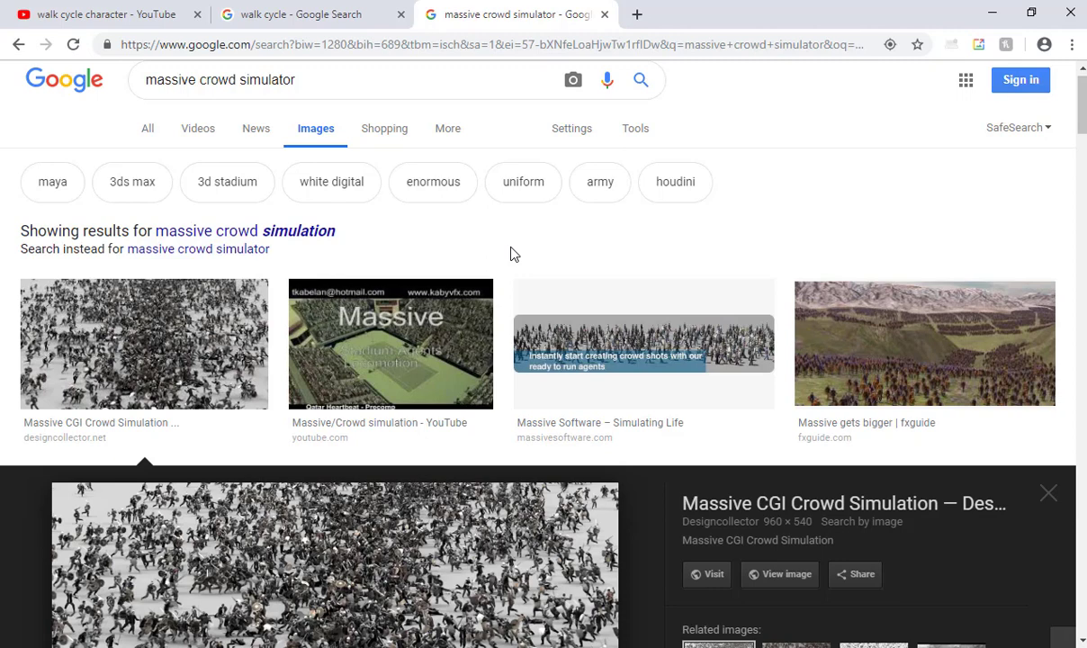
{"action": "left_click_drag", "start_coordinate": [306, 79], "coordinate": [106, 97]}
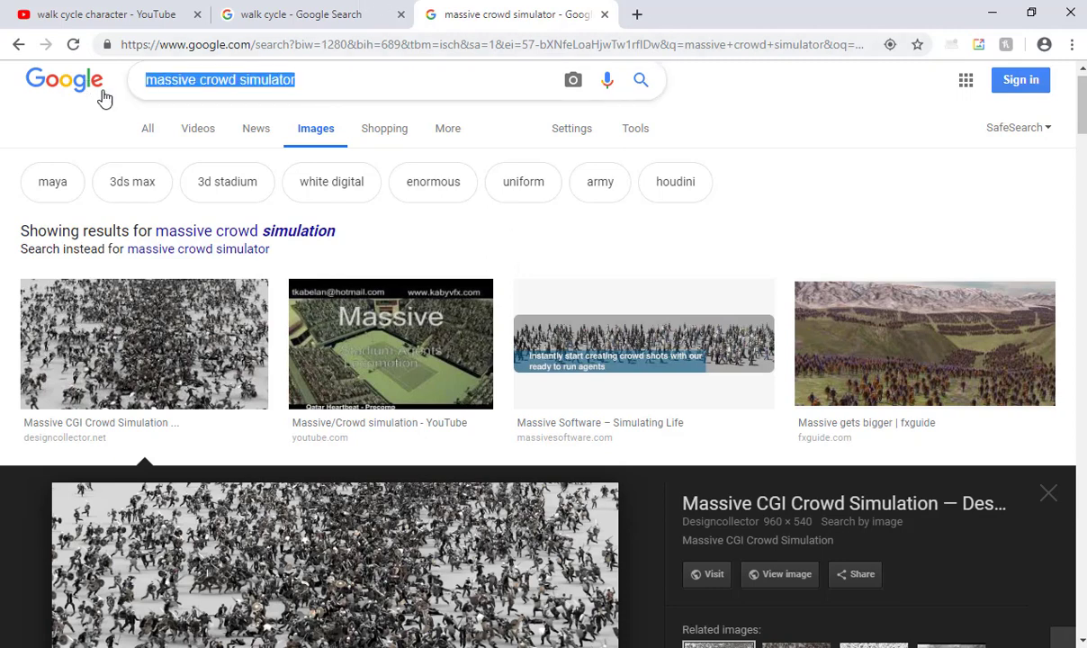
{"action": "scroll", "coordinate": [378, 198], "scroll_direction": "down", "scroll_amount": 6}
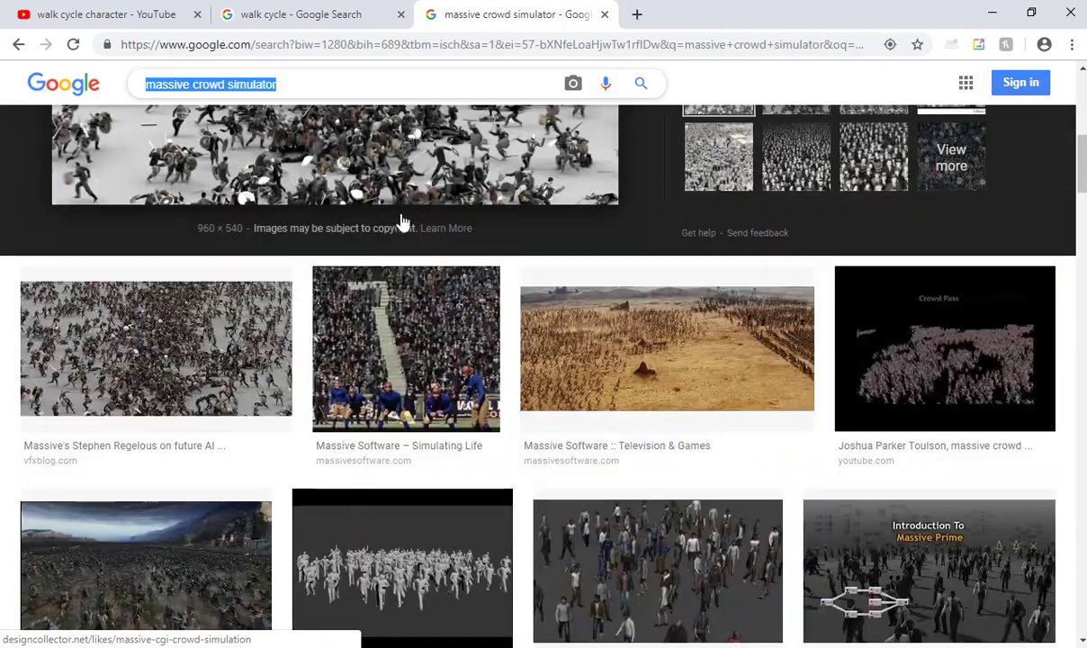
{"action": "scroll", "coordinate": [408, 228], "scroll_direction": "down", "scroll_amount": 4}
{"action": "scroll", "coordinate": [423, 269], "scroll_direction": "up", "scroll_amount": 10}
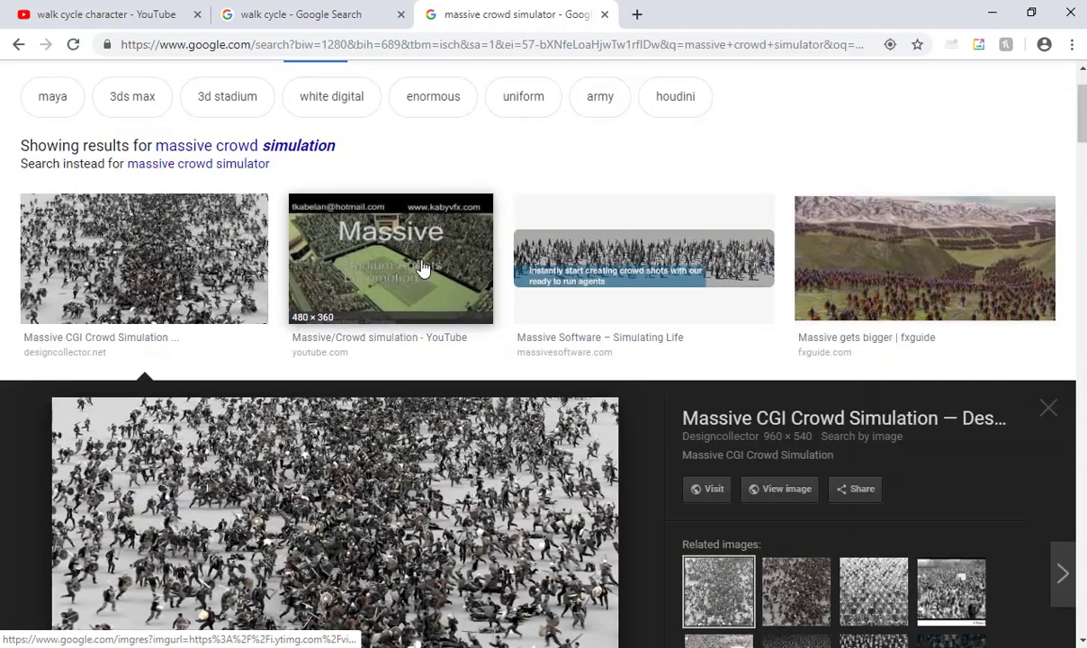
{"action": "scroll", "coordinate": [423, 268], "scroll_direction": "up", "scroll_amount": 1}
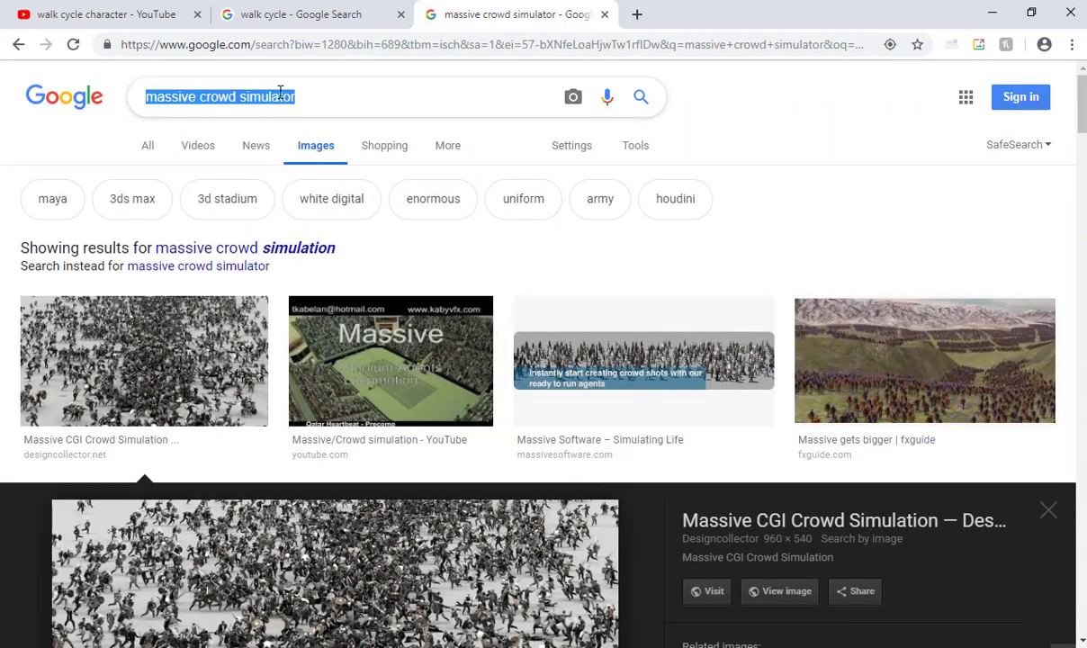
Change the last word of the image query to "interface" and search for "massive crowd interface"
{"action": "double_click", "coordinate": [280, 94]}
{"action": "type", "text": "interface"}
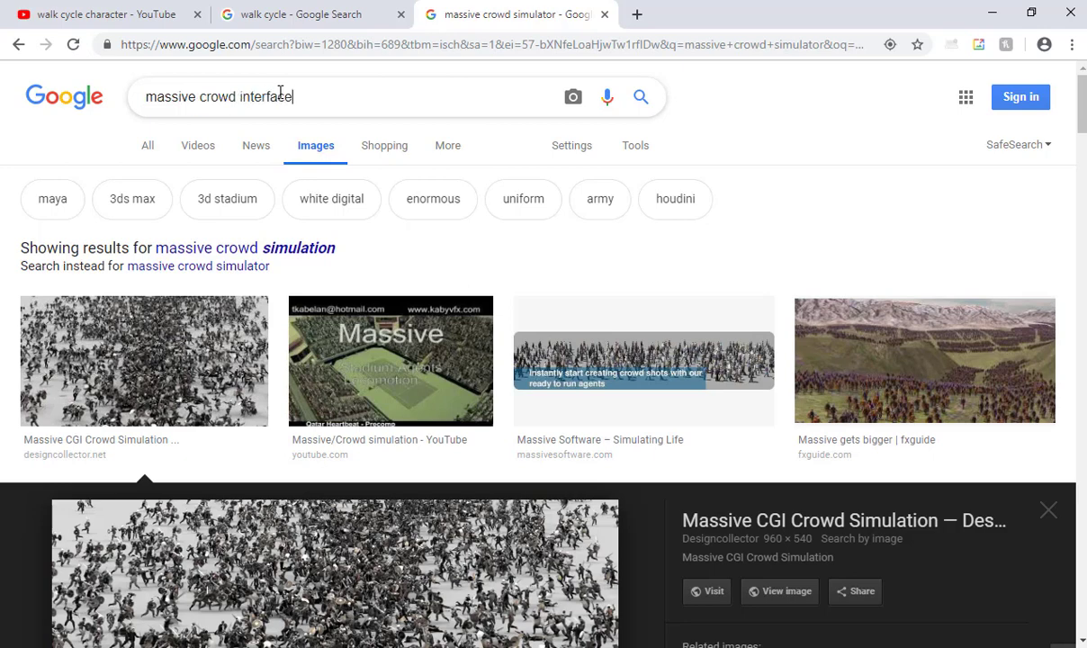
{"action": "key", "text": "Return"}
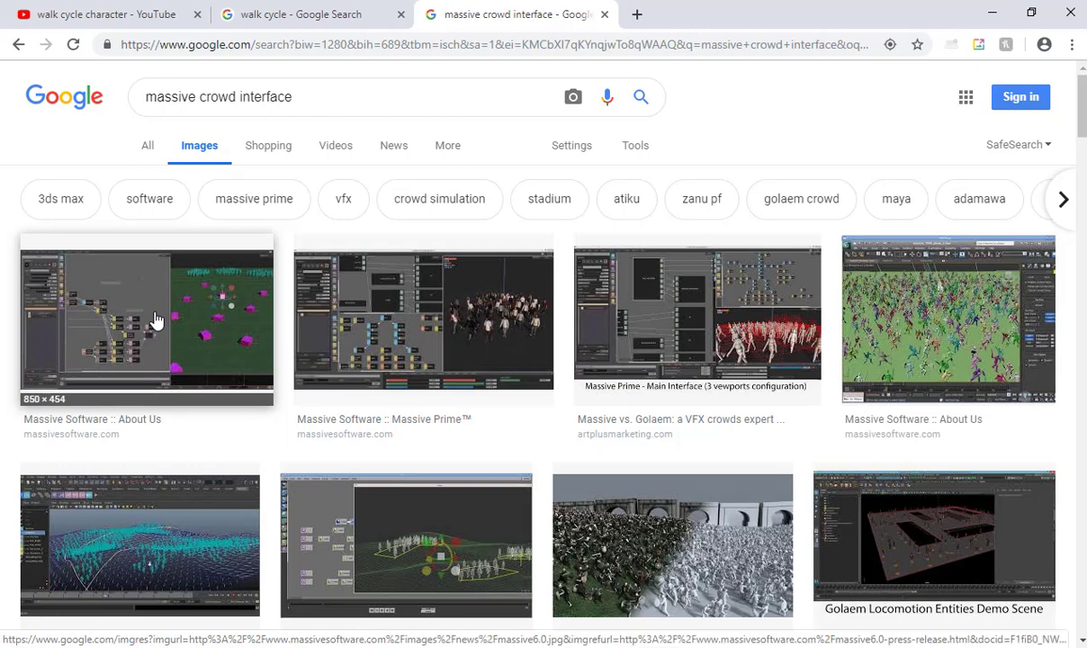
Preview the first Massive Software "About Us" image, and the "Massive vs. Golaem" image of the Massive Prime main interface
{"action": "left_click", "coordinate": [155, 319]}
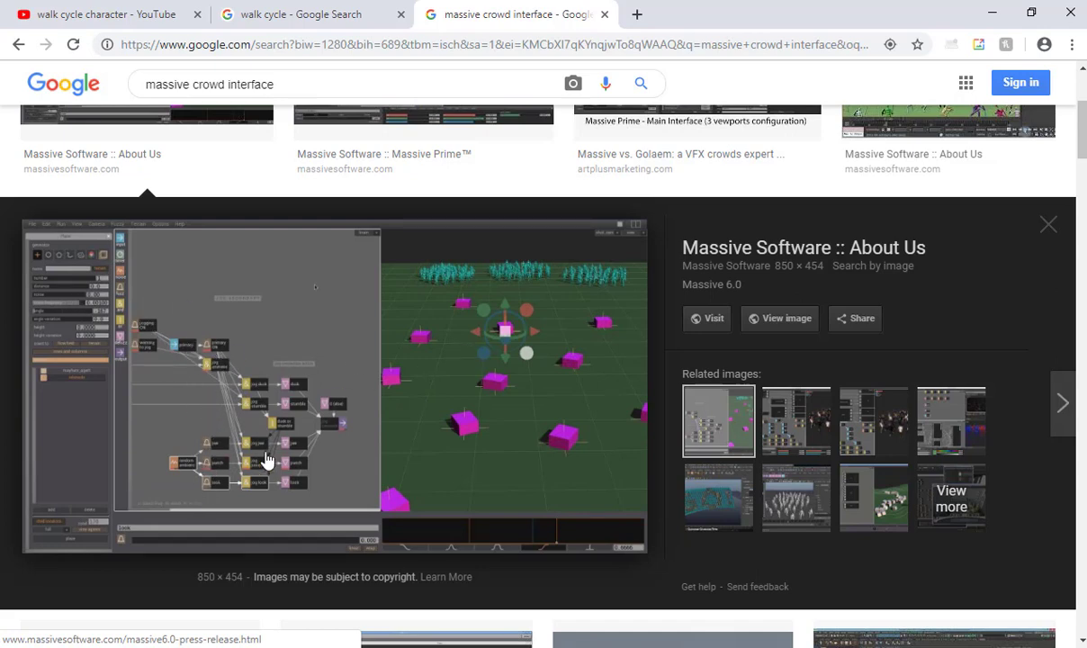
{"action": "scroll", "coordinate": [287, 441], "scroll_direction": "up", "scroll_amount": 1}
{"action": "scroll", "coordinate": [408, 310], "scroll_direction": "up", "scroll_amount": 1}
{"action": "left_click", "coordinate": [689, 240]}
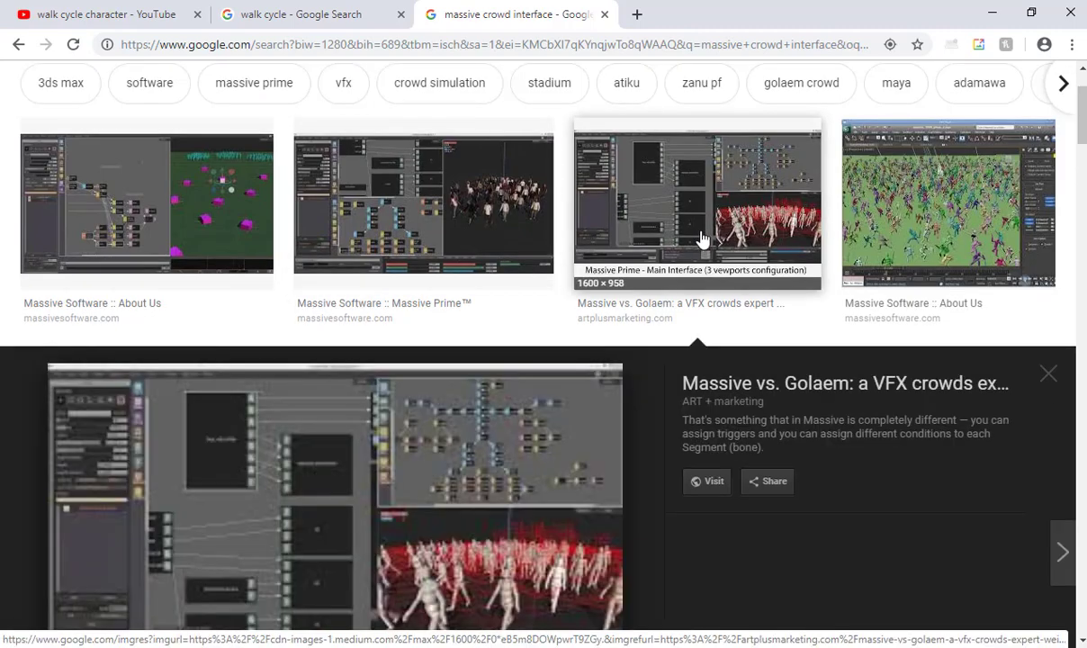
{"action": "scroll", "coordinate": [499, 450], "scroll_direction": "down", "scroll_amount": 2}
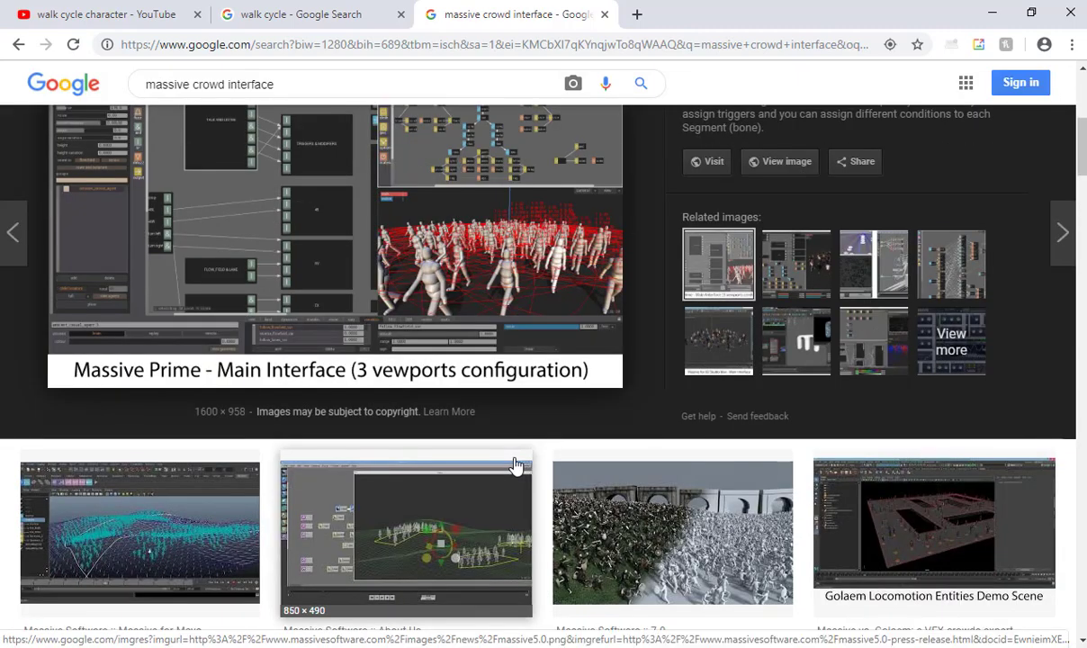
{"action": "scroll", "coordinate": [546, 329], "scroll_direction": "down", "scroll_amount": 2}
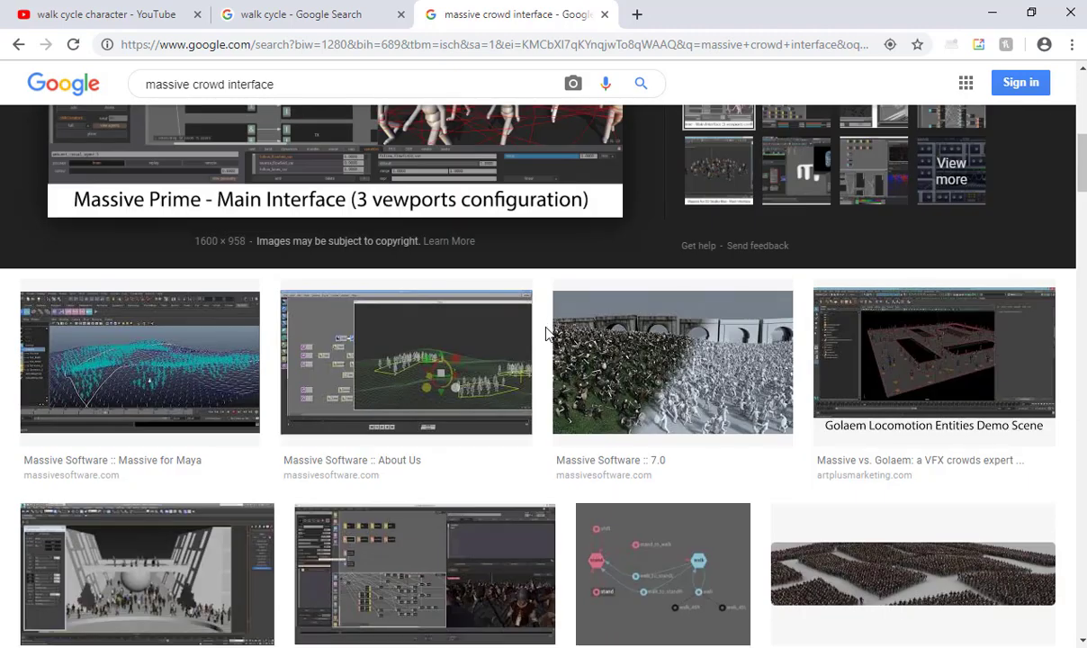
Replace the image query with "golaem crowd" and run the image search
{"action": "key", "text": "Right"}
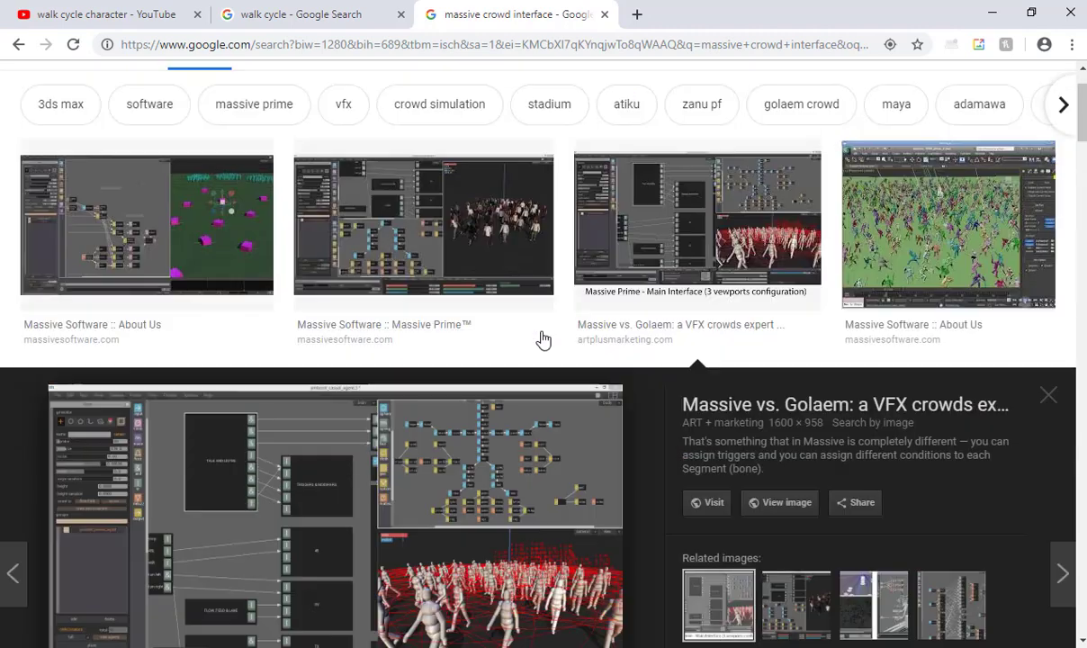
{"action": "scroll", "coordinate": [405, 223], "scroll_direction": "up", "scroll_amount": 1}
{"action": "left_click_drag", "start_coordinate": [315, 99], "coordinate": [56, 102]}
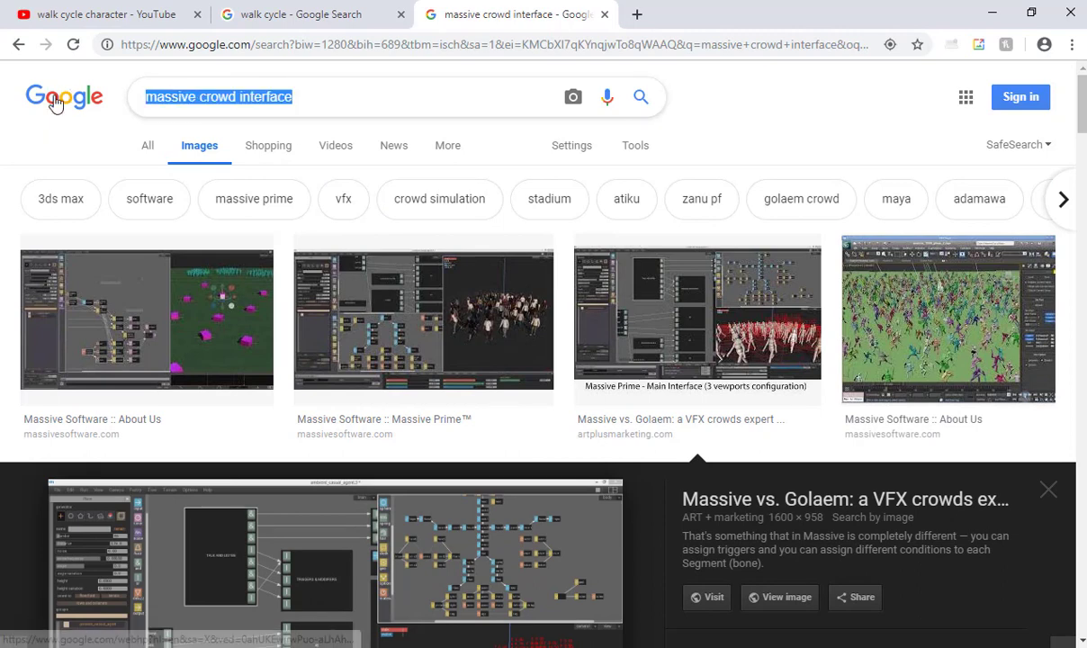
{"action": "type", "text": "goa"}
{"action": "key", "text": "BackSpace"}
{"action": "type", "text": "lae"}
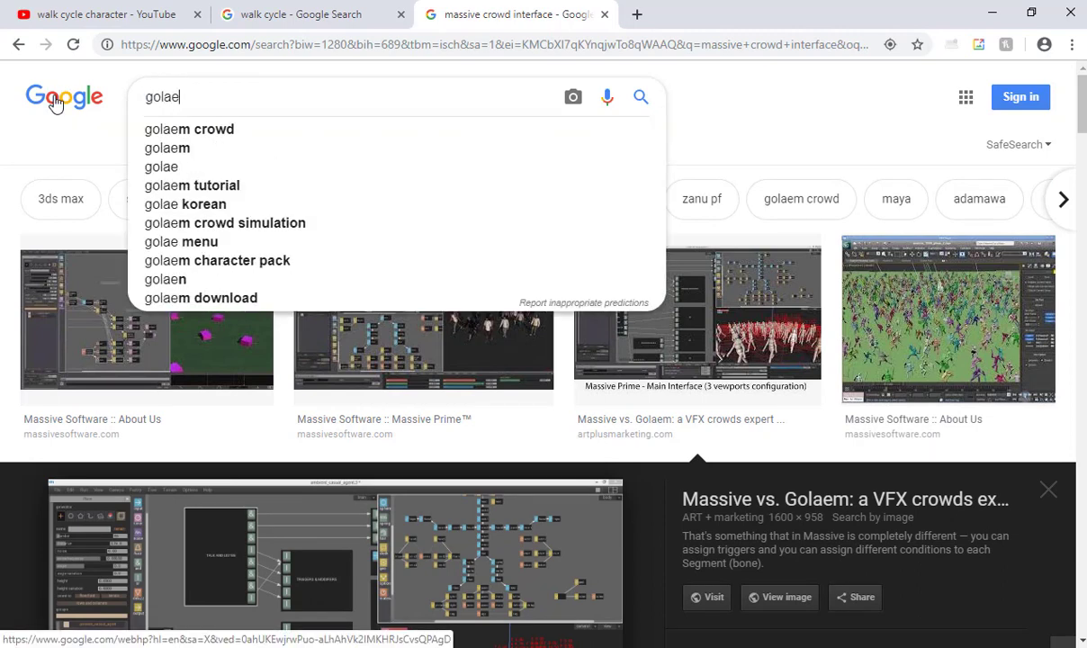
{"action": "type", "text": "m crowd"}
{"action": "key", "text": "Return"}
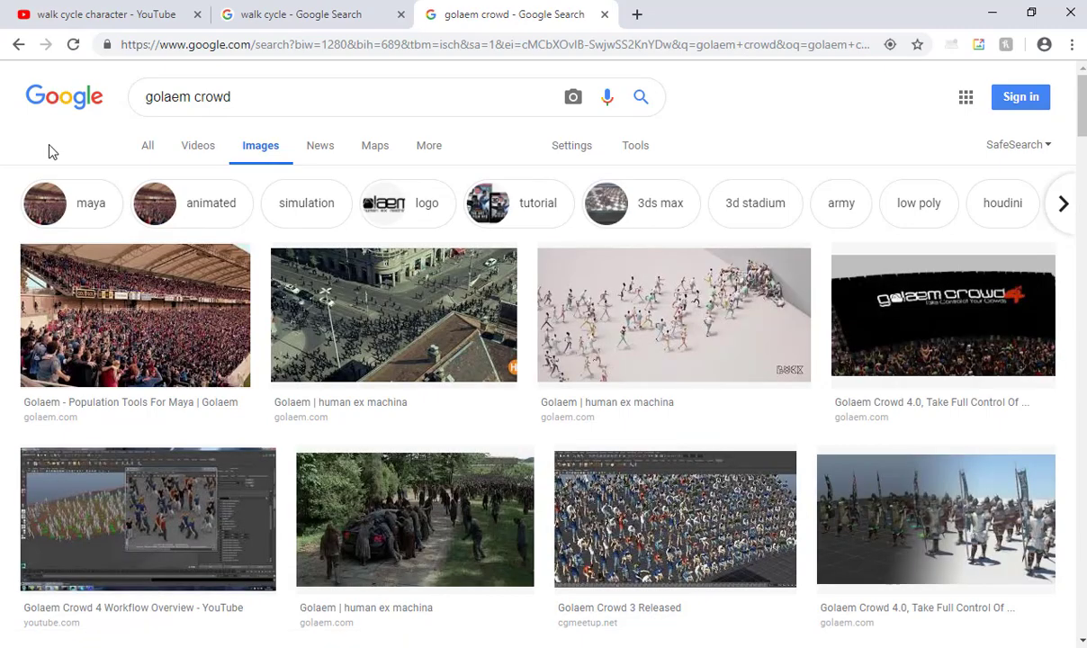
Preview the "Golaem - Population Tools For Maya" stadium image and the "Golaem Crowd 3 Released" image
{"action": "left_click", "coordinate": [183, 305]}
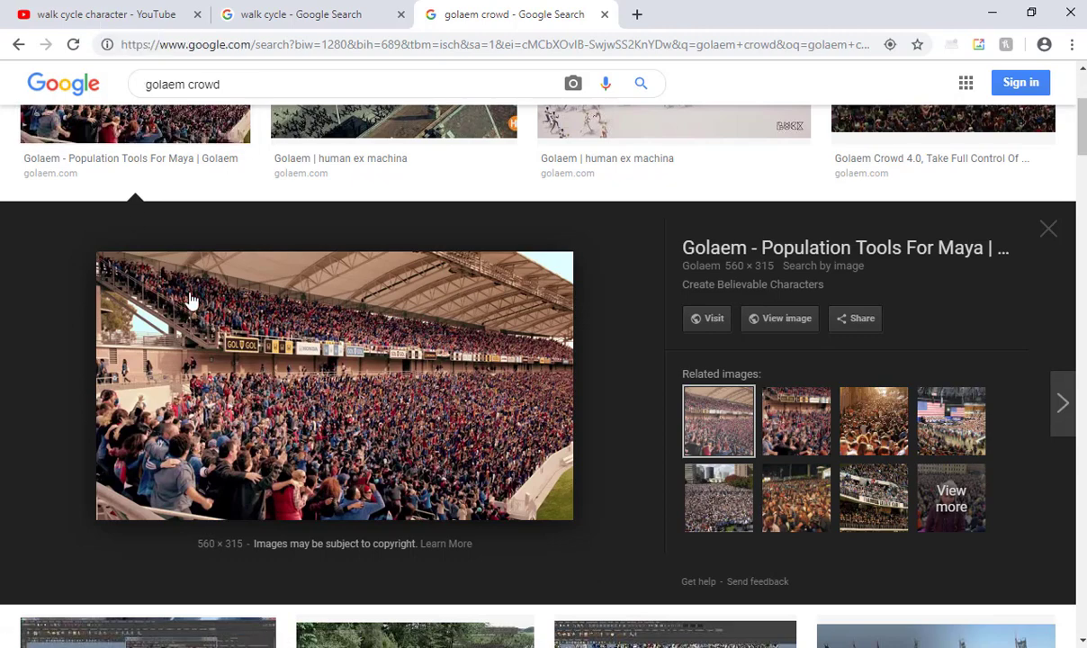
{"action": "scroll", "coordinate": [184, 288], "scroll_direction": "down", "scroll_amount": 5}
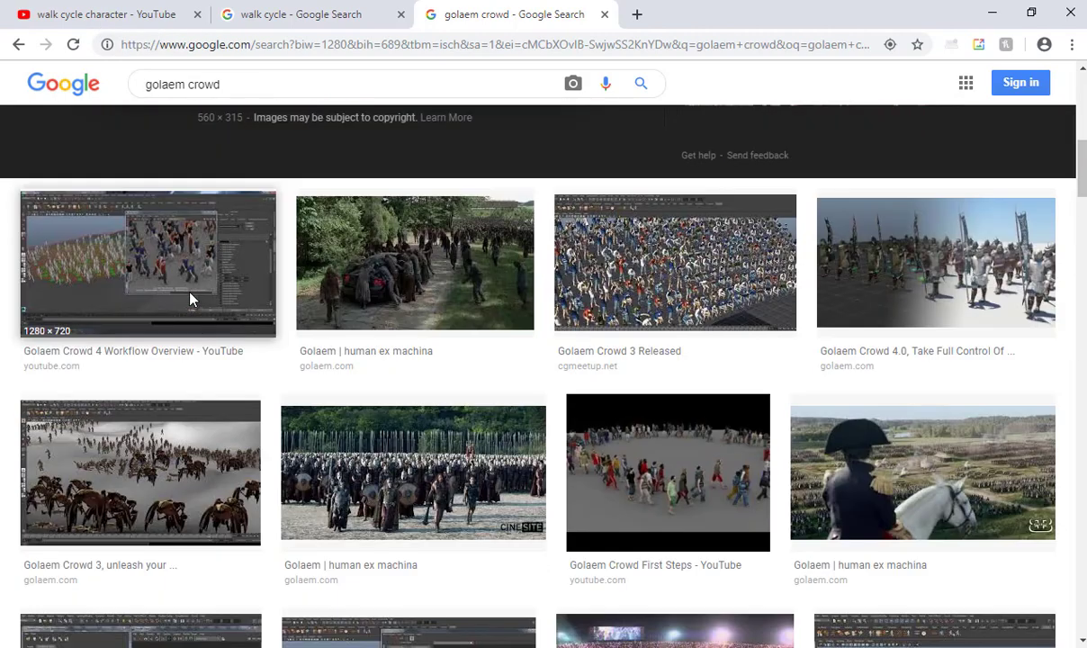
{"action": "left_click", "coordinate": [619, 293]}
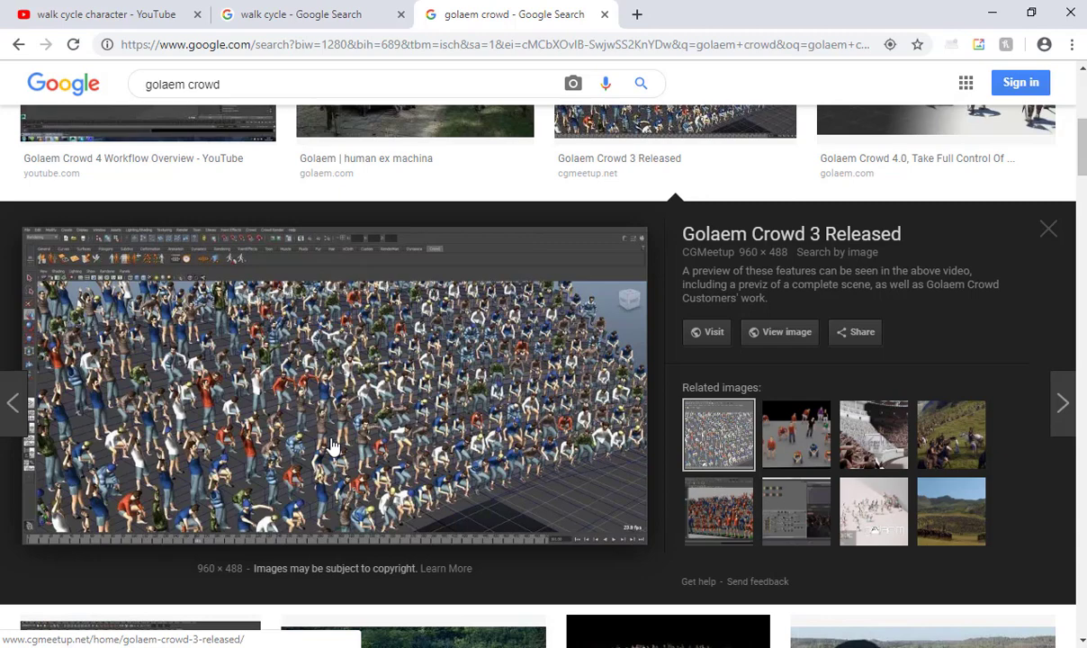
{"action": "scroll", "coordinate": [333, 440], "scroll_direction": "up", "scroll_amount": 5}
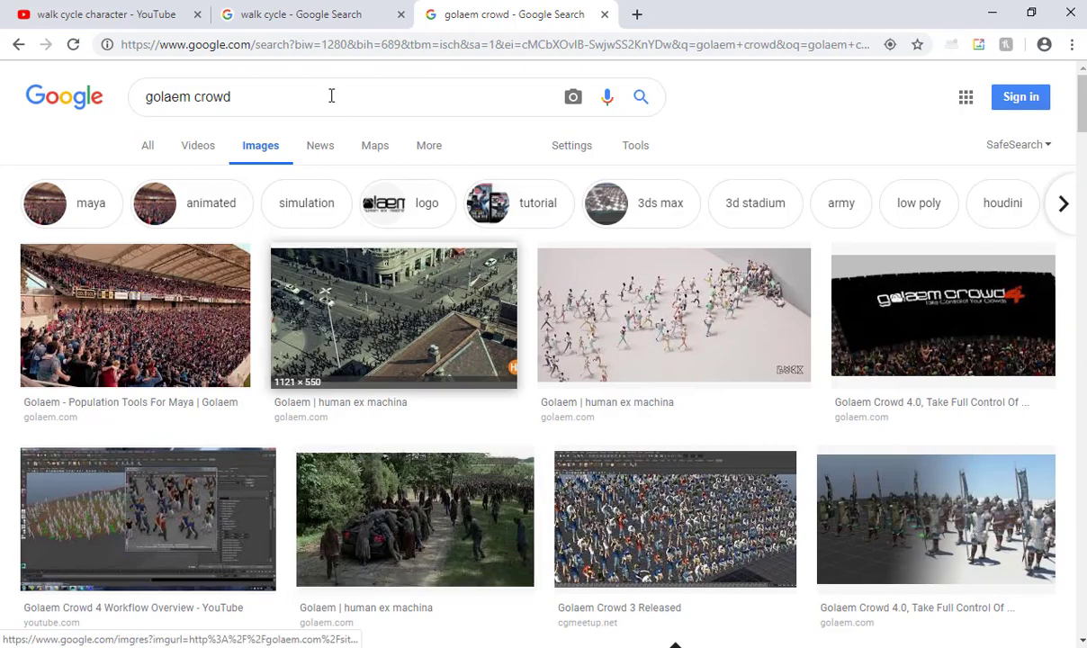
Switch to the YouTube walk cycle results, search for "golaem crowd" instead and look through the videos
{"action": "left_click", "coordinate": [73, 16]}
{"action": "triple_click", "coordinate": [289, 82]}
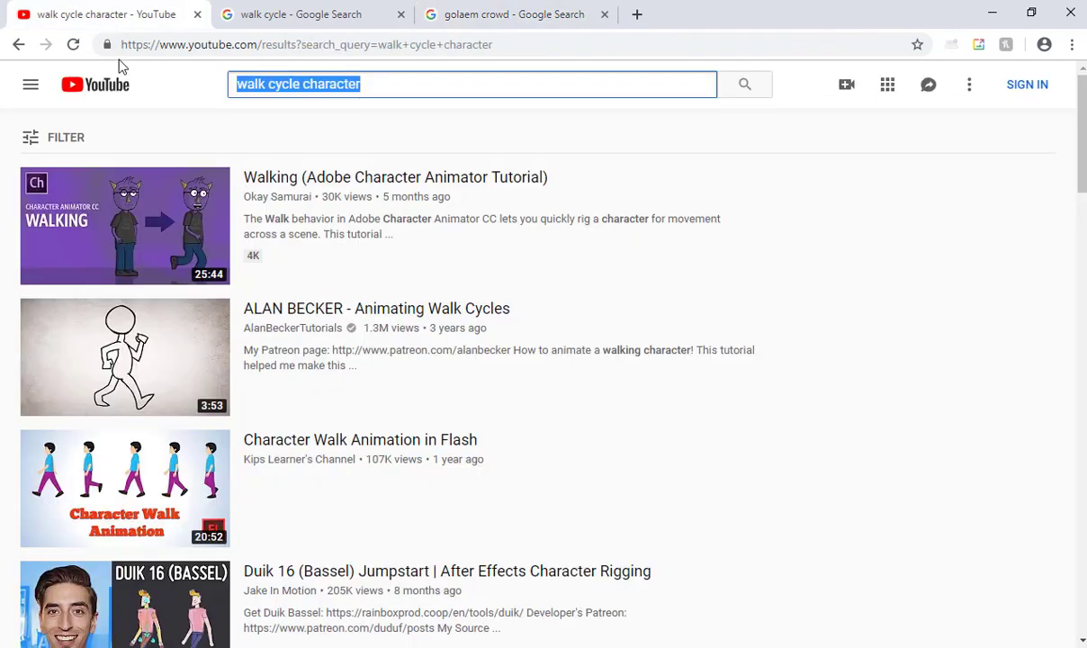
{"action": "type", "text": "golae"}
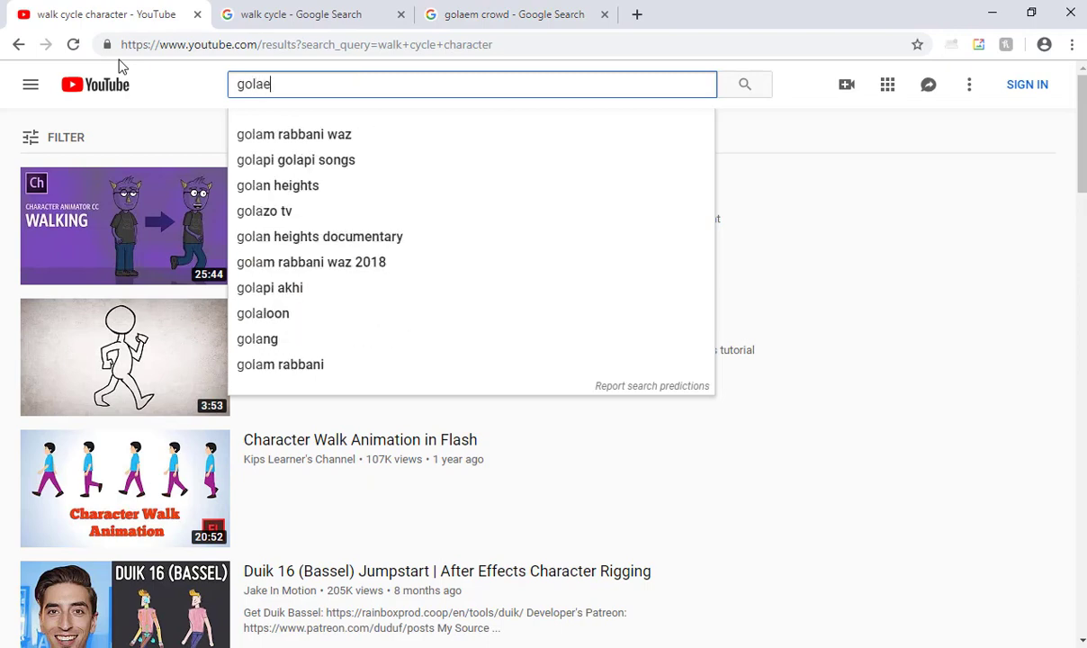
{"action": "type", "text": "m crowd"}
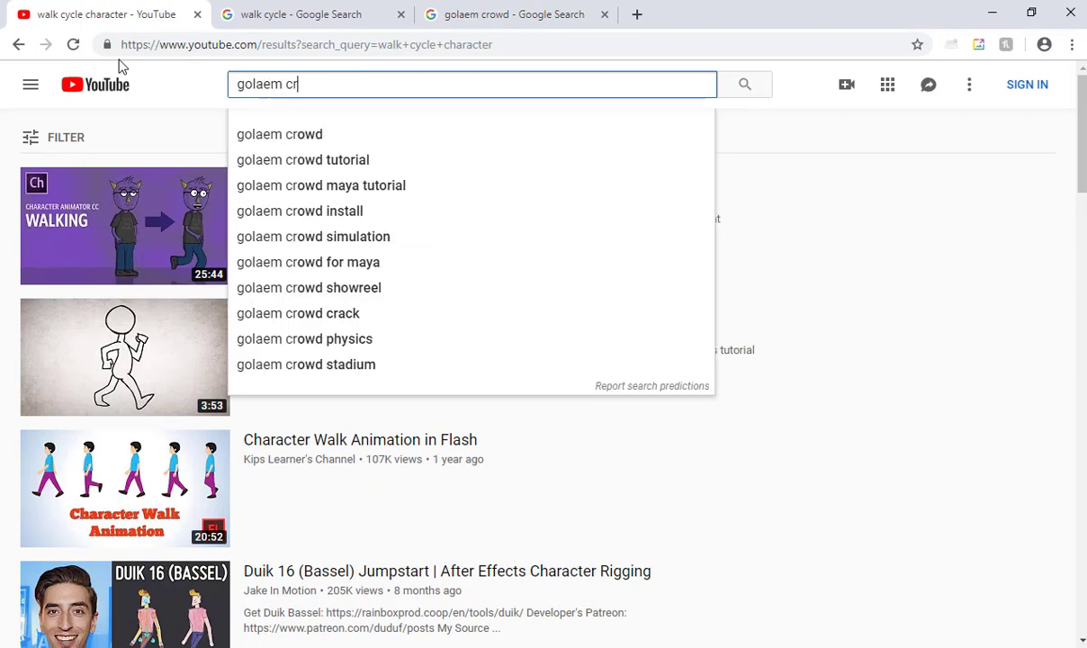
{"action": "key", "text": "Return"}
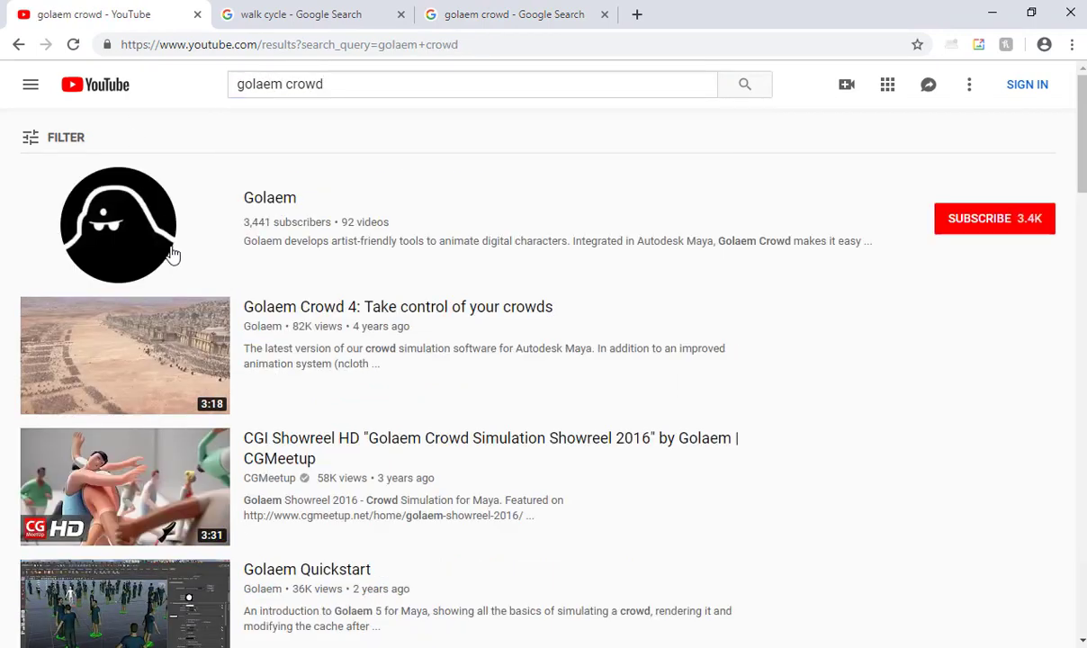
{"action": "scroll", "coordinate": [176, 265], "scroll_direction": "down", "scroll_amount": 1}
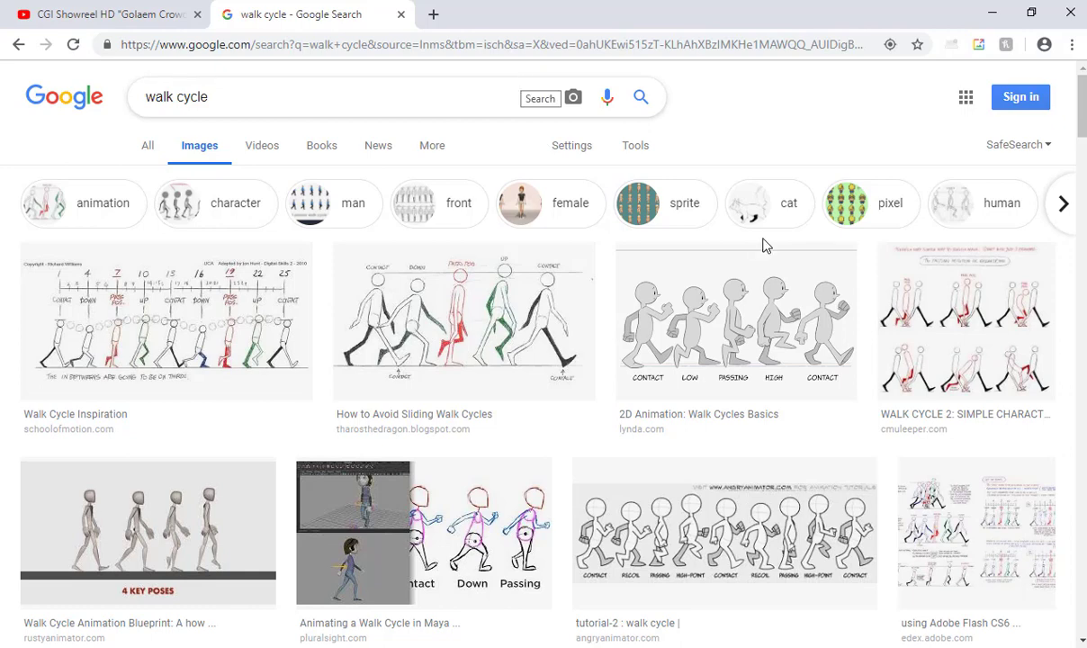
Switch to Autodesk Maya 2018 and bring up the dialog for opening a scene
{"action": "mouse_move", "coordinate": [648, 647]}
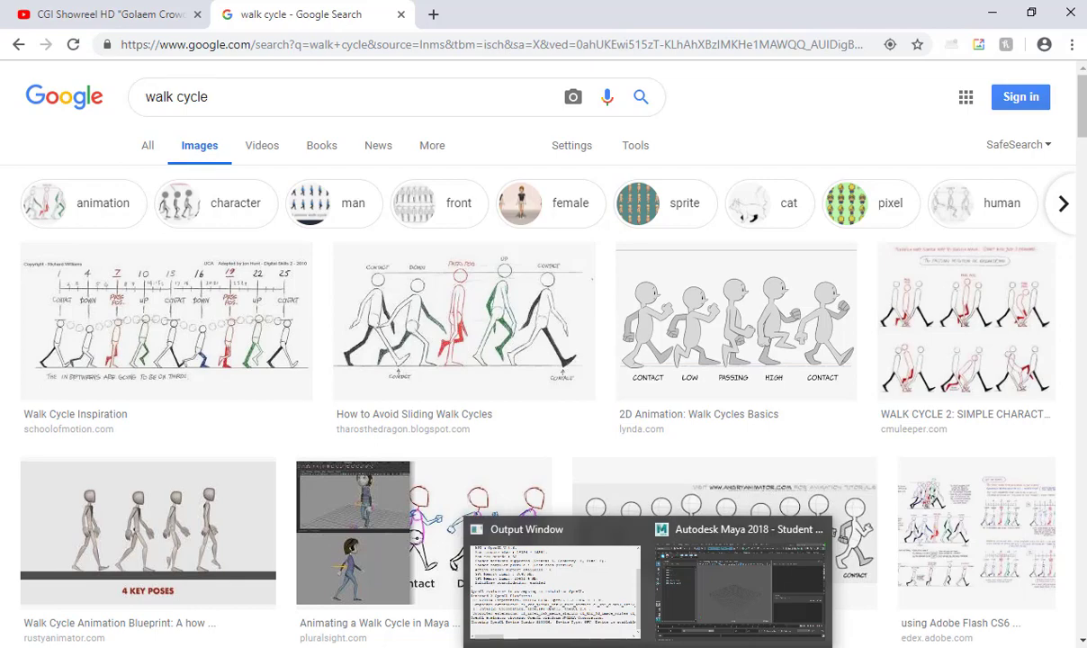
{"action": "left_click", "coordinate": [687, 544]}
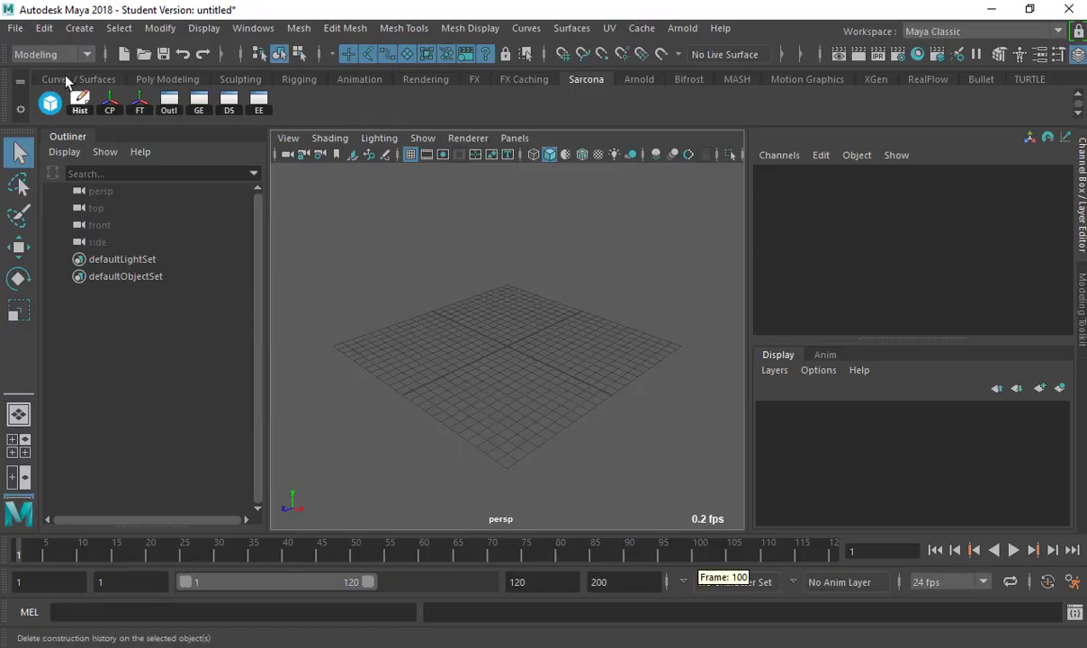
{"action": "left_click", "coordinate": [15, 28]}
{"action": "mouse_move", "coordinate": [171, 599]}
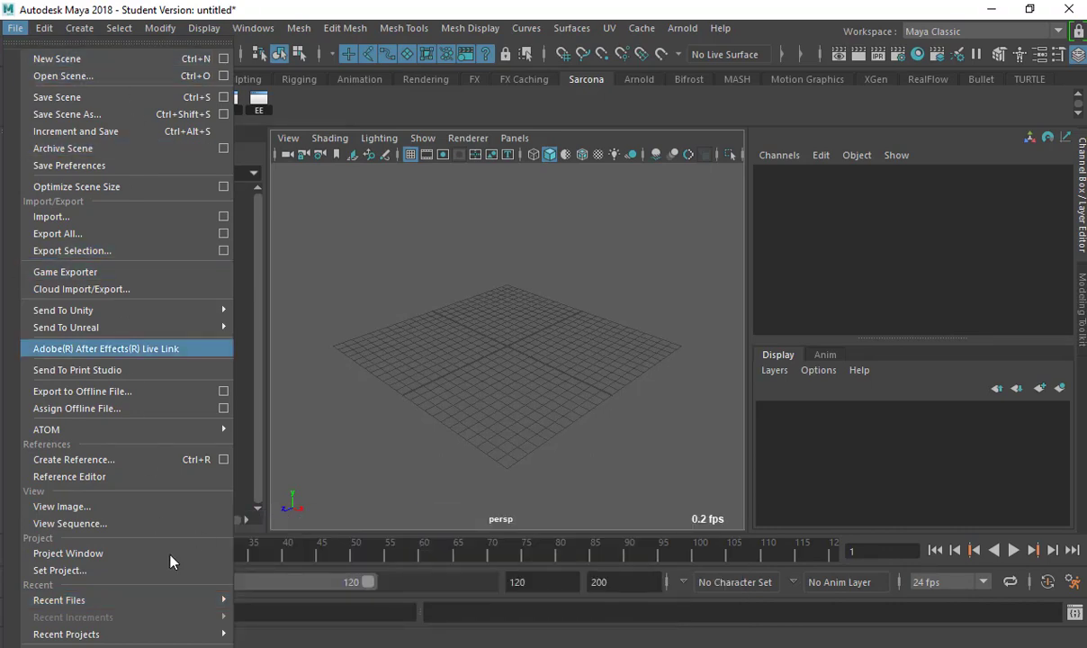
{"action": "left_click", "coordinate": [158, 77]}
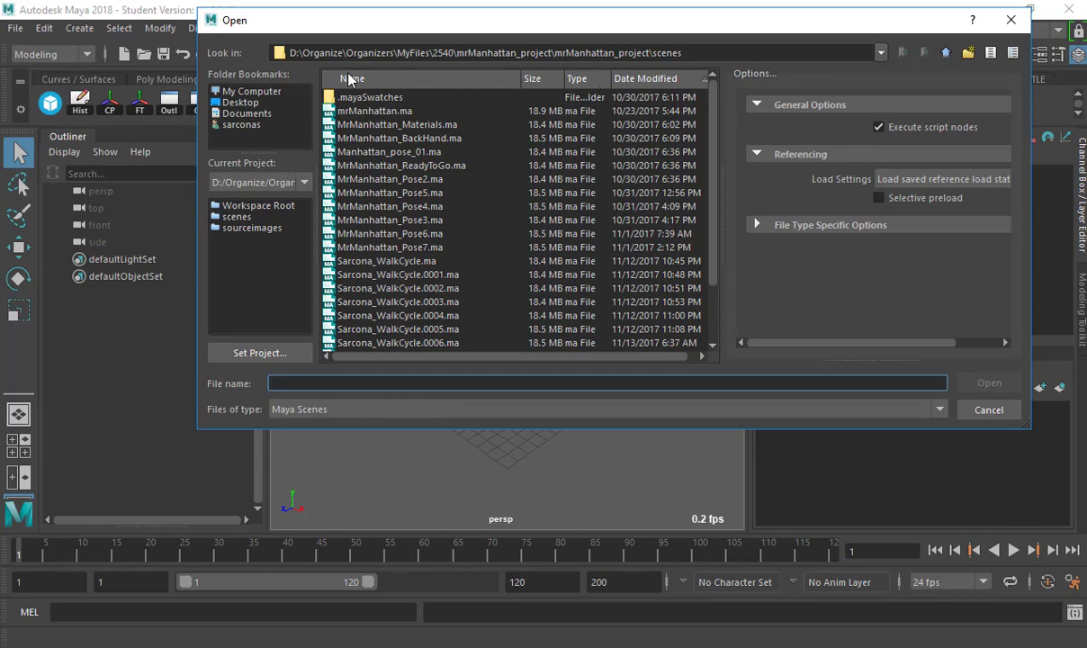
Leave the mrManhattan_project scenes folder and browse to the root of the DATADRIVE0 (D:) drive
{"action": "left_click", "coordinate": [944, 55]}
{"action": "left_click", "coordinate": [944, 56]}
{"action": "left_click", "coordinate": [944, 56]}
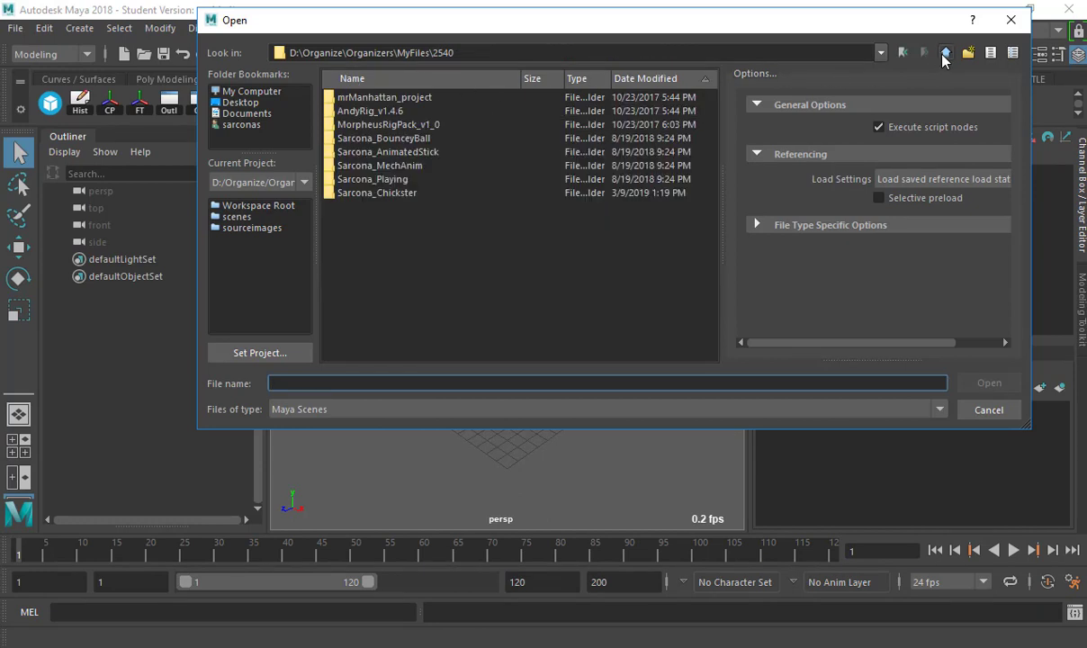
{"action": "left_click", "coordinate": [943, 56]}
{"action": "left_click", "coordinate": [944, 56]}
{"action": "left_click", "coordinate": [944, 56]}
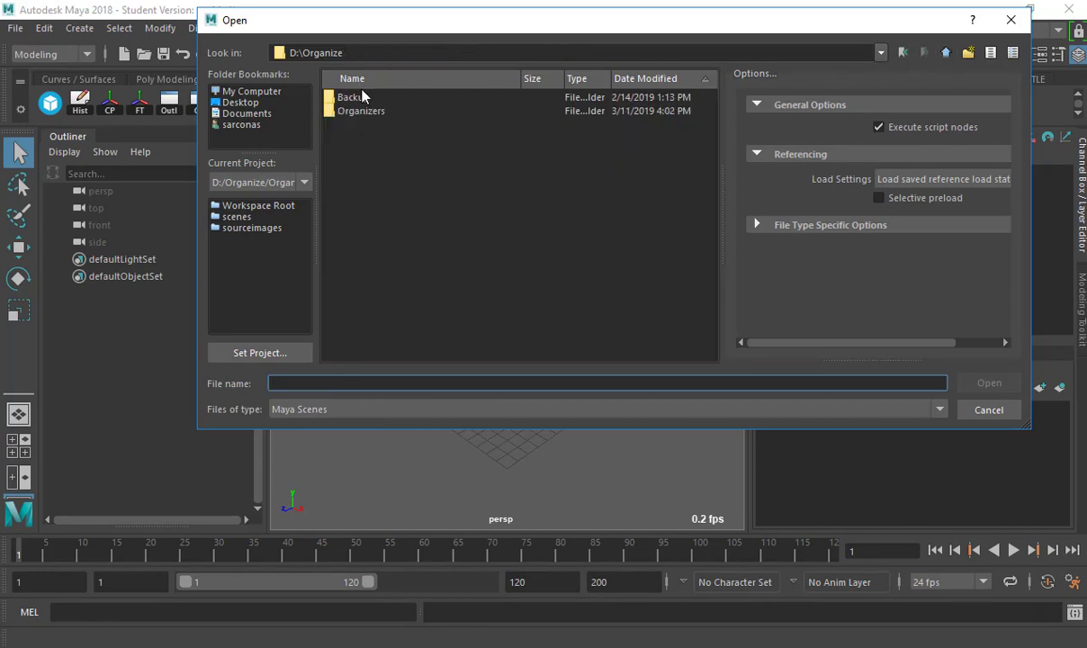
{"action": "left_click", "coordinate": [256, 92]}
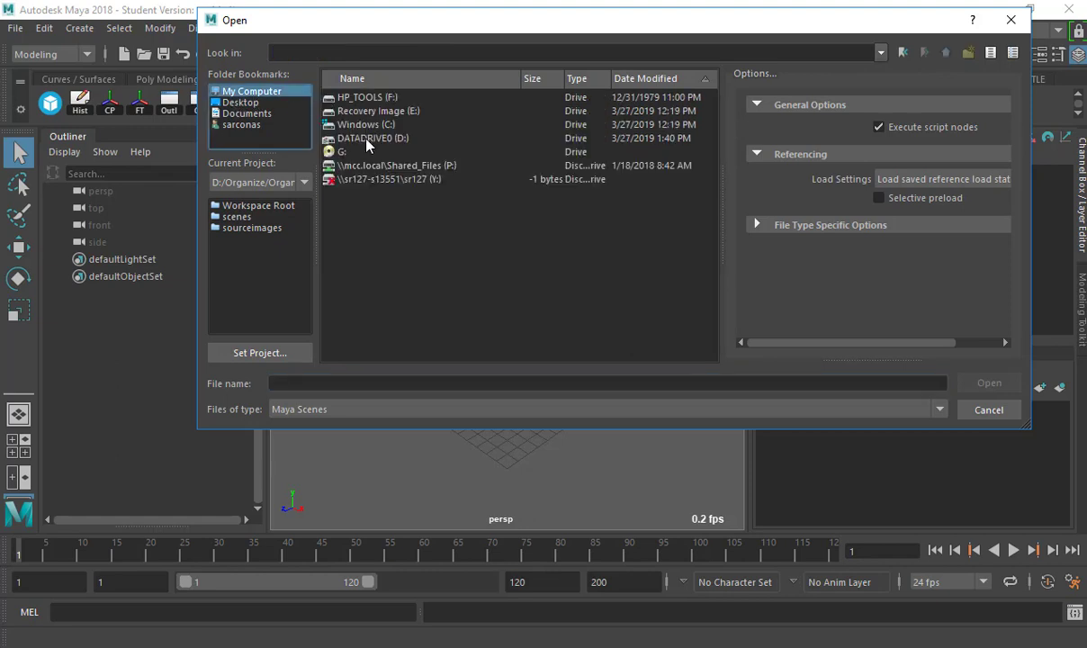
{"action": "double_click", "coordinate": [366, 140]}
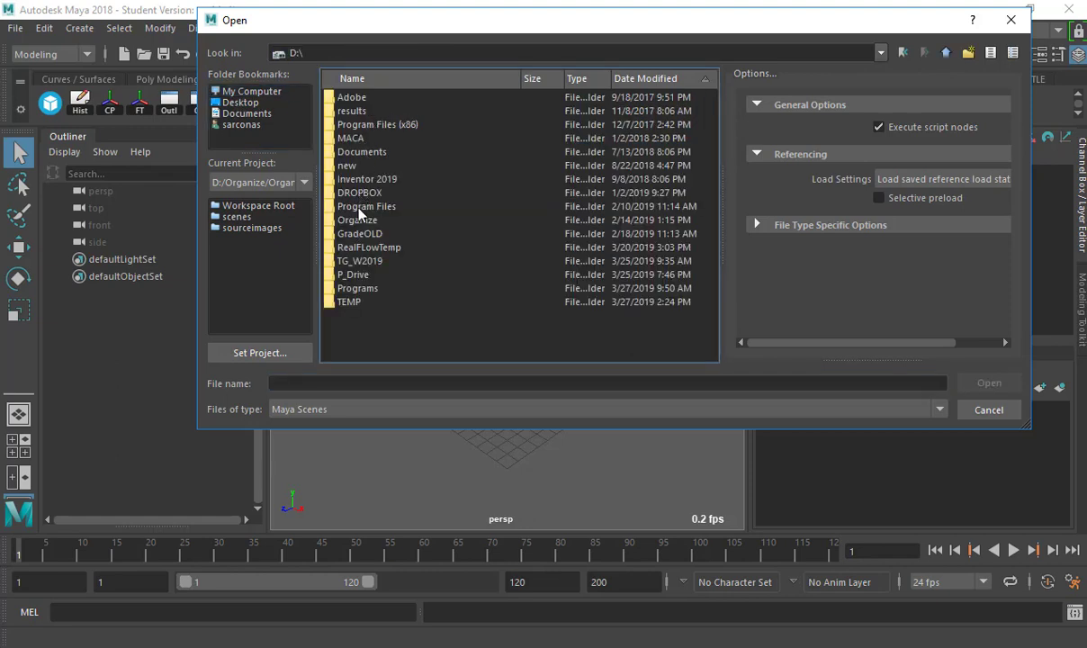
Browse through P_Drive and the W19 folder into the Jerry folder of the W19_2540 course directory
{"action": "double_click", "coordinate": [353, 275]}
{"action": "left_click", "coordinate": [367, 126]}
{"action": "double_click", "coordinate": [367, 128]}
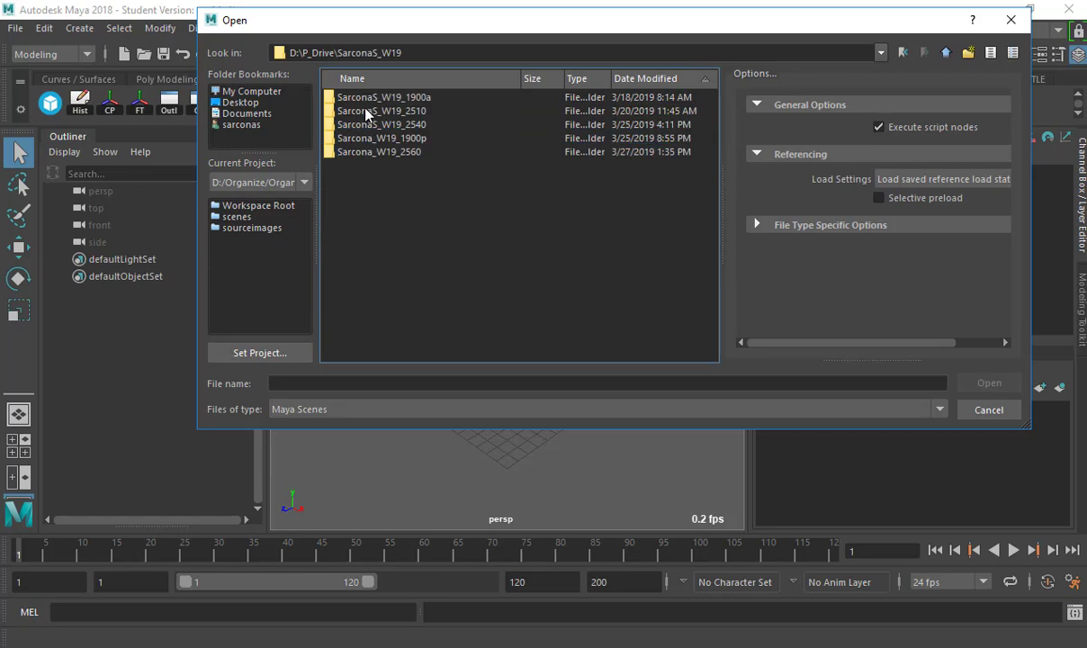
{"action": "double_click", "coordinate": [367, 128]}
{"action": "left_click", "coordinate": [356, 183]}
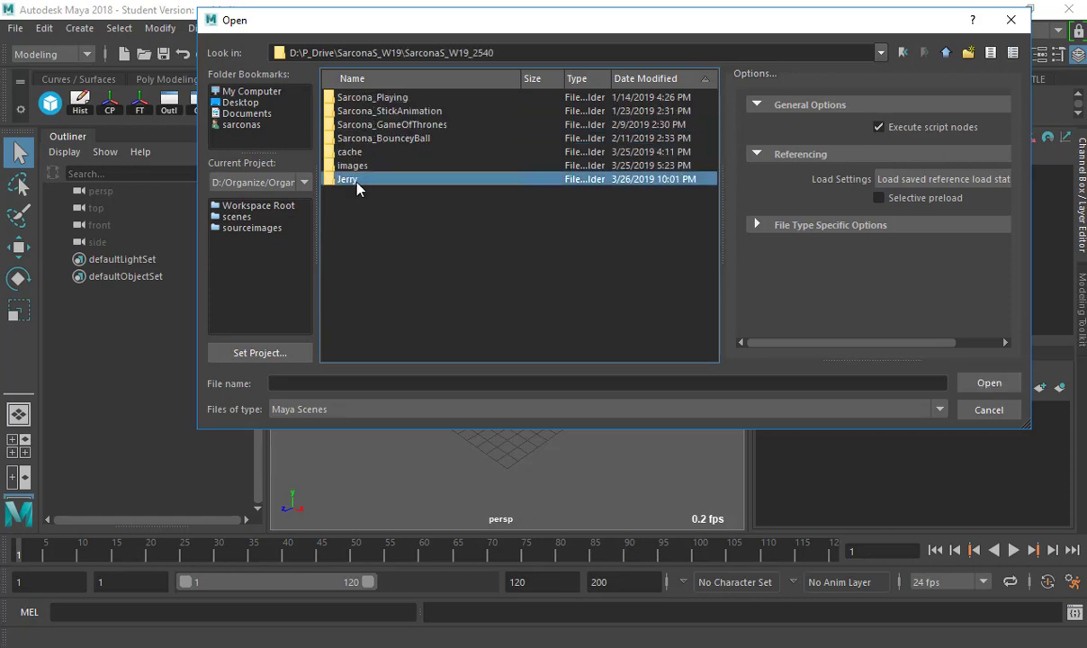
{"action": "double_click", "coordinate": [355, 183]}
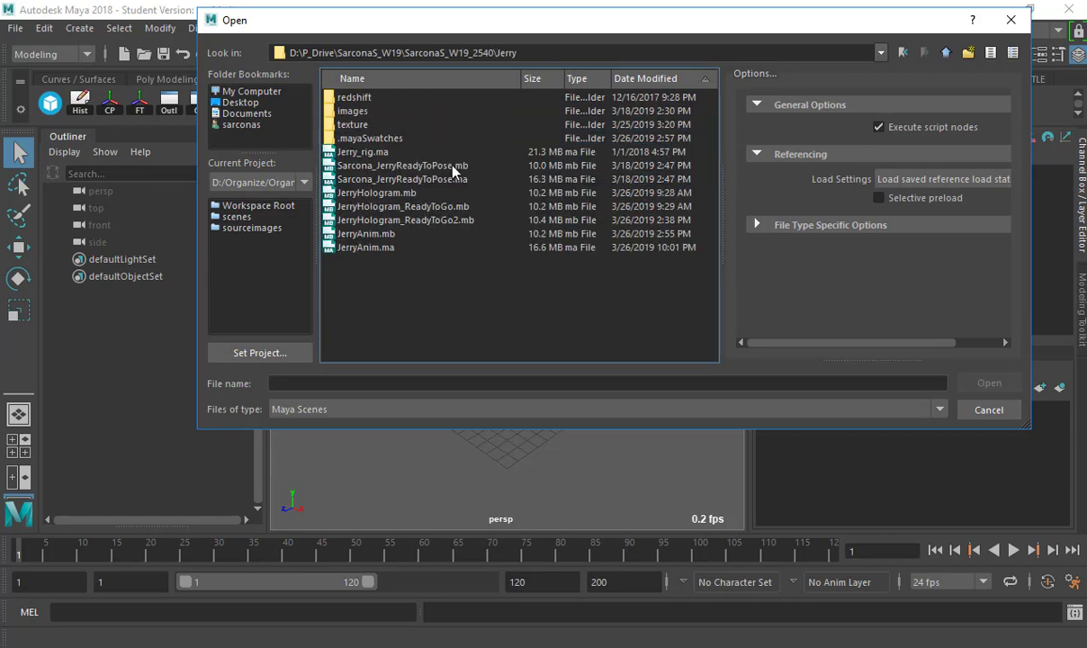
Open the scene JerryHologram.mb and accept the student version notice
{"action": "left_click", "coordinate": [404, 195]}
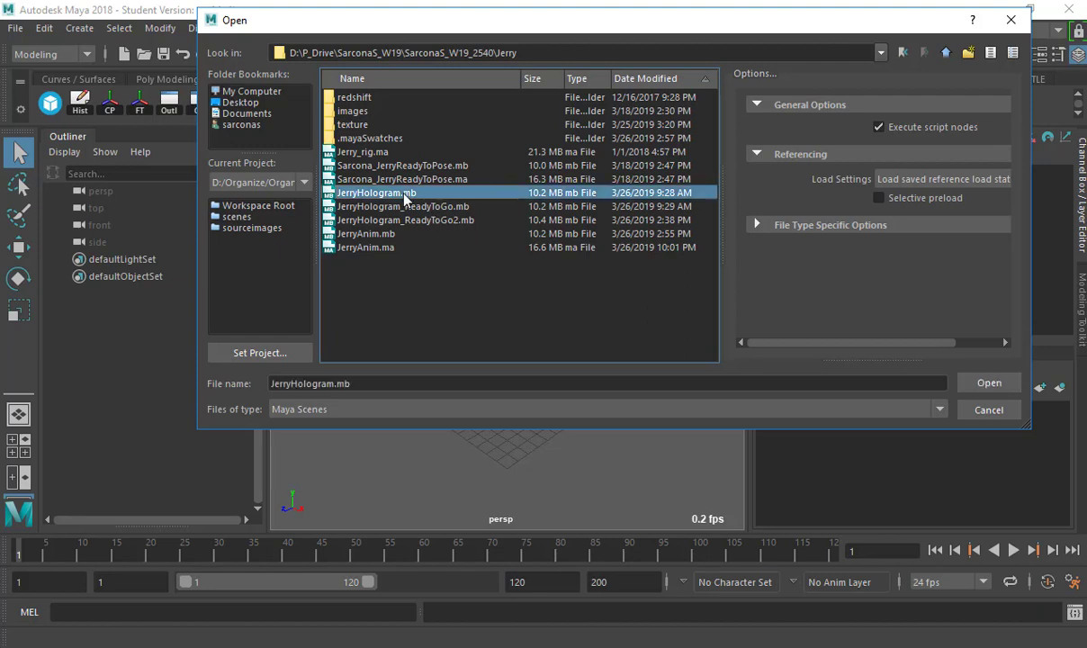
{"action": "double_click", "coordinate": [404, 196]}
{"action": "left_click", "coordinate": [543, 335]}
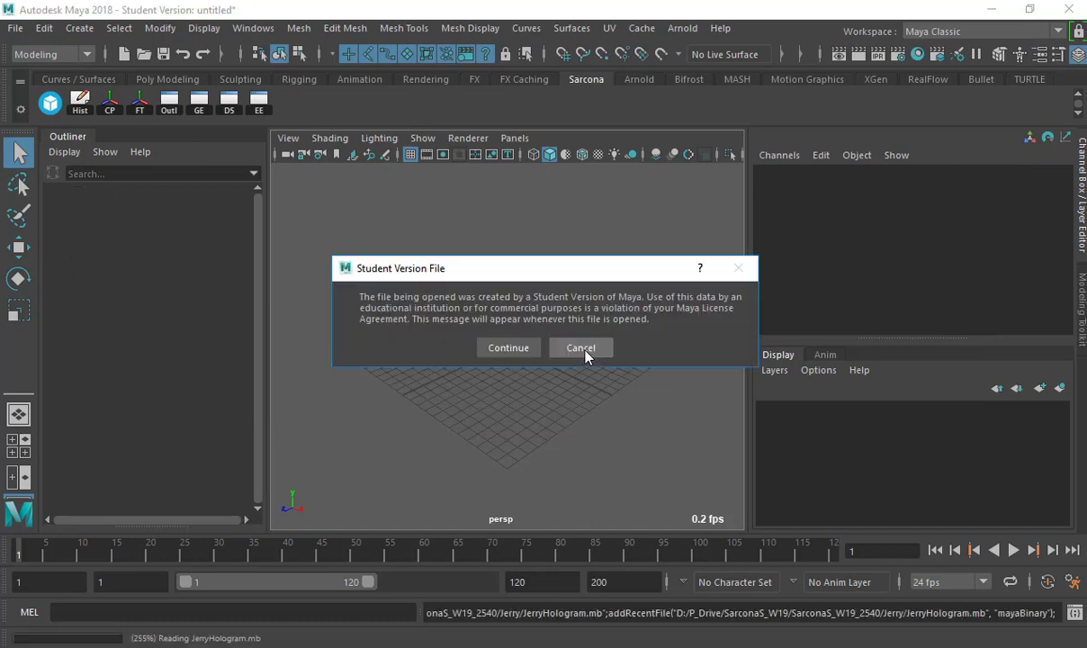
{"action": "left_click", "coordinate": [510, 347]}
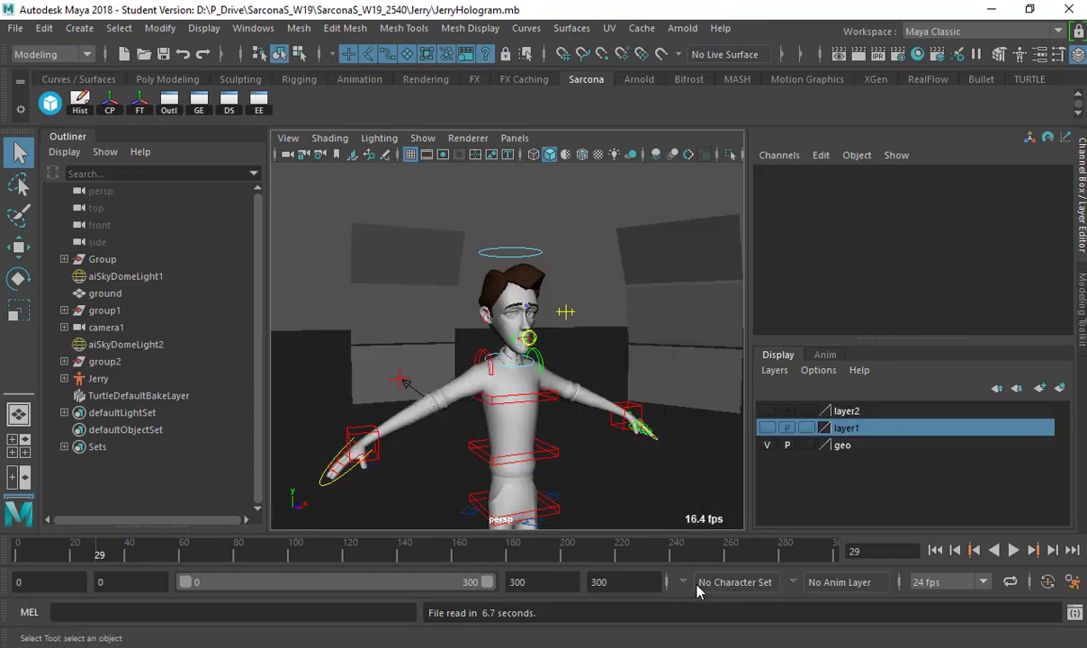
Check which character sets the Jerry scene offers
{"action": "left_click", "coordinate": [694, 587]}
{"action": "mouse_move", "coordinate": [720, 613]}
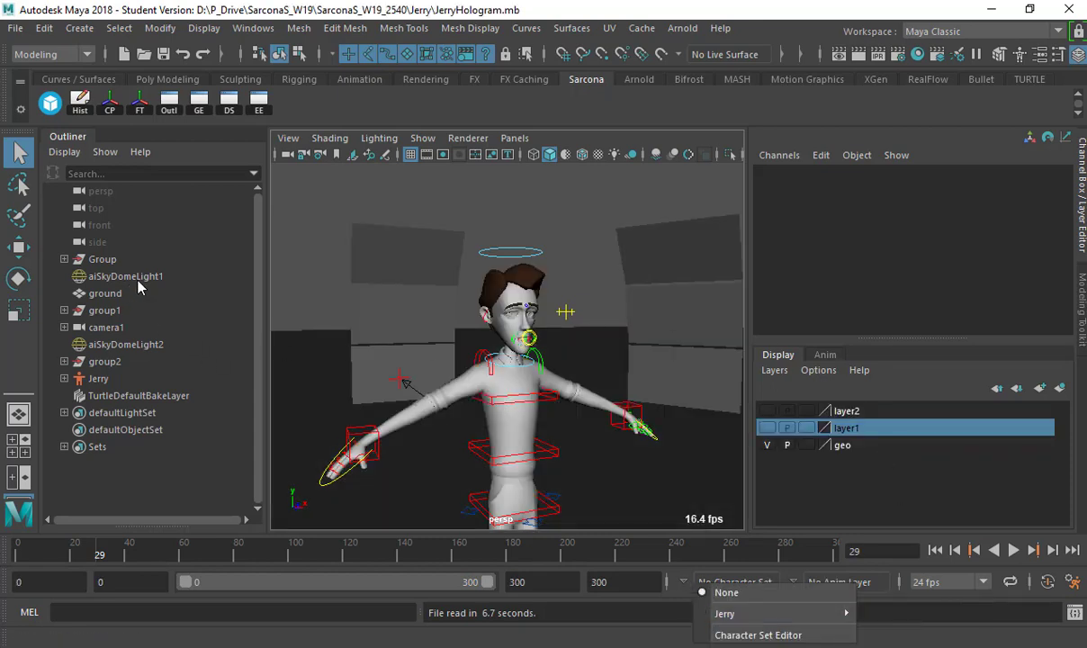
Identify the scene's background objects and hide group1 and group2
{"action": "left_click", "coordinate": [108, 260]}
{"action": "left_click", "coordinate": [115, 276]}
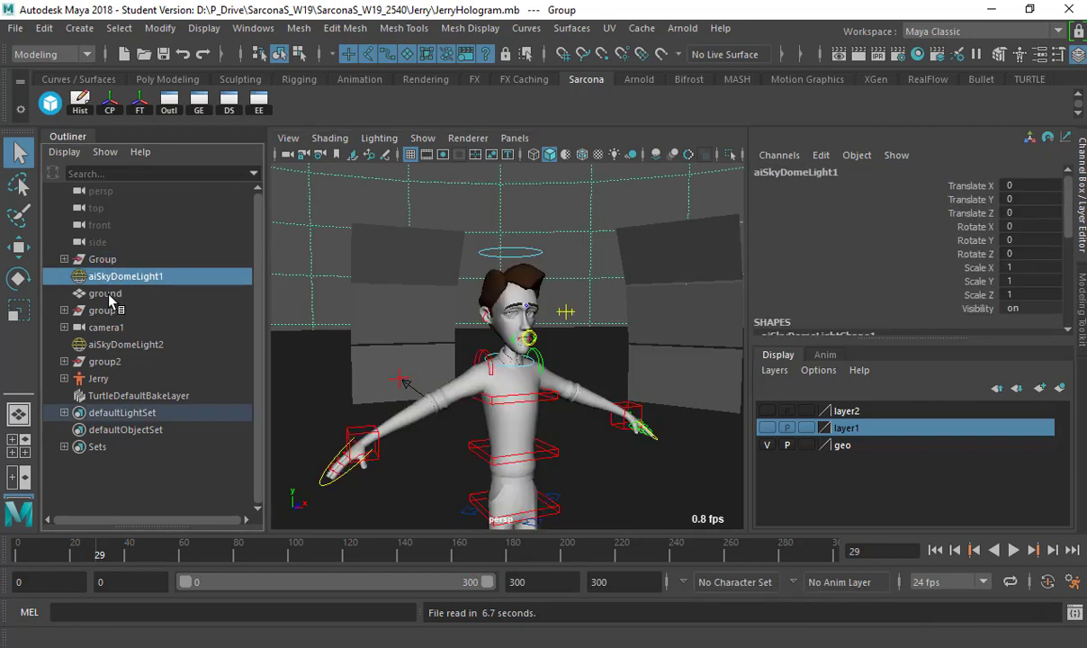
{"action": "left_click", "coordinate": [109, 294]}
{"action": "left_click", "coordinate": [111, 314]}
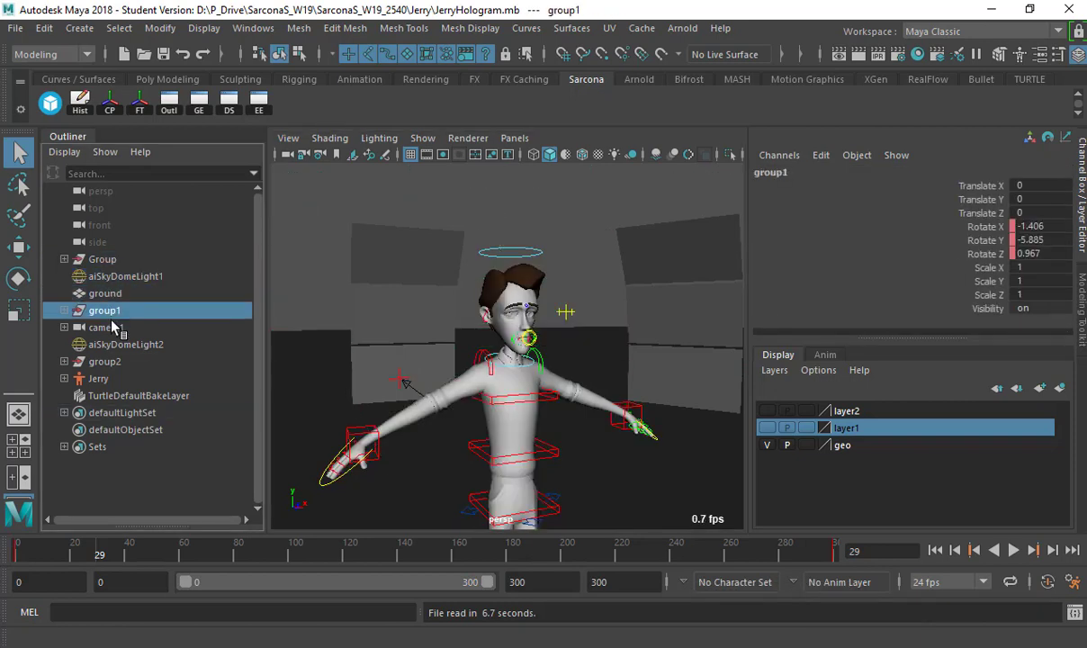
{"action": "key", "text": "h"}
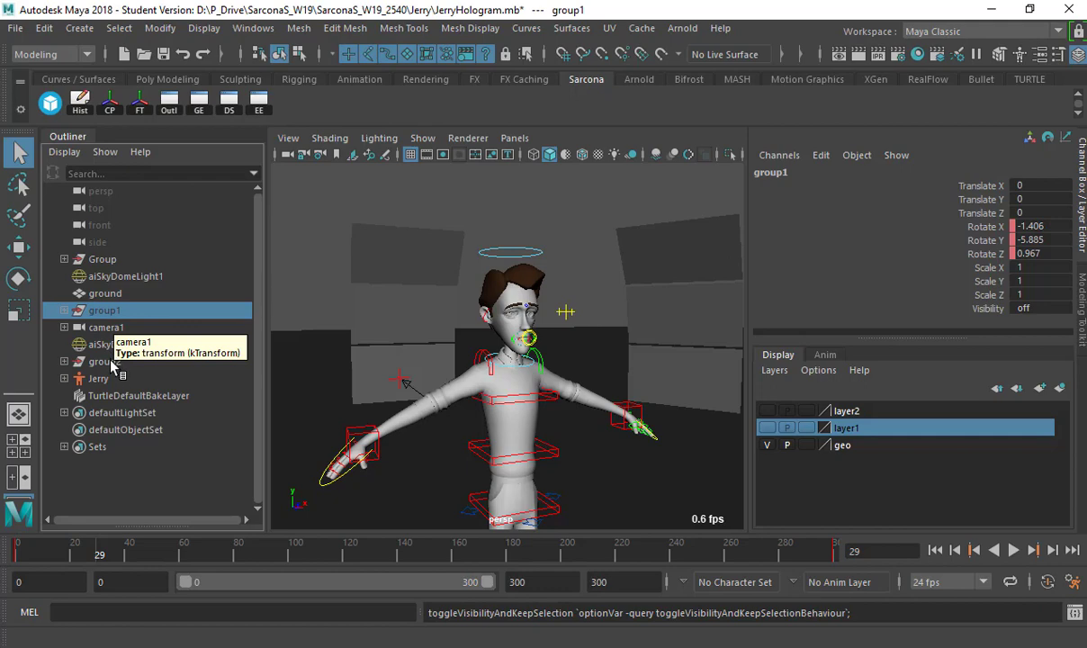
{"action": "left_click", "coordinate": [112, 363]}
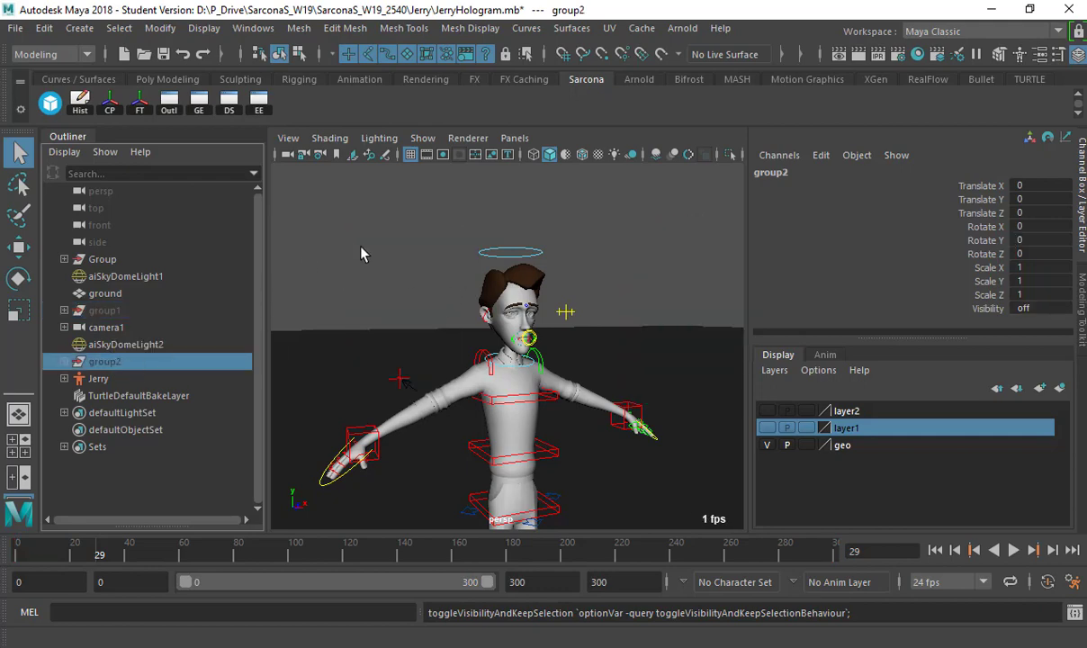
Widen the perspective viewport and show the whole Jerry character from the side
{"action": "left_click", "coordinate": [360, 247]}
{"action": "scroll", "coordinate": [592, 294], "scroll_direction": "down", "scroll_amount": 2}
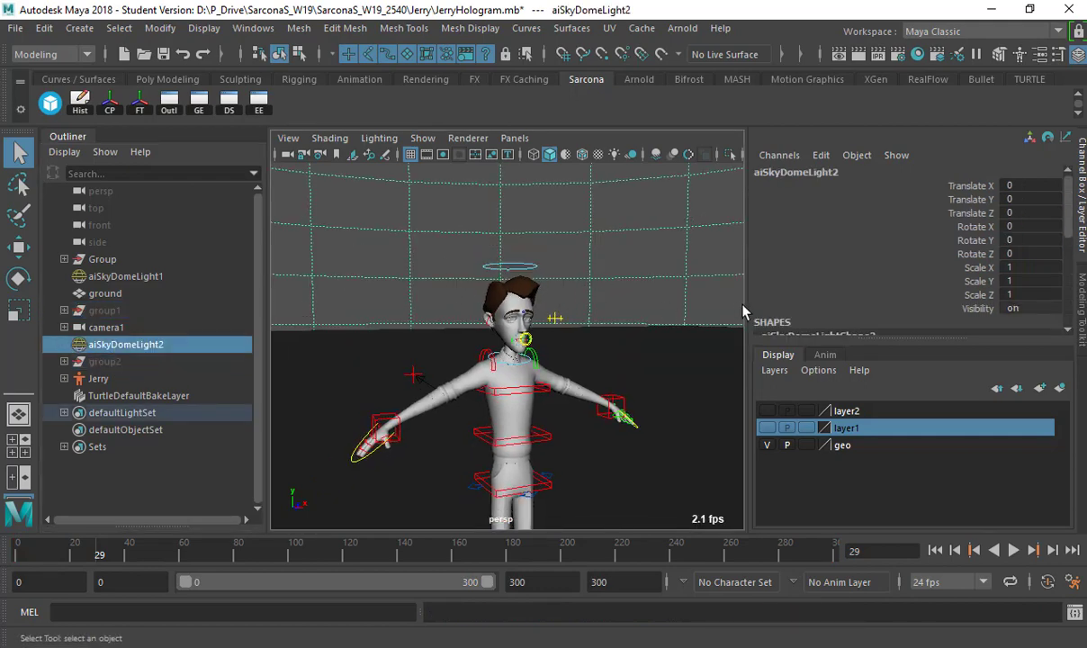
{"action": "left_click_drag", "start_coordinate": [745, 310], "coordinate": [849, 305]}
{"action": "scroll", "coordinate": [506, 340], "scroll_direction": "down", "scroll_amount": 2}
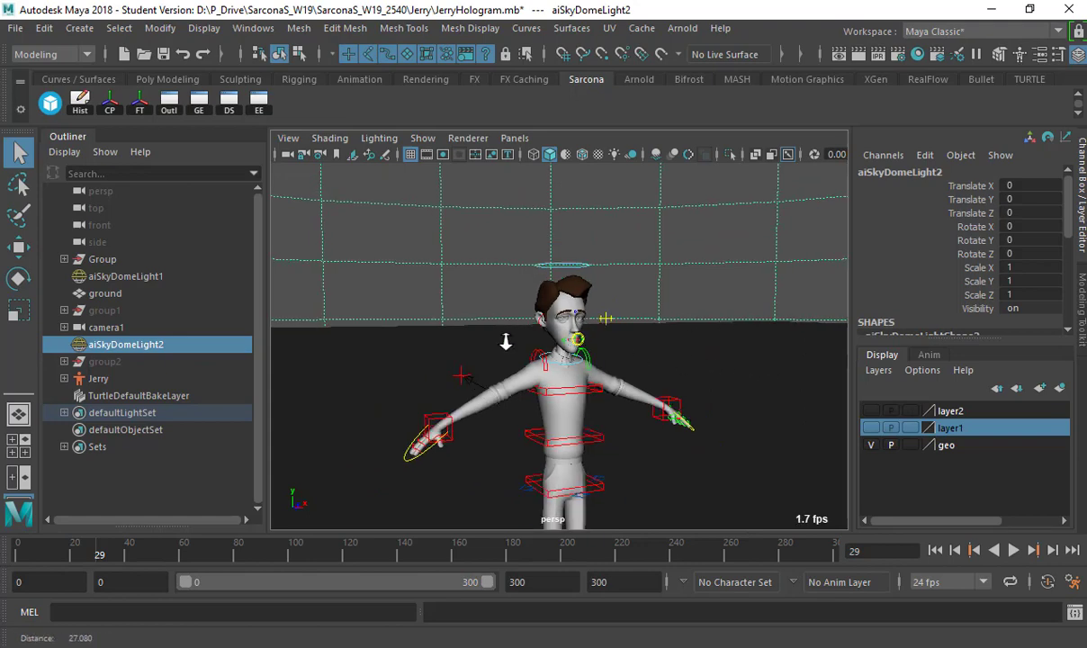
{"action": "right_click_drag", "start_coordinate": [506, 340], "coordinate": [441, 339], "text": "alt"}
{"action": "left_click_drag", "start_coordinate": [662, 355], "coordinate": [801, 349], "text": "alt"}
{"action": "middle_click_drag", "start_coordinate": [613, 318], "coordinate": [575, 307], "text": "alt"}
{"action": "right_click_drag", "start_coordinate": [745, 352], "coordinate": [810, 360], "text": "alt"}
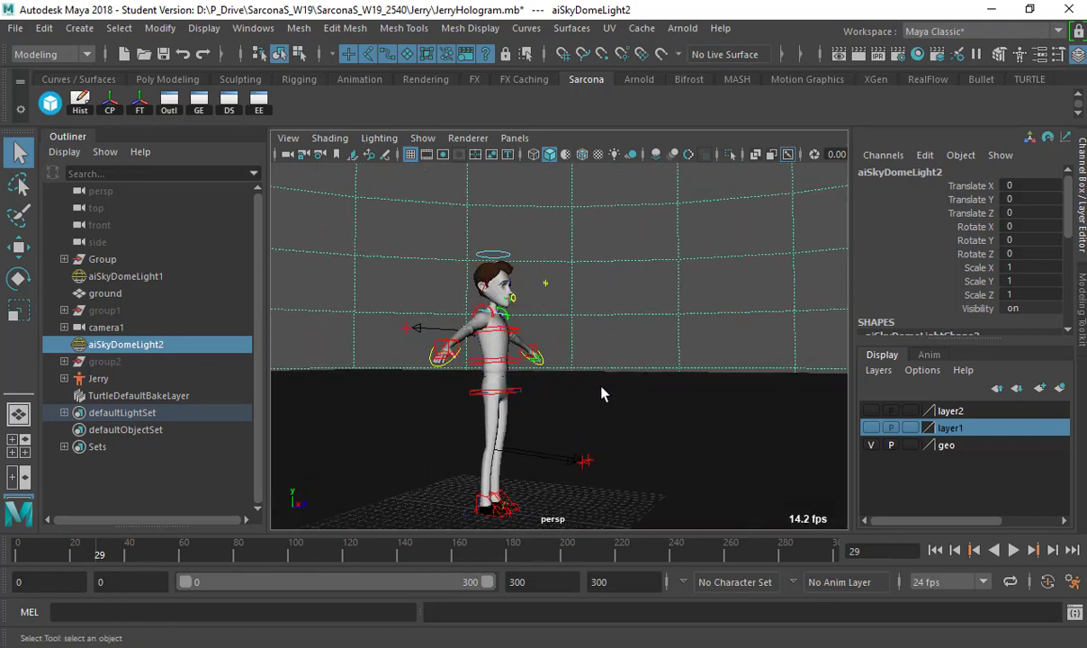
Put the ground and both aiSkyDomeLights into a new display layer and set that layer to Reference
{"action": "middle_click_drag", "start_coordinate": [601, 387], "coordinate": [616, 372], "text": "alt"}
{"action": "left_click", "coordinate": [783, 449]}
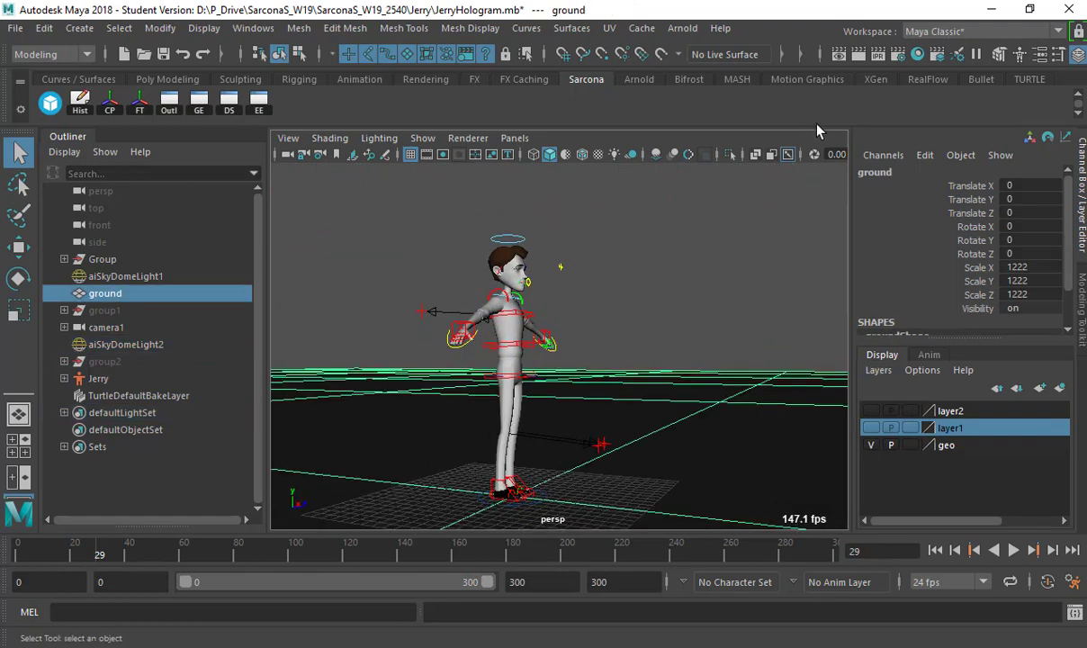
{"action": "left_click_drag", "start_coordinate": [784, 450], "coordinate": [816, 124]}
{"action": "left_click", "coordinate": [1060, 388]}
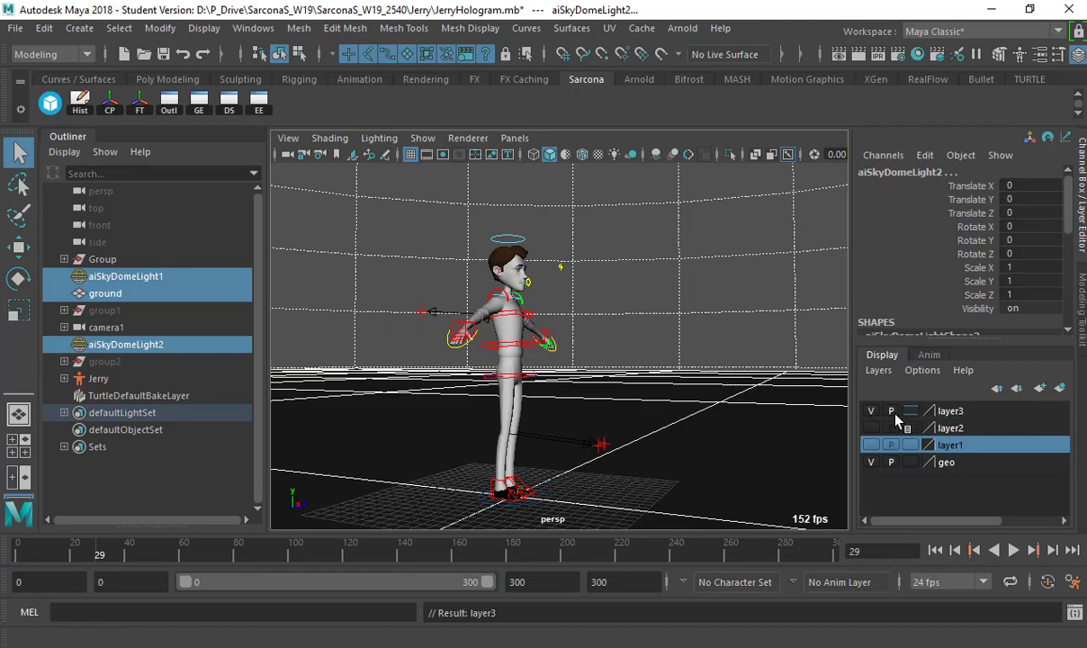
{"action": "left_click", "coordinate": [910, 412]}
{"action": "left_click", "coordinate": [909, 412]}
{"action": "left_click_drag", "start_coordinate": [749, 270], "coordinate": [712, 373]}
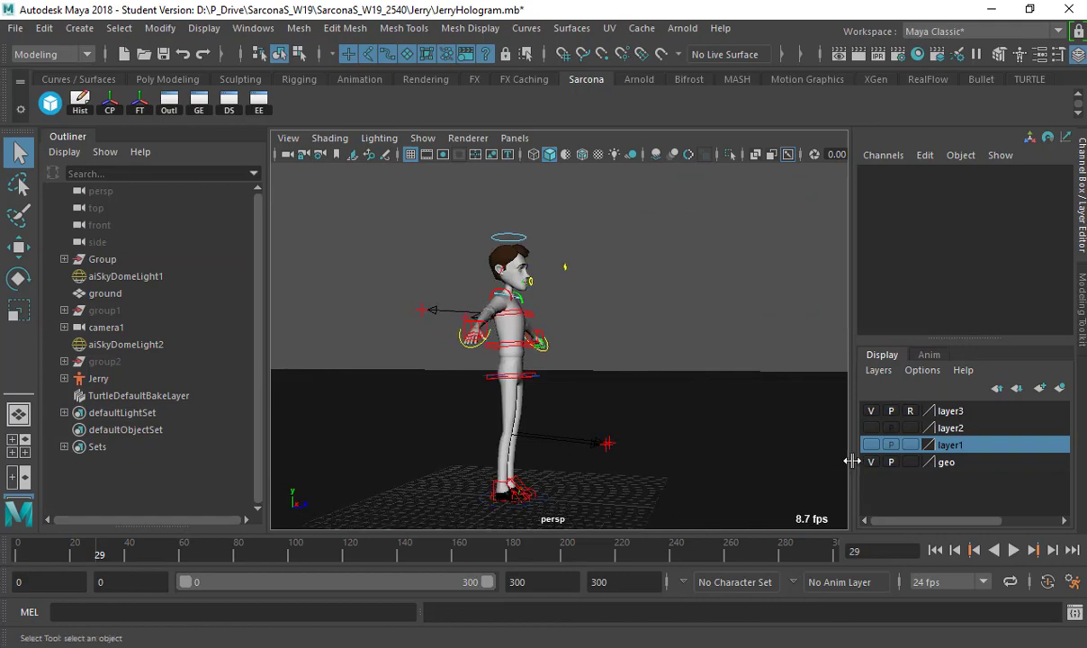
Set the geo display layer to Reference and check that Jerry's geometry cannot be selected
{"action": "left_click", "coordinate": [910, 461]}
{"action": "left_click", "coordinate": [911, 463]}
{"action": "left_click_drag", "start_coordinate": [725, 326], "coordinate": [697, 317], "text": "alt"}
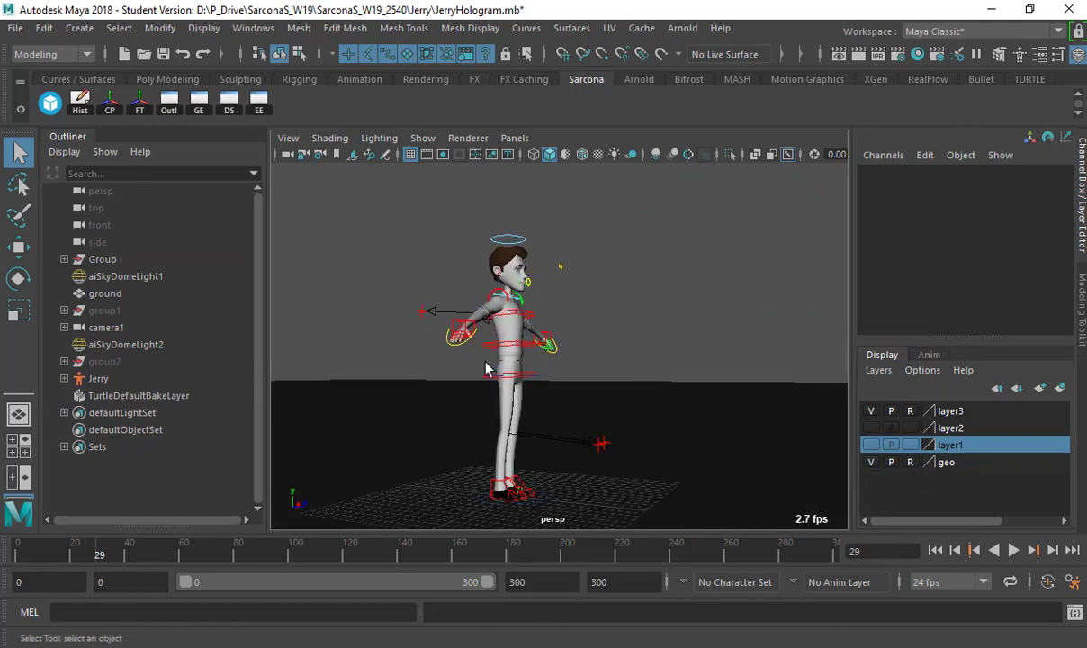
{"action": "mouse_move", "coordinate": [500, 416]}
{"action": "left_mouse_down"}
{"action": "mouse_move", "coordinate": [640, 268]}
{"action": "mouse_move", "coordinate": [425, 313]}
{"action": "mouse_move", "coordinate": [667, 323]}
{"action": "left_mouse_up"}
{"action": "left_click", "coordinate": [686, 294]}
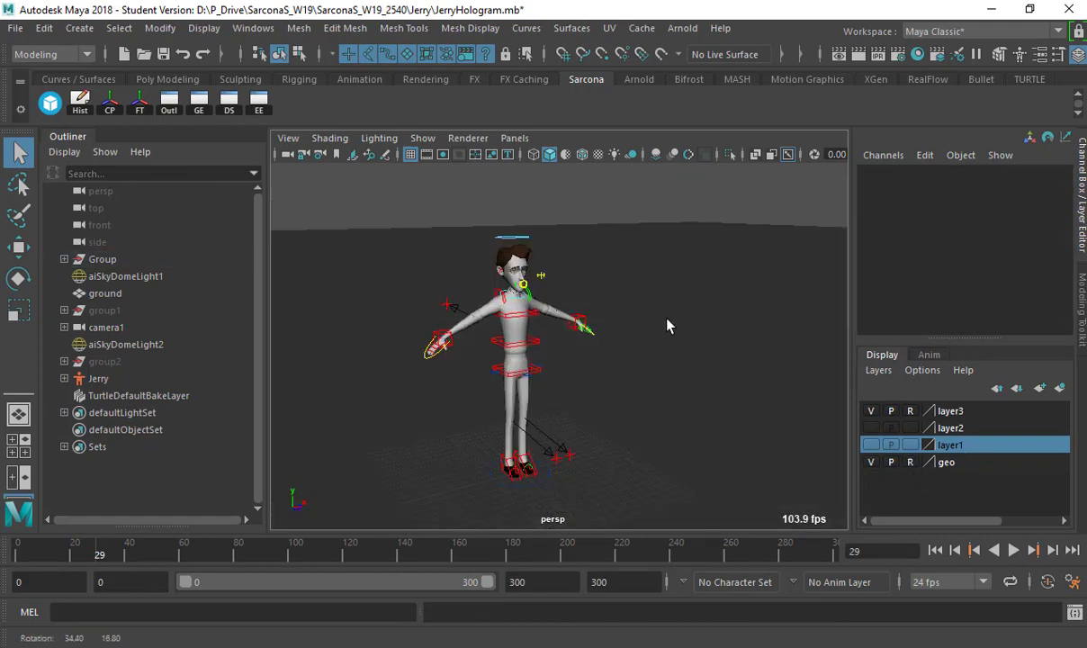
Make Jerry's lowerBody the current character set
{"action": "middle_click_drag", "start_coordinate": [531, 357], "coordinate": [506, 282], "text": "alt"}
{"action": "scroll", "coordinate": [506, 282], "scroll_direction": "down", "scroll_amount": 4}
{"action": "middle_click_drag", "start_coordinate": [568, 326], "coordinate": [577, 365], "text": "alt"}
{"action": "left_click_drag", "start_coordinate": [578, 365], "coordinate": [601, 310], "text": "alt"}
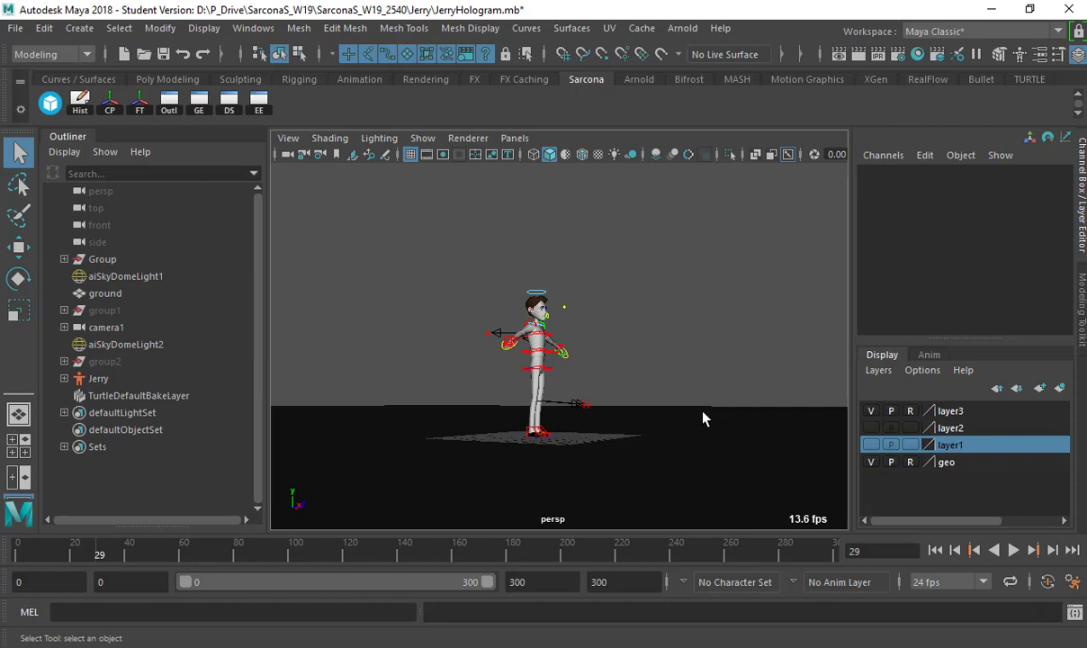
{"action": "left_click", "coordinate": [791, 583]}
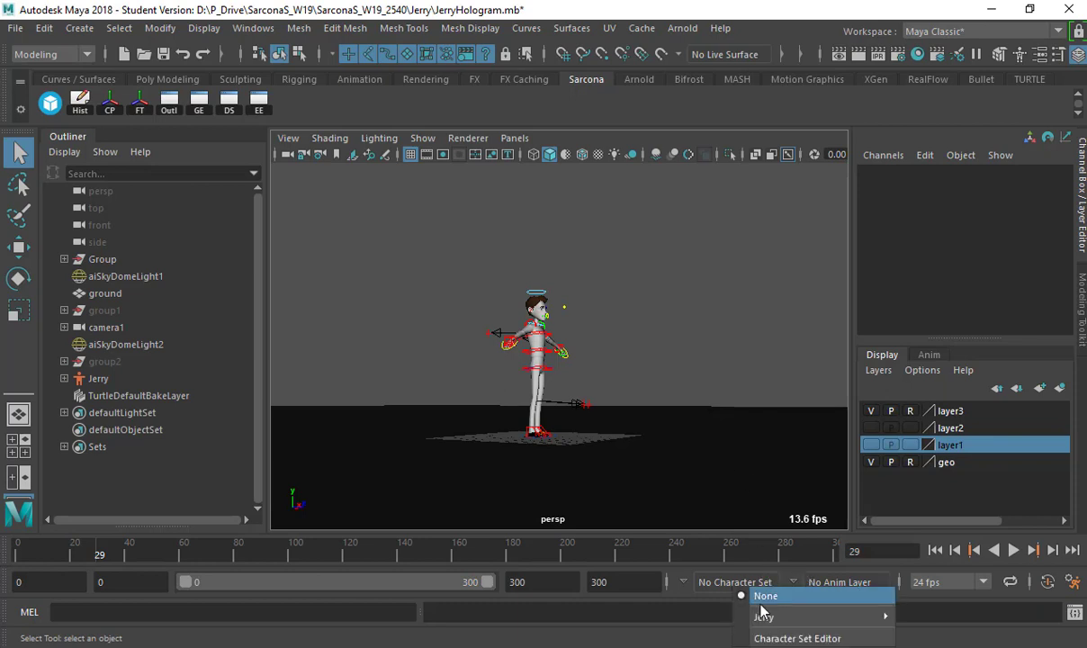
{"action": "mouse_move", "coordinate": [815, 618]}
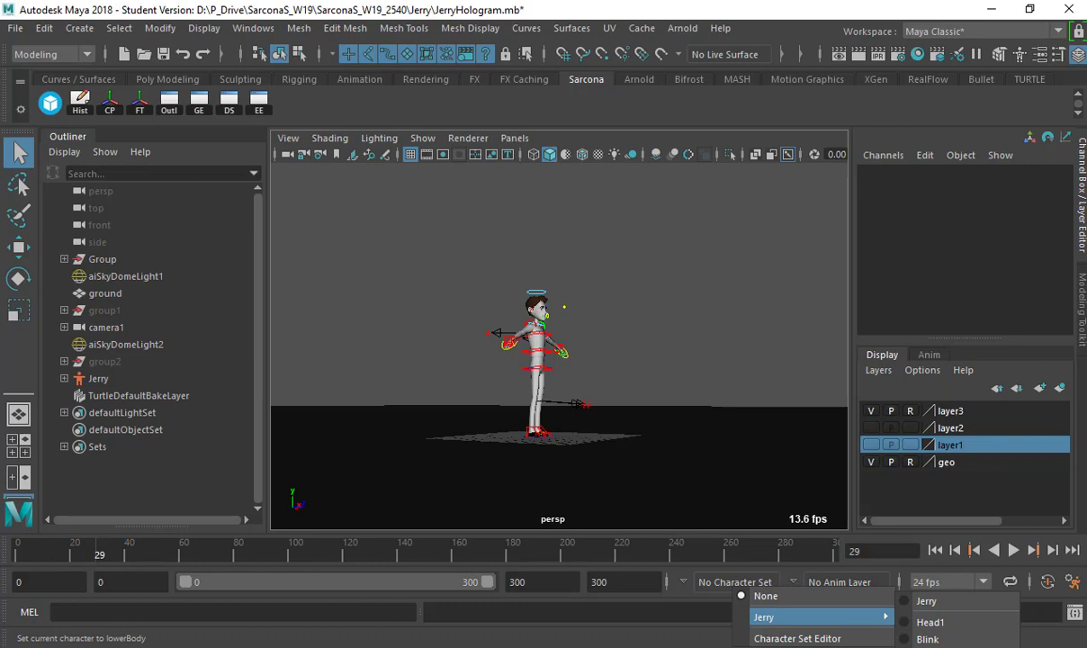
{"action": "left_click", "coordinate": [941, 646]}
Go to frame 0 and set both the playback end and the animation end to frame 60
{"action": "left_click_drag", "start_coordinate": [102, 550], "coordinate": [2, 551]}
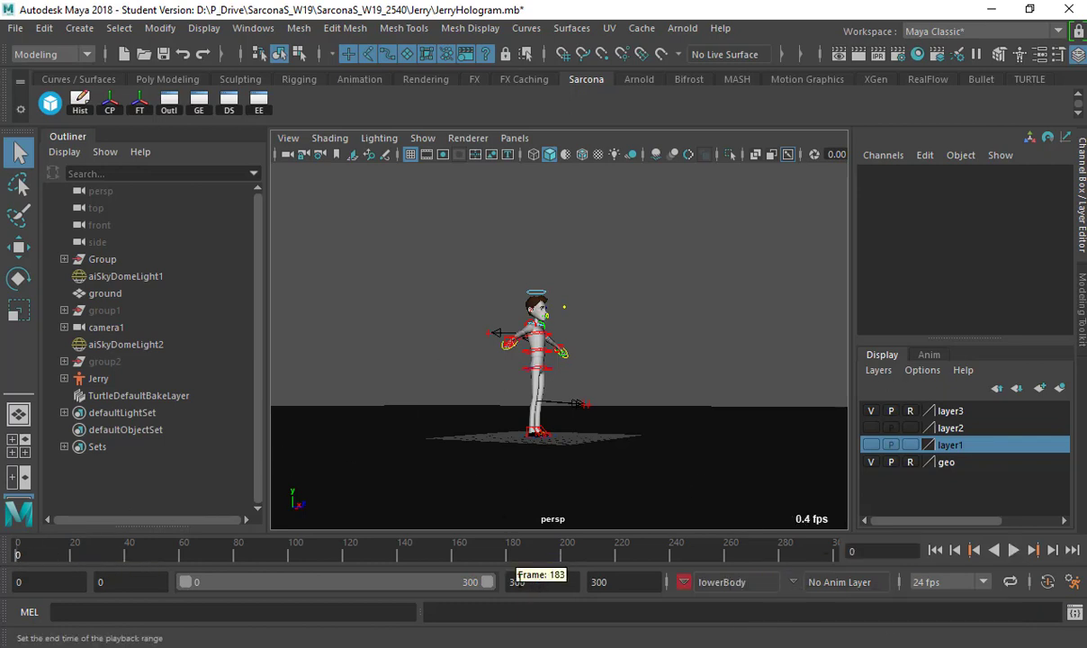
{"action": "left_click", "coordinate": [522, 581]}
{"action": "type", "text": "60"}
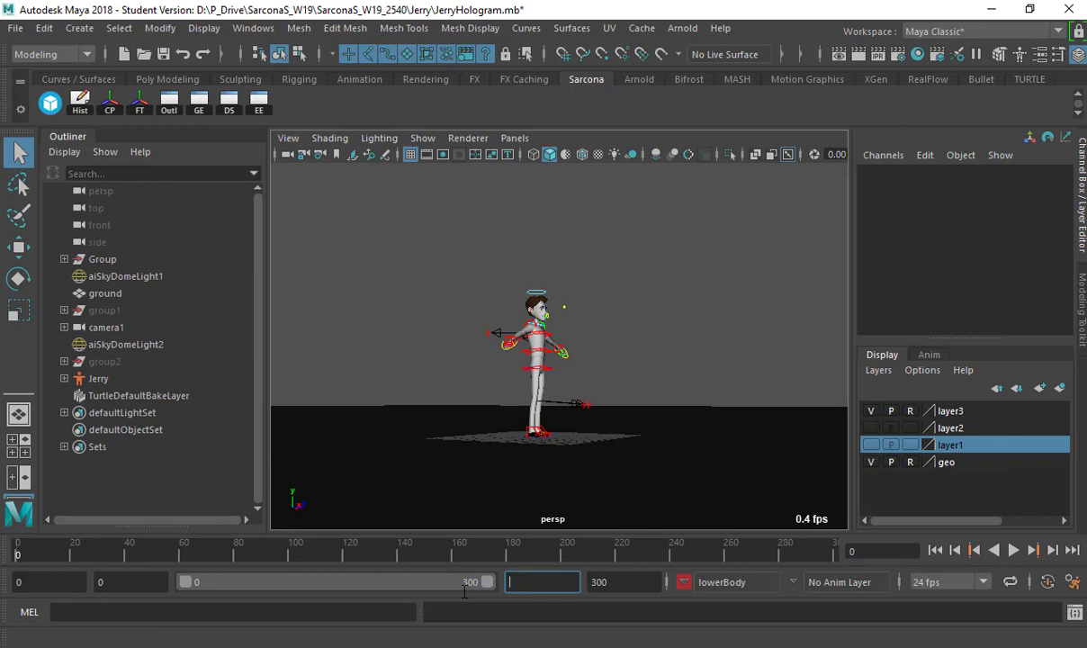
{"action": "key", "text": "Return"}
{"action": "key", "text": "Tab"}
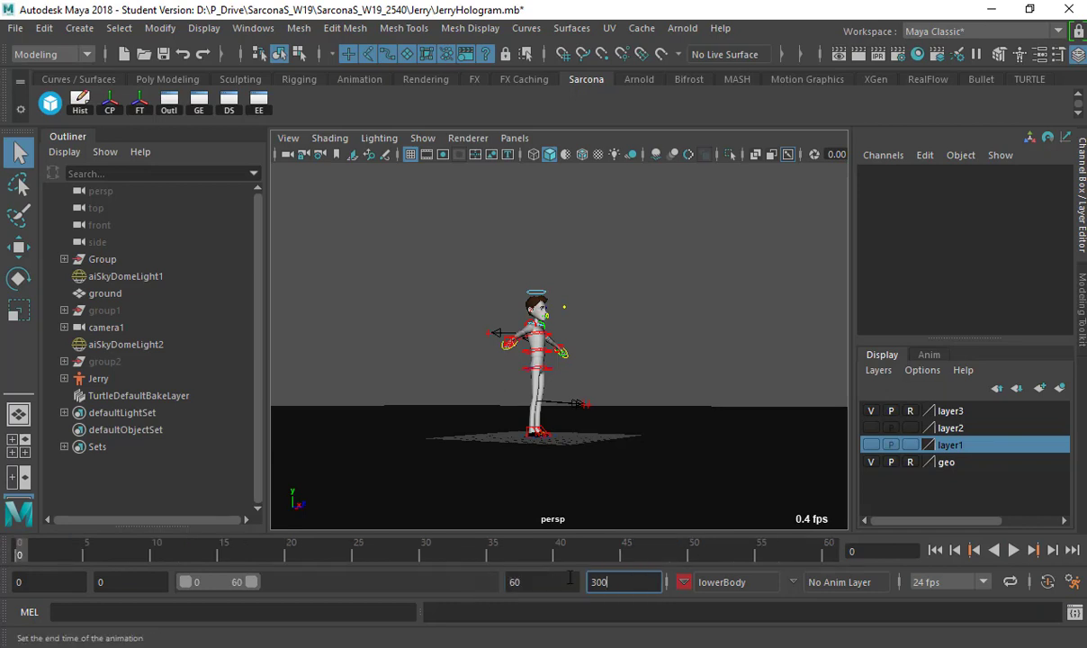
{"action": "type", "text": "60"}
{"action": "key", "text": "Return"}
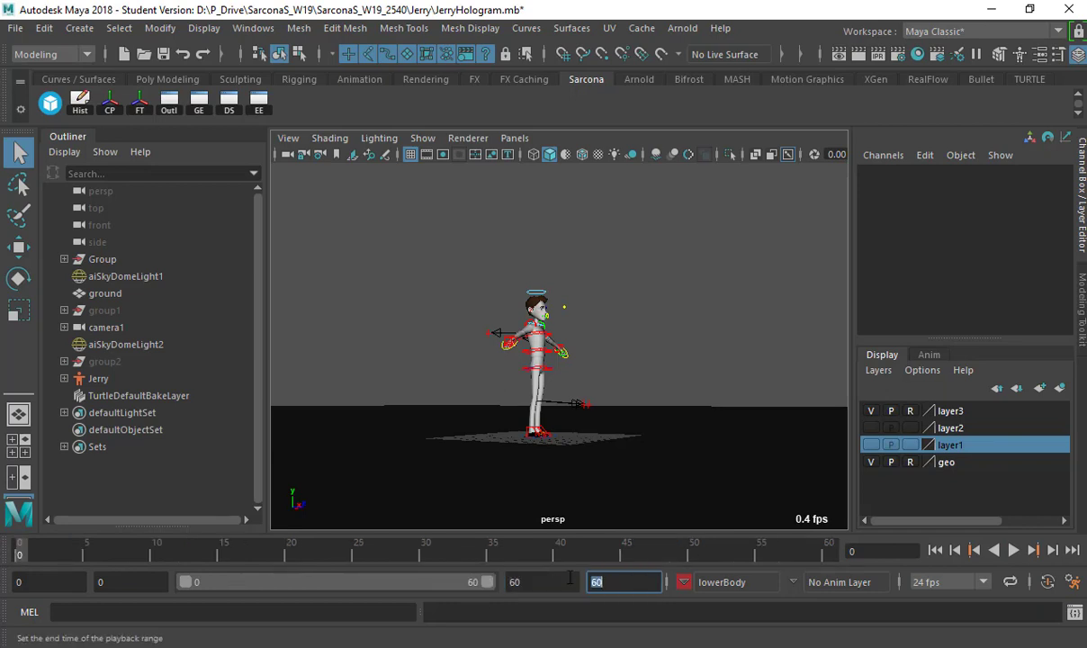
Save the scene under the new name Jerry_readyToWalk as Maya ASCII and accept the student version notice
{"action": "left_click", "coordinate": [16, 28]}
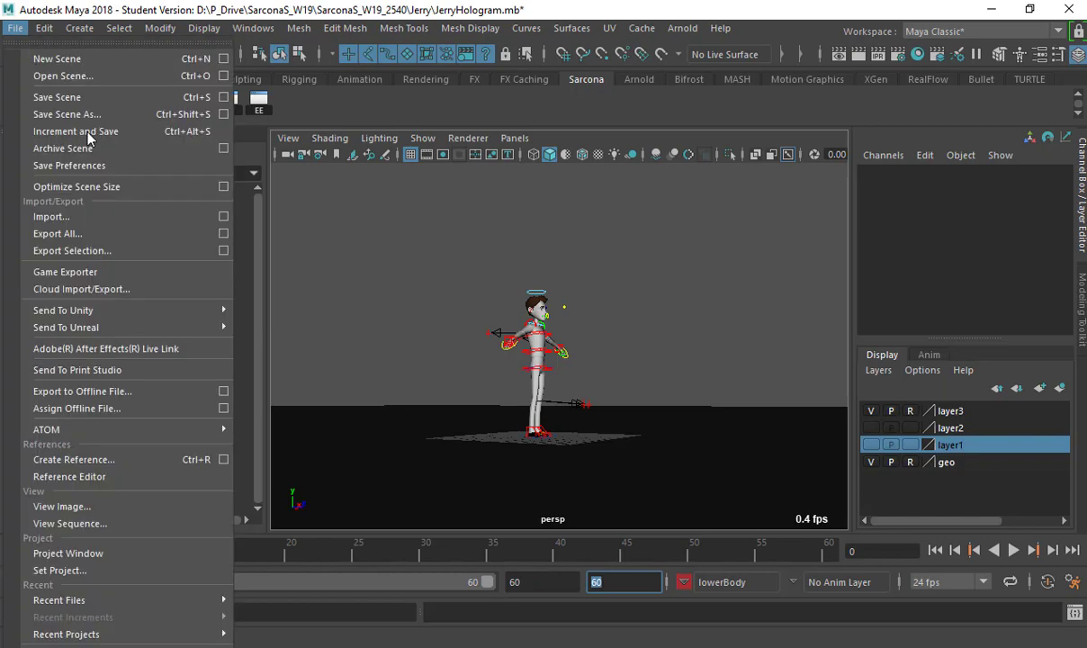
{"action": "left_click", "coordinate": [144, 114]}
{"action": "type", "text": "Jerr"}
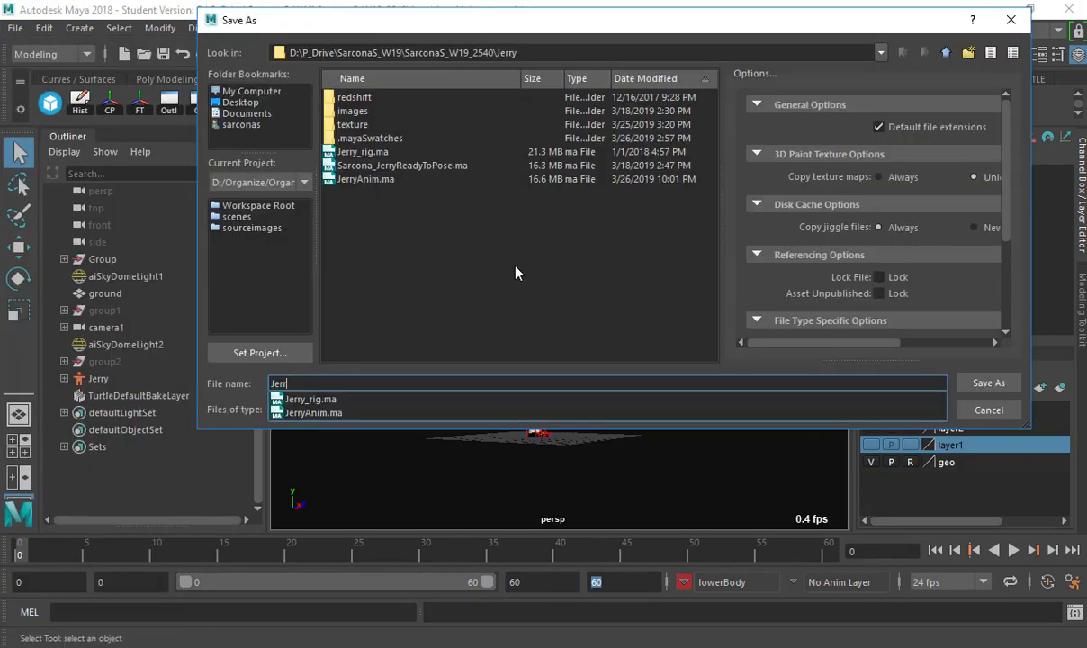
{"action": "type", "text": "y_readyToWalk"}
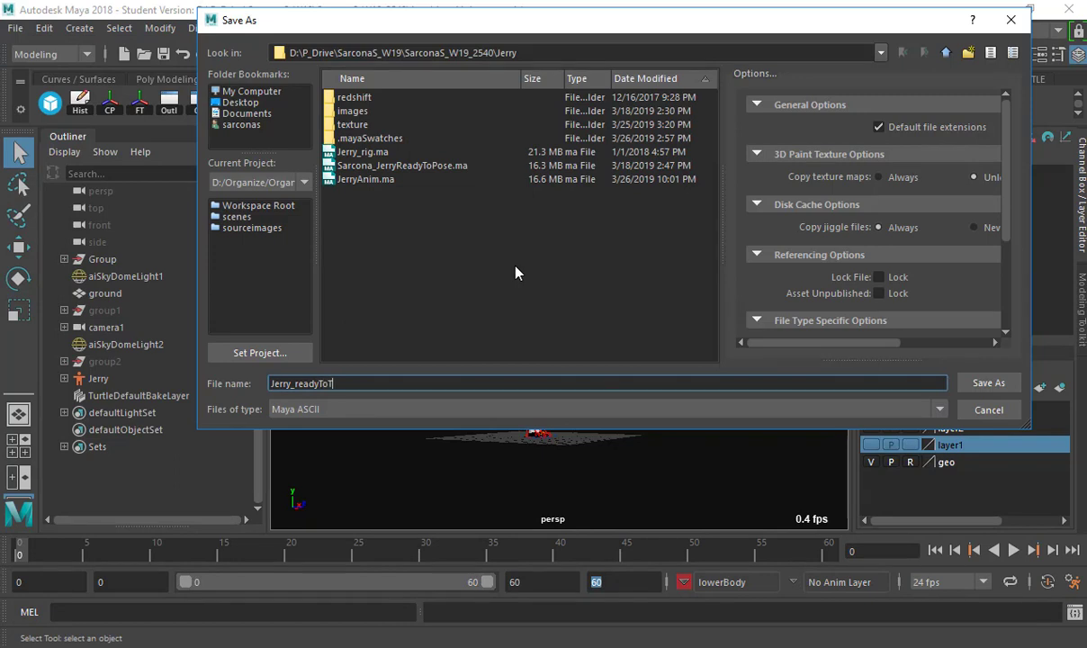
{"action": "key", "text": "Return"}
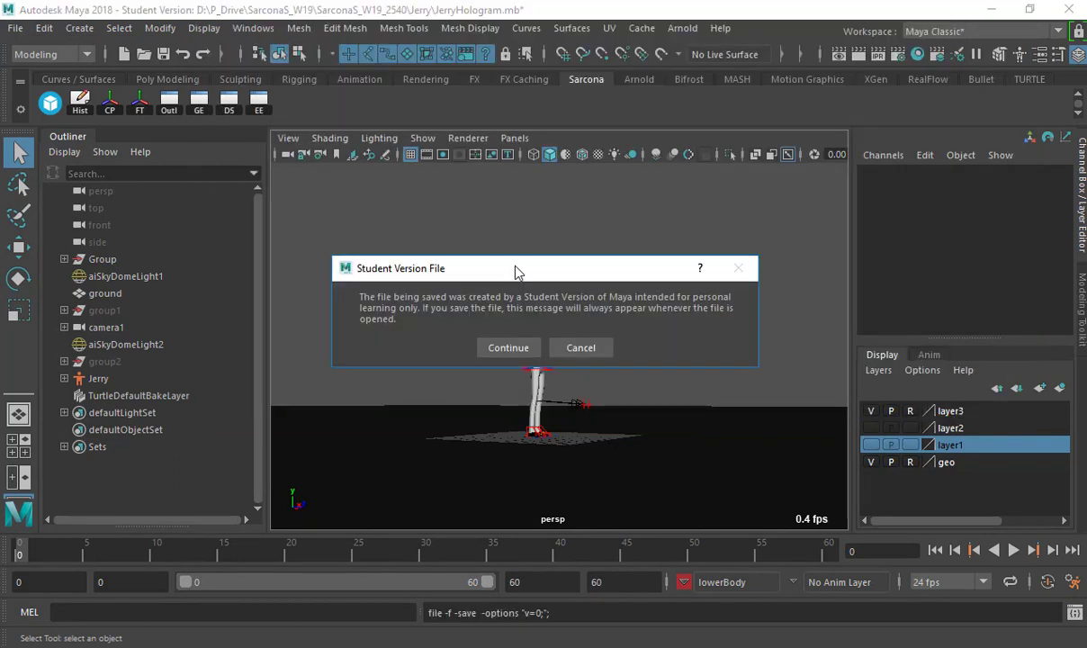
{"action": "key", "text": "Return"}
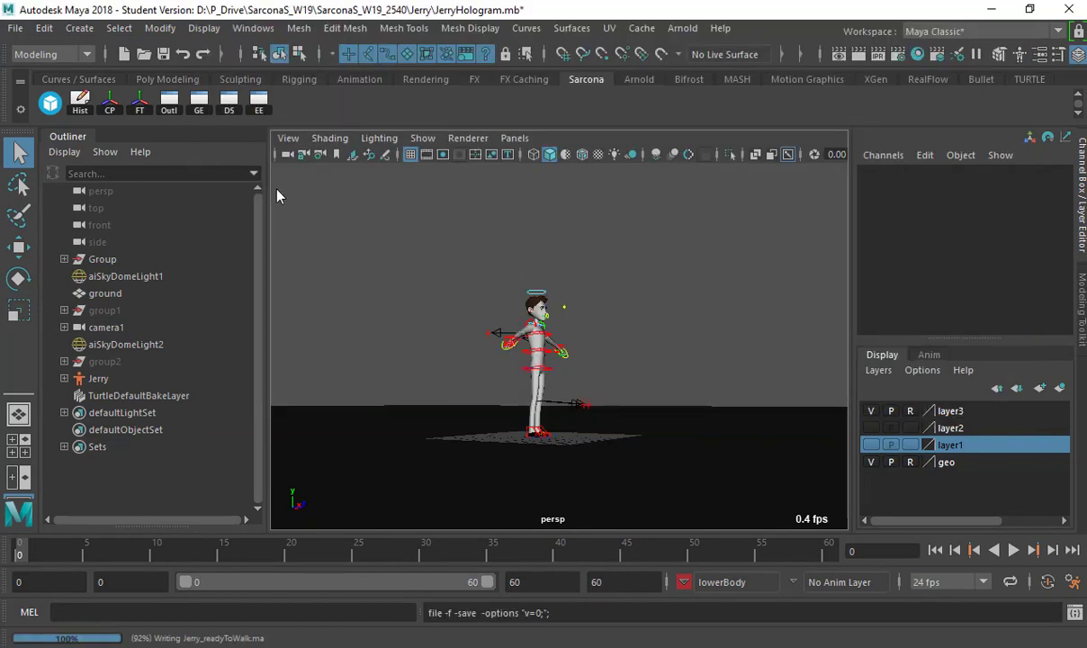
Look at Jerry from several angles and switch to the orthographic side view in wireframe display
{"action": "left_click_drag", "start_coordinate": [564, 304], "coordinate": [576, 329], "text": "alt"}
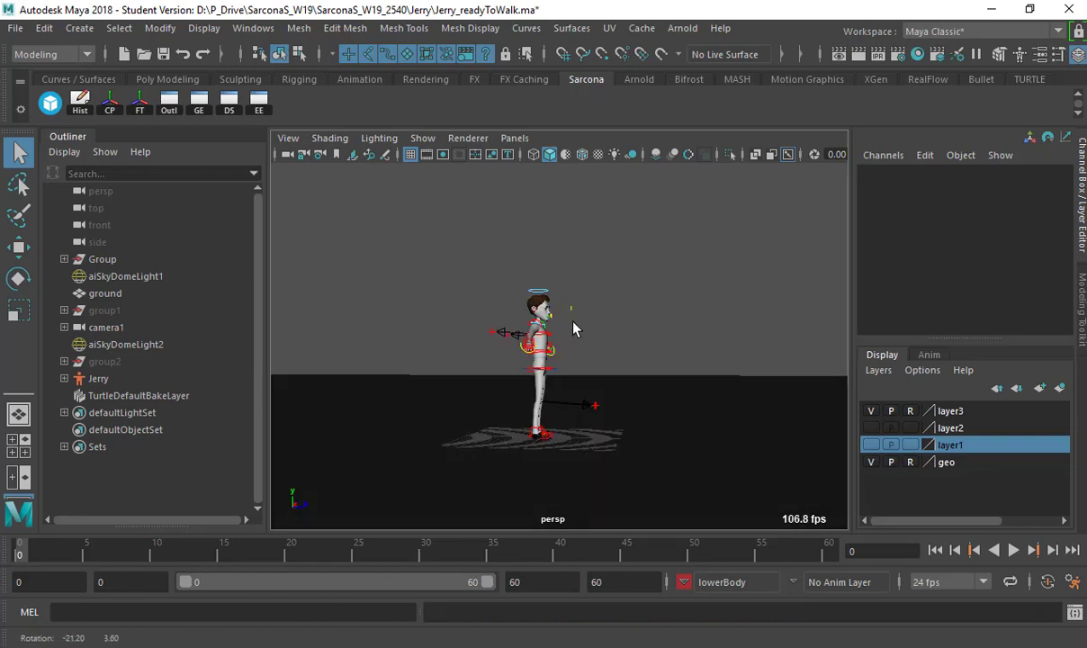
{"action": "middle_click_drag", "start_coordinate": [576, 329], "coordinate": [555, 317], "text": "alt"}
{"action": "right_click_drag", "start_coordinate": [555, 318], "coordinate": [670, 332], "text": "alt"}
{"action": "left_click_drag", "start_coordinate": [621, 328], "coordinate": [490, 320], "text": "alt"}
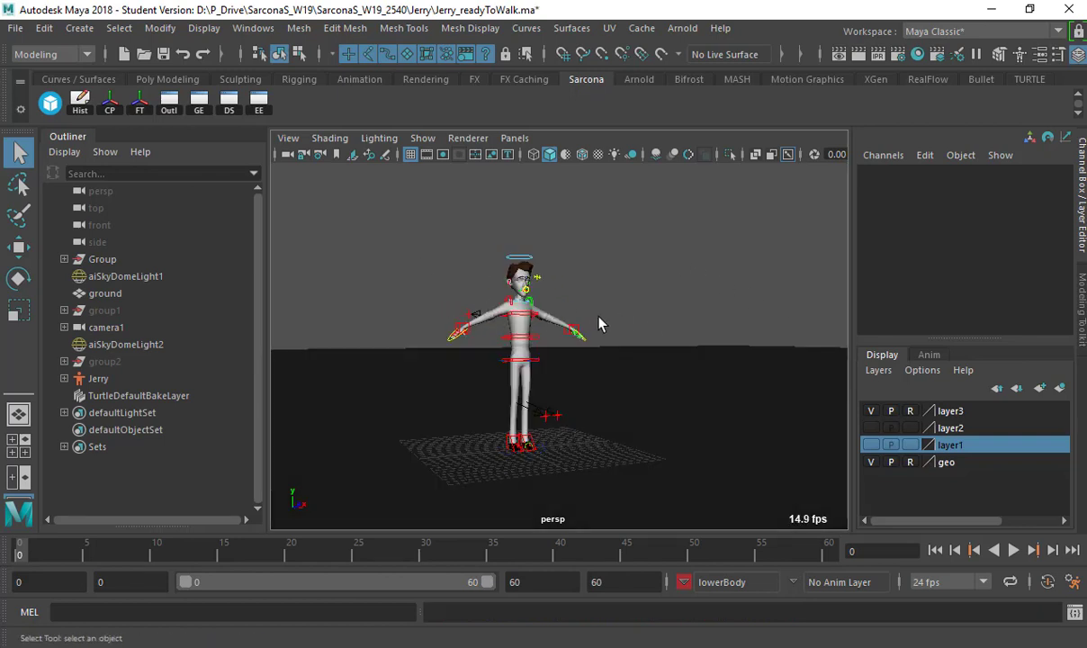
{"action": "left_click_drag", "start_coordinate": [550, 301], "coordinate": [588, 306], "text": "alt"}
{"action": "right_click_drag", "start_coordinate": [589, 307], "coordinate": [673, 314], "text": "alt"}
{"action": "middle_click_drag", "start_coordinate": [619, 316], "coordinate": [640, 322], "text": "alt"}
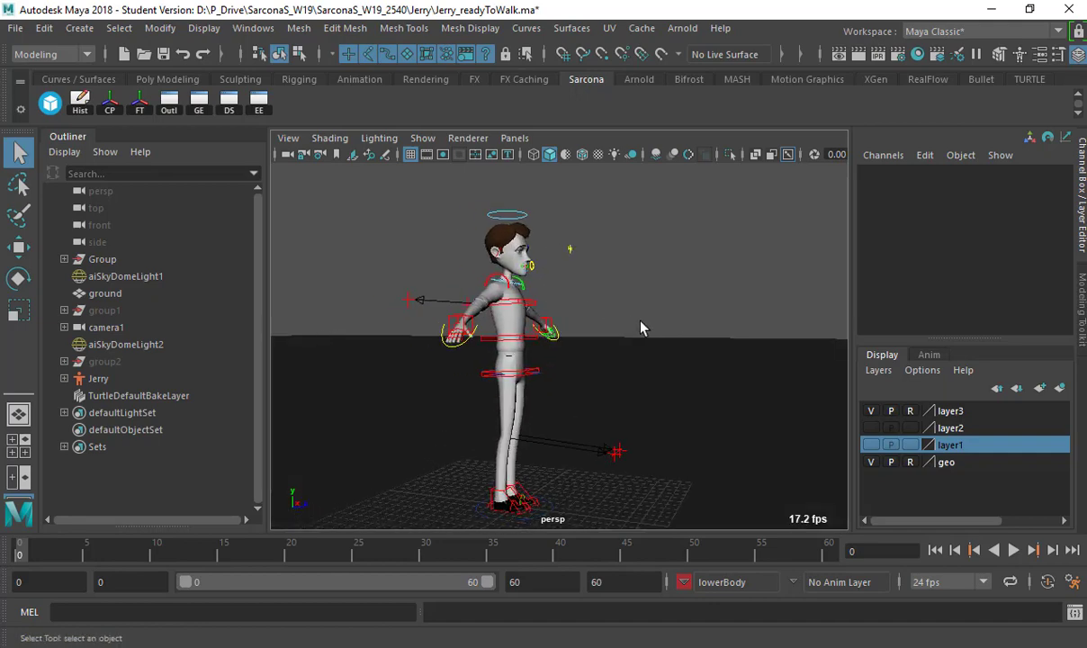
{"action": "key", "text": "space"}
{"action": "left_click_drag", "start_coordinate": [603, 295], "coordinate": [633, 303]}
{"action": "key", "text": "4"}
{"action": "right_click_drag", "start_coordinate": [657, 319], "coordinate": [565, 318], "text": "alt"}
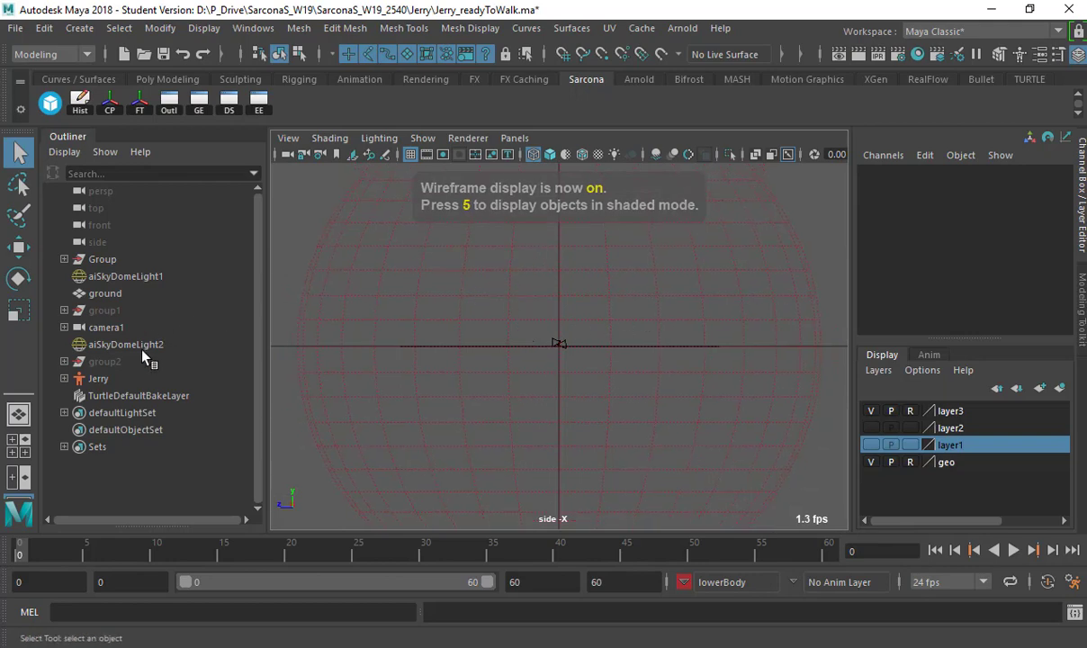
Frame the whole Jerry character in the side view and show it shaded with textures
{"action": "left_click", "coordinate": [97, 378]}
{"action": "left_click_drag", "start_coordinate": [548, 334], "coordinate": [568, 349]}
{"action": "key", "text": "f"}
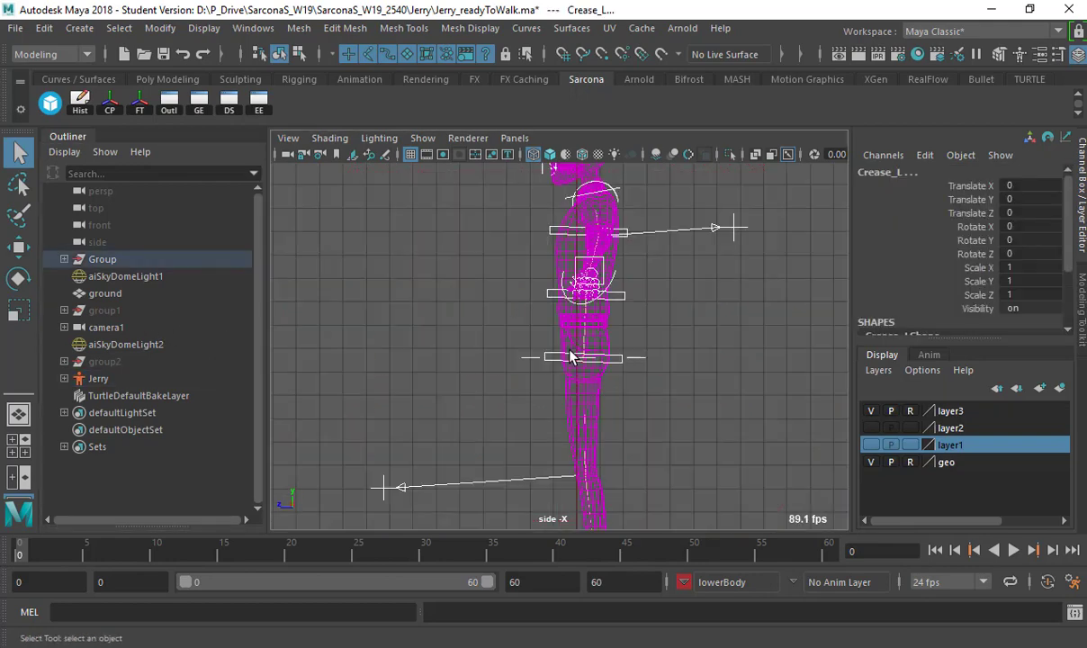
{"action": "left_click", "coordinate": [684, 323]}
{"action": "right_click_drag", "start_coordinate": [675, 324], "coordinate": [540, 335], "text": "alt"}
{"action": "middle_click_drag", "start_coordinate": [626, 349], "coordinate": [651, 351], "text": "alt"}
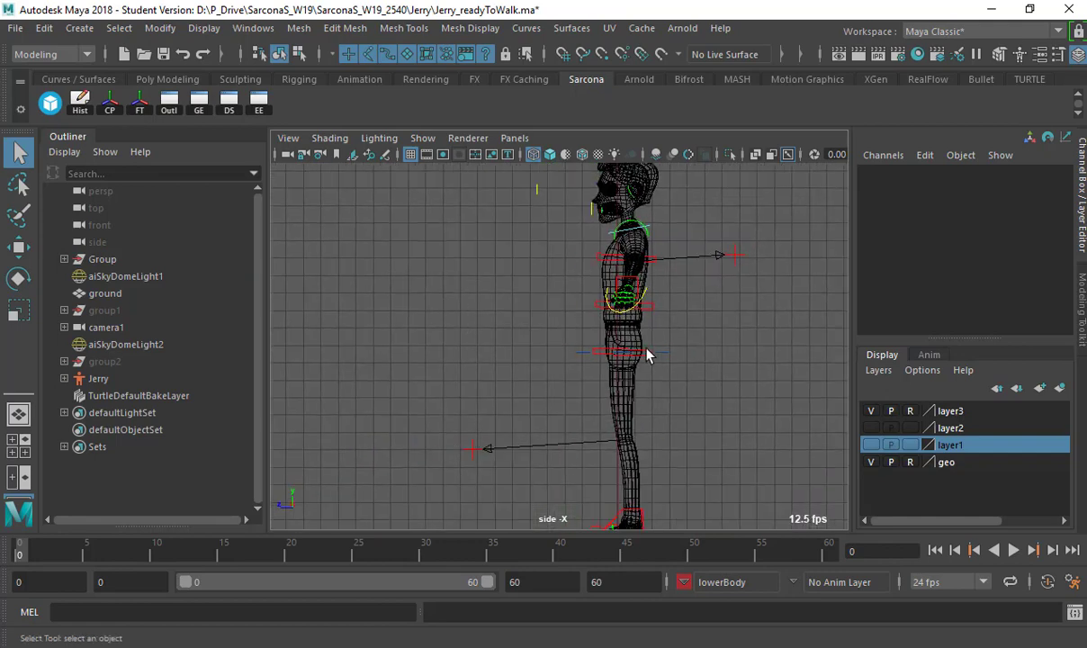
{"action": "key", "text": "6"}
{"action": "right_click_drag", "start_coordinate": [671, 368], "coordinate": [627, 362], "text": "alt"}
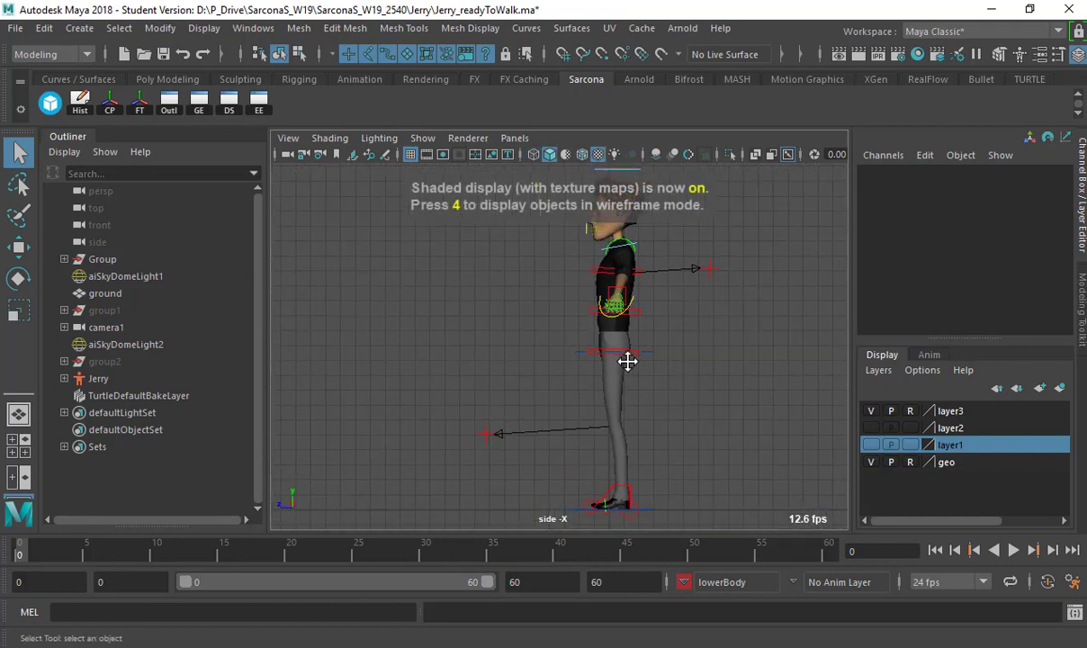
{"action": "middle_click_drag", "start_coordinate": [626, 361], "coordinate": [648, 362], "text": "alt"}
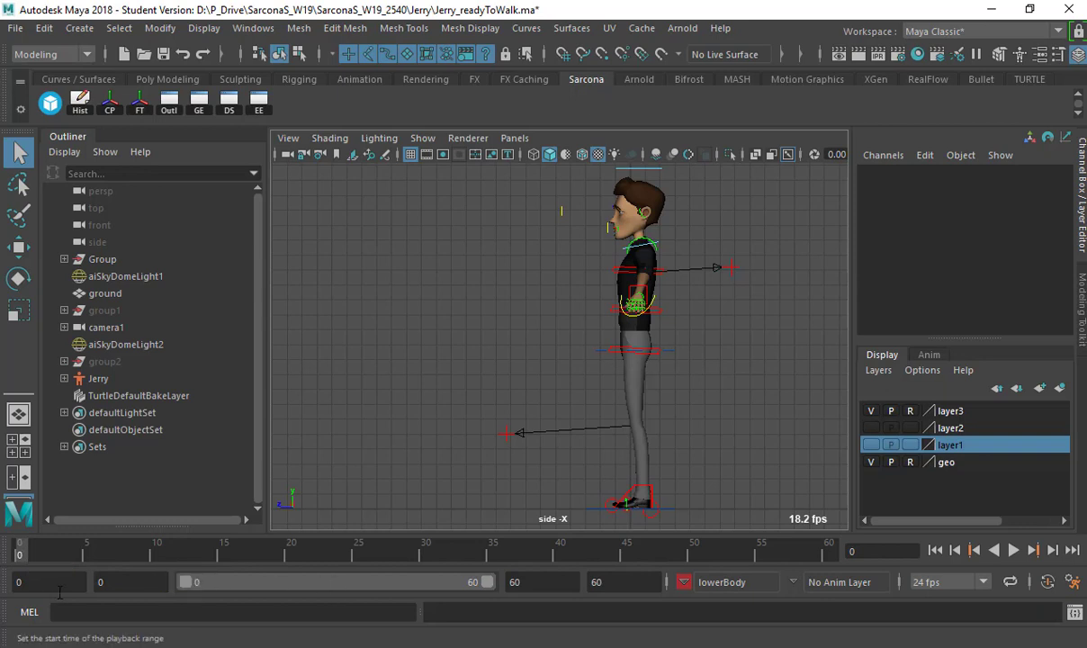
Set the animation start and playback start to frame 1 and make frame 60 the current frame
{"action": "left_click_drag", "start_coordinate": [115, 584], "coordinate": [9, 584]}
{"action": "type", "text": "1"}
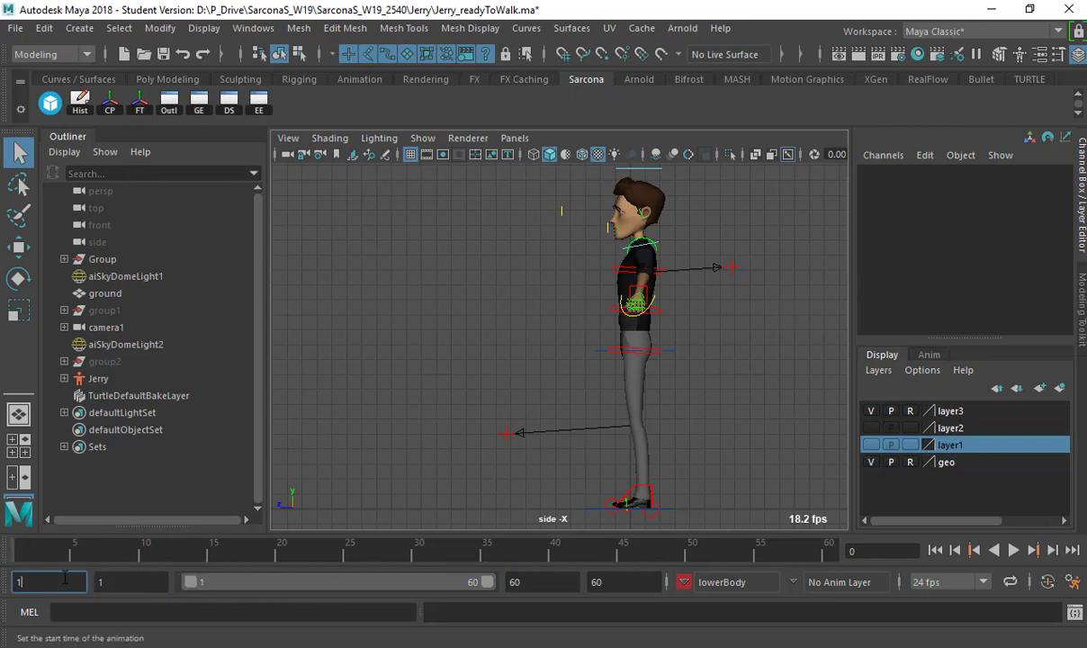
{"action": "type", "text": "1"}
{"action": "key", "text": "Tab"}
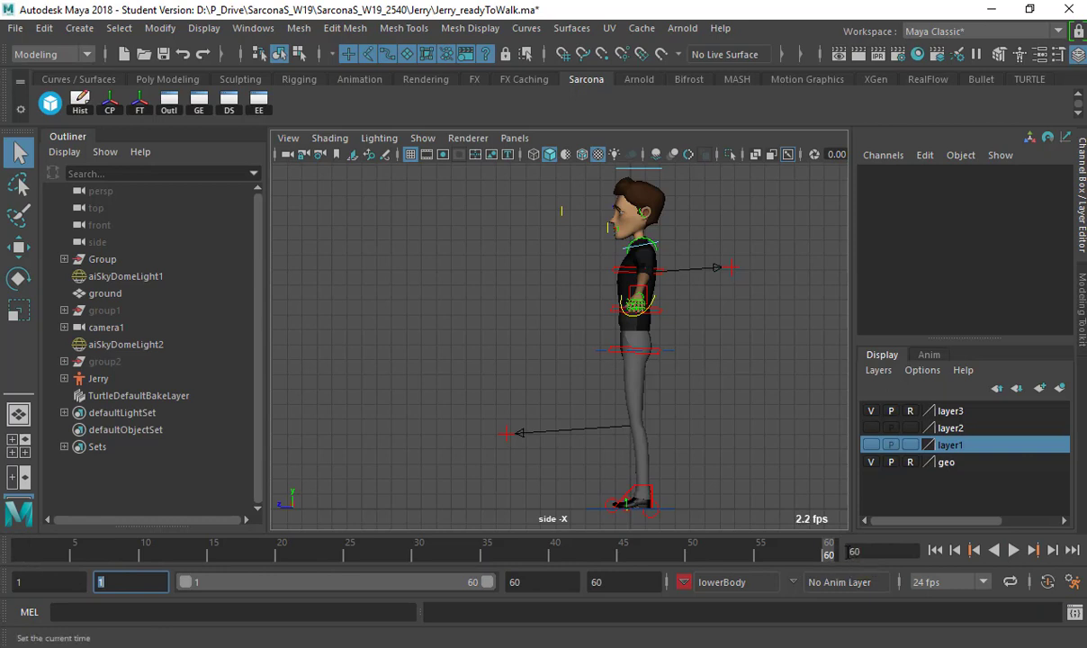
{"action": "left_click", "coordinate": [829, 550]}
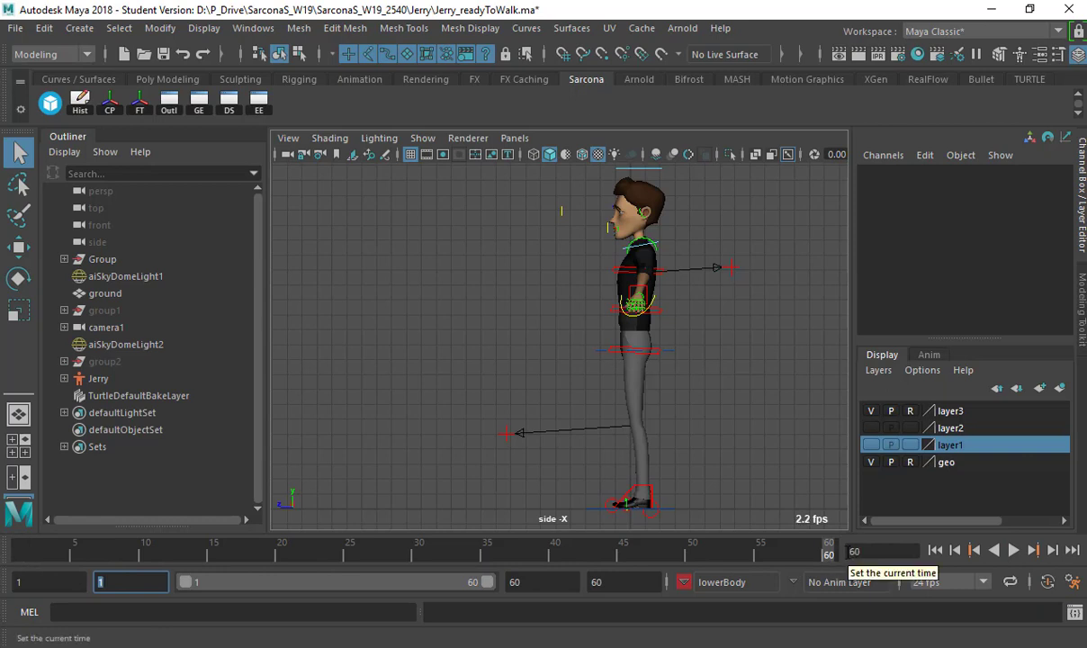
Switch to the browser and examine the contact poses in the angryanimator.com walk cycle reference image
{"action": "left_click", "coordinate": [536, 646]}
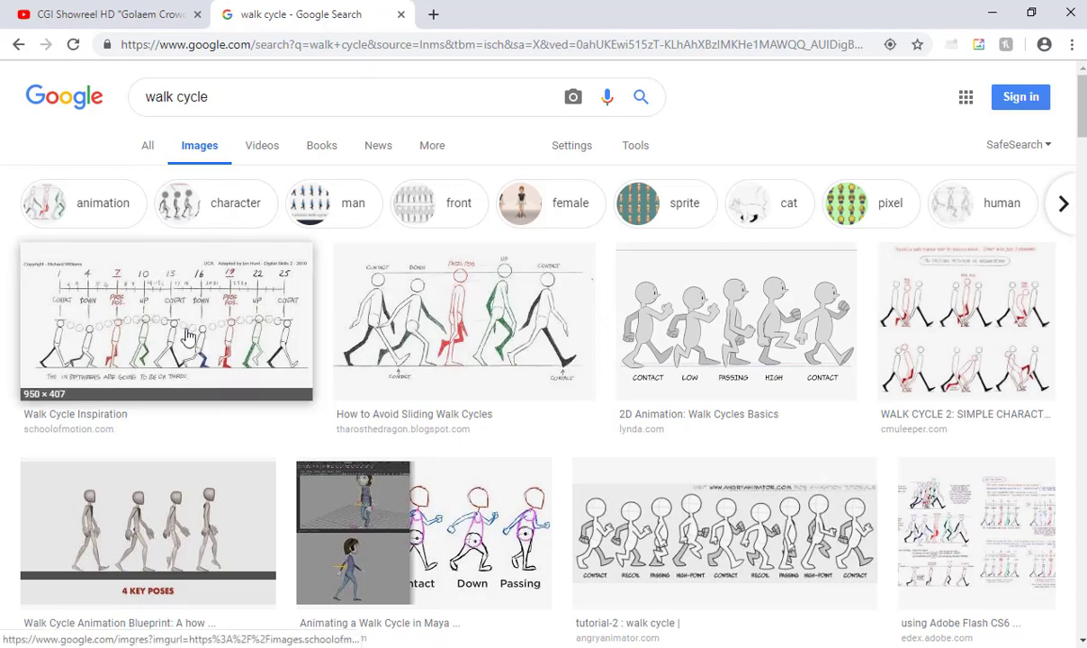
{"action": "left_click", "coordinate": [665, 562]}
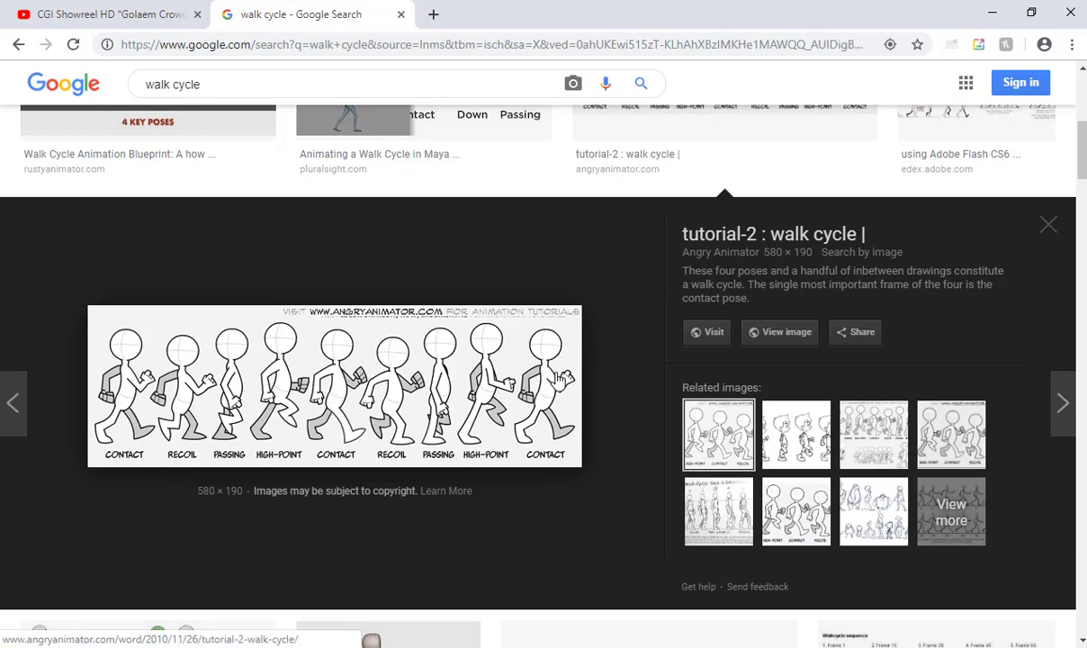
{"action": "scroll", "coordinate": [630, 418], "scroll_direction": "up", "scroll_amount": 5}
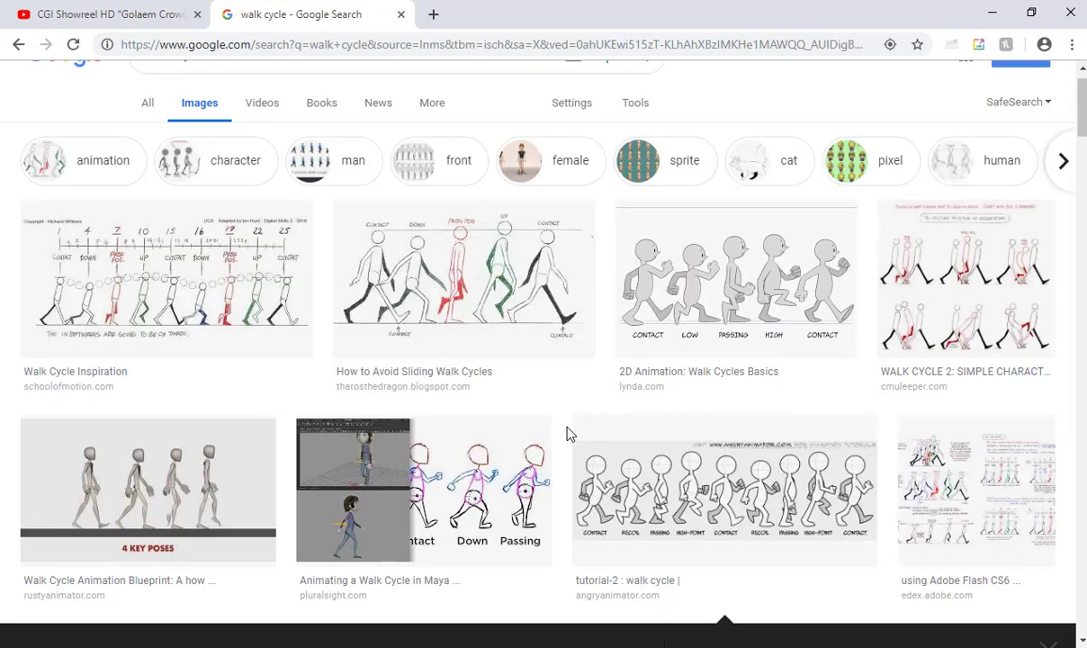
{"action": "scroll", "coordinate": [567, 434], "scroll_direction": "down", "scroll_amount": 5}
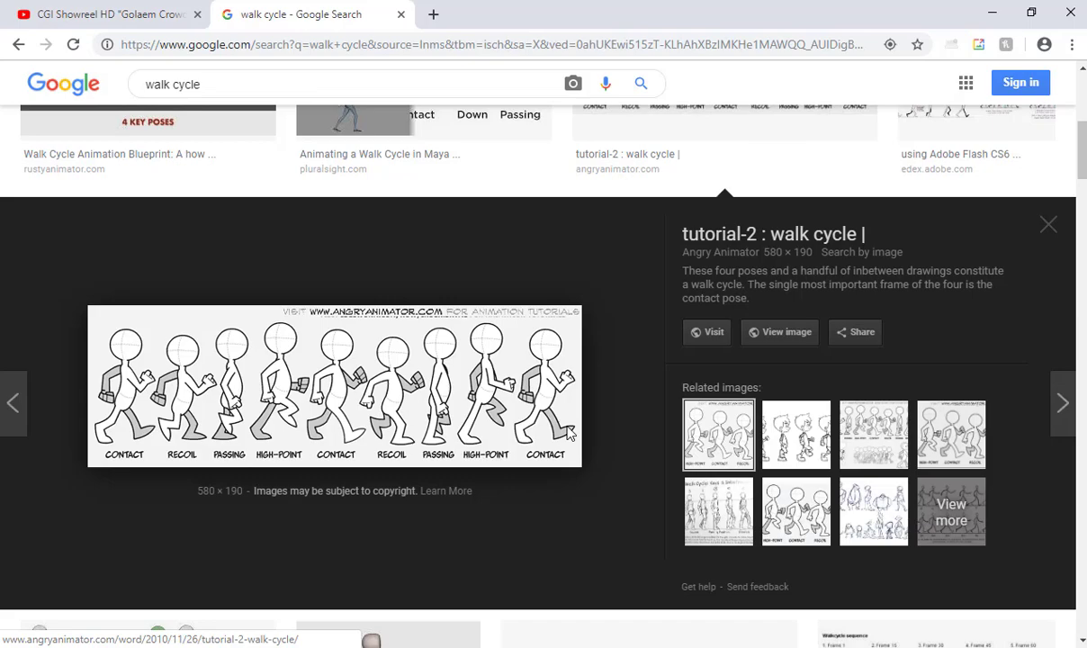
Return to Maya and move the left foot control IKLeg_L backward to a Translate Z of about -6.2
{"action": "key", "text": "alt+Tab"}
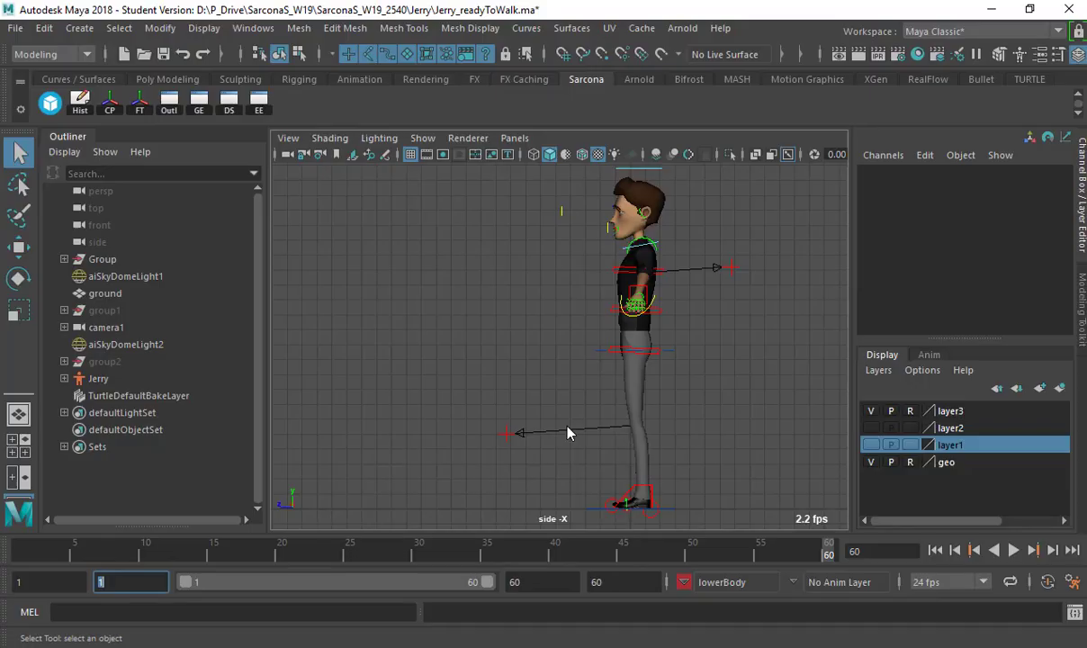
{"action": "left_click", "coordinate": [650, 492]}
{"action": "key", "text": "w"}
{"action": "middle_click_drag", "start_coordinate": [672, 445], "coordinate": [627, 438], "text": "alt"}
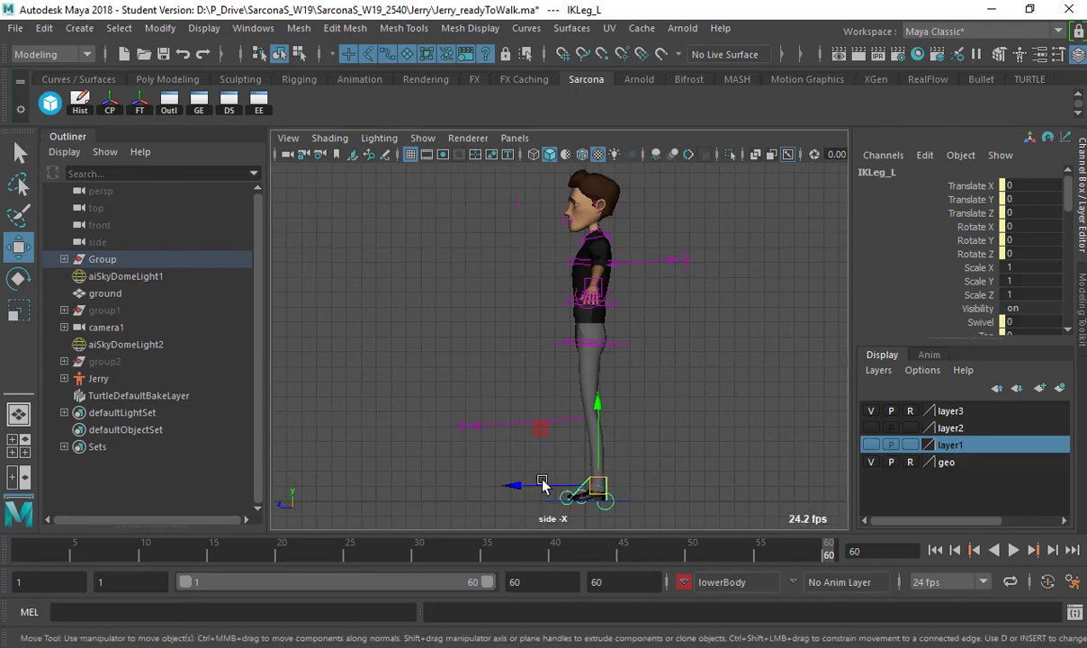
{"action": "left_click_drag", "start_coordinate": [518, 485], "coordinate": [612, 484]}
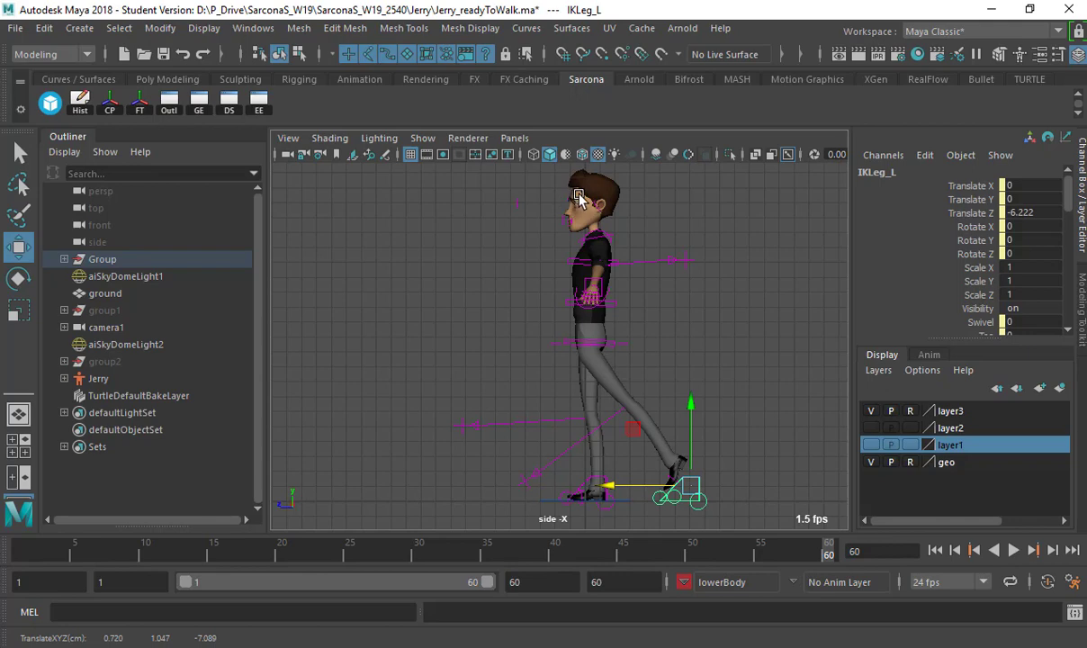
Move the right foot control IKLeg_R forward to a Translate Z of about 3.8
{"action": "left_click", "coordinate": [580, 484]}
{"action": "left_click_drag", "start_coordinate": [562, 485], "coordinate": [501, 485]}
{"action": "left_click", "coordinate": [623, 340]}
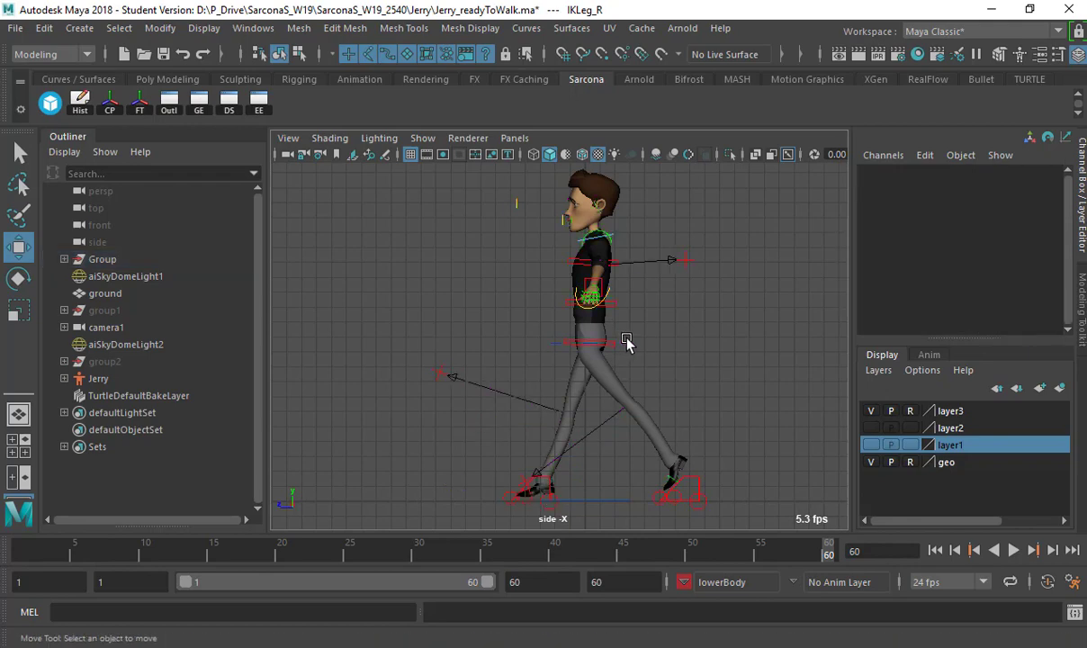
Lower the hips by moving the root control RootX_M to a Translate Y of -1.77
{"action": "left_click", "coordinate": [620, 341]}
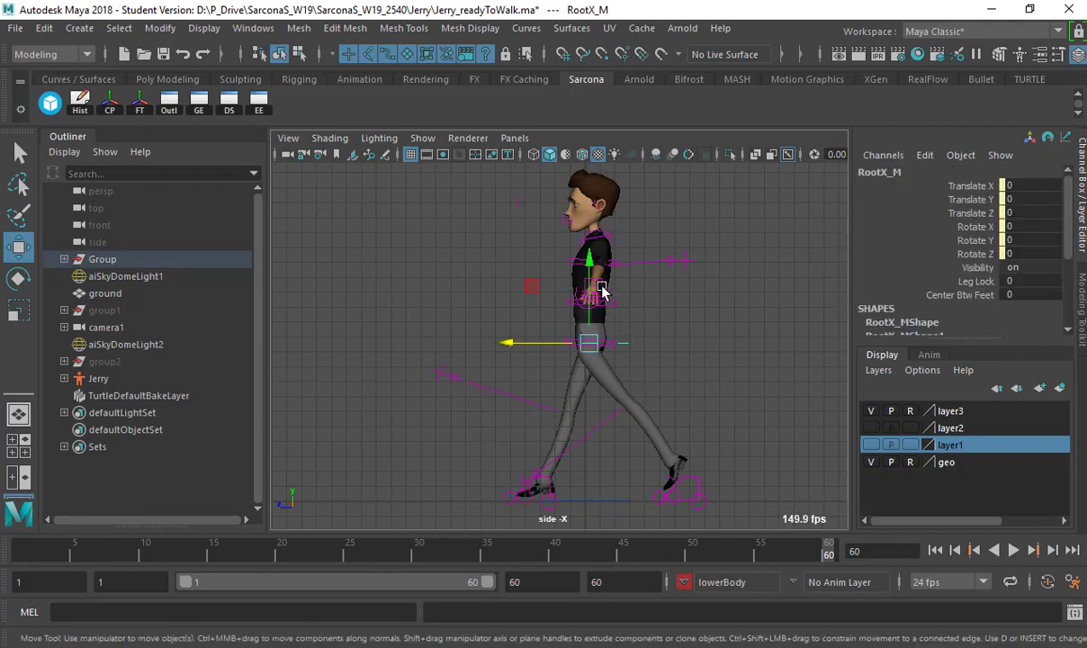
{"action": "mouse_move", "coordinate": [591, 280]}
{"action": "left_mouse_down"}
{"action": "mouse_move", "coordinate": [590, 309]}
{"action": "mouse_move", "coordinate": [590, 283]}
{"action": "left_mouse_up"}
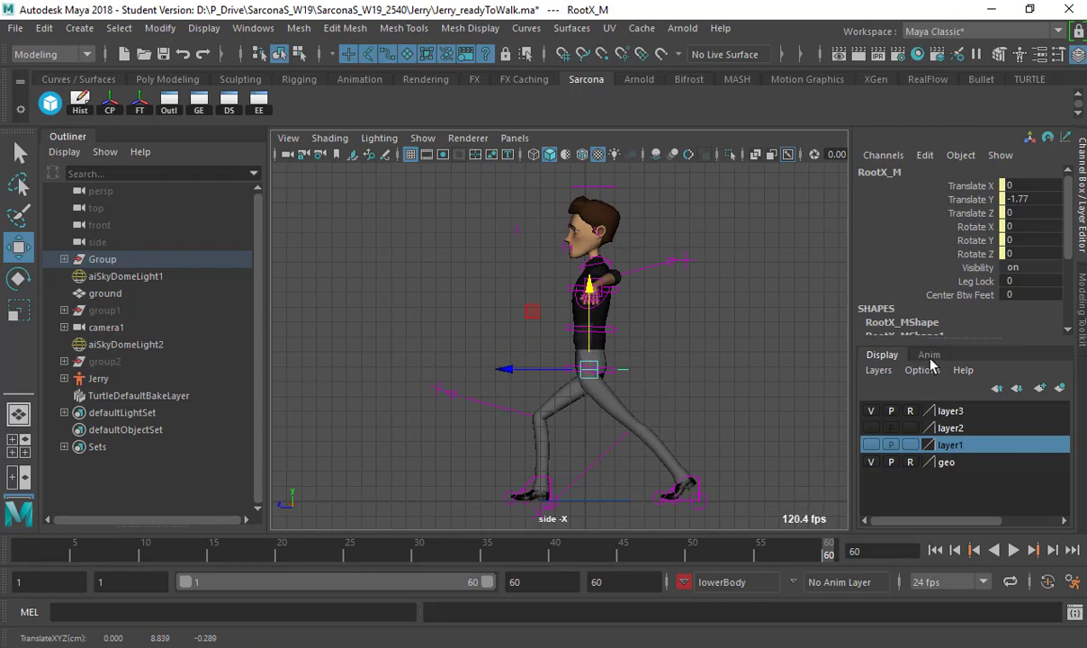
{"action": "scroll", "coordinate": [940, 309], "scroll_direction": "down", "scroll_amount": 2}
{"action": "scroll", "coordinate": [939, 309], "scroll_direction": "down", "scroll_amount": 3}
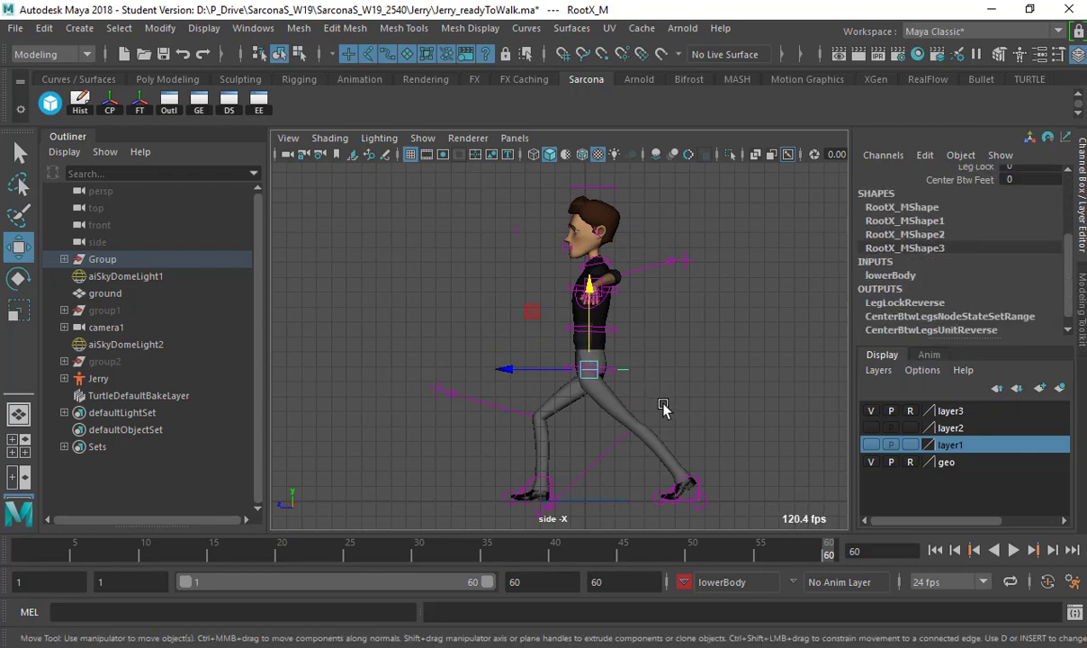
Move the left foot control IKLeg_L slightly farther back and set its Roll to about 8.4
{"action": "middle_click_drag", "start_coordinate": [659, 403], "coordinate": [647, 310], "text": "alt"}
{"action": "right_click_drag", "start_coordinate": [670, 315], "coordinate": [953, 353], "text": "alt"}
{"action": "middle_click_drag", "start_coordinate": [732, 408], "coordinate": [695, 390], "text": "alt"}
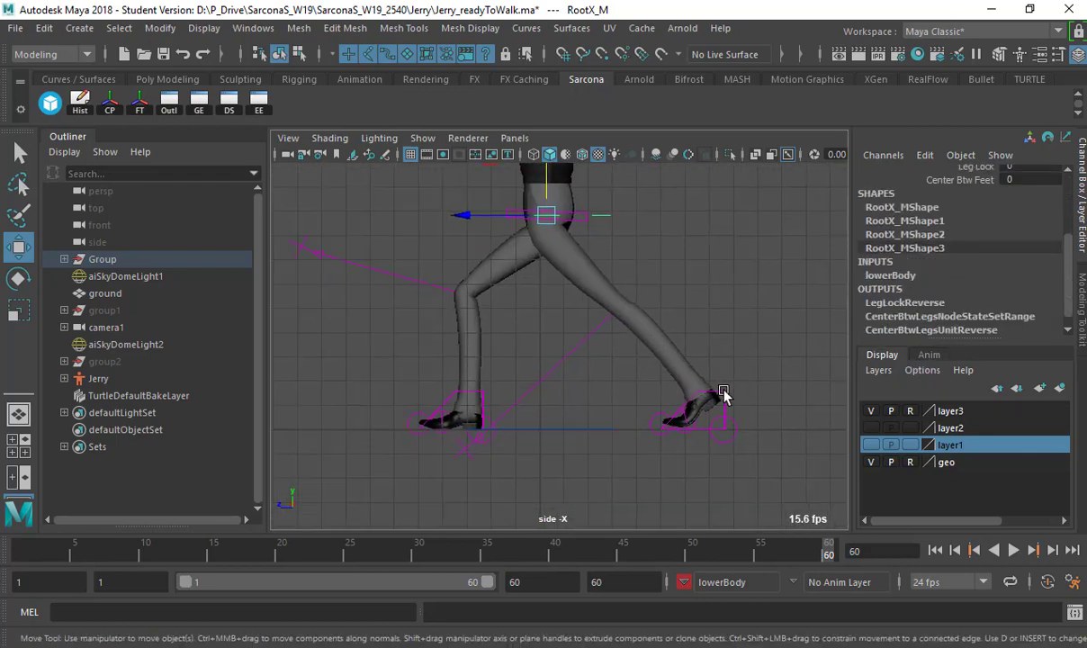
{"action": "left_click", "coordinate": [720, 396]}
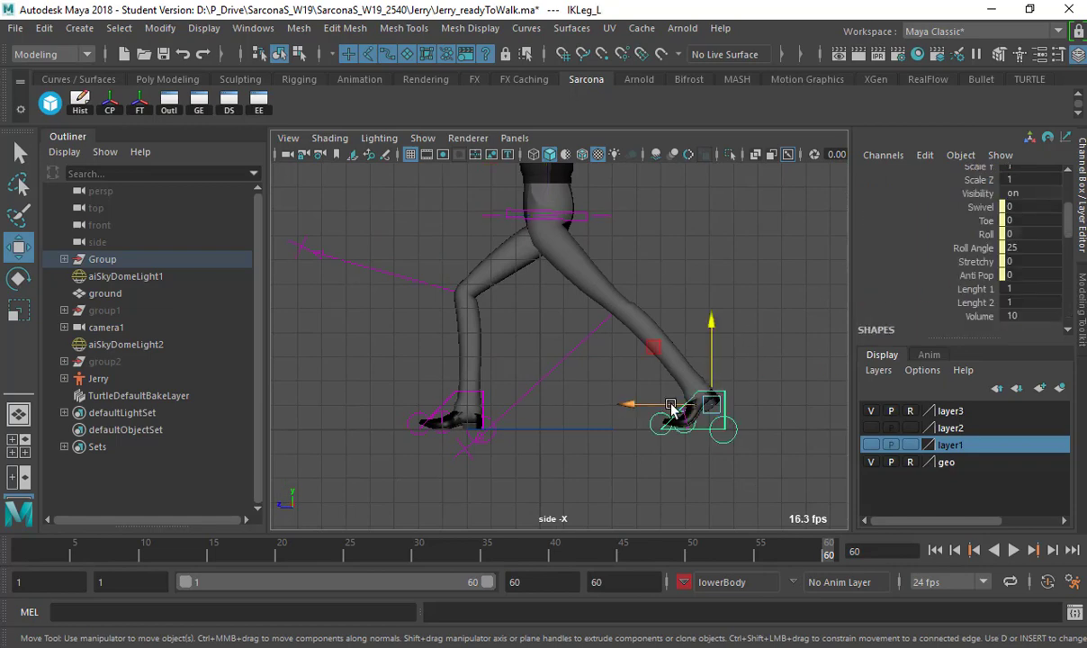
{"action": "mouse_move", "coordinate": [688, 405]}
{"action": "left_mouse_down"}
{"action": "mouse_move", "coordinate": [635, 407]}
{"action": "mouse_move", "coordinate": [698, 405]}
{"action": "left_mouse_up"}
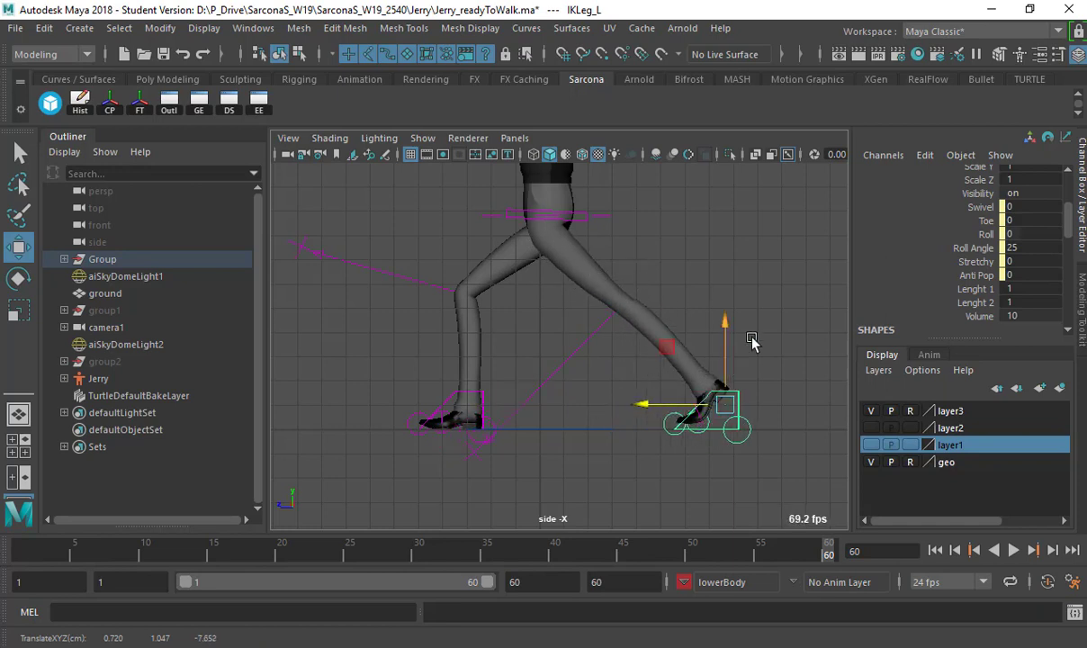
{"action": "left_click", "coordinate": [986, 235]}
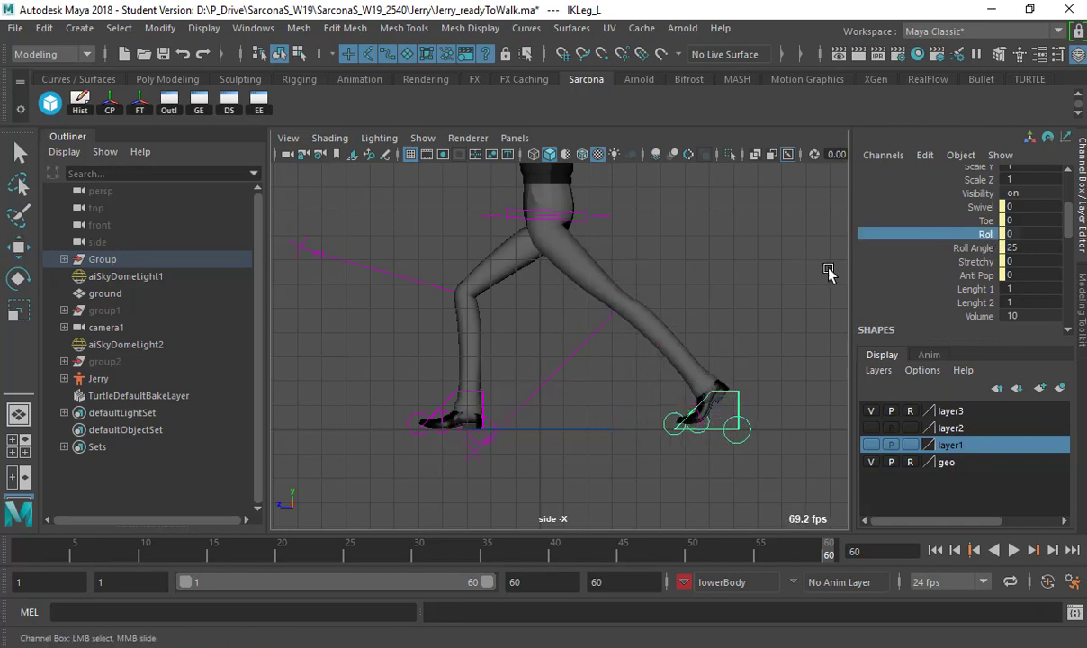
{"action": "middle_click_drag", "start_coordinate": [671, 250], "coordinate": [729, 255]}
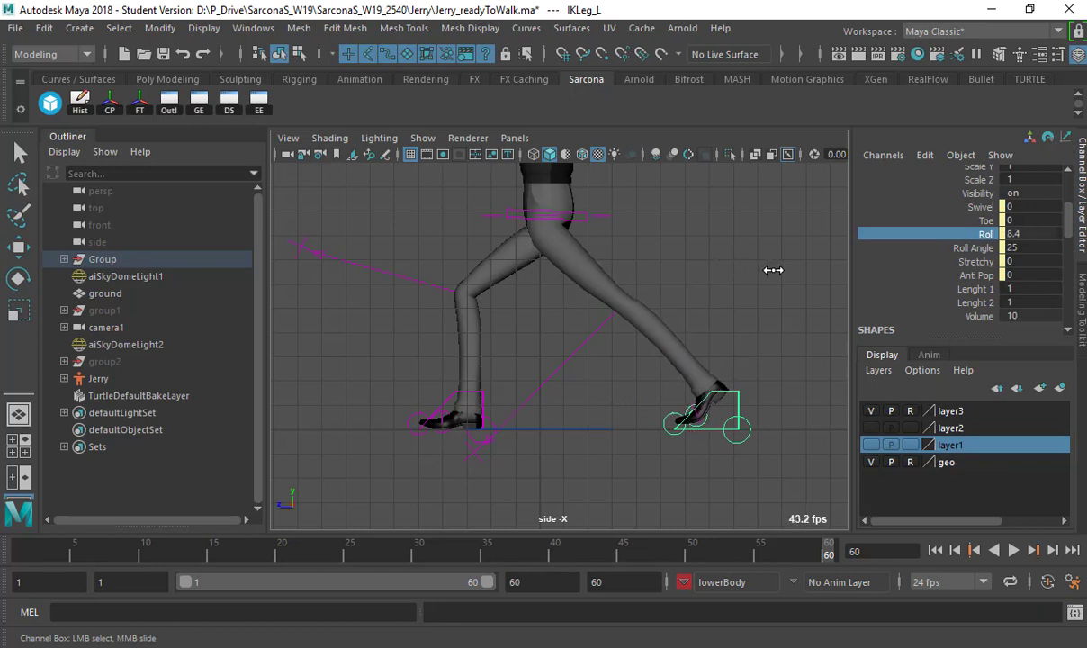
Move IKLeg_L forward to a Translate Z of about -4.2 and set its Roll to 9
{"action": "key", "text": "w"}
{"action": "left_click_drag", "start_coordinate": [693, 410], "coordinate": [639, 416]}
{"action": "middle_click_drag", "start_coordinate": [810, 307], "coordinate": [723, 315]}
{"action": "left_click", "coordinate": [952, 235]}
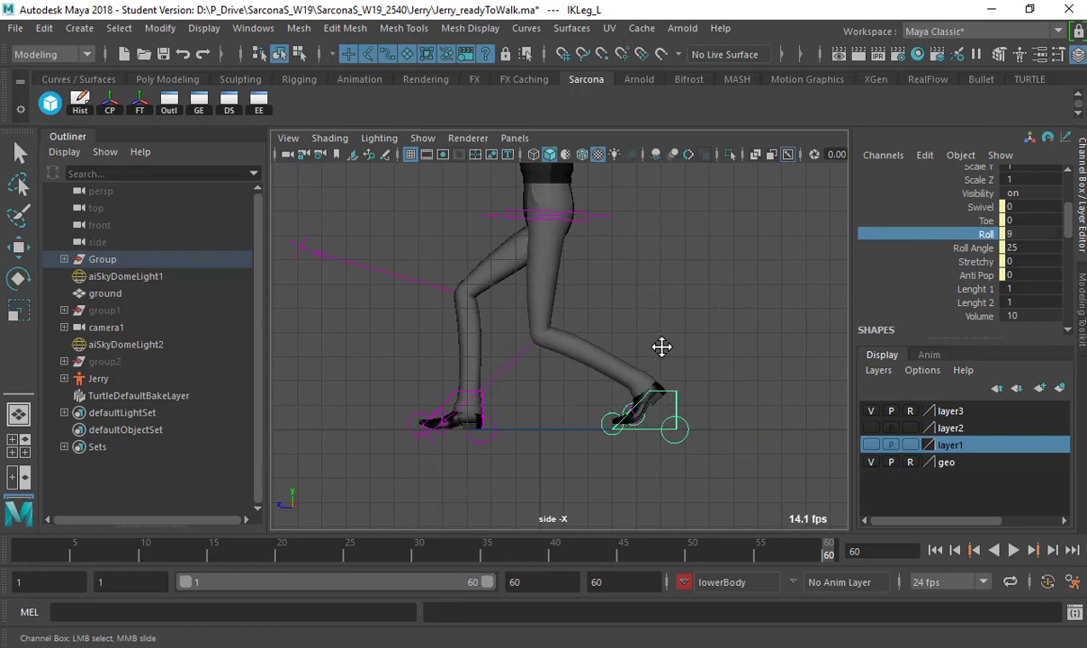
Inspect the left shoe's bend up close and reset the Roll of IKLeg_L to 0
{"action": "middle_click_drag", "start_coordinate": [660, 348], "coordinate": [624, 268], "text": "alt"}
{"action": "scroll", "coordinate": [552, 344], "scroll_direction": "up", "scroll_amount": 2}
{"action": "scroll", "coordinate": [704, 345], "scroll_direction": "up", "scroll_amount": 2}
{"action": "scroll", "coordinate": [592, 369], "scroll_direction": "up", "scroll_amount": 2}
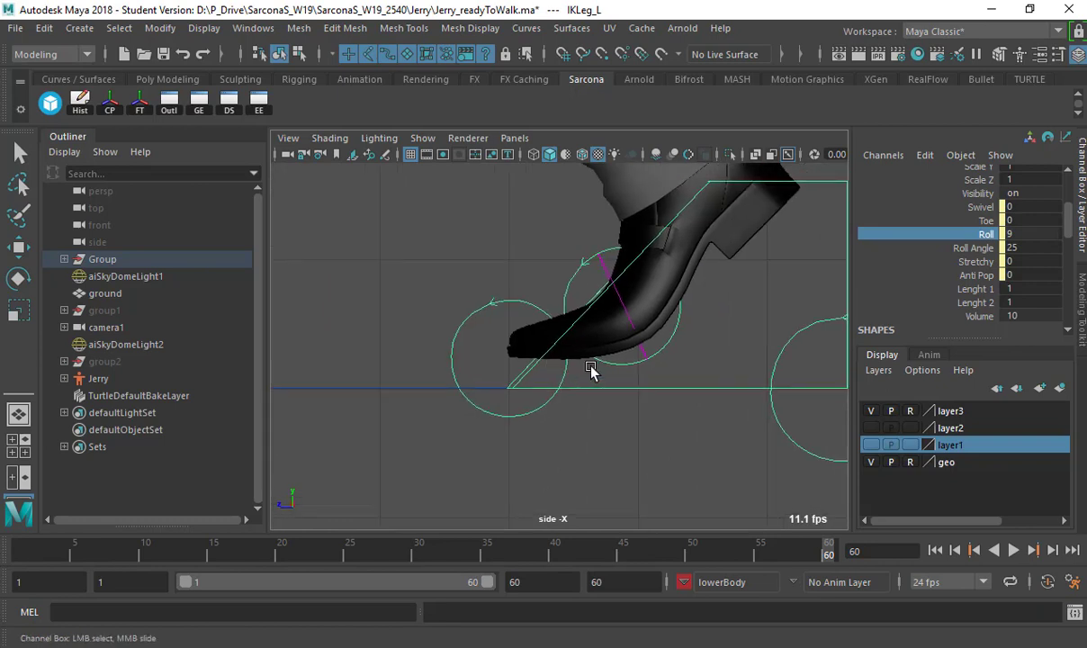
{"action": "scroll", "coordinate": [460, 387], "scroll_direction": "up", "scroll_amount": 2}
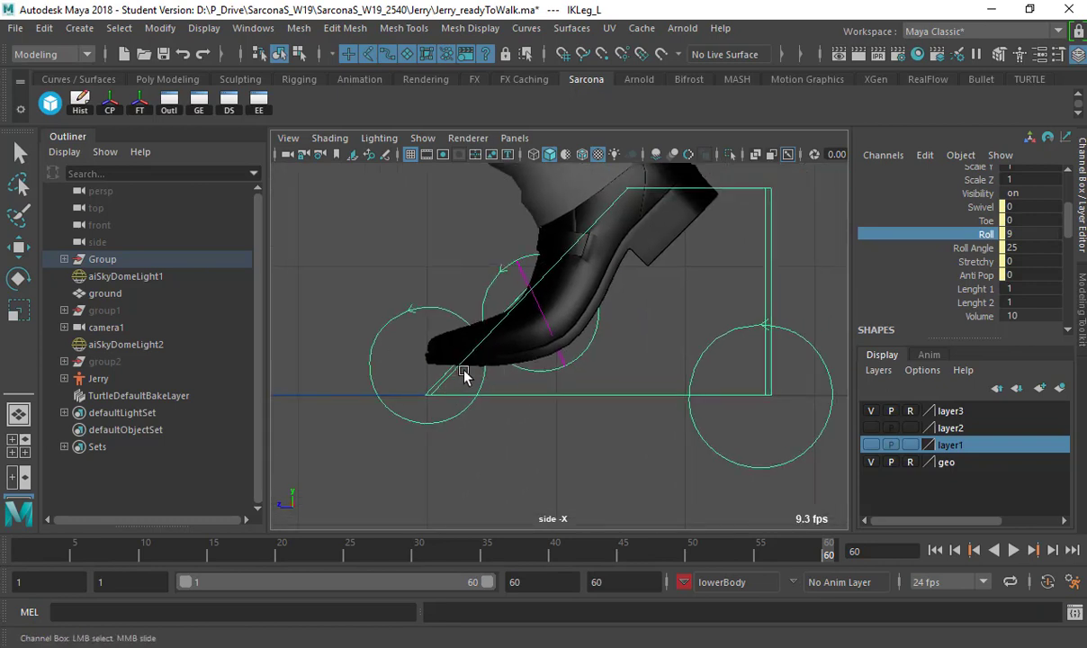
{"action": "left_click", "coordinate": [1049, 234]}
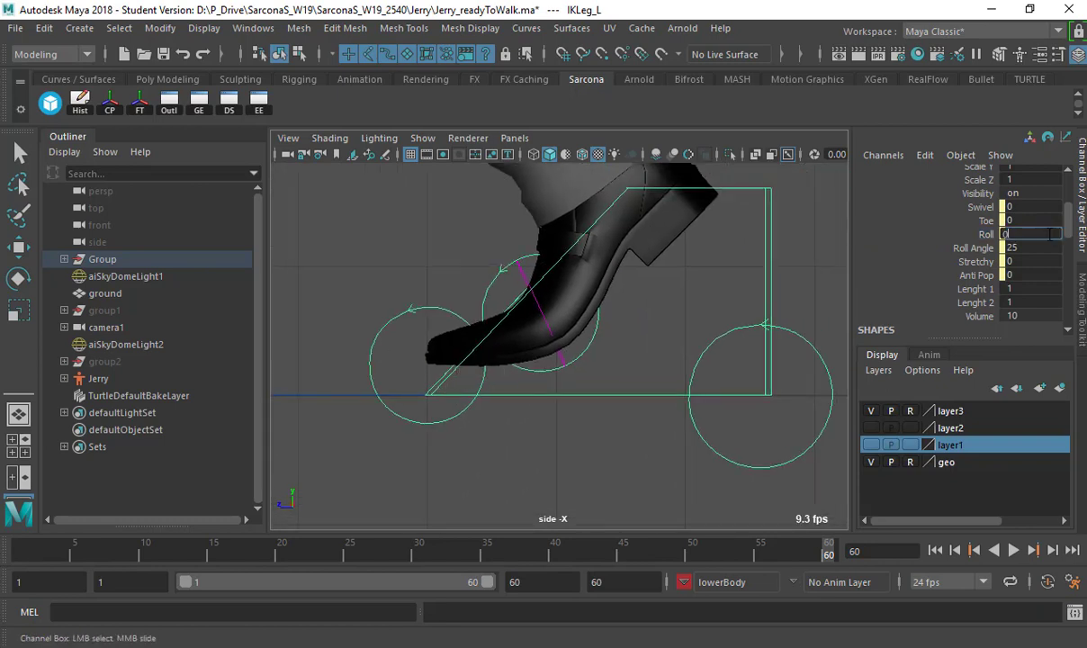
{"action": "type", "text": "0"}
{"action": "key", "text": "Return"}
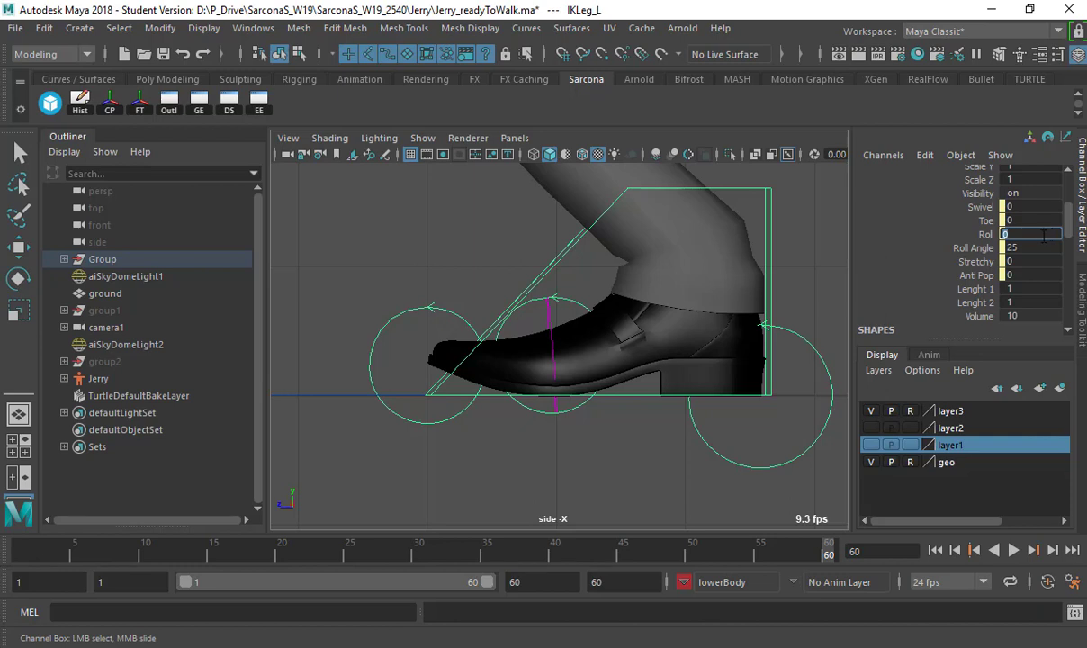
Try rotating the left foot's RollToesEnd_L by about 20 degrees and RollToes_L by about -12 degrees, undoing each rotation
{"action": "left_click", "coordinate": [394, 313]}
{"action": "key", "text": "e"}
{"action": "left_click_drag", "start_coordinate": [393, 299], "coordinate": [384, 299]}
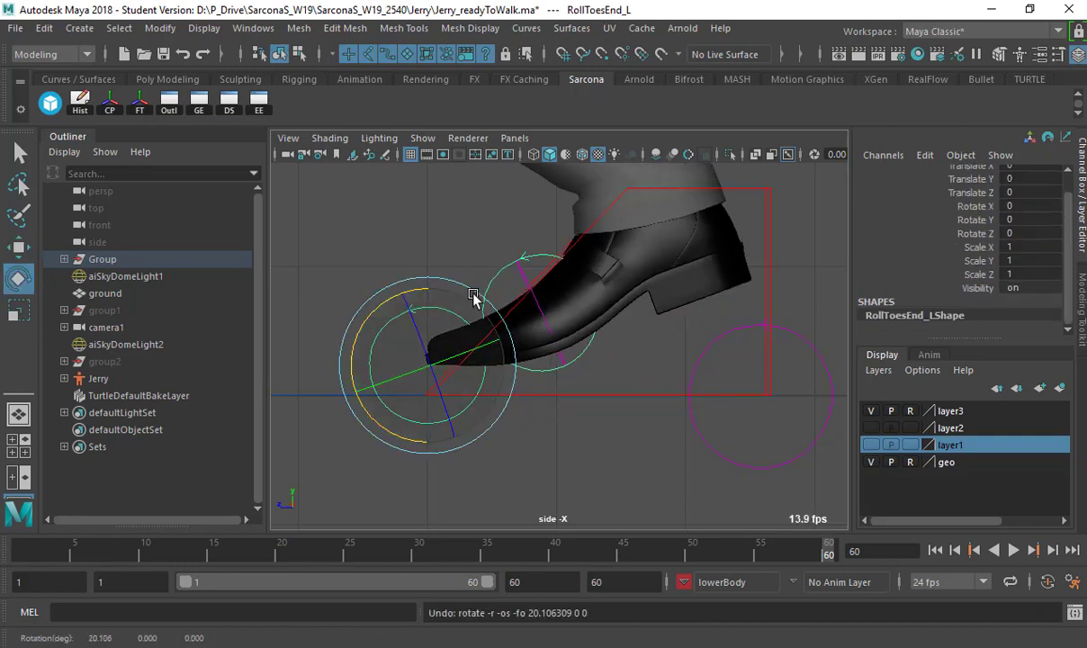
{"action": "key", "text": "ctrl+z"}
{"action": "left_click", "coordinate": [517, 286]}
{"action": "left_click", "coordinate": [536, 300]}
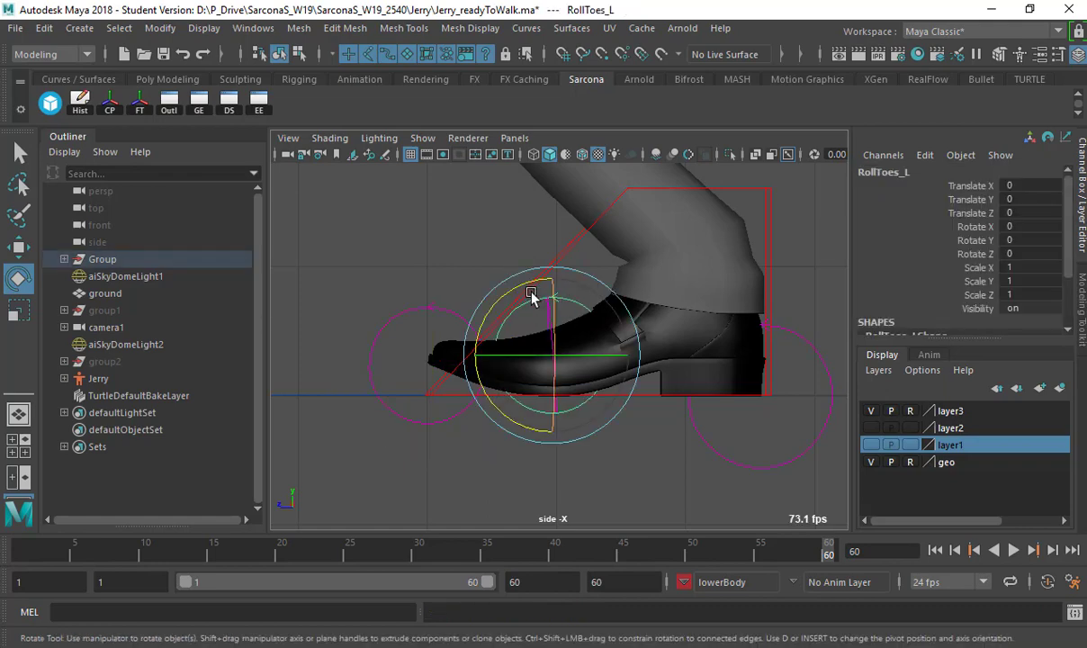
{"action": "mouse_move", "coordinate": [518, 292]}
{"action": "left_mouse_down"}
{"action": "mouse_move", "coordinate": [497, 303]}
{"action": "mouse_move", "coordinate": [529, 309]}
{"action": "left_mouse_up"}
{"action": "key", "text": "ctrl+z"}
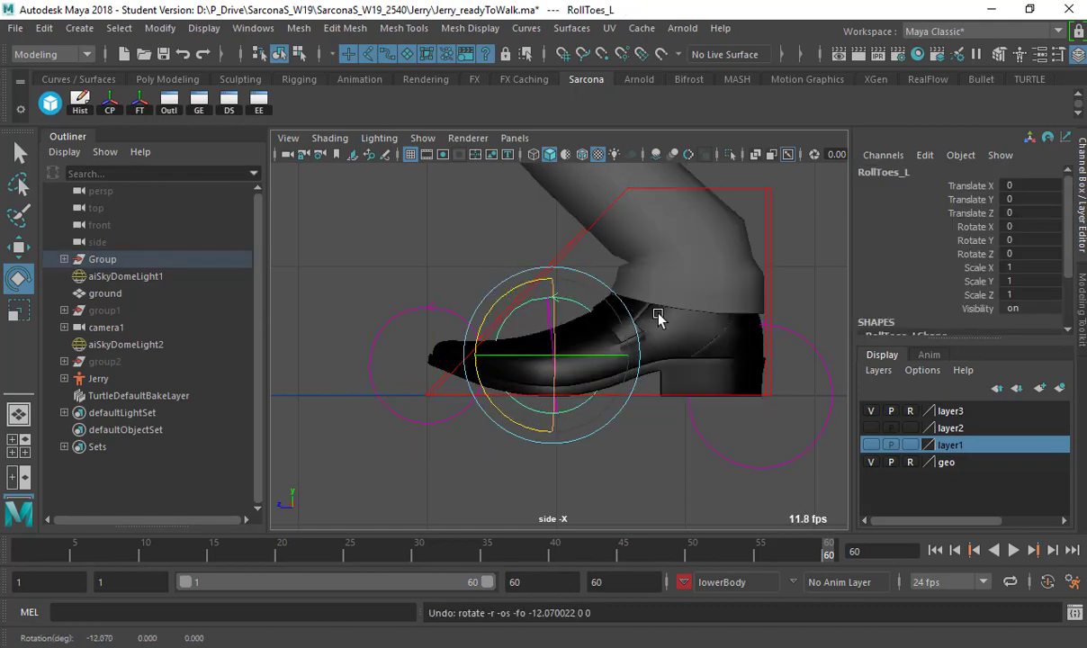
Set the Roll of IKLeg_L to 4.7 and try moving the foot slightly up and back, undoing the move
{"action": "left_click", "coordinate": [715, 190]}
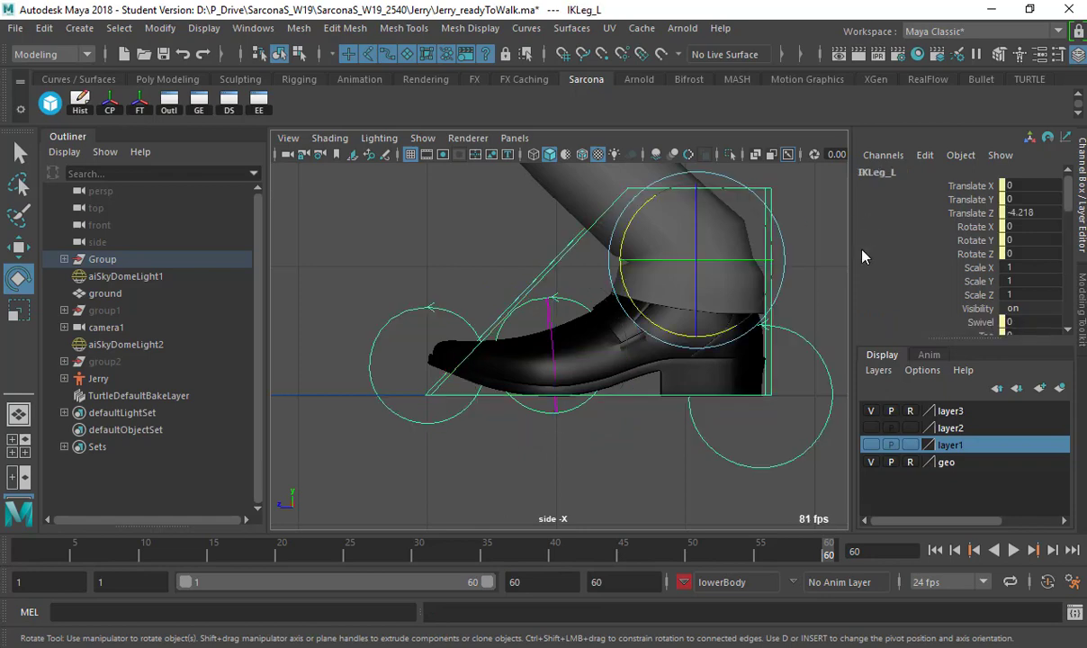
{"action": "scroll", "coordinate": [976, 283], "scroll_direction": "down", "scroll_amount": 1}
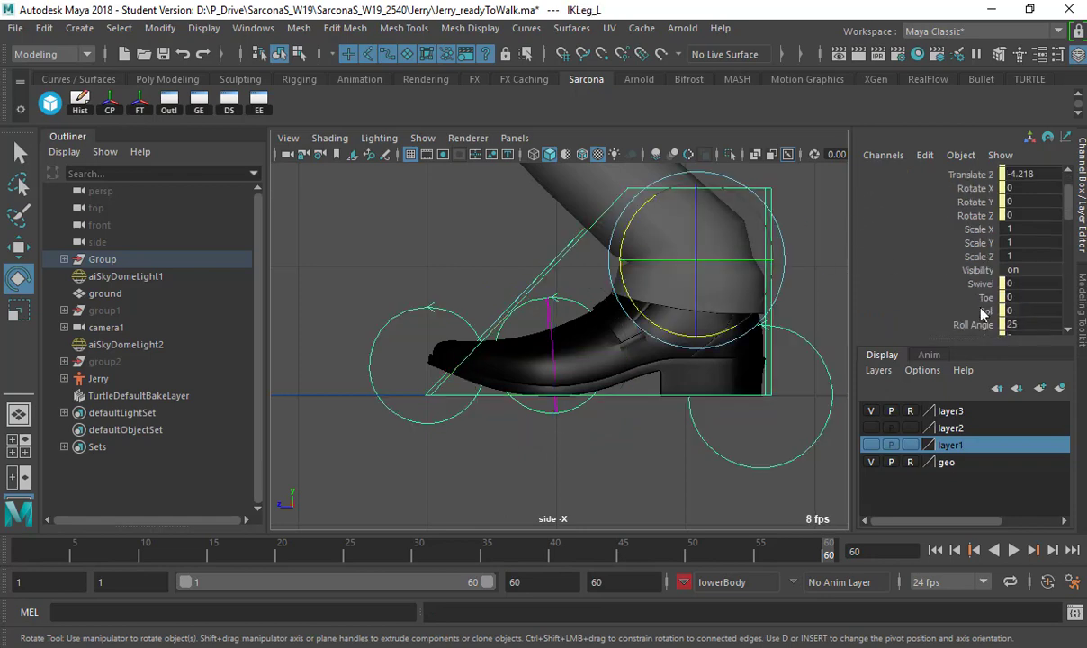
{"action": "left_click", "coordinate": [983, 310]}
{"action": "middle_click_drag", "start_coordinate": [702, 297], "coordinate": [821, 307]}
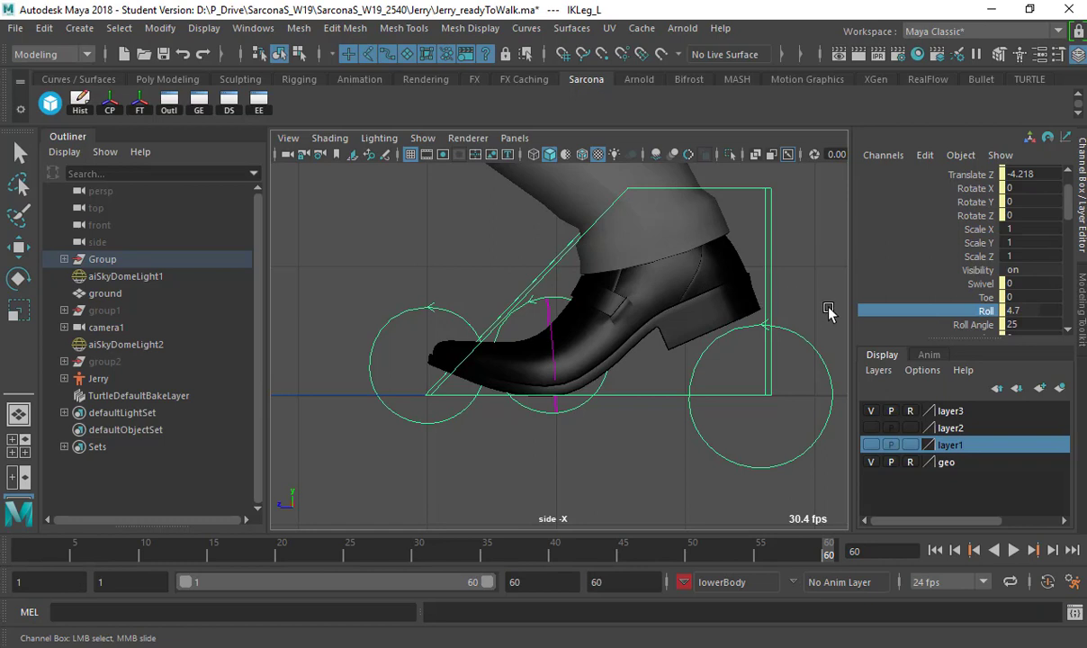
{"action": "key", "text": "w"}
{"action": "left_click_drag", "start_coordinate": [698, 267], "coordinate": [720, 259]}
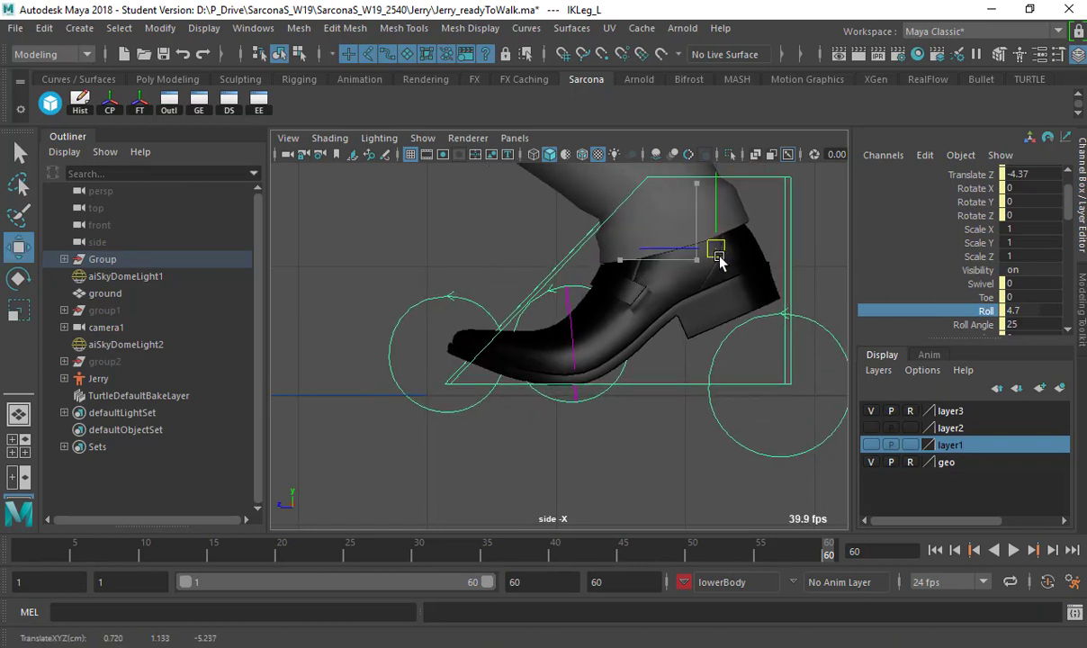
{"action": "key", "text": "ctrl+z"}
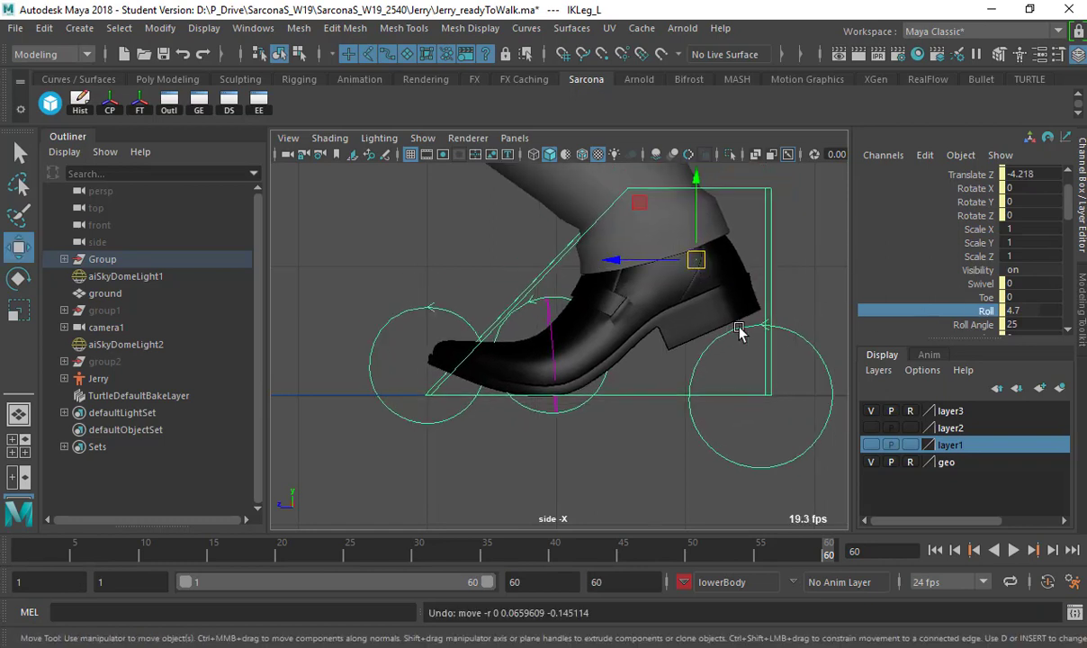
Set the Roll of IKLeg_L to 7.8 and lower the foot until the ball of the shoe meets the ground line
{"action": "left_click", "coordinate": [981, 310]}
{"action": "mouse_move", "coordinate": [688, 319]}
{"action": "middle_mouse_down"}
{"action": "mouse_move", "coordinate": [704, 318]}
{"action": "mouse_move", "coordinate": [688, 317]}
{"action": "middle_mouse_up"}
{"action": "key", "text": "w"}
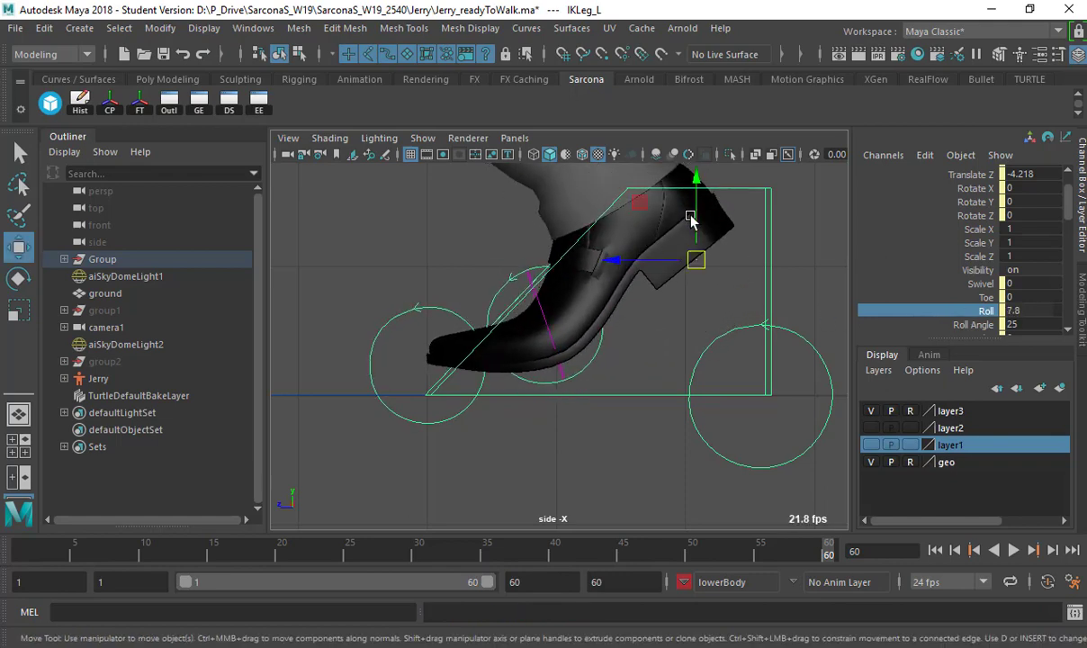
{"action": "left_click_drag", "start_coordinate": [696, 220], "coordinate": [695, 241]}
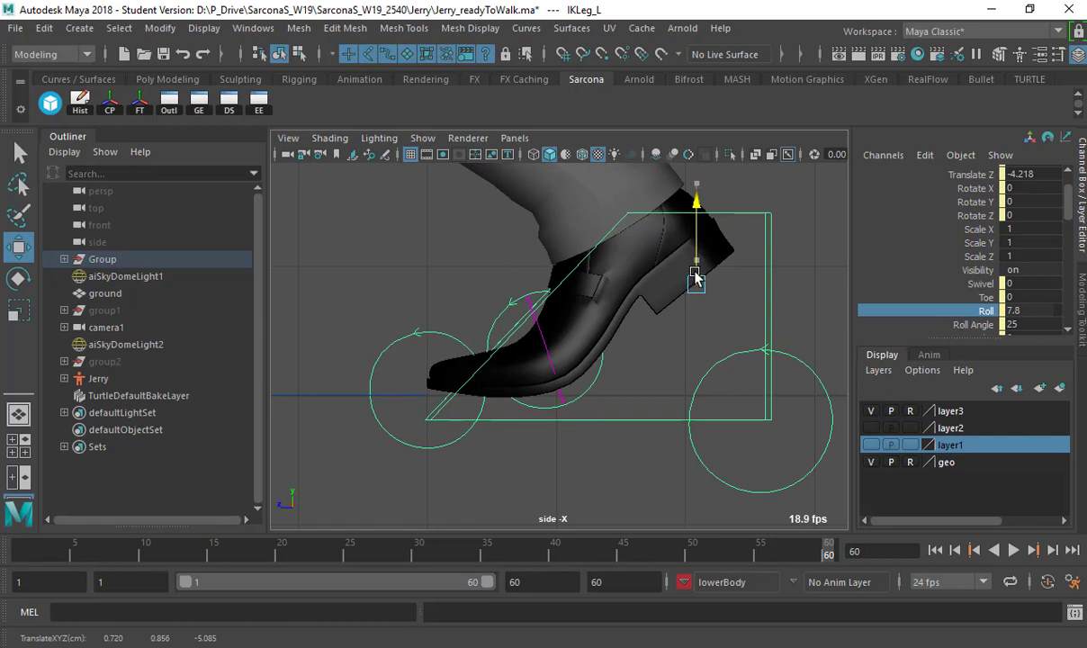
Set the Roll of the right foot control IKLeg_R to -5 and move it forward to a Translate Z of about 5.1
{"action": "right_click_drag", "start_coordinate": [720, 348], "coordinate": [409, 288], "text": "alt"}
{"action": "middle_click_drag", "start_coordinate": [573, 345], "coordinate": [590, 376], "text": "alt"}
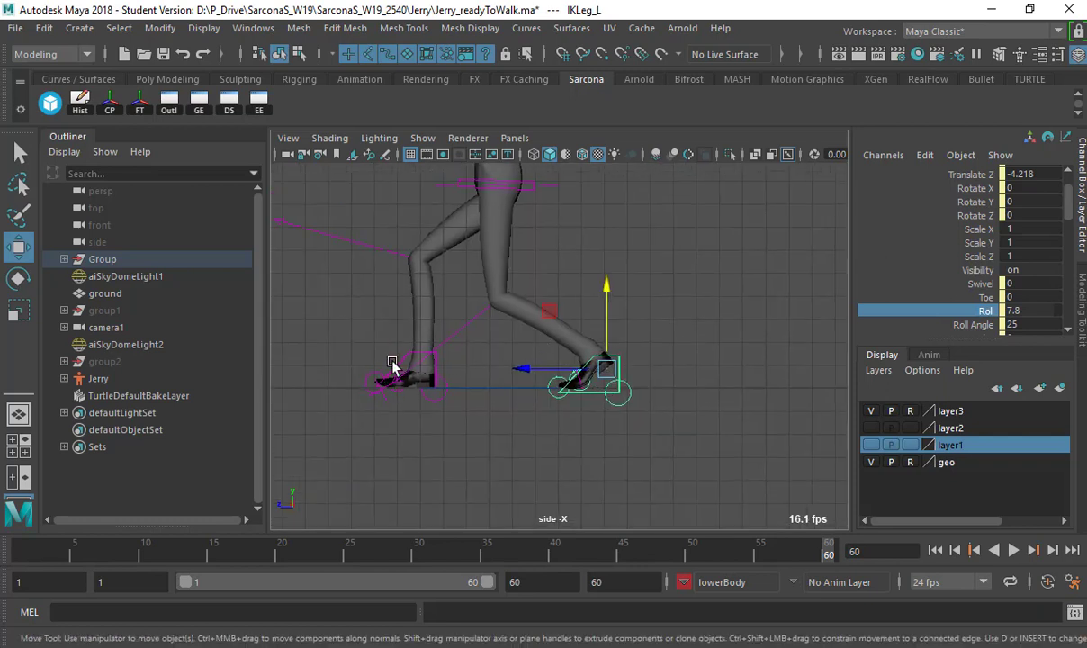
{"action": "left_click", "coordinate": [375, 340]}
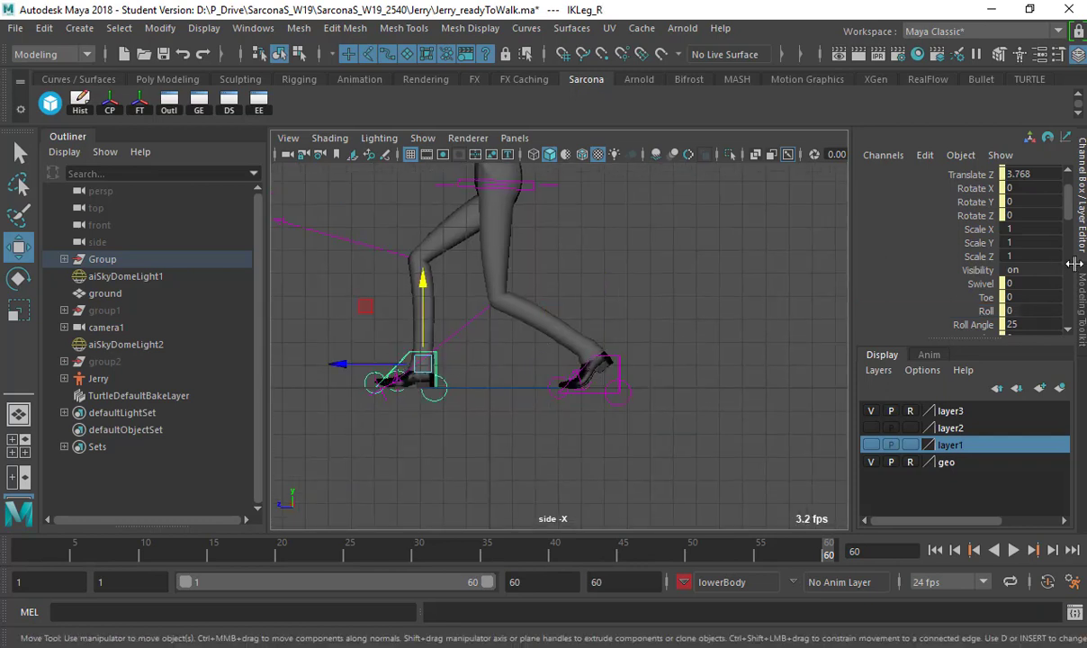
{"action": "left_click", "coordinate": [983, 310]}
{"action": "middle_click_drag", "start_coordinate": [719, 337], "coordinate": [639, 338]}
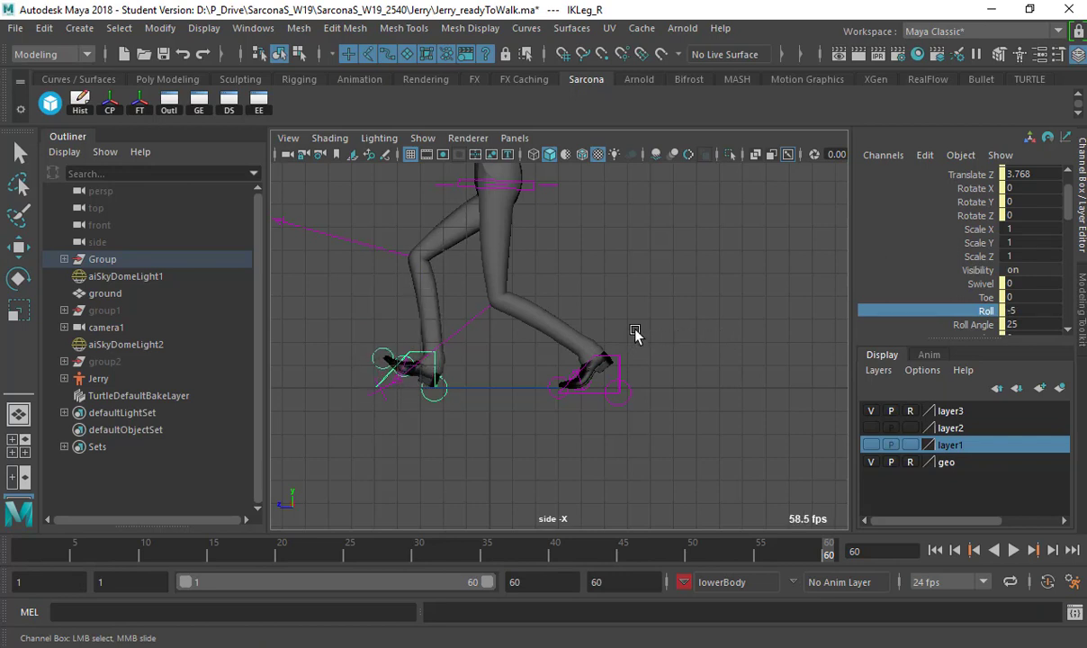
{"action": "key", "text": "w"}
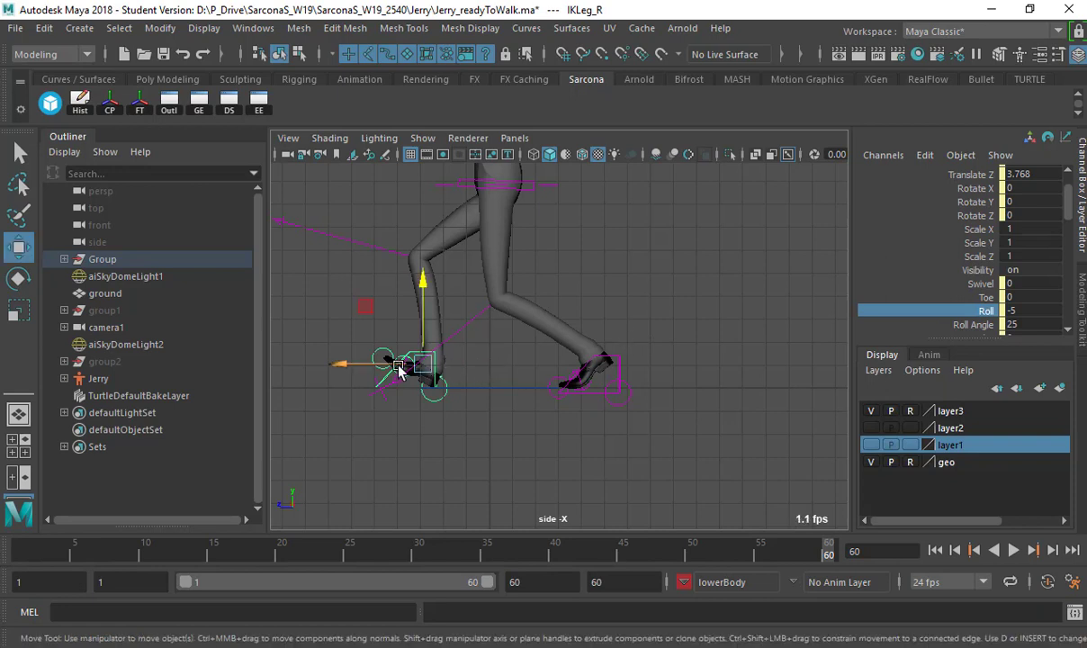
{"action": "left_click_drag", "start_coordinate": [388, 370], "coordinate": [359, 371]}
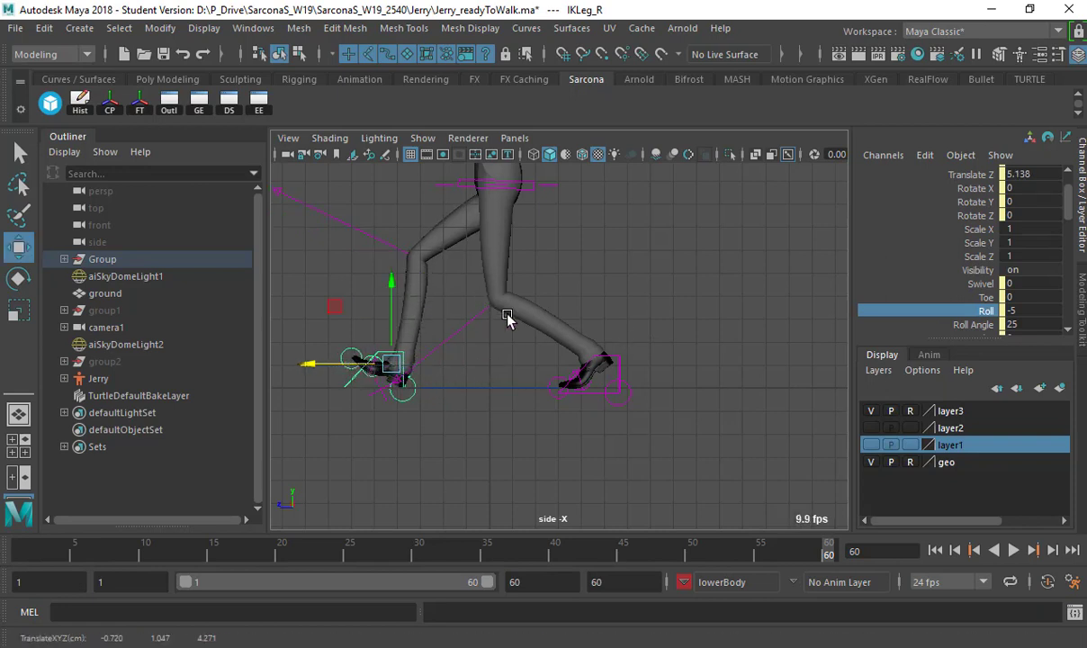
Switch to the browser and open the angryanimator.com walk cycle image at full size to examine the hips in the contact pose
{"action": "middle_click_drag", "start_coordinate": [499, 232], "coordinate": [583, 303], "text": "alt"}
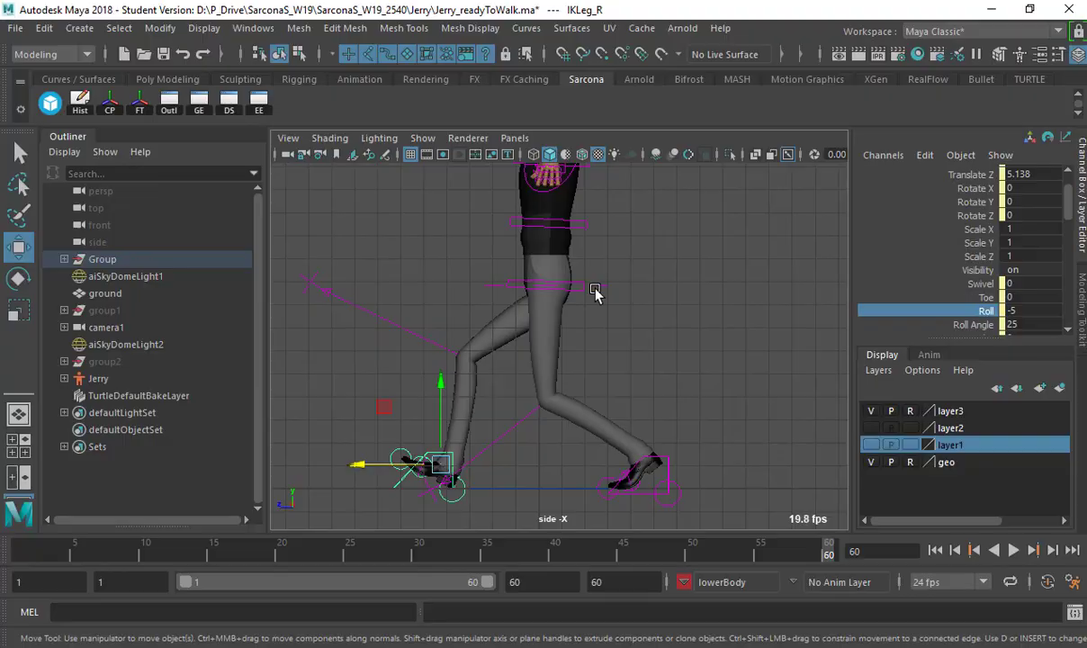
{"action": "key", "text": "alt+Tab"}
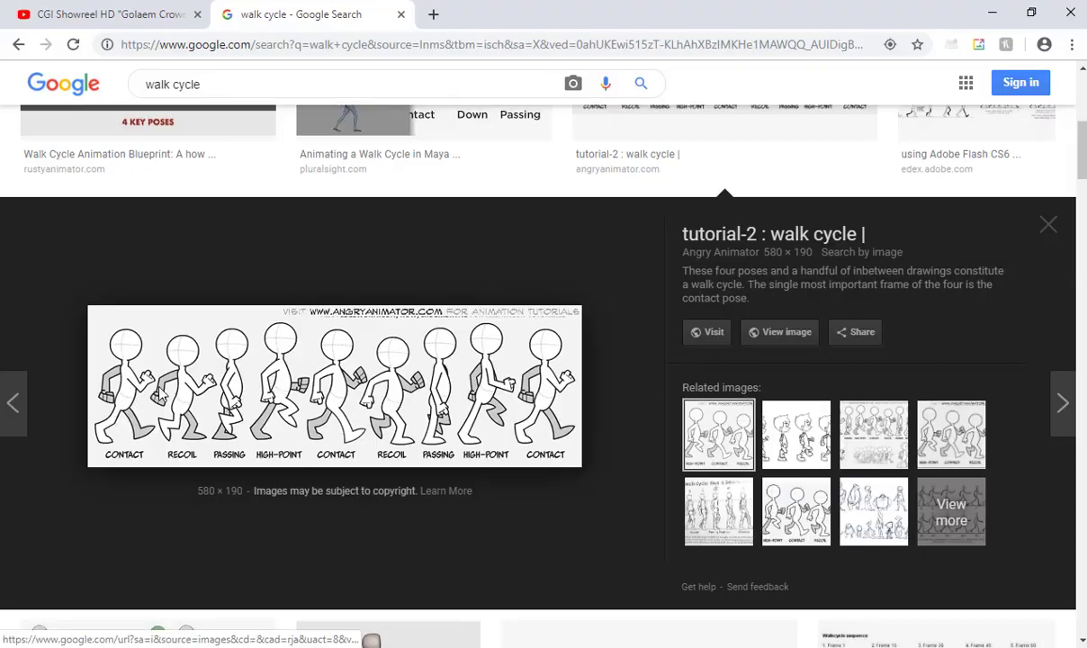
{"action": "right_click", "coordinate": [121, 404]}
{"action": "left_click", "coordinate": [771, 327]}
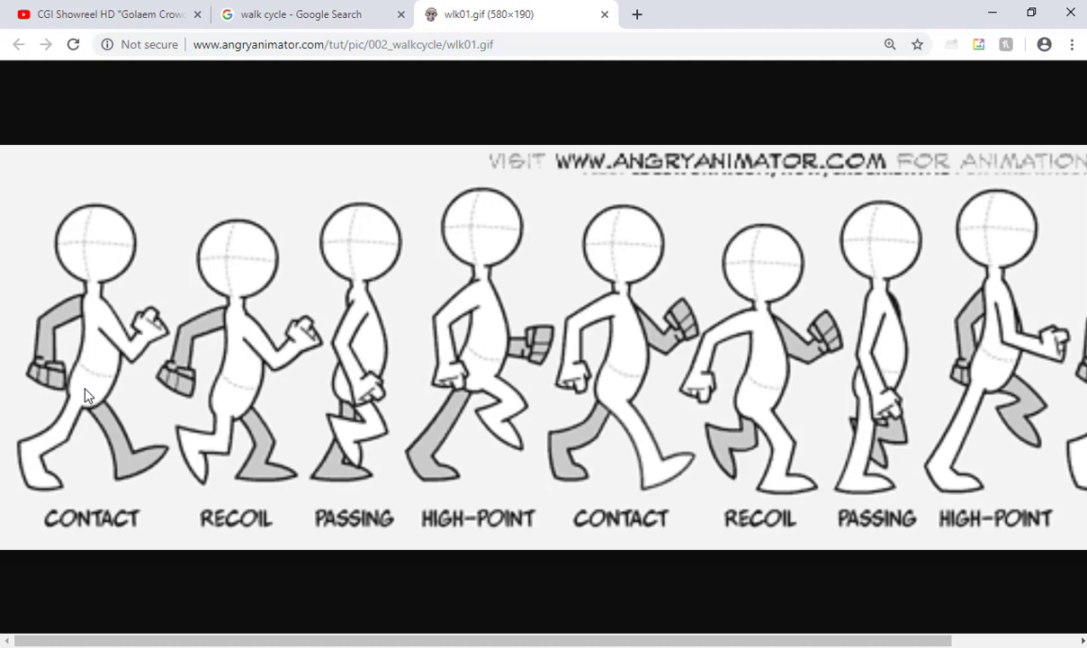
Return to Maya and twist the hips by rotating the root control RootX_M to a Rotate Y of about 20.5
{"action": "key", "text": "alt+Tab"}
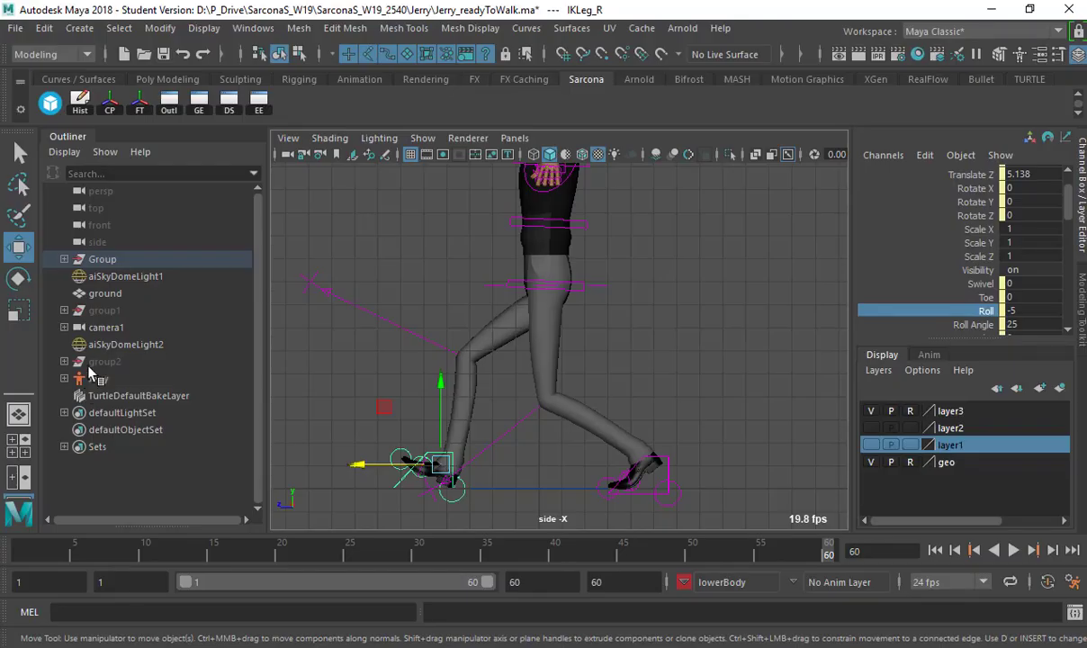
{"action": "left_click", "coordinate": [598, 286]}
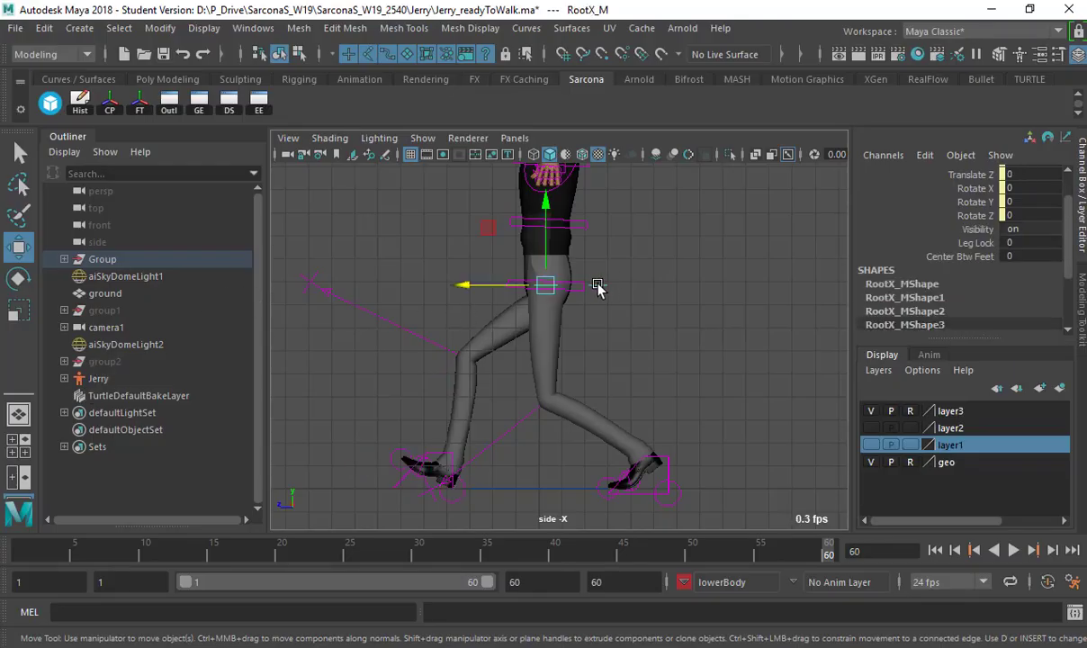
{"action": "key", "text": "e"}
{"action": "left_click_drag", "start_coordinate": [565, 287], "coordinate": [590, 292]}
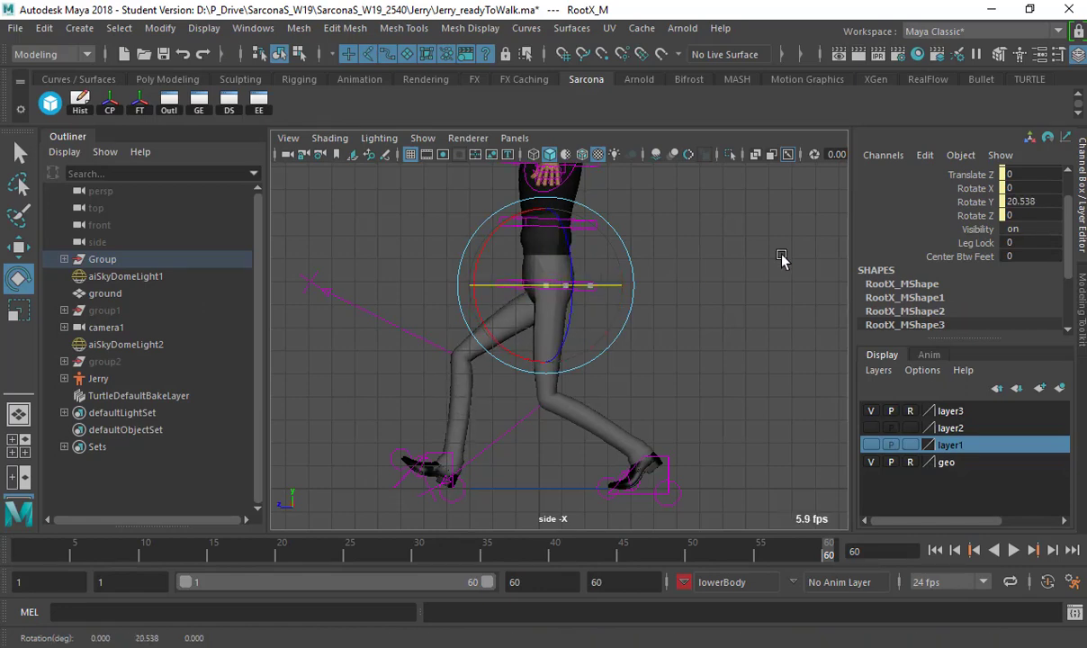
Set the Rotate Y of the root control RootX_M to 15
{"action": "left_click", "coordinate": [1044, 201]}
{"action": "type", "text": "15"}
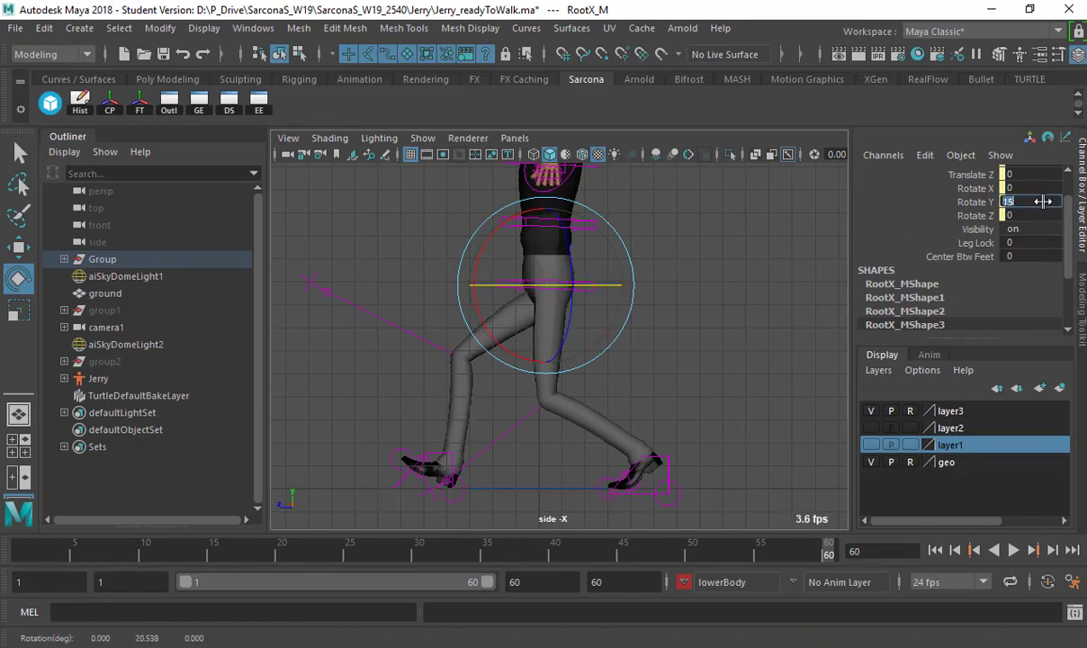
{"action": "key", "text": "Return"}
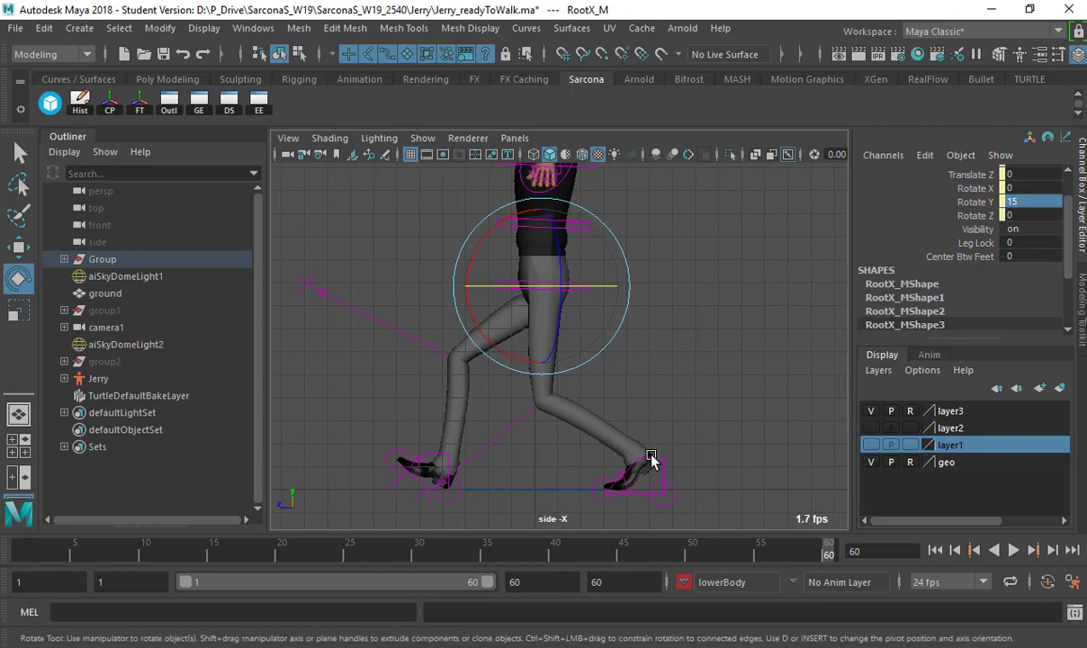
Raise the hips with the root control RootX_M and move them forward to a Translate Z of about 0.44
{"action": "left_click", "coordinate": [651, 461]}
{"action": "key", "text": "w"}
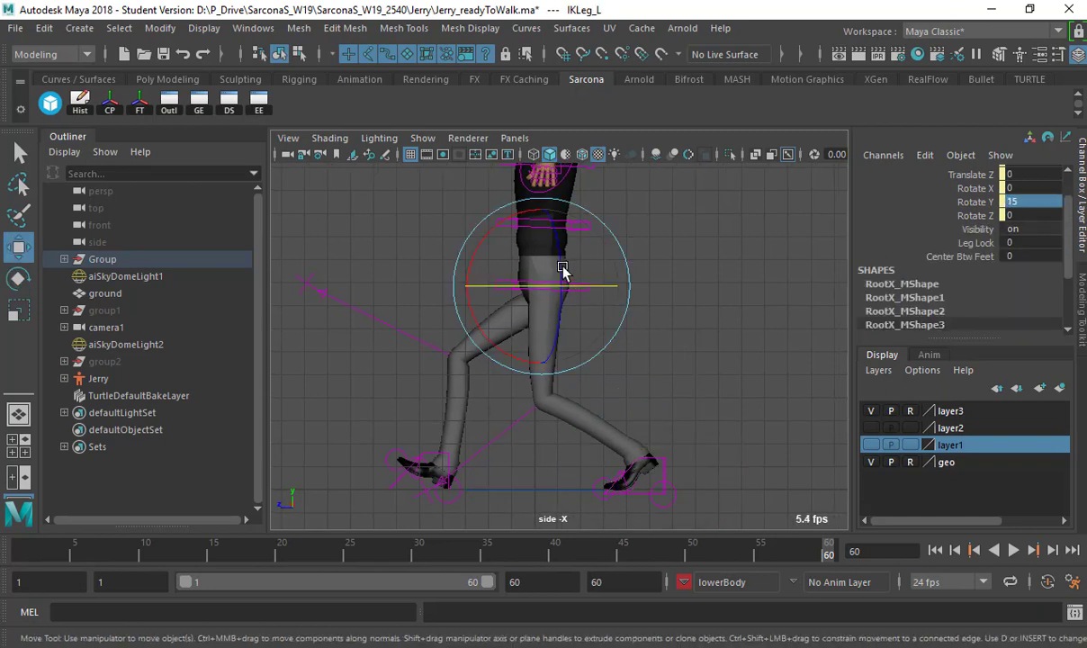
{"action": "left_click_drag", "start_coordinate": [542, 246], "coordinate": [541, 236]}
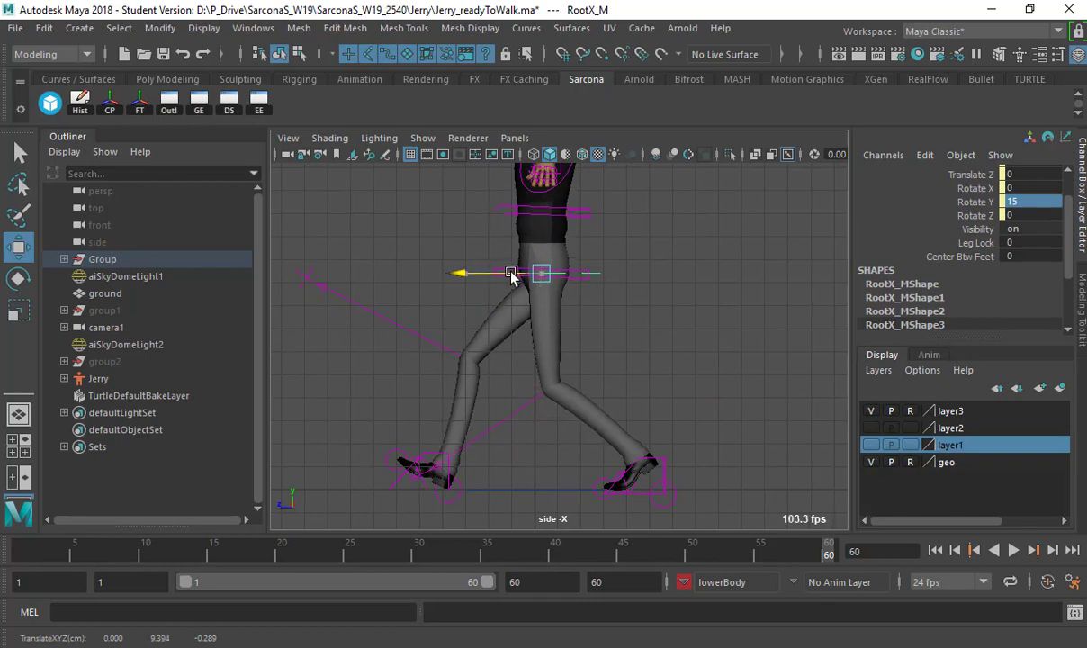
{"action": "left_click_drag", "start_coordinate": [512, 272], "coordinate": [500, 277]}
{"action": "key", "text": "alt+v"}
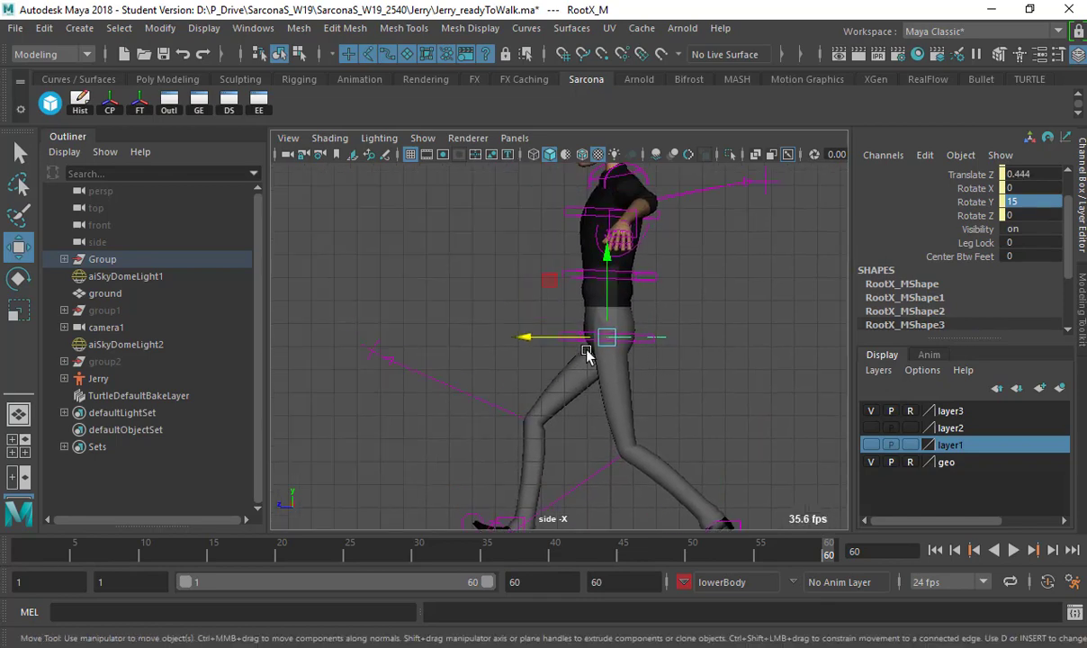
Check the contact pose in the browser's walk cycle image, return to Maya and move RootX_M forward to a Translate Z of about 0.82
{"action": "key", "text": "alt+Tab"}
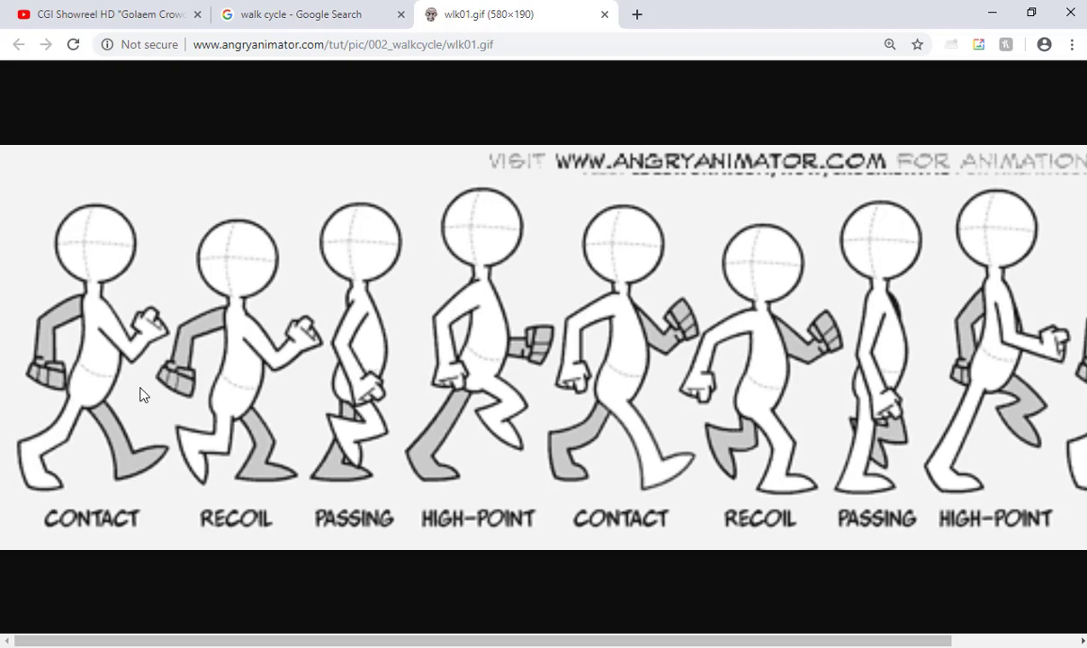
{"action": "key", "text": "alt+Tab"}
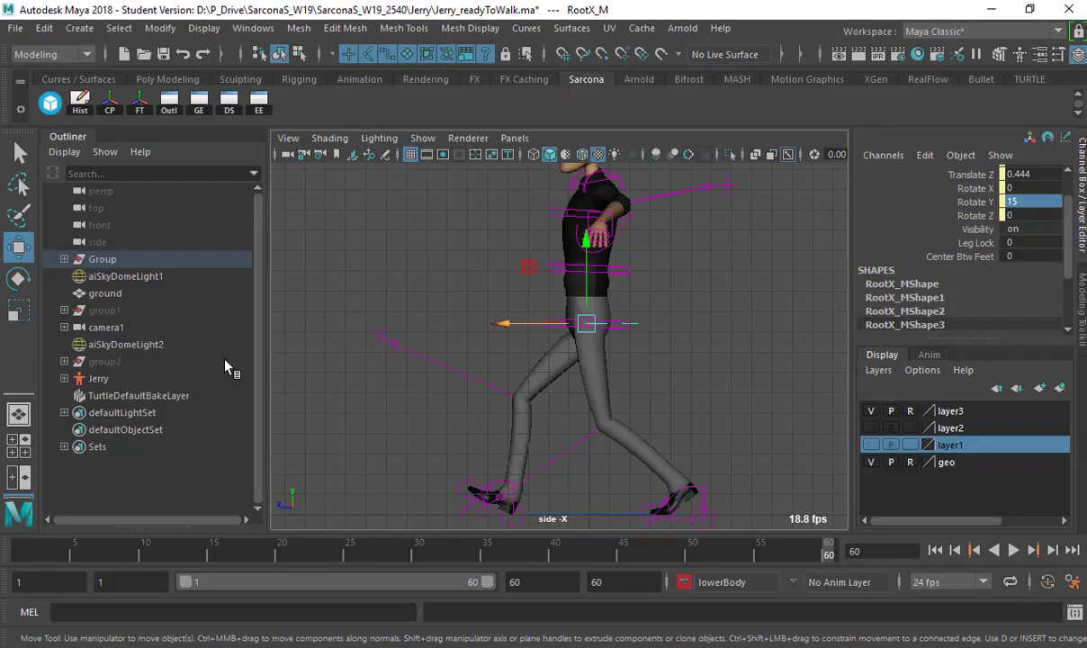
{"action": "left_click_drag", "start_coordinate": [518, 322], "coordinate": [513, 323]}
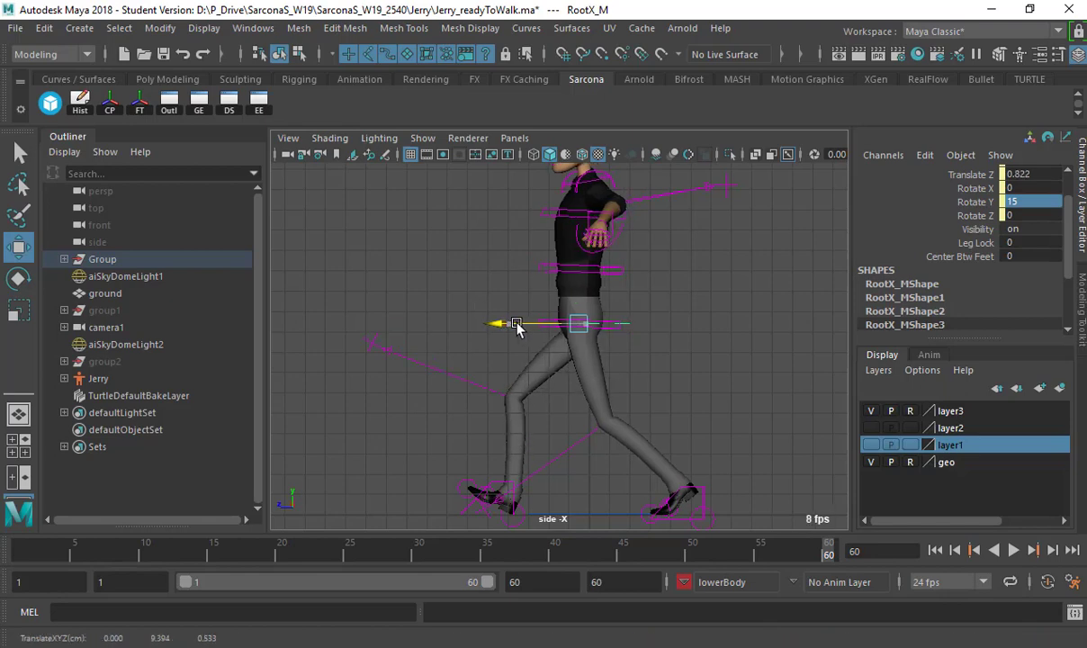
{"action": "middle_click_drag", "start_coordinate": [620, 367], "coordinate": [600, 347], "text": "alt"}
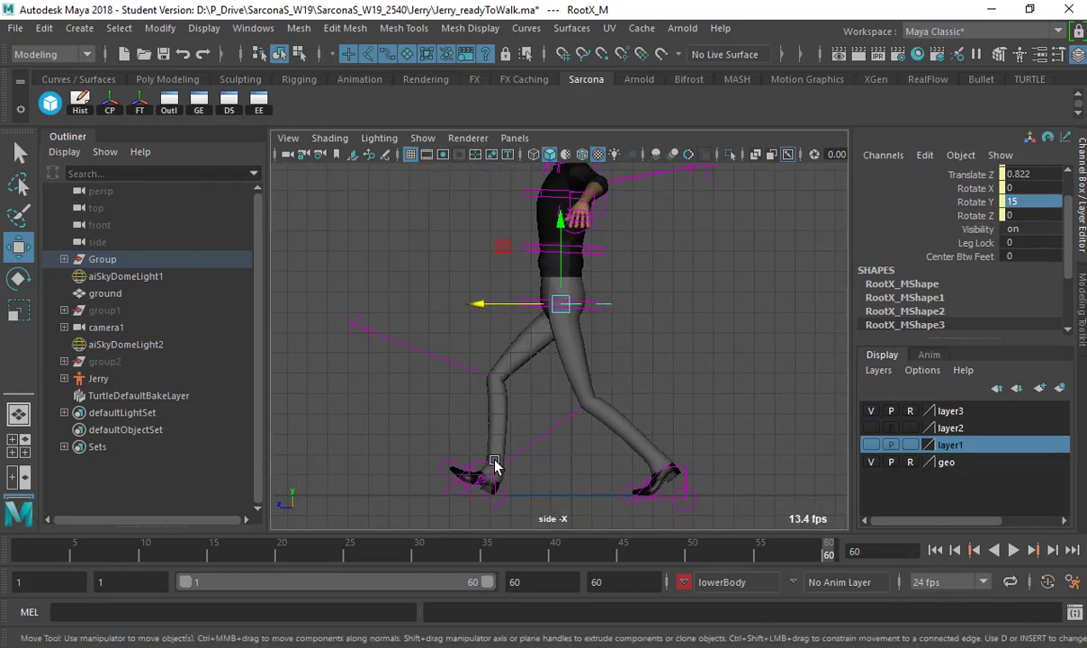
Try a Roll of -3 on the right foot control IKLeg_R and set it back to -5
{"action": "left_click", "coordinate": [485, 468]}
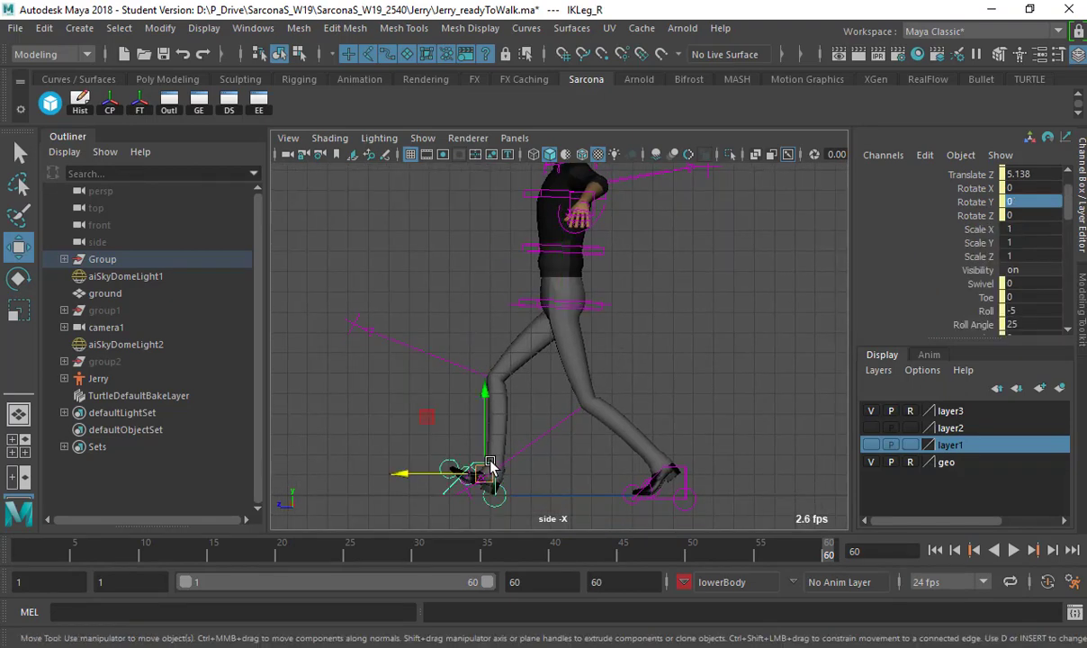
{"action": "left_click", "coordinate": [1025, 311]}
{"action": "type", "text": "-3"}
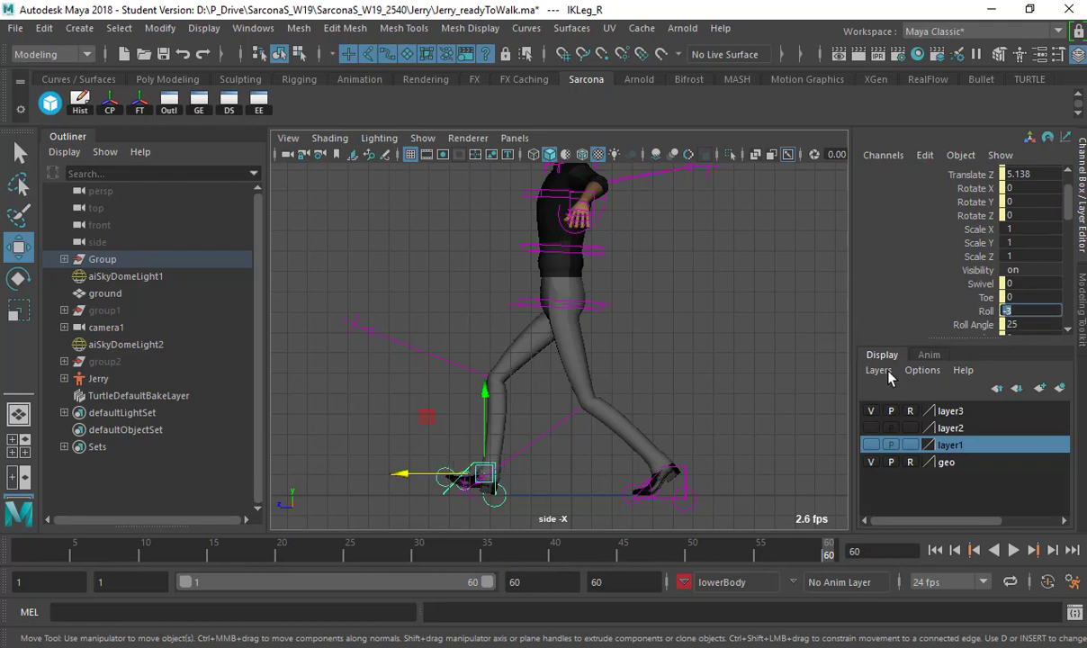
{"action": "key", "text": "Return"}
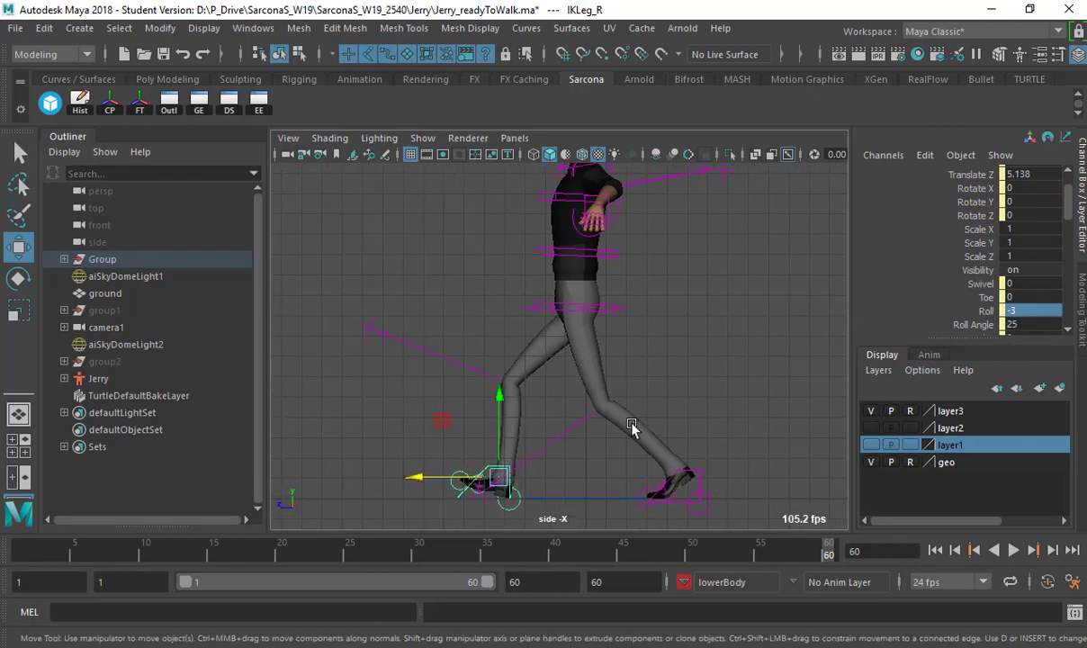
{"action": "left_click", "coordinate": [1015, 312]}
{"action": "type", "text": "-5"}
{"action": "key", "text": "Return"}
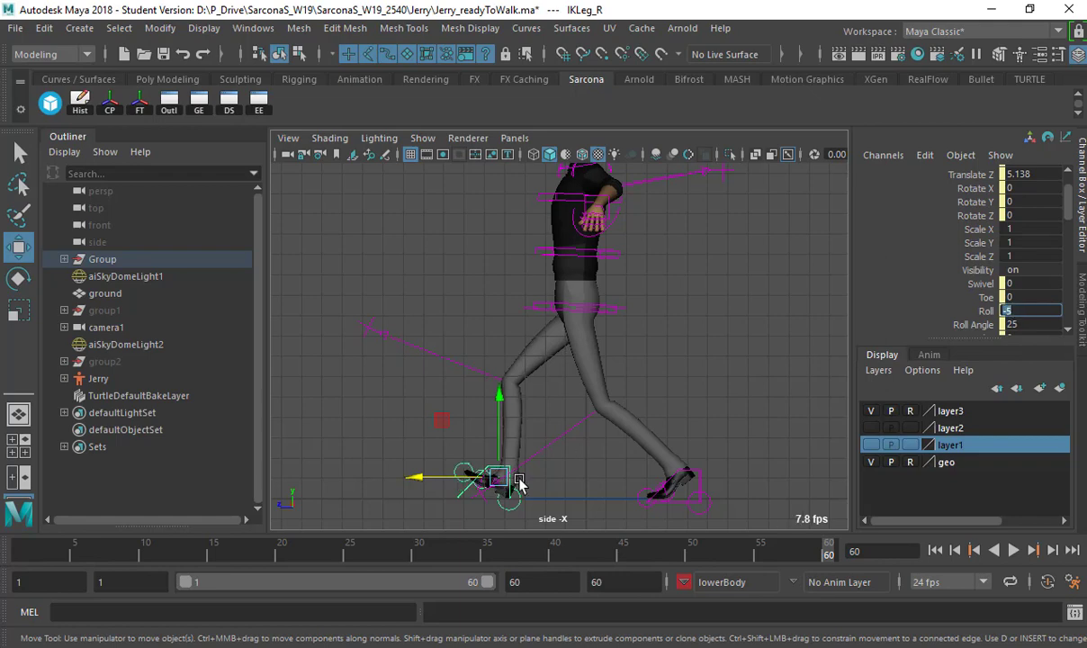
Move IKLeg_R forward to a Translate Z of about 5.68 and the root control RootX_M to about 0.95
{"action": "left_click_drag", "start_coordinate": [468, 476], "coordinate": [454, 477]}
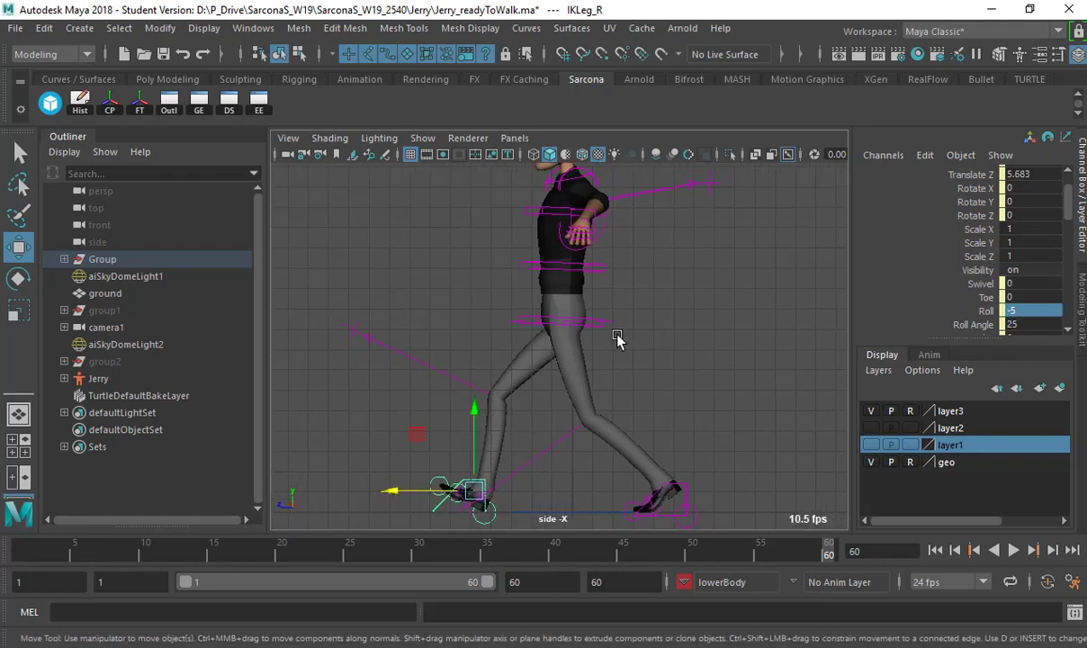
{"action": "left_click", "coordinate": [561, 321]}
{"action": "left_click_drag", "start_coordinate": [525, 324], "coordinate": [516, 321]}
{"action": "middle_click_drag", "start_coordinate": [682, 340], "coordinate": [662, 368], "text": "alt"}
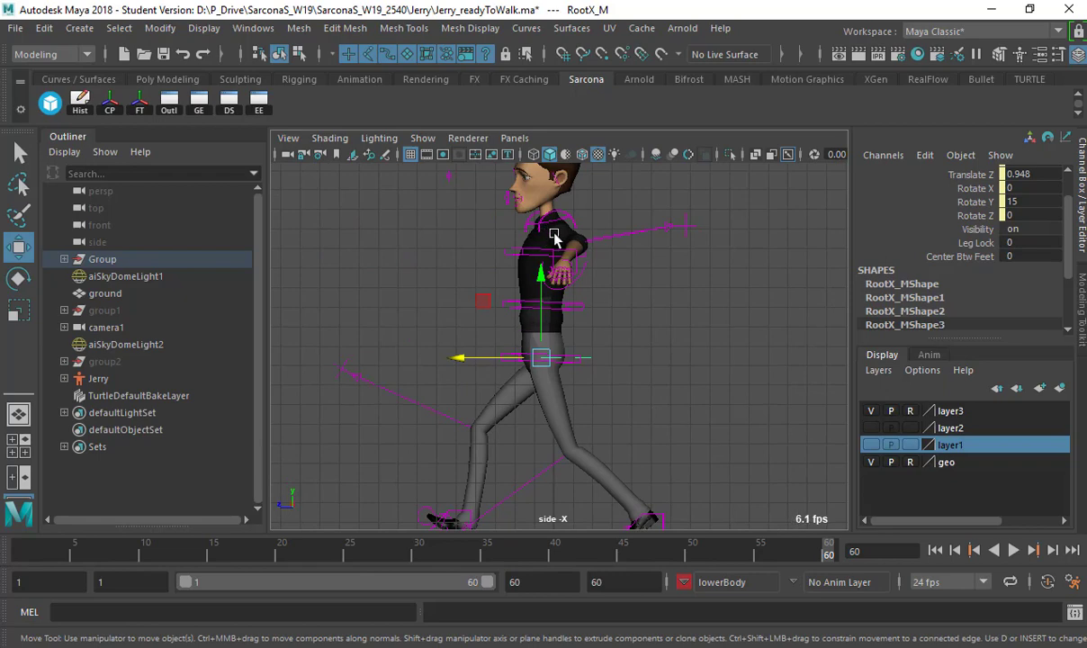
{"action": "middle_click_drag", "start_coordinate": [619, 383], "coordinate": [636, 320], "text": "alt"}
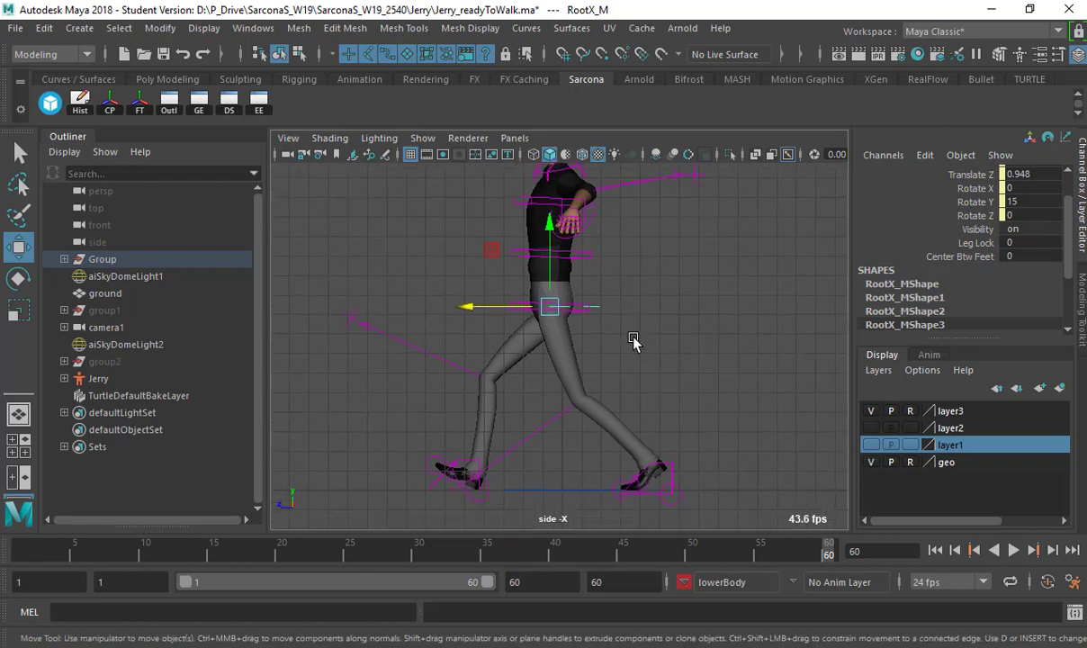
Switch to the perspective view and examine the legs and feet of the contact pose from the front
{"action": "key", "text": "space"}
{"action": "left_click_drag", "start_coordinate": [636, 341], "coordinate": [634, 306]}
{"action": "left_click_drag", "start_coordinate": [612, 362], "coordinate": [441, 392], "text": "alt"}
{"action": "right_click_drag", "start_coordinate": [535, 333], "coordinate": [645, 384], "text": "alt"}
{"action": "middle_click_drag", "start_coordinate": [641, 400], "coordinate": [629, 349], "text": "alt"}
{"action": "left_click_drag", "start_coordinate": [619, 340], "coordinate": [641, 314], "text": "alt"}
{"action": "left_click", "coordinate": [507, 477]}
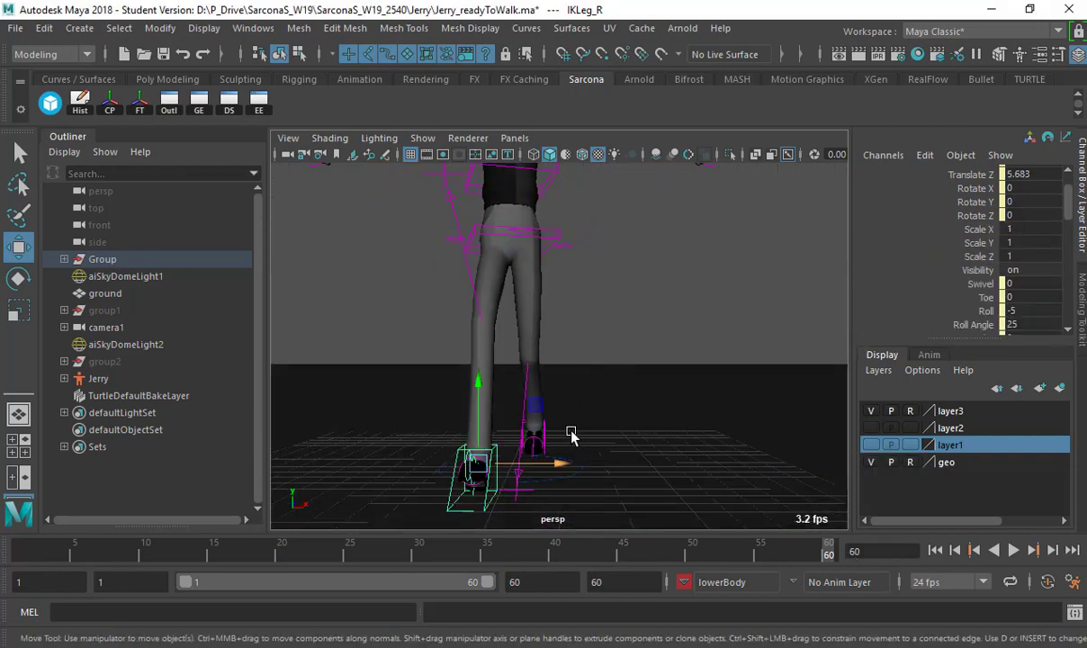
{"action": "left_click_drag", "start_coordinate": [571, 435], "coordinate": [531, 430], "text": "alt"}
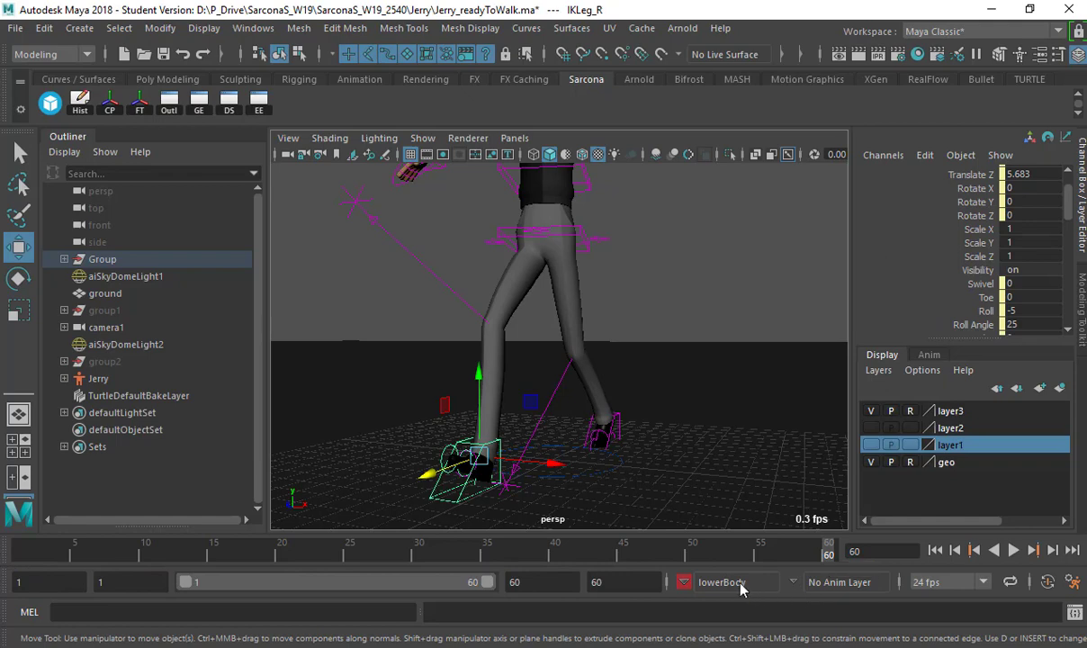
Set a key on the lowerBody character set at frame 60 and check the keyed channels of IKLeg_R
{"action": "key", "text": "s"}
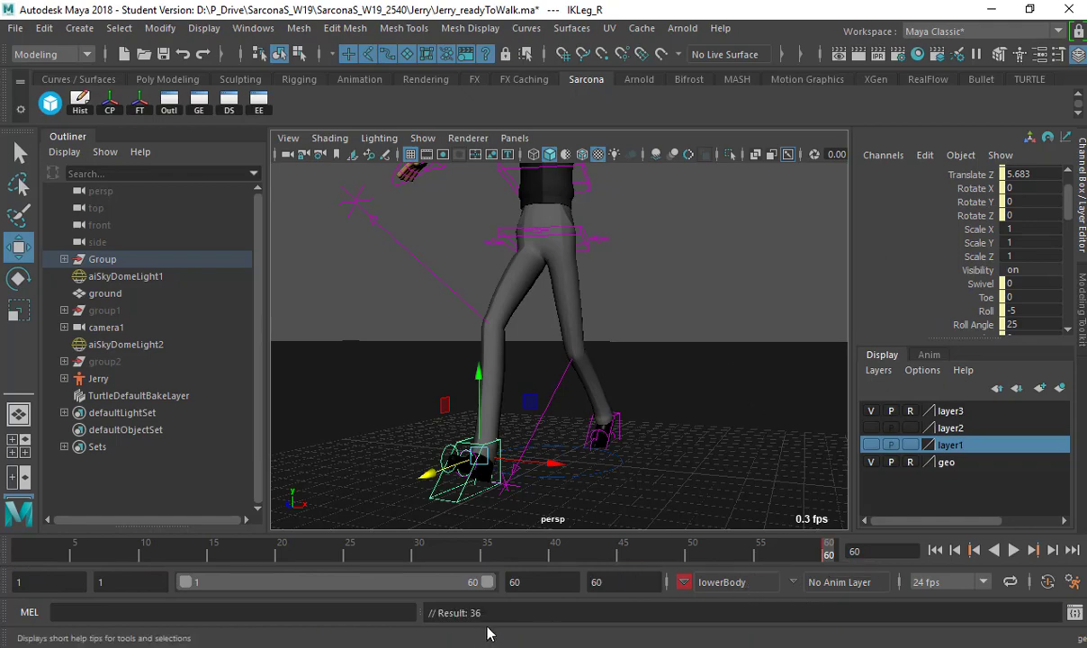
{"action": "left_click_drag", "start_coordinate": [427, 619], "coordinate": [486, 614]}
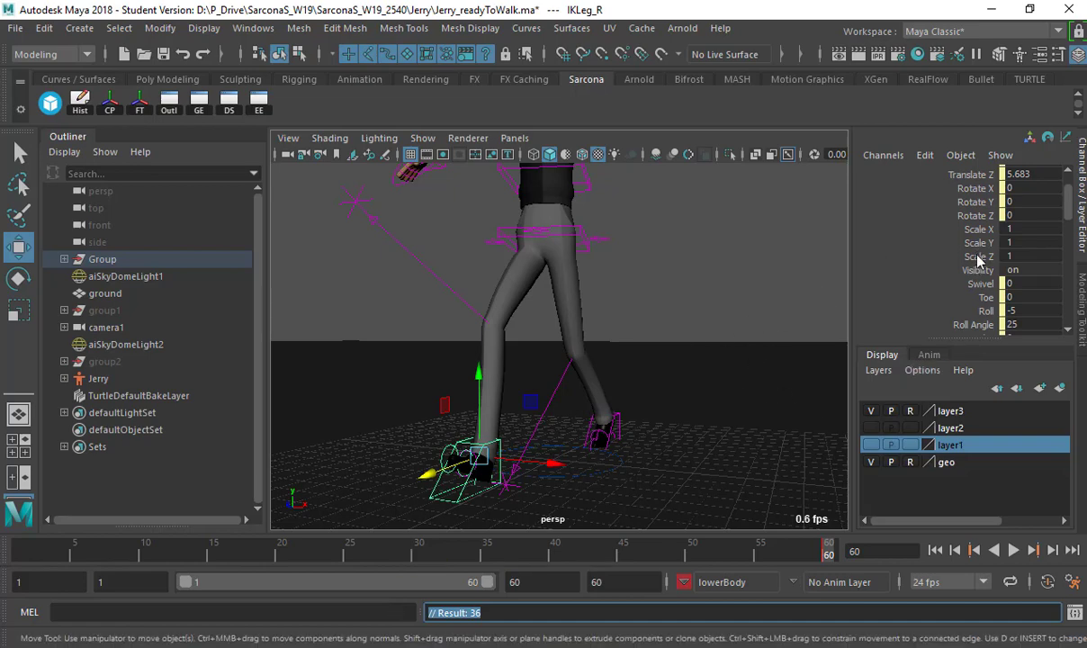
{"action": "scroll", "coordinate": [979, 260], "scroll_direction": "down", "scroll_amount": 6}
{"action": "scroll", "coordinate": [973, 258], "scroll_direction": "up", "scroll_amount": 8}
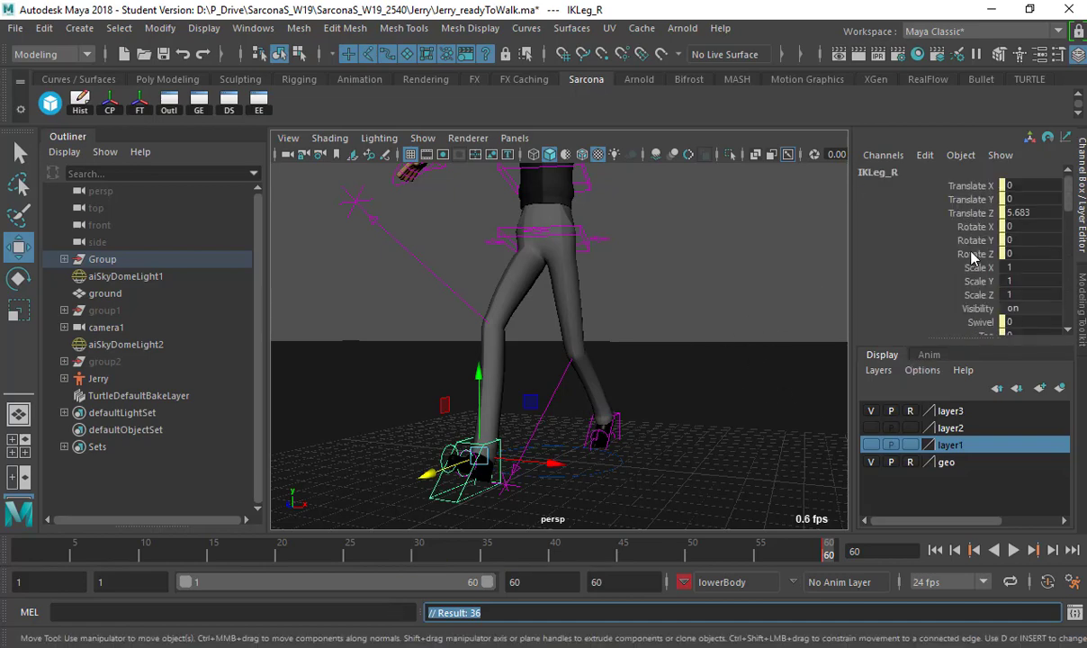
Key the same contact pose of the lowerBody character set at frame 1 and compare it with frame 60
{"action": "left_click", "coordinate": [17, 554]}
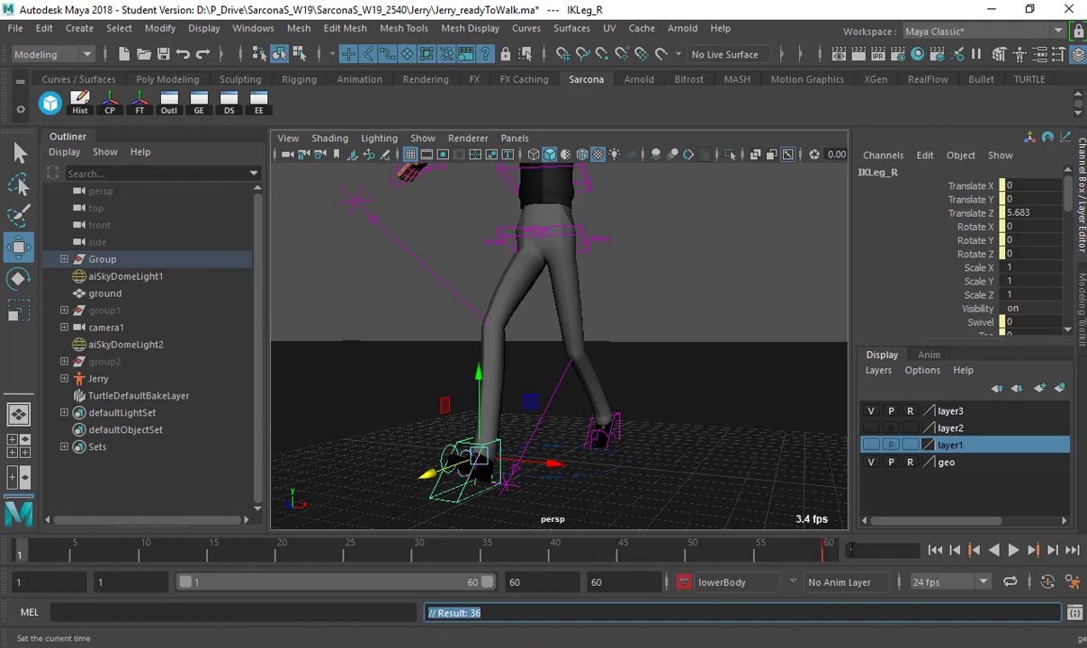
{"action": "left_click", "coordinate": [789, 326]}
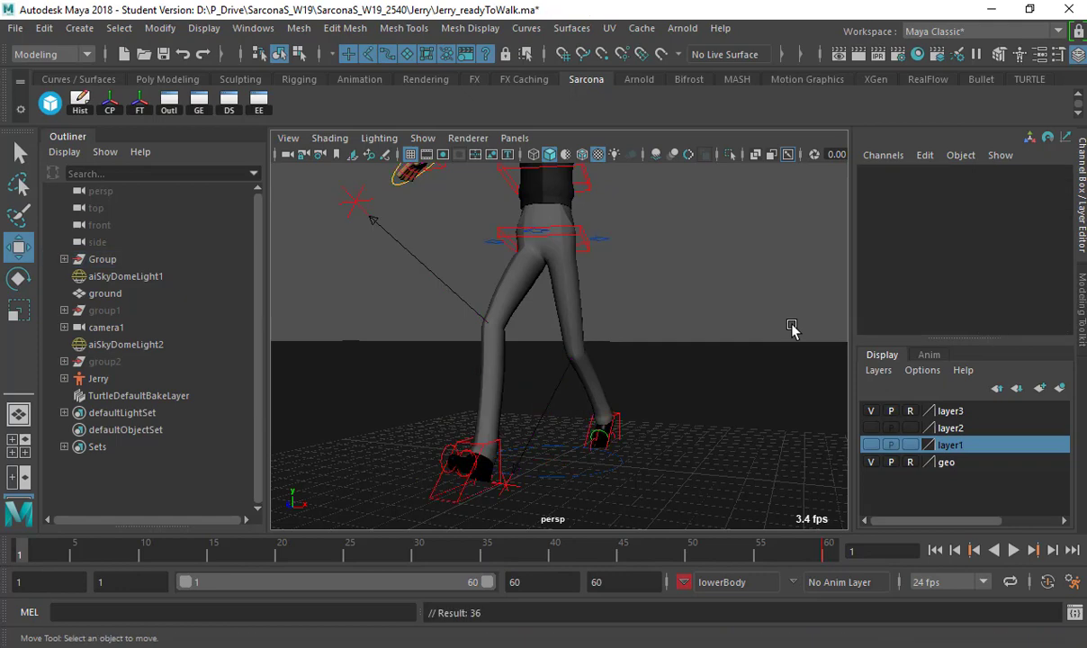
{"action": "left_click", "coordinate": [829, 551]}
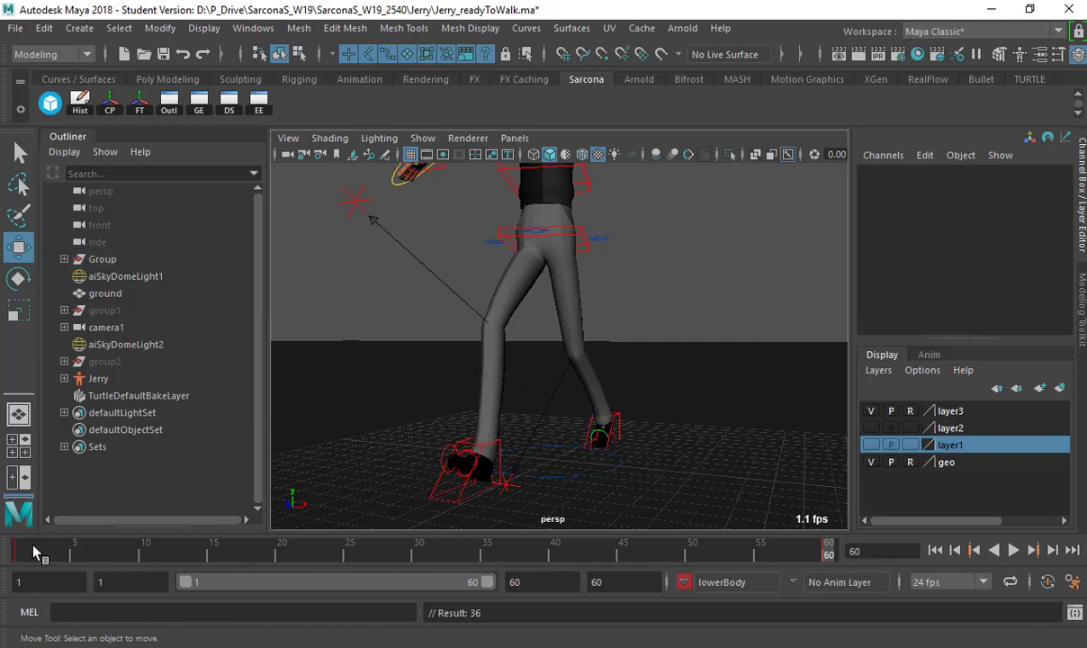
{"action": "left_click", "coordinate": [18, 551]}
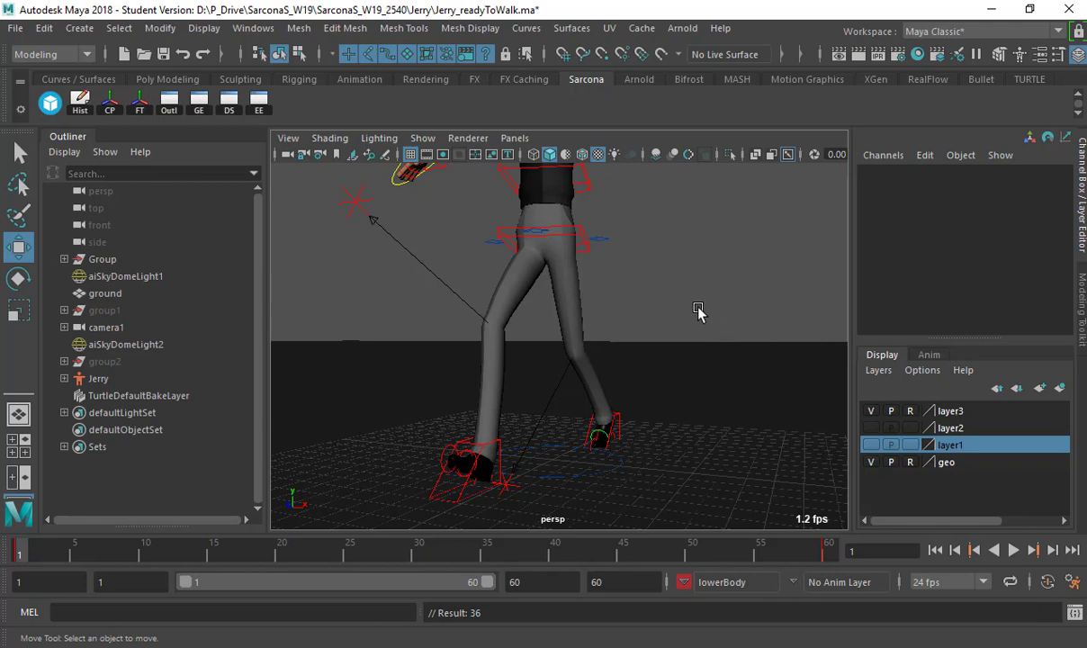
At frame 30, set the Rotate Y of the root control RootX_M to -15 to twist the hips the opposite way
{"action": "left_click_drag", "start_coordinate": [698, 309], "coordinate": [572, 362], "text": "alt"}
{"action": "left_click_drag", "start_coordinate": [421, 550], "coordinate": [417, 555]}
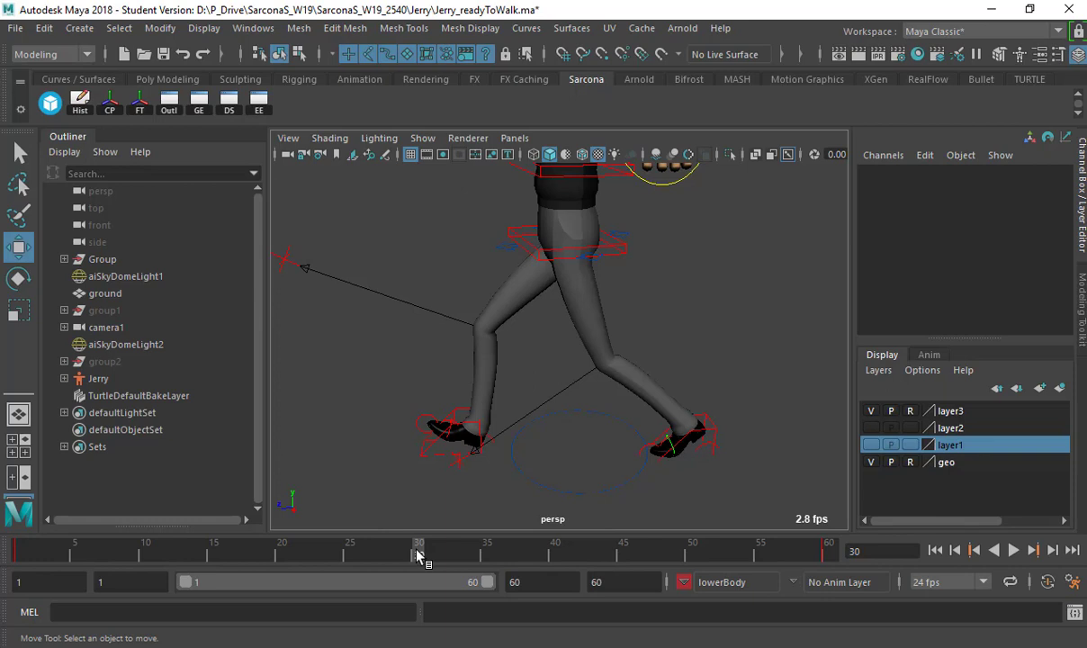
{"action": "left_click", "coordinate": [624, 235]}
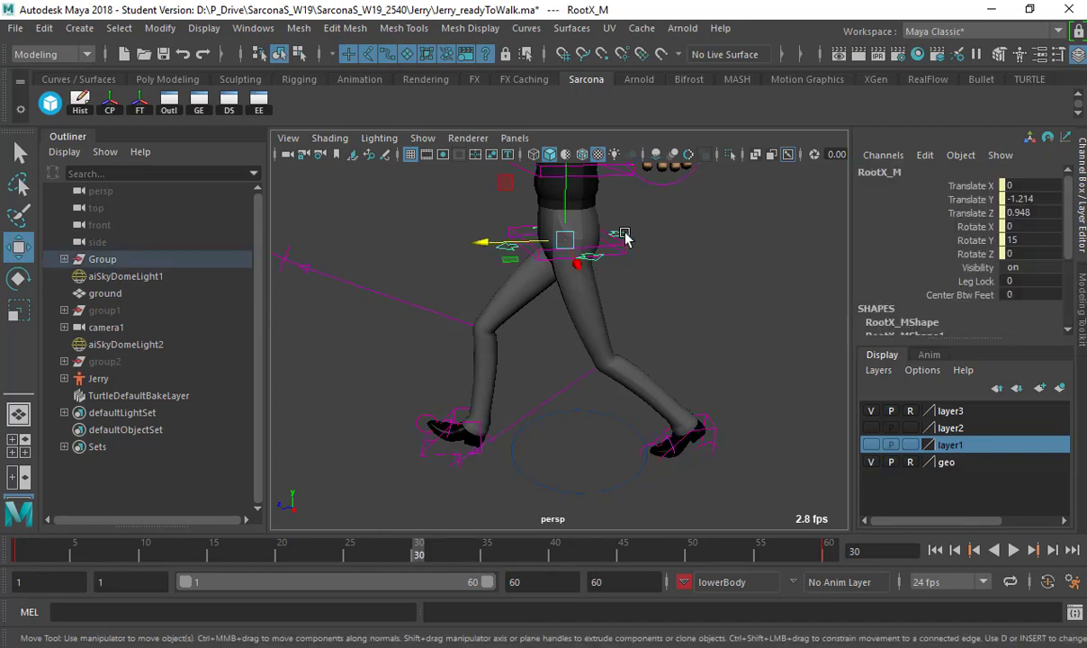
{"action": "double_click", "coordinate": [1022, 239]}
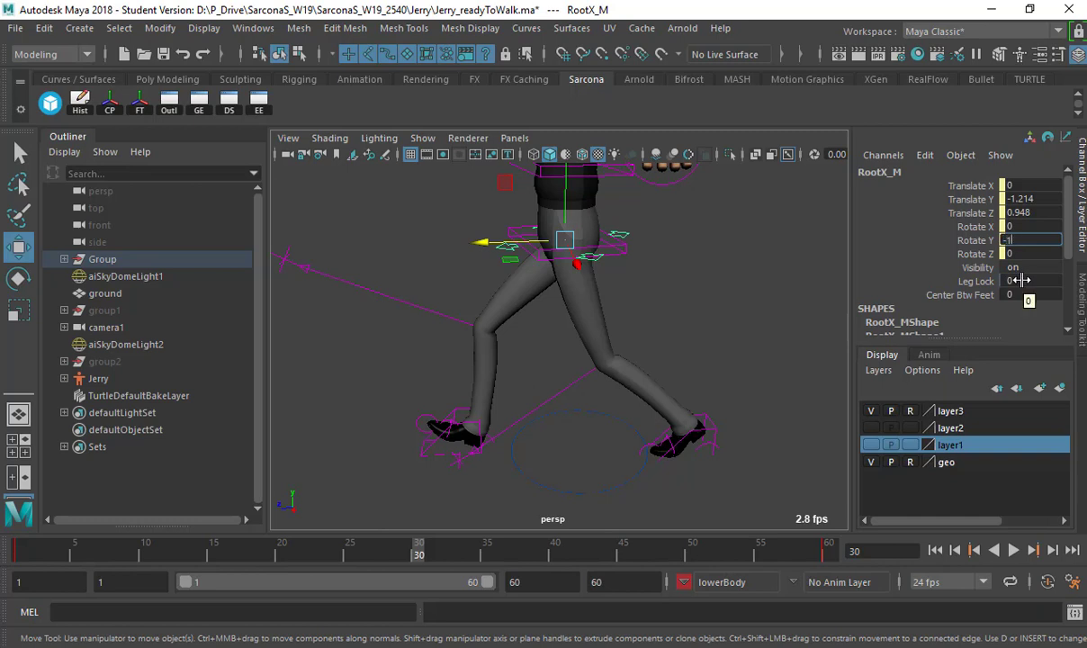
{"action": "type", "text": "-15"}
{"action": "key", "text": "Return"}
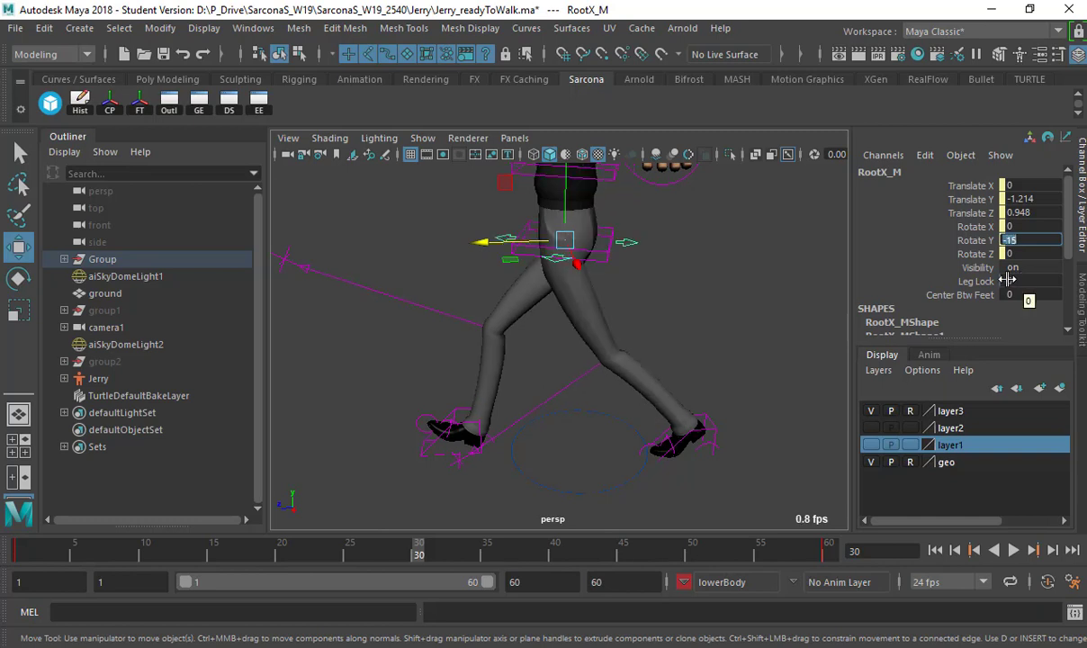
Try swapping the feet by moving IKLeg_L forward and IKLeg_R back in the perspective view, and undo the moves
{"action": "left_click", "coordinate": [712, 427]}
{"action": "left_click_drag", "start_coordinate": [713, 425], "coordinate": [687, 390], "text": "alt"}
{"action": "middle_click_drag", "start_coordinate": [660, 370], "coordinate": [650, 338], "text": "alt"}
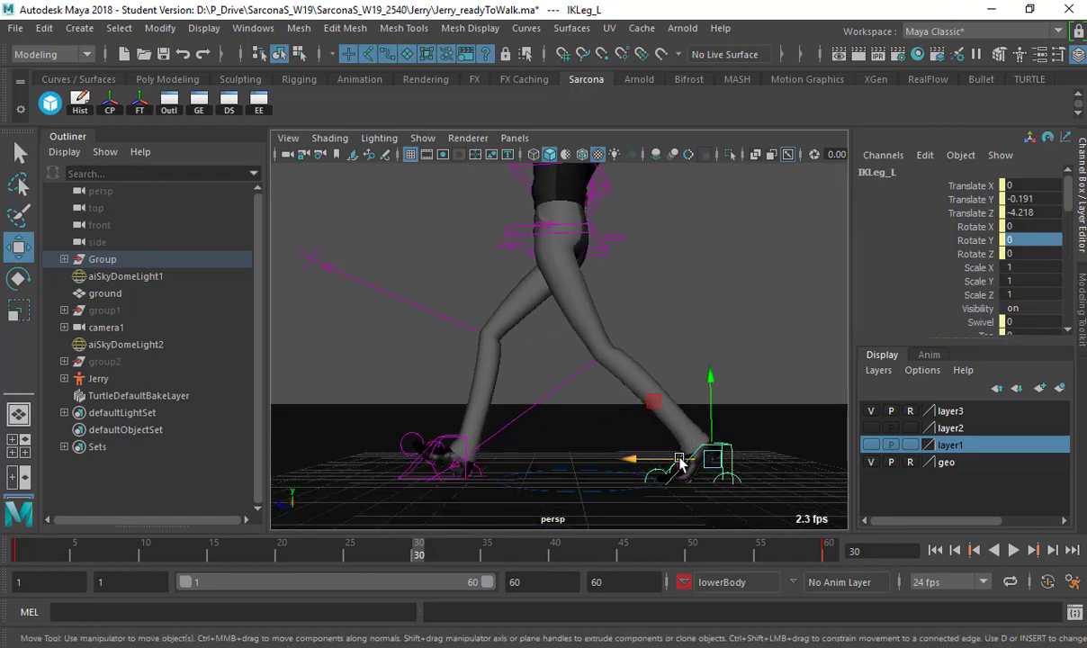
{"action": "left_click_drag", "start_coordinate": [686, 454], "coordinate": [627, 449]}
{"action": "left_click", "coordinate": [414, 448]}
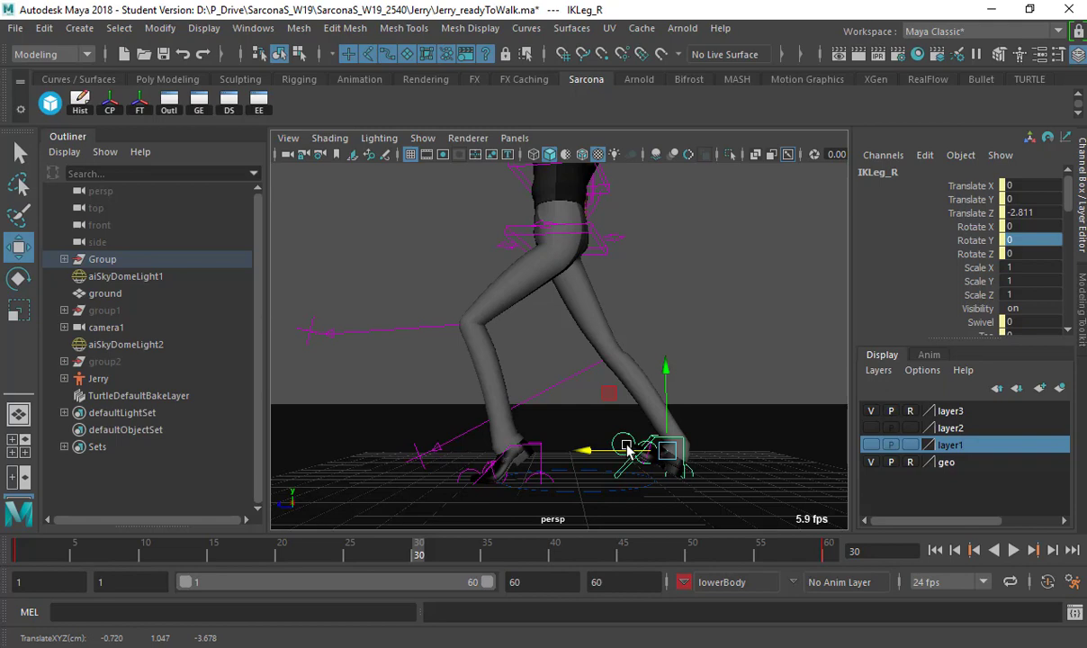
{"action": "key", "text": "ctrl+z"}
{"action": "key", "text": "ctrl+z"}
{"action": "key", "text": "ctrl+z"}
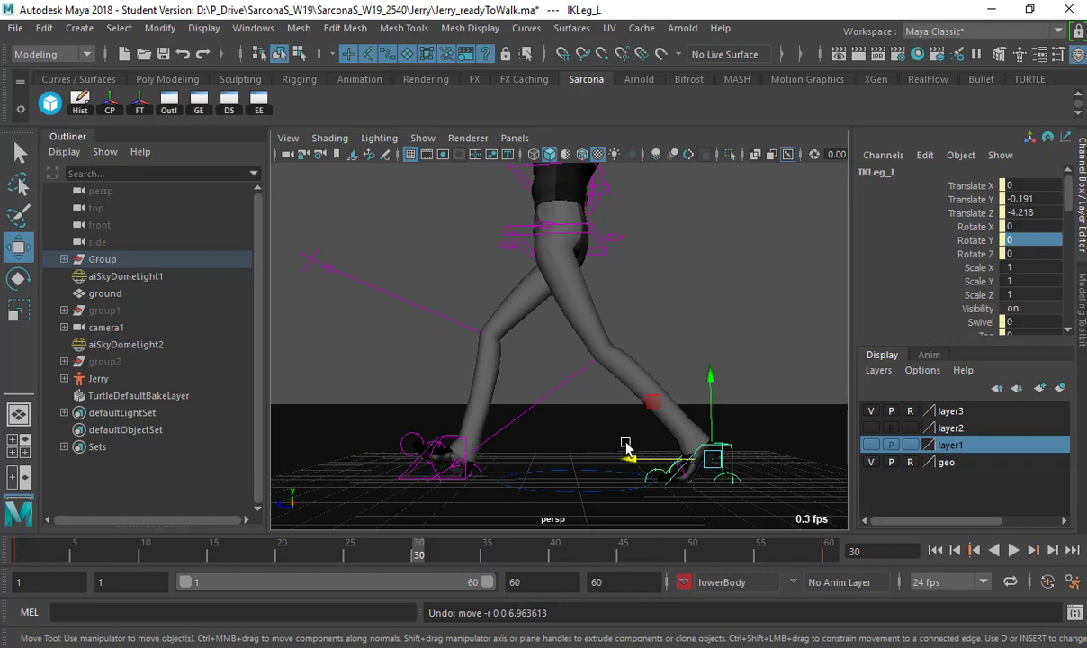
Switch to the side view and examine how both feet stand relative to the ground grid at frame 30
{"action": "mouse_move", "coordinate": [622, 353]}
{"action": "middle_mouse_down", "text": "alt"}
{"action": "mouse_move", "coordinate": [632, 358]}
{"action": "mouse_move", "coordinate": [608, 355]}
{"action": "middle_mouse_up", "text": "alt"}
{"action": "key", "text": "space"}
{"action": "left_click_drag", "start_coordinate": [608, 355], "coordinate": [640, 397]}
{"action": "key", "text": "space"}
{"action": "middle_click_drag", "start_coordinate": [622, 359], "coordinate": [636, 319], "text": "alt"}
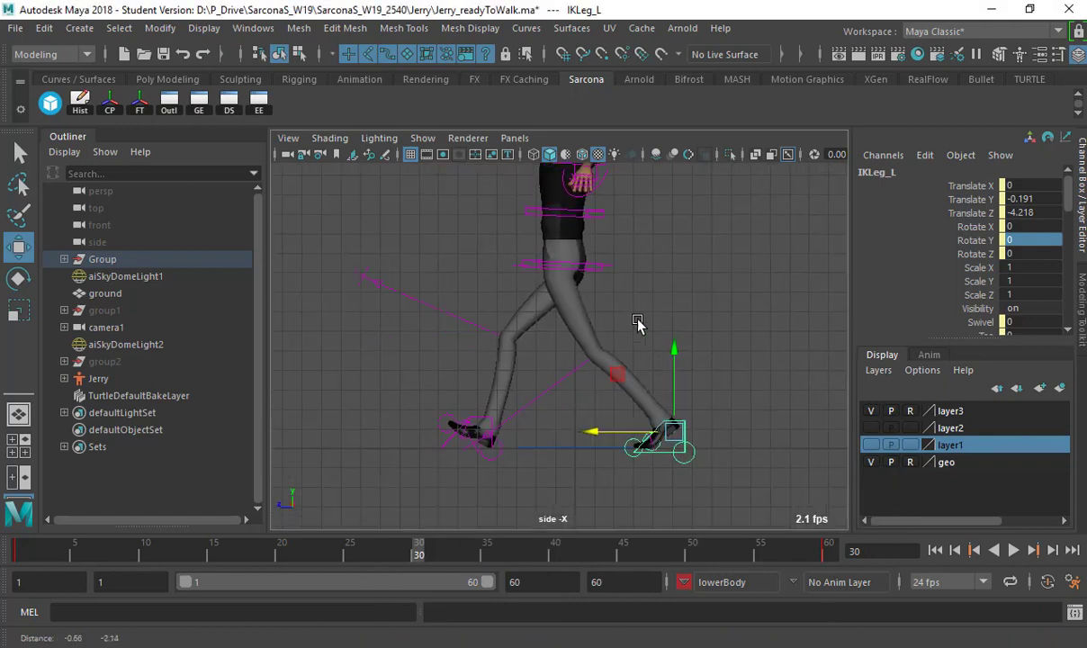
{"action": "scroll", "coordinate": [637, 322], "scroll_direction": "up", "scroll_amount": 8}
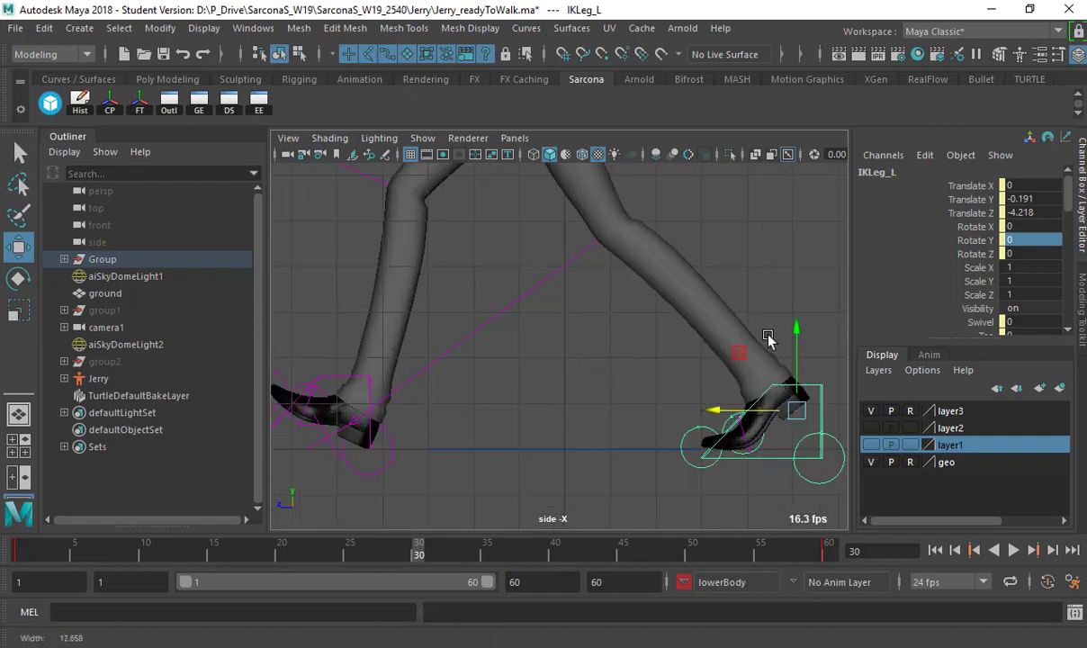
{"action": "right_click_drag", "start_coordinate": [768, 336], "coordinate": [772, 337], "text": "alt"}
{"action": "middle_click_drag", "start_coordinate": [700, 337], "coordinate": [726, 334], "text": "alt"}
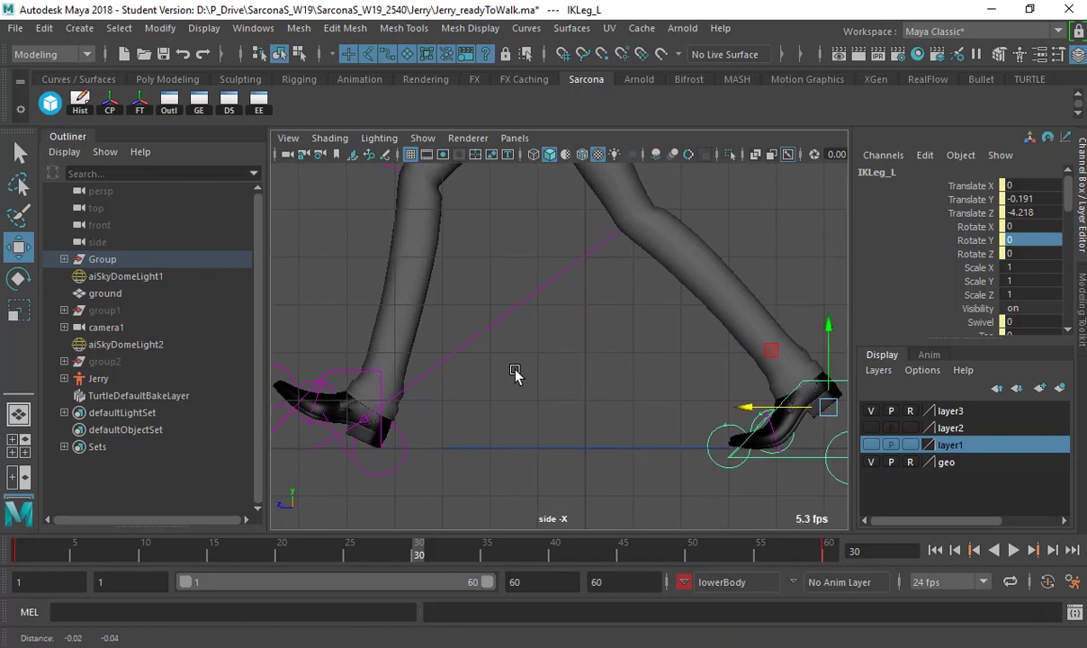
Move IKLeg_L forward to overlap the front foot, set its Roll to -5 and raise it until the heel meets the ground
{"action": "right_click_drag", "start_coordinate": [527, 377], "coordinate": [531, 376], "text": "alt"}
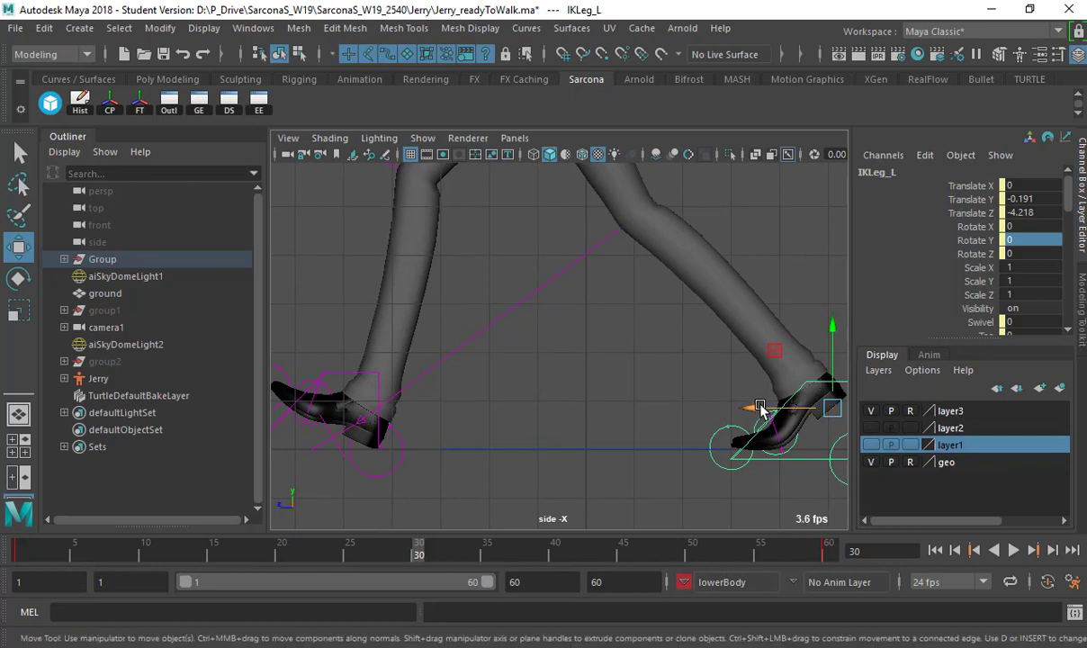
{"action": "left_click_drag", "start_coordinate": [761, 407], "coordinate": [328, 387]}
{"action": "scroll", "coordinate": [960, 275], "scroll_direction": "down", "scroll_amount": 3}
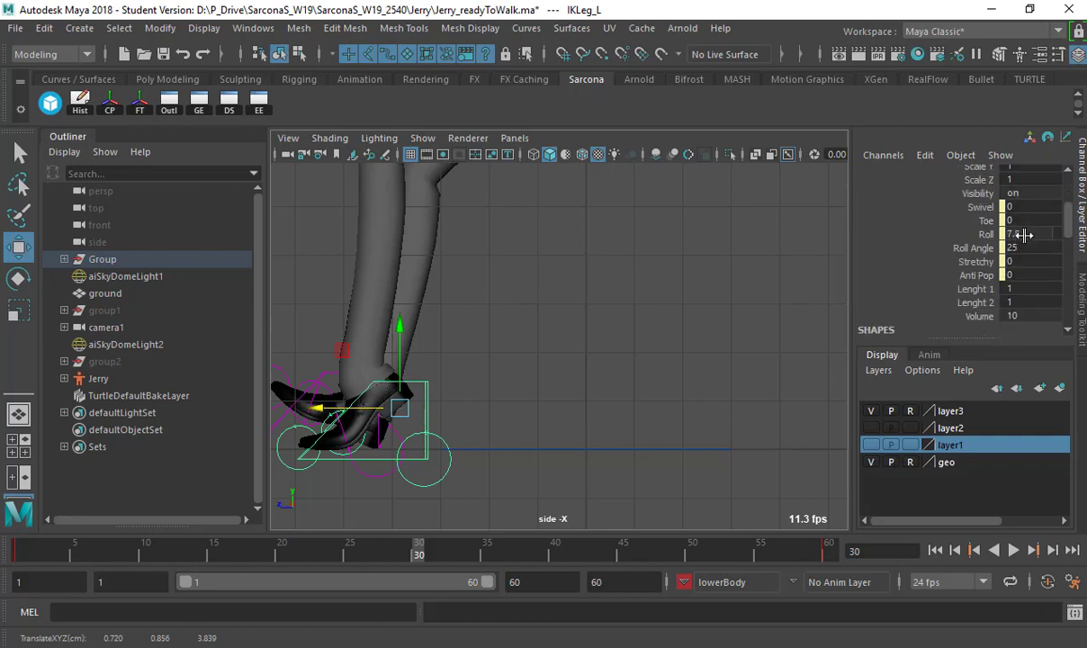
{"action": "double_click", "coordinate": [1023, 238]}
{"action": "type", "text": "-5"}
{"action": "key", "text": "Return"}
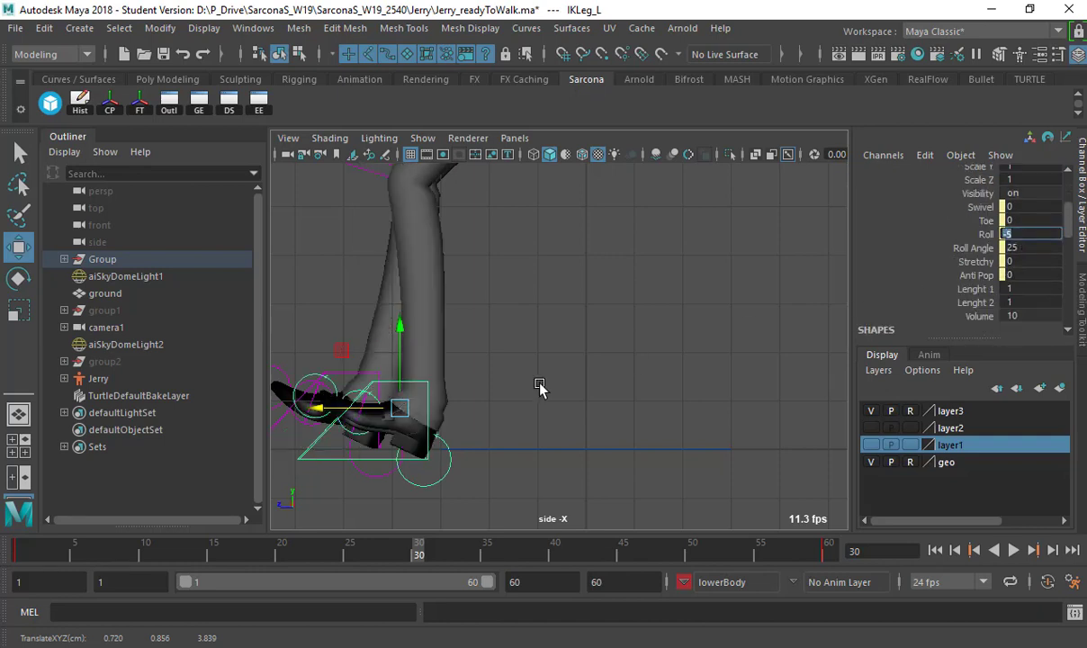
{"action": "left_click_drag", "start_coordinate": [351, 413], "coordinate": [307, 411]}
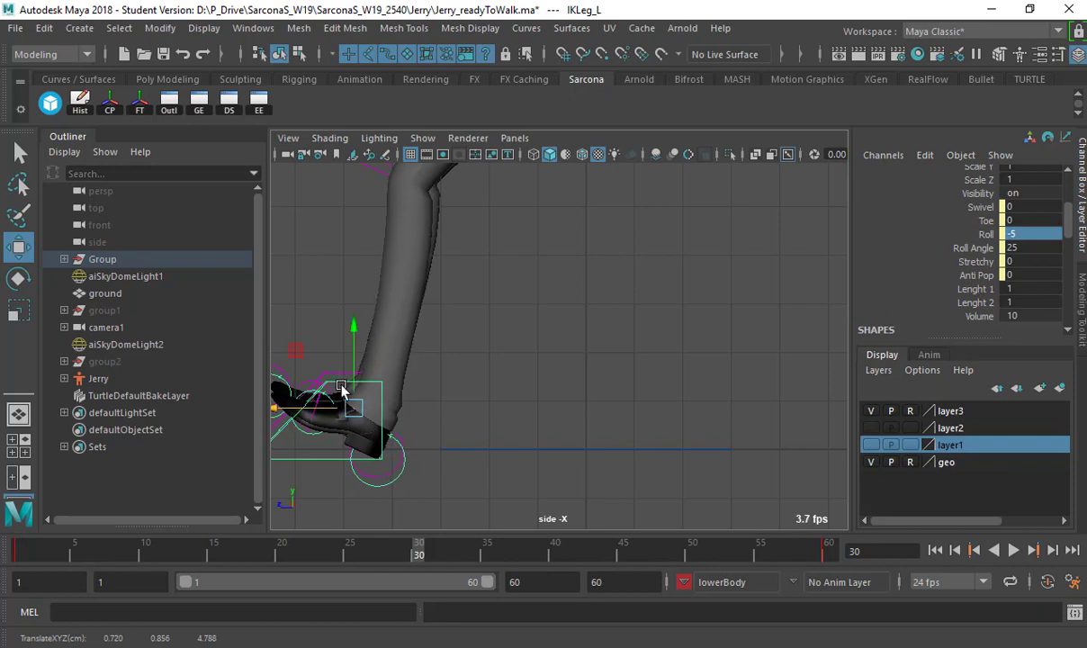
{"action": "left_click_drag", "start_coordinate": [356, 376], "coordinate": [355, 362]}
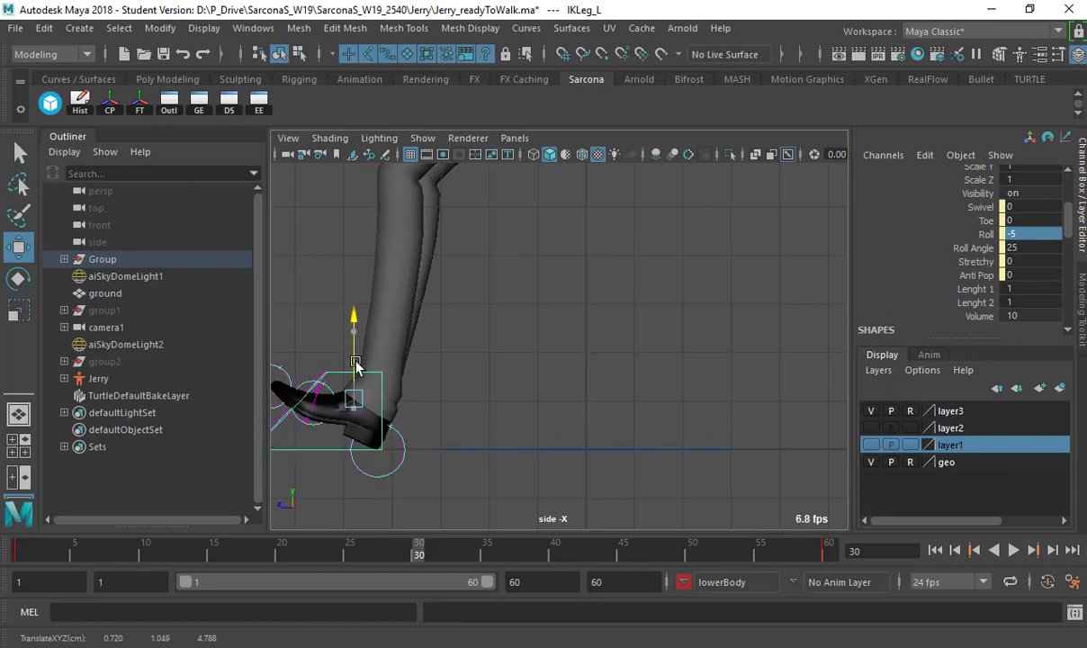
{"action": "key", "text": "w"}
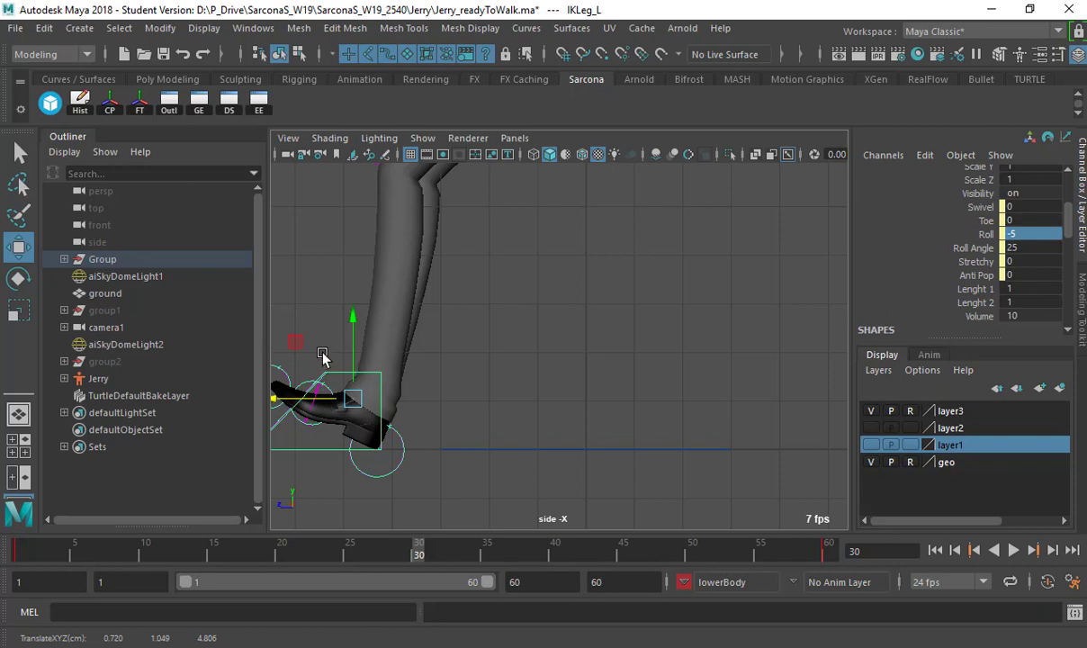
Move IKLeg_R back to the rear contact with Roll 8 and its toe on the ground, and key the pose at frame 30
{"action": "left_click_drag", "start_coordinate": [337, 373], "coordinate": [727, 400], "text": "shift"}
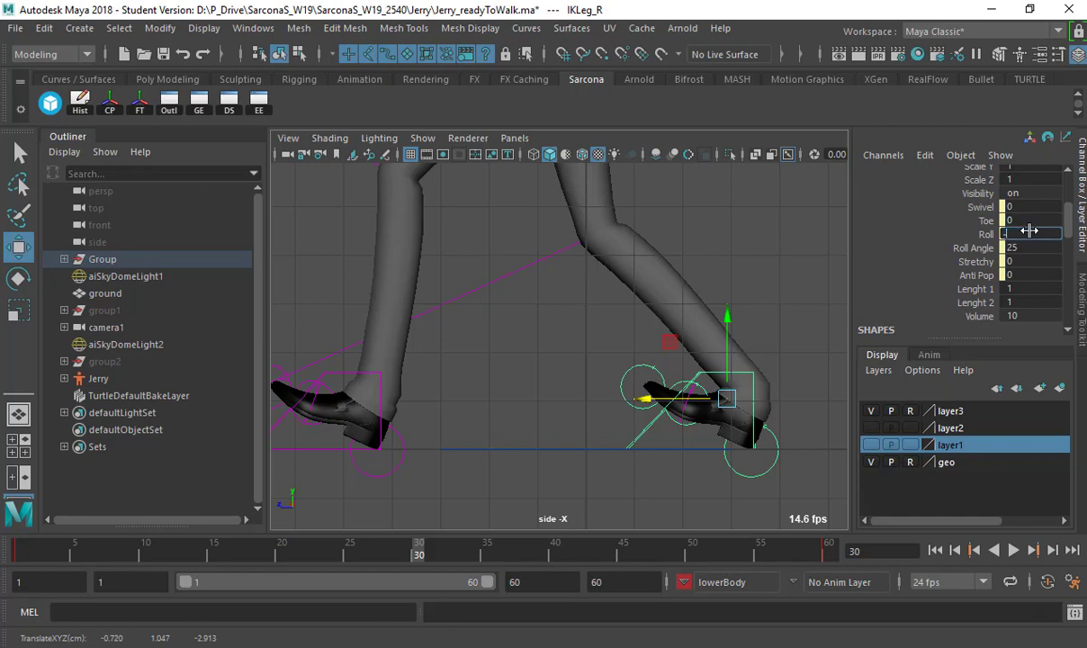
{"action": "key", "text": "Return"}
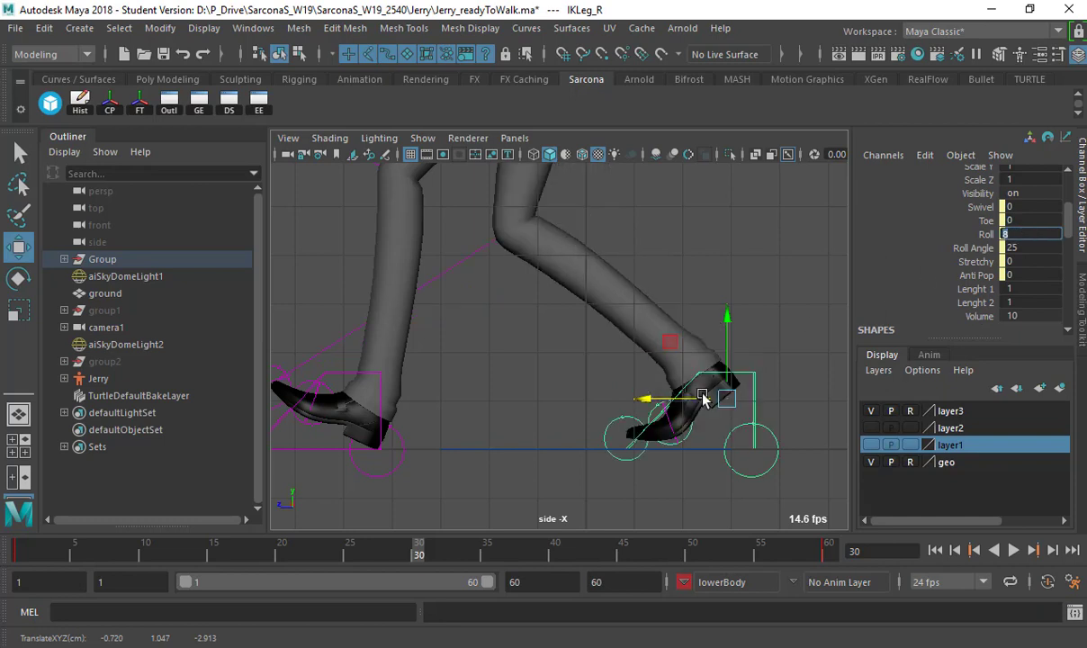
{"action": "left_click_drag", "start_coordinate": [673, 402], "coordinate": [789, 367]}
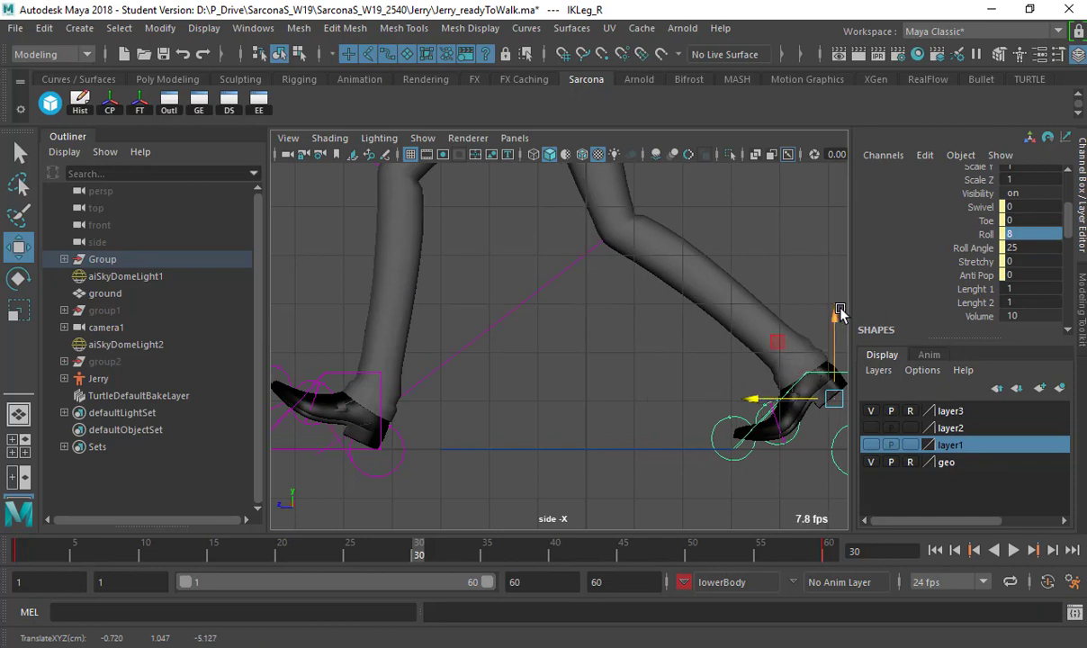
{"action": "left_click_drag", "start_coordinate": [842, 342], "coordinate": [844, 324]}
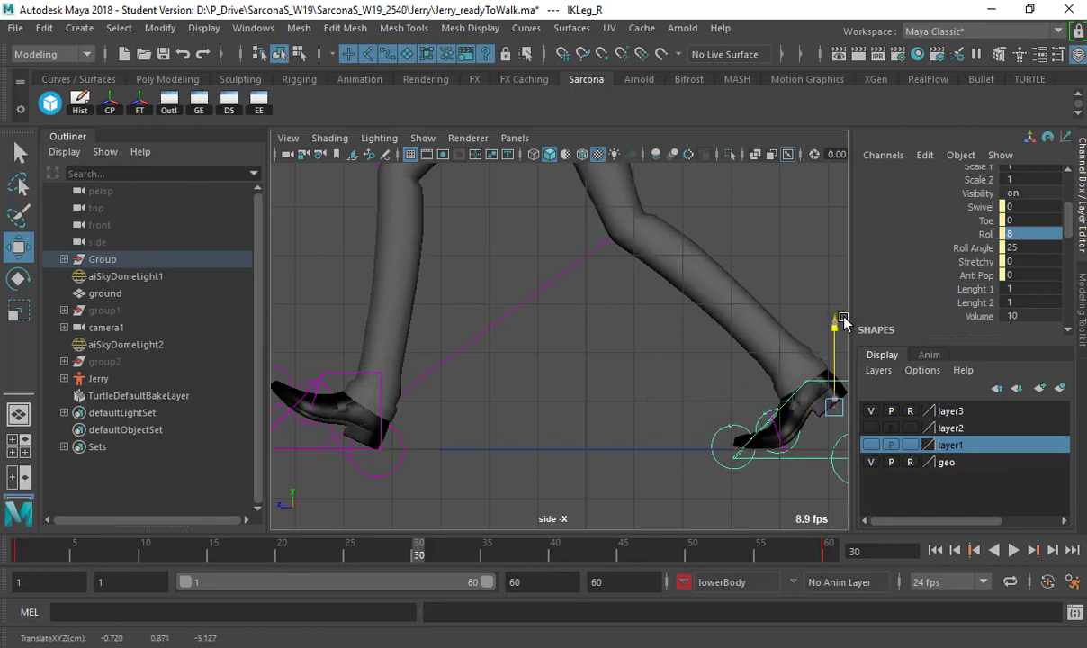
{"action": "left_click", "coordinate": [800, 261]}
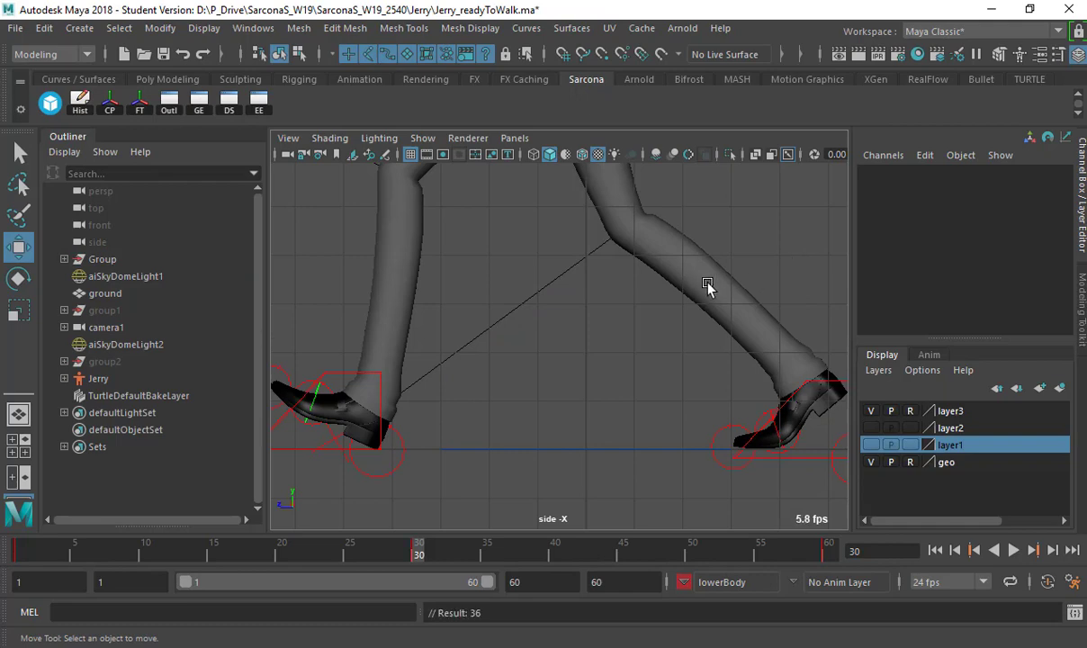
Play back the walk with the whole character in side view and compare it with the walk cycle reference in the browser
{"action": "key", "text": "space"}
{"action": "left_click", "coordinate": [653, 308]}
{"action": "scroll", "coordinate": [405, 299], "scroll_direction": "down", "scroll_amount": 1}
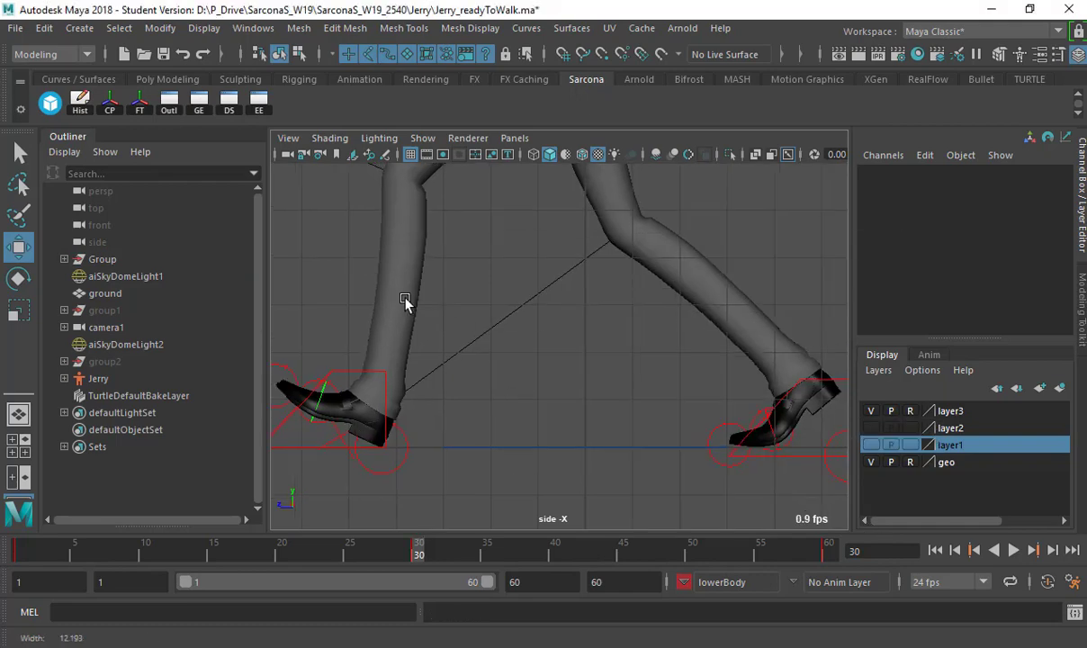
{"action": "scroll", "coordinate": [405, 299], "scroll_direction": "down", "scroll_amount": 6}
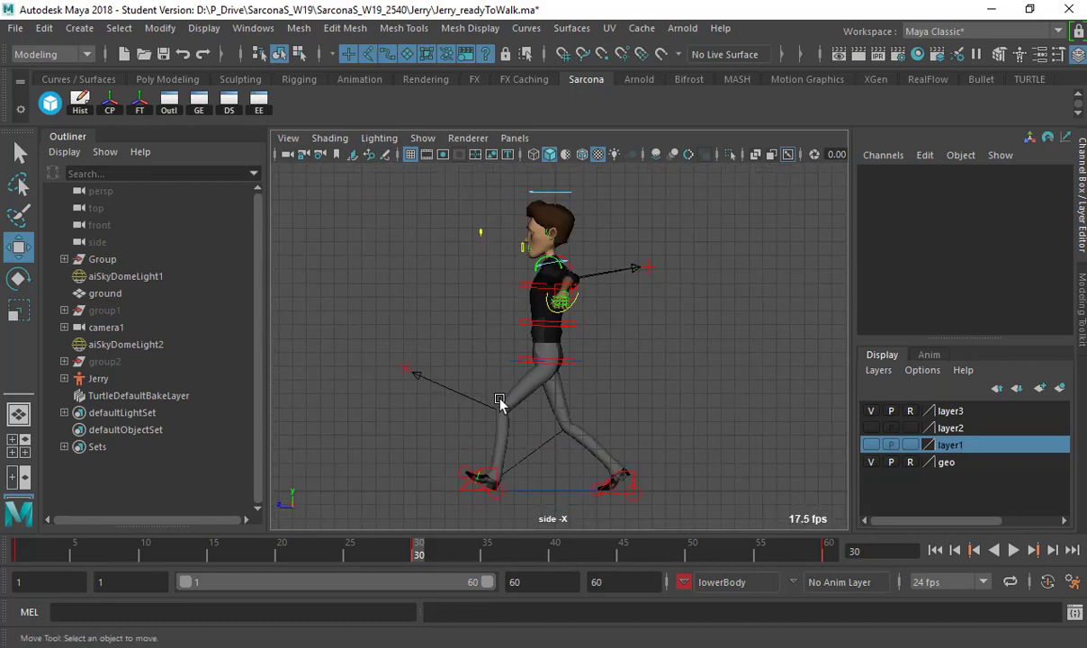
{"action": "key", "text": "alt+v"}
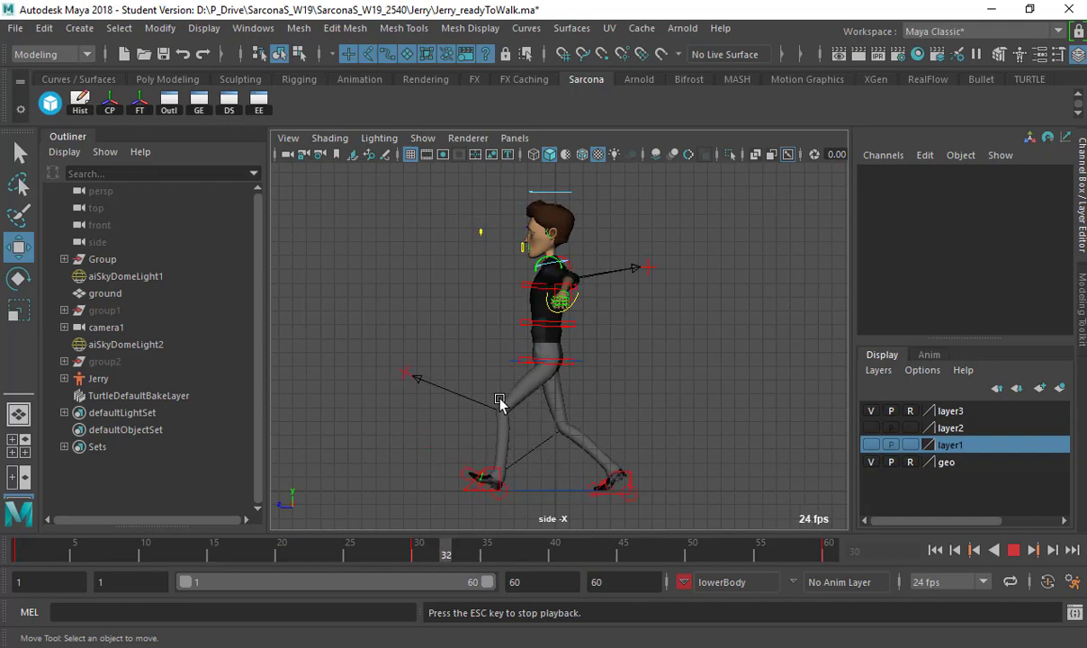
{"action": "key", "text": "alt+Tab"}
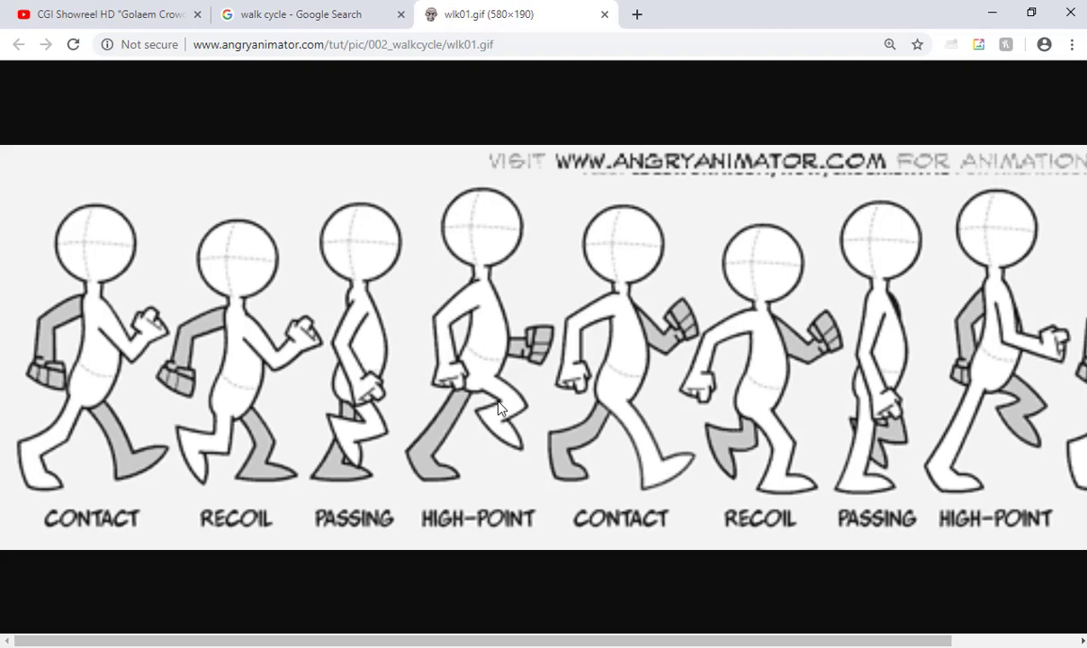
{"action": "key", "text": "alt+Tab"}
{"action": "key", "text": "alt+Tab"}
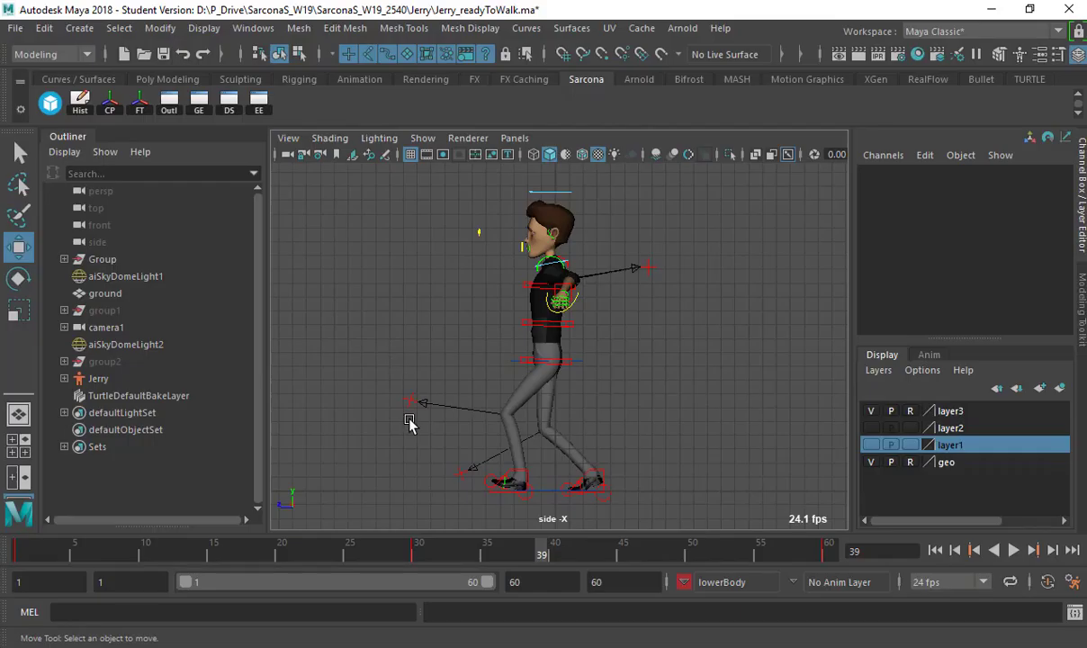
At frame 15, raise IKLeg_L off the ground to a Translate Y of about 2.24
{"action": "left_click", "coordinate": [210, 554]}
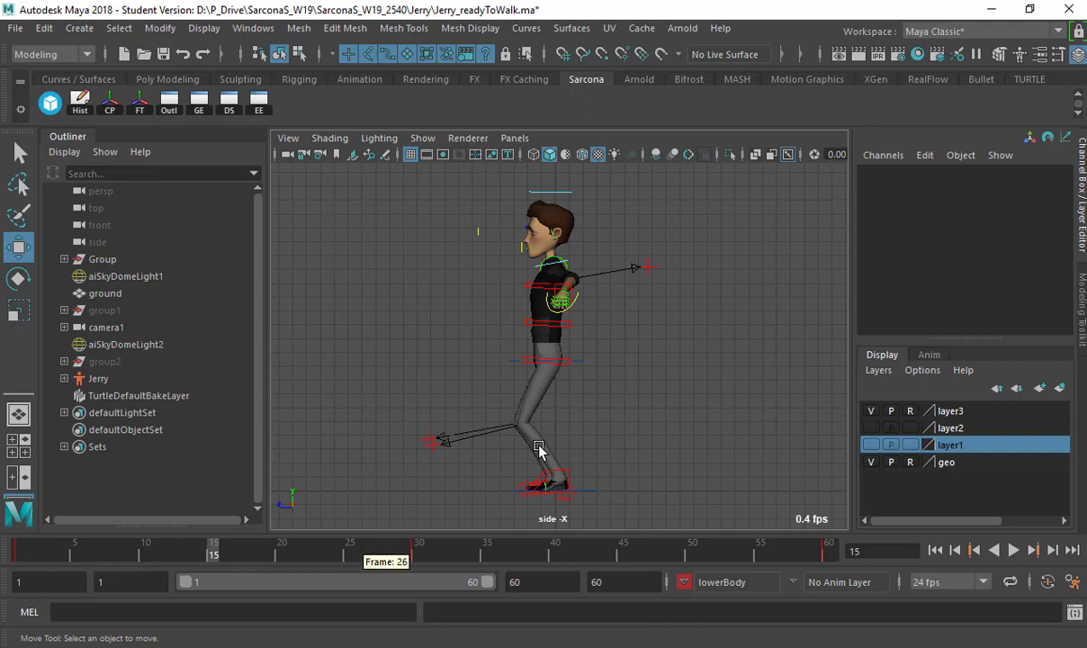
{"action": "left_click_drag", "start_coordinate": [192, 546], "coordinate": [214, 554]}
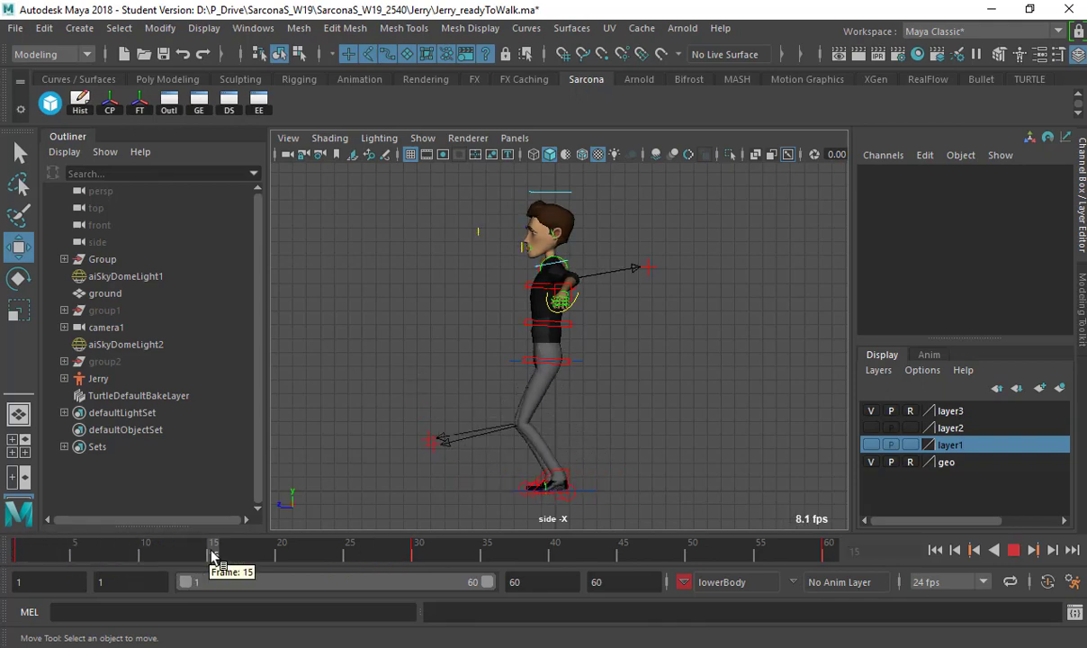
{"action": "left_click", "coordinate": [571, 477]}
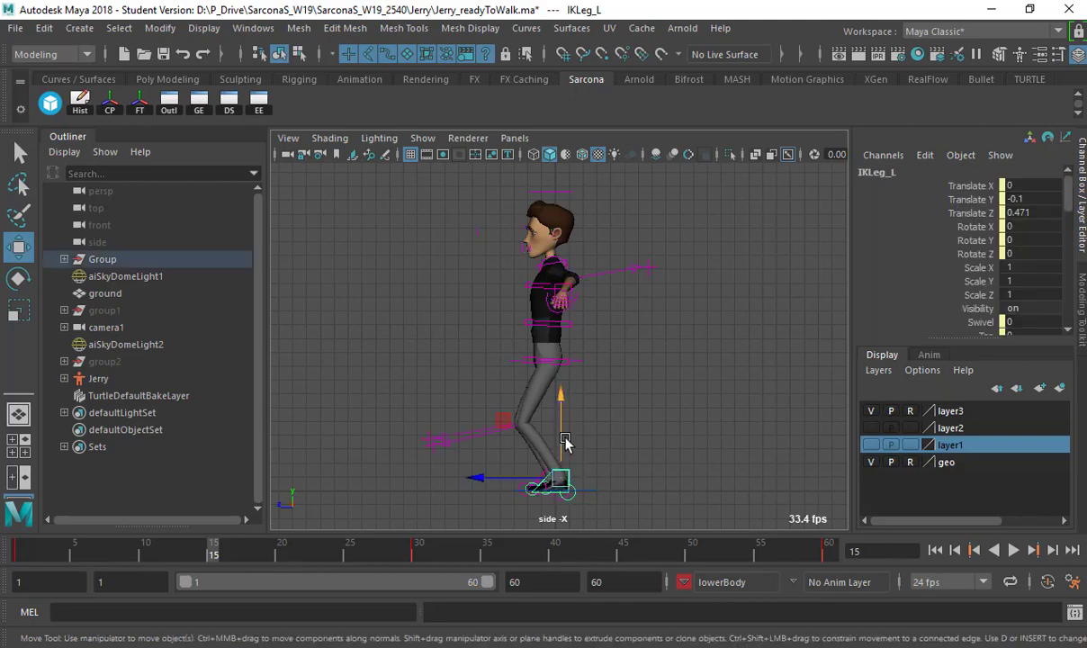
{"action": "left_click_drag", "start_coordinate": [565, 441], "coordinate": [602, 387]}
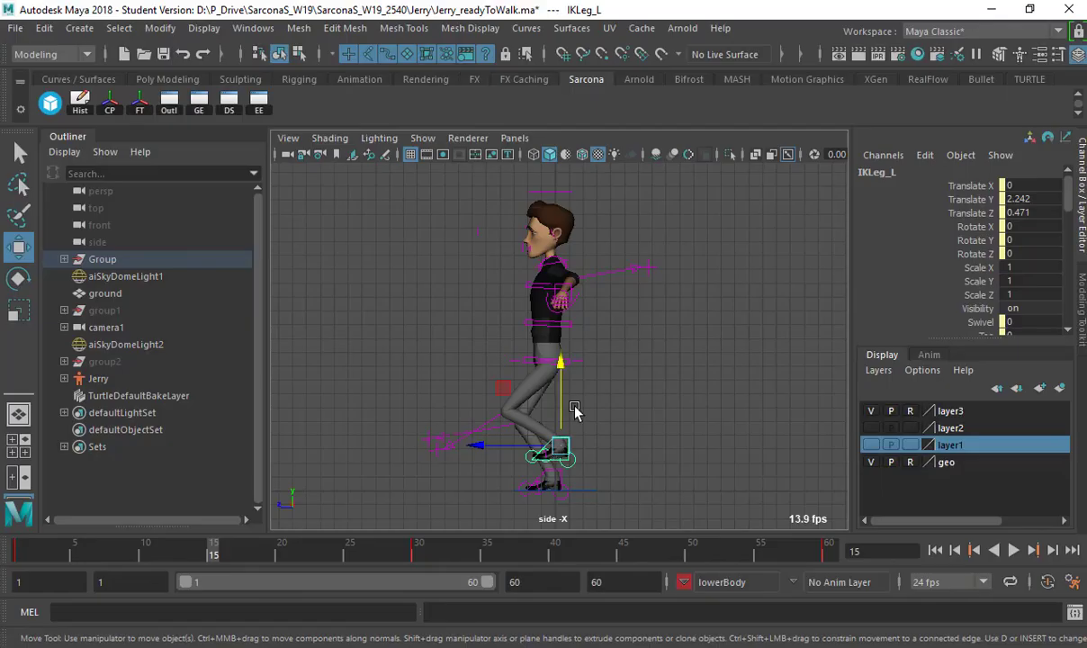
Rotate IKLeg_L to about 61.5 degrees in X so the lifted foot's toe points down
{"action": "key", "text": "e"}
{"action": "scroll", "coordinate": [1044, 265], "scroll_direction": "down", "scroll_amount": 2}
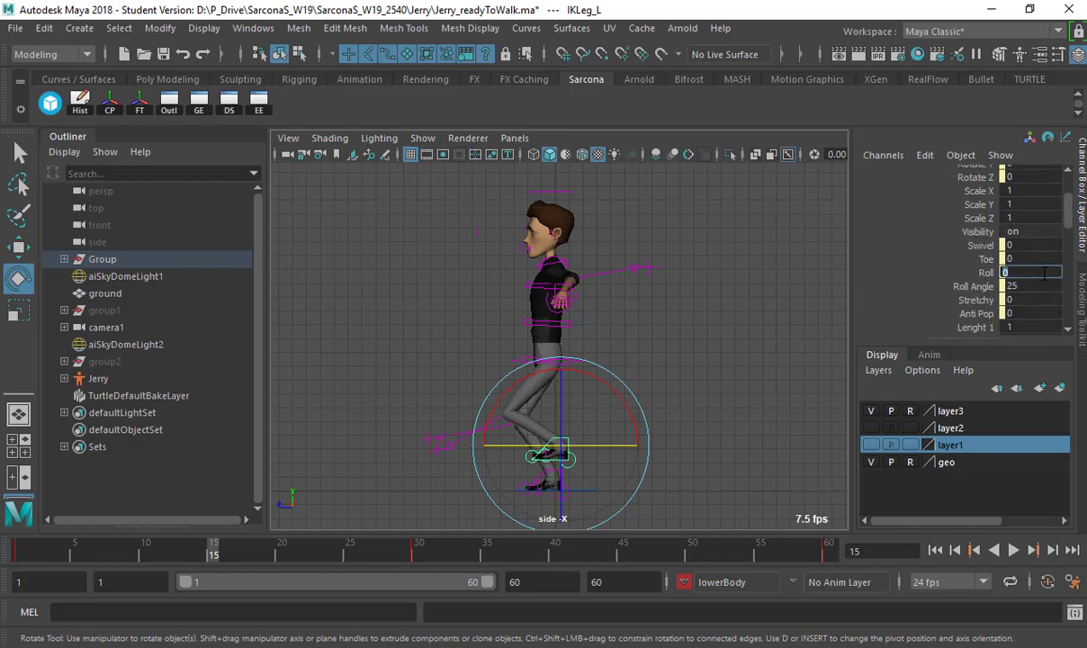
{"action": "key", "text": "f"}
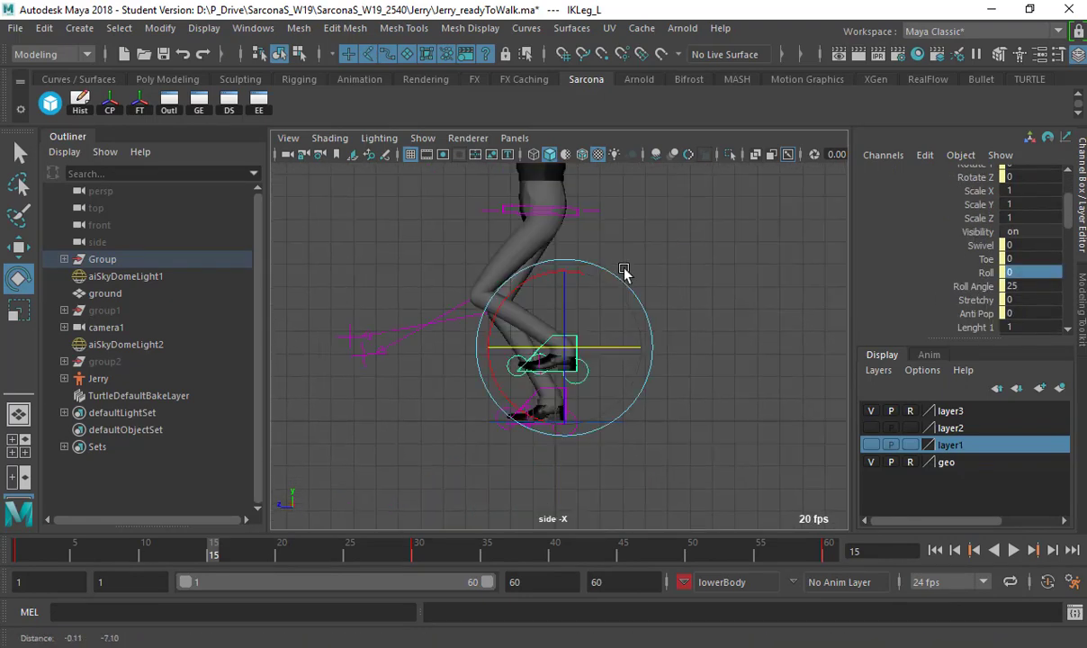
{"action": "left_click", "coordinate": [981, 272]}
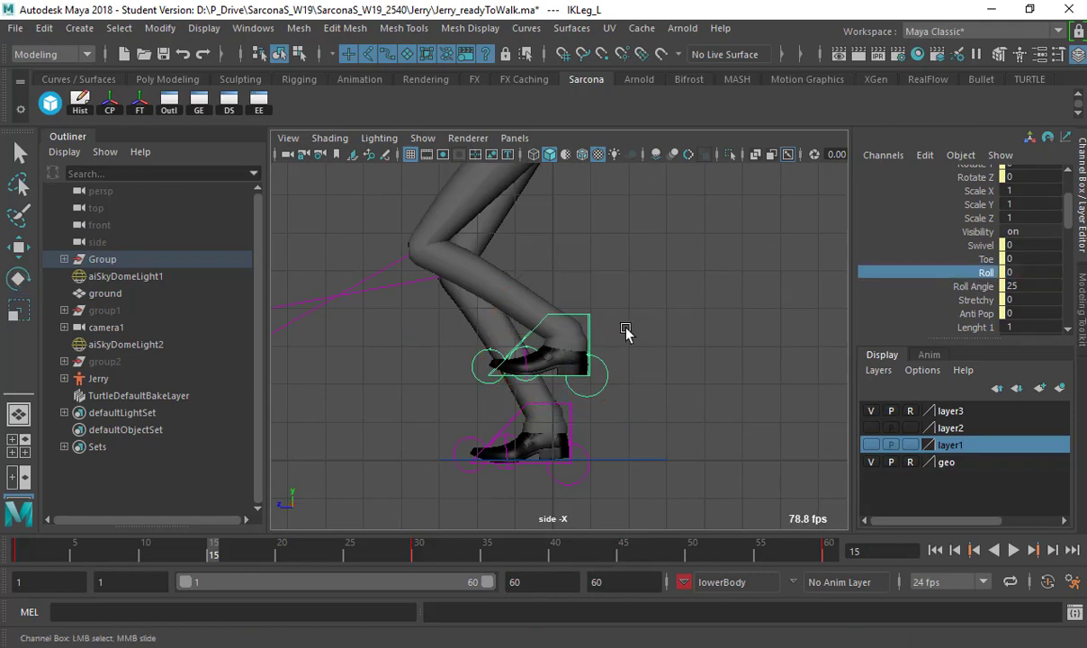
{"action": "key", "text": "e"}
{"action": "left_click_drag", "start_coordinate": [528, 403], "coordinate": [605, 404]}
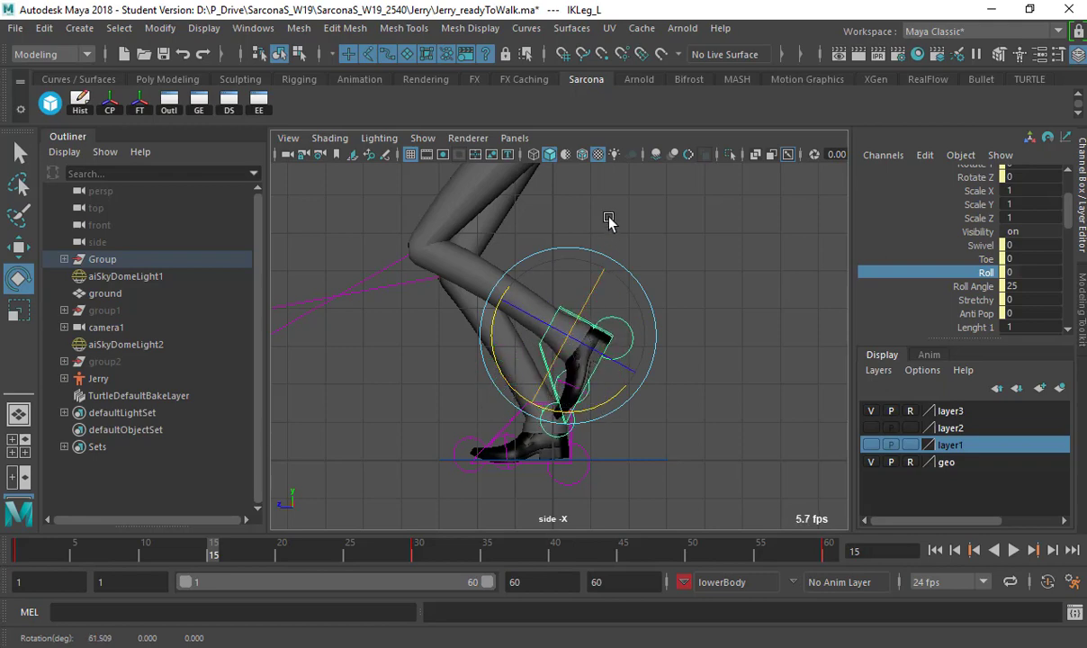
Check the passing pose in the browser's walk cycle reference and, back in Maya, raise RootX_M slightly to straighten the supporting leg
{"action": "middle_click_drag", "start_coordinate": [606, 263], "coordinate": [599, 379], "text": "alt"}
{"action": "key", "text": "alt+Tab"}
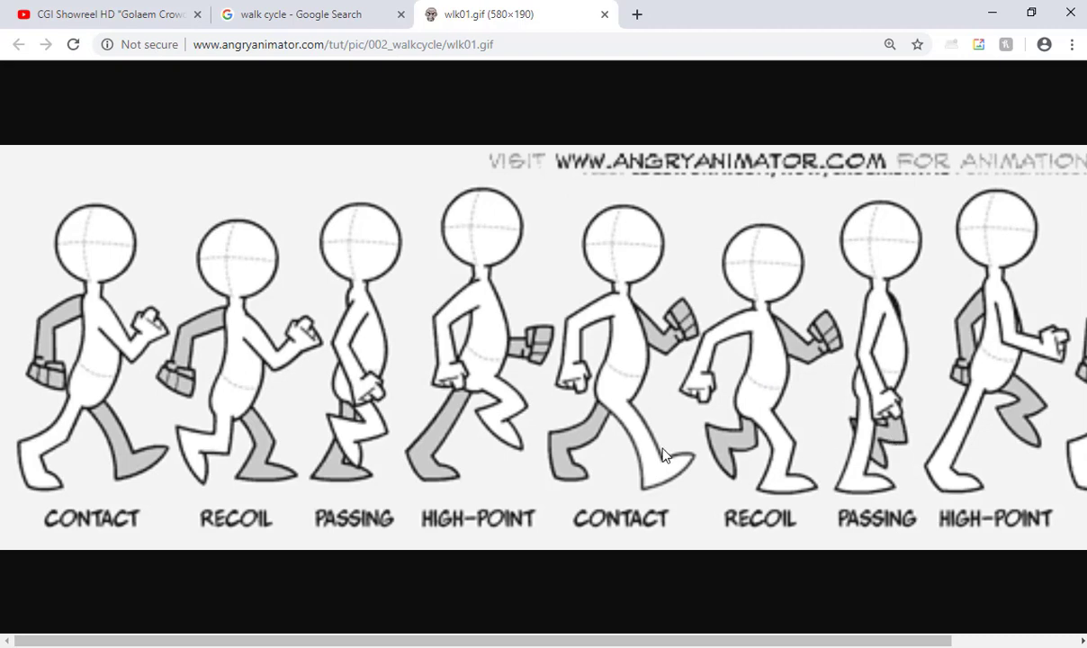
{"action": "key", "text": "alt+Tab"}
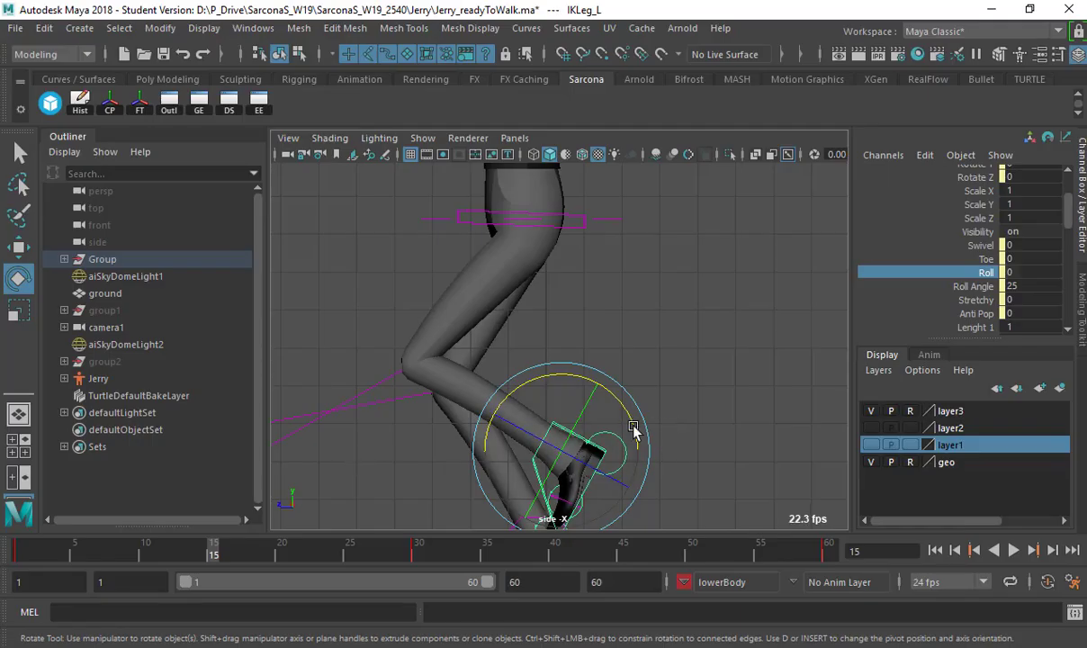
{"action": "middle_click_drag", "start_coordinate": [591, 304], "coordinate": [596, 232], "text": "alt"}
{"action": "right_click_drag", "start_coordinate": [592, 300], "coordinate": [538, 294], "text": "alt"}
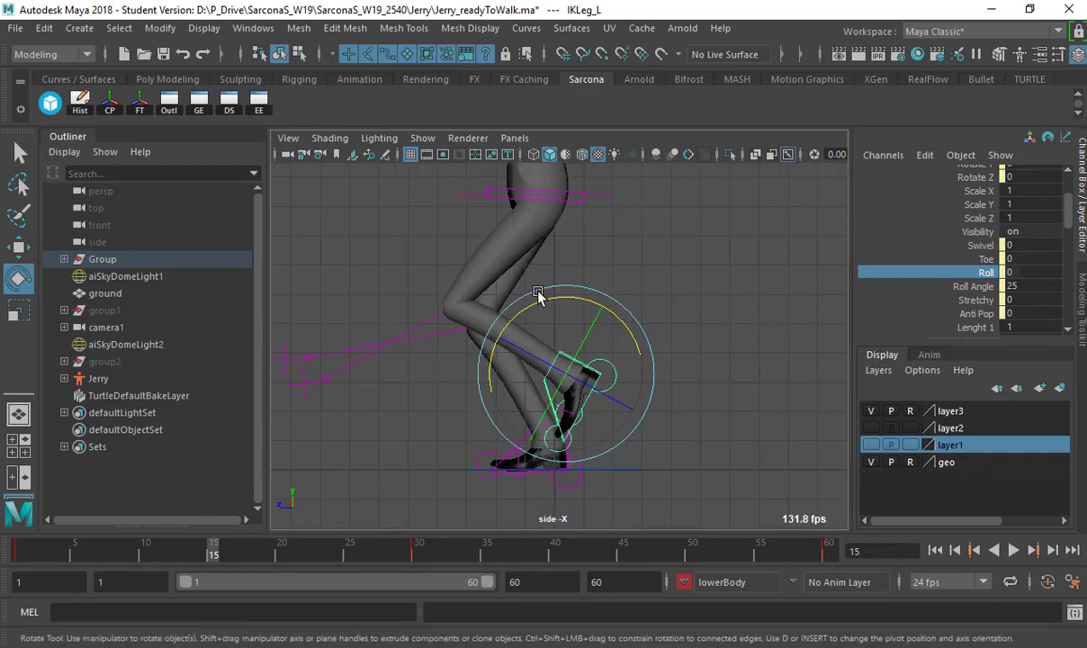
{"action": "left_click", "coordinate": [603, 198]}
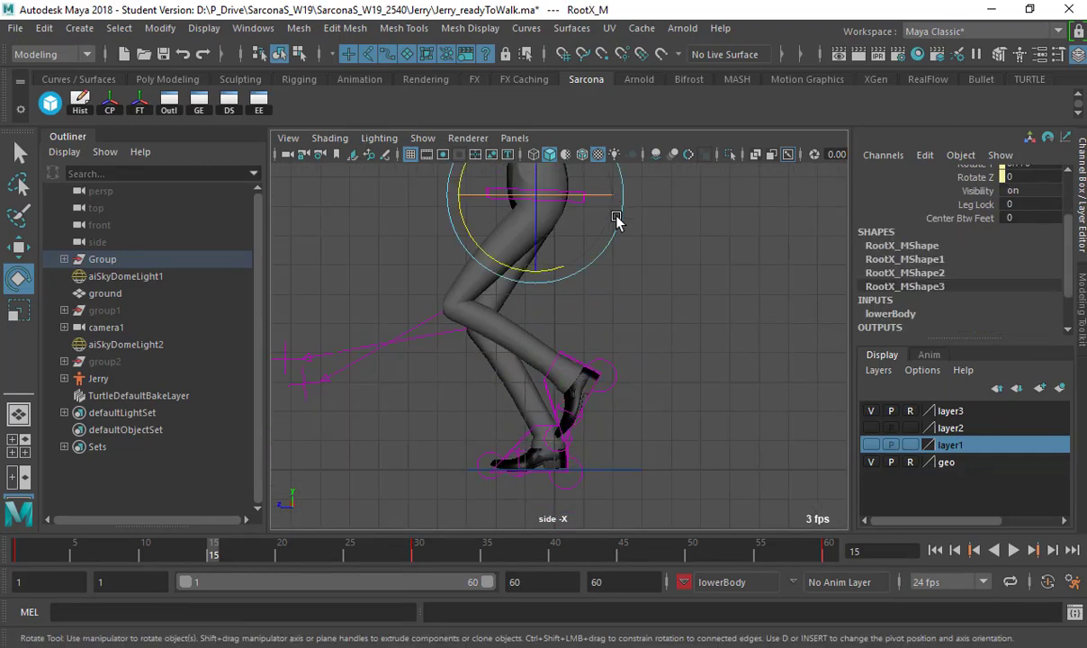
{"action": "middle_click_drag", "start_coordinate": [601, 202], "coordinate": [553, 214], "text": "alt"}
{"action": "key", "text": "w"}
{"action": "mouse_move", "coordinate": [531, 199]}
{"action": "left_mouse_down"}
{"action": "mouse_move", "coordinate": [535, 175]}
{"action": "mouse_move", "coordinate": [540, 187]}
{"action": "left_mouse_up"}
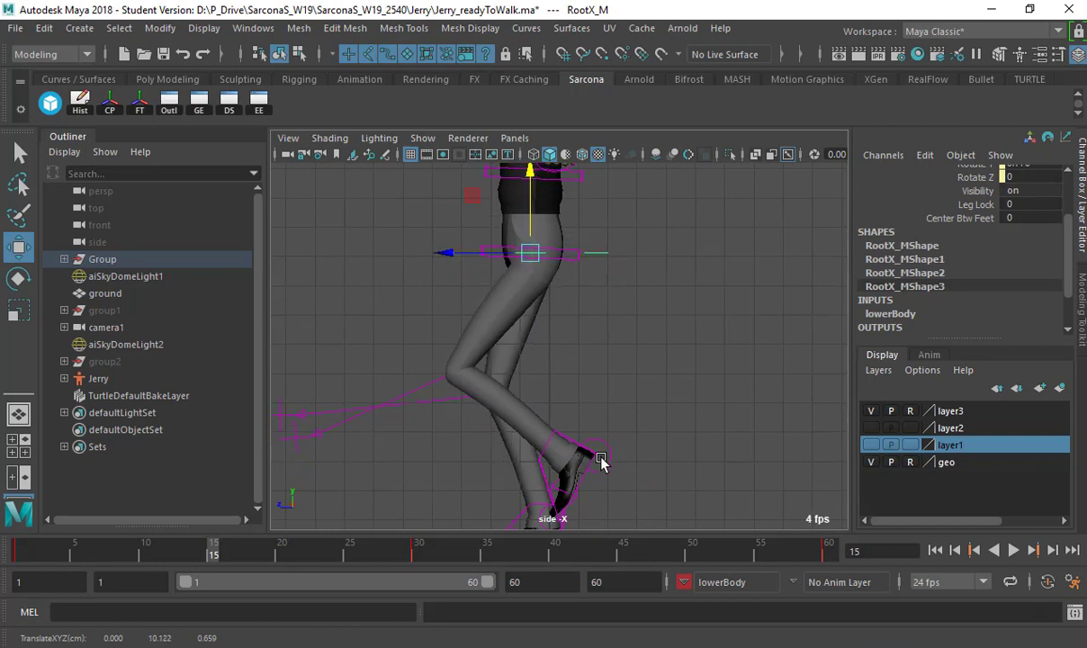
Move IKLeg_L back to a Translate Z of about 0.04 and increase its Rotate X to about 82 degrees
{"action": "left_click", "coordinate": [570, 436]}
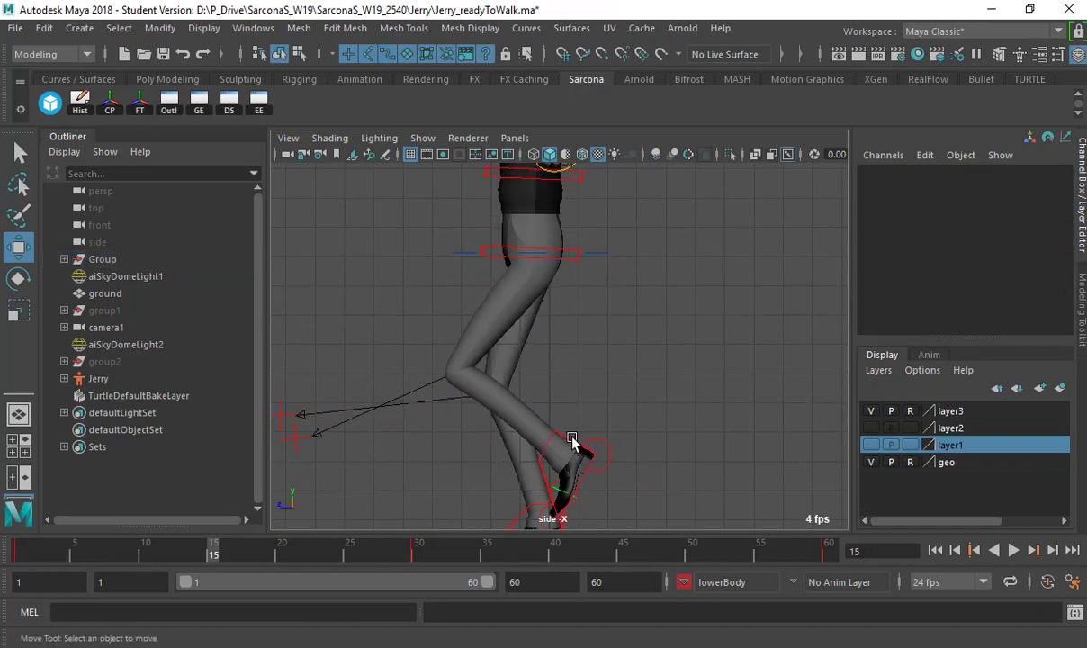
{"action": "left_click", "coordinate": [573, 439]}
{"action": "middle_click_drag", "start_coordinate": [573, 443], "coordinate": [568, 387], "text": "alt"}
{"action": "scroll", "coordinate": [574, 371], "scroll_direction": "down", "scroll_amount": 1}
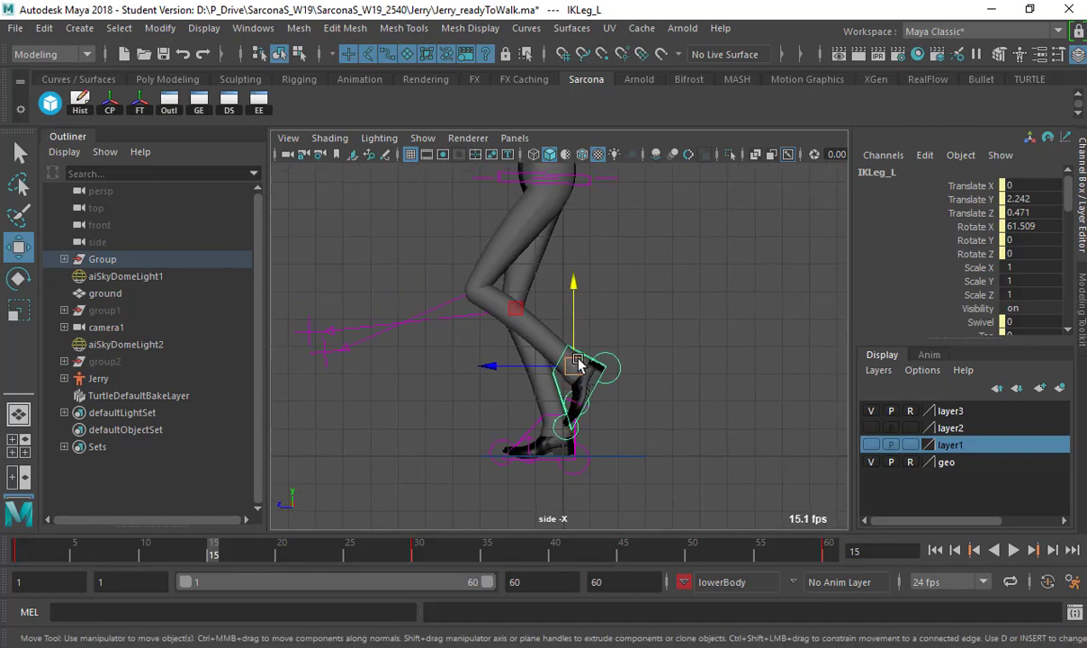
{"action": "middle_click_drag", "start_coordinate": [573, 236], "coordinate": [570, 269], "text": "alt"}
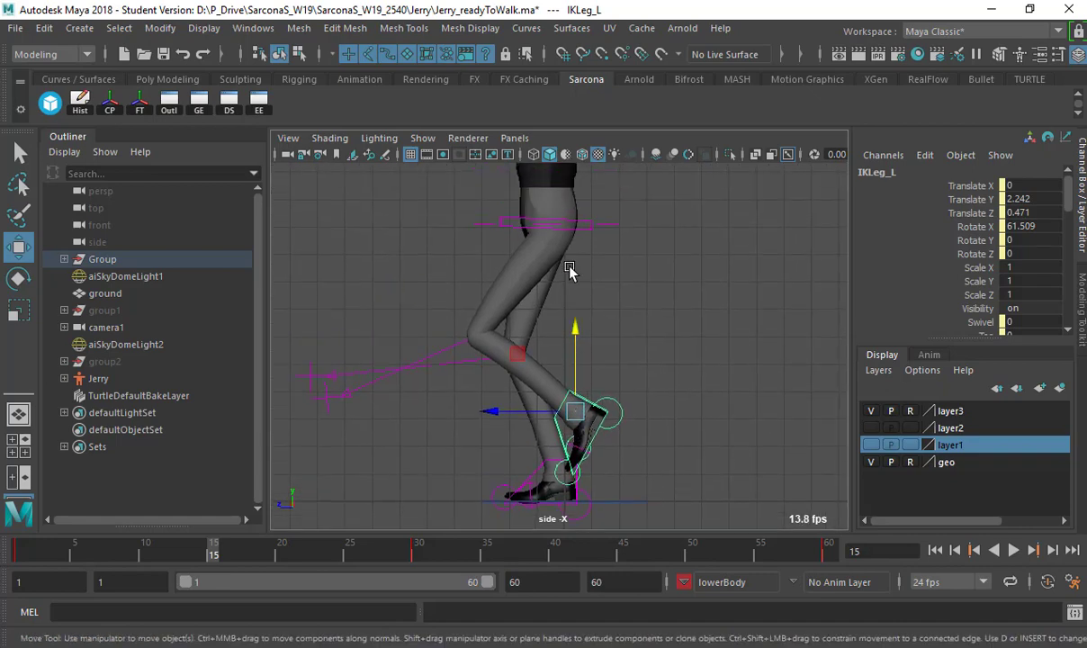
{"action": "left_click_drag", "start_coordinate": [537, 412], "coordinate": [551, 414]}
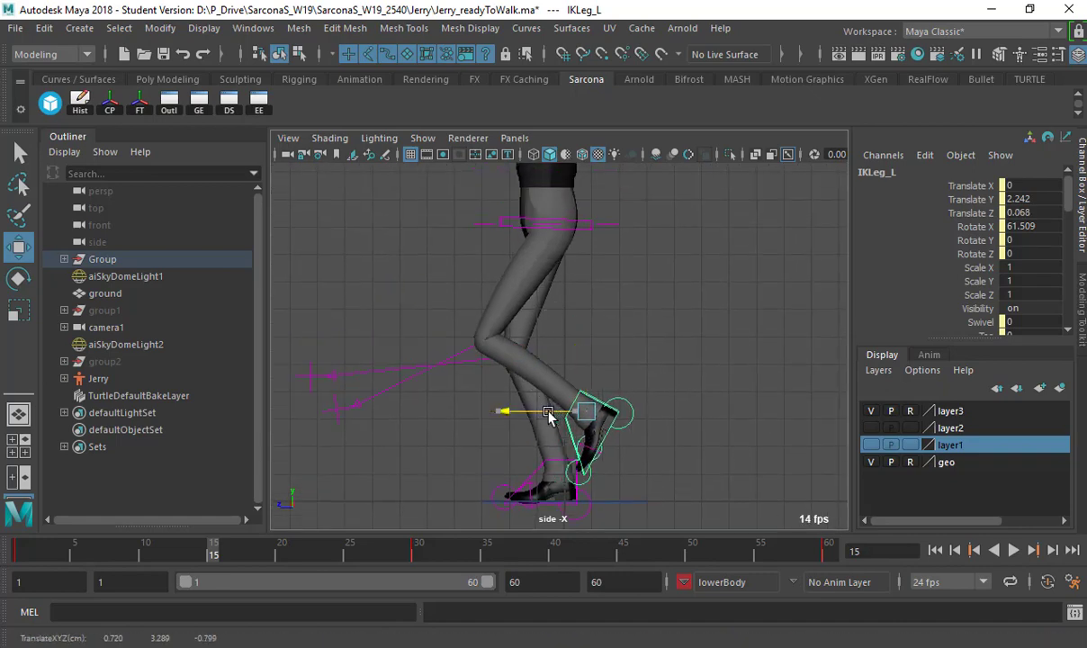
{"action": "key", "text": "e"}
{"action": "left_click_drag", "start_coordinate": [541, 359], "coordinate": [603, 285]}
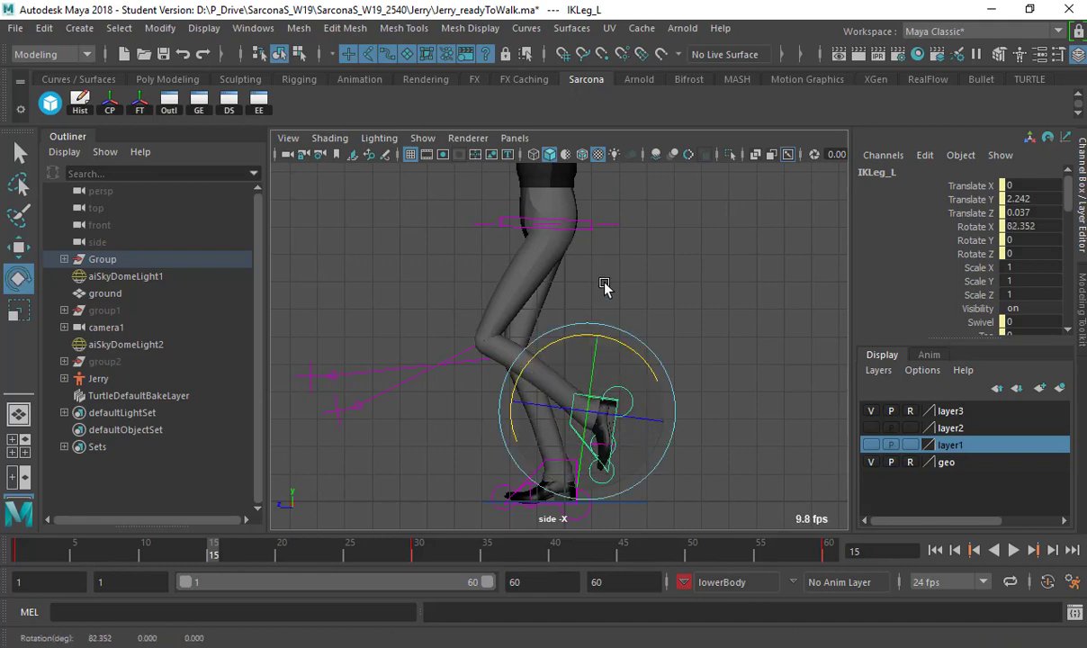
At frame 15, flatten the supporting foot by setting IKLeg_R's Roll to 0
{"action": "middle_click_drag", "start_coordinate": [603, 285], "coordinate": [487, 273], "text": "alt"}
{"action": "key", "text": "q"}
{"action": "right_click_drag", "start_coordinate": [510, 453], "coordinate": [814, 462], "text": "alt"}
{"action": "middle_click_drag", "start_coordinate": [633, 468], "coordinate": [633, 347], "text": "alt"}
{"action": "left_click", "coordinate": [565, 364]}
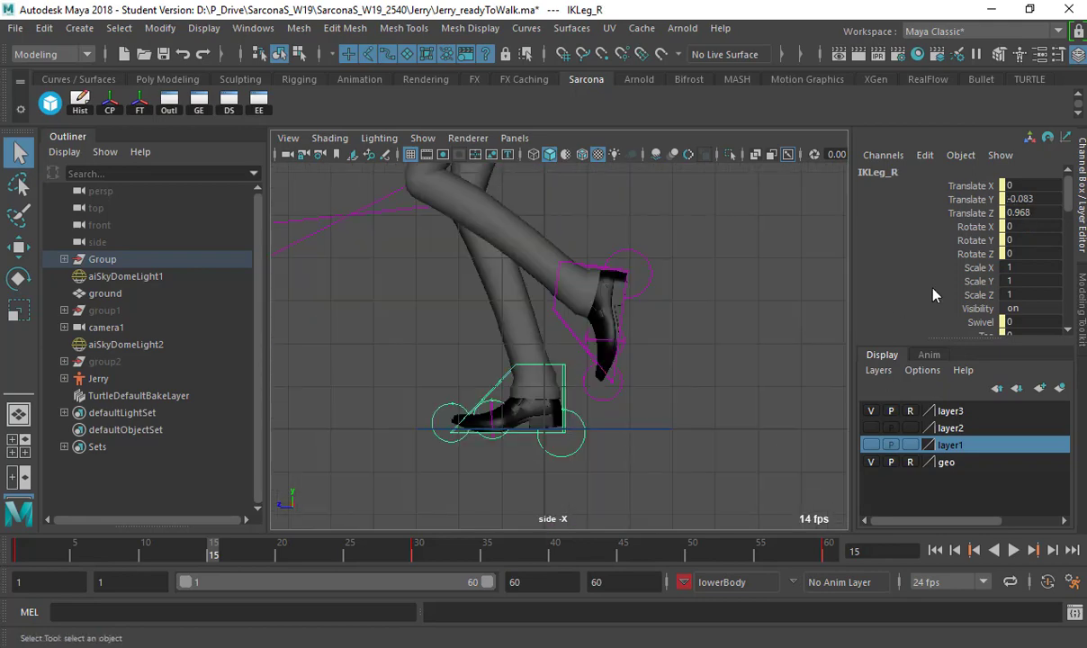
{"action": "scroll", "coordinate": [932, 295], "scroll_direction": "down", "scroll_amount": 2}
{"action": "double_click", "coordinate": [1031, 272]}
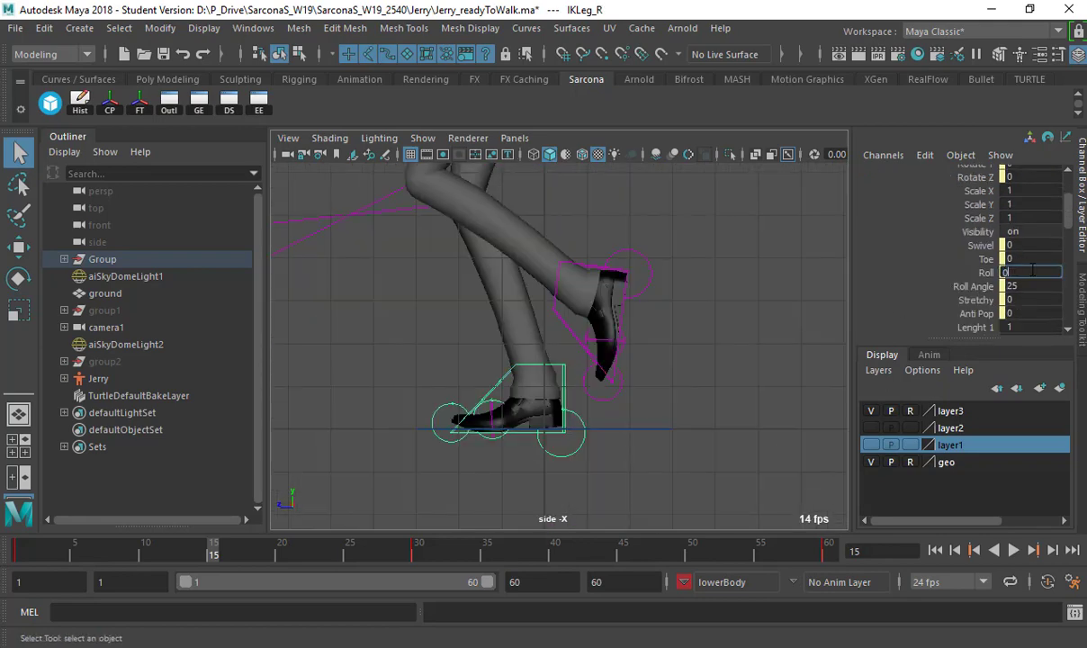
{"action": "key", "text": "Return"}
{"action": "key", "text": "f"}
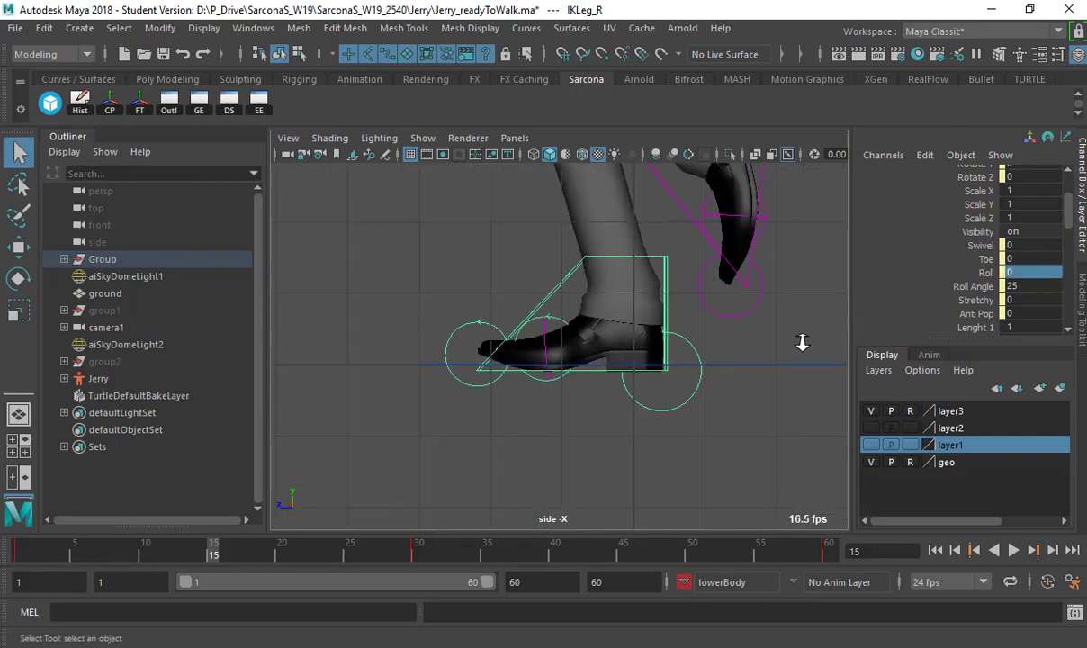
Raise IKLeg_R slightly so the sole of the supporting foot rests on the ground line
{"action": "key", "text": "w"}
{"action": "left_click_drag", "start_coordinate": [658, 242], "coordinate": [658, 229]}
{"action": "right_click_drag", "start_coordinate": [706, 315], "coordinate": [554, 349], "text": "alt"}
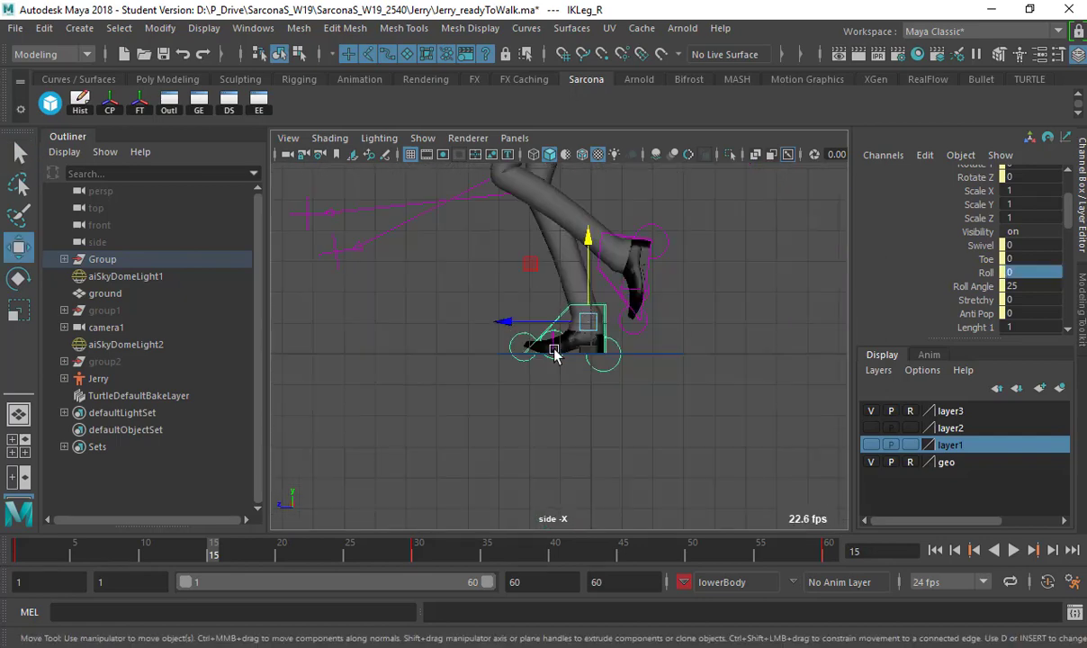
{"action": "middle_click_drag", "start_coordinate": [555, 353], "coordinate": [505, 432], "text": "alt"}
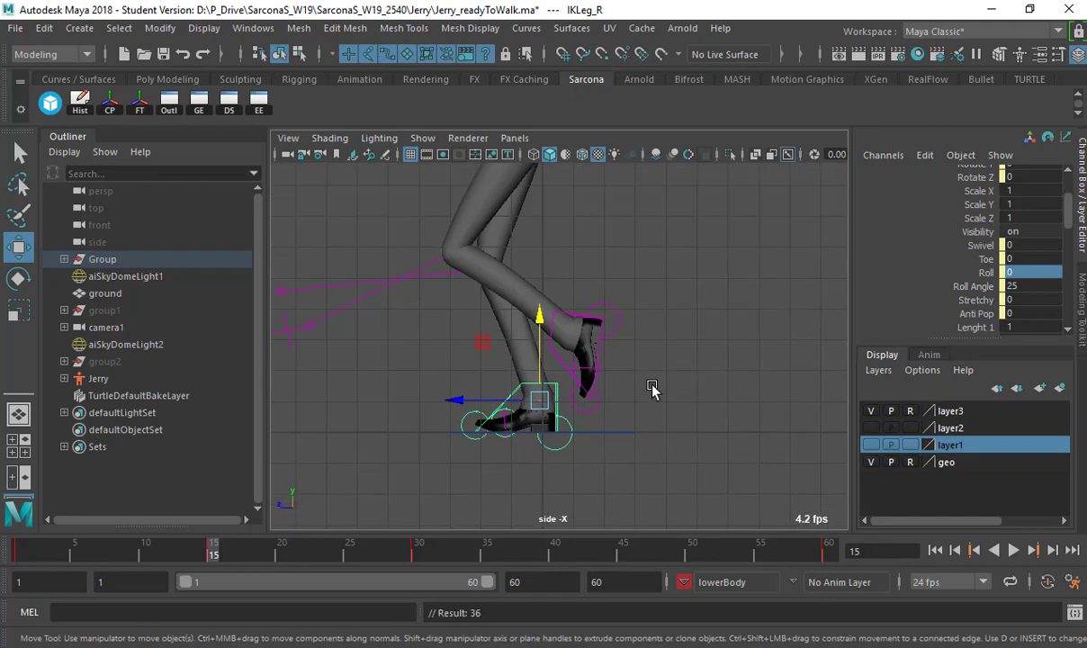
{"action": "right_click_drag", "start_coordinate": [653, 388], "coordinate": [533, 405], "text": "alt"}
{"action": "middle_click_drag", "start_coordinate": [533, 405], "coordinate": [446, 460], "text": "alt"}
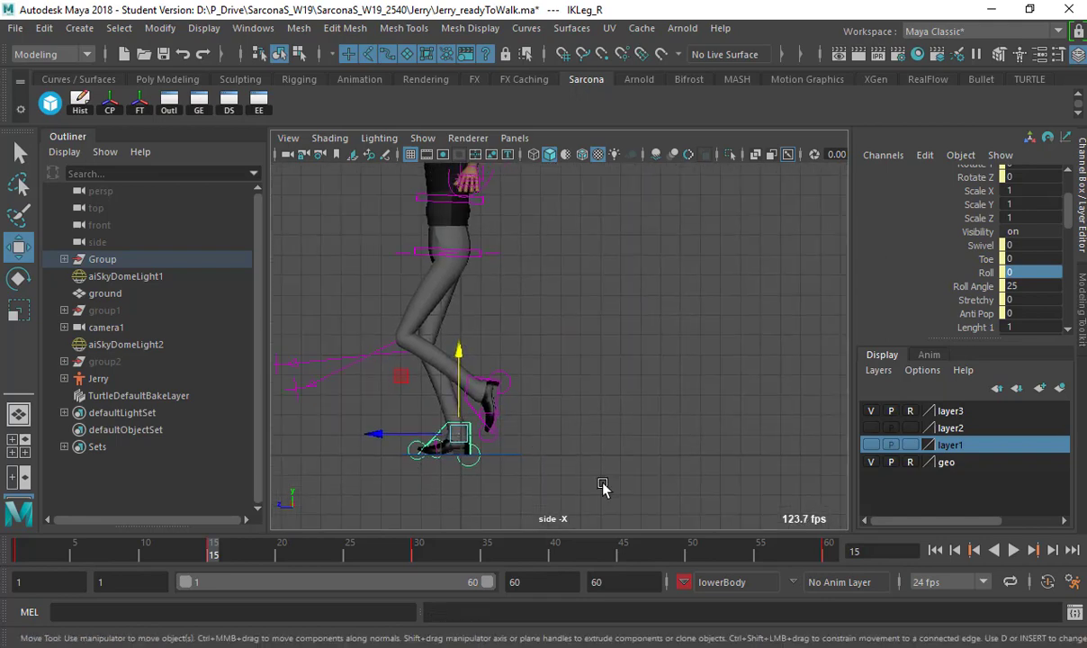
{"action": "left_click", "coordinate": [621, 556]}
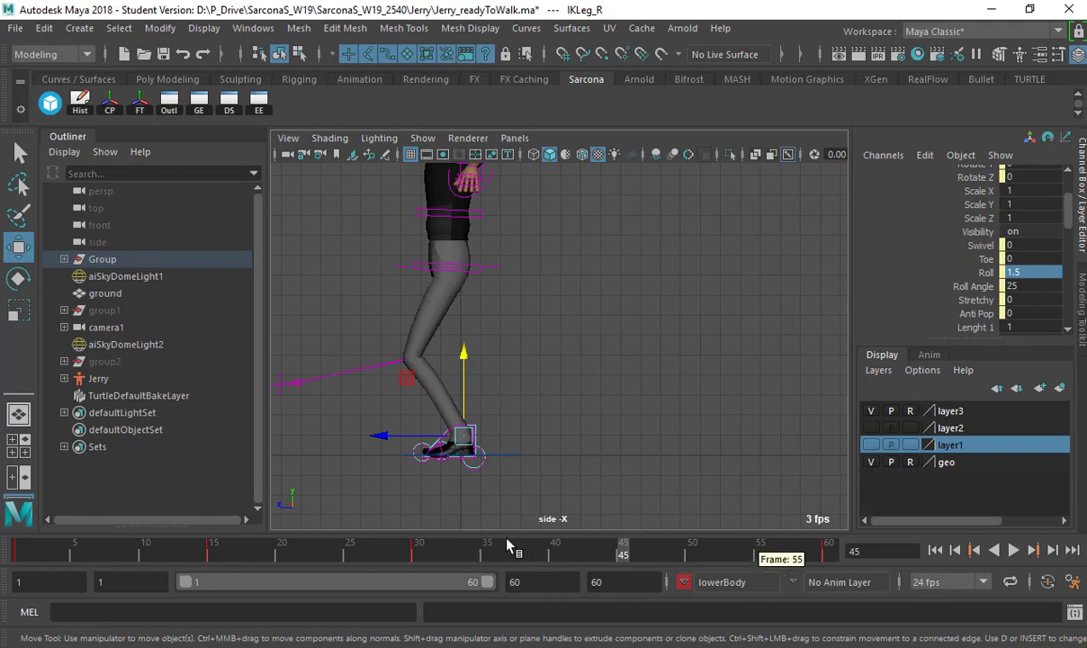
{"action": "middle_click_drag", "start_coordinate": [507, 447], "coordinate": [632, 427], "text": "alt"}
{"action": "right_click_drag", "start_coordinate": [557, 433], "coordinate": [738, 446], "text": "alt"}
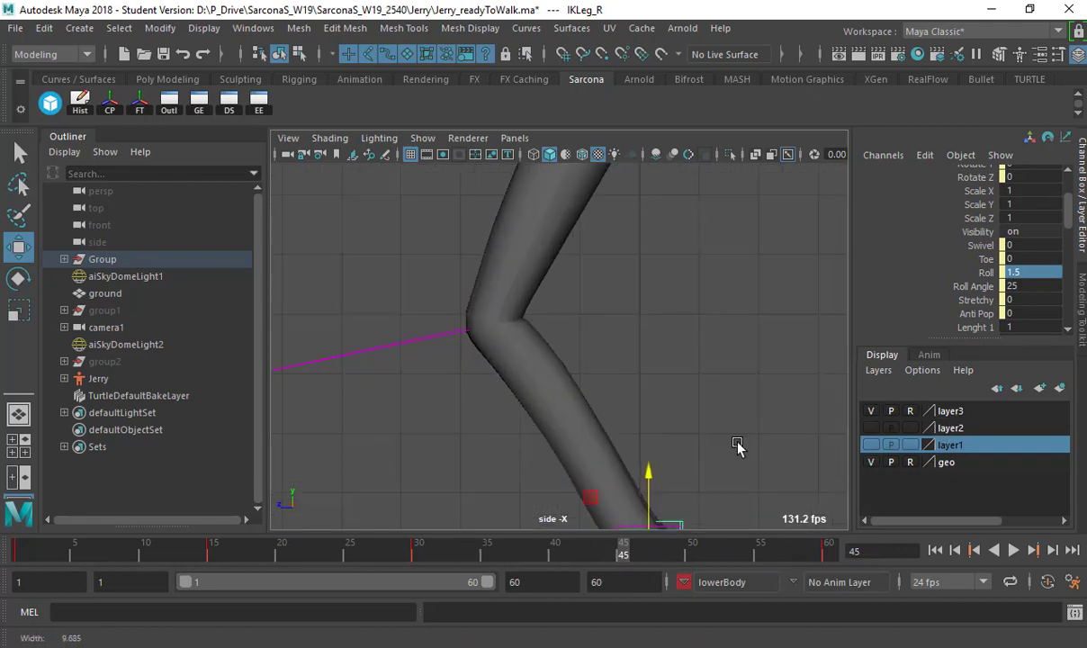
{"action": "middle_click_drag", "start_coordinate": [684, 525], "coordinate": [534, 339], "text": "alt"}
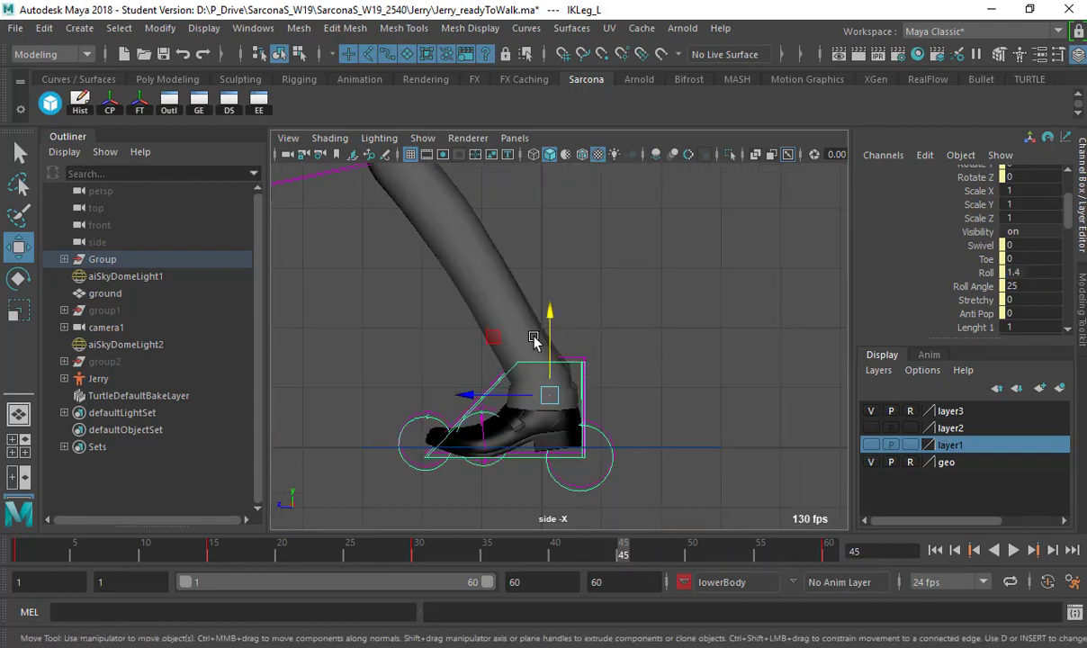
{"action": "left_click_drag", "start_coordinate": [549, 340], "coordinate": [558, 142]}
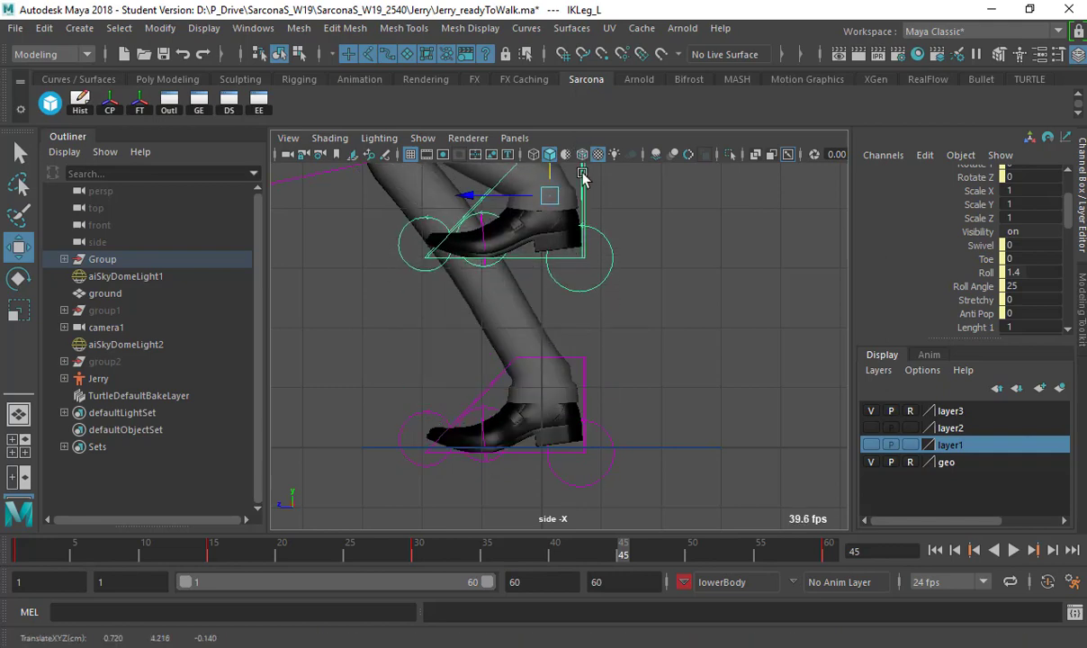
{"action": "middle_click_drag", "start_coordinate": [604, 269], "coordinate": [638, 415], "text": "alt"}
{"action": "right_click_drag", "start_coordinate": [638, 415], "coordinate": [441, 350], "text": "alt"}
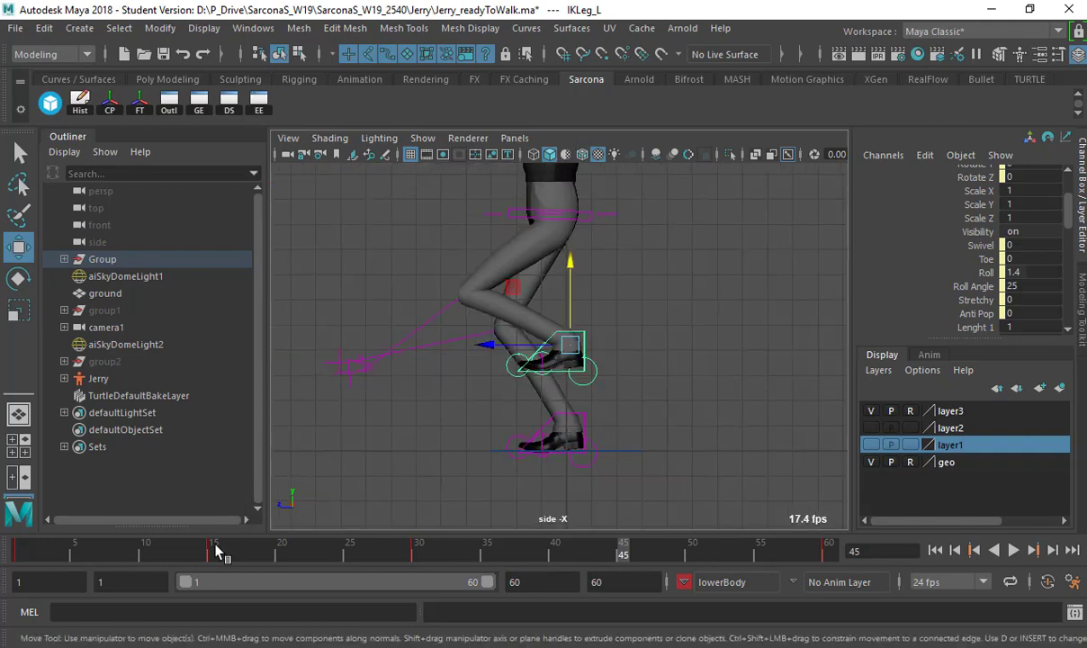
{"action": "key", "text": "alt+v"}
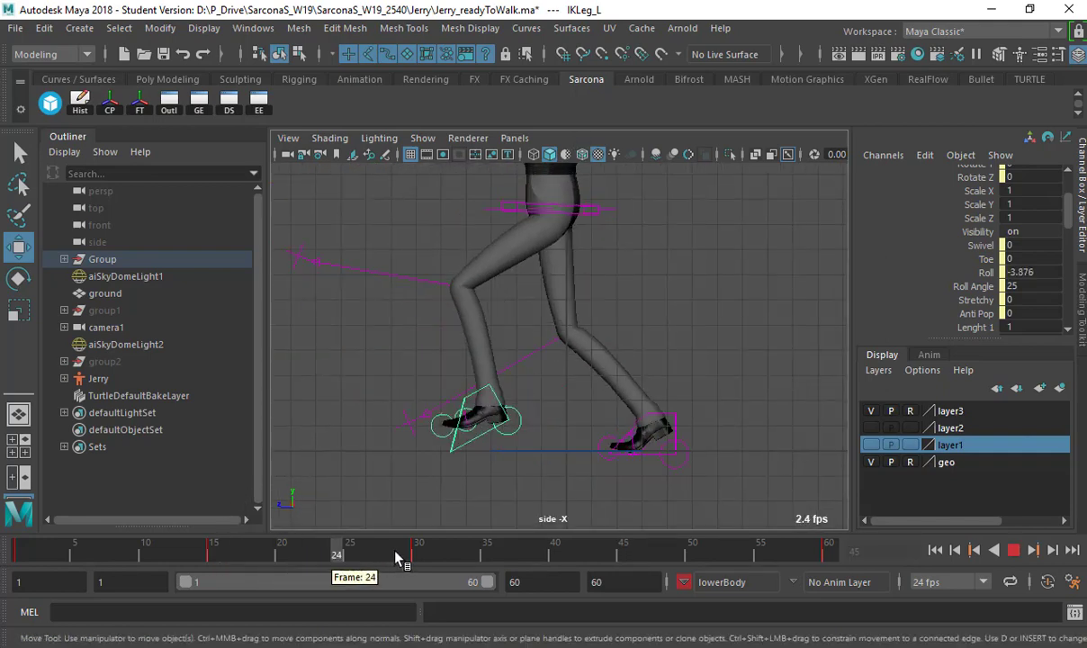
{"action": "key", "text": "alt+v"}
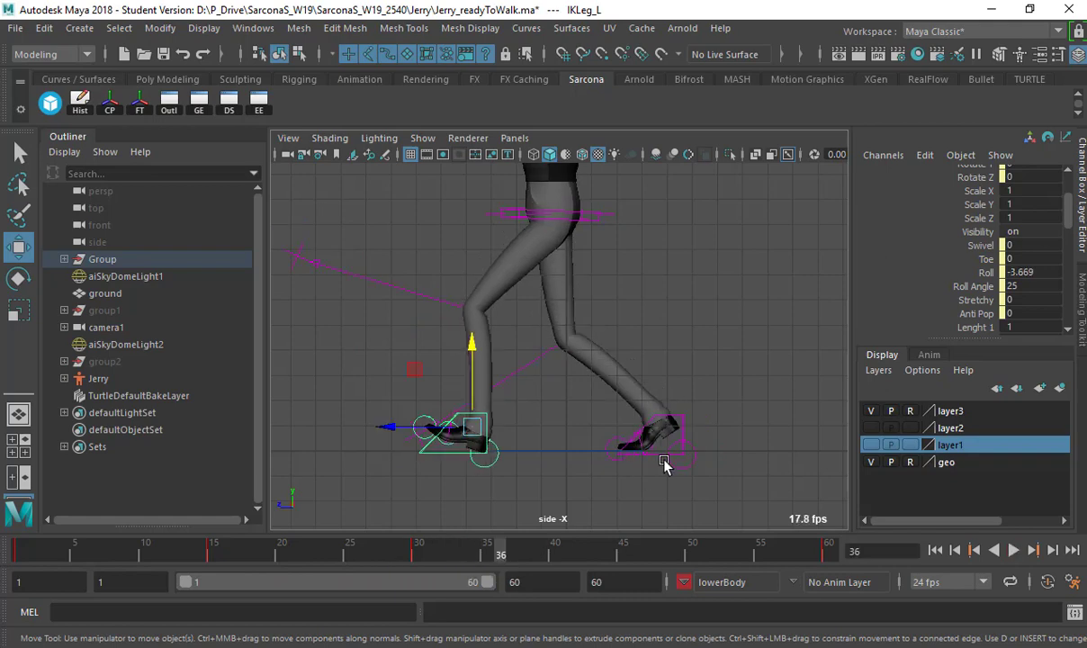
At frame 45, raise IKLeg_R off the ground to a height of about 3.98 cm
{"action": "left_click", "coordinate": [686, 420]}
{"action": "key", "text": "alt+v"}
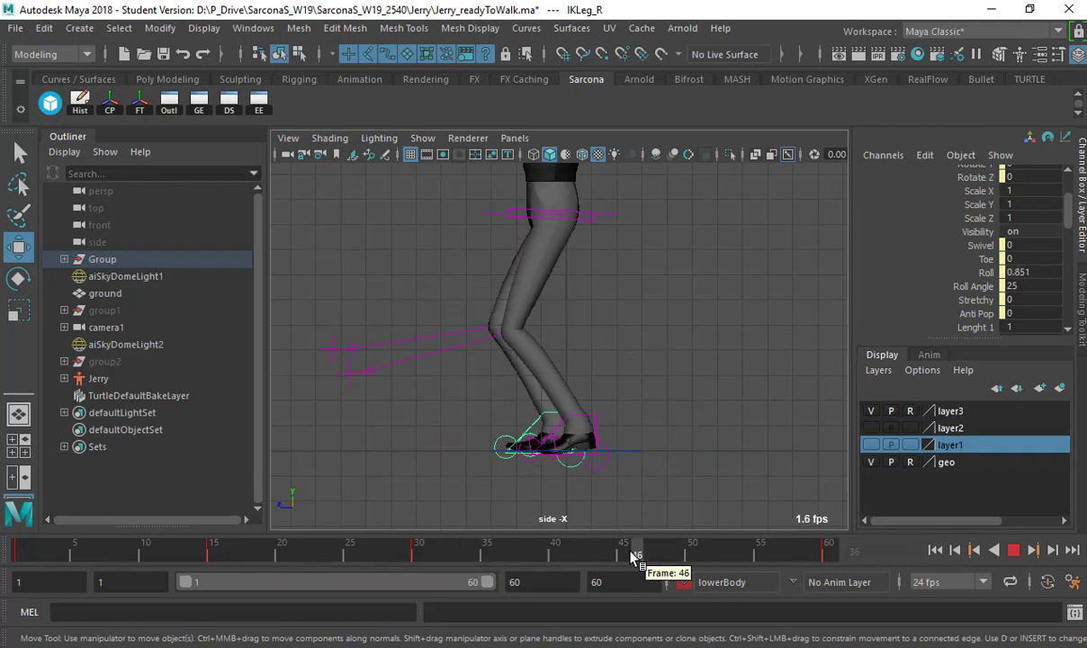
{"action": "key", "text": "alt+v"}
{"action": "left_click_drag", "start_coordinate": [572, 369], "coordinate": [573, 299]}
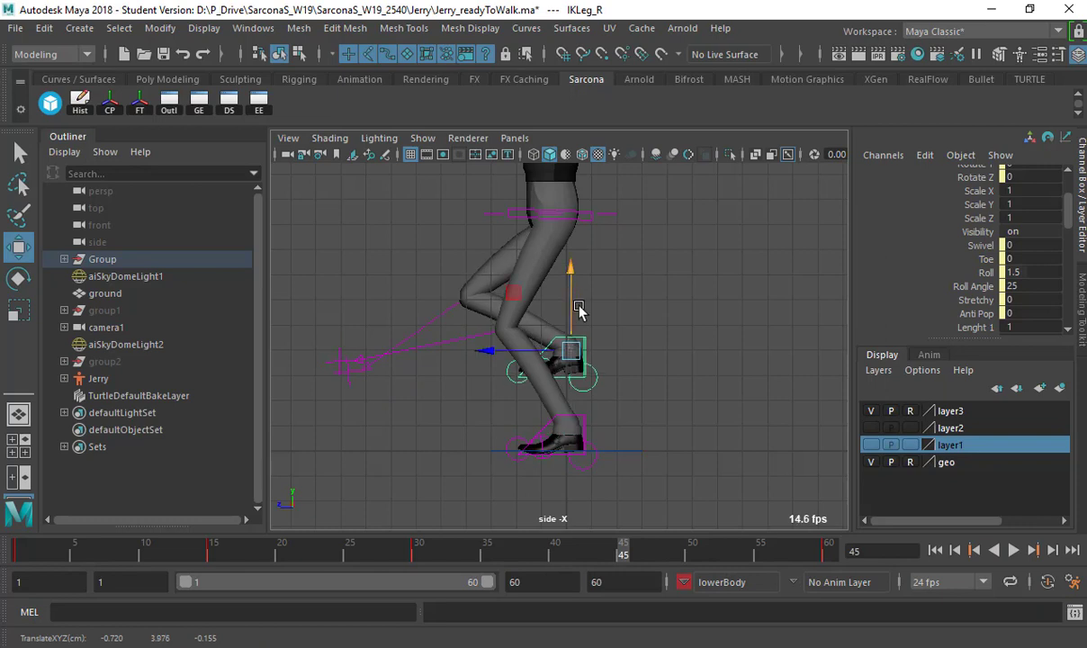
Set IKLeg_R's Roll to 0 and rotate the lifted foot so its toe points down
{"action": "key", "text": "e"}
{"action": "key", "text": "Return"}
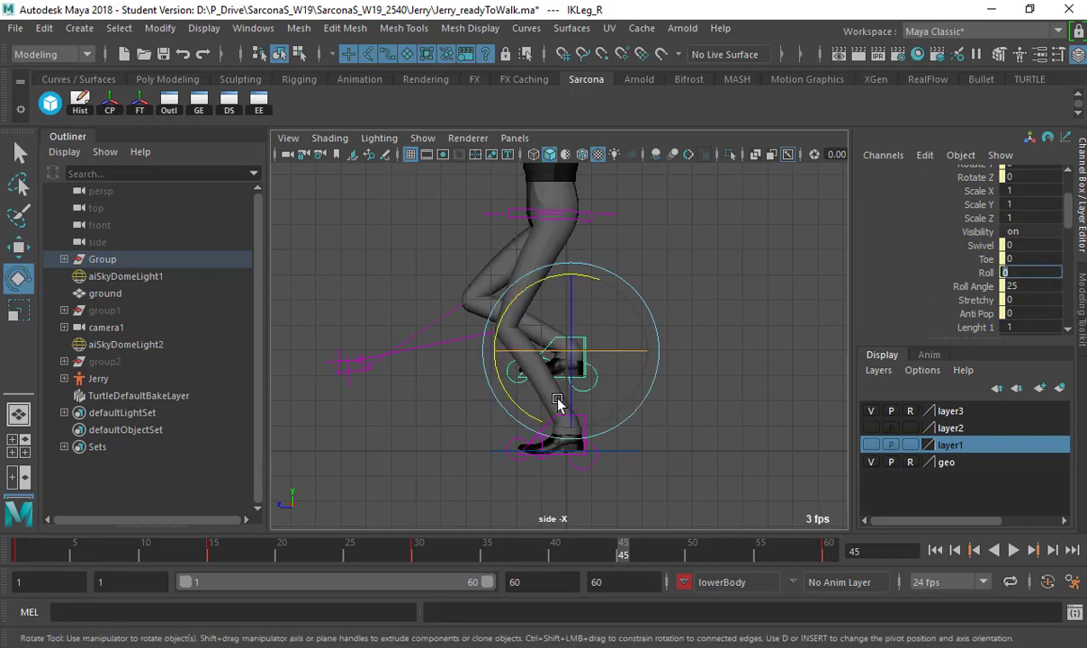
{"action": "left_click_drag", "start_coordinate": [592, 282], "coordinate": [550, 349]}
Raise RootX_M to a height of about 10.24 cm to straighten the supporting leg
{"action": "key", "text": "w"}
{"action": "left_click_drag", "start_coordinate": [610, 216], "coordinate": [551, 168]}
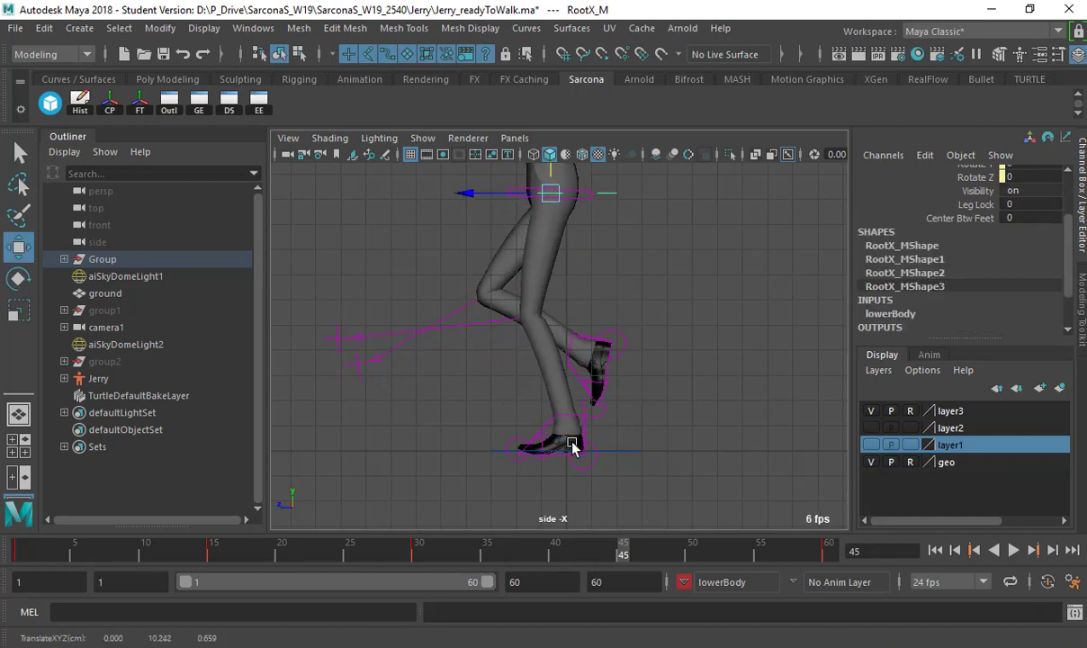
Set IKLeg_L's Roll to 0 and raise it to about 1 cm so the foot sits on the ground line
{"action": "right_click_drag", "start_coordinate": [573, 444], "coordinate": [645, 483], "text": "alt"}
{"action": "middle_click_drag", "start_coordinate": [645, 483], "coordinate": [631, 304], "text": "alt"}
{"action": "left_click", "coordinate": [590, 308]}
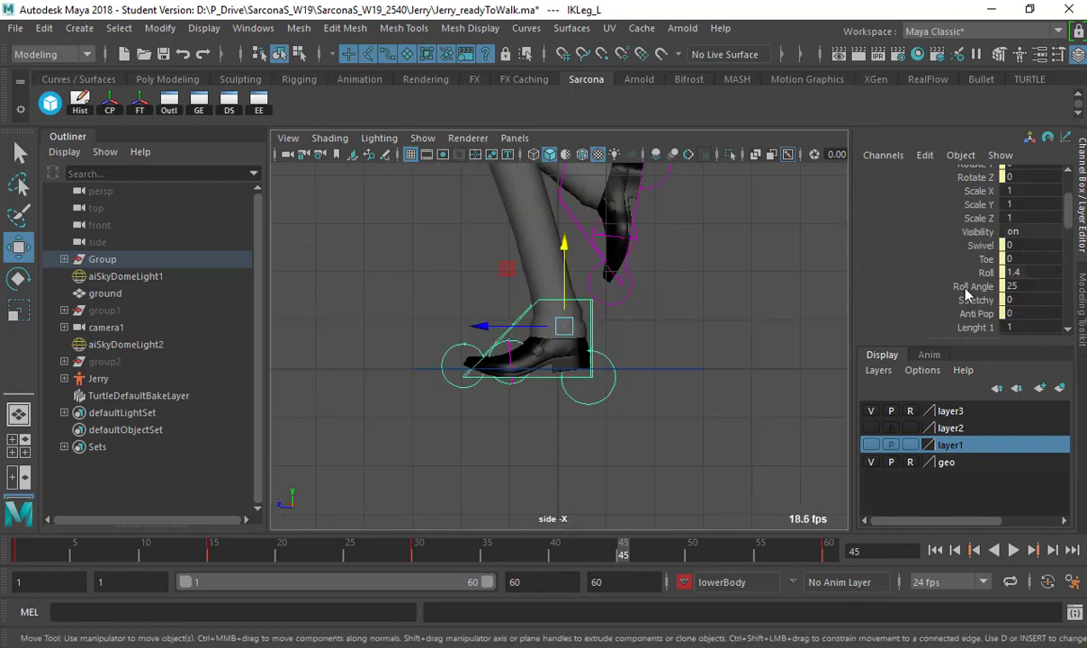
{"action": "left_click", "coordinate": [1033, 272]}
{"action": "type", "text": "0"}
{"action": "key", "text": "Return"}
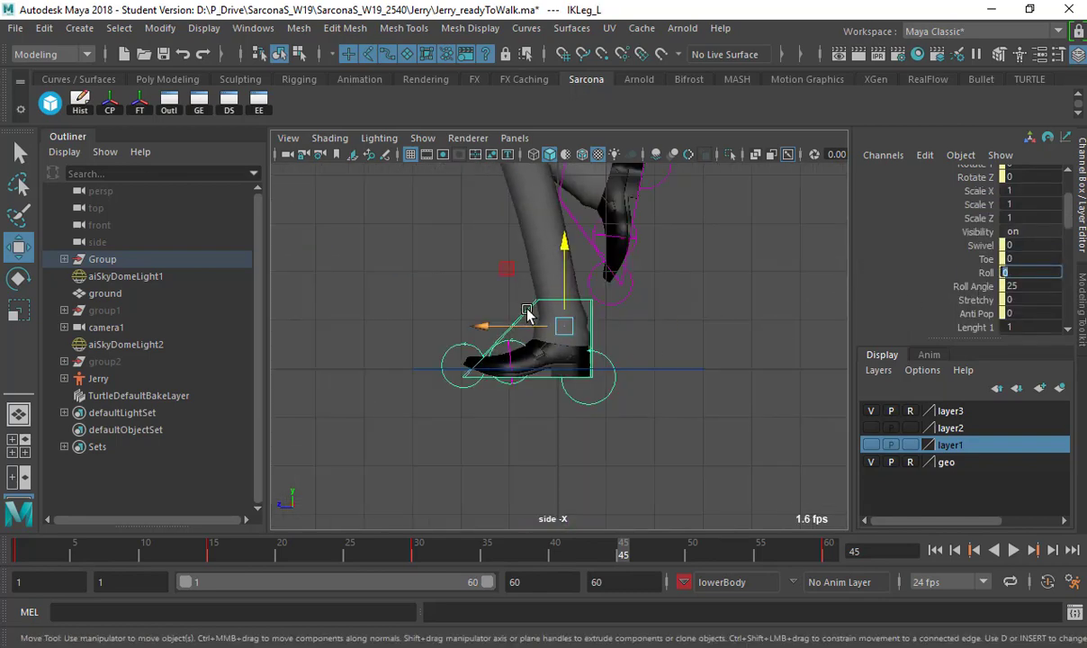
{"action": "left_click_drag", "start_coordinate": [566, 289], "coordinate": [565, 278]}
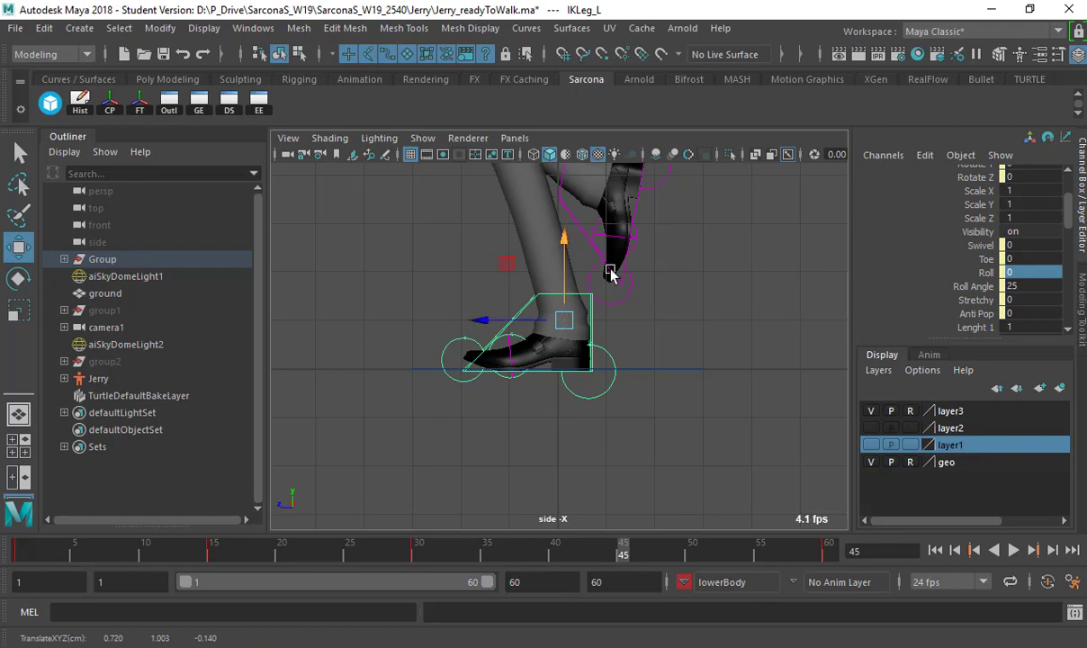
Nudge RootX_M up slightly to finish the frame 45 passing pose and clear the selection
{"action": "middle_click_drag", "start_coordinate": [607, 268], "coordinate": [590, 416], "text": "alt"}
{"action": "right_click_drag", "start_coordinate": [574, 403], "coordinate": [529, 401], "text": "alt"}
{"action": "middle_click_drag", "start_coordinate": [570, 177], "coordinate": [565, 297], "text": "alt"}
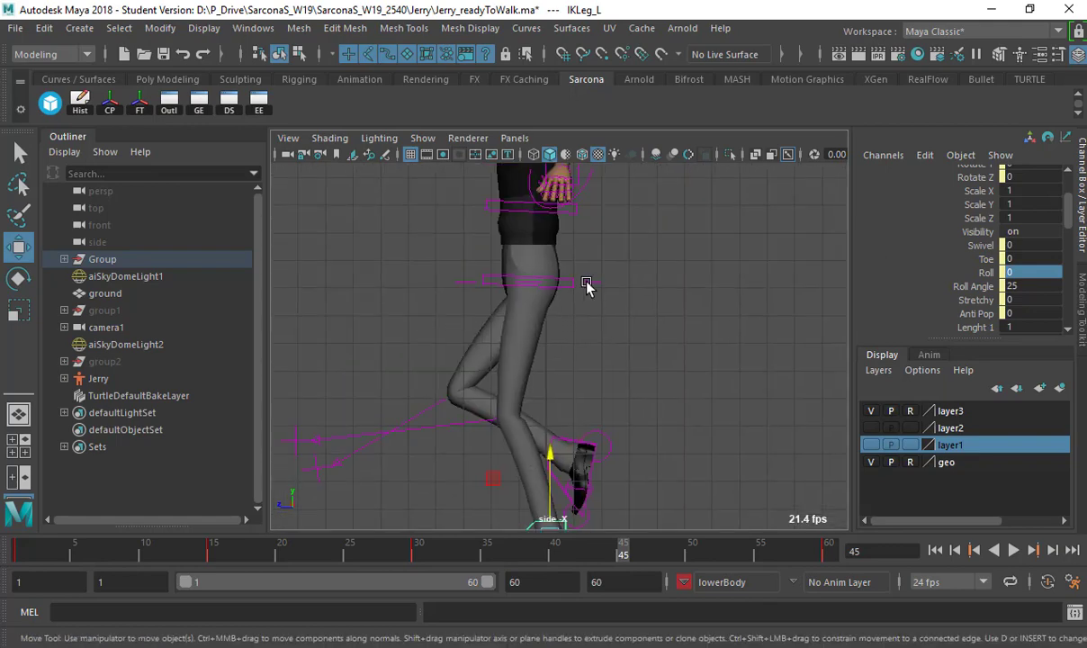
{"action": "left_click", "coordinate": [587, 282]}
{"action": "right_click_drag", "start_coordinate": [577, 279], "coordinate": [539, 269], "text": "alt"}
{"action": "left_click_drag", "start_coordinate": [533, 250], "coordinate": [534, 248]}
{"action": "right_click_drag", "start_coordinate": [595, 332], "coordinate": [582, 362], "text": "alt"}
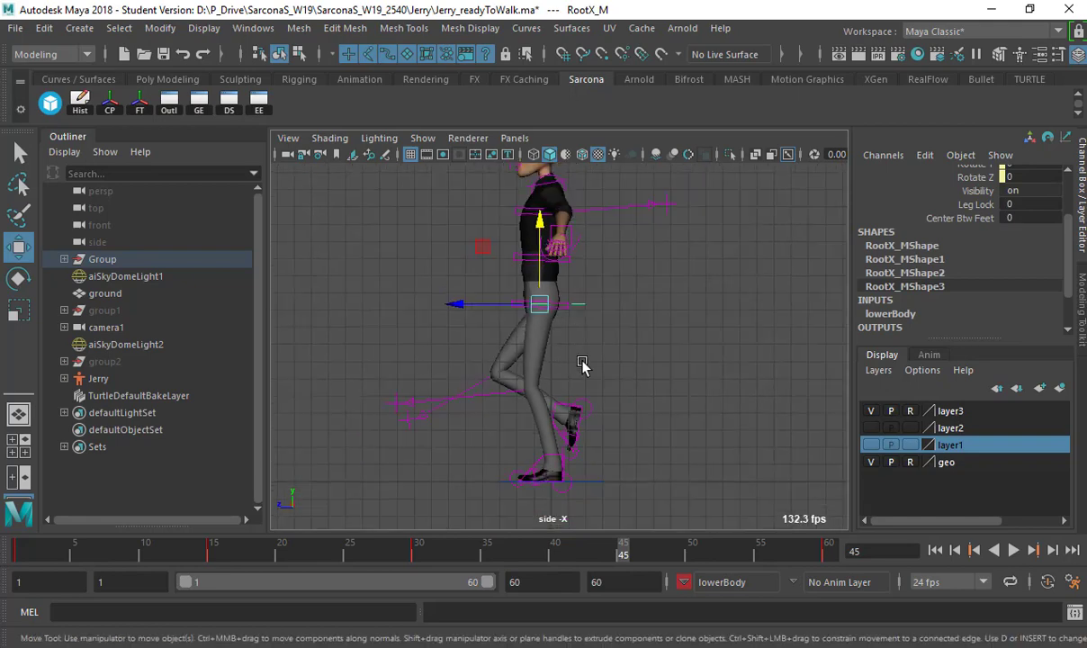
{"action": "left_click", "coordinate": [643, 376]}
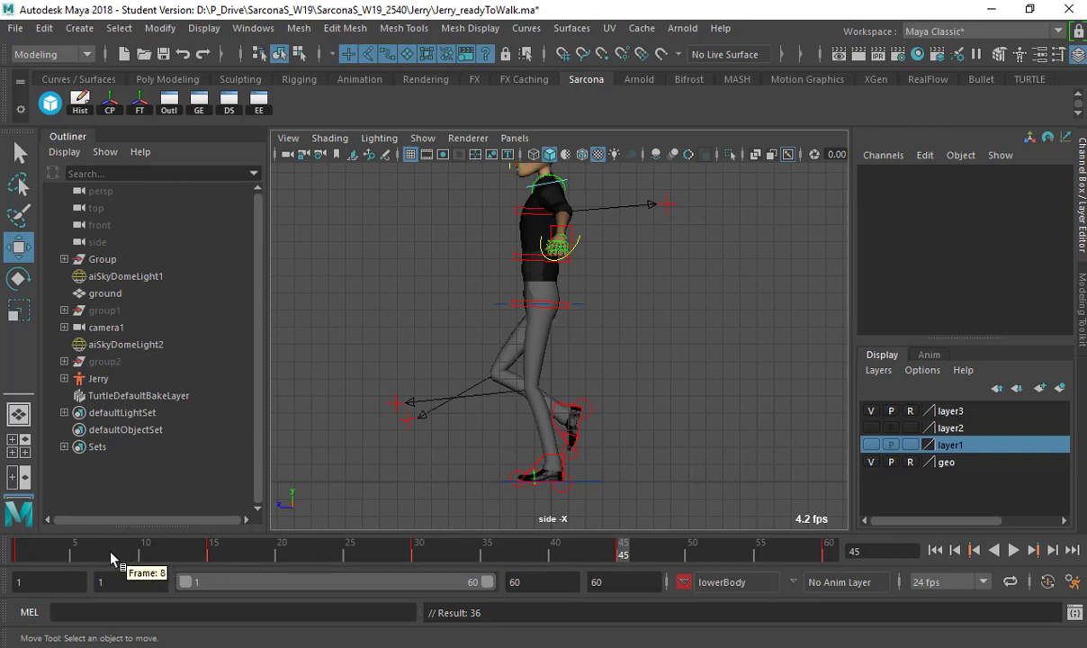
Scrub the walk and compare its opening frames with the contact and recoil poses in the browser's walk cycle reference
{"action": "key", "text": "alt+v"}
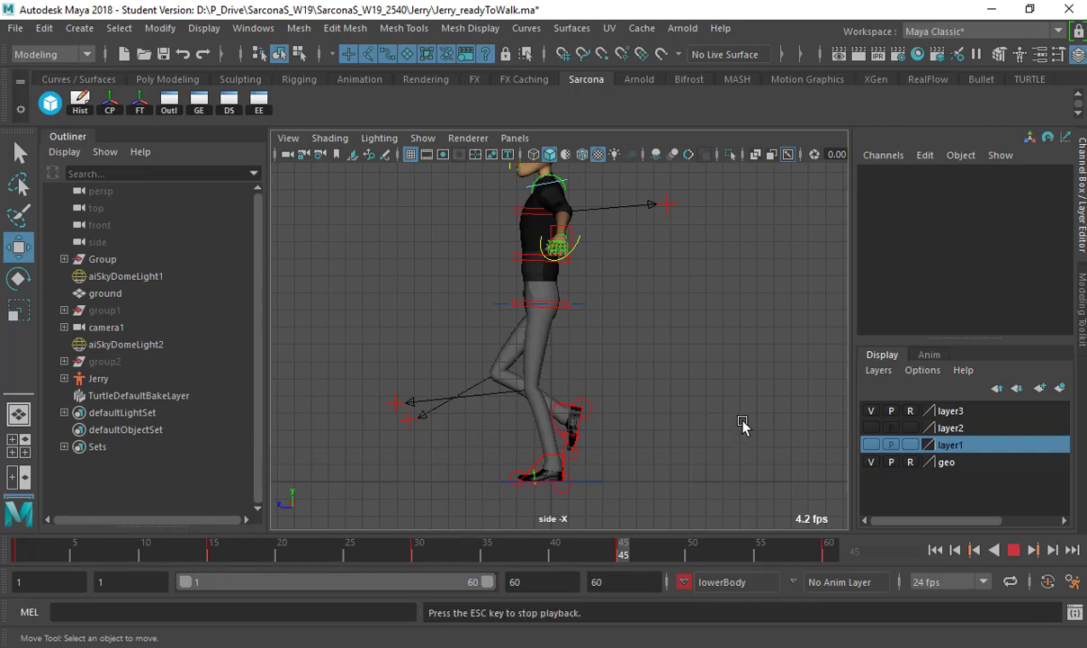
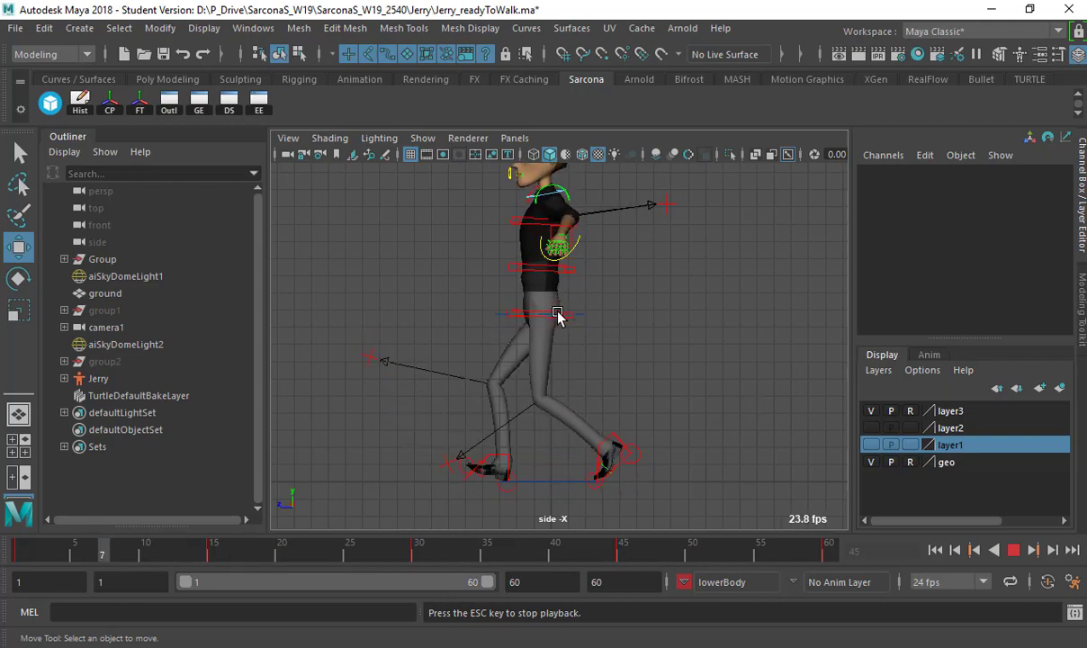
{"action": "key", "text": "alt+Tab"}
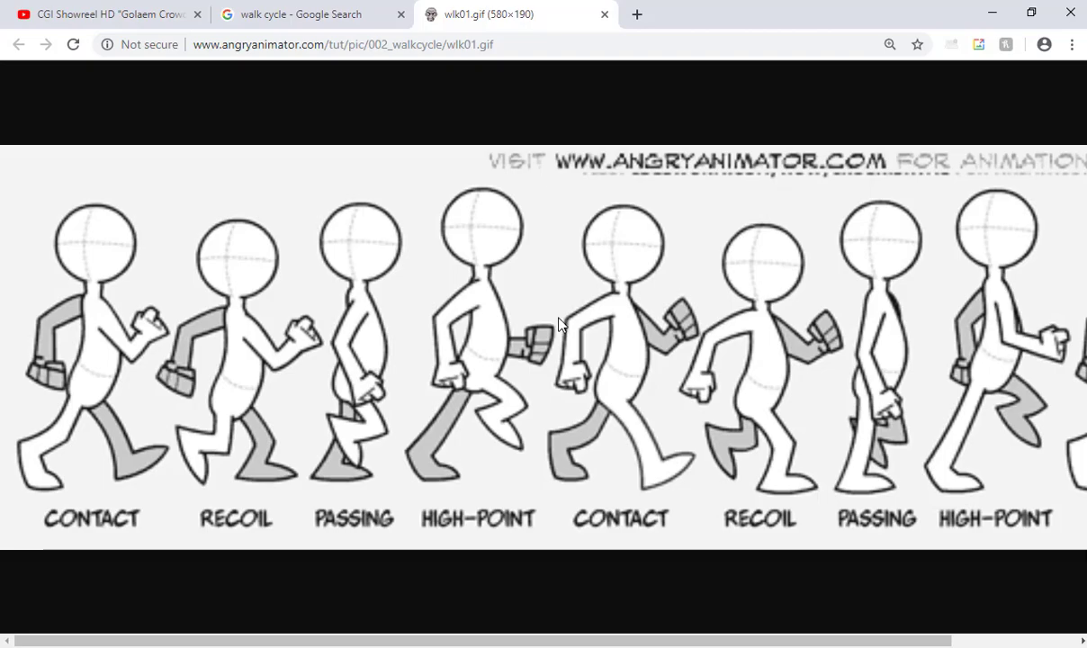
{"action": "key", "text": "alt+Tab"}
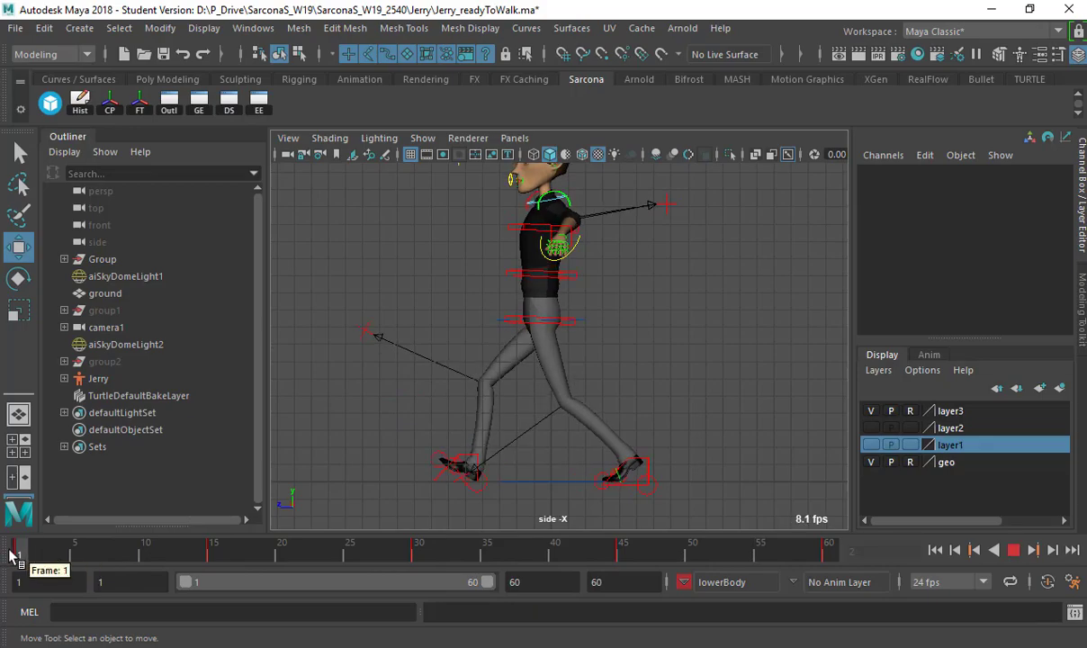
{"action": "key", "text": "alt+Tab"}
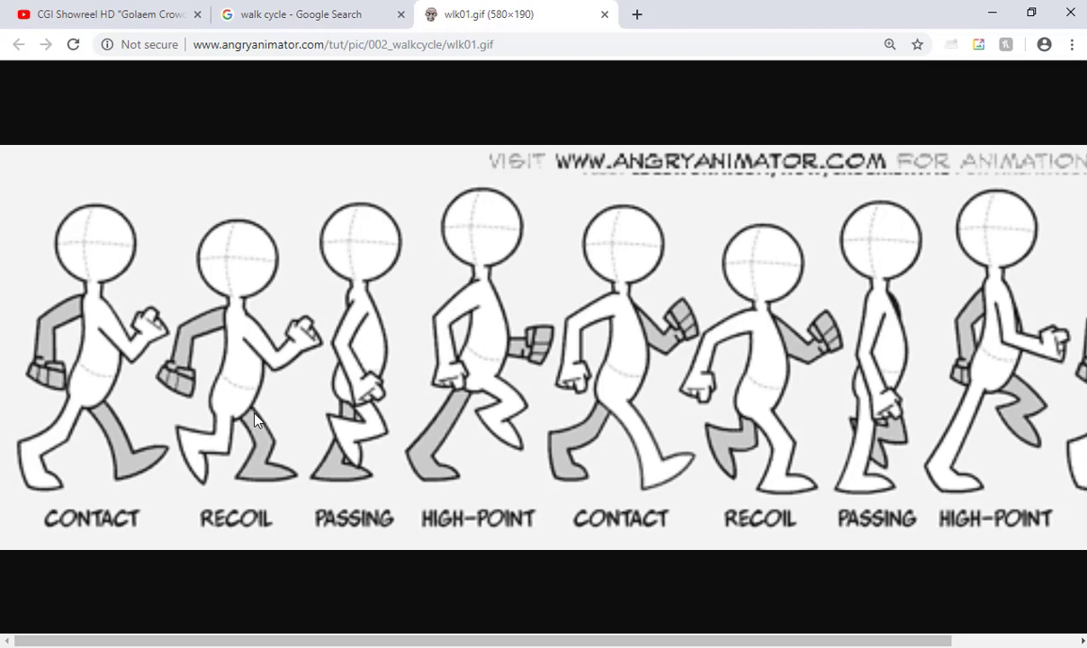
{"action": "key", "text": "alt+Tab"}
At frame 8, set IKLeg_R's Roll to 0 and lower RootX_M to a height of about 9.16 cm for the recoil pose
{"action": "left_click_drag", "start_coordinate": [57, 552], "coordinate": [123, 559]}
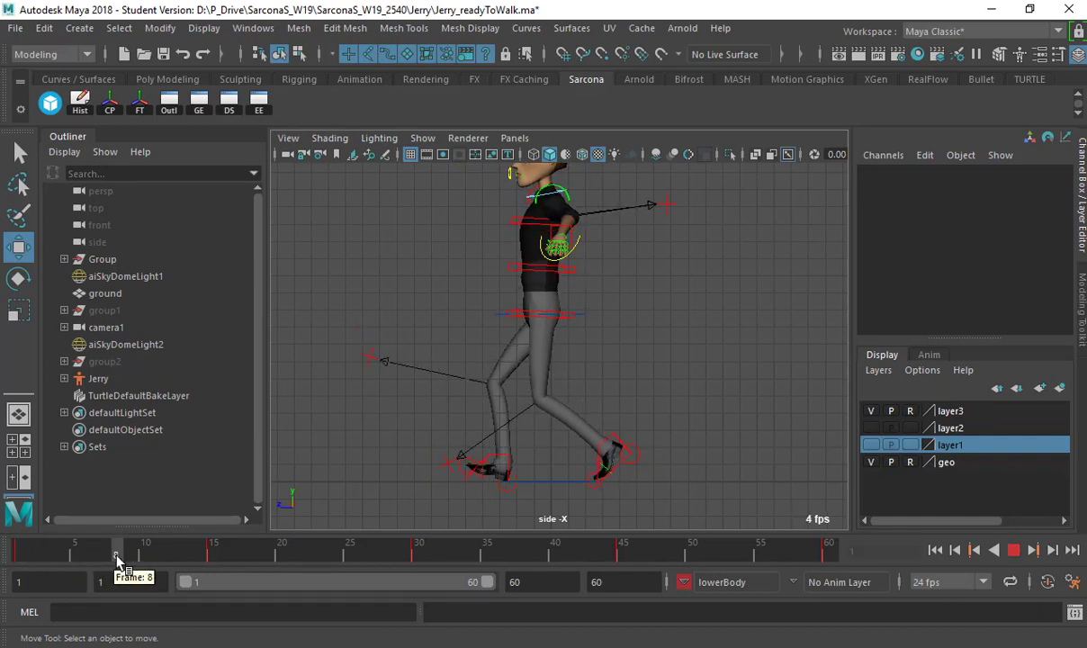
{"action": "left_click", "coordinate": [486, 460]}
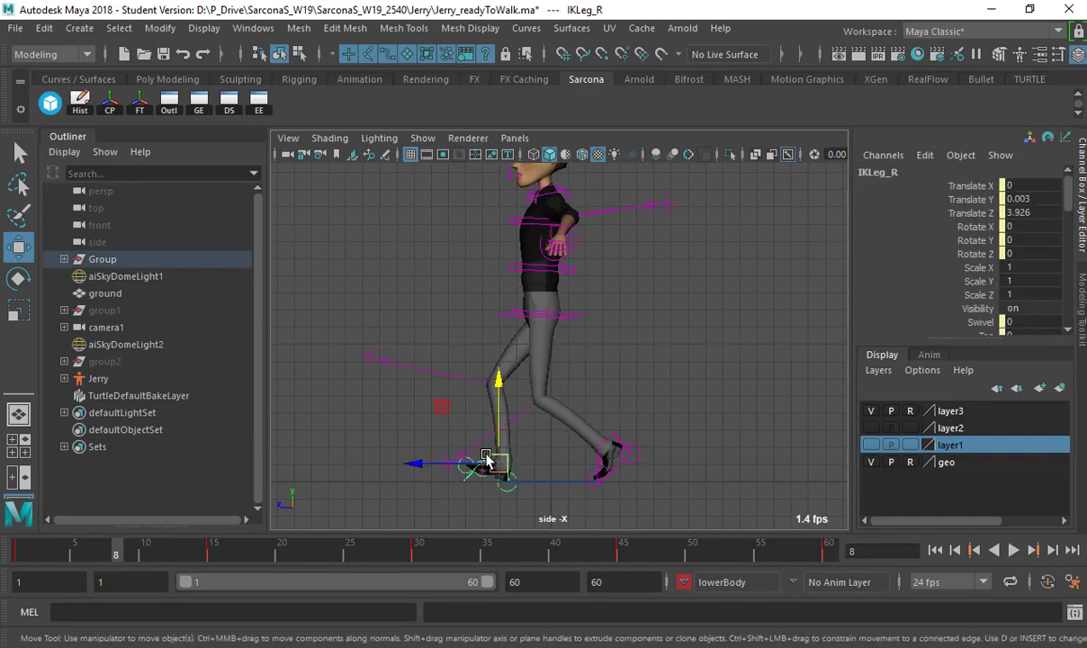
{"action": "scroll", "coordinate": [1010, 282], "scroll_direction": "down", "scroll_amount": 1}
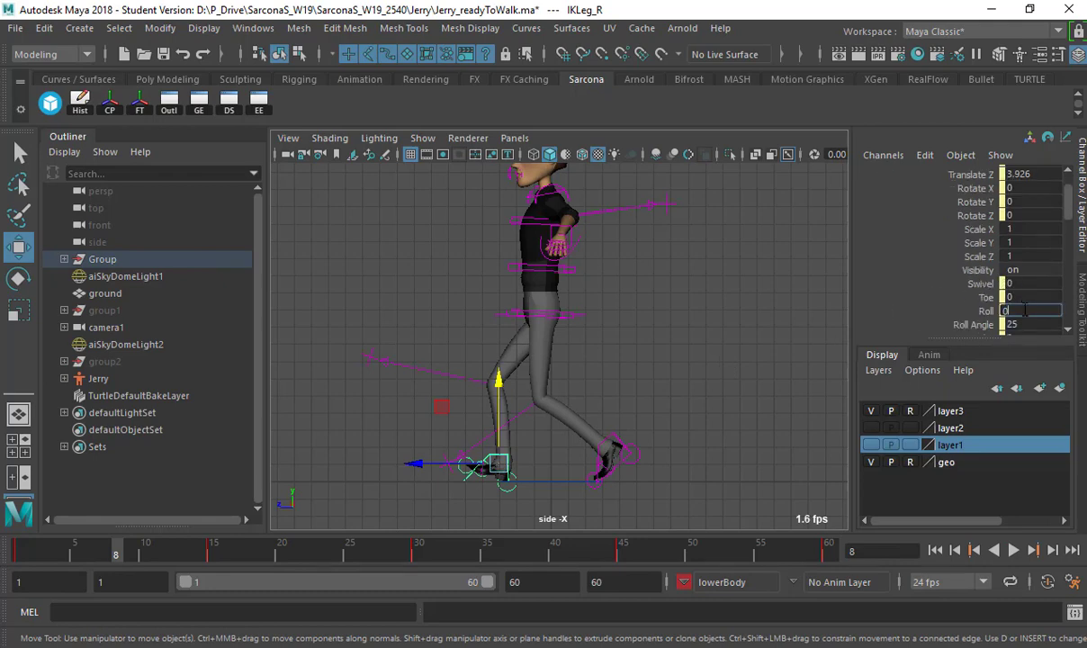
{"action": "key", "text": "Return"}
{"action": "left_click", "coordinate": [551, 315]}
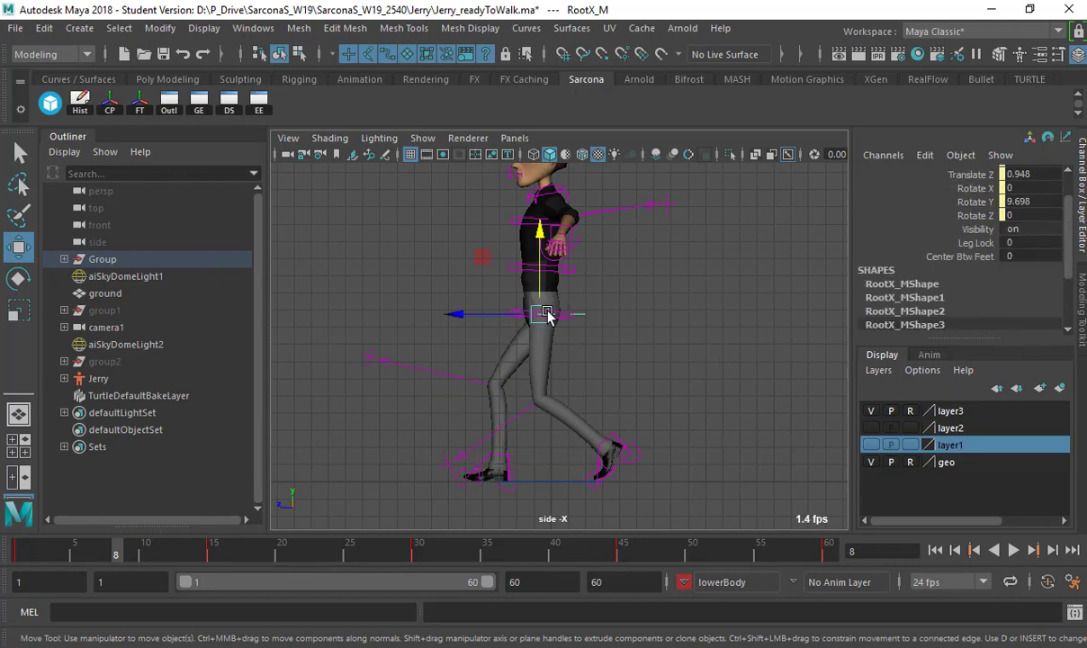
{"action": "left_click_drag", "start_coordinate": [541, 293], "coordinate": [541, 304]}
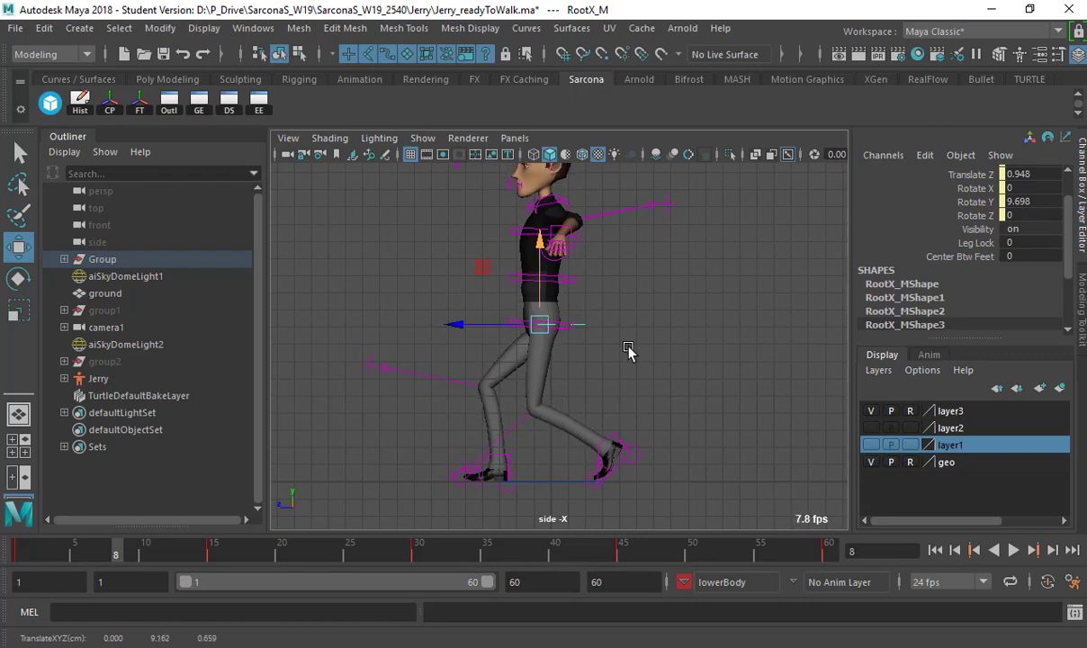
Check the recoil pose in the browser reference and, back in Maya, set the rear foot IKLeg_L's Roll to 0
{"action": "left_click", "coordinate": [618, 436]}
{"action": "key", "text": "alt+Tab"}
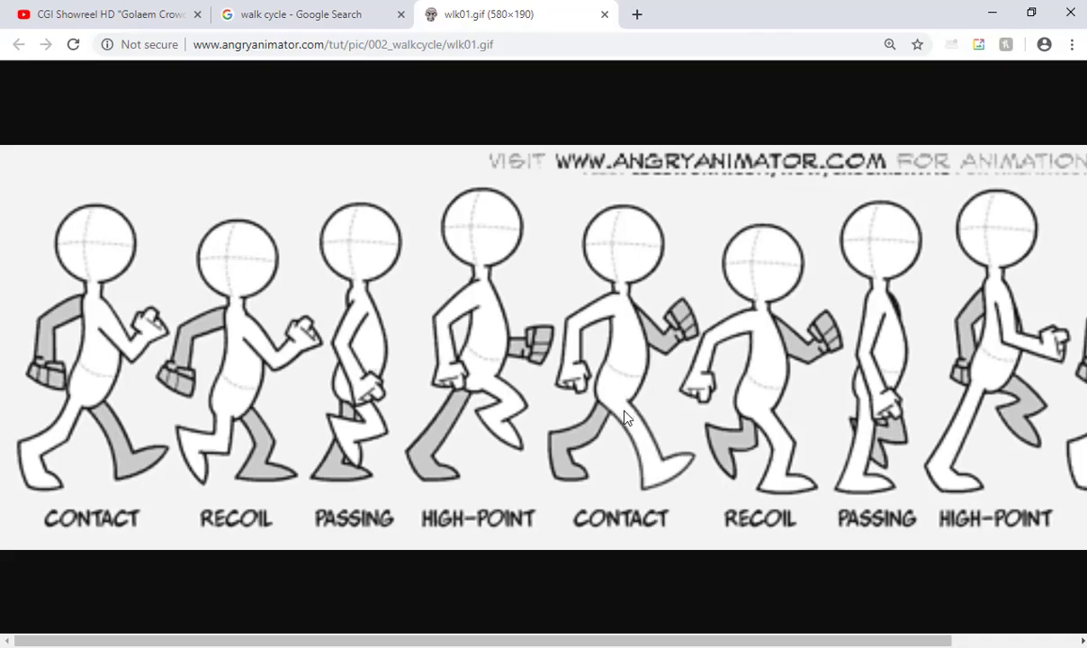
{"action": "key", "text": "alt+Tab"}
{"action": "double_click", "coordinate": [1023, 310]}
{"action": "type", "text": "0"}
{"action": "key", "text": "Return"}
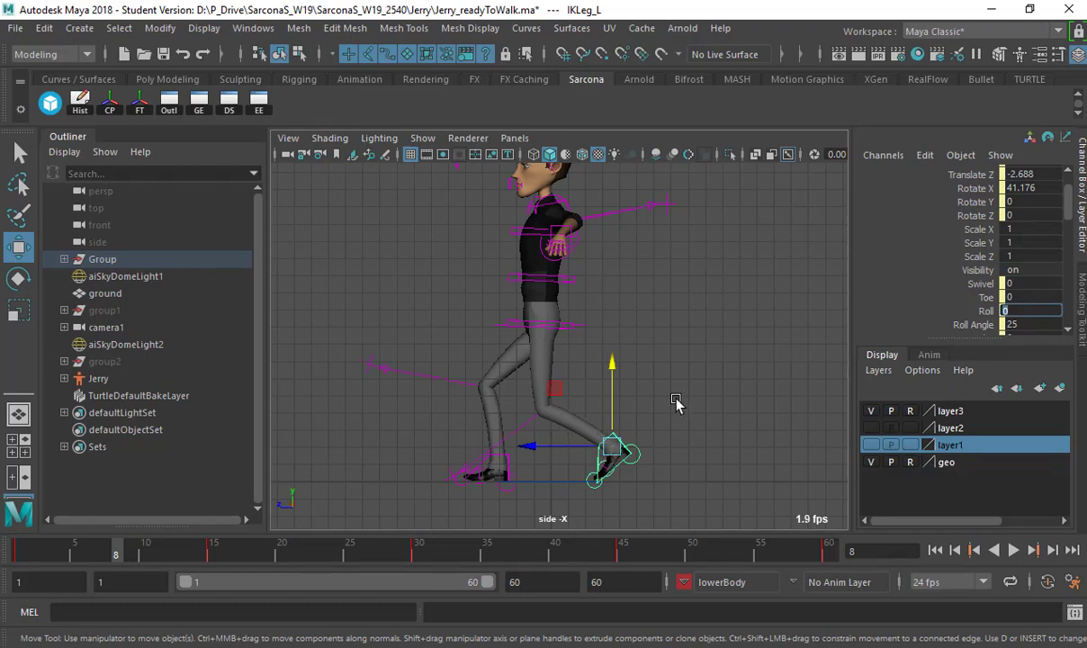
Check the rear foot against the browser reference and, back in Maya, key the recoil pose at frame 8
{"action": "key", "text": "e"}
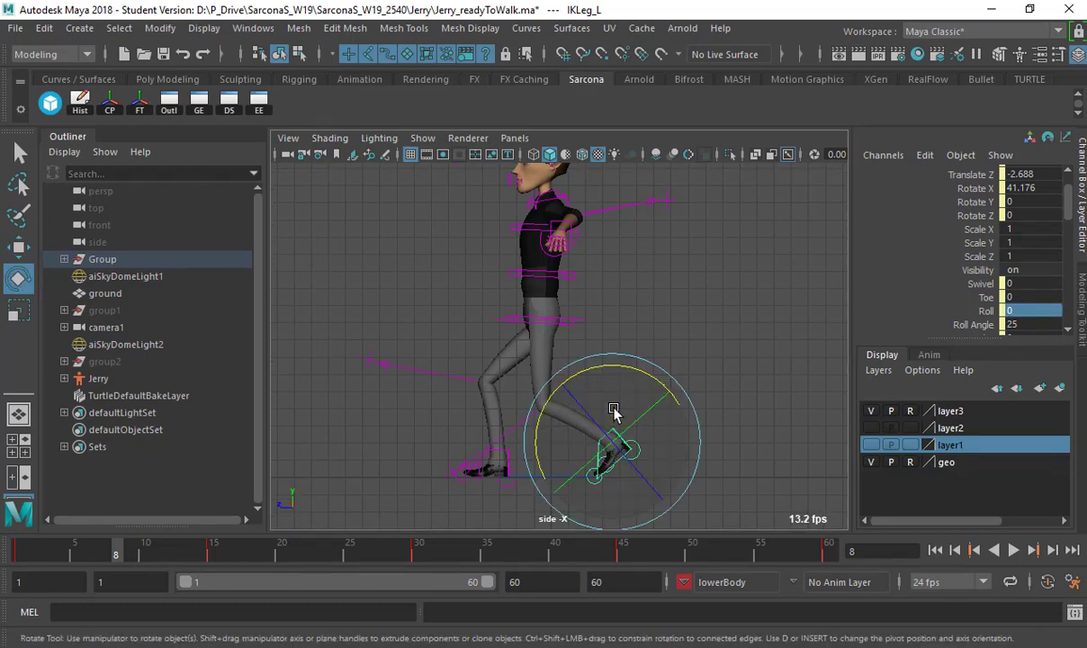
{"action": "key", "text": "alt+Tab"}
{"action": "key", "text": "alt+Tab"}
{"action": "right_click_drag", "start_coordinate": [611, 433], "coordinate": [688, 448], "text": "alt"}
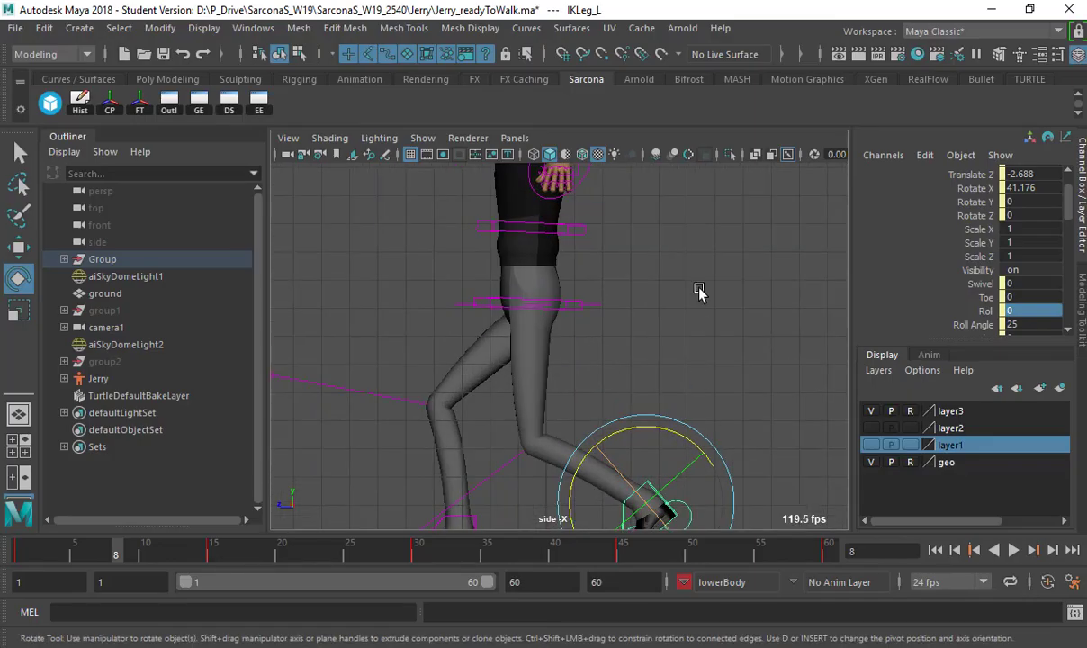
{"action": "middle_click_drag", "start_coordinate": [706, 452], "coordinate": [701, 293], "text": "alt"}
{"action": "right_click_drag", "start_coordinate": [798, 315], "coordinate": [606, 322], "text": "alt"}
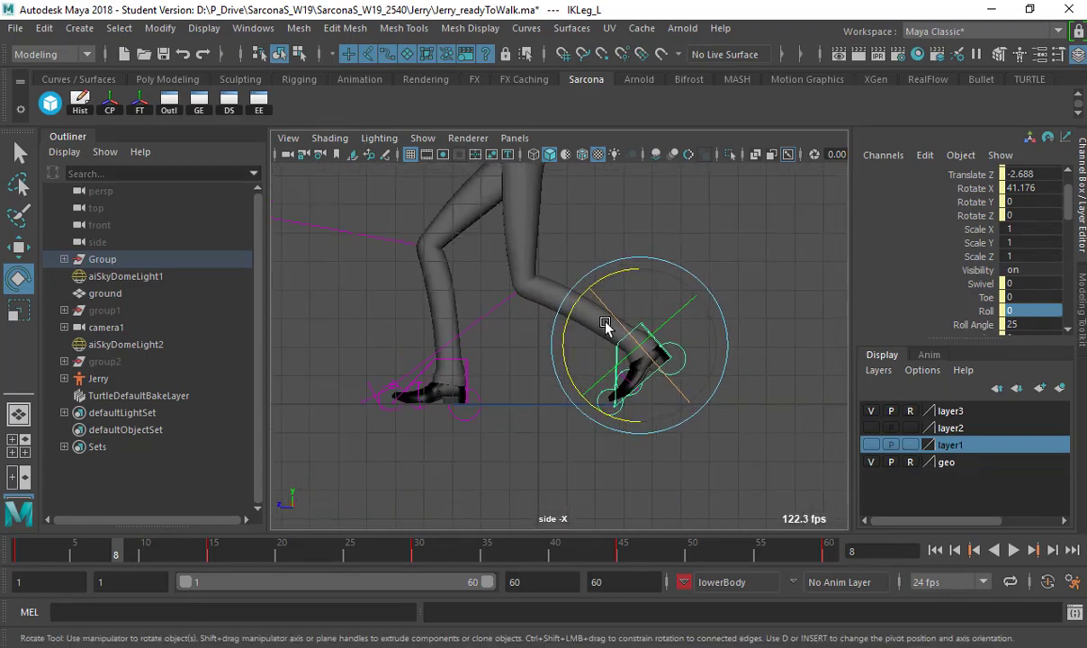
{"action": "key", "text": "s"}
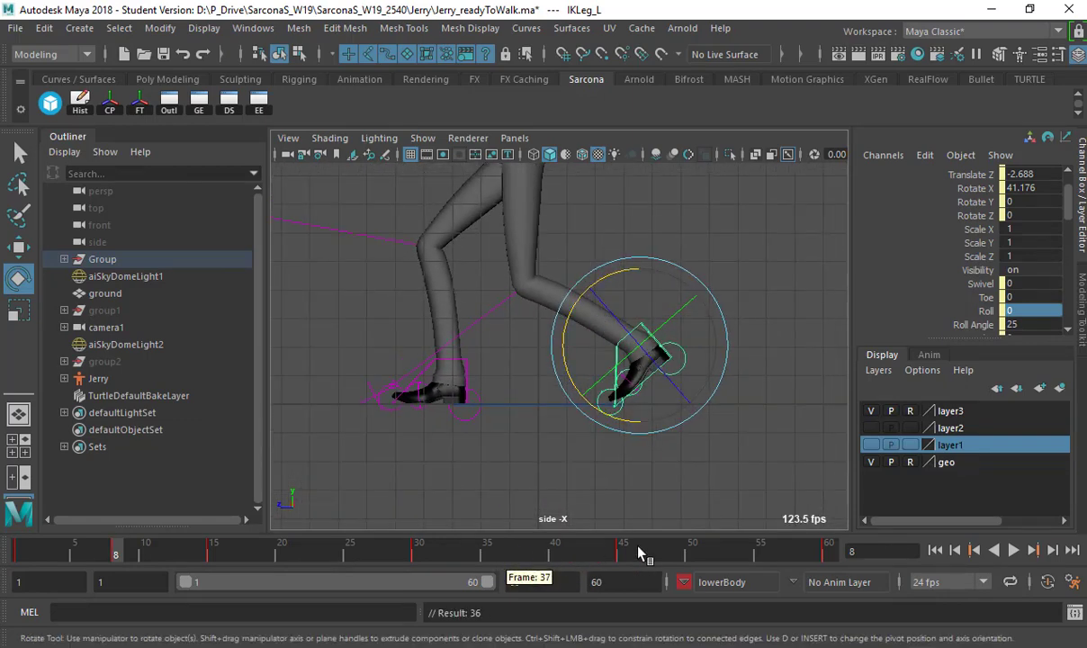
At frame 38, set the Roll of both IKLeg_L and IKLeg_R to 0 for the opposite recoil pose
{"action": "left_click", "coordinate": [513, 556]}
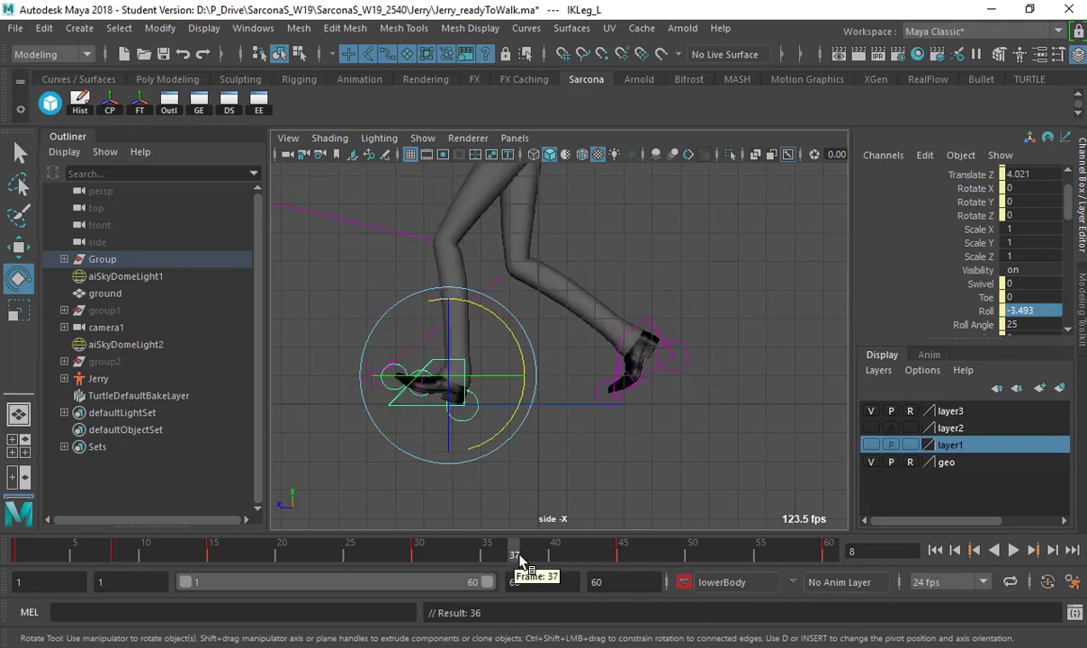
{"action": "left_click", "coordinate": [527, 556]}
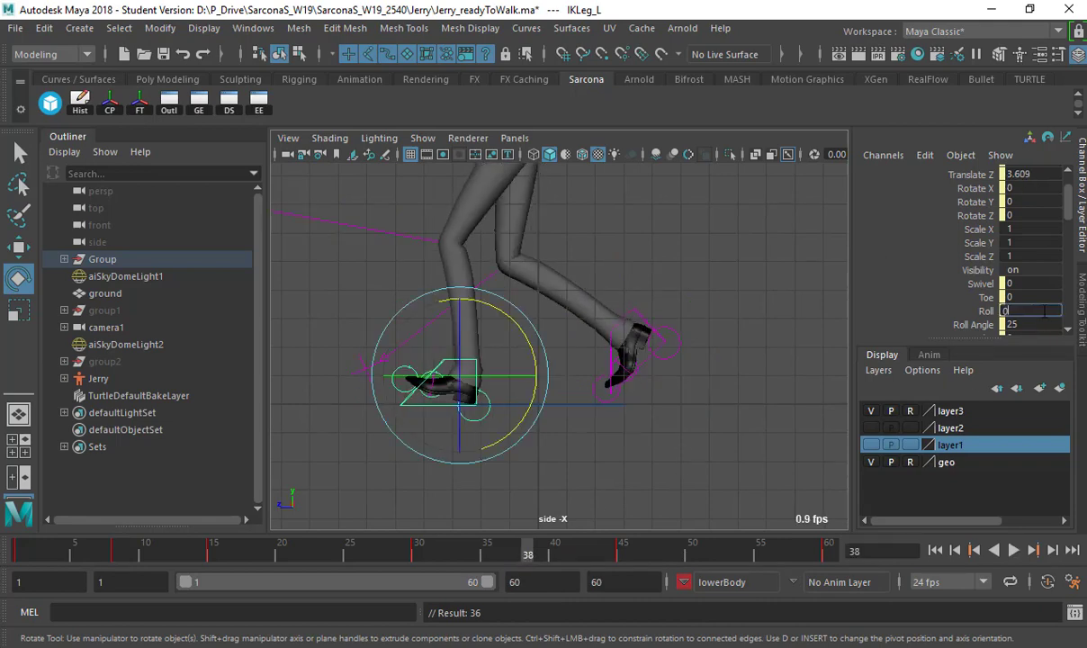
{"action": "left_click", "coordinate": [638, 314]}
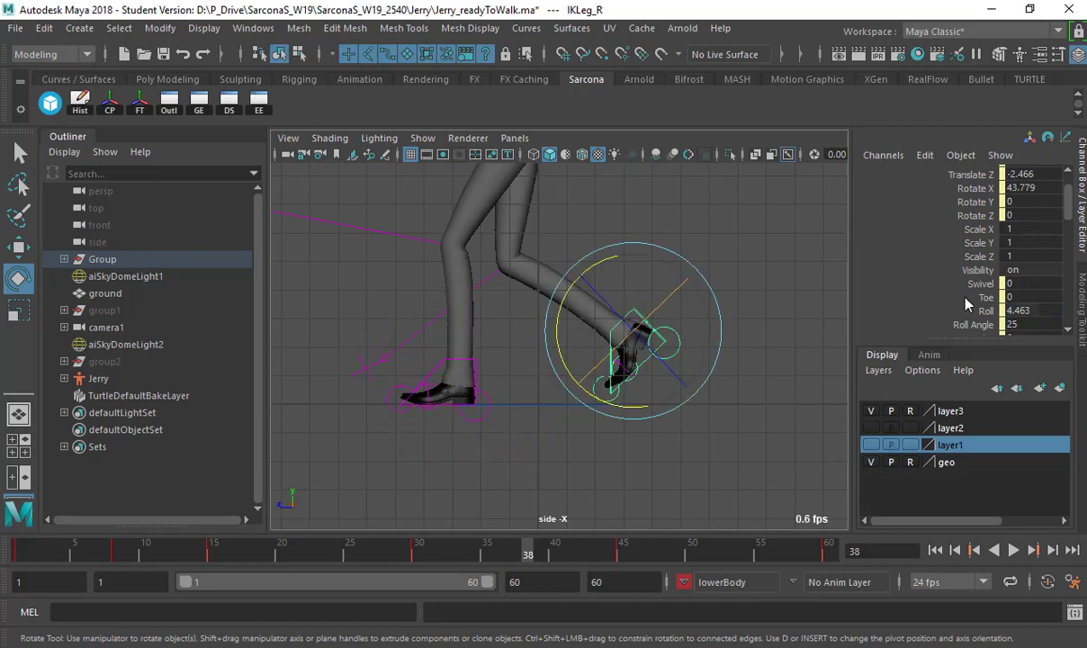
{"action": "key", "text": "Return"}
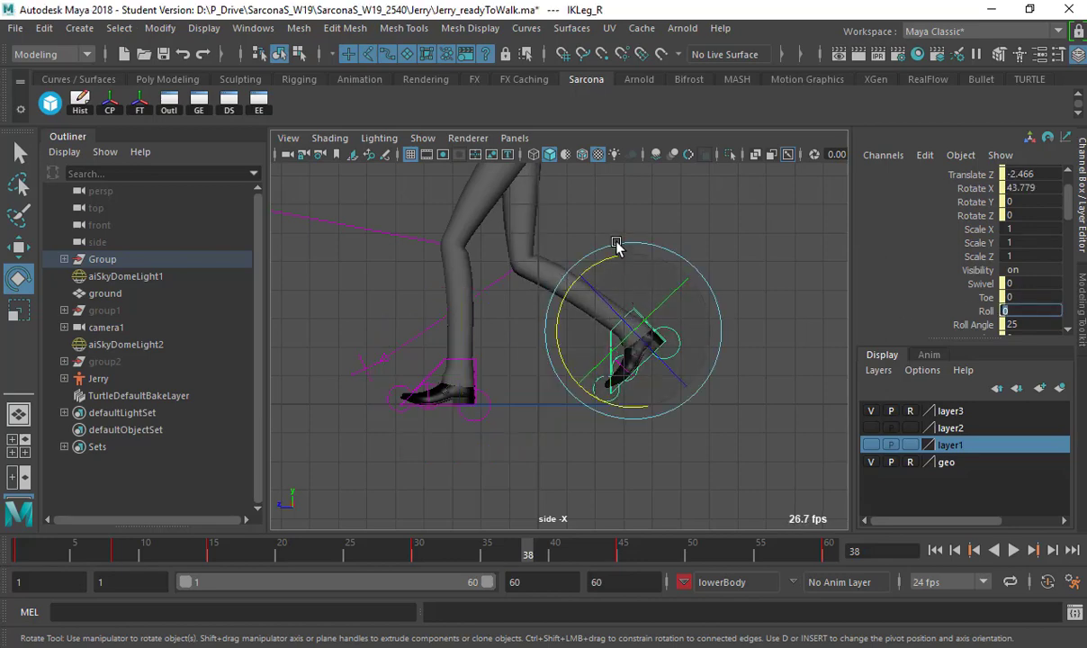
Lower RootX_M to a height of about 9.67 cm and key the recoil pose at frame 38
{"action": "middle_click_drag", "start_coordinate": [616, 281], "coordinate": [618, 366], "text": "alt"}
{"action": "middle_click_drag", "start_coordinate": [491, 393], "coordinate": [555, 306], "text": "alt"}
{"action": "right_click_drag", "start_coordinate": [555, 306], "coordinate": [508, 432], "text": "alt"}
{"action": "middle_click_drag", "start_coordinate": [659, 173], "coordinate": [635, 305], "text": "alt"}
{"action": "left_click", "coordinate": [619, 262]}
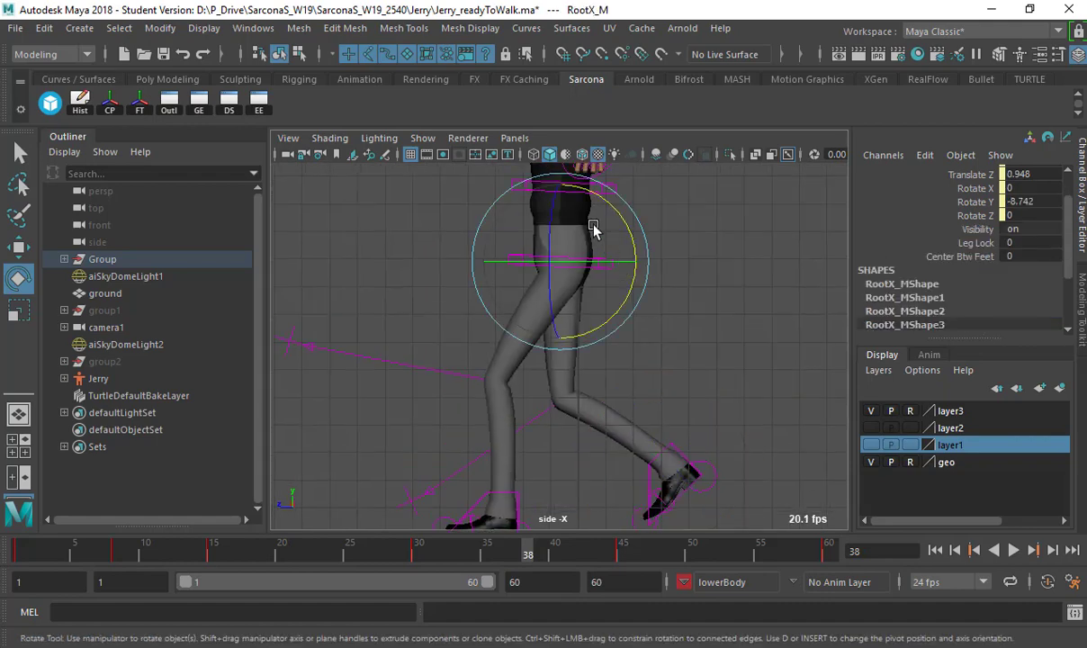
{"action": "key", "text": "w"}
{"action": "left_click_drag", "start_coordinate": [560, 218], "coordinate": [561, 226]}
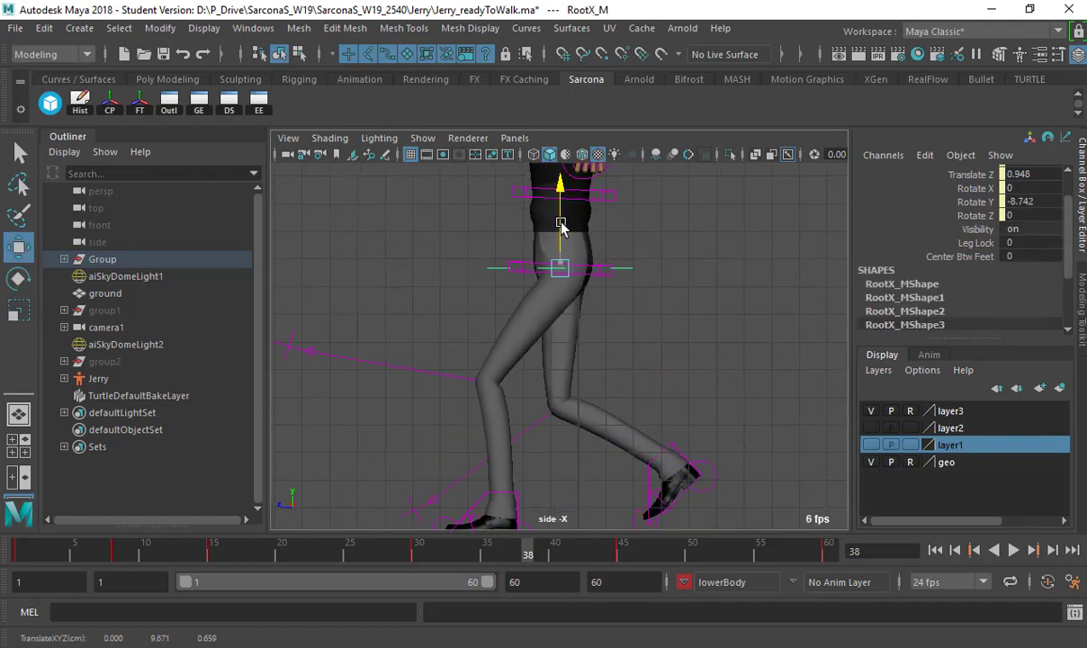
{"action": "key", "text": "f"}
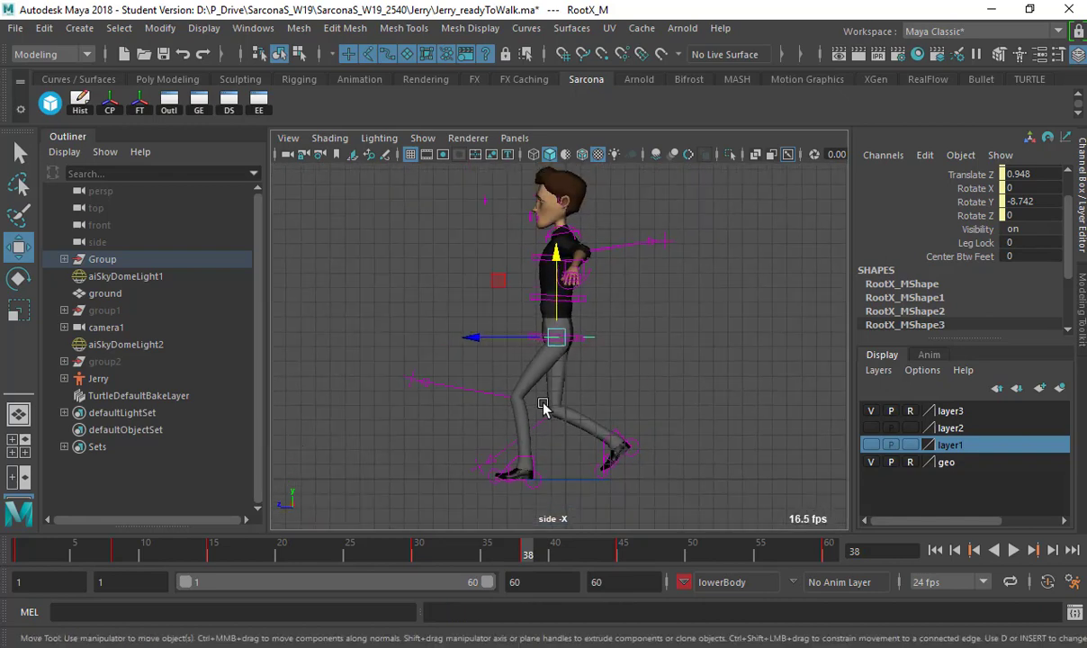
Play back the walk, then examine the high-point pose in the browser's walk cycle reference and return to Maya
{"action": "key", "text": "alt+v"}
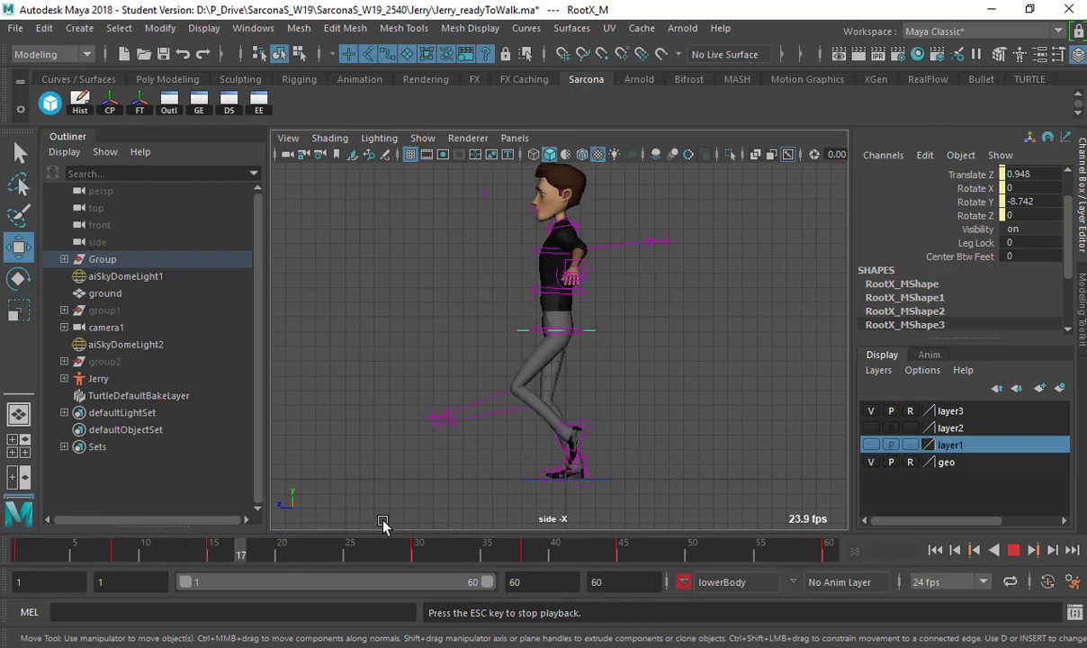
{"action": "key", "text": "Escape"}
{"action": "left_click", "coordinate": [227, 551]}
{"action": "key", "text": "alt+Tab"}
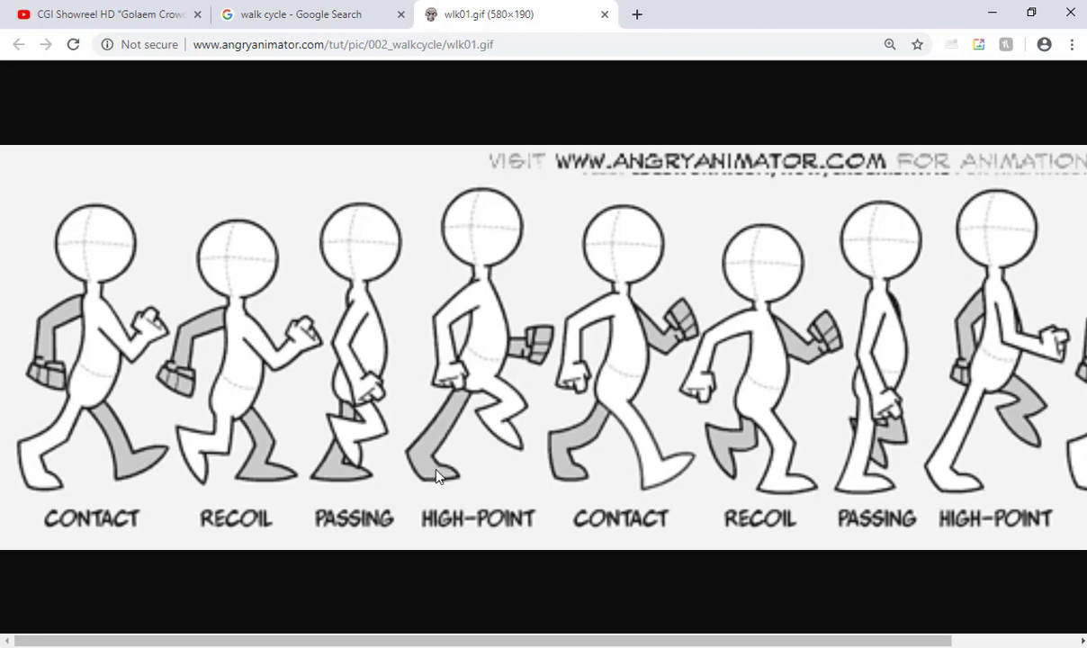
{"action": "key", "text": "alt+Tab"}
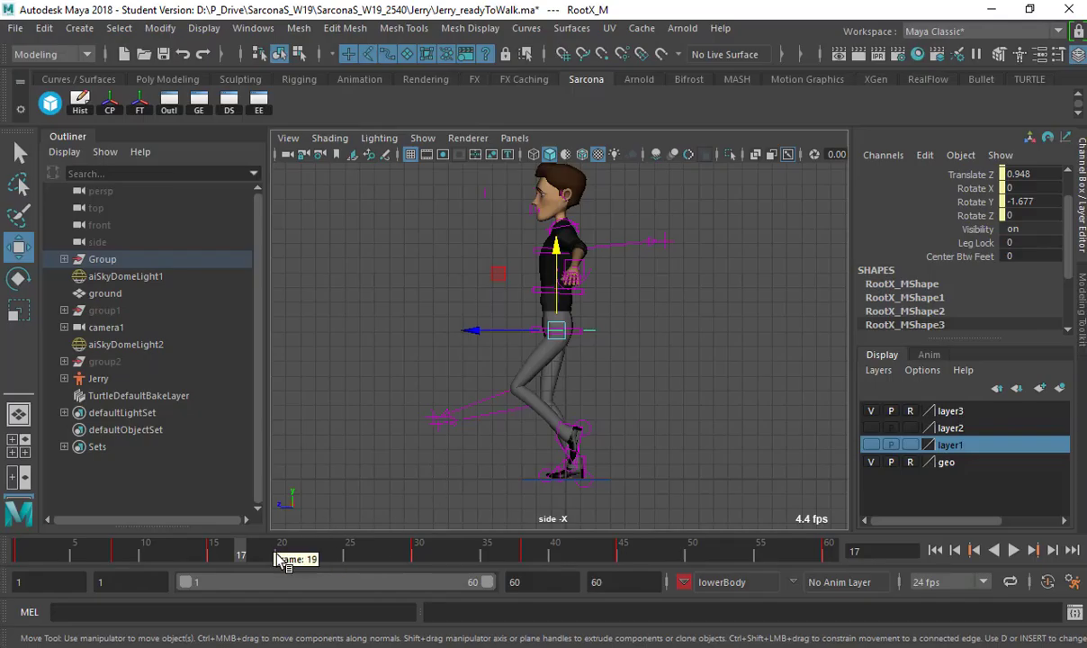
At frame 22, lift IKLeg_L, set its Roll to 0, shift it back to Translate Z about 2.97 and rotate it to Rotate X about 58.3
{"action": "left_click_drag", "start_coordinate": [280, 559], "coordinate": [309, 564]}
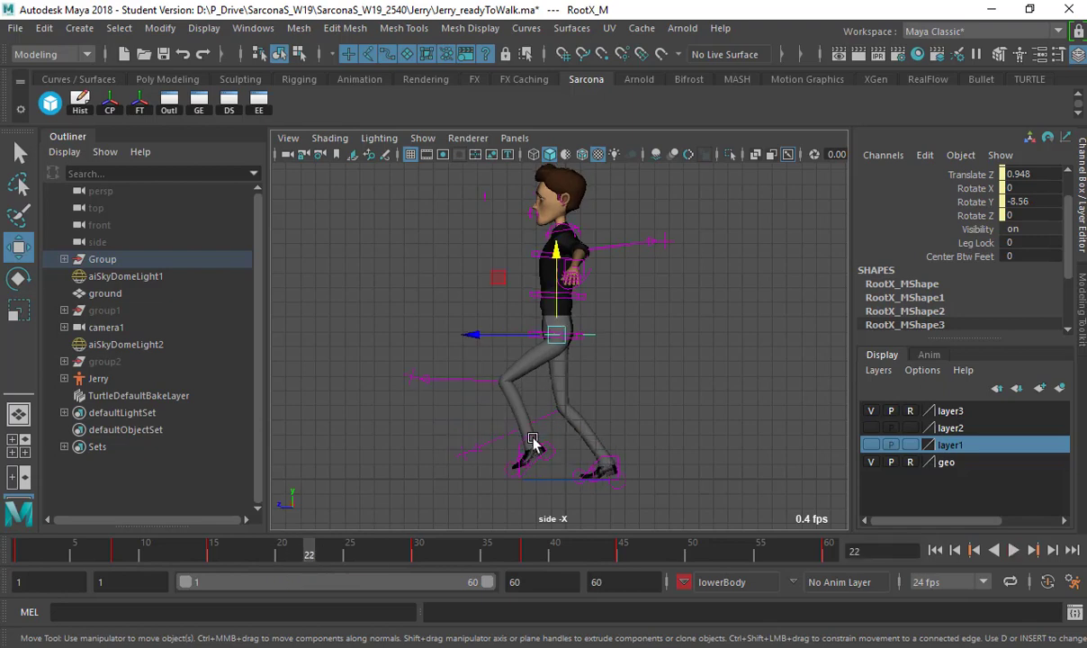
{"action": "left_click", "coordinate": [538, 462]}
{"action": "left_click_drag", "start_coordinate": [539, 444], "coordinate": [531, 385]}
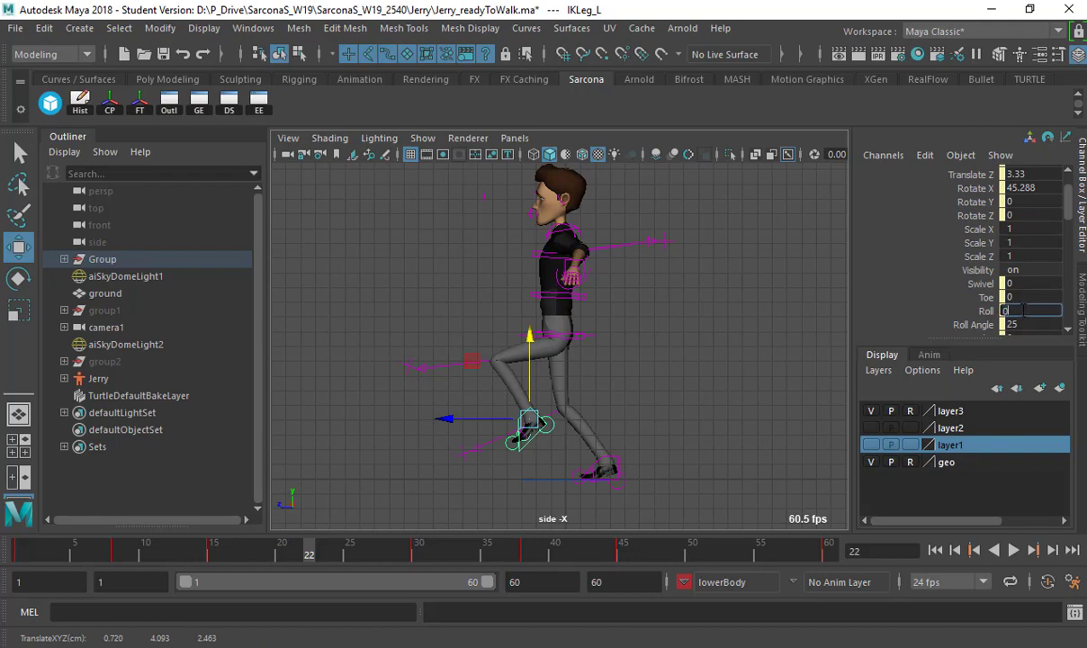
{"action": "right_click_drag", "start_coordinate": [587, 396], "coordinate": [605, 367], "text": "alt"}
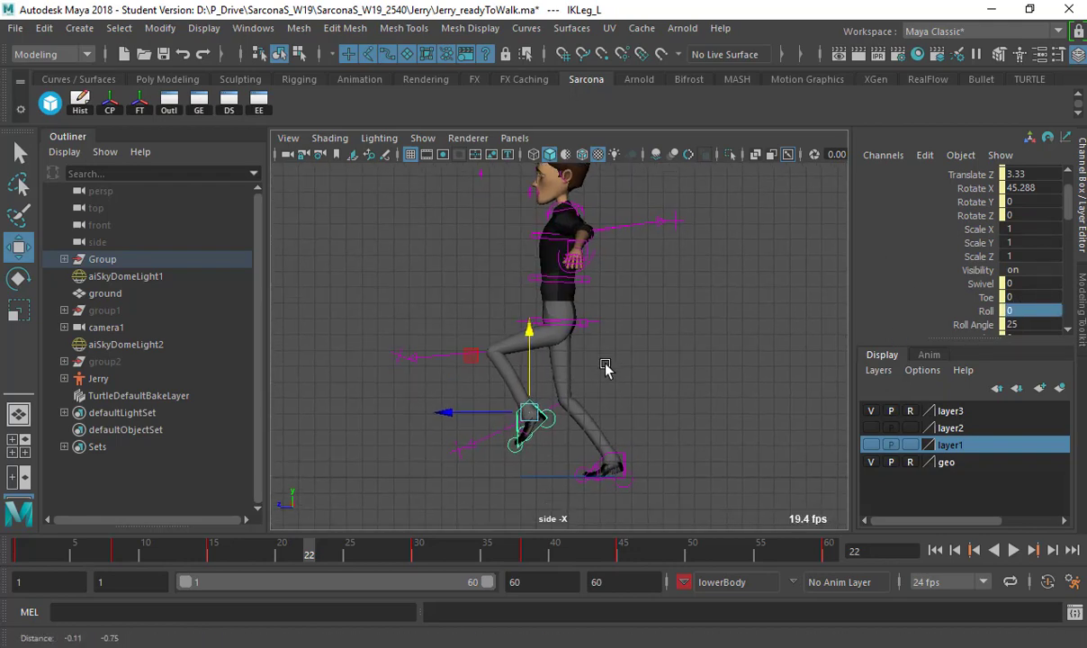
{"action": "middle_click_drag", "start_coordinate": [605, 367], "coordinate": [616, 349], "text": "alt"}
{"action": "right_click_drag", "start_coordinate": [617, 349], "coordinate": [659, 349], "text": "alt"}
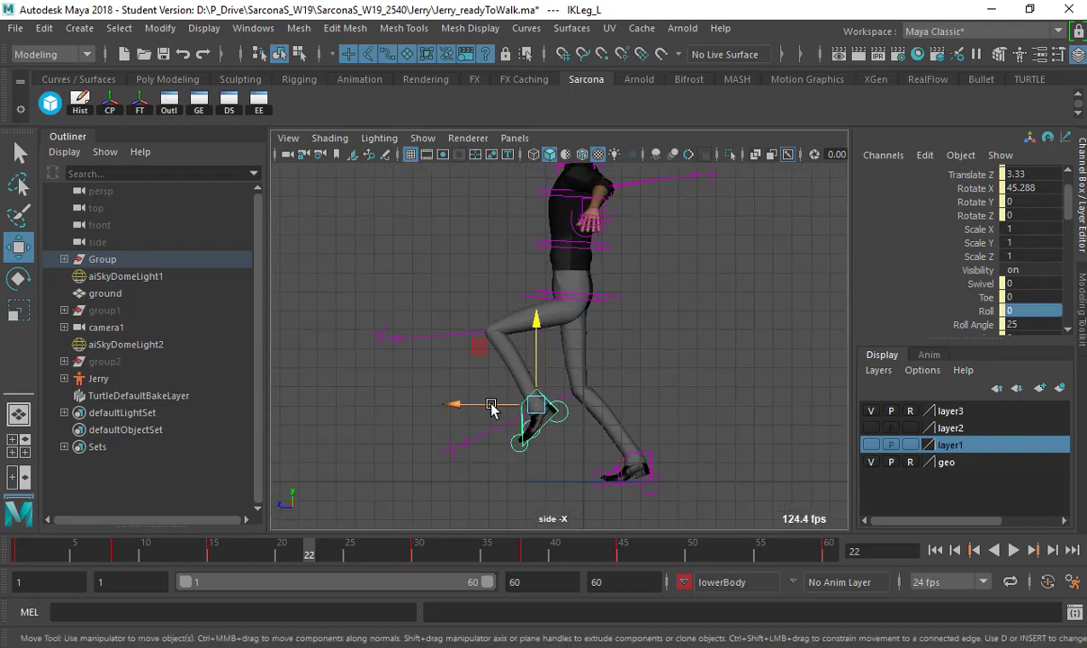
{"action": "key", "text": "e"}
{"action": "left_click_drag", "start_coordinate": [502, 360], "coordinate": [655, 373]}
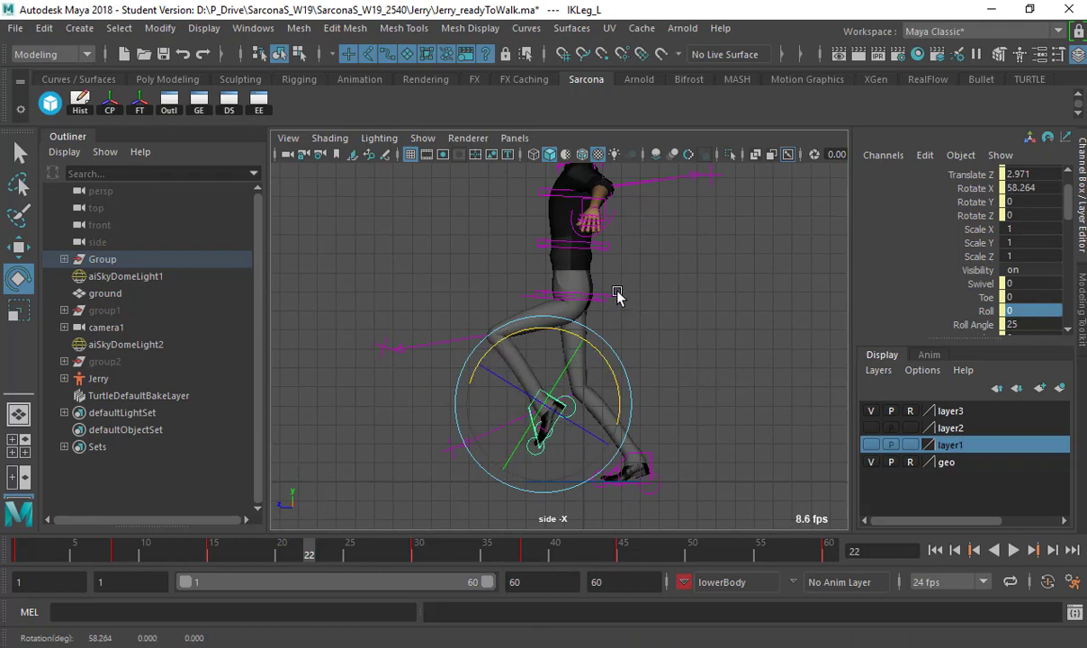
Raise RootX_M to a height of about 10.06 cm at frame 22, undoing the first, higher attempt
{"action": "left_click", "coordinate": [576, 259]}
{"action": "key", "text": "w"}
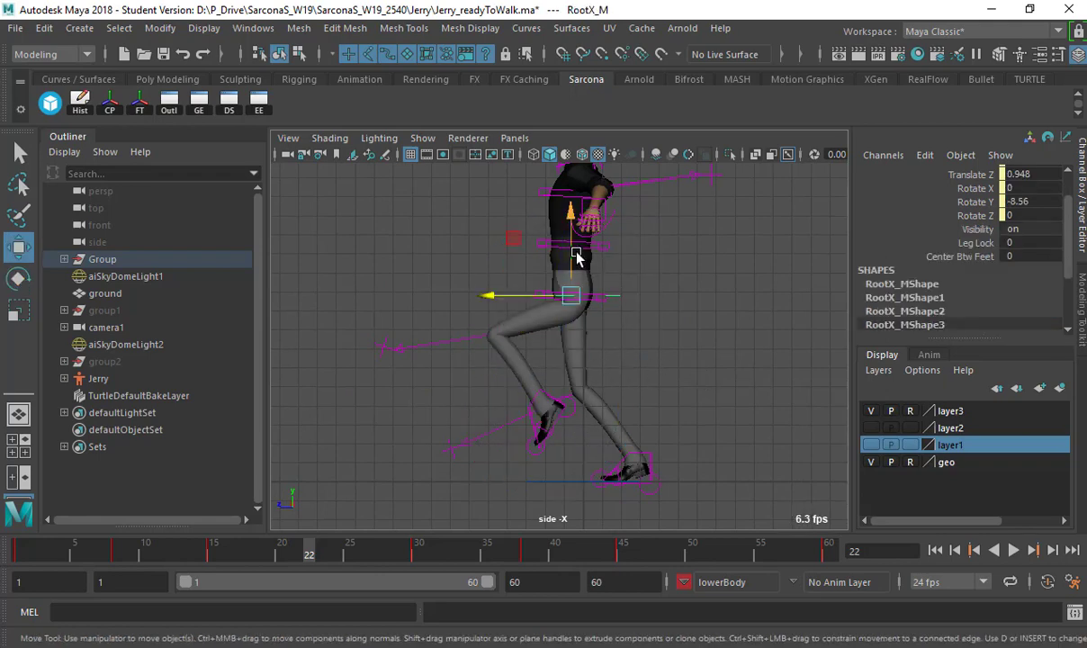
{"action": "left_click_drag", "start_coordinate": [576, 259], "coordinate": [578, 246]}
{"action": "key", "text": "ctrl+z"}
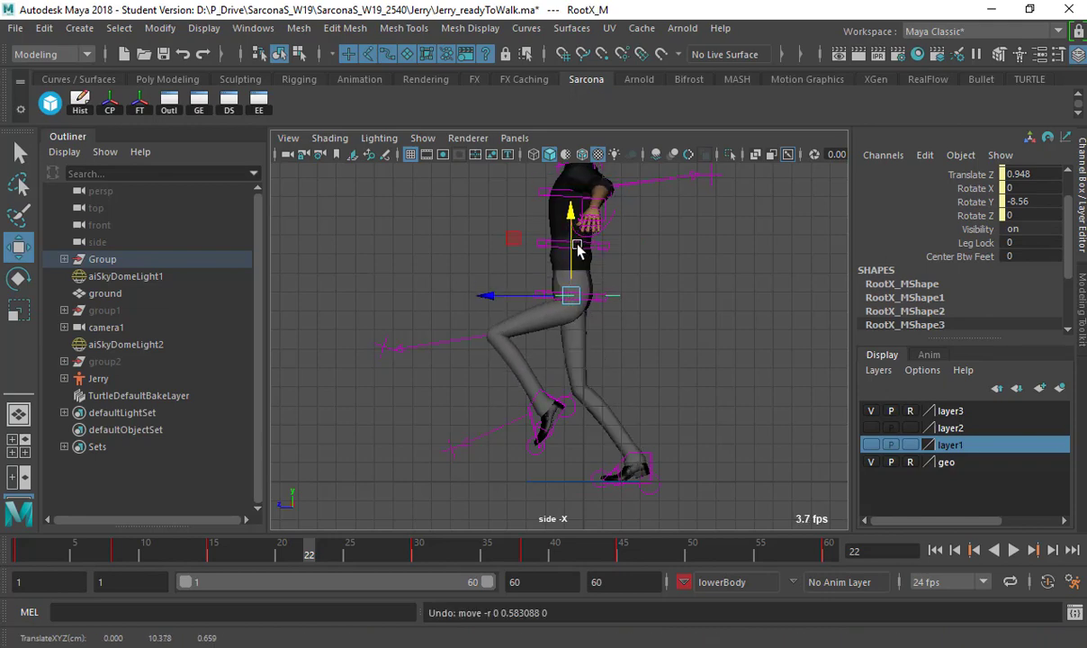
{"action": "left_click", "coordinate": [575, 251]}
{"action": "left_click_drag", "start_coordinate": [574, 249], "coordinate": [576, 243]}
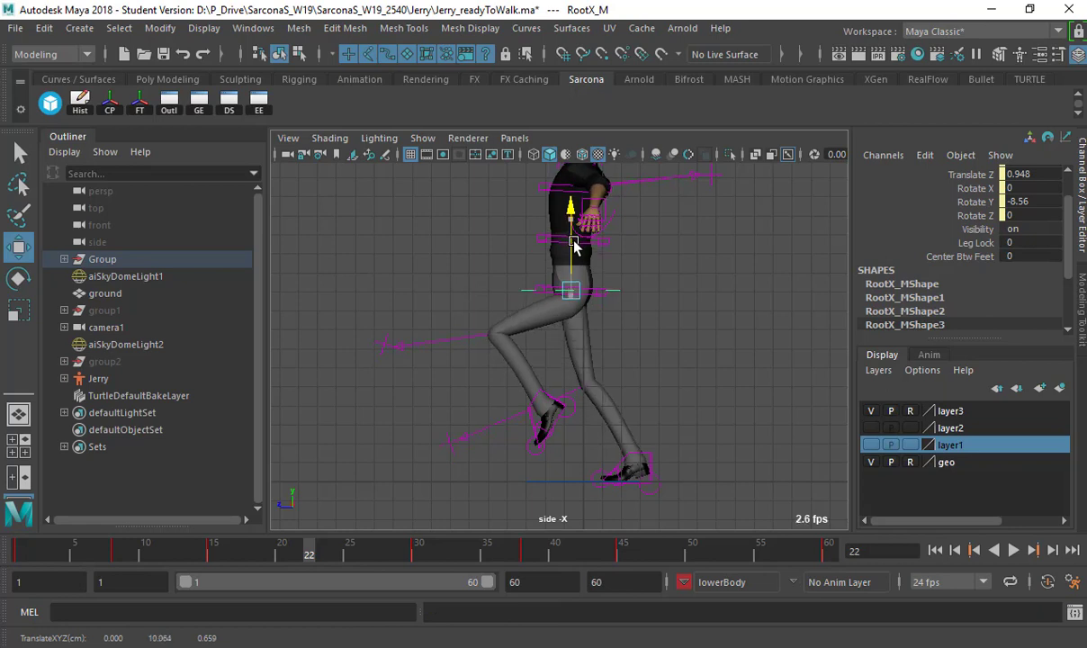
Increase the Roll of the planted foot IKLeg_R to about 5.4 at frame 22 to lift its heel
{"action": "left_click", "coordinate": [646, 452]}
{"action": "left_click", "coordinate": [983, 310]}
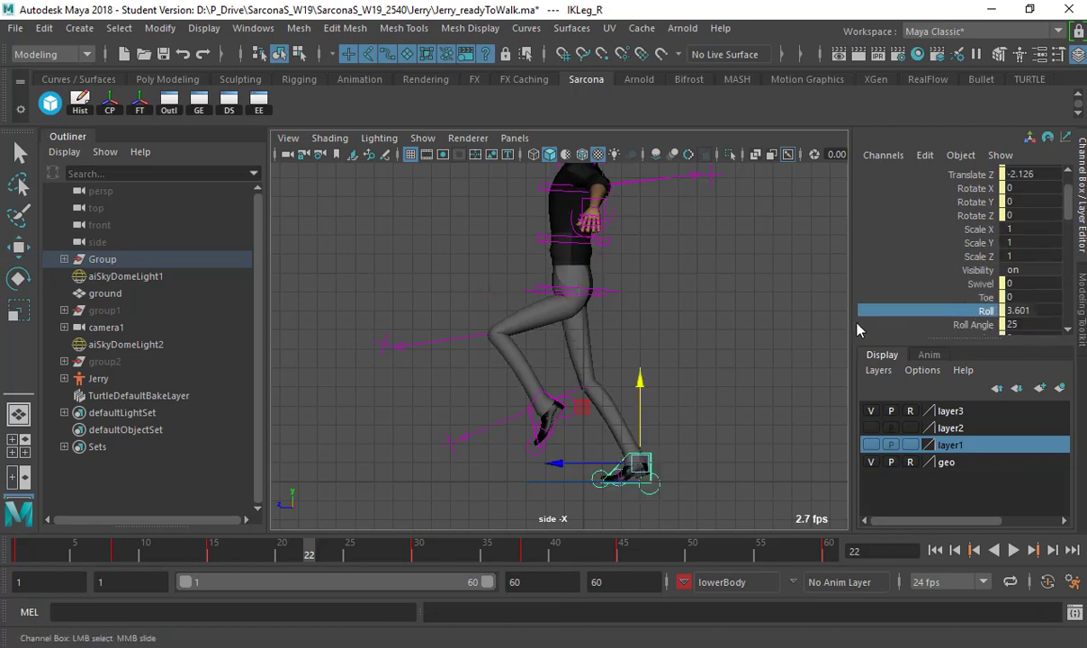
{"action": "middle_click_drag", "start_coordinate": [754, 336], "coordinate": [774, 337]}
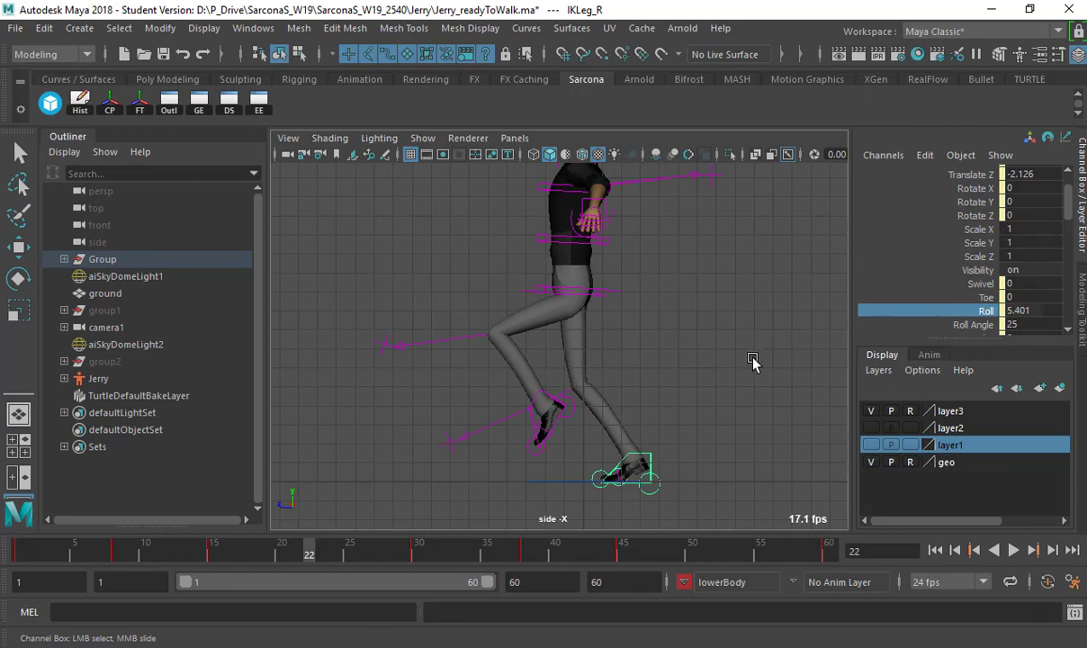
Raise RootX_M slightly to about 10.2 cm and key the high-point pose at frame 22
{"action": "left_click", "coordinate": [615, 293]}
{"action": "key", "text": "w"}
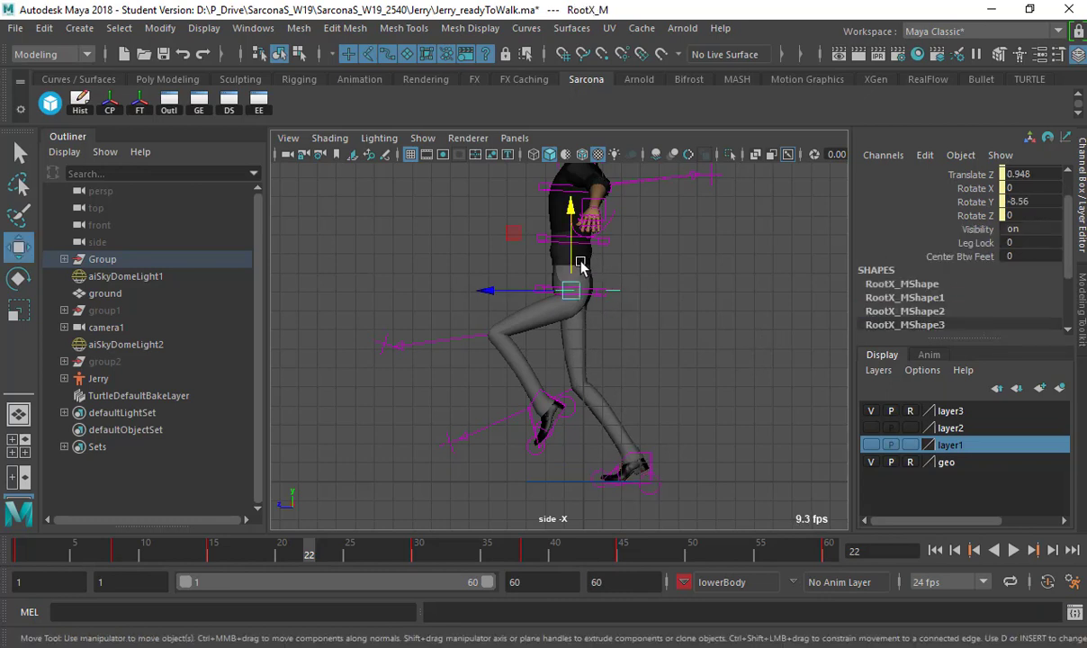
{"action": "left_click_drag", "start_coordinate": [573, 263], "coordinate": [573, 262]}
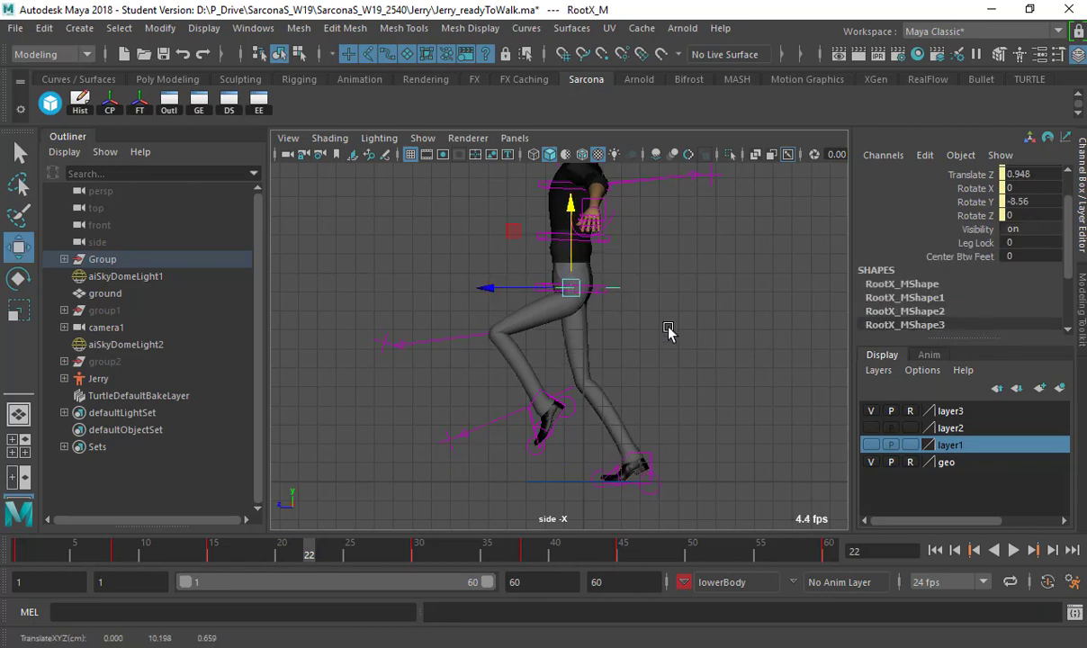
{"action": "key", "text": "s"}
At frame 53, lift IKLeg_R, set its Roll to 0, rotate it to Rotate X about 56.1 and move it back to Translate Z about 2.34
{"action": "left_click", "coordinate": [732, 551]}
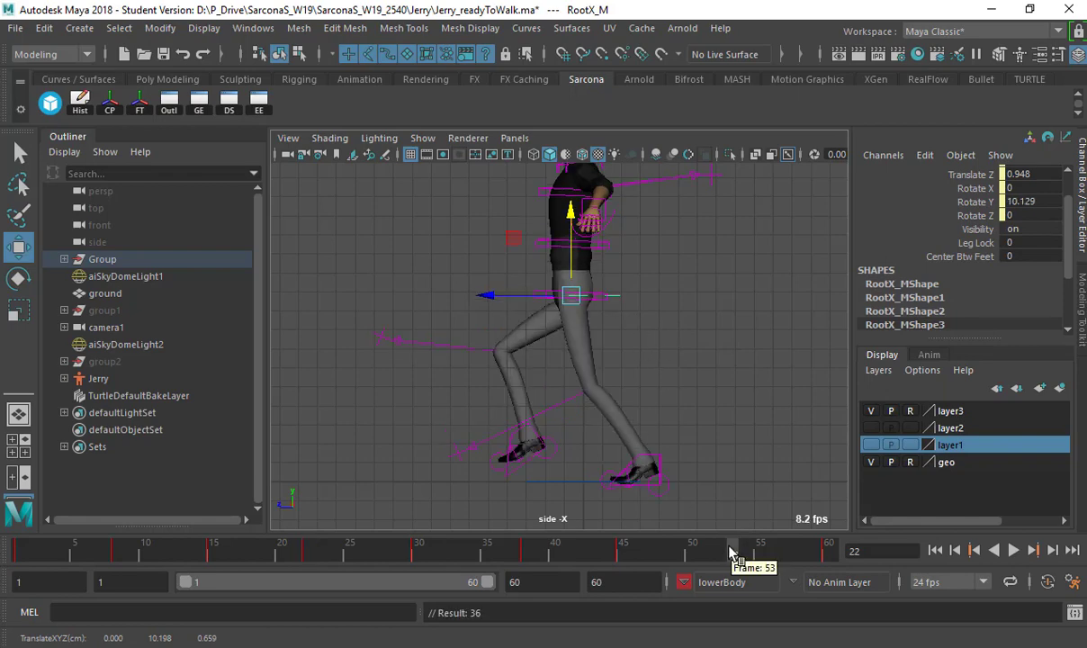
{"action": "left_click", "coordinate": [510, 437]}
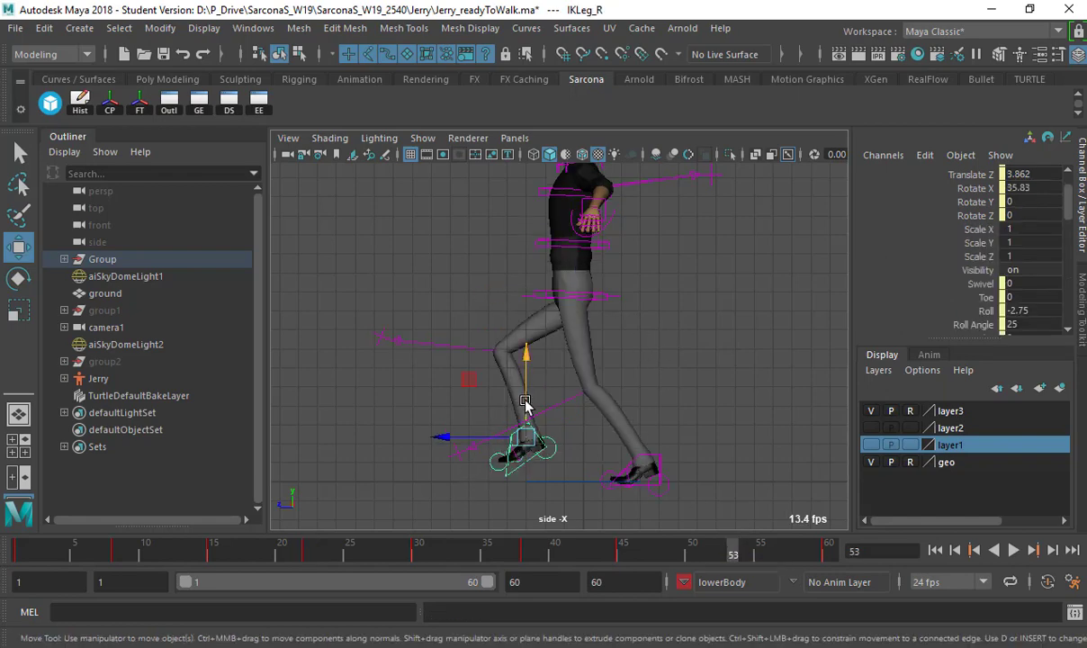
{"action": "mouse_move", "coordinate": [526, 402]}
{"action": "left_mouse_down"}
{"action": "mouse_move", "coordinate": [528, 367]}
{"action": "mouse_move", "coordinate": [503, 415]}
{"action": "mouse_move", "coordinate": [517, 413]}
{"action": "left_mouse_up"}
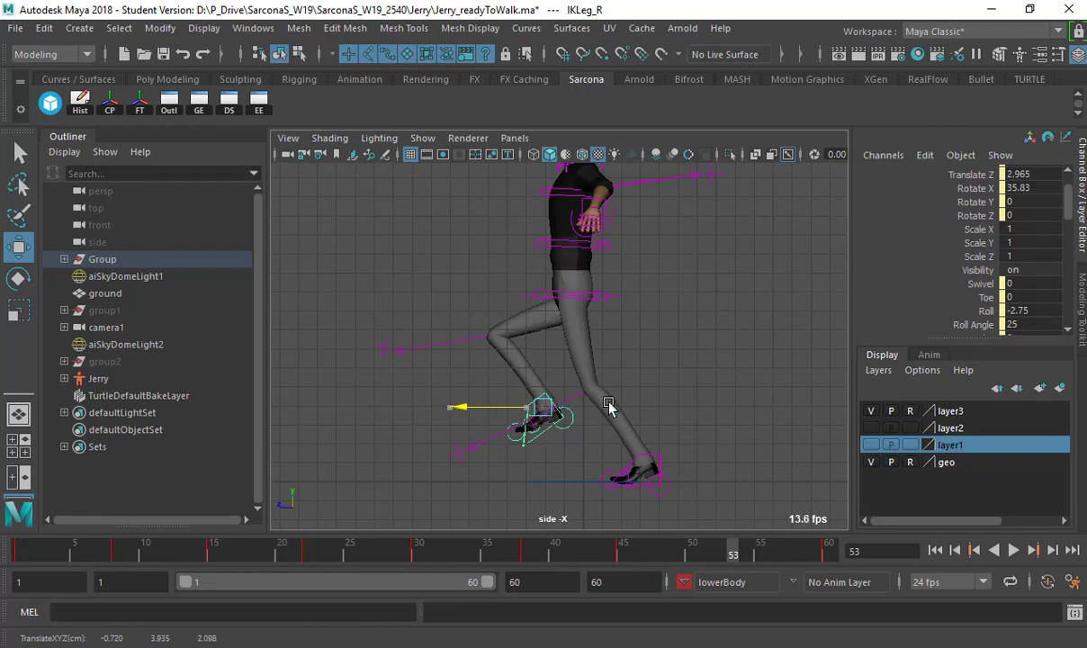
{"action": "key", "text": "Return"}
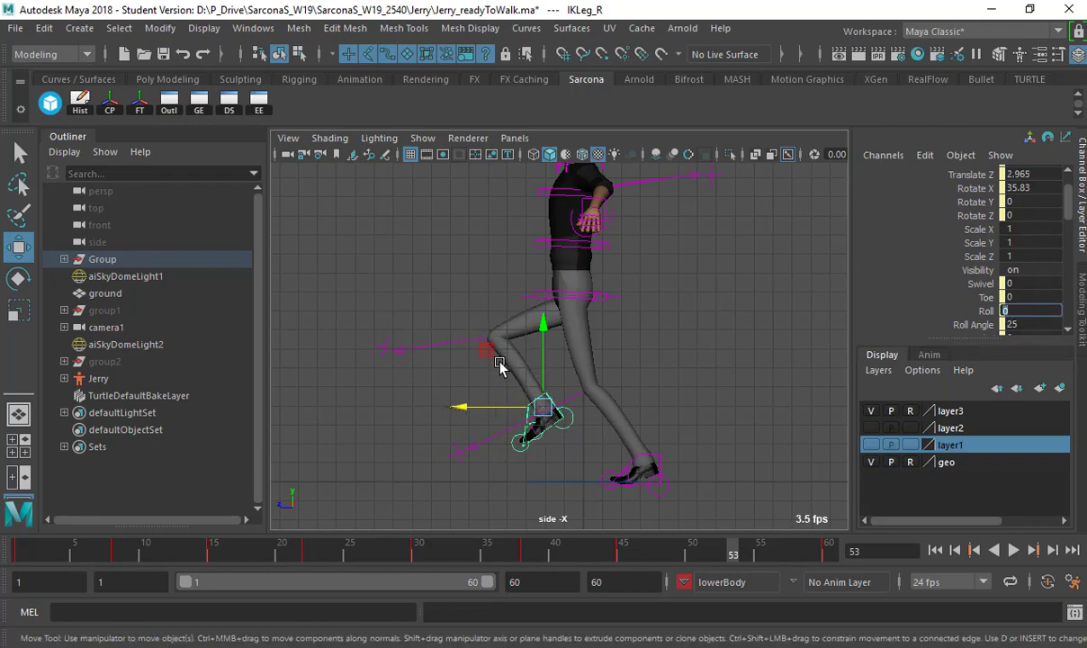
{"action": "key", "text": "e"}
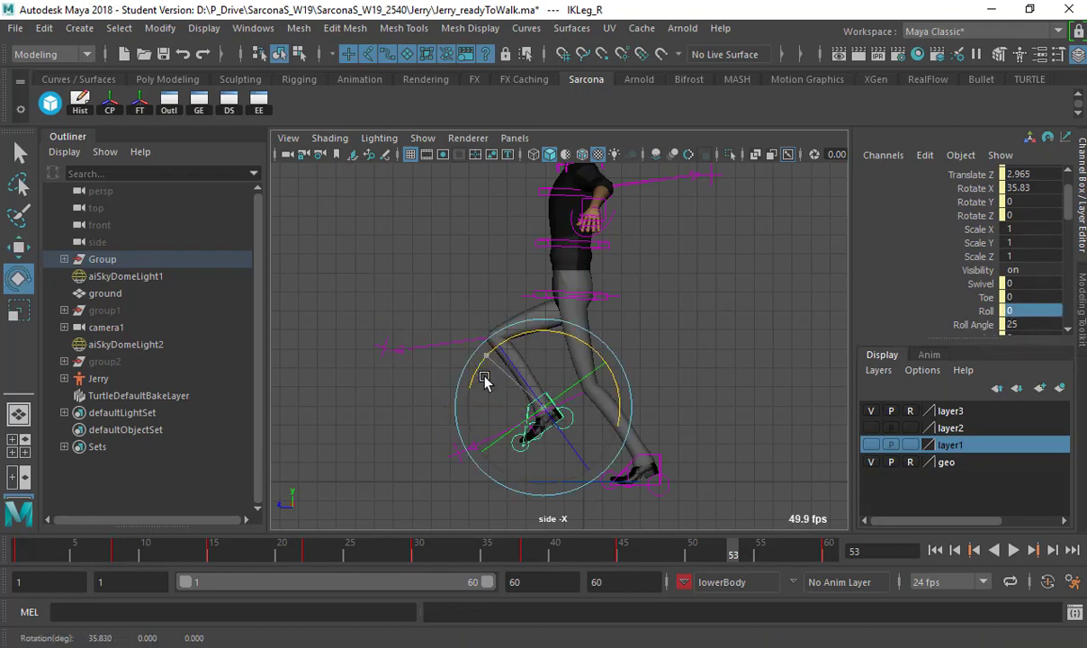
{"action": "left_click_drag", "start_coordinate": [485, 380], "coordinate": [520, 414]}
{"action": "key", "text": "w"}
{"action": "key", "text": "e"}
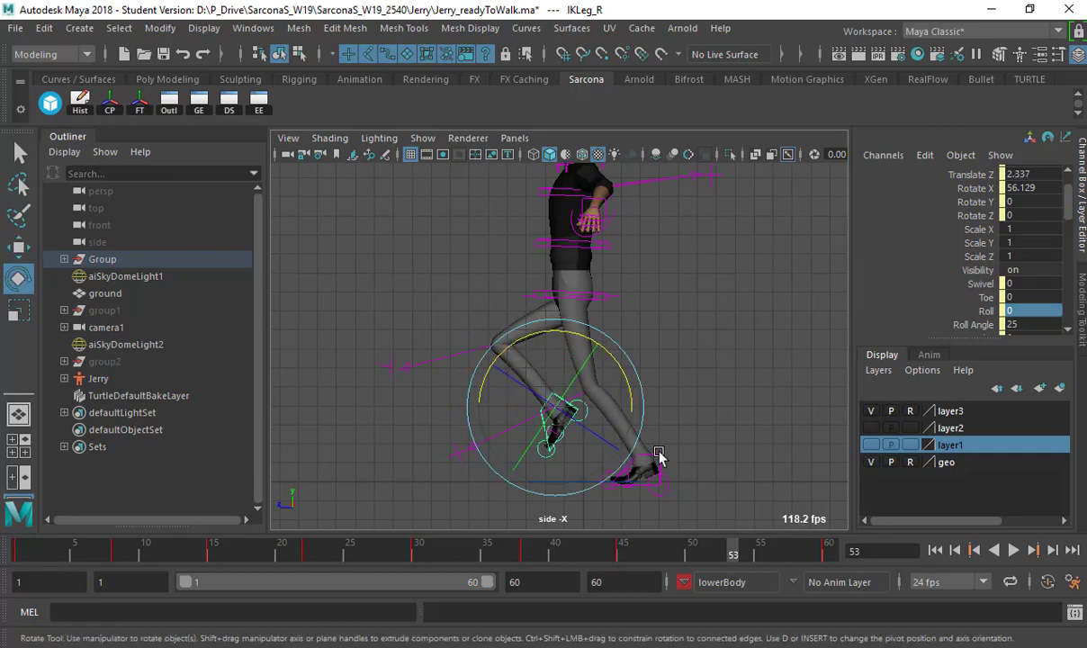
Increase the Roll of the planted foot IKLeg_L at frame 53 to lift its heel
{"action": "left_click", "coordinate": [659, 456]}
{"action": "left_click", "coordinate": [986, 311]}
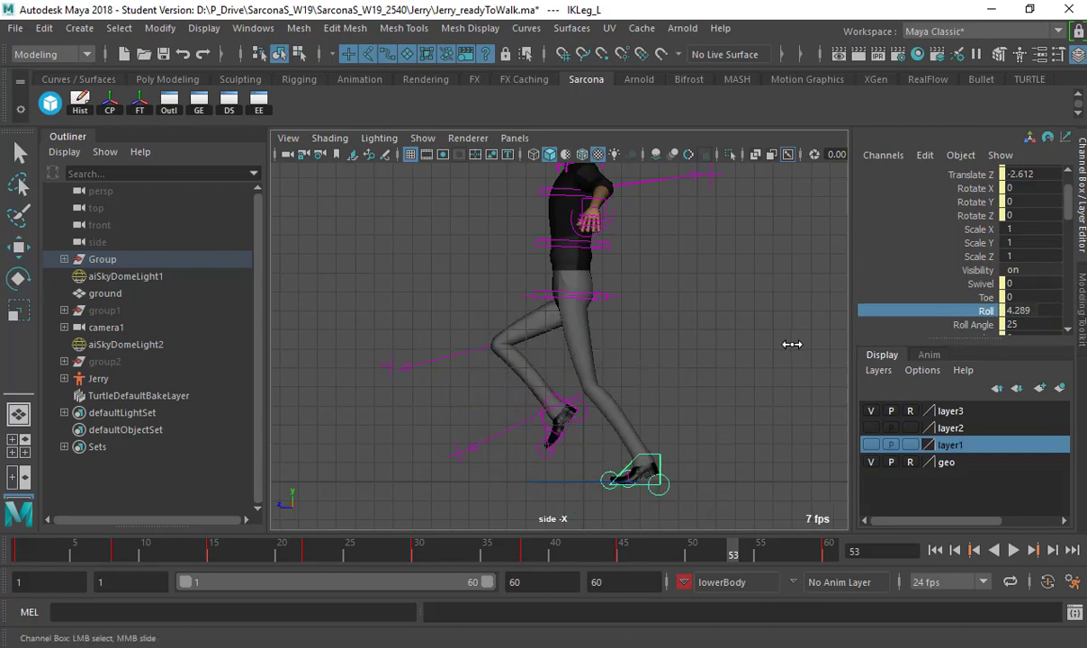
{"action": "middle_click_drag", "start_coordinate": [788, 342], "coordinate": [612, 284]}
Raise RootX_M to a height of about 10.09 cm for the high-point pose at frame 53
{"action": "left_click", "coordinate": [612, 298]}
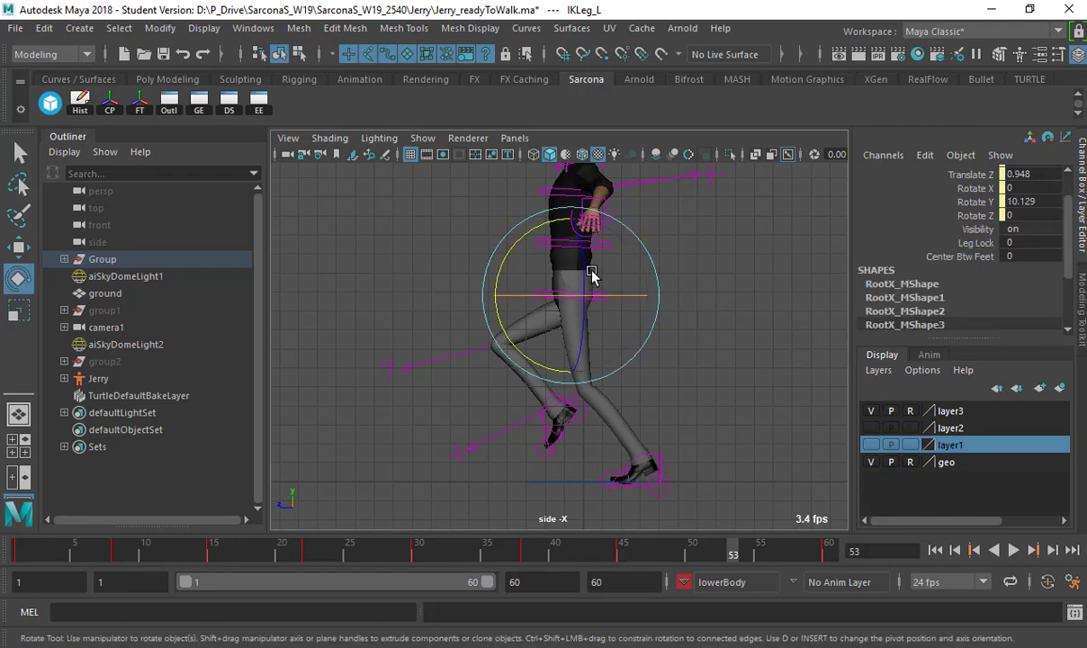
{"action": "key", "text": "w"}
{"action": "left_click_drag", "start_coordinate": [574, 265], "coordinate": [574, 258]}
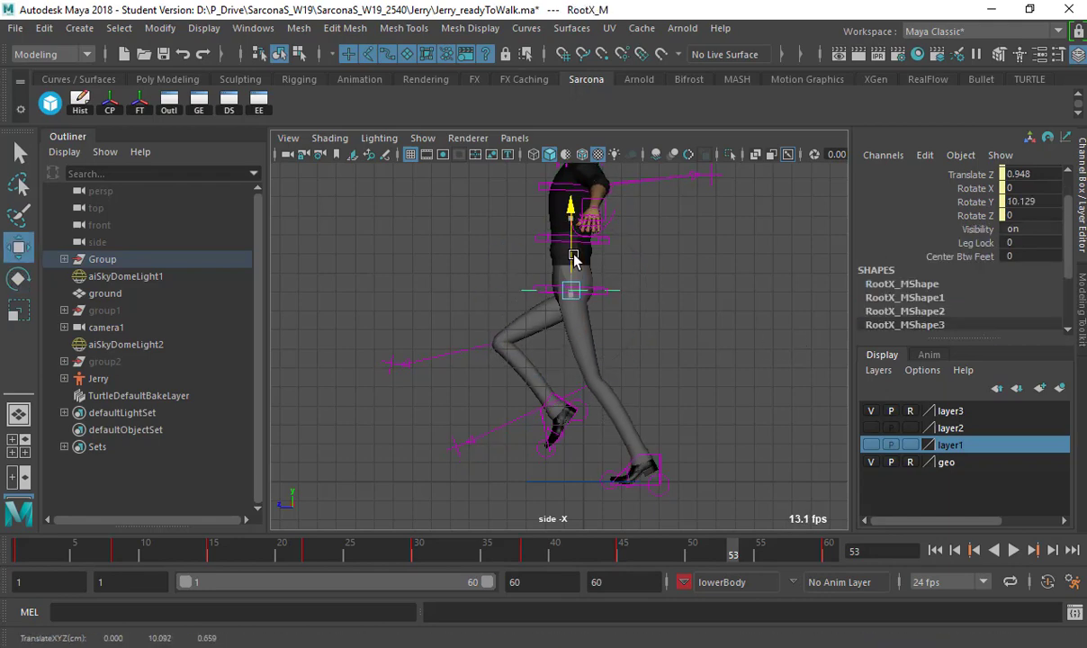
Play the walk cycle from frame 1 in the side view and compare it with the walk-cycle reference image in the browser
{"action": "left_click", "coordinate": [682, 349]}
{"action": "scroll", "coordinate": [523, 333], "scroll_direction": "down", "scroll_amount": 2}
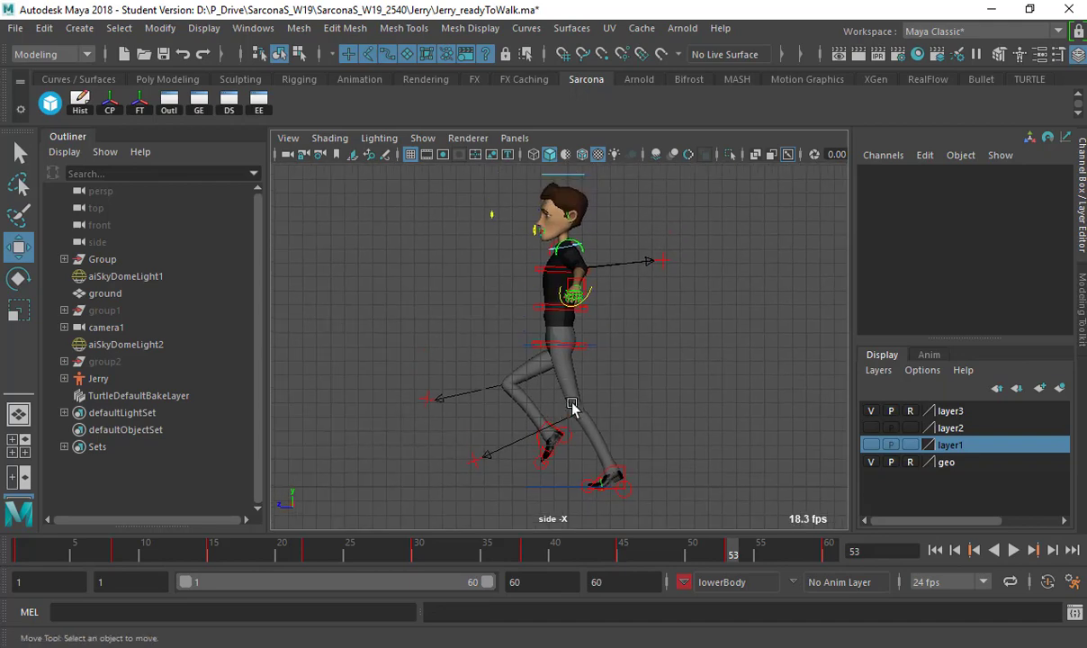
{"action": "left_click", "coordinate": [936, 551]}
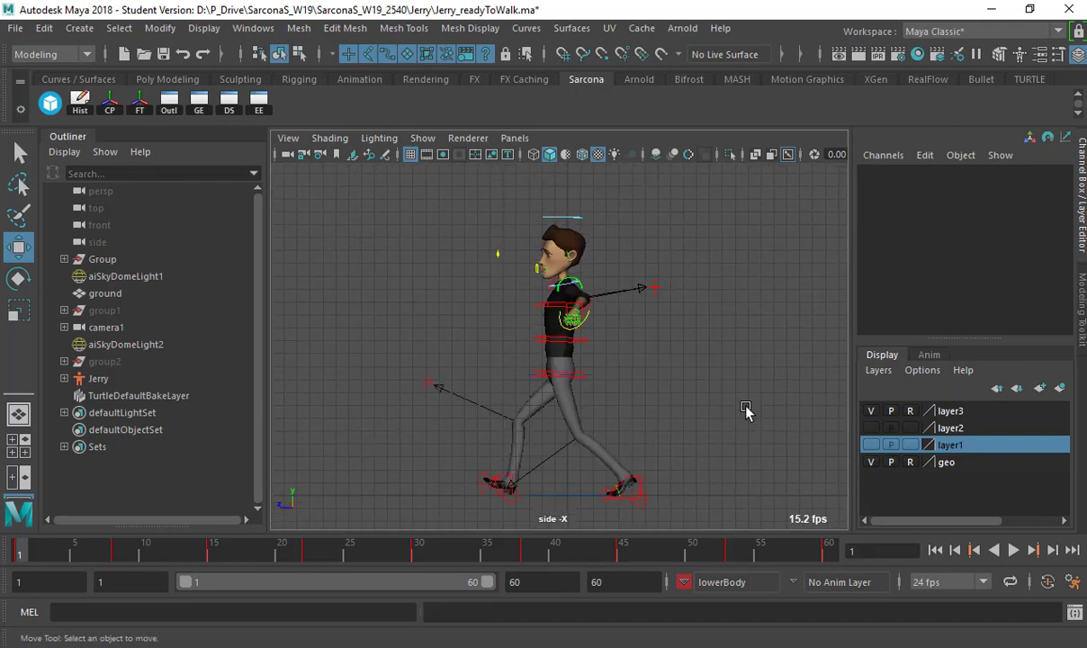
{"action": "key", "text": "alt+v"}
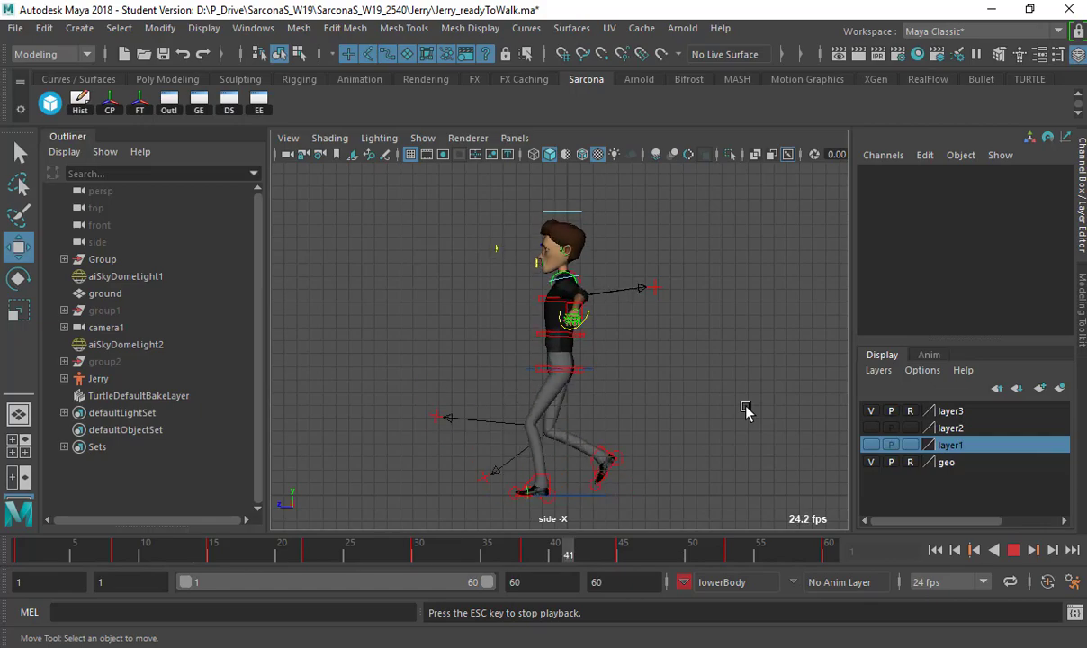
{"action": "key", "text": "alt+Tab"}
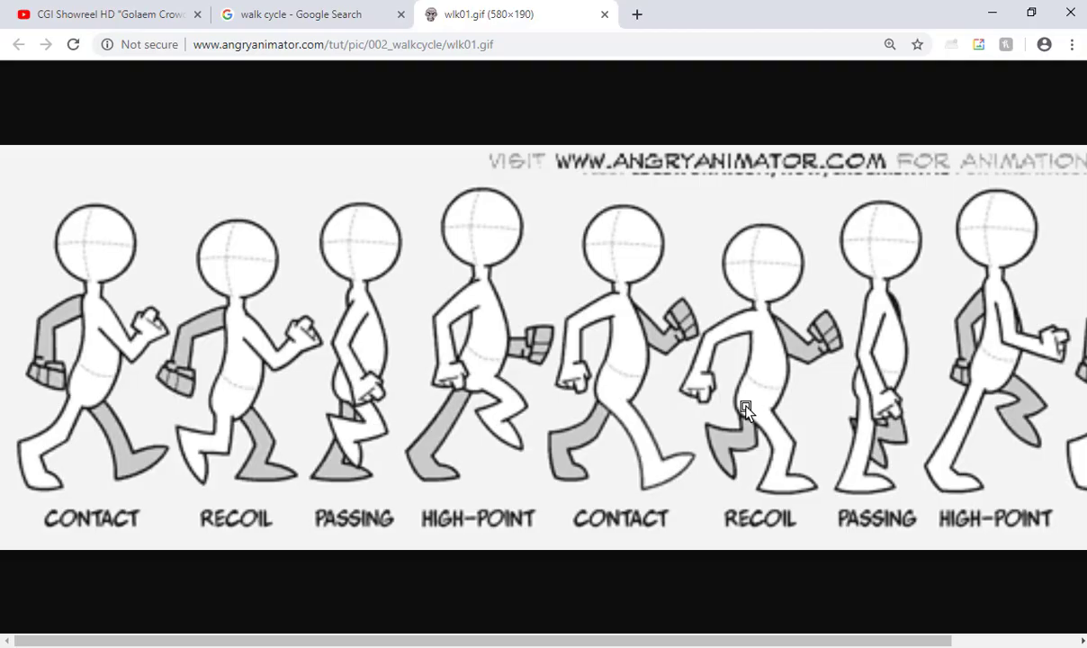
{"action": "key", "text": "alt+Tab"}
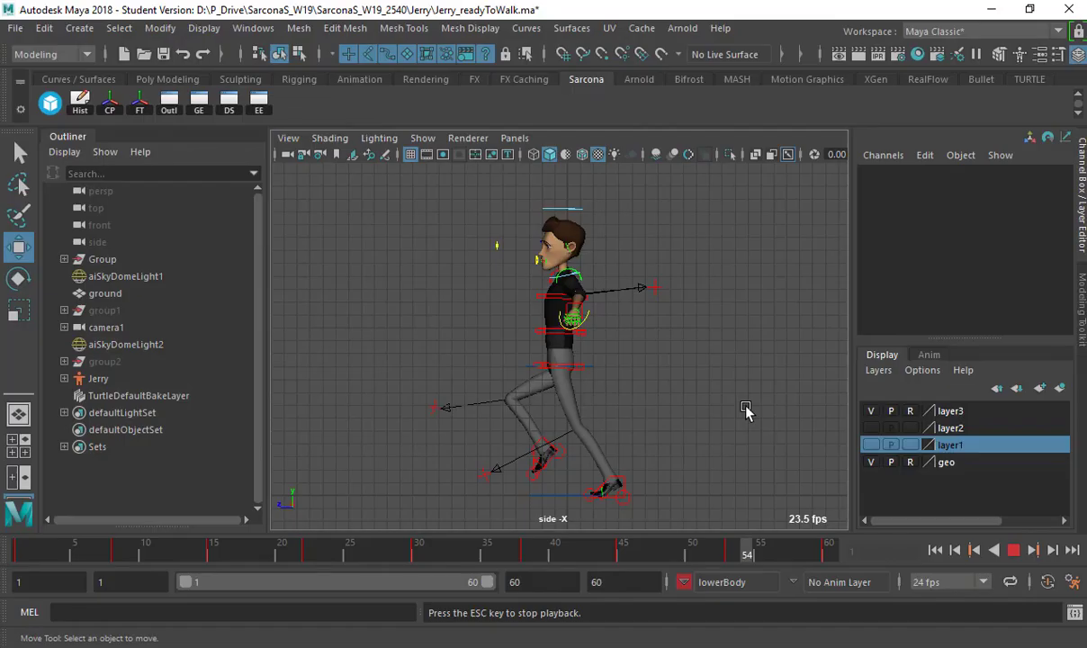
{"action": "left_click", "coordinate": [1014, 550]}
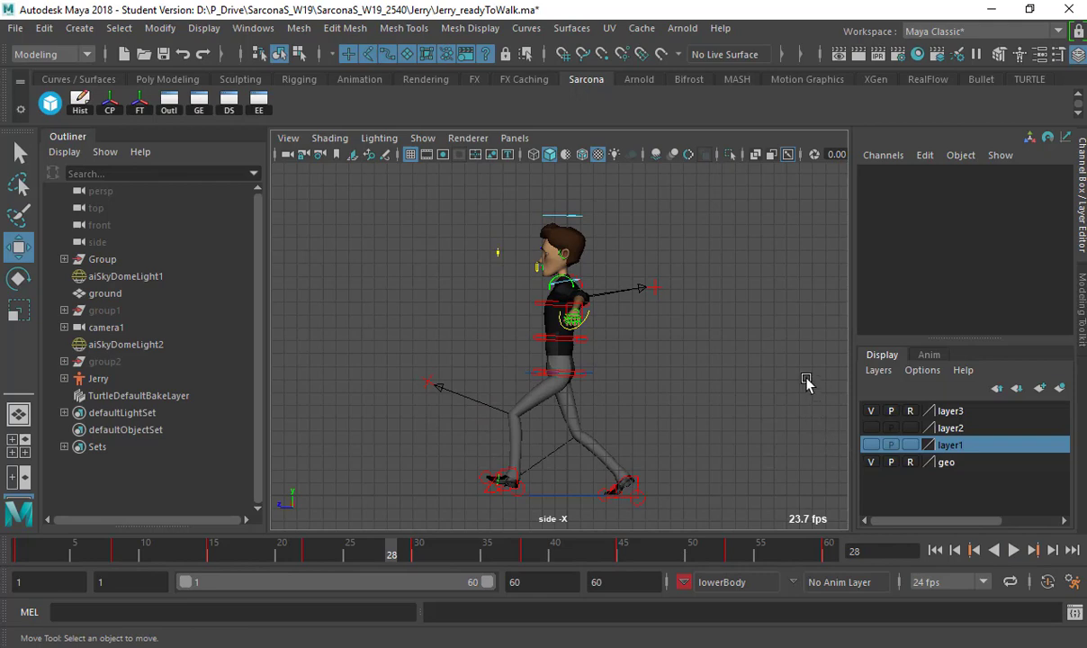
Switch the viewport from the side view to the perspective camera and frame the whole character
{"action": "left_click", "coordinate": [515, 138]}
{"action": "mouse_move", "coordinate": [584, 155]}
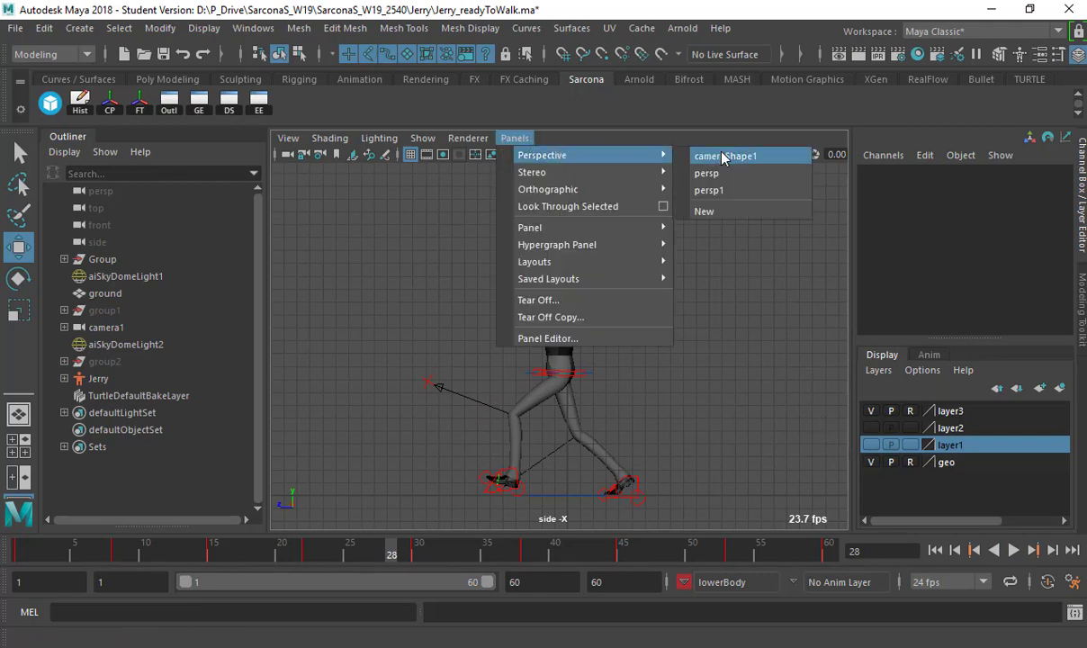
{"action": "left_click", "coordinate": [709, 370]}
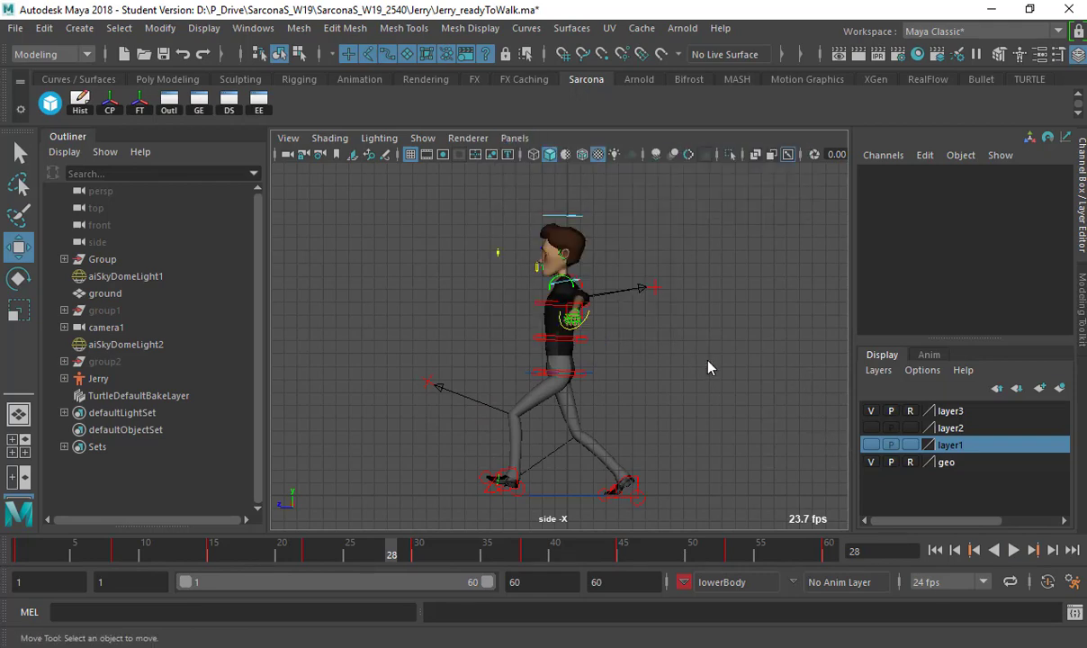
{"action": "key", "text": "space"}
{"action": "left_click_drag", "start_coordinate": [707, 362], "coordinate": [697, 322]}
{"action": "left_click_drag", "start_coordinate": [698, 321], "coordinate": [837, 349], "text": "alt"}
{"action": "right_click_drag", "start_coordinate": [837, 349], "coordinate": [624, 284], "text": "alt"}
{"action": "middle_click_drag", "start_coordinate": [623, 284], "coordinate": [663, 401], "text": "alt"}
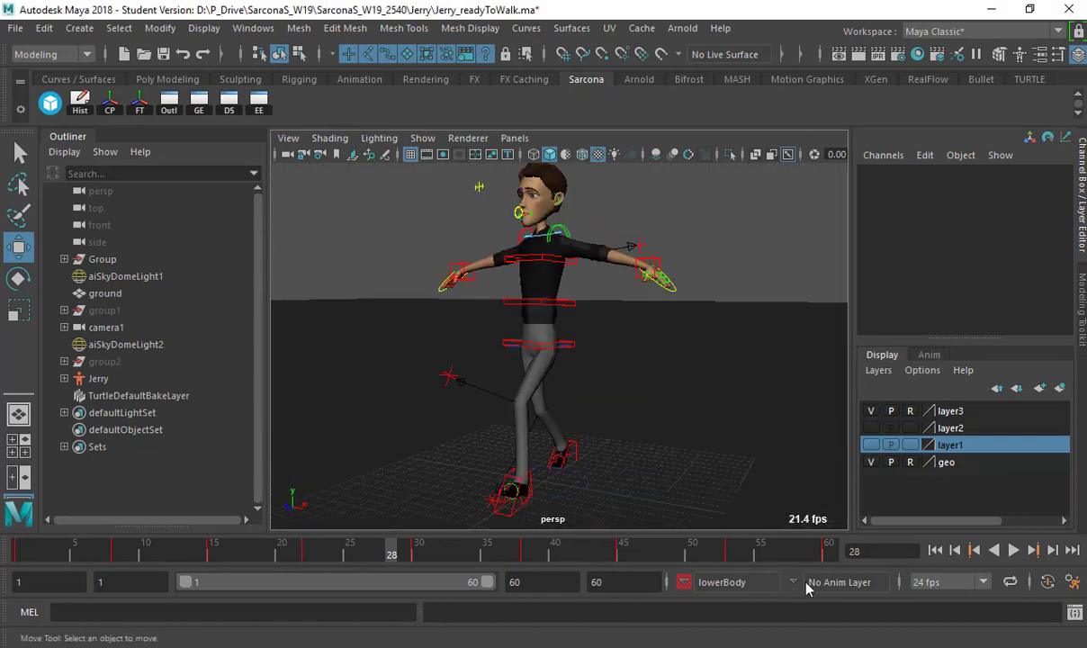
Make upperBody the current character set and go to frame 1
{"action": "right_click", "coordinate": [727, 585]}
{"action": "mouse_move", "coordinate": [761, 613]}
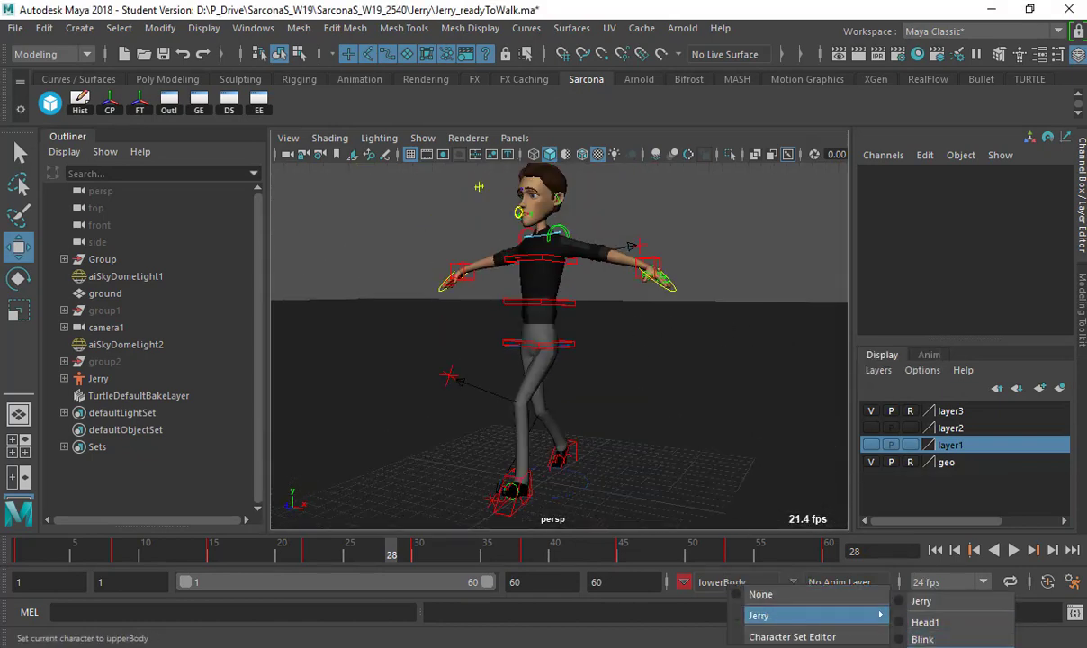
{"action": "left_click", "coordinate": [891, 603]}
{"action": "left_click_drag", "start_coordinate": [643, 393], "coordinate": [689, 373], "text": "alt"}
{"action": "right_click_drag", "start_coordinate": [673, 374], "coordinate": [622, 304], "text": "alt"}
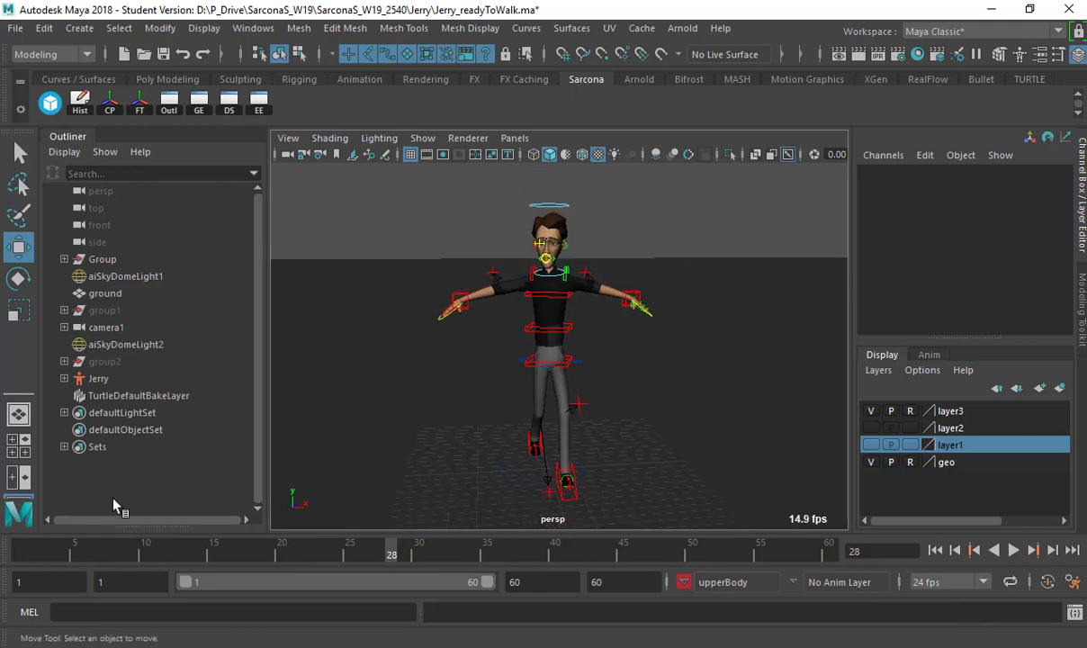
{"action": "left_click", "coordinate": [20, 551]}
{"action": "left_click_drag", "start_coordinate": [531, 371], "coordinate": [392, 356], "text": "alt"}
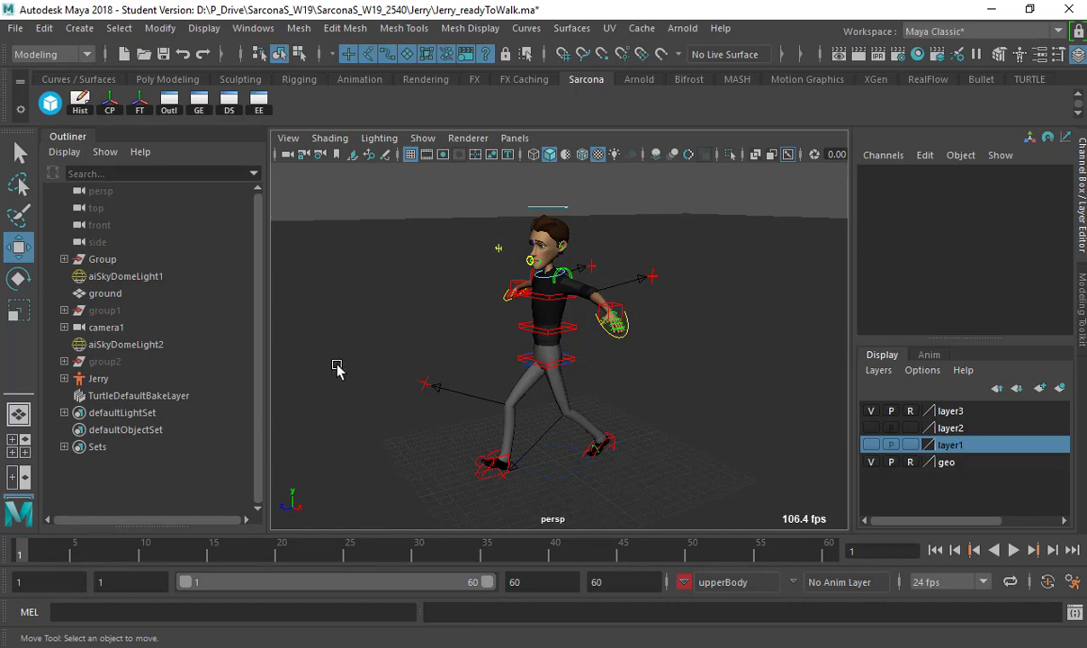
Try to move the left hand with the IKArm_L control and undo the move
{"action": "left_click", "coordinate": [602, 310]}
{"action": "left_click_drag", "start_coordinate": [596, 313], "coordinate": [673, 340], "text": "alt"}
{"action": "right_click_drag", "start_coordinate": [673, 340], "coordinate": [900, 373], "text": "alt"}
{"action": "left_click_drag", "start_coordinate": [648, 343], "coordinate": [674, 360], "text": "alt"}
{"action": "key", "text": "ctrl+z"}
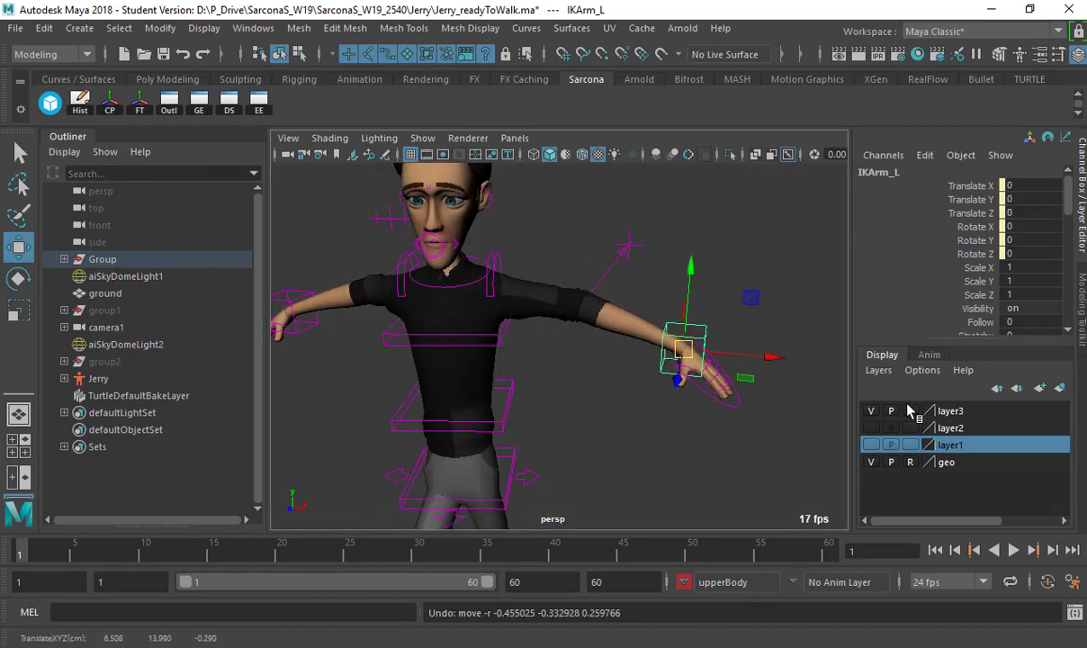
Show layer1 and set the FKIKBlend of FKIKArm_L to 0
{"action": "left_click", "coordinate": [871, 430]}
{"action": "left_click", "coordinate": [871, 430]}
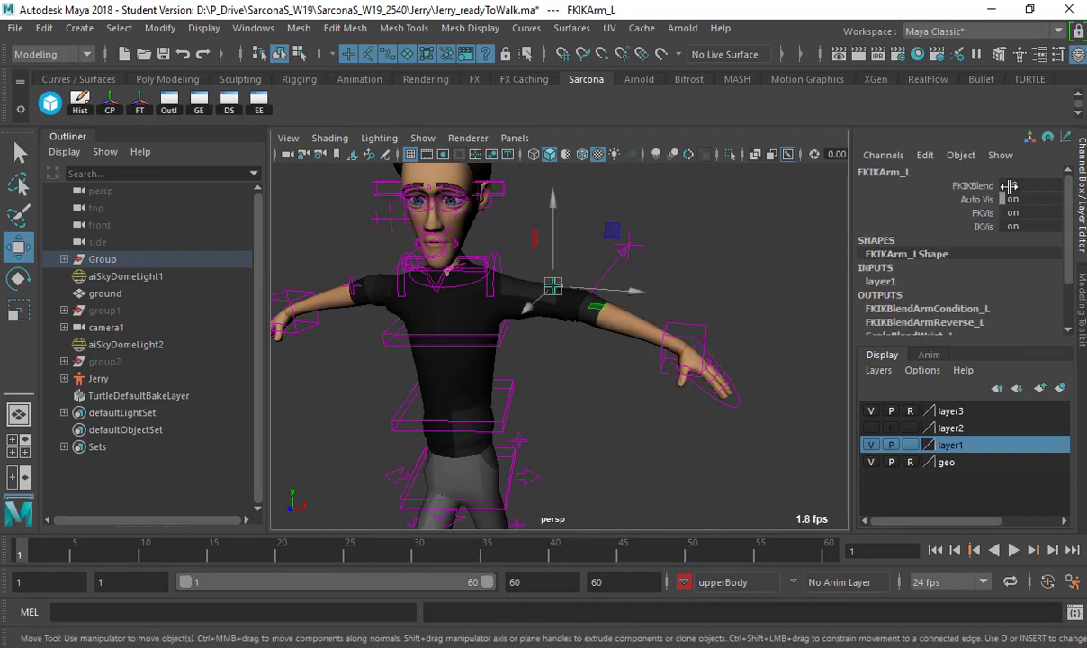
{"action": "left_click", "coordinate": [1010, 185]}
{"action": "type", "text": "0"}
{"action": "key", "text": "Return"}
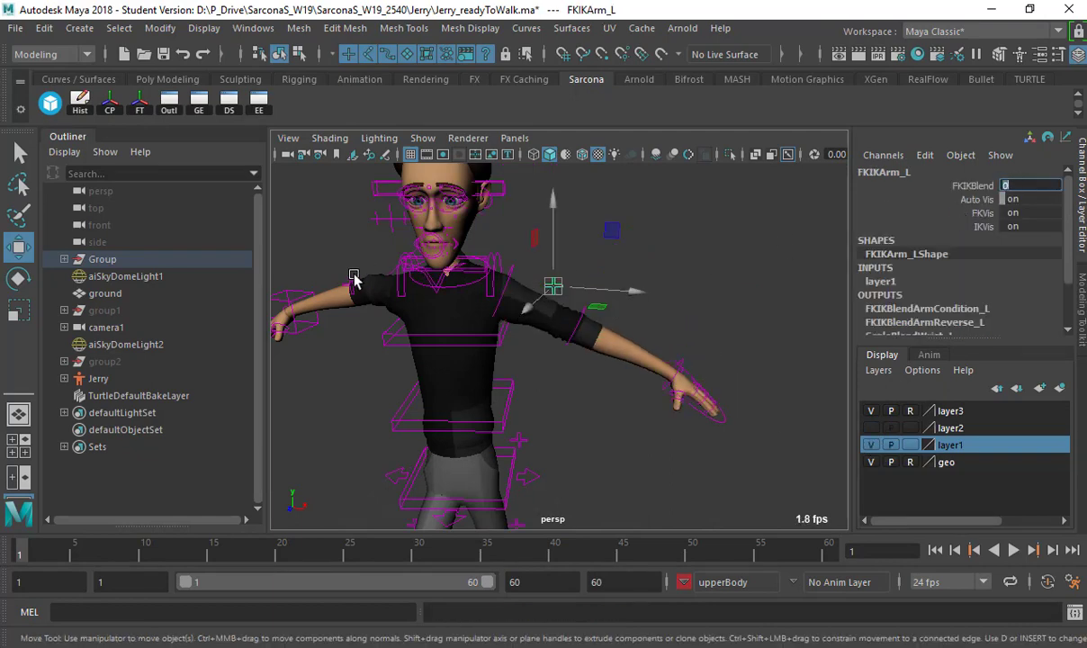
Set the FKIKBlend of FKIKArm_R to 0 and hide layer1
{"action": "left_click", "coordinate": [353, 277]}
{"action": "left_click", "coordinate": [1014, 184]}
{"action": "type", "text": "0"}
{"action": "key", "text": "Return"}
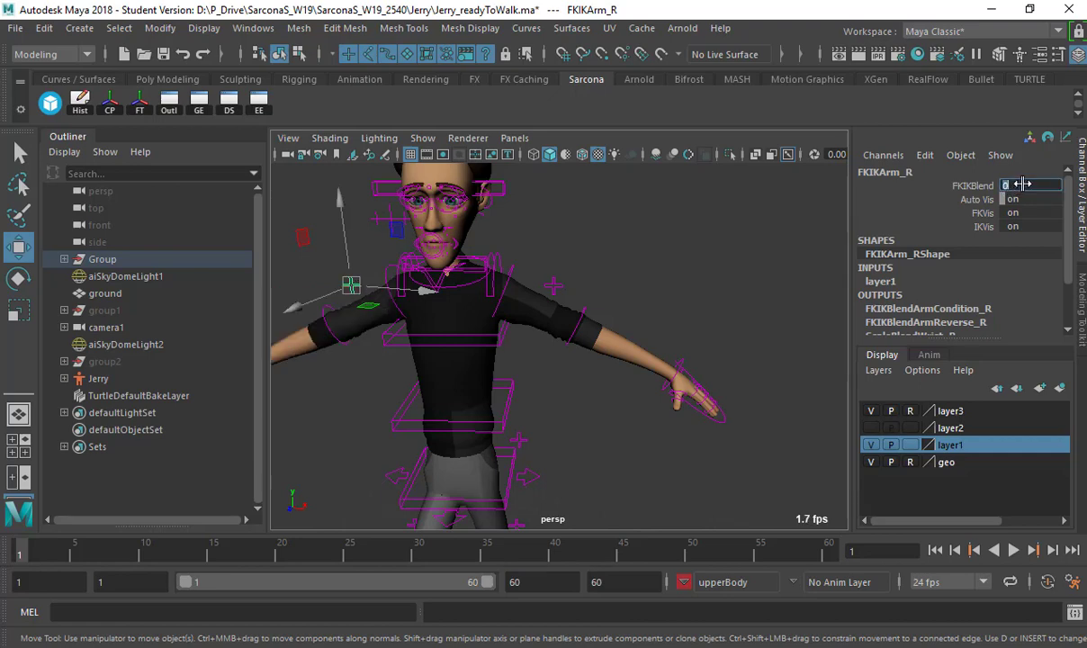
{"action": "left_click", "coordinate": [871, 444]}
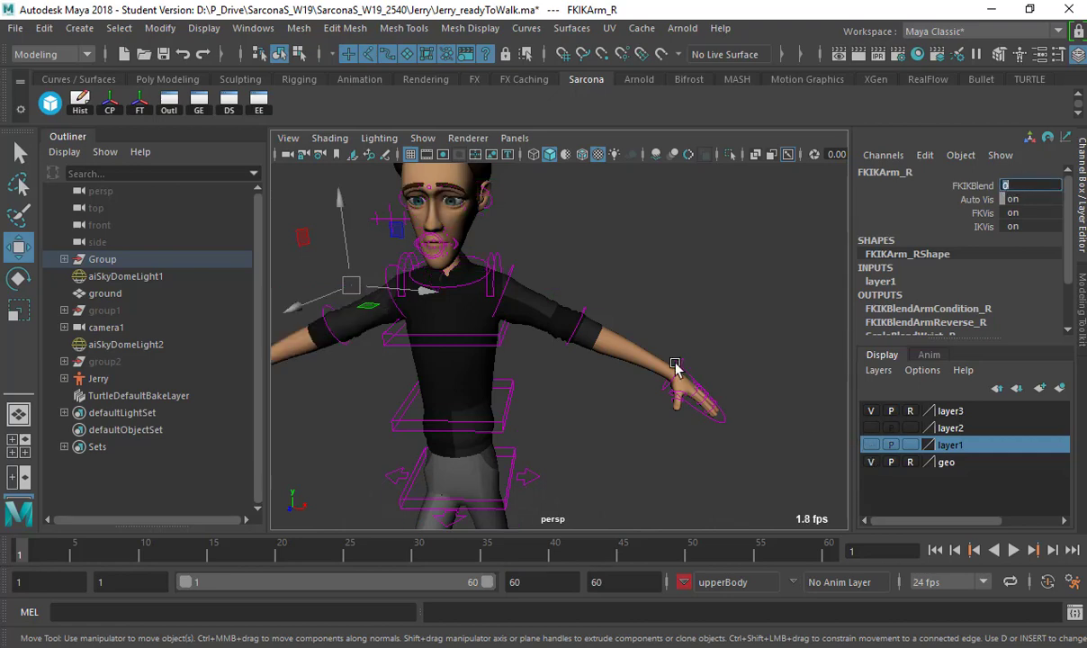
Add the Rotate X, Y and Z channels of both arms' FK shoulder, elbow and wrist controls to the upperBody character set
{"action": "left_click_drag", "start_coordinate": [616, 313], "coordinate": [461, 246], "text": "alt"}
{"action": "left_click", "coordinate": [487, 259]}
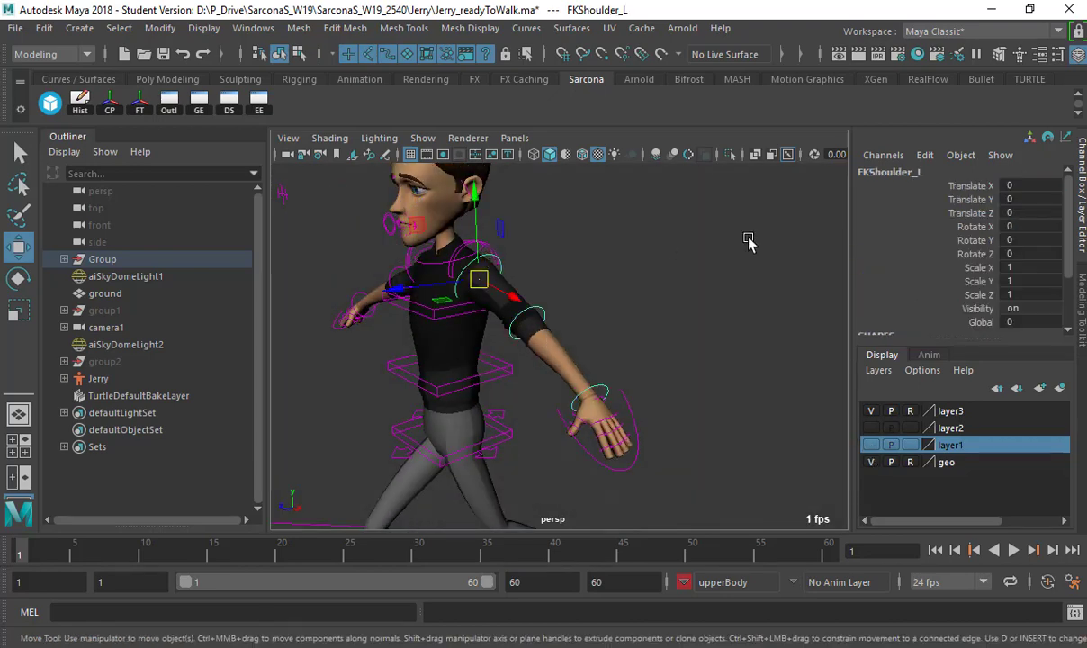
{"action": "left_click_drag", "start_coordinate": [977, 228], "coordinate": [975, 254]}
{"action": "left_click_drag", "start_coordinate": [691, 296], "coordinate": [589, 321], "text": "alt"}
{"action": "left_click", "coordinate": [580, 308]}
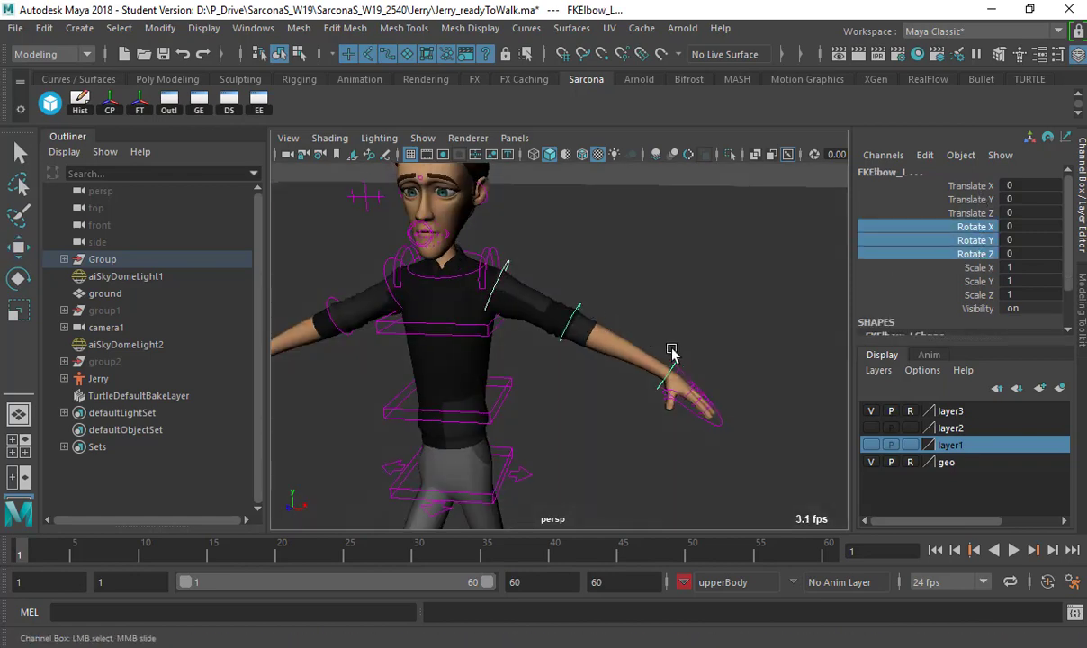
{"action": "left_click_drag", "start_coordinate": [422, 343], "coordinate": [685, 337], "text": "alt"}
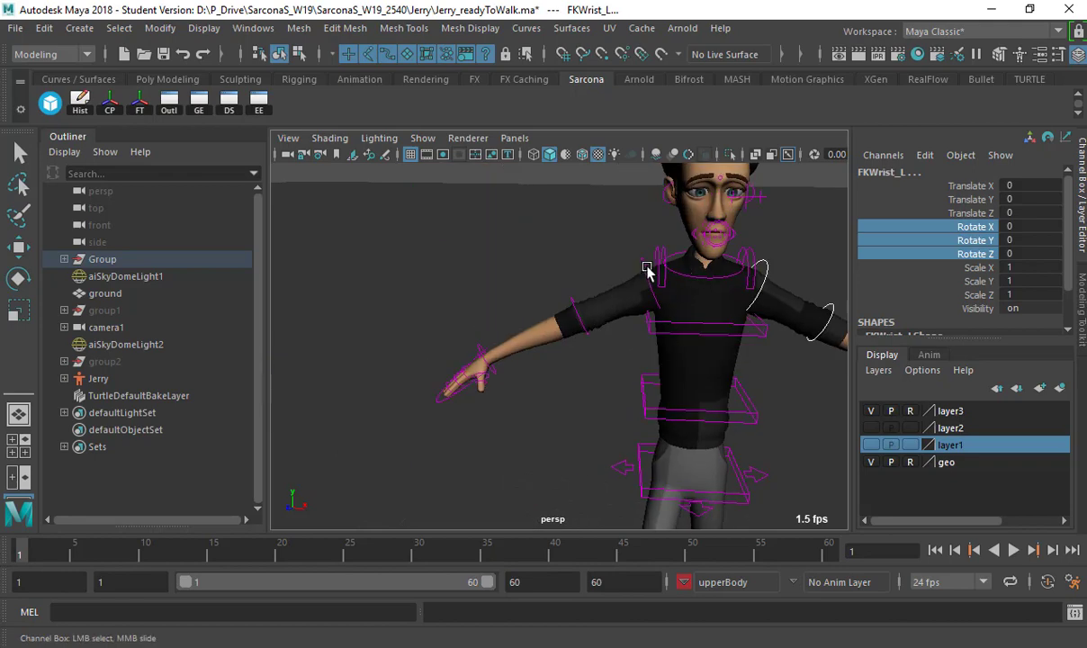
{"action": "left_click", "coordinate": [642, 260], "text": "shift"}
{"action": "left_click", "coordinate": [572, 299], "text": "shift"}
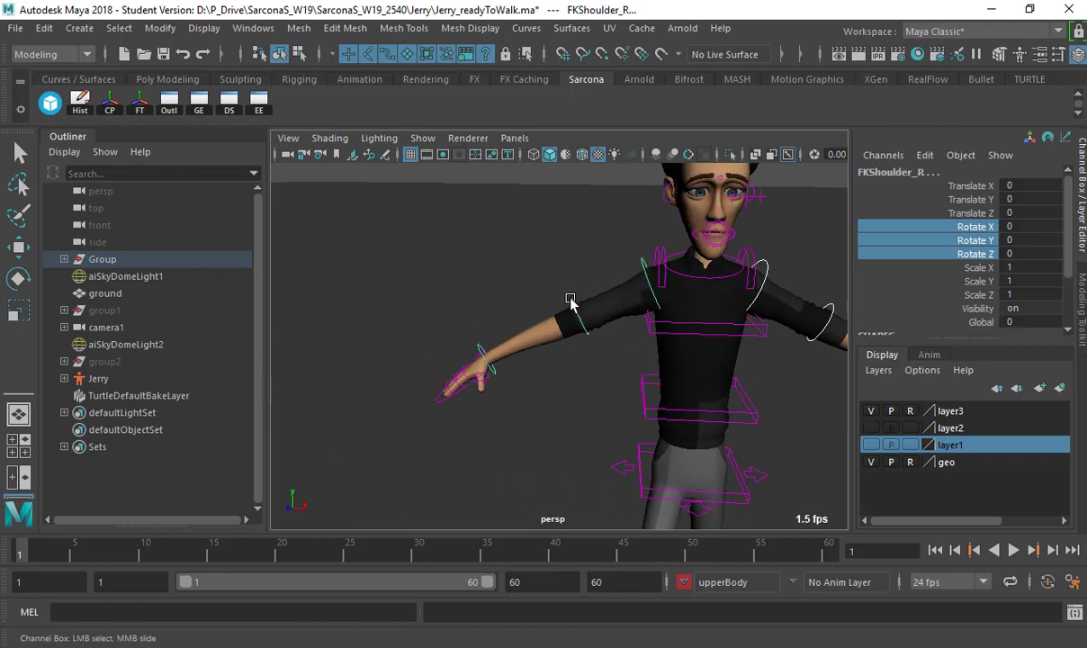
{"action": "left_click", "coordinate": [478, 353], "text": "shift"}
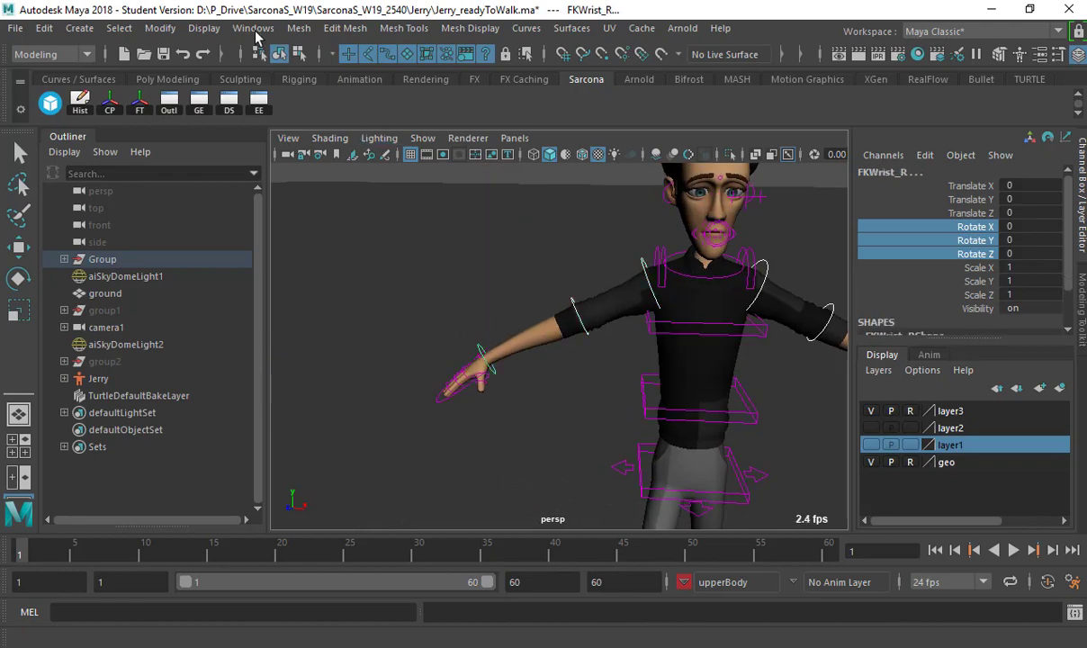
{"action": "left_click", "coordinate": [82, 55]}
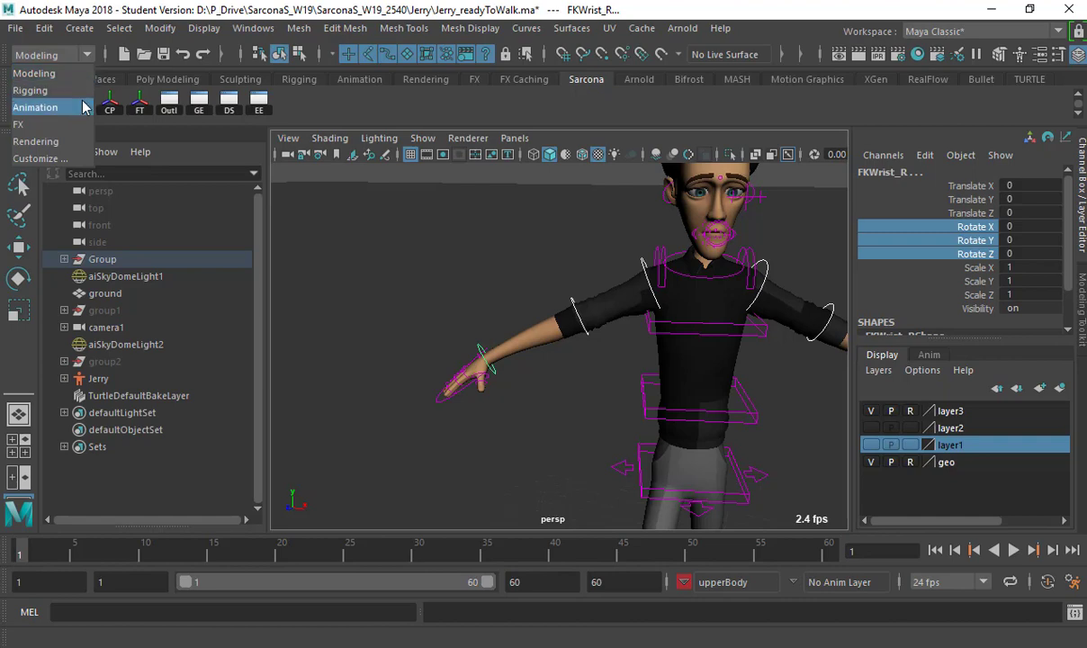
{"action": "left_click", "coordinate": [82, 107]}
{"action": "left_click", "coordinate": [295, 28]}
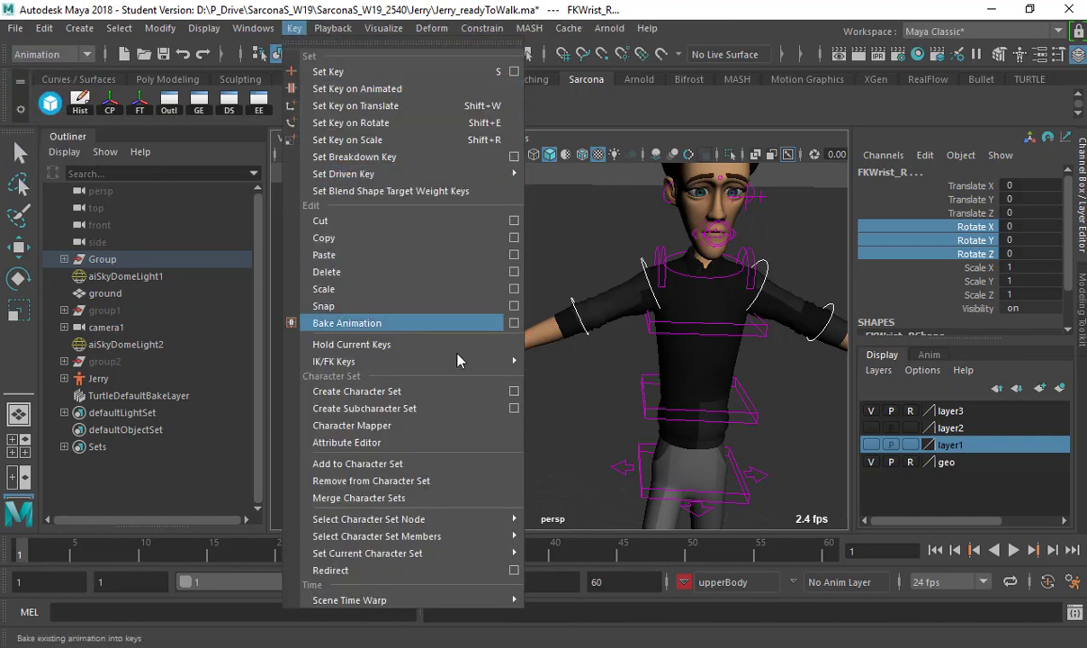
{"action": "left_click", "coordinate": [485, 469]}
Rotate FKShoulder_L to lower the left arm down beside the body at frame 1
{"action": "left_click_drag", "start_coordinate": [485, 468], "coordinate": [583, 327], "text": "alt"}
{"action": "left_click", "coordinate": [531, 251]}
{"action": "key", "text": "e"}
{"action": "right_click_drag", "start_coordinate": [582, 328], "coordinate": [864, 333], "text": "alt"}
Set the Thumb Curl of Fingers_L to 3.5
{"action": "left_click", "coordinate": [645, 351]}
{"action": "scroll", "coordinate": [974, 269], "scroll_direction": "down", "scroll_amount": 2}
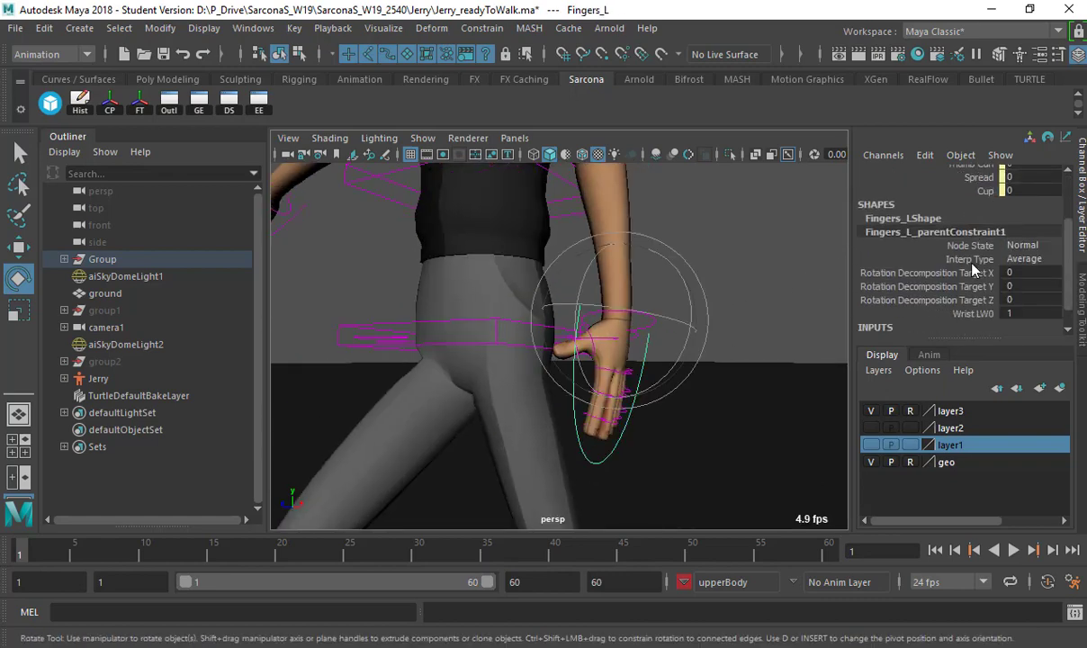
{"action": "scroll", "coordinate": [974, 268], "scroll_direction": "up", "scroll_amount": 2}
{"action": "left_click", "coordinate": [972, 242]}
{"action": "left_click_drag", "start_coordinate": [634, 313], "coordinate": [604, 314], "text": "alt"}
{"action": "right_click_drag", "start_coordinate": [605, 315], "coordinate": [754, 321], "text": "alt"}
{"action": "middle_click_drag", "start_coordinate": [749, 318], "coordinate": [775, 322]}
{"action": "left_click_drag", "start_coordinate": [636, 342], "coordinate": [662, 356], "text": "alt"}
{"action": "middle_click_drag", "start_coordinate": [655, 344], "coordinate": [643, 337], "text": "alt"}
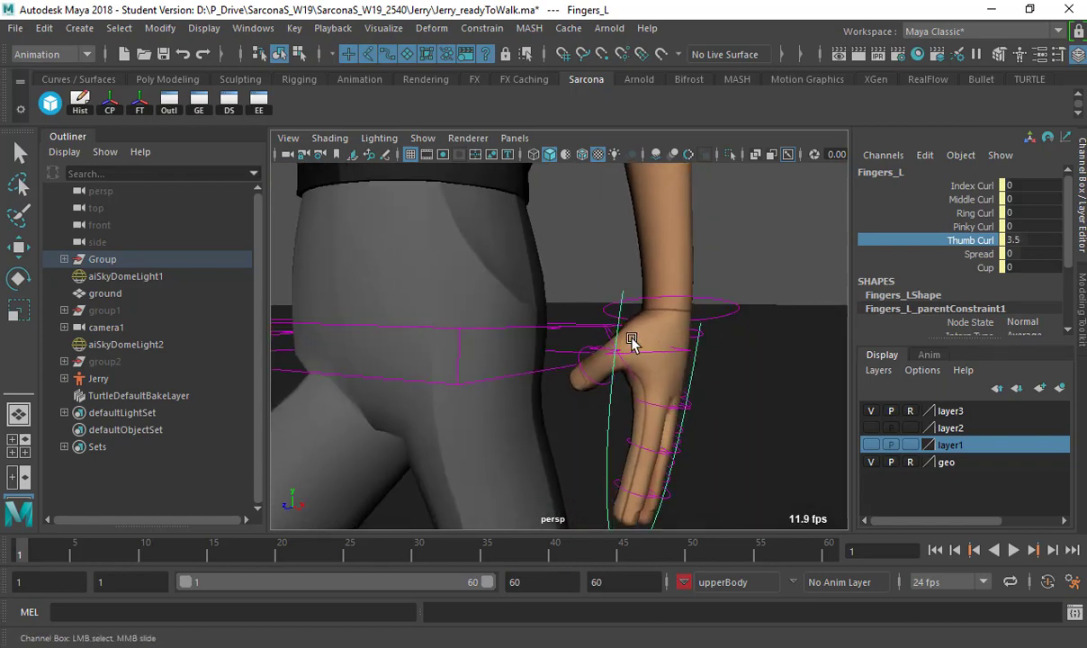
Set the Index, Middle, Ring and Pinky Curl of Fingers_L to 1.1, with Cup 1.5 and Spread -0.5
{"action": "left_click_drag", "start_coordinate": [984, 191], "coordinate": [972, 227]}
{"action": "middle_click_drag", "start_coordinate": [781, 282], "coordinate": [1014, 268]}
{"action": "left_click", "coordinate": [985, 267]}
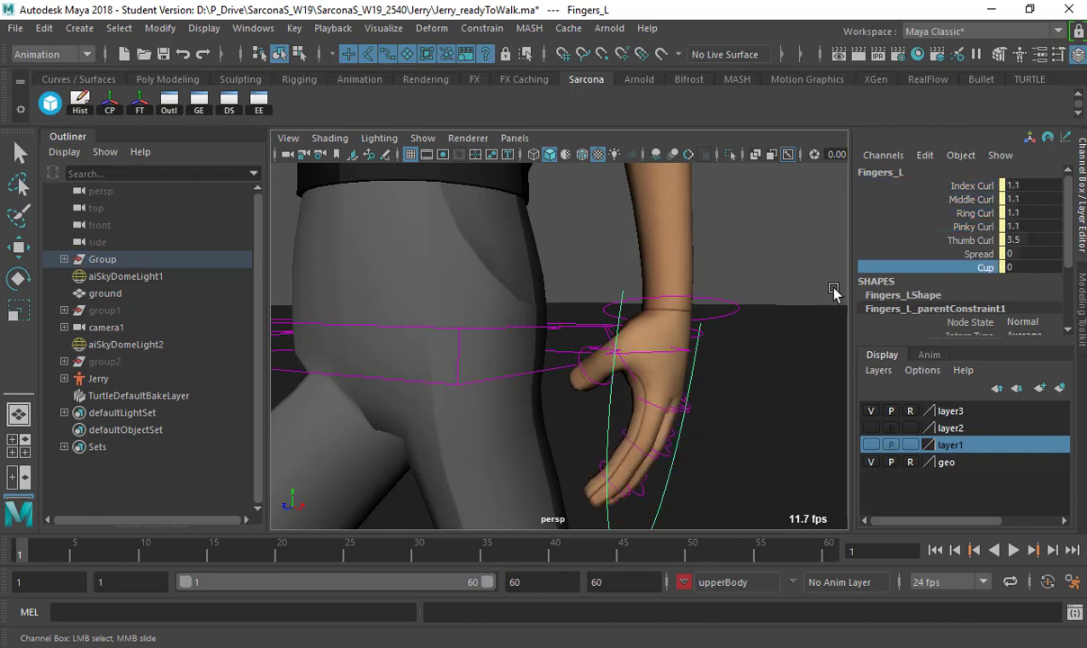
{"action": "middle_click_drag", "start_coordinate": [783, 274], "coordinate": [822, 293]}
{"action": "left_click_drag", "start_coordinate": [823, 297], "coordinate": [630, 325], "text": "alt"}
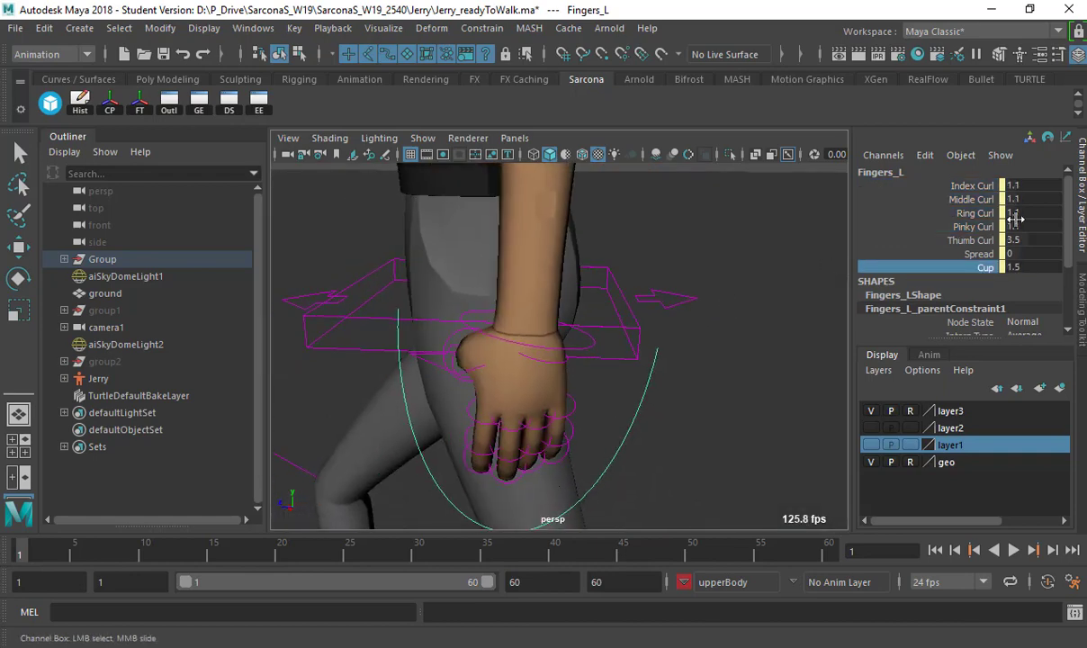
{"action": "left_click", "coordinate": [993, 256]}
{"action": "middle_click_drag", "start_coordinate": [721, 292], "coordinate": [720, 296]}
{"action": "left_click_drag", "start_coordinate": [721, 296], "coordinate": [847, 283], "text": "alt"}
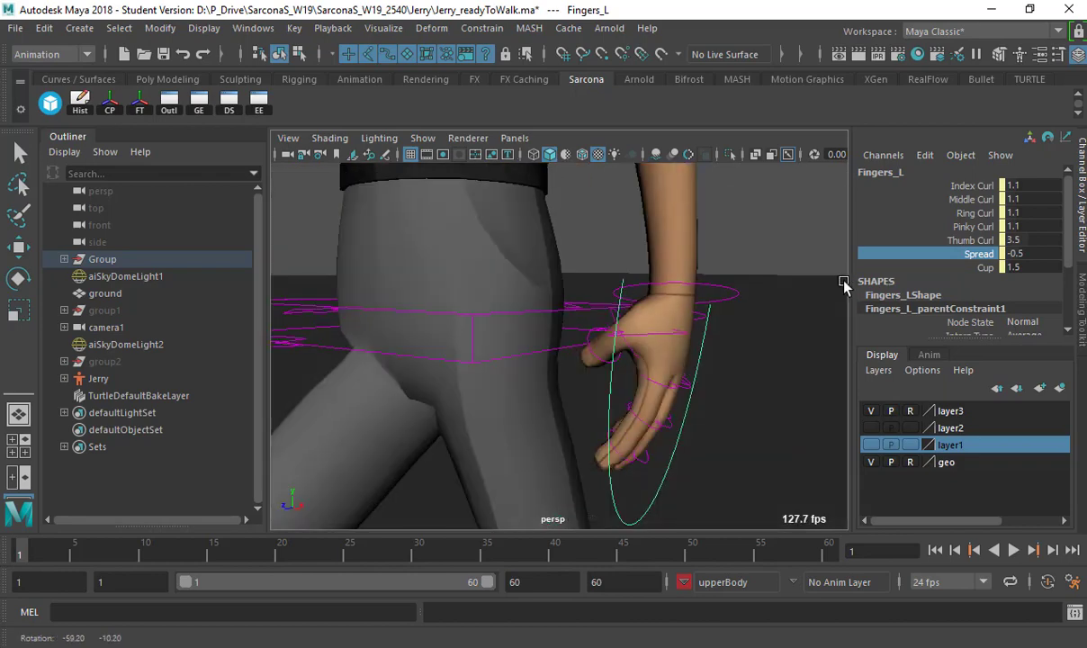
Rotate the left thumb control FKThumbFinger2_L to Rotate Z about -37.4
{"action": "left_click", "coordinate": [616, 358]}
{"action": "key", "text": "e"}
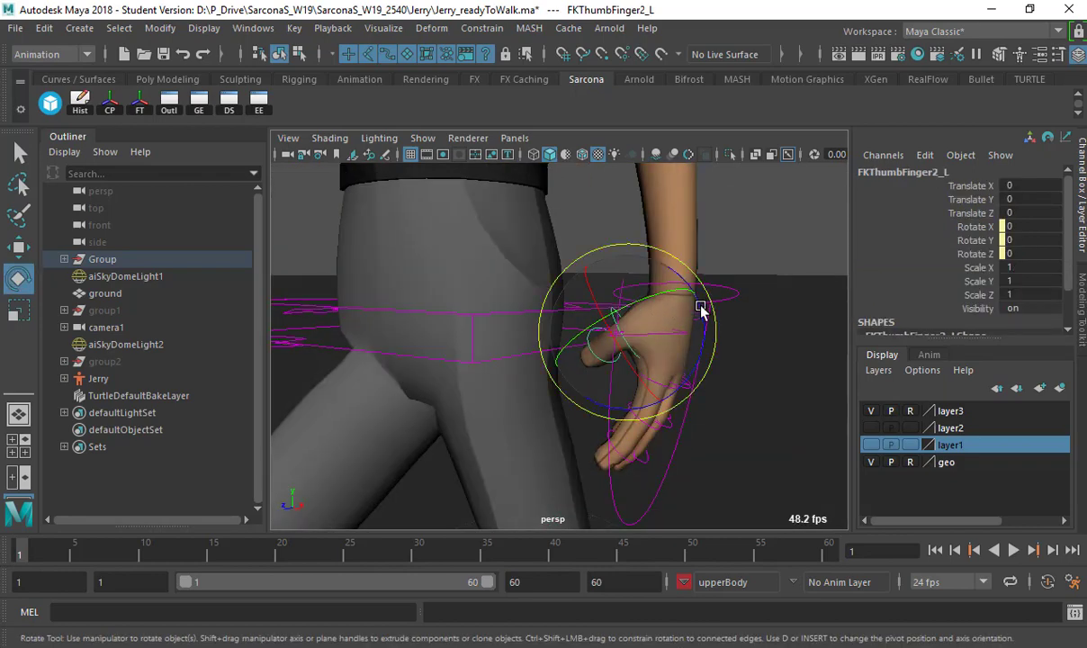
{"action": "left_click_drag", "start_coordinate": [702, 311], "coordinate": [632, 282]}
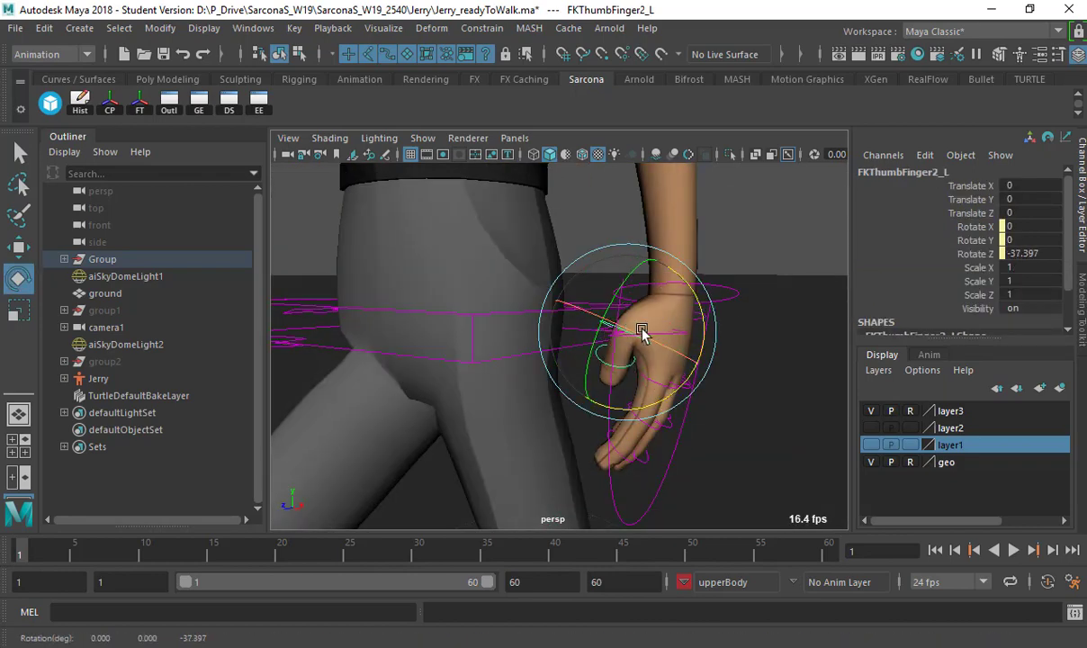
{"action": "left_click_drag", "start_coordinate": [643, 332], "coordinate": [715, 315], "text": "alt"}
{"action": "left_click", "coordinate": [786, 242]}
Rotate FKShoulder_R to Rotate Y about 58.5 to lower the right arm beside the body
{"action": "right_click_drag", "start_coordinate": [630, 286], "coordinate": [513, 301], "text": "alt"}
{"action": "middle_click_drag", "start_coordinate": [576, 306], "coordinate": [670, 310], "text": "alt"}
{"action": "right_click_drag", "start_coordinate": [717, 312], "coordinate": [510, 362], "text": "alt"}
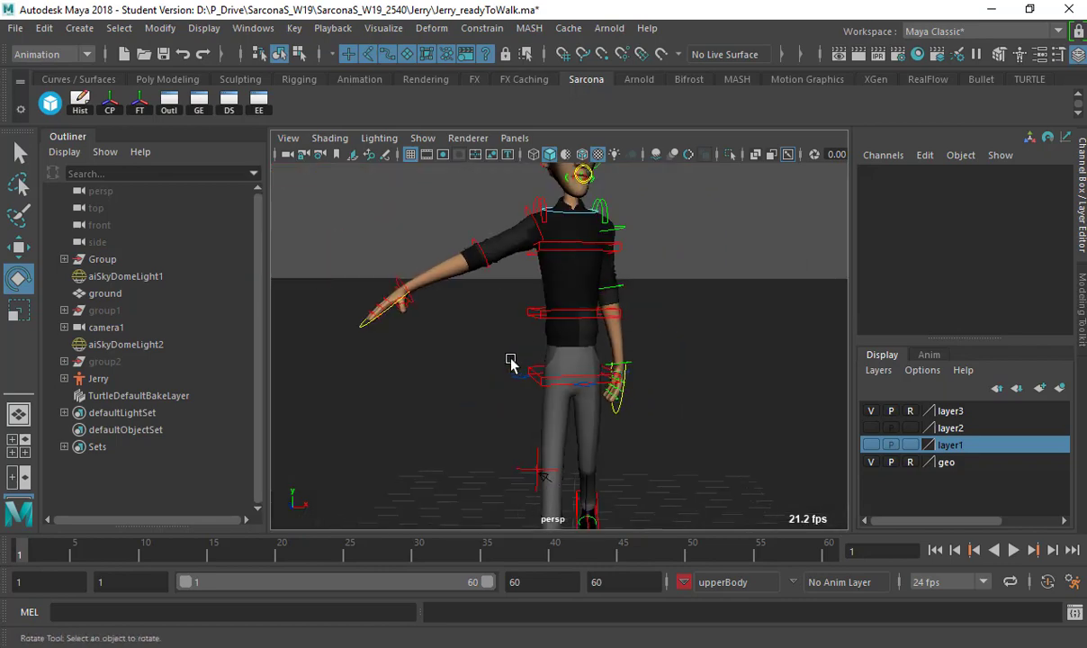
{"action": "left_click", "coordinate": [526, 214]}
{"action": "left_click_drag", "start_coordinate": [474, 187], "coordinate": [516, 255]}
Set the Cup of Fingers_R to 1.9 and its Spread to -1.5
{"action": "middle_click_drag", "start_coordinate": [499, 349], "coordinate": [516, 300], "text": "alt"}
{"action": "right_click_drag", "start_coordinate": [530, 306], "coordinate": [746, 346], "text": "alt"}
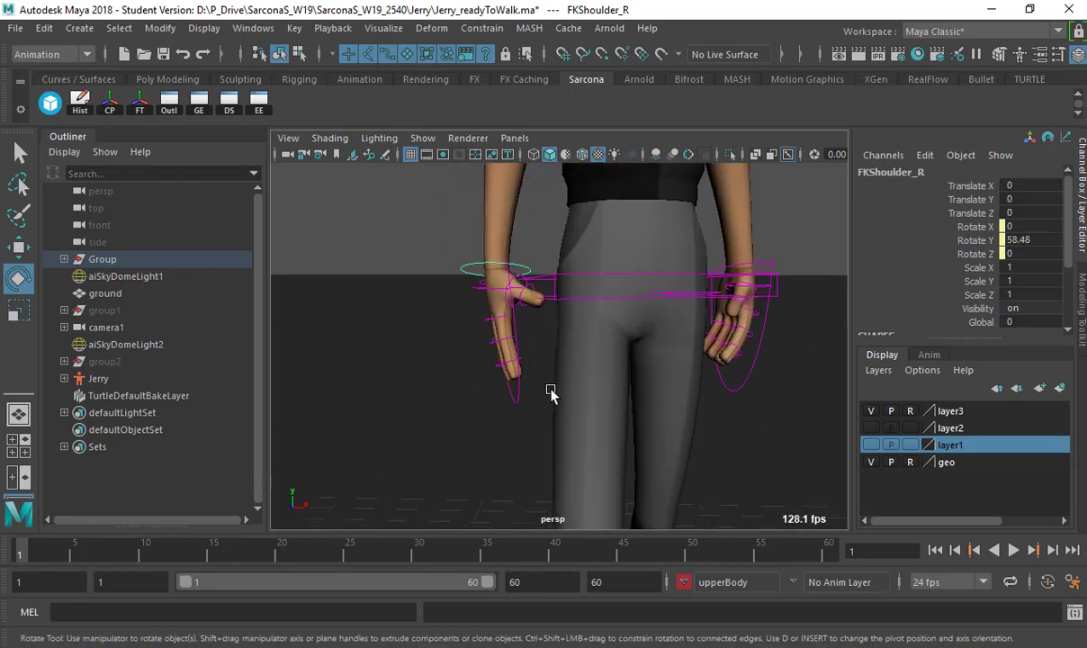
{"action": "left_click", "coordinate": [517, 394]}
{"action": "left_click", "coordinate": [982, 268]}
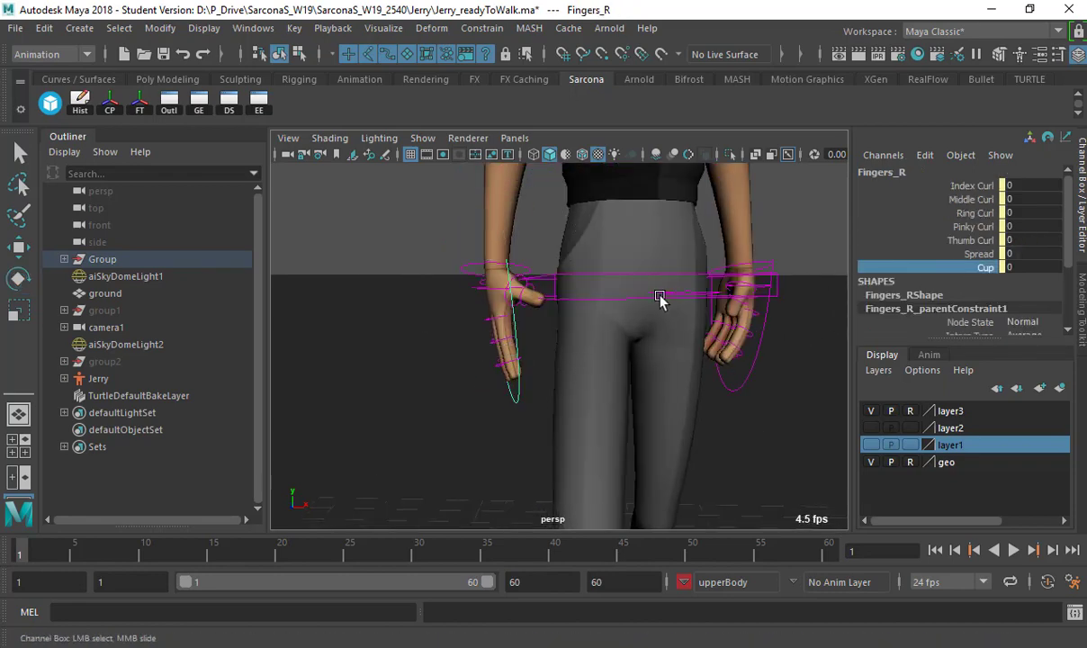
{"action": "left_click", "coordinate": [963, 255]}
{"action": "left_click_drag", "start_coordinate": [607, 323], "coordinate": [727, 329], "text": "alt"}
{"action": "middle_click_drag", "start_coordinate": [725, 325], "coordinate": [714, 324]}
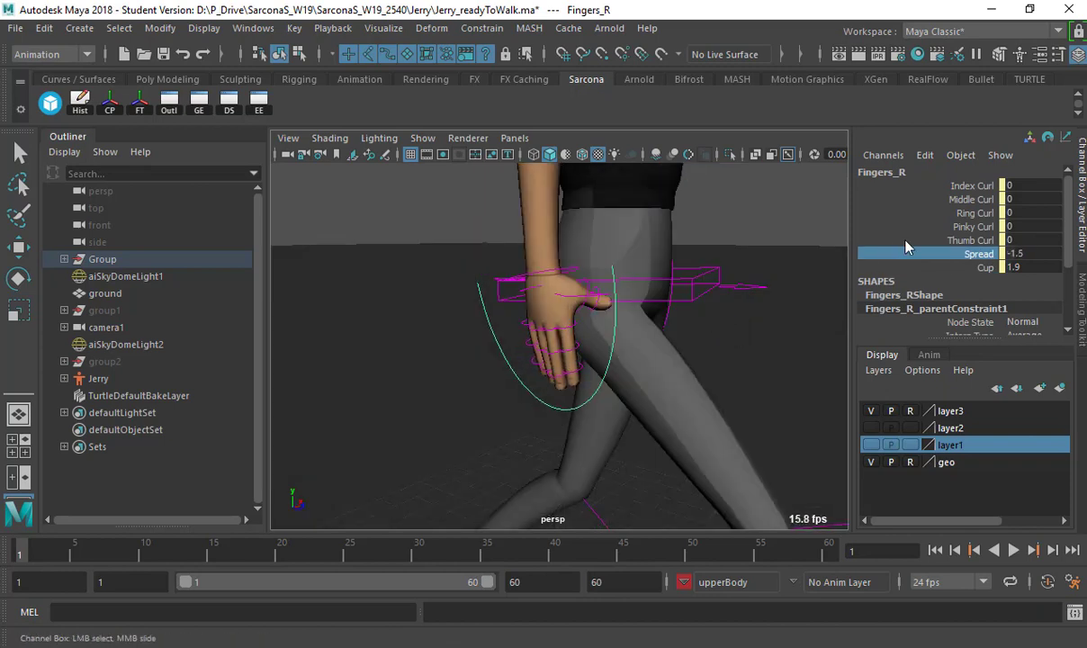
Set the Thumb Curl of Fingers_R to 2.1 and its Index, Middle, Ring and Pinky Curl to 0.9
{"action": "left_click", "coordinate": [965, 241]}
{"action": "middle_click_drag", "start_coordinate": [666, 292], "coordinate": [686, 292]}
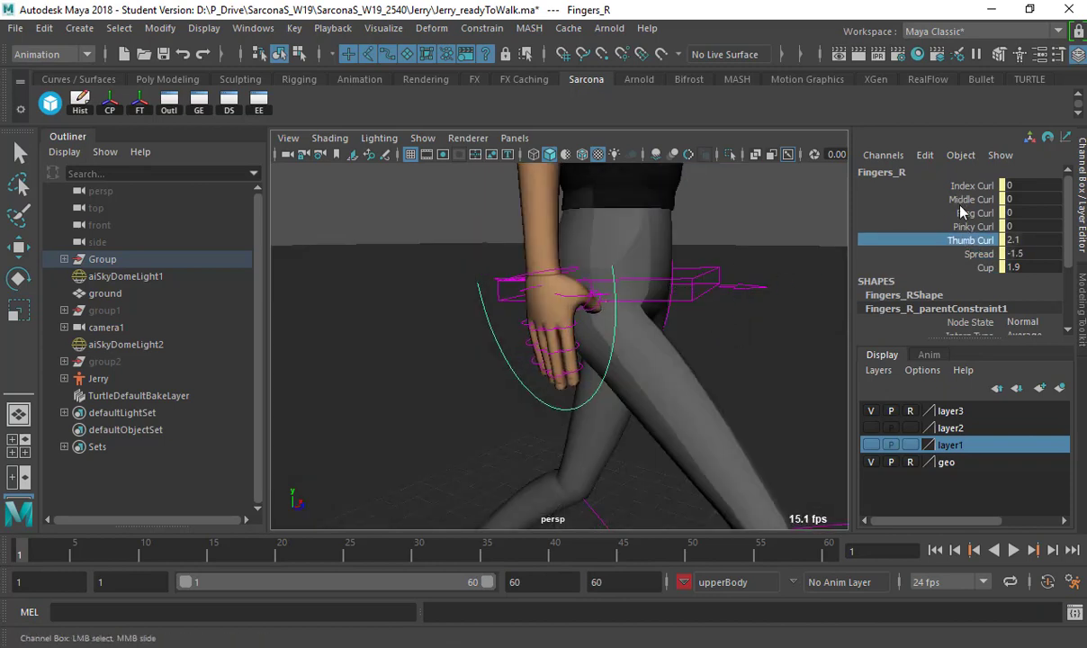
{"action": "left_click_drag", "start_coordinate": [960, 185], "coordinate": [908, 226]}
{"action": "middle_click_drag", "start_coordinate": [647, 270], "coordinate": [685, 299]}
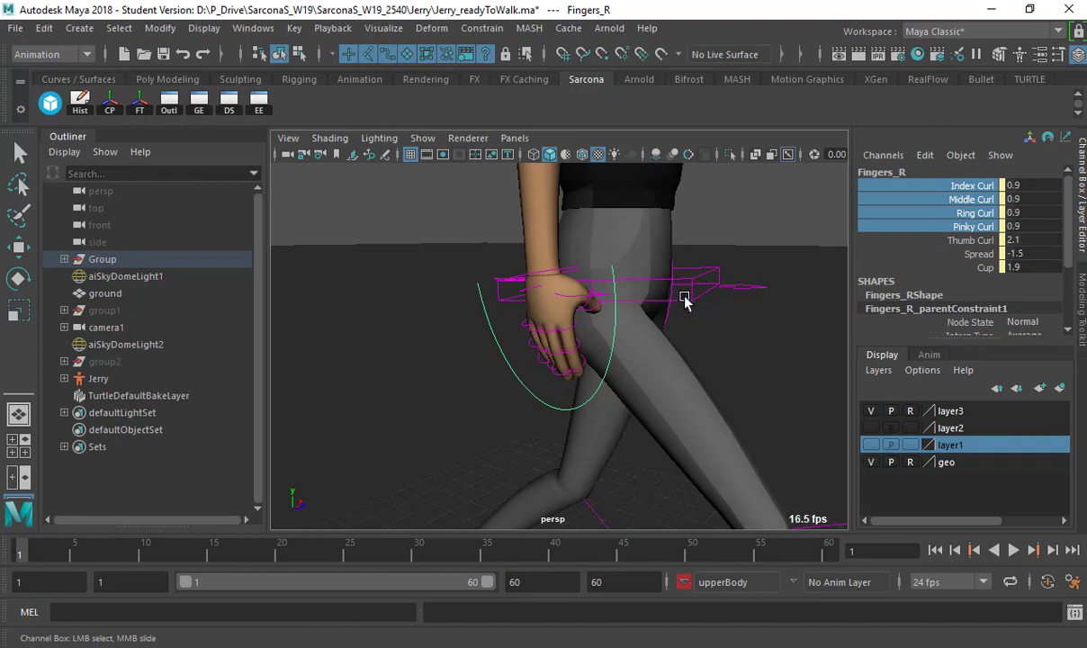
Rotate the right thumb control FKThumbFinger2_R to Rotate Y about 17.3 and Rotate Z about -34.2
{"action": "left_click_drag", "start_coordinate": [670, 310], "coordinate": [568, 319], "text": "alt"}
{"action": "right_click_drag", "start_coordinate": [577, 317], "coordinate": [754, 306], "text": "alt"}
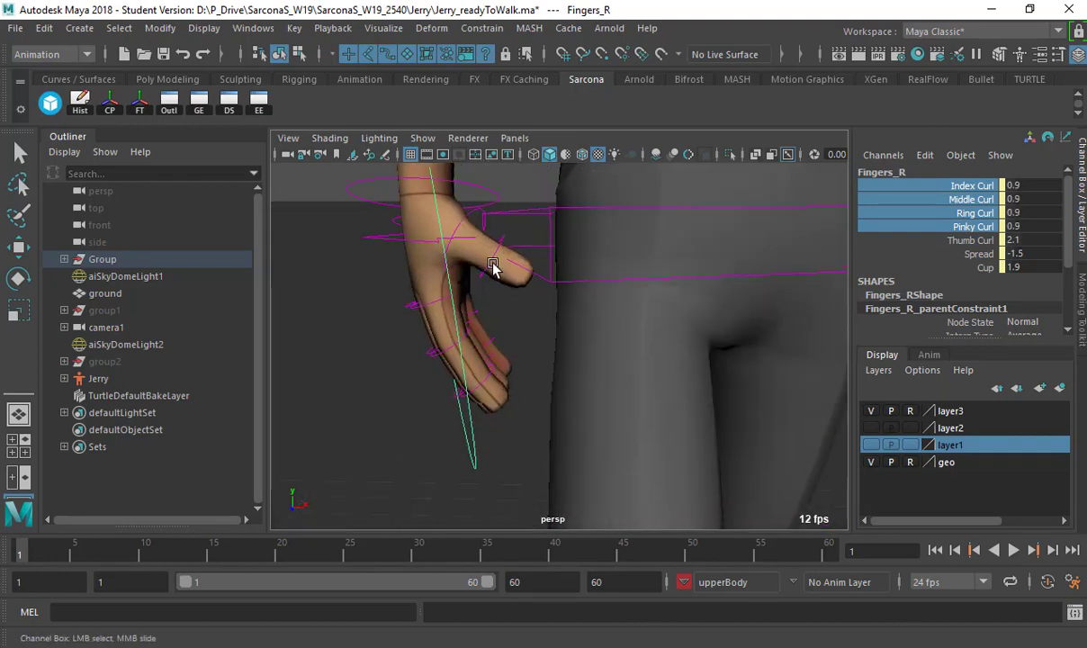
{"action": "left_click", "coordinate": [468, 194]}
{"action": "key", "text": "e"}
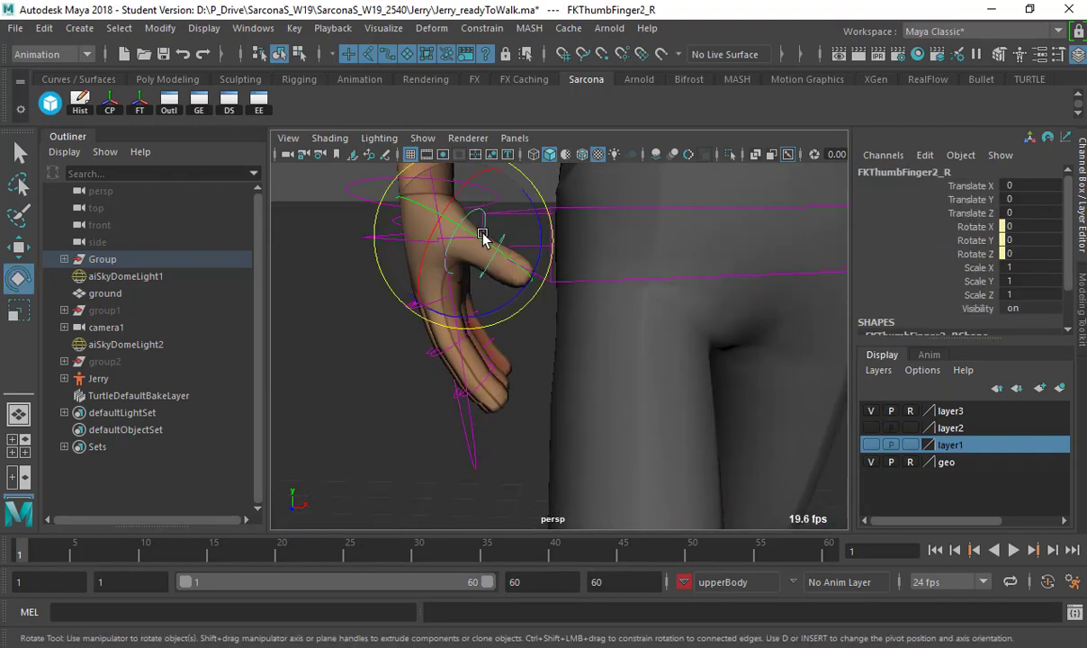
{"action": "left_click_drag", "start_coordinate": [455, 221], "coordinate": [573, 288]}
{"action": "right_click_drag", "start_coordinate": [642, 289], "coordinate": [414, 269], "text": "alt"}
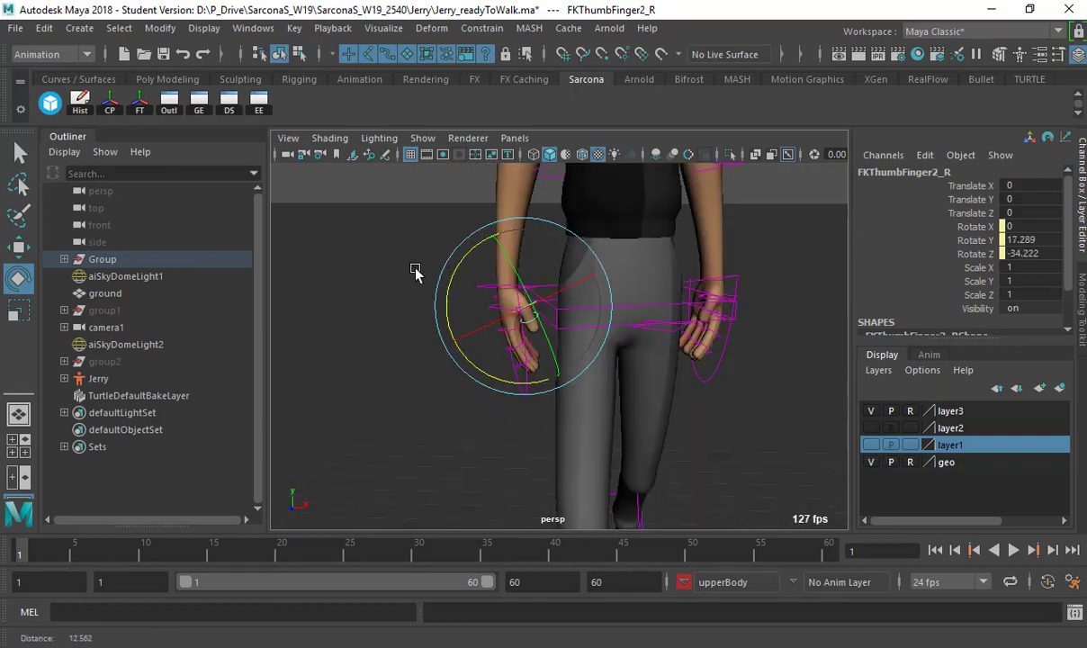
Bend both elbows slightly with FKElbow_L and FKElbow_R, rotating FKElbow_R to Rotate Z about 16.2
{"action": "left_click_drag", "start_coordinate": [414, 269], "coordinate": [429, 192], "text": "alt"}
{"action": "left_click", "coordinate": [562, 220]}
{"action": "right_click_drag", "start_coordinate": [634, 255], "coordinate": [604, 258], "text": "alt"}
{"action": "left_click_drag", "start_coordinate": [603, 258], "coordinate": [603, 406], "text": "alt"}
{"action": "left_click", "coordinate": [606, 288]}
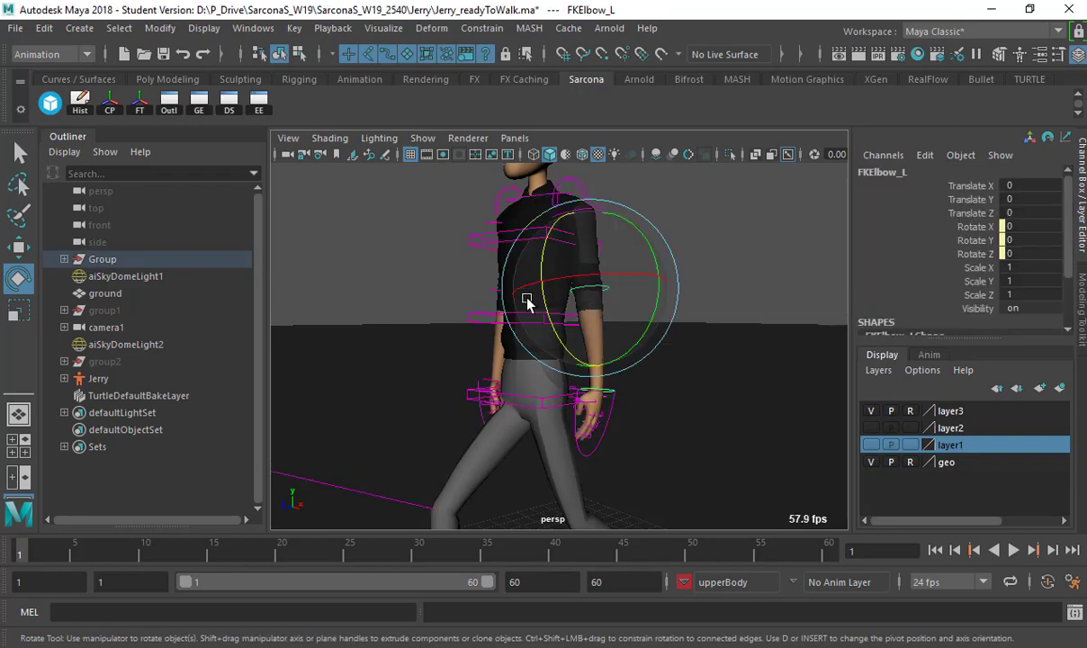
{"action": "left_click_drag", "start_coordinate": [526, 301], "coordinate": [598, 292]}
{"action": "key", "text": "q"}
{"action": "left_click", "coordinate": [563, 291]}
{"action": "key", "text": "e"}
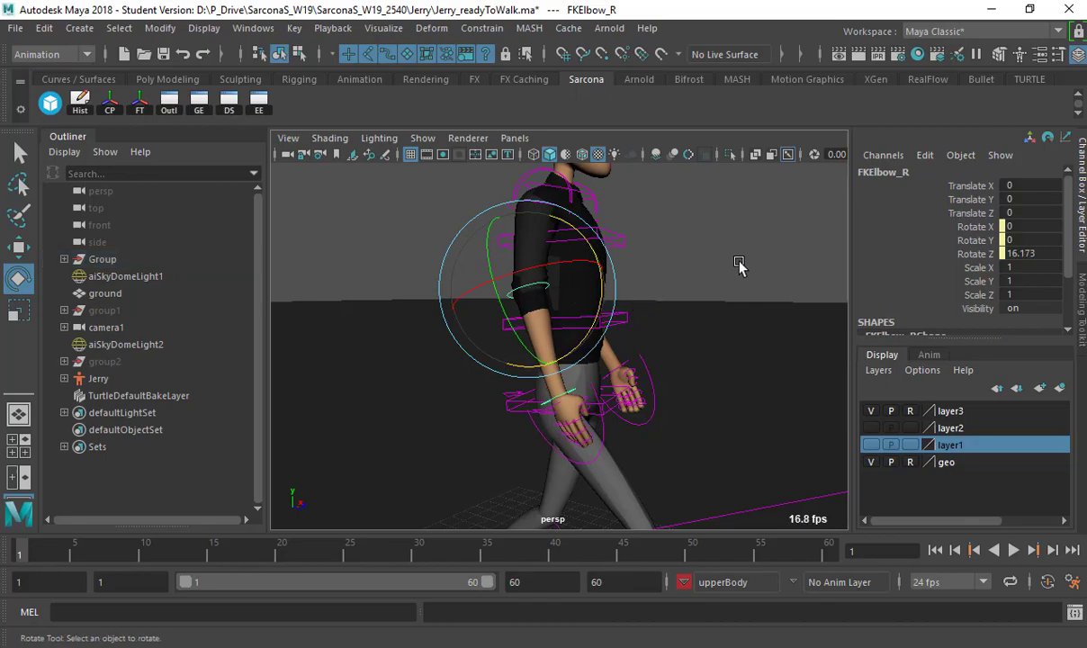
{"action": "left_click_drag", "start_coordinate": [740, 267], "coordinate": [485, 286], "text": "alt"}
Check the walk cycle reference in the browser and twist the chest control IKSpine3_M to Rotate Y -15
{"action": "key", "text": "alt+Tab"}
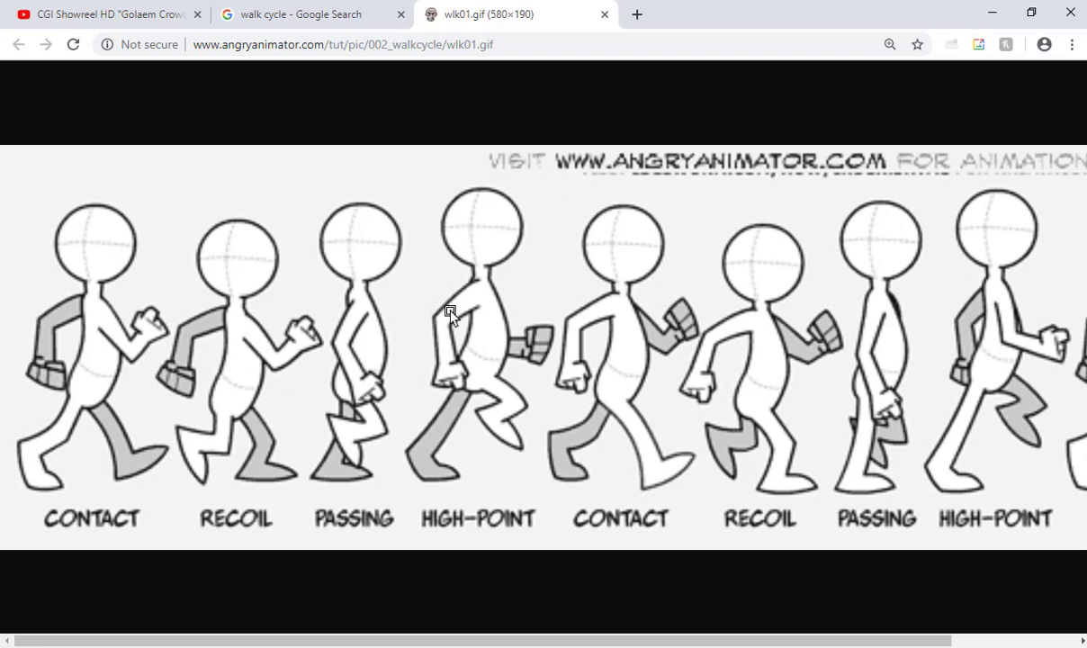
{"action": "key", "text": "alt+Tab"}
{"action": "left_click_drag", "start_coordinate": [638, 287], "coordinate": [580, 283], "text": "alt"}
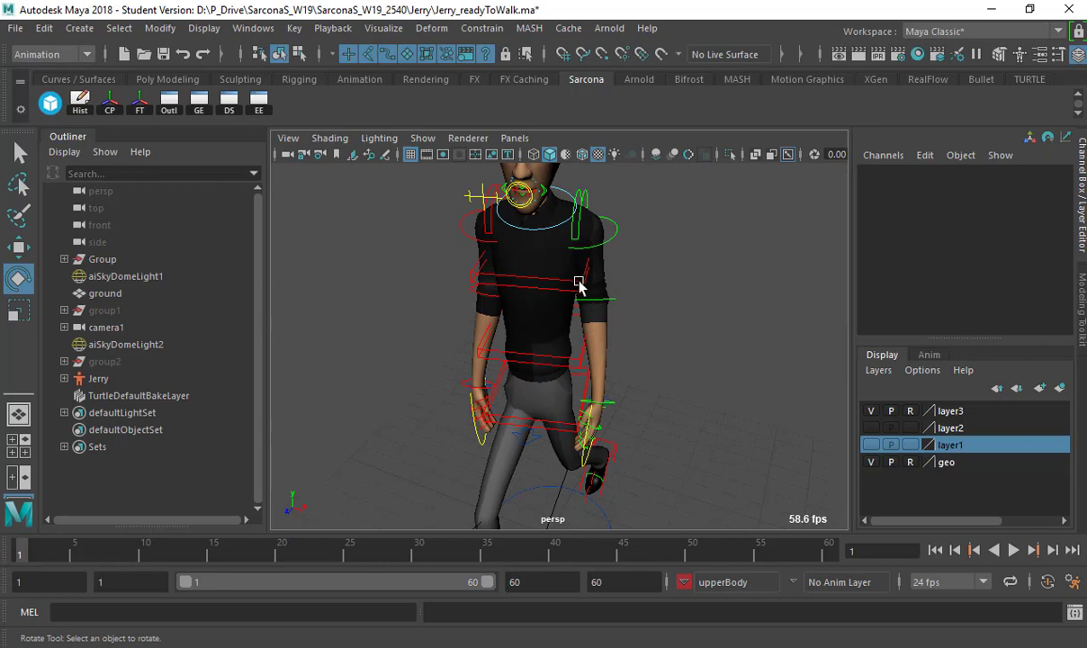
{"action": "left_click", "coordinate": [569, 283]}
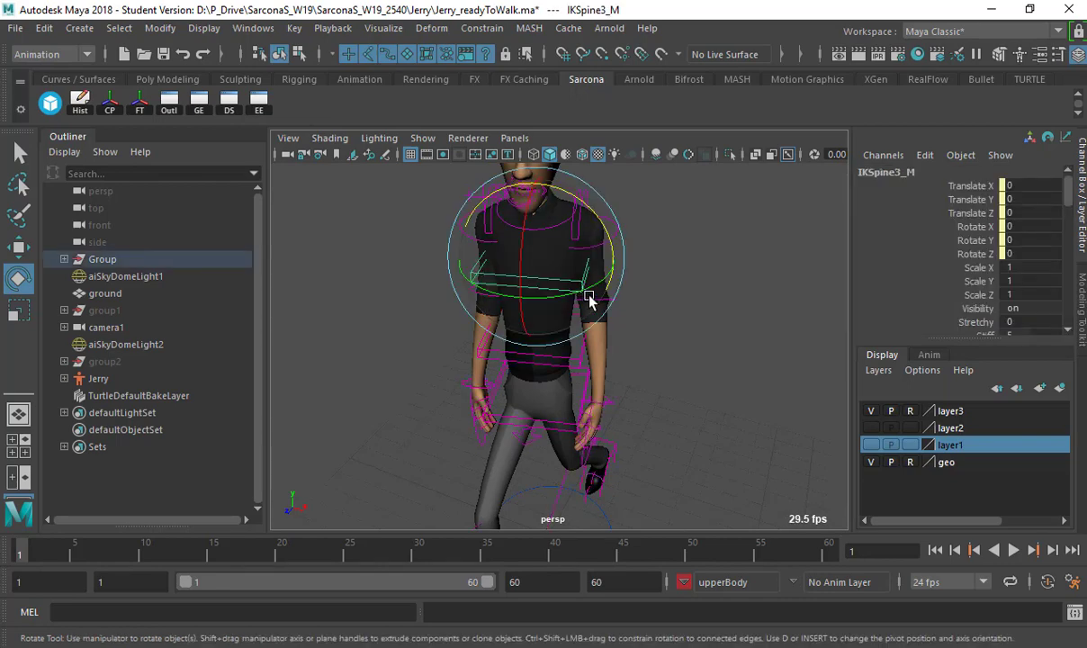
{"action": "left_click_drag", "start_coordinate": [585, 289], "coordinate": [571, 297]}
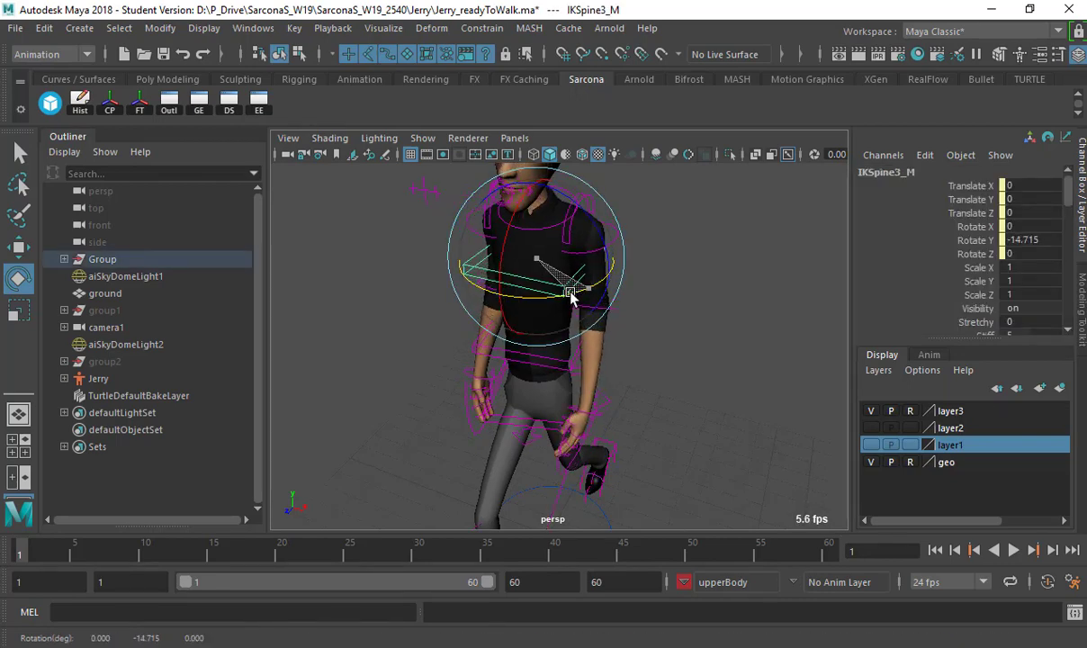
{"action": "double_click", "coordinate": [1025, 240]}
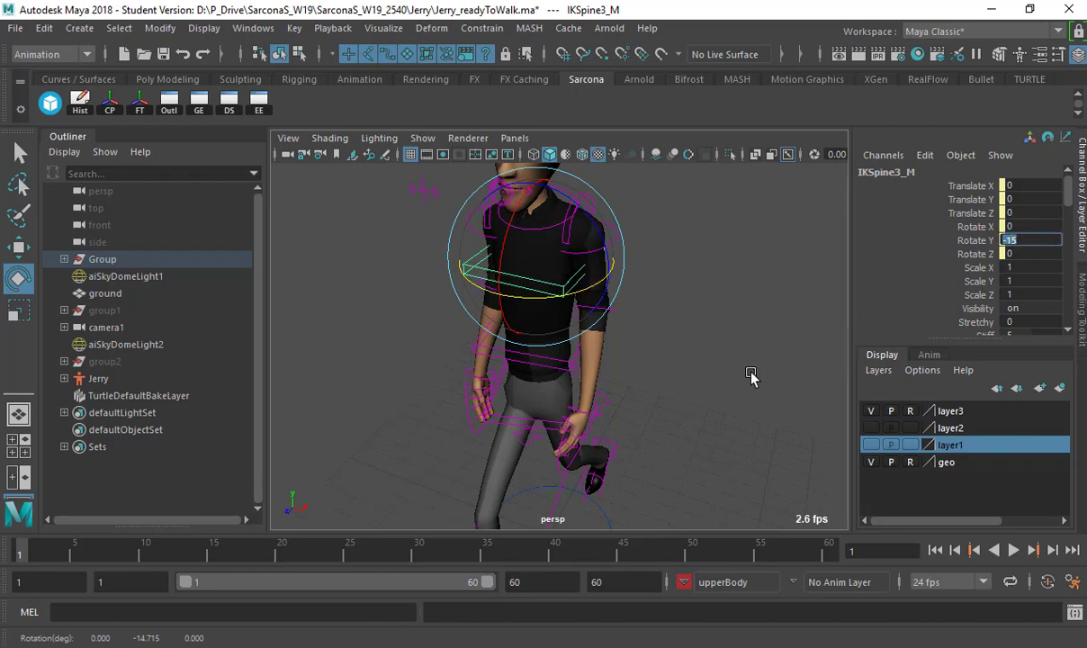
{"action": "key", "text": "Return"}
{"action": "left_click_drag", "start_coordinate": [656, 364], "coordinate": [586, 381], "text": "alt"}
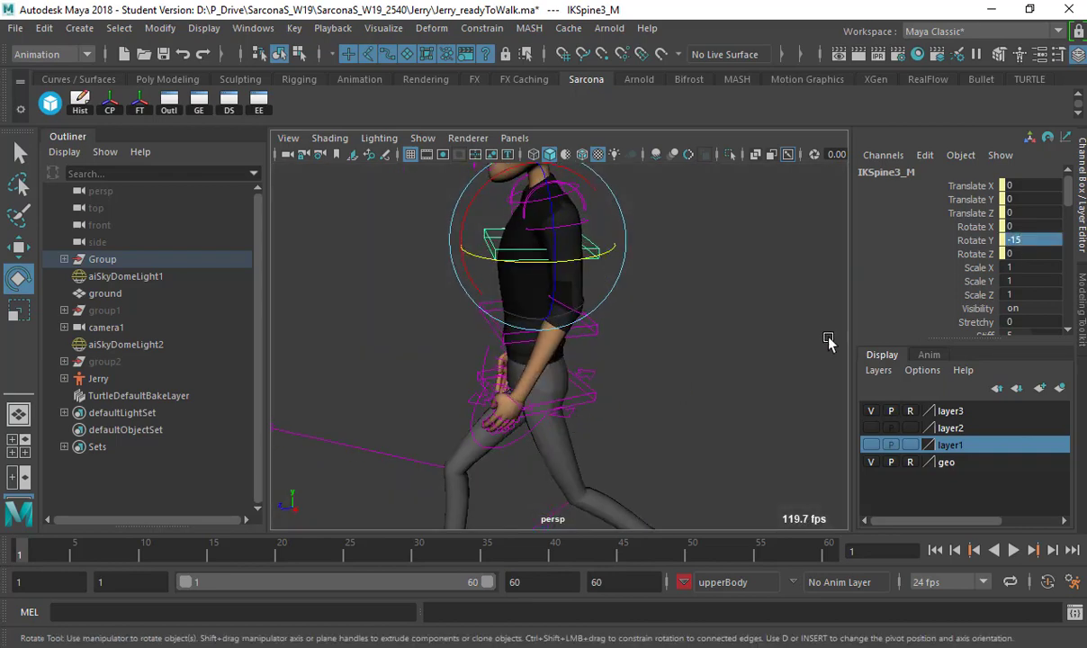
{"action": "left_click", "coordinate": [599, 252]}
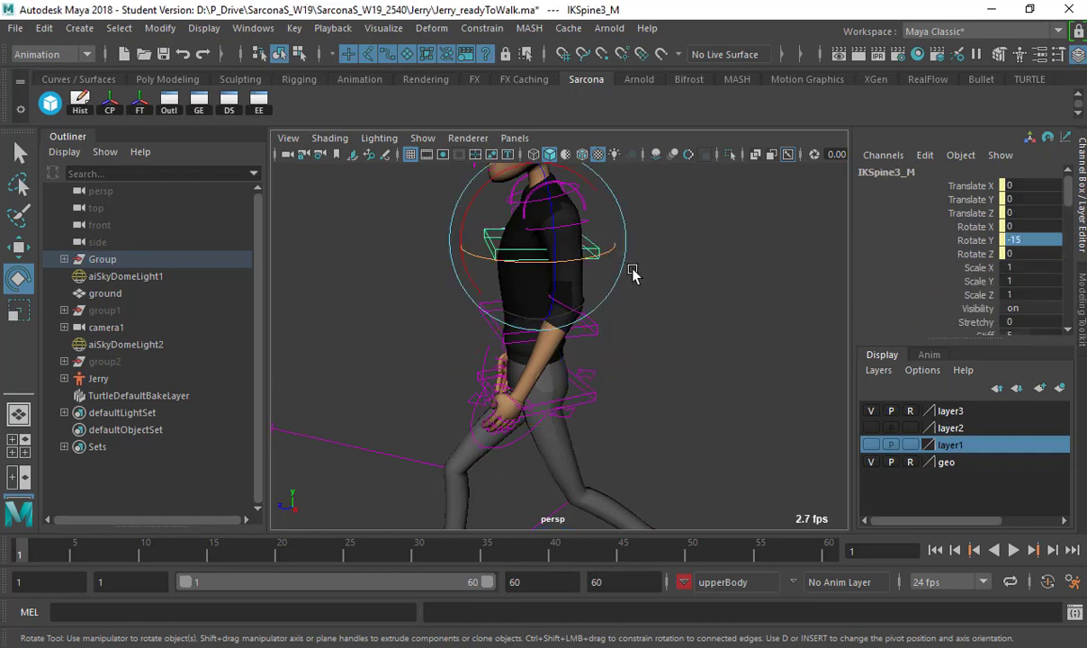
{"action": "left_click_drag", "start_coordinate": [635, 275], "coordinate": [623, 348], "text": "alt"}
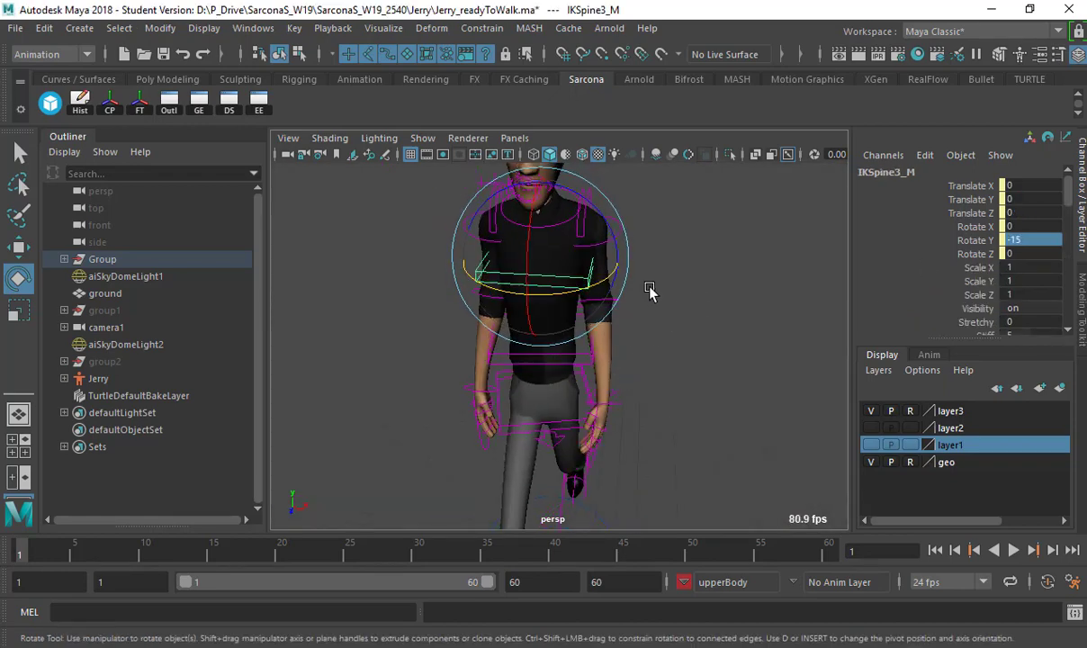
Swing the left arm forward with FKShoulder_L and bend FKElbow_L to match the contact pose in the walk cycle reference
{"action": "key", "text": "w"}
{"action": "left_click", "coordinate": [614, 238]}
{"action": "left_click_drag", "start_coordinate": [621, 244], "coordinate": [549, 272], "text": "alt"}
{"action": "key", "text": "alt+Tab"}
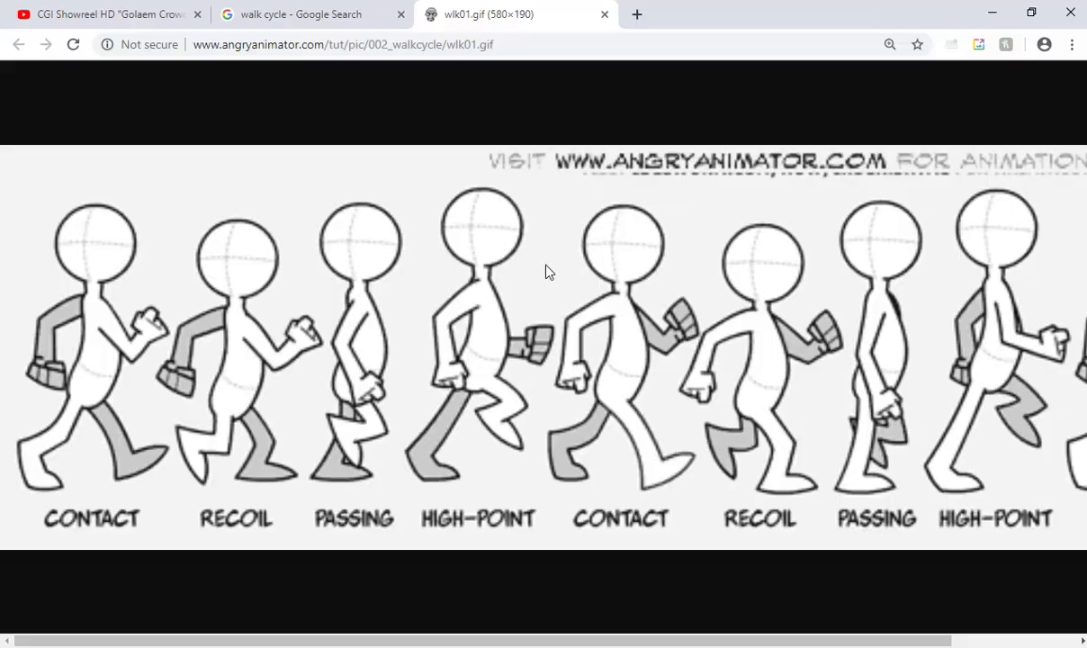
{"action": "key", "text": "alt+Tab"}
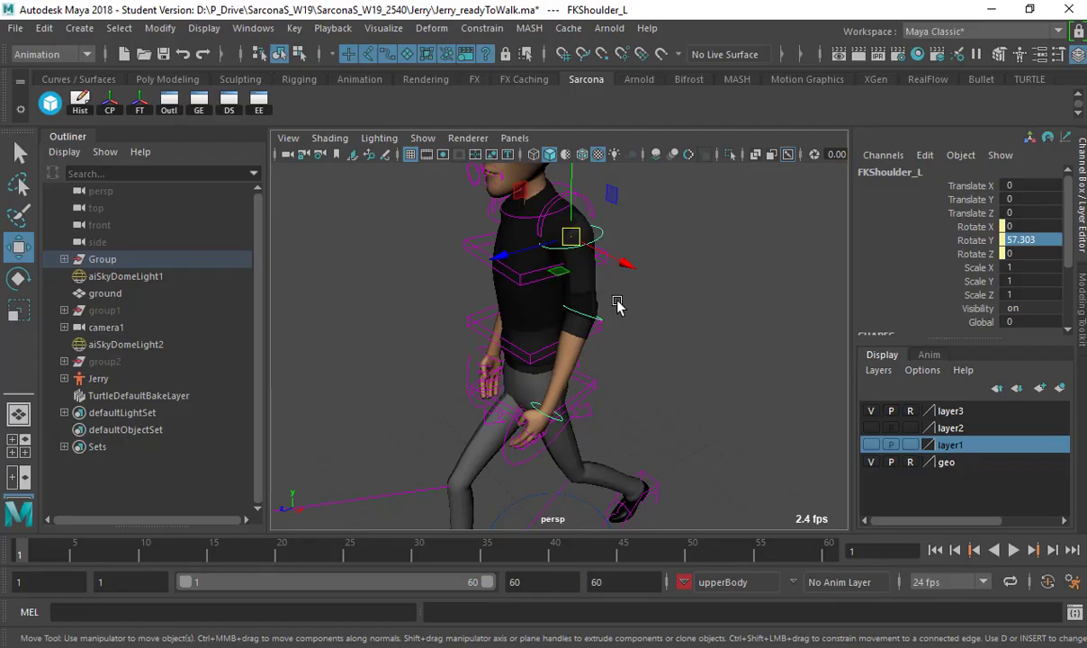
{"action": "left_click_drag", "start_coordinate": [619, 308], "coordinate": [440, 267], "text": "alt"}
{"action": "key", "text": "e"}
{"action": "key", "text": "q"}
{"action": "left_click", "coordinate": [541, 340]}
{"action": "key", "text": "e"}
Rotate FKWrist_L to Rotate X about -3, Rotate Y about 7.6 and Rotate Z about 21.8
{"action": "left_click", "coordinate": [436, 268]}
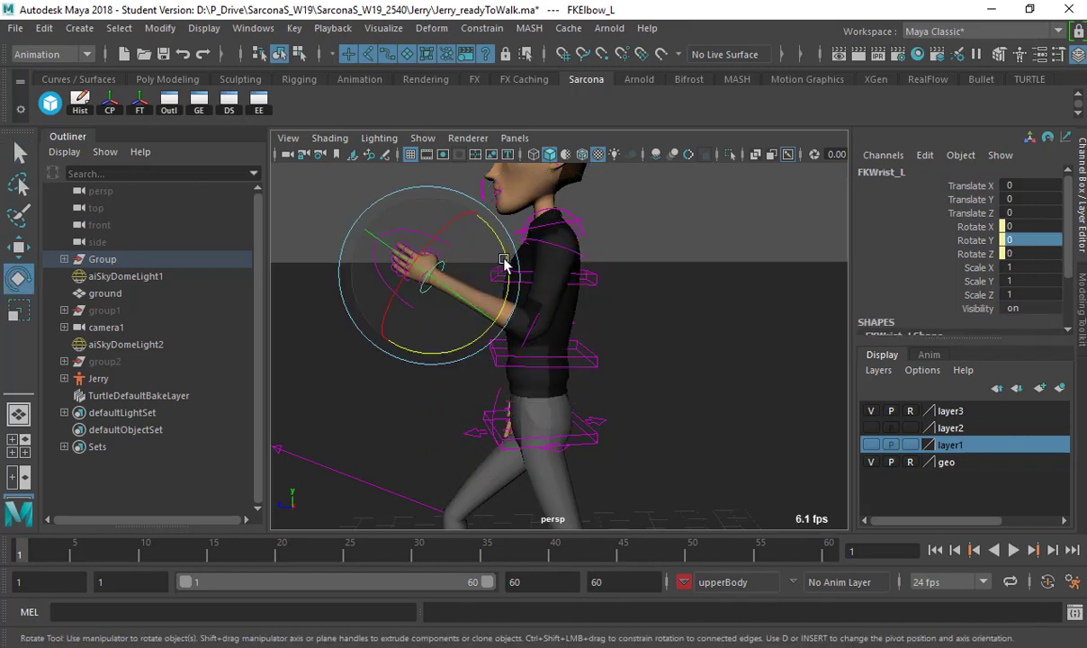
{"action": "left_click_drag", "start_coordinate": [507, 258], "coordinate": [507, 284]}
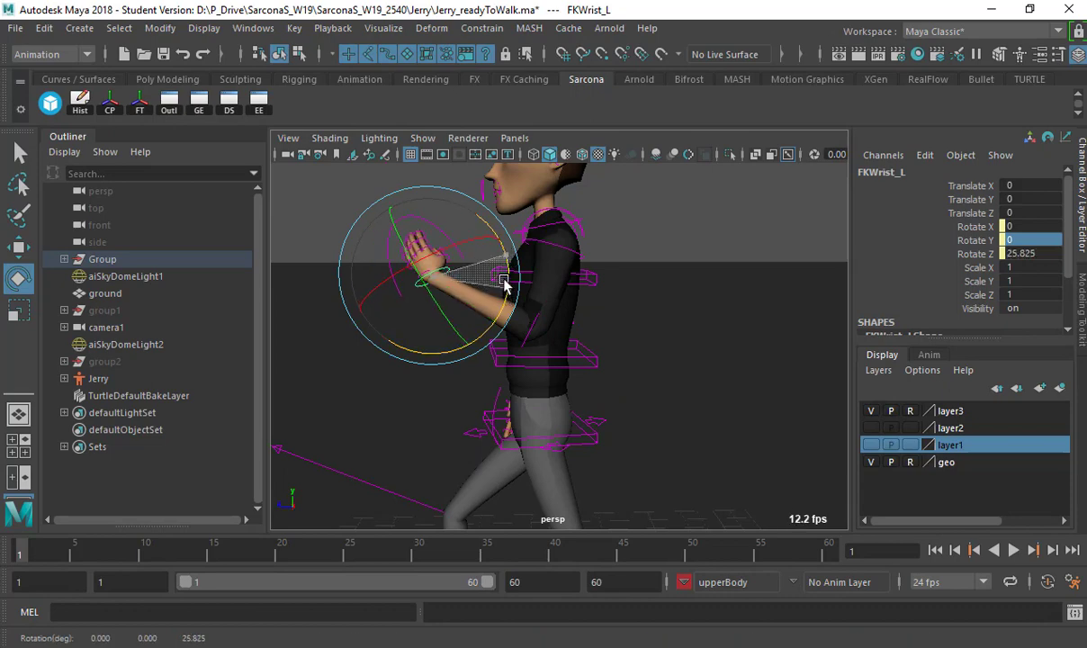
{"action": "left_click_drag", "start_coordinate": [590, 307], "coordinate": [494, 270], "text": "alt"}
{"action": "left_click_drag", "start_coordinate": [456, 223], "coordinate": [642, 308]}
{"action": "key", "text": "ctrl+z"}
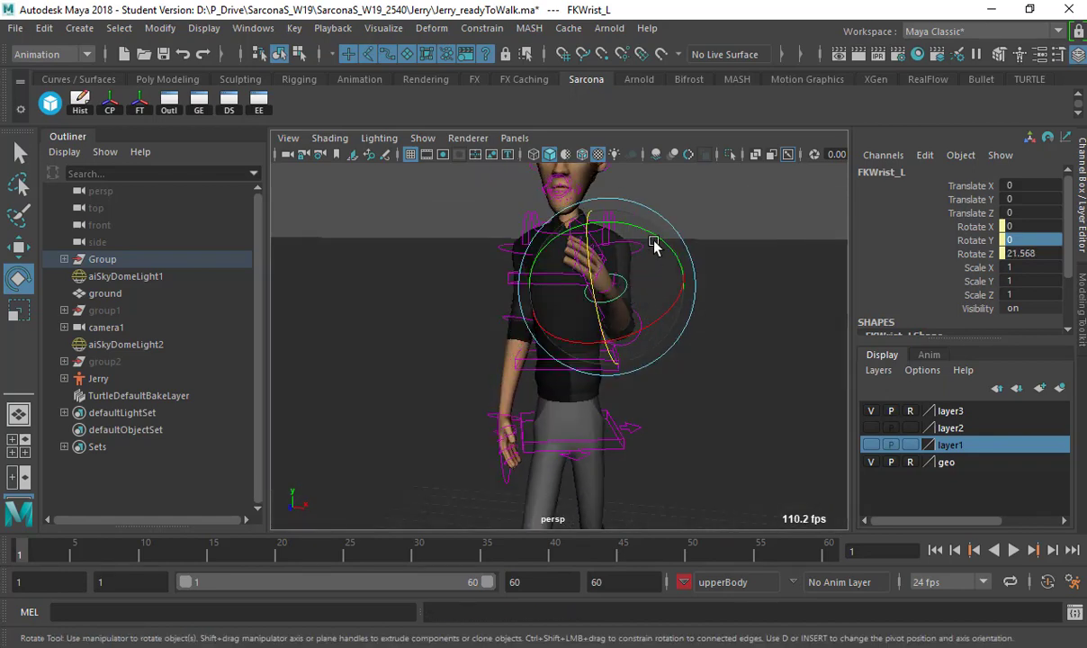
{"action": "left_click_drag", "start_coordinate": [653, 231], "coordinate": [498, 327]}
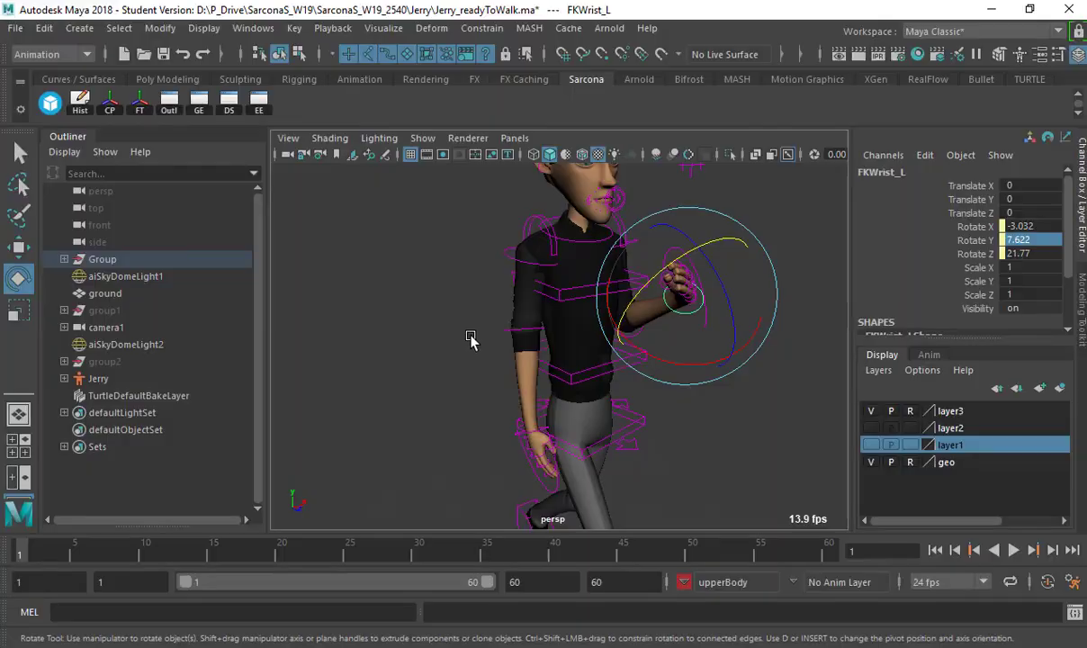
{"action": "left_click_drag", "start_coordinate": [470, 338], "coordinate": [578, 252], "text": "alt"}
{"action": "left_click_drag", "start_coordinate": [630, 224], "coordinate": [540, 317]}
Bend the right elbow by rotating FKElbow_R to Rotate Z about 36.8
{"action": "key", "text": "q"}
{"action": "left_click", "coordinate": [526, 317]}
{"action": "key", "text": "e"}
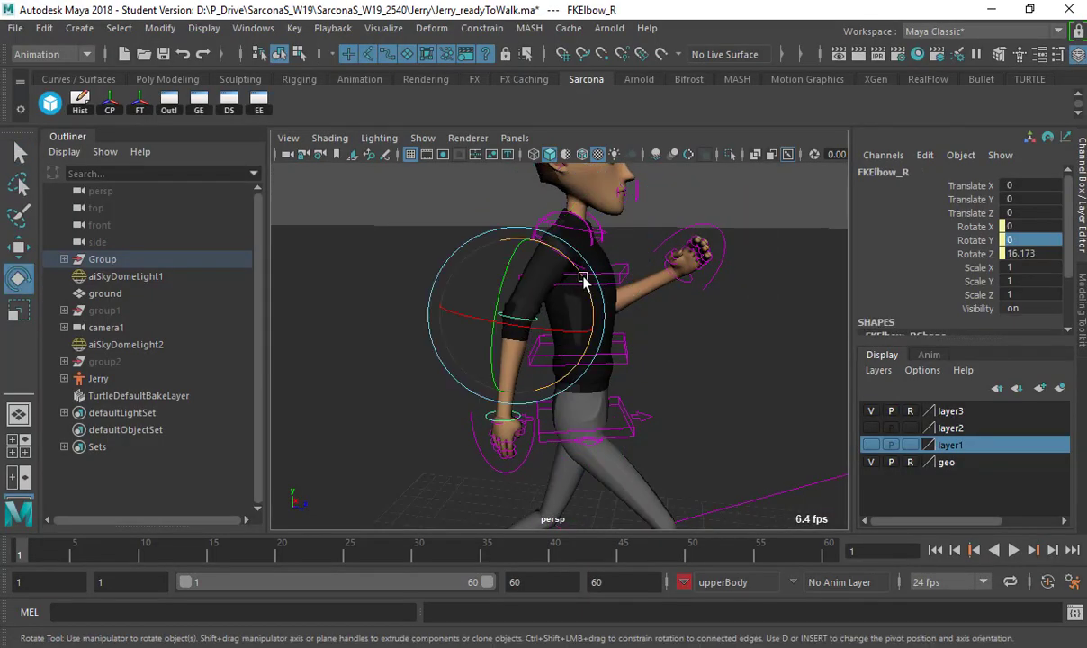
{"action": "mouse_move", "coordinate": [582, 279]}
{"action": "left_mouse_down"}
{"action": "mouse_move", "coordinate": [575, 243]}
{"action": "mouse_move", "coordinate": [573, 268]}
{"action": "left_mouse_up"}
Swing the right arm back by rotating FKShoulder_R to Rotate Z about -41.4
{"action": "key", "text": "q"}
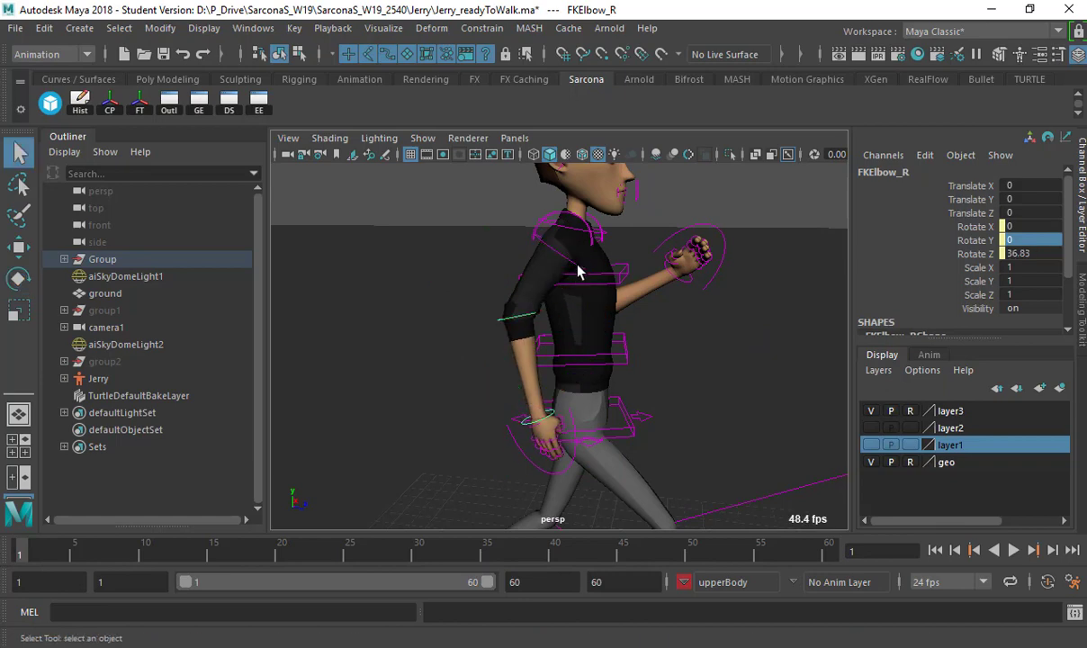
{"action": "left_click", "coordinate": [577, 264]}
{"action": "key", "text": "e"}
{"action": "left_click_drag", "start_coordinate": [637, 234], "coordinate": [511, 410]}
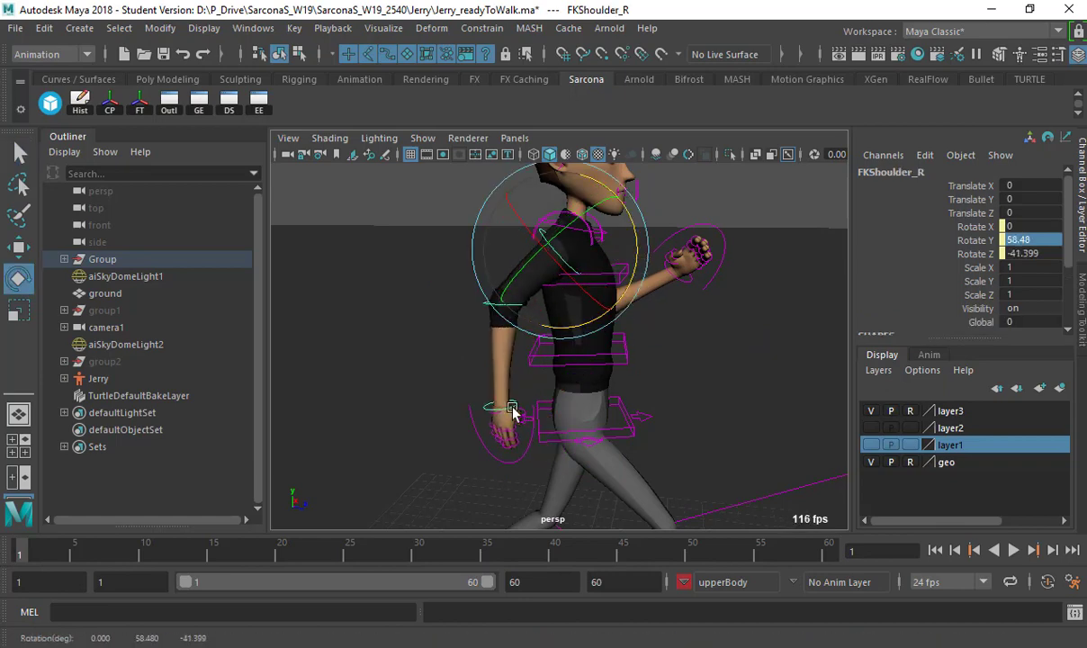
{"action": "left_click", "coordinate": [512, 410]}
Rotate FKScapula_R to Rotate Z about -17.5 and FKScapula_L to Rotate Z about 22.3
{"action": "mouse_move", "coordinate": [565, 359]}
{"action": "left_mouse_down", "text": "alt"}
{"action": "mouse_move", "coordinate": [543, 280]}
{"action": "mouse_move", "coordinate": [730, 325]}
{"action": "mouse_move", "coordinate": [655, 323]}
{"action": "mouse_move", "coordinate": [654, 311]}
{"action": "mouse_move", "coordinate": [590, 369]}
{"action": "mouse_move", "coordinate": [562, 363]}
{"action": "left_mouse_up", "text": "alt"}
{"action": "left_click", "coordinate": [532, 245]}
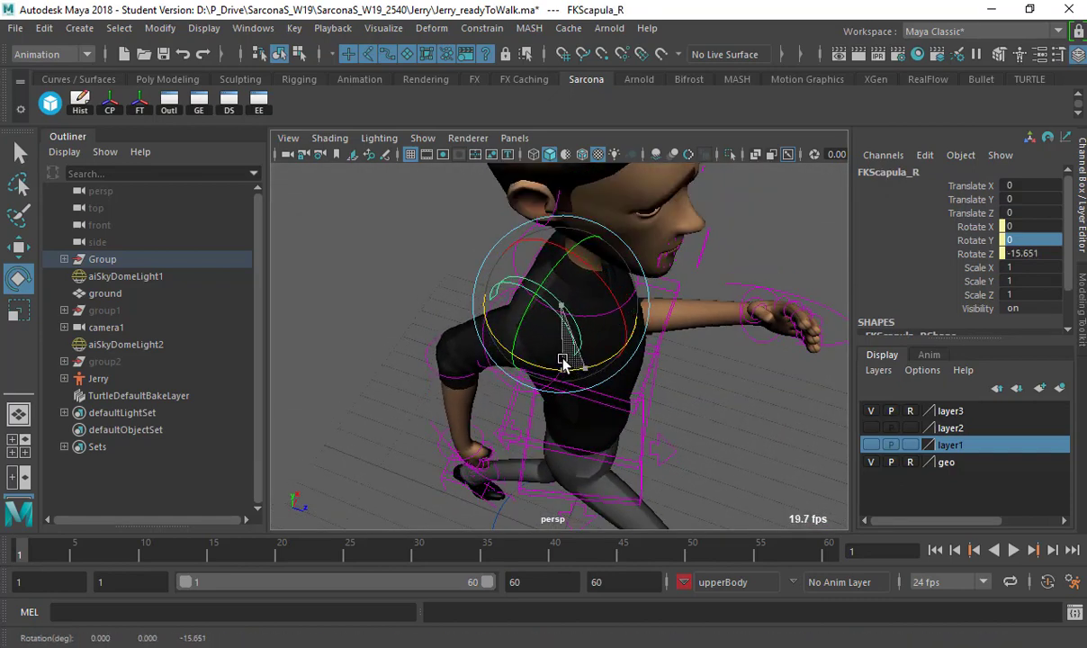
{"action": "left_click_drag", "start_coordinate": [709, 335], "coordinate": [600, 256], "text": "alt"}
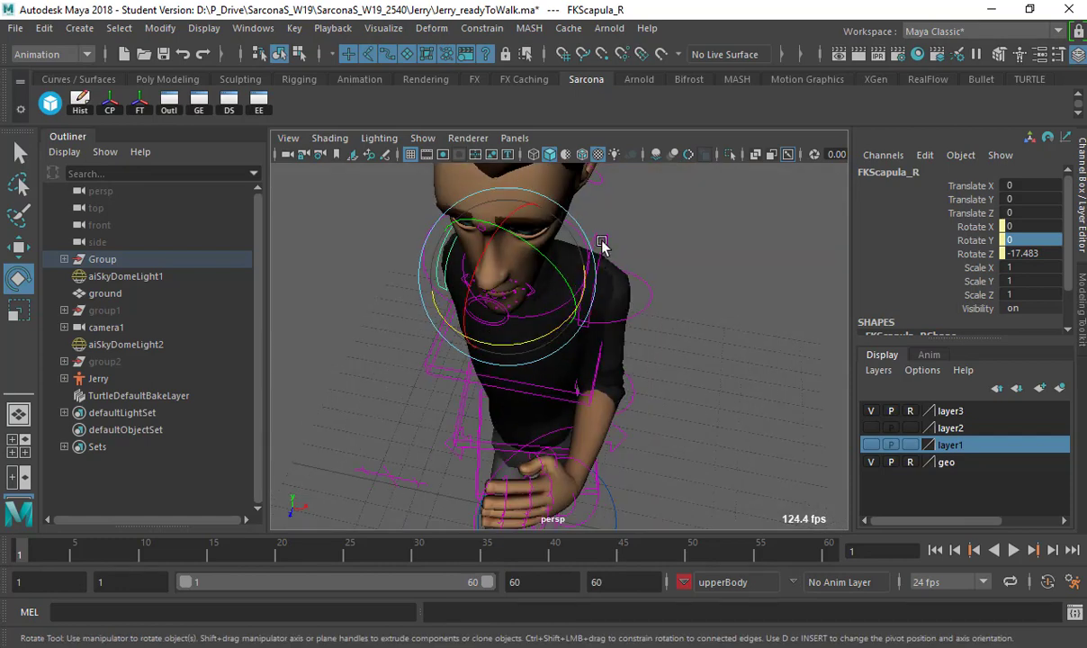
{"action": "left_click", "coordinate": [601, 340]}
{"action": "left_click_drag", "start_coordinate": [597, 339], "coordinate": [585, 256]}
{"action": "key", "text": "q"}
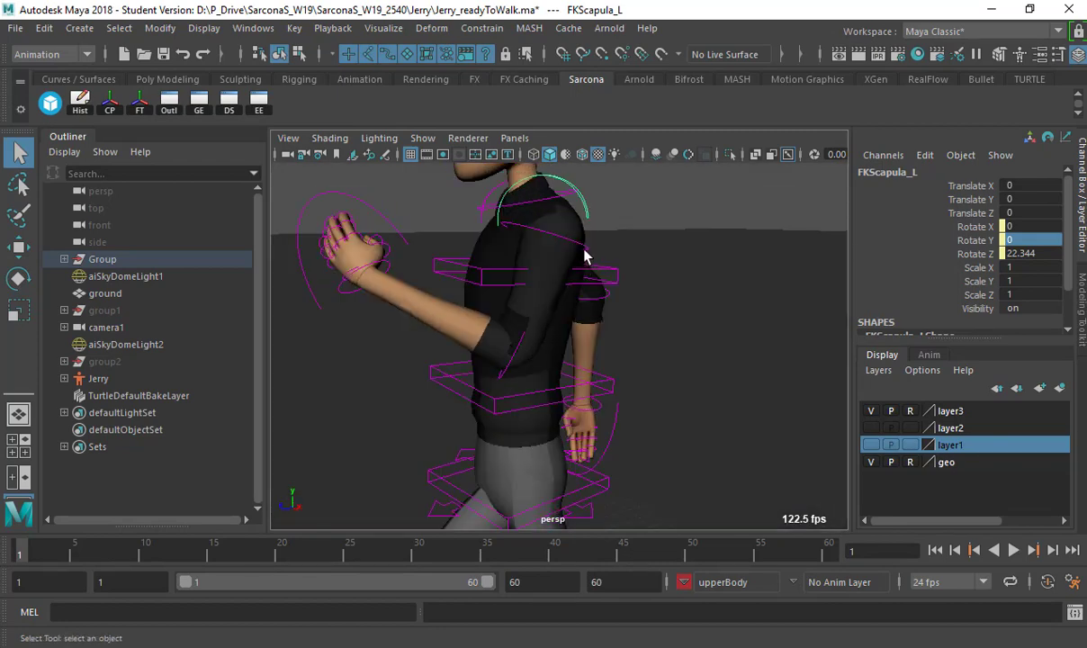
Reduce the forward swing of the left arm by rotating FKShoulder_L to Rotate Z about 8.9
{"action": "left_click_drag", "start_coordinate": [601, 300], "coordinate": [668, 280], "text": "alt"}
{"action": "left_click", "coordinate": [628, 277]}
{"action": "left_click_drag", "start_coordinate": [684, 328], "coordinate": [667, 320], "text": "alt"}
{"action": "key", "text": "e"}
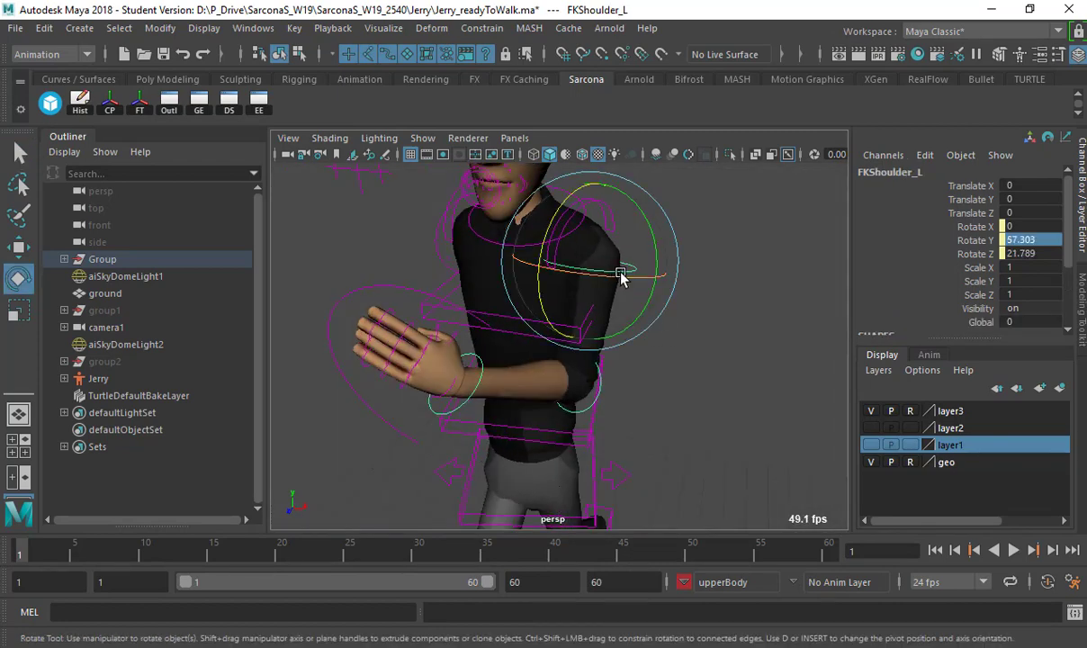
{"action": "left_click_drag", "start_coordinate": [621, 274], "coordinate": [650, 306]}
{"action": "key", "text": "ctrl+z"}
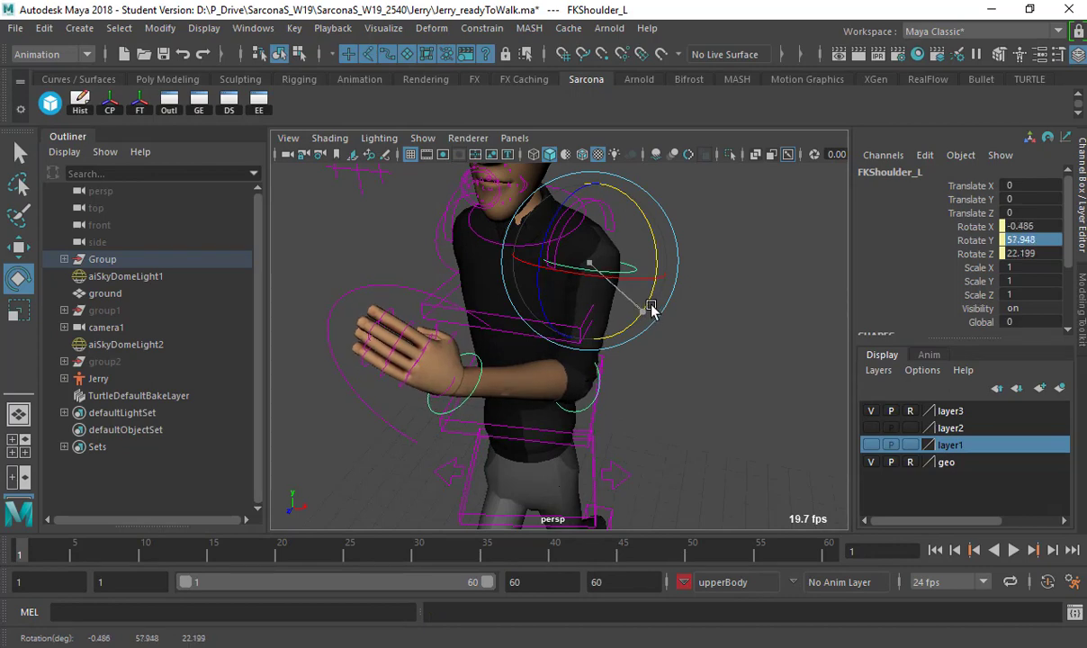
{"action": "key", "text": "ctrl+z"}
{"action": "left_click_drag", "start_coordinate": [546, 238], "coordinate": [655, 277]}
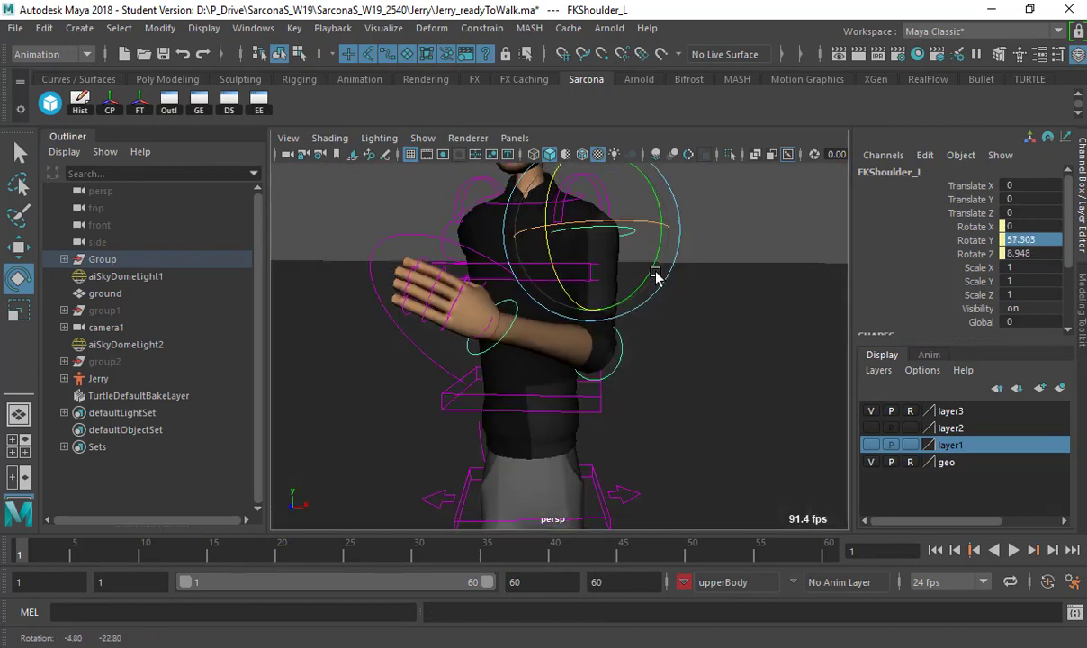
Key the upperBody character set with this arm and torso pose at frame 1 and again at frame 60
{"action": "scroll", "coordinate": [675, 301], "scroll_direction": "down", "scroll_amount": 5}
{"action": "left_click_drag", "start_coordinate": [687, 322], "coordinate": [641, 273], "text": "alt"}
{"action": "left_click", "coordinate": [691, 248]}
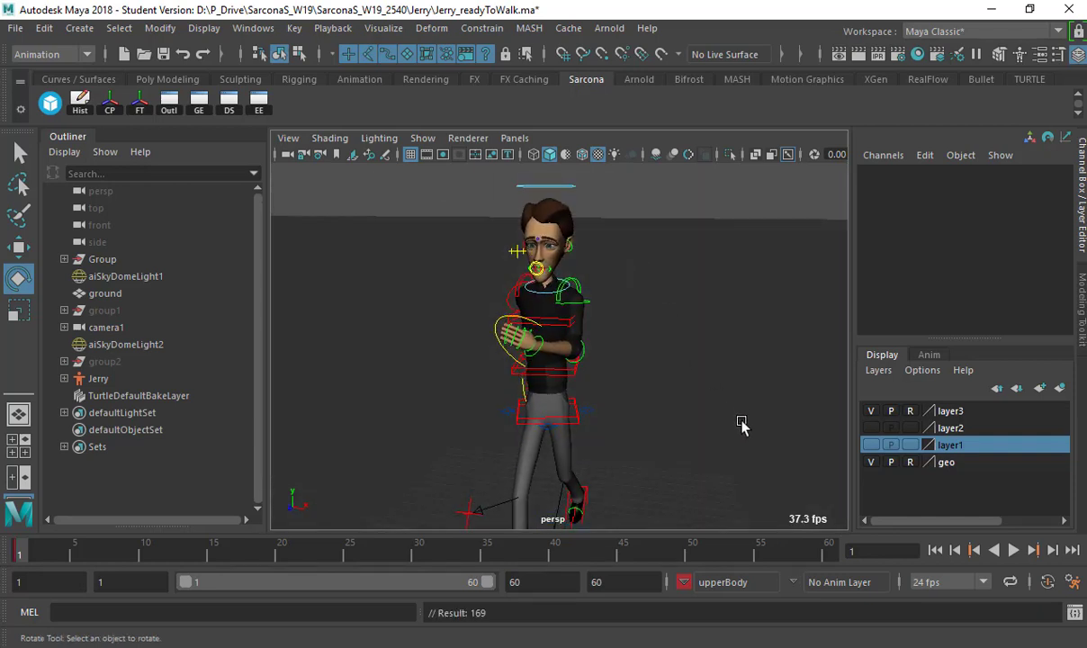
{"action": "left_click", "coordinate": [830, 550]}
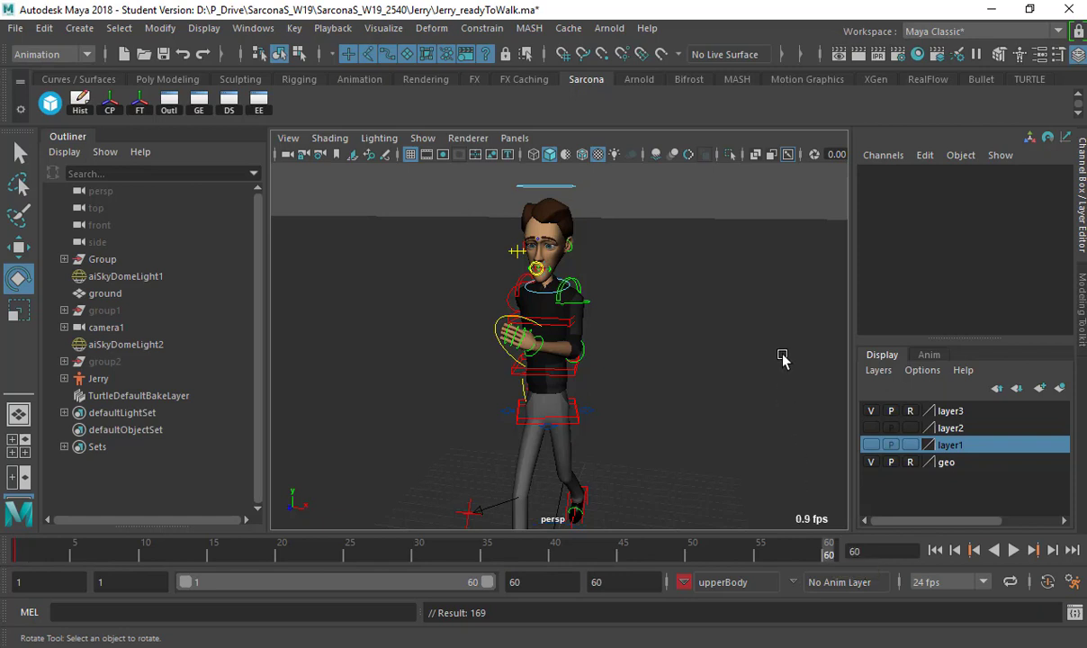
At frame 30, twist the chest the opposite way by setting Rotate Y of IKSpine3_M to 15
{"action": "left_click", "coordinate": [417, 554]}
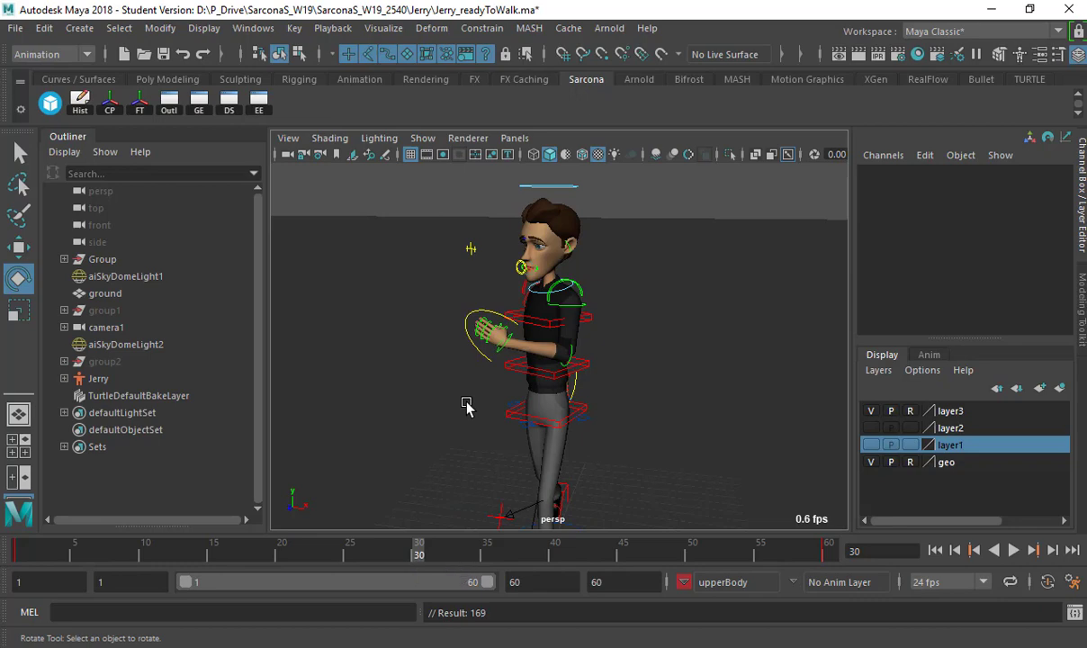
{"action": "left_click_drag", "start_coordinate": [552, 404], "coordinate": [464, 352], "text": "alt"}
{"action": "left_click_drag", "start_coordinate": [591, 306], "coordinate": [581, 352], "text": "alt"}
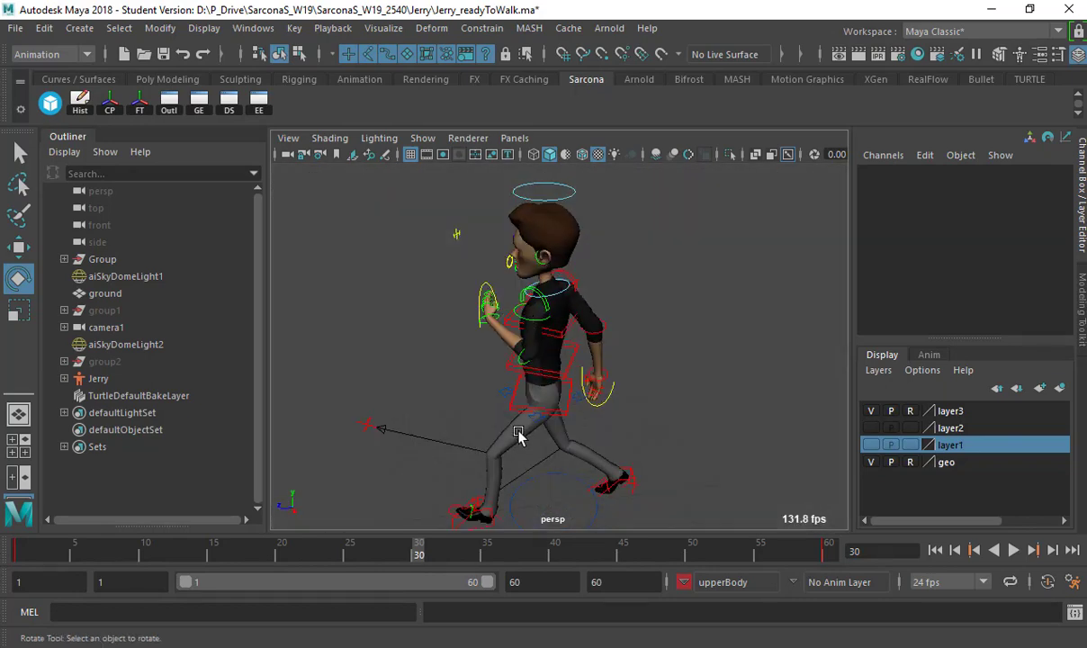
{"action": "left_click", "coordinate": [567, 330]}
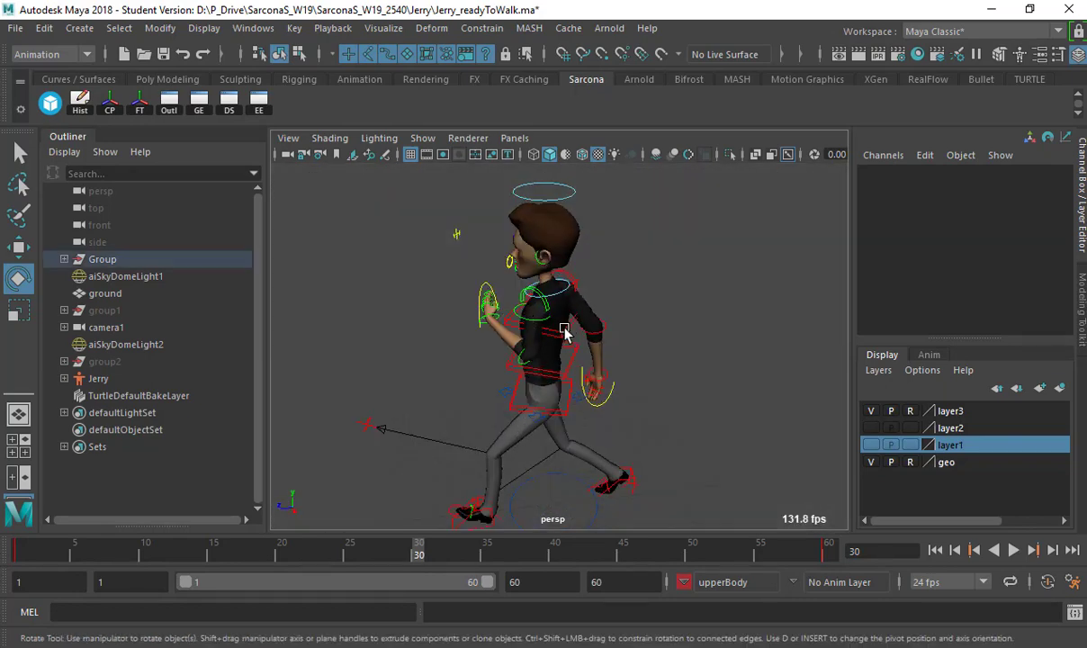
{"action": "left_click", "coordinate": [1032, 241]}
{"action": "type", "text": "15"}
{"action": "key", "text": "Return"}
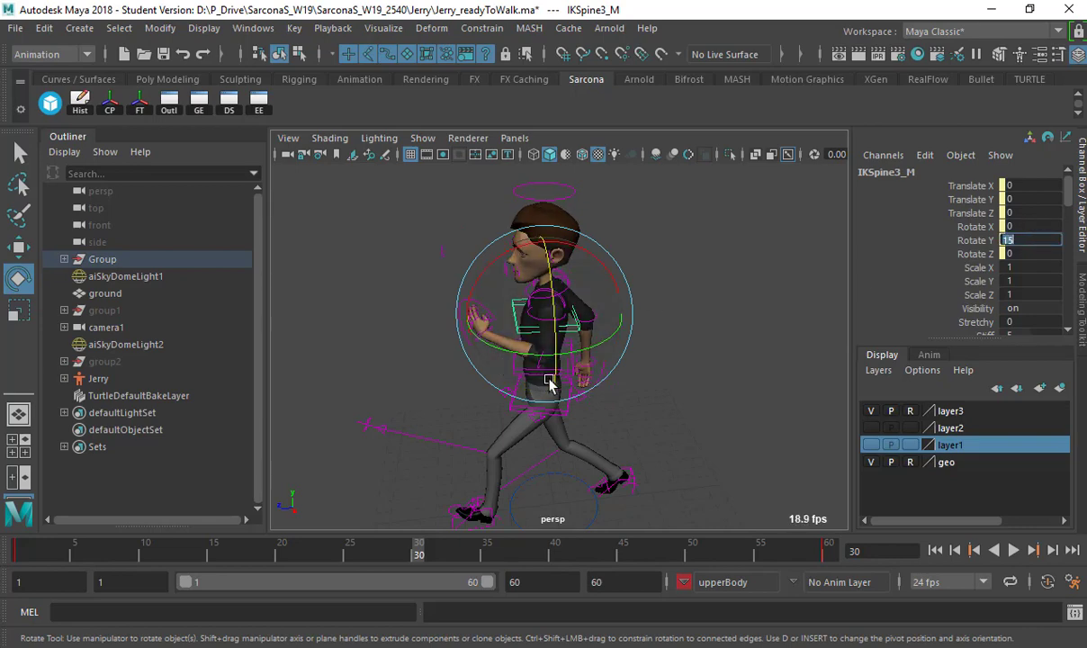
Pull the left scapula control FKScapula_L backward for the opposite arm pose at frame 30
{"action": "left_click_drag", "start_coordinate": [551, 376], "coordinate": [642, 381], "text": "alt"}
{"action": "right_click_drag", "start_coordinate": [642, 380], "coordinate": [706, 371], "text": "alt"}
{"action": "left_click_drag", "start_coordinate": [705, 371], "coordinate": [552, 352], "text": "alt"}
{"action": "key", "text": "w"}
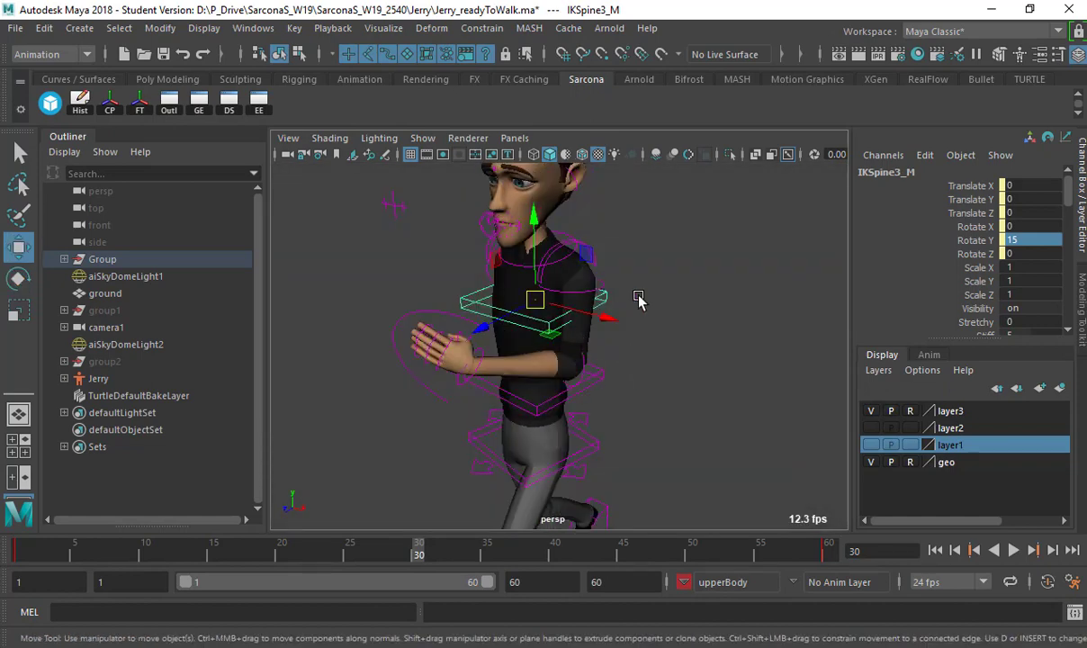
{"action": "key", "text": "alt+Tab"}
{"action": "key", "text": "alt+Tab"}
{"action": "left_click_drag", "start_coordinate": [596, 342], "coordinate": [565, 424], "text": "alt"}
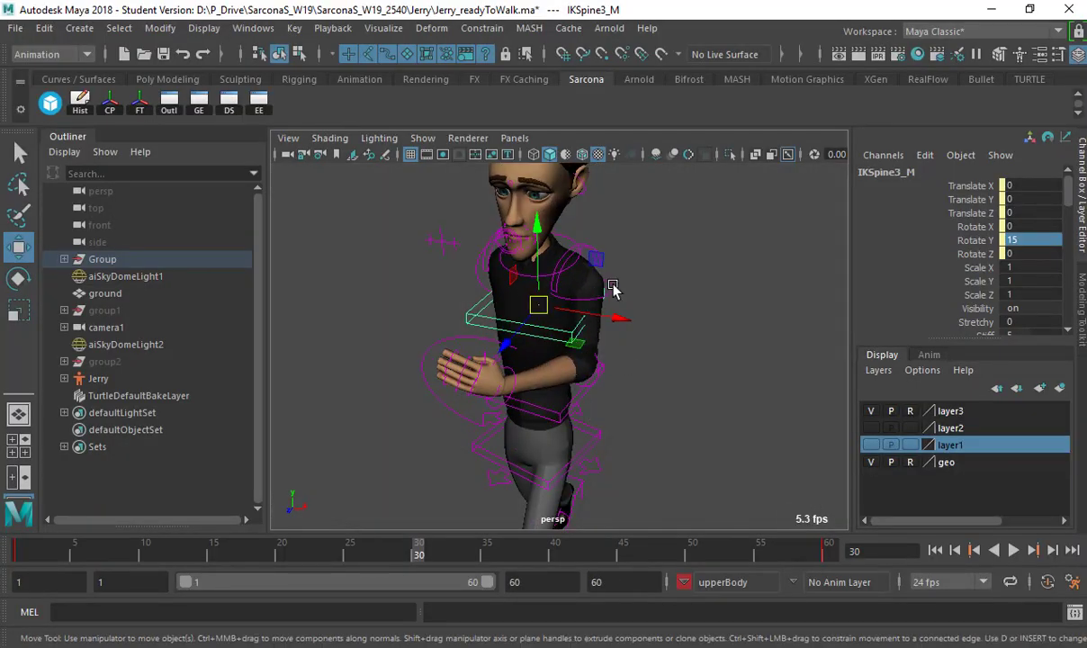
{"action": "left_click", "coordinate": [584, 300]}
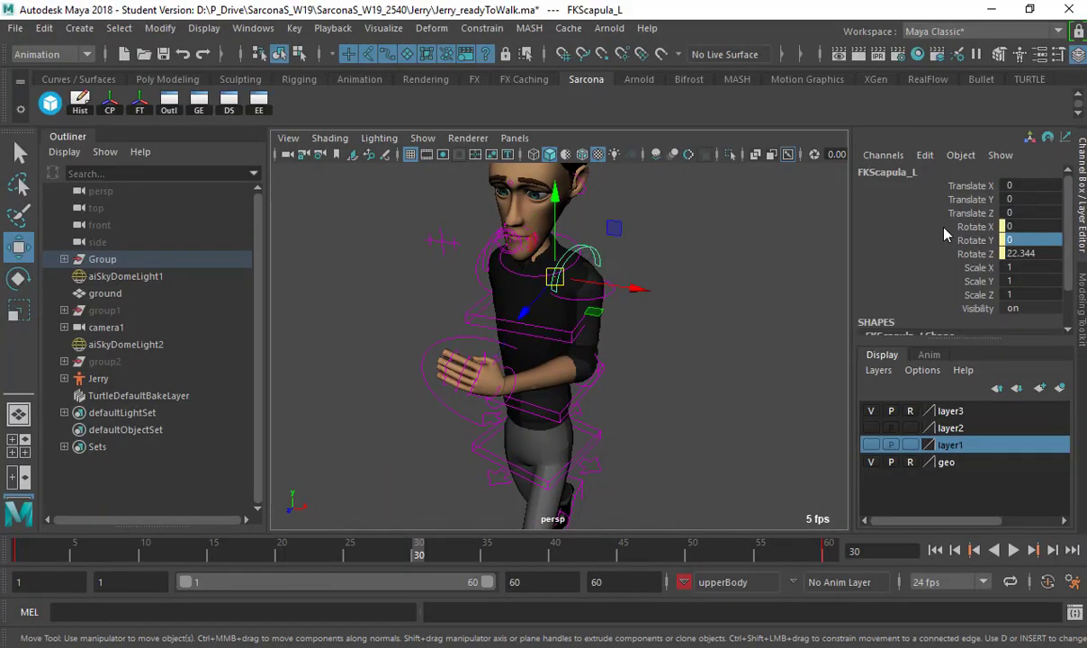
{"action": "key", "text": "e"}
{"action": "left_click_drag", "start_coordinate": [598, 310], "coordinate": [617, 342]}
Swing the left arm back by rotating FKShoulder_L to Rotate Z about -20.7
{"action": "key", "text": "q"}
{"action": "left_click", "coordinate": [615, 284]}
{"action": "key", "text": "e"}
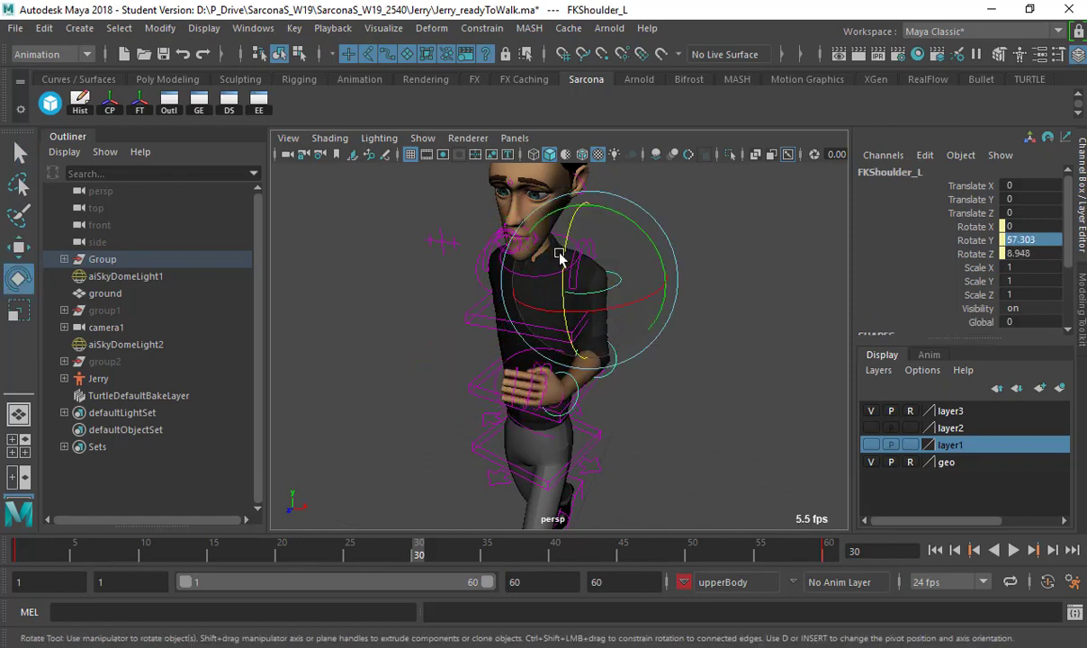
{"action": "left_click_drag", "start_coordinate": [565, 279], "coordinate": [575, 369]}
Straighten the left elbow by rotating FKElbow_L to Rotate Z about 46.4
{"action": "key", "text": "q"}
{"action": "left_click", "coordinate": [624, 336]}
{"action": "key", "text": "e"}
{"action": "mouse_move", "coordinate": [577, 327]}
{"action": "left_mouse_down", "text": "alt"}
{"action": "mouse_move", "coordinate": [542, 325]}
{"action": "mouse_move", "coordinate": [598, 329]}
{"action": "left_mouse_up", "text": "alt"}
{"action": "key", "text": "w"}
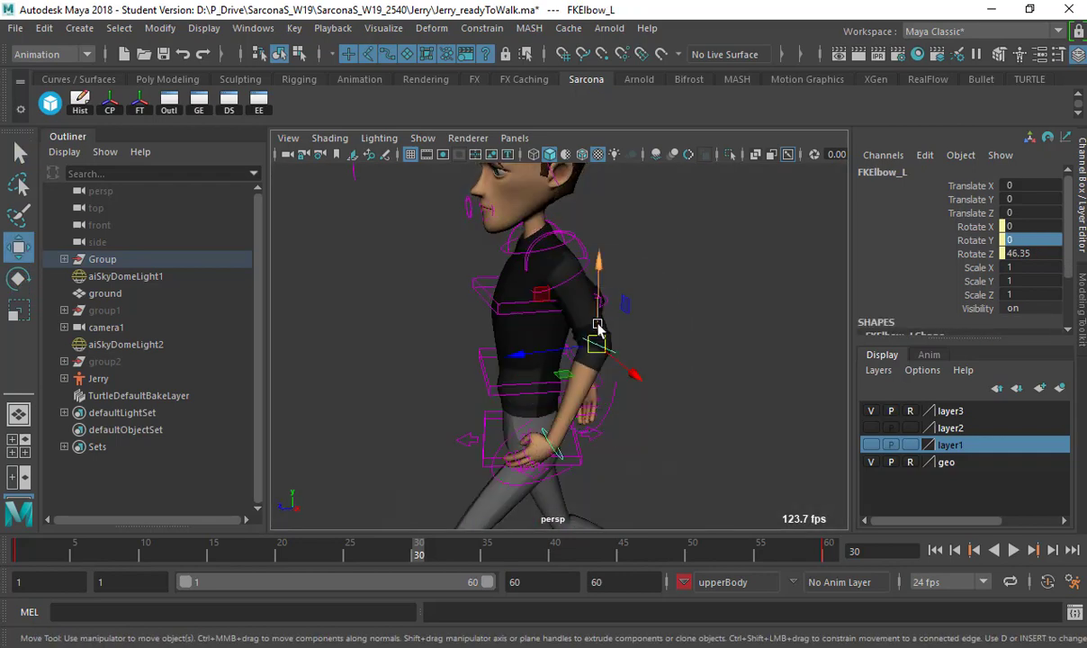
Adjust the left hand by rotating FKWrist_L and swing FKShoulder_L farther back to Rotate Z about -47.4
{"action": "left_click", "coordinate": [564, 462]}
{"action": "key", "text": "e"}
{"action": "left_click_drag", "start_coordinate": [534, 369], "coordinate": [502, 407]}
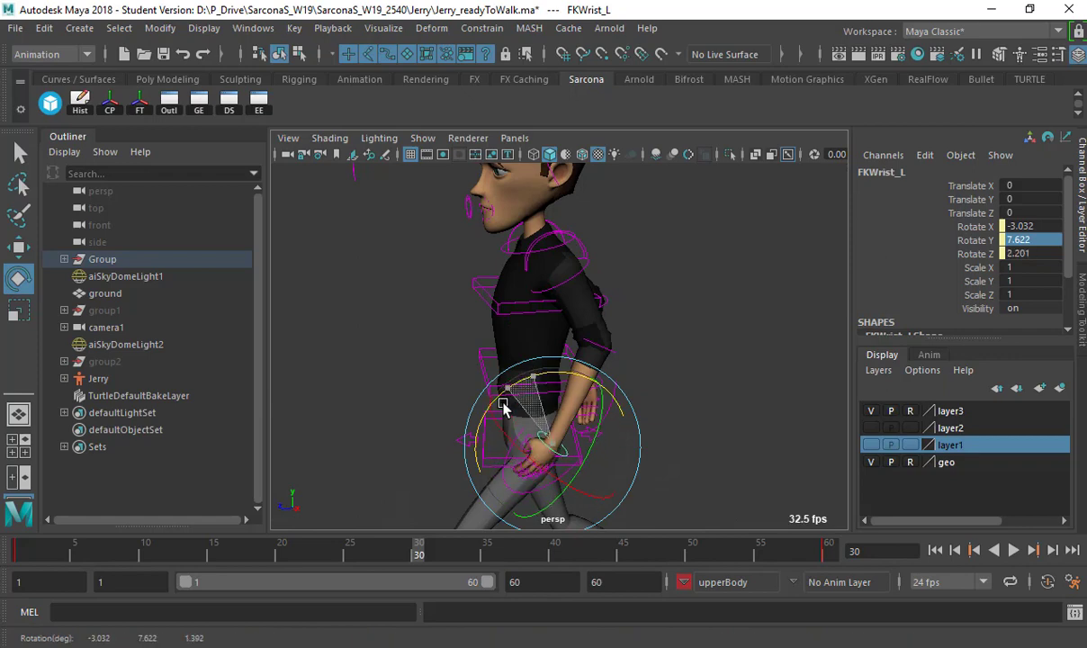
{"action": "left_click", "coordinate": [594, 265]}
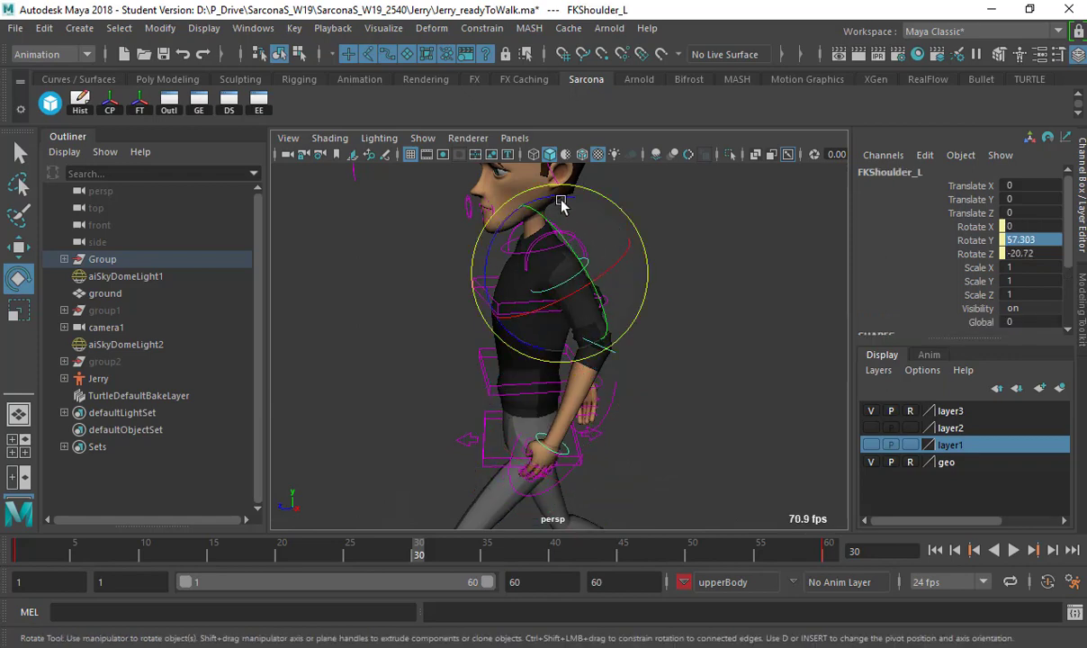
{"action": "left_click_drag", "start_coordinate": [560, 205], "coordinate": [601, 289]}
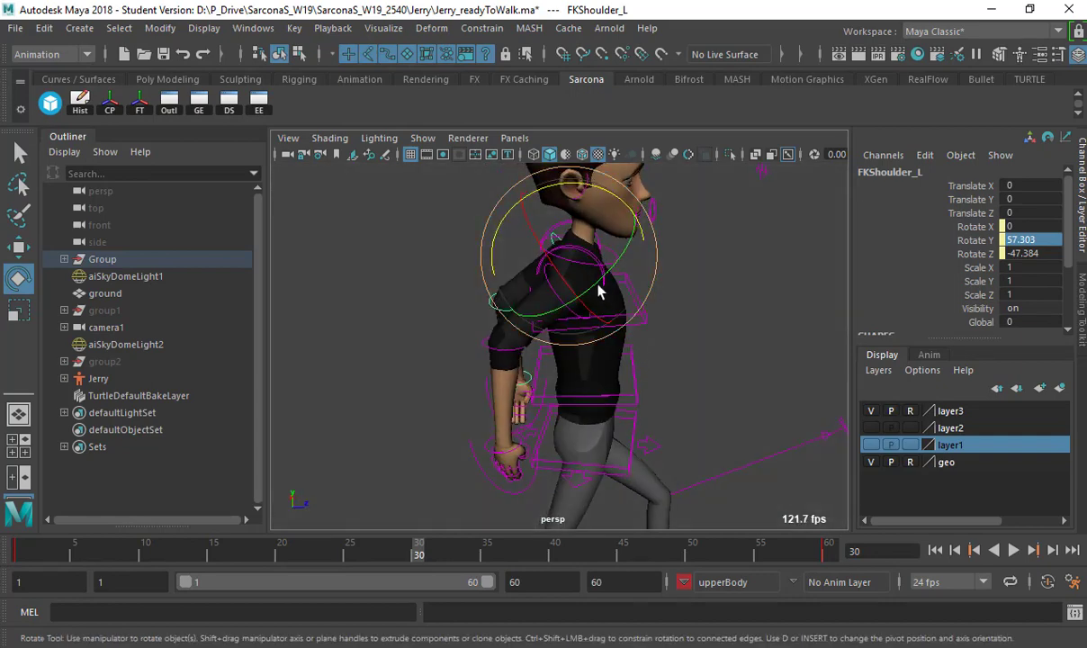
Bring the right arm forward by rotating FKScapula_R and FKShoulder_R forward
{"action": "key", "text": "q"}
{"action": "left_click", "coordinate": [611, 270]}
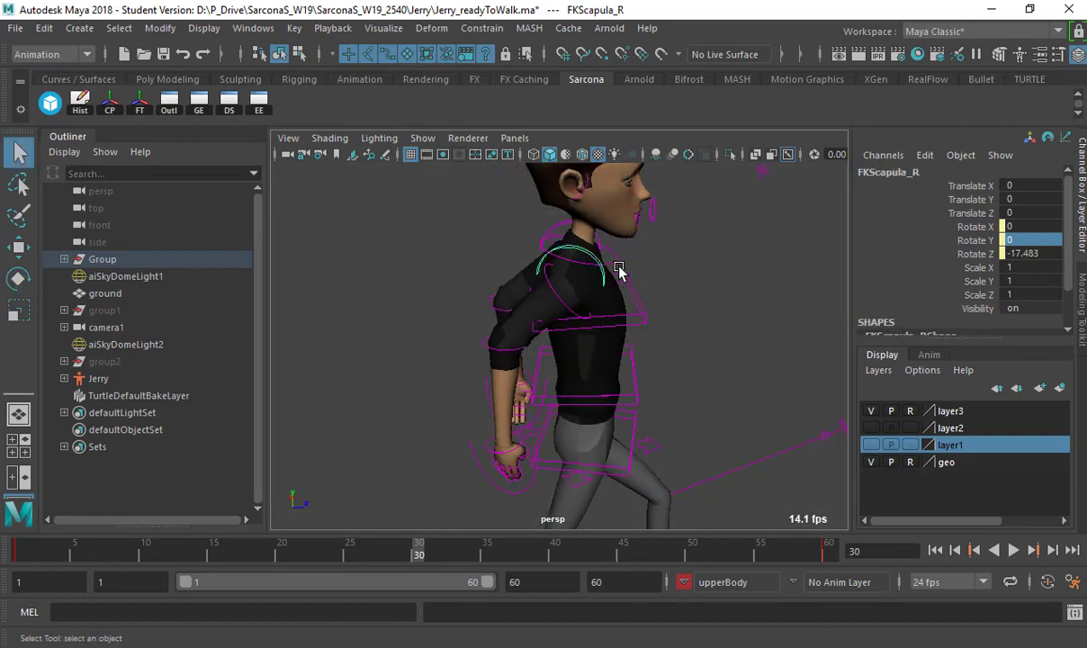
{"action": "key", "text": "e"}
{"action": "mouse_move", "coordinate": [635, 310]}
{"action": "left_mouse_down"}
{"action": "mouse_move", "coordinate": [667, 307]}
{"action": "mouse_move", "coordinate": [638, 307]}
{"action": "left_mouse_up"}
{"action": "key", "text": "q"}
{"action": "left_click", "coordinate": [577, 273]}
{"action": "key", "text": "e"}
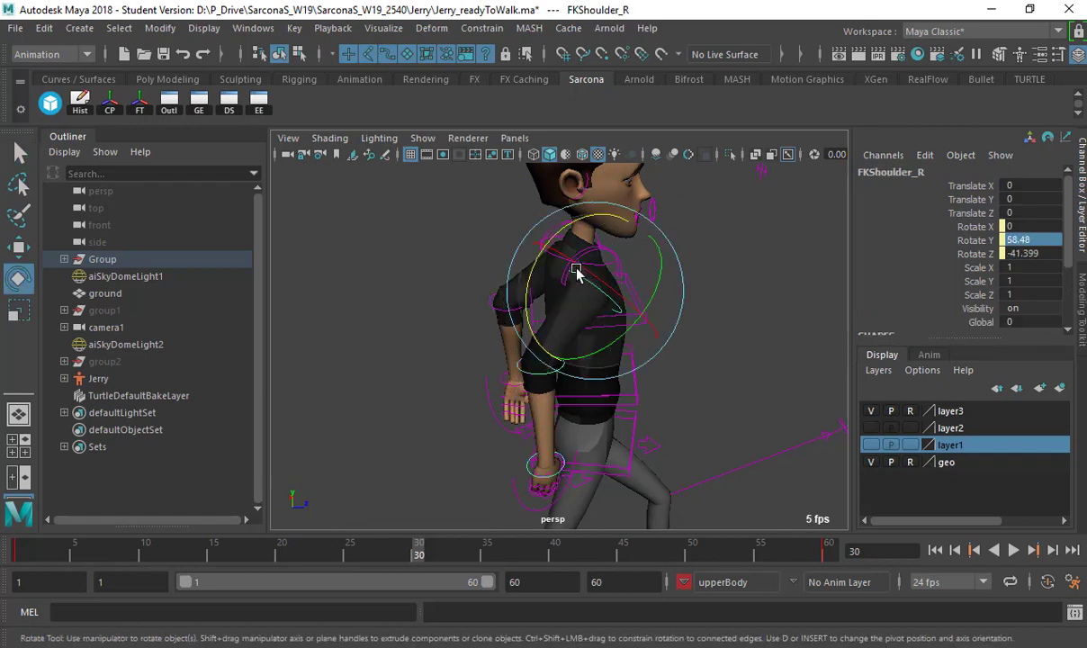
{"action": "left_click_drag", "start_coordinate": [577, 273], "coordinate": [596, 343]}
Bend the right elbow by rotating FKElbow_R to Rotate Z about 71.1
{"action": "key", "text": "q"}
{"action": "left_click", "coordinate": [590, 358]}
{"action": "key", "text": "e"}
{"action": "left_click_drag", "start_coordinate": [572, 289], "coordinate": [554, 328]}
Turn the right upper arm outward by rotating FKShoulder_R to about X 11, Y 44 and Z 21.2
{"action": "key", "text": "q"}
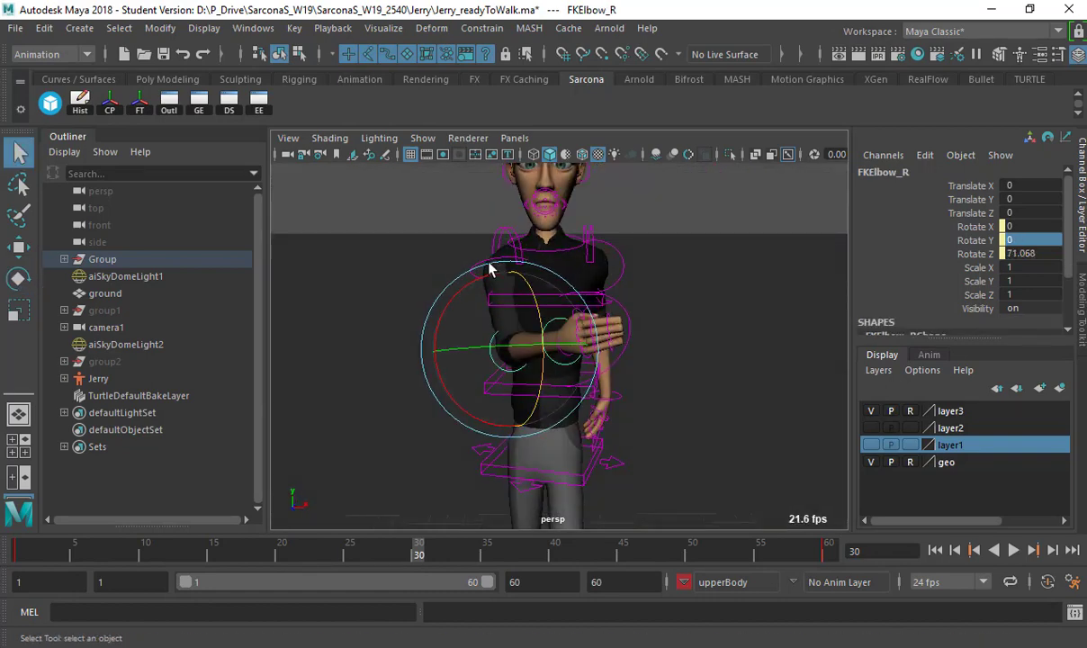
{"action": "left_click", "coordinate": [476, 268]}
{"action": "key", "text": "e"}
{"action": "left_click_drag", "start_coordinate": [466, 335], "coordinate": [499, 335]}
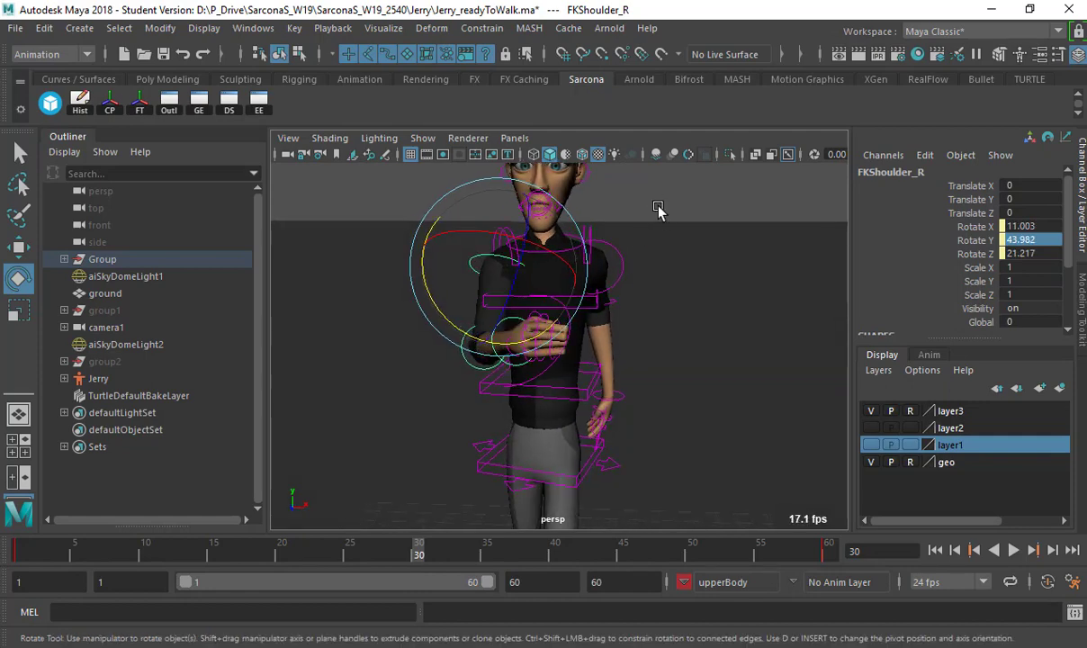
Key the opposite upperBody pose at frame 30 and play the walk cycle to check the arm swing
{"action": "left_click", "coordinate": [658, 209]}
{"action": "scroll", "coordinate": [621, 301], "scroll_direction": "down", "scroll_amount": 3}
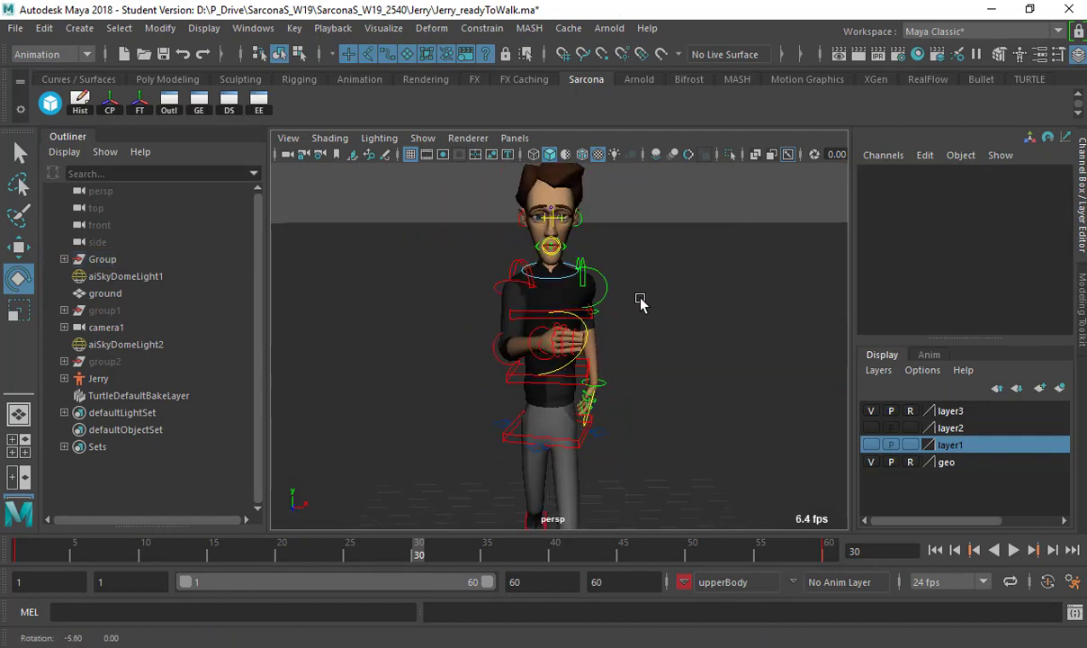
{"action": "left_click_drag", "start_coordinate": [558, 315], "coordinate": [559, 310], "text": "alt"}
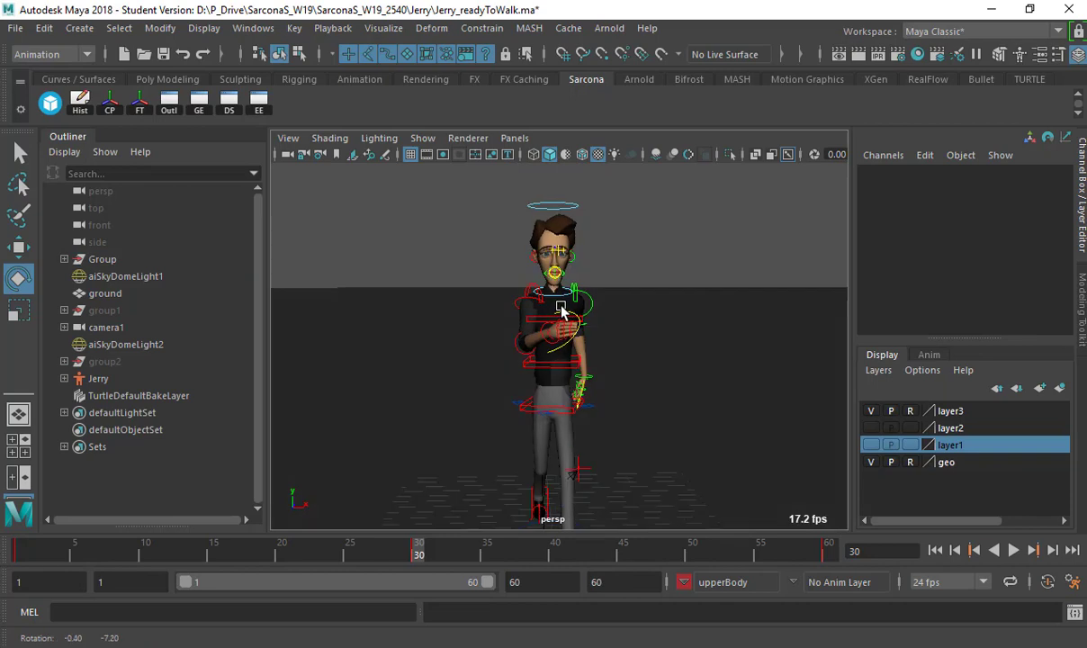
{"action": "key", "text": "alt+v"}
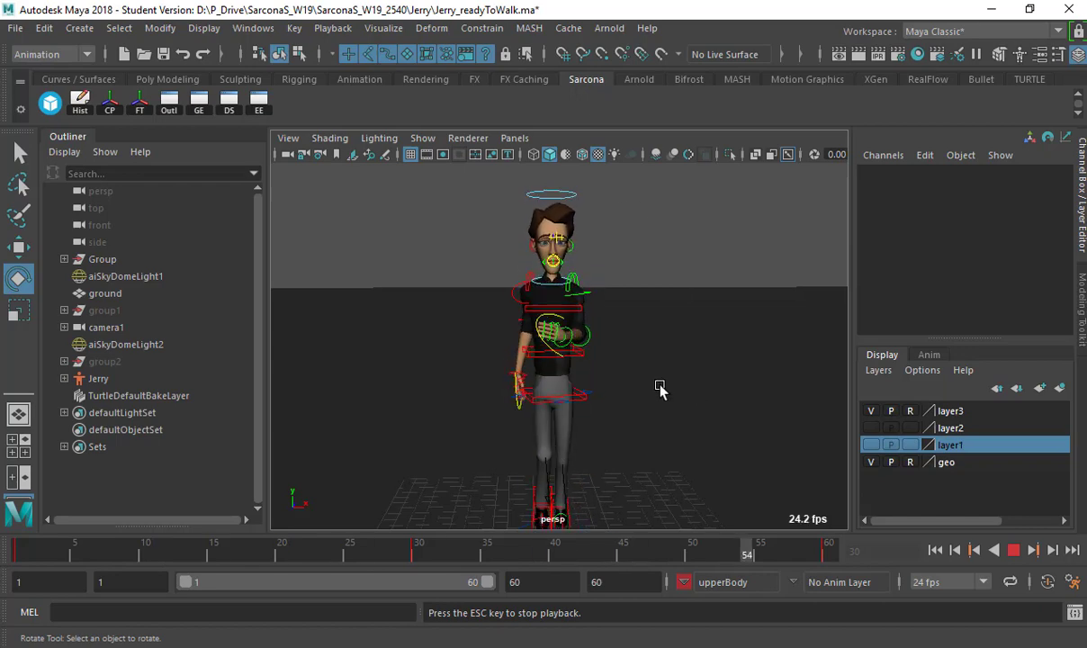
{"action": "left_click_drag", "start_coordinate": [660, 388], "coordinate": [506, 380], "text": "alt"}
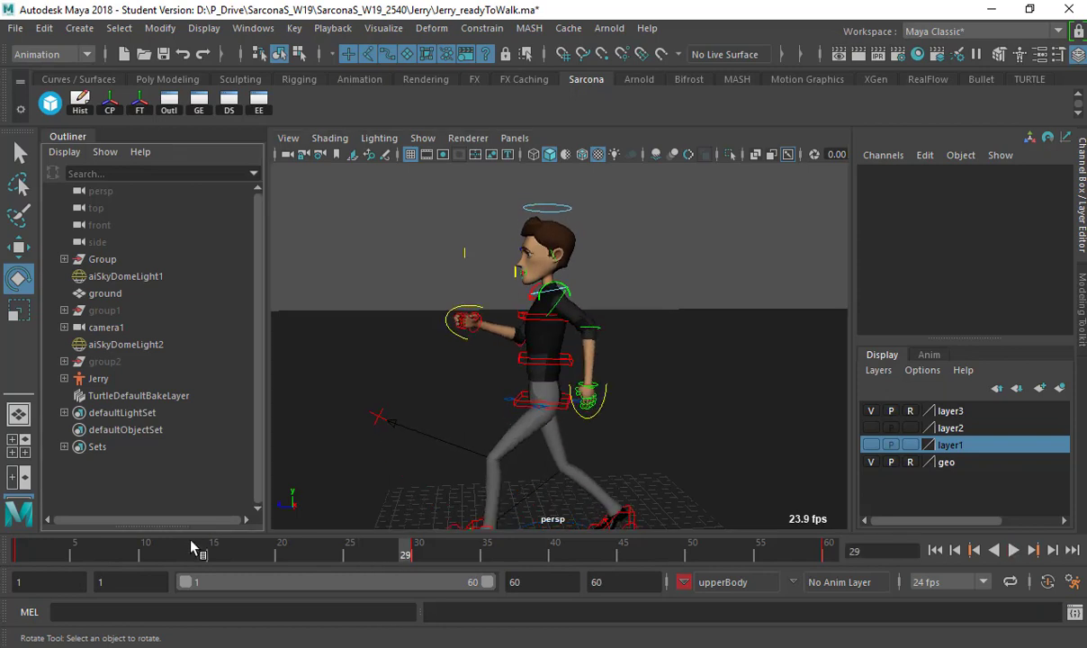
At frame 15, straighten the right elbow by rotating FKElbow_R to Rotate Z about 20.4 and key the pose
{"action": "mouse_move", "coordinate": [191, 545]}
{"action": "left_mouse_down"}
{"action": "mouse_move", "coordinate": [3, 547]}
{"action": "mouse_move", "coordinate": [221, 558]}
{"action": "left_mouse_up"}
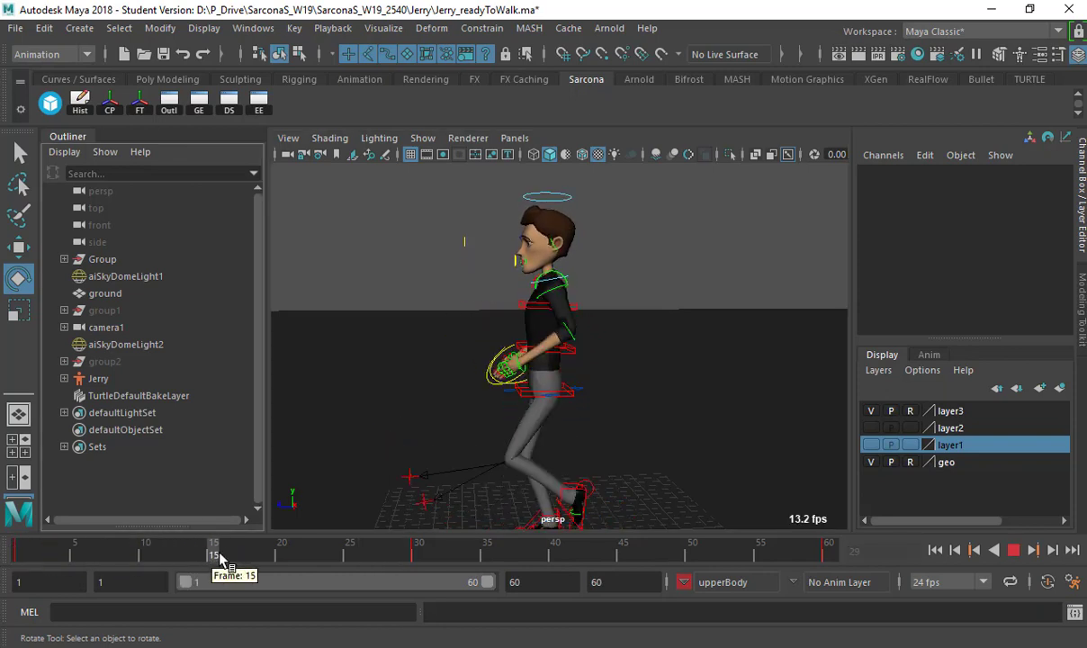
{"action": "left_click", "coordinate": [573, 346]}
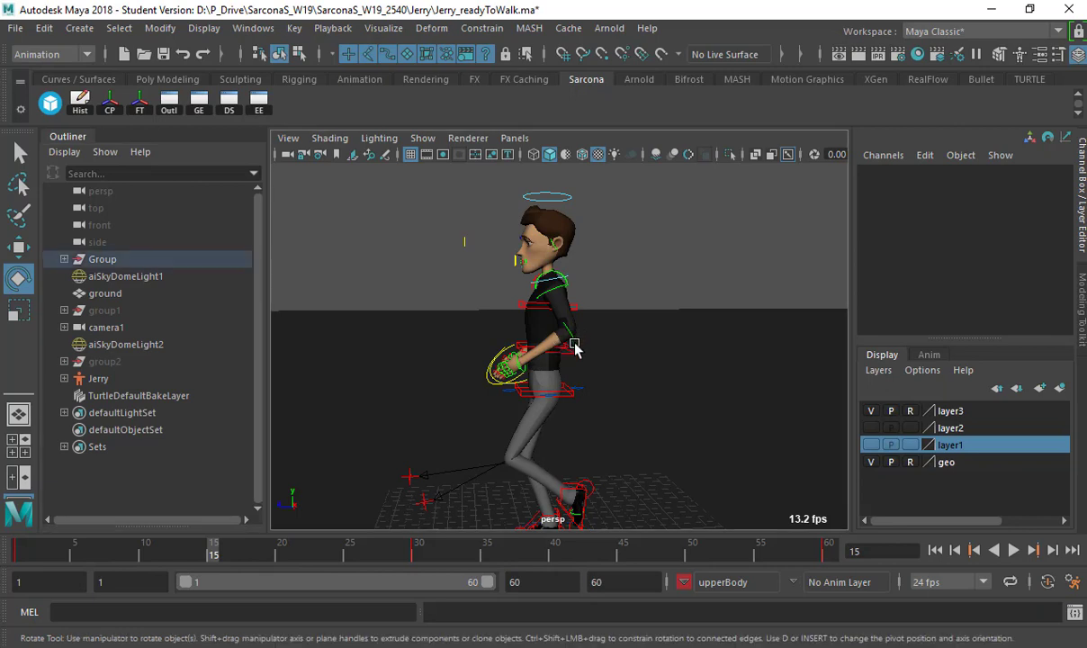
{"action": "key", "text": "alt+v"}
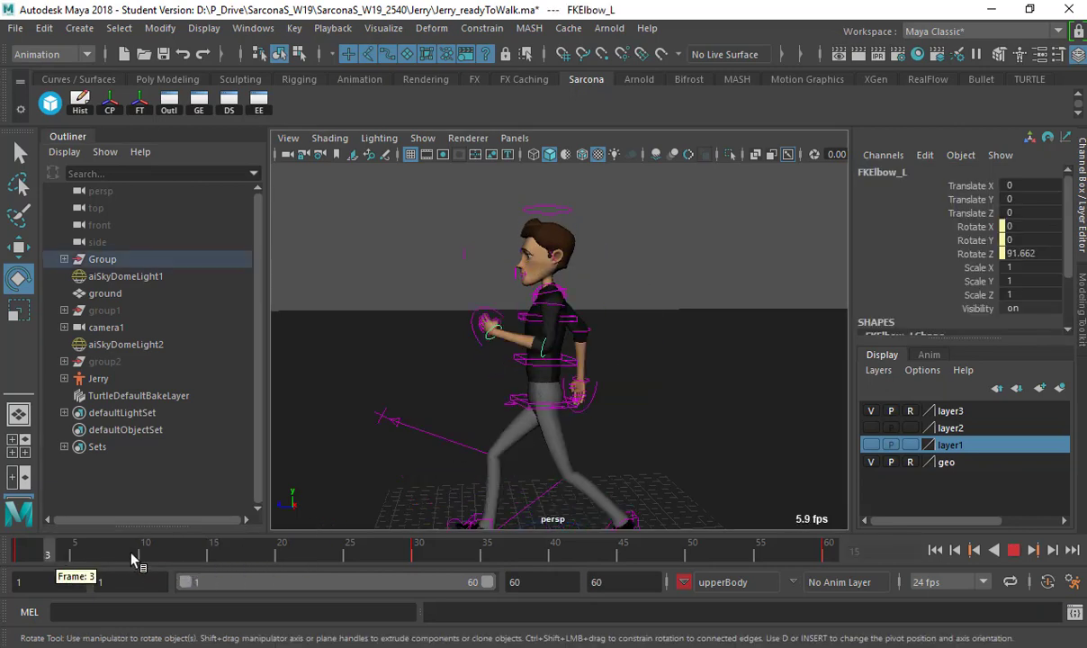
{"action": "left_click", "coordinate": [227, 554]}
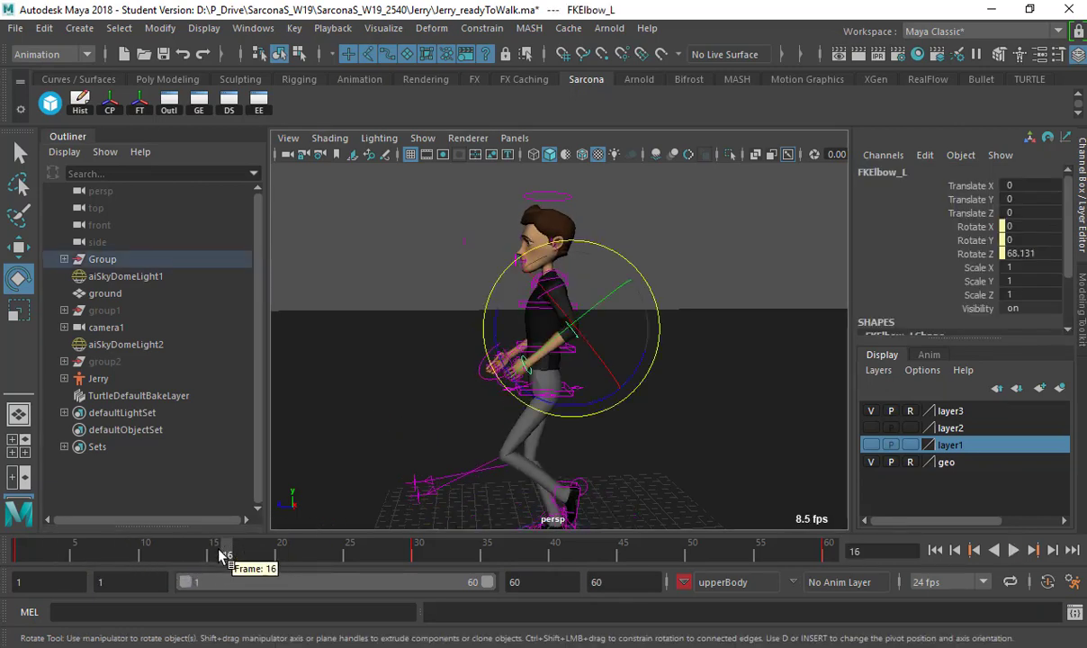
{"action": "left_click_drag", "start_coordinate": [221, 554], "coordinate": [216, 553]}
{"action": "left_click_drag", "start_coordinate": [575, 437], "coordinate": [595, 363], "text": "alt"}
{"action": "key", "text": "q"}
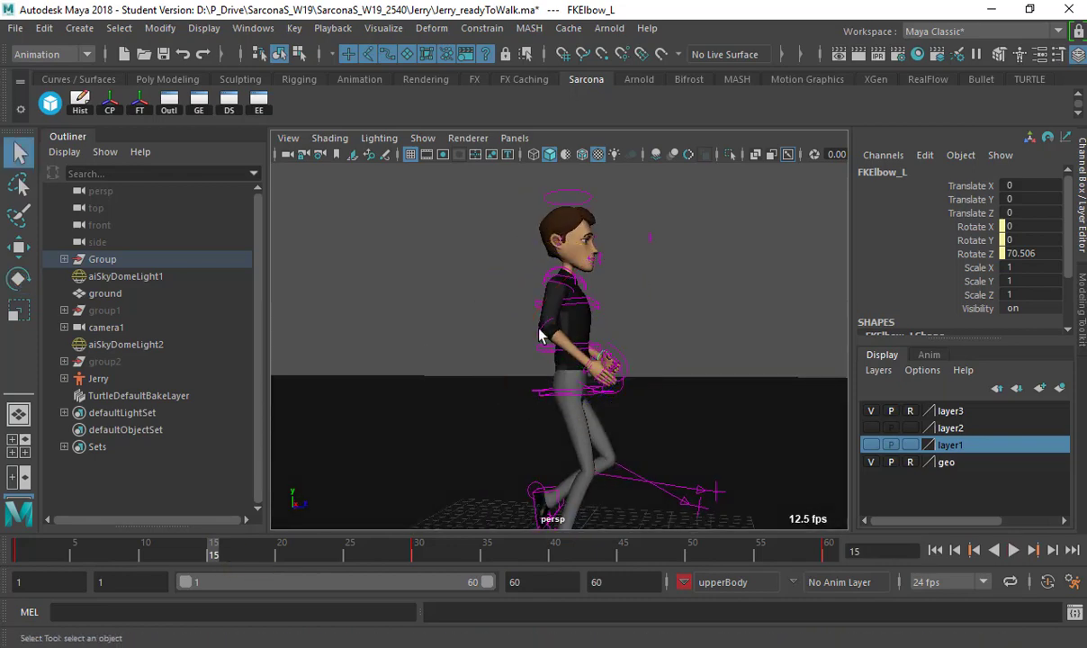
{"action": "key", "text": "e"}
{"action": "left_click_drag", "start_coordinate": [624, 307], "coordinate": [619, 315]}
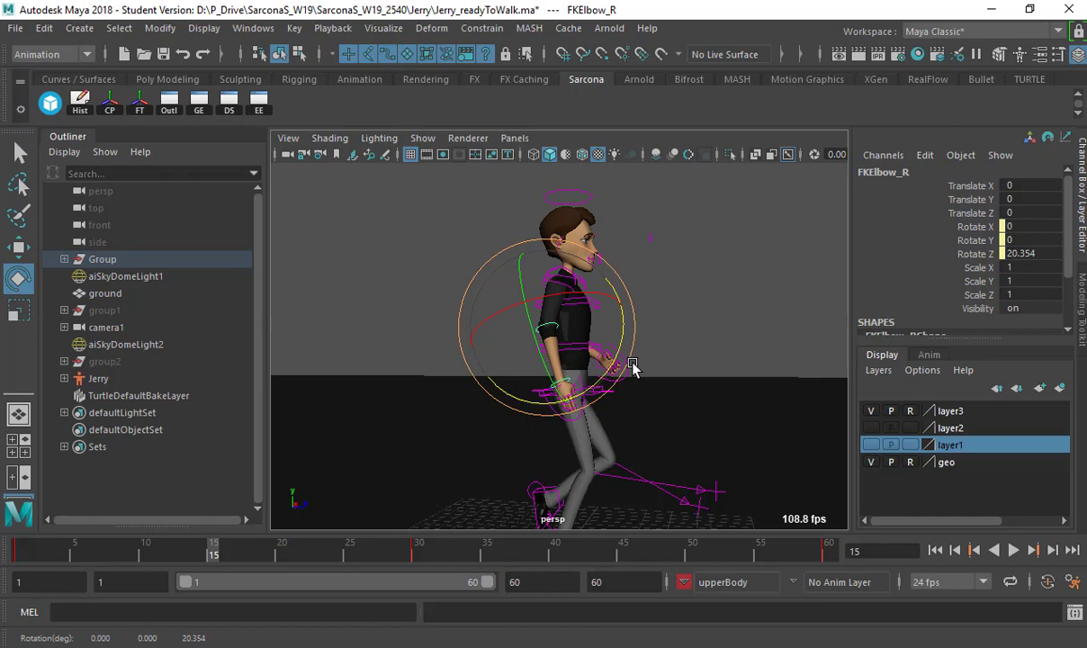
At frame 45, straighten the left elbow by rotating FKElbow_L to Rotate Z about 29 and key the pose
{"action": "left_click", "coordinate": [625, 553]}
{"action": "left_click_drag", "start_coordinate": [680, 432], "coordinate": [517, 376], "text": "alt"}
{"action": "key", "text": "q"}
{"action": "left_click", "coordinate": [524, 336]}
{"action": "key", "text": "e"}
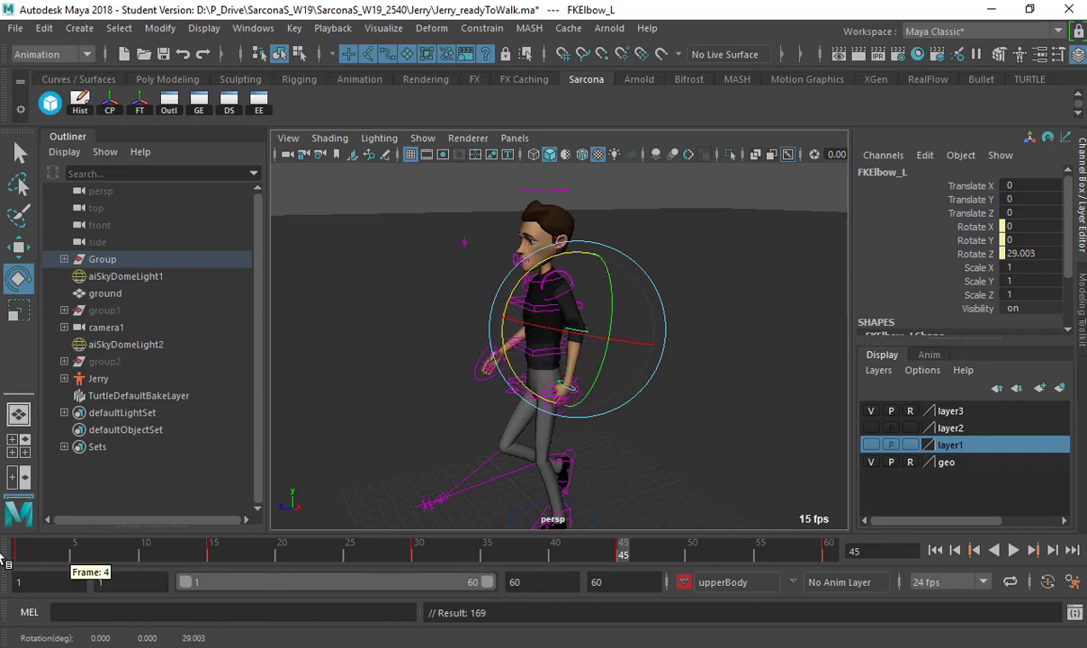
Play the walk cycle and review the arm swing from both sides and the front
{"action": "key", "text": "alt+v"}
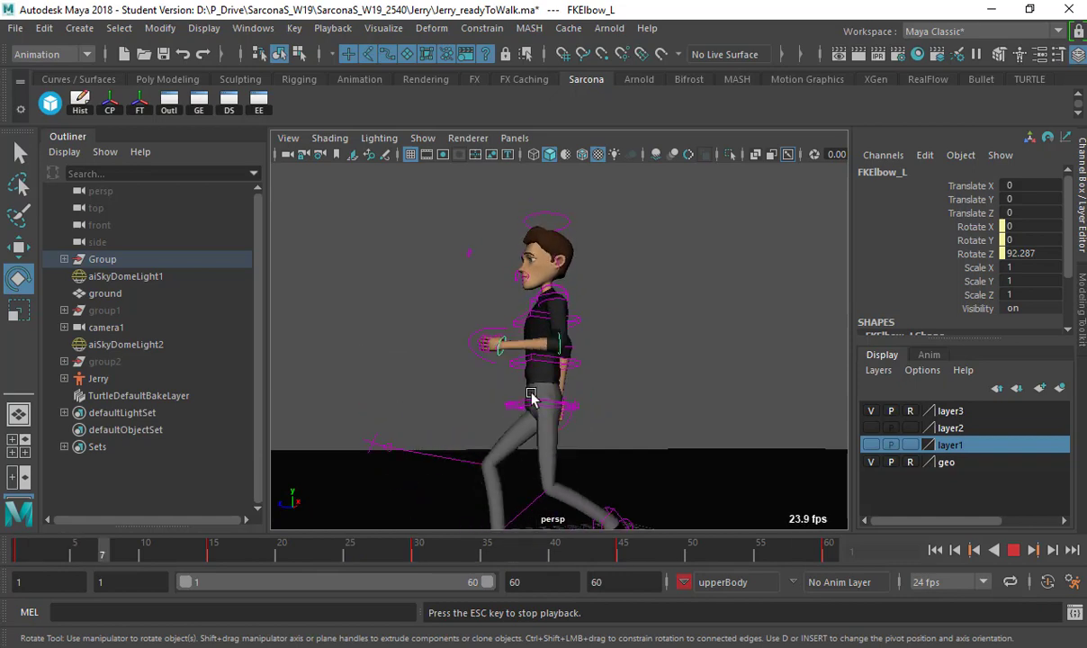
{"action": "left_click_drag", "start_coordinate": [478, 396], "coordinate": [714, 416], "text": "alt"}
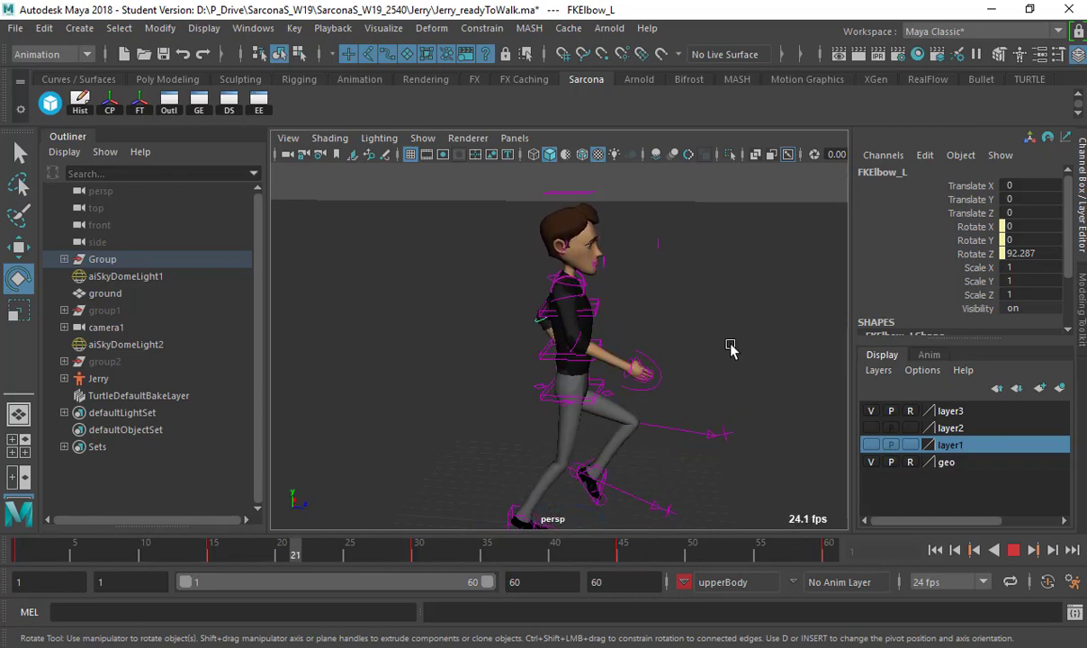
{"action": "left_click_drag", "start_coordinate": [731, 349], "coordinate": [539, 334], "text": "alt"}
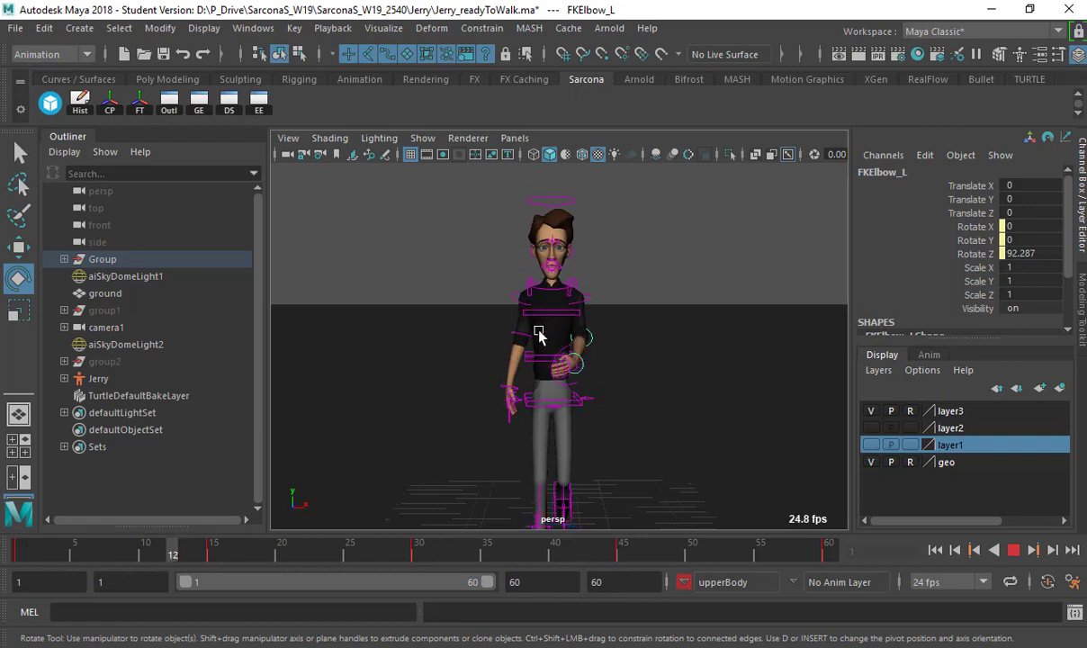
{"action": "key", "text": "Escape"}
Switch the current character set to Head1 under Jerry and clear the control selection
{"action": "left_click", "coordinate": [684, 582]}
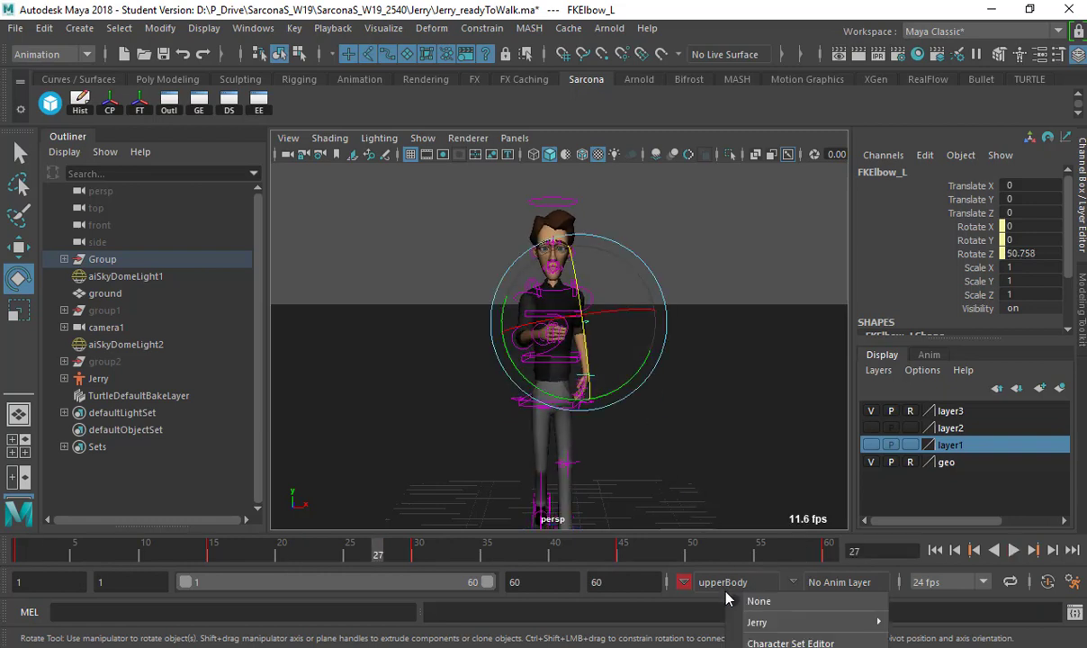
{"action": "mouse_move", "coordinate": [756, 622]}
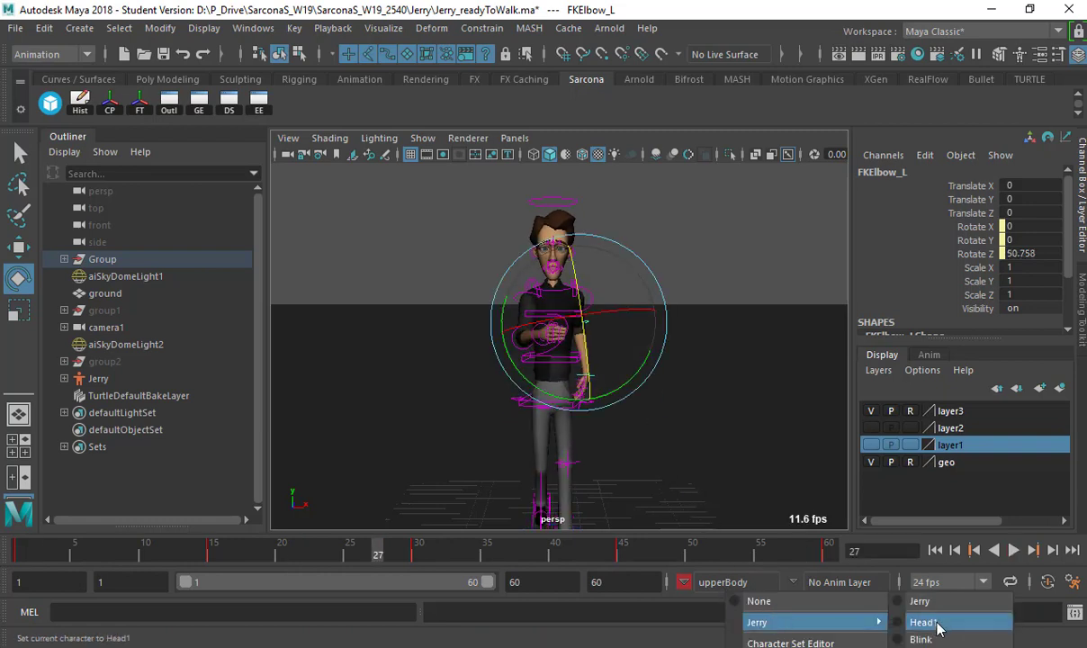
{"action": "left_click", "coordinate": [926, 622]}
{"action": "left_click", "coordinate": [290, 487]}
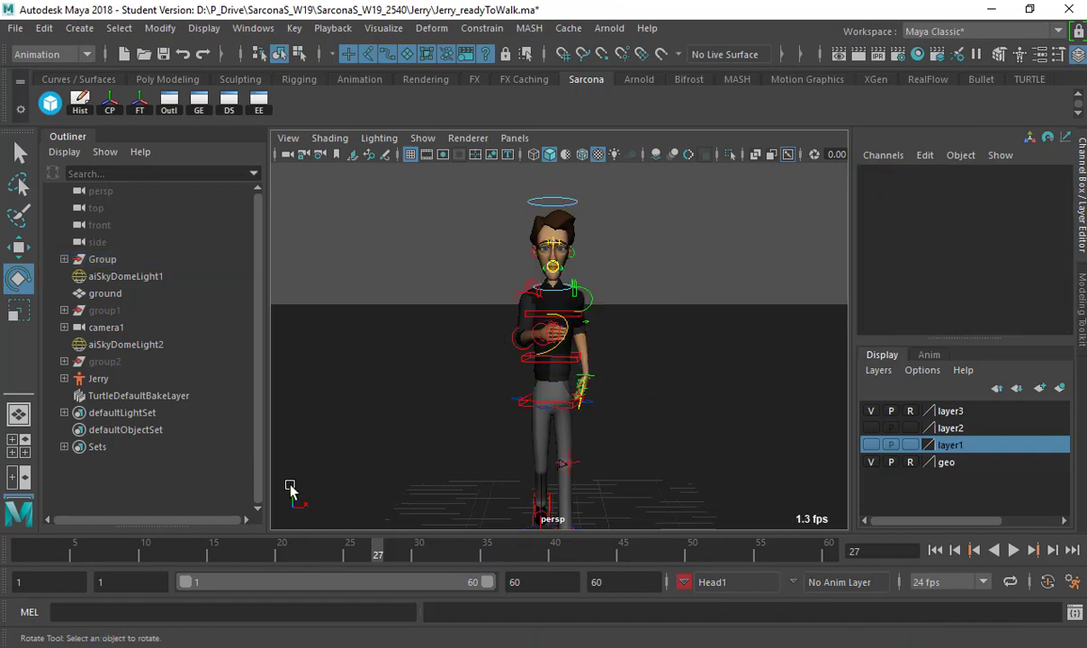
Go to frame 1 and frame Jerry's head and shoulders in the front orthographic view
{"action": "left_click", "coordinate": [9, 555]}
{"action": "right_click_drag", "start_coordinate": [470, 291], "coordinate": [823, 272], "text": "alt"}
{"action": "middle_click_drag", "start_coordinate": [610, 266], "coordinate": [602, 364], "text": "alt"}
{"action": "key", "text": "space"}
{"action": "left_click_drag", "start_coordinate": [590, 271], "coordinate": [592, 311]}
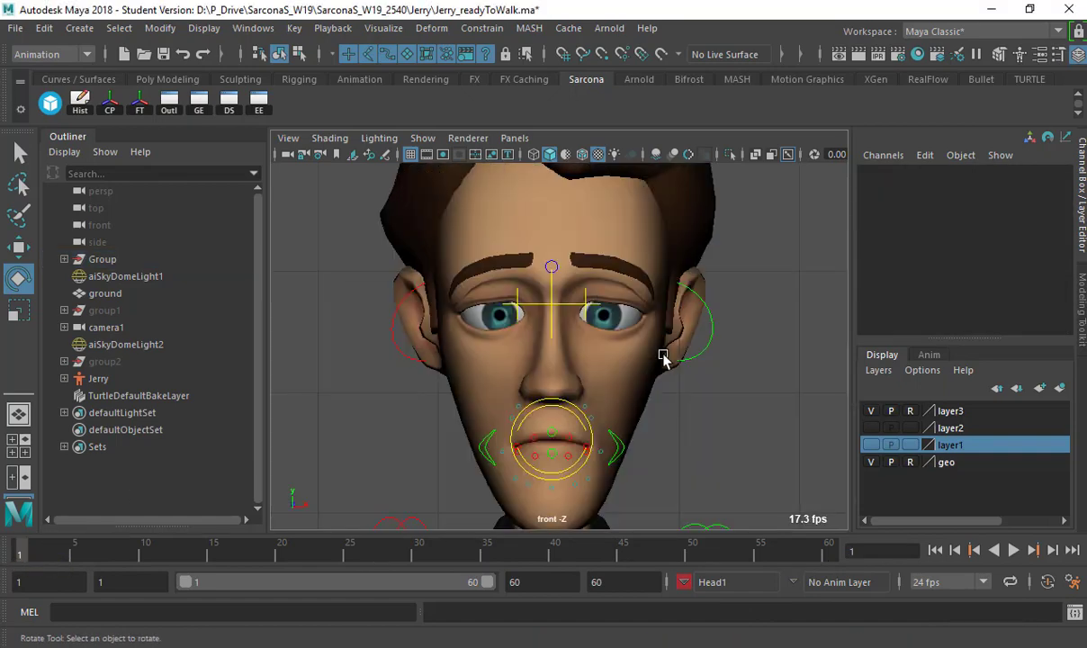
{"action": "right_click_drag", "start_coordinate": [651, 359], "coordinate": [520, 355], "text": "alt"}
{"action": "right_click_drag", "start_coordinate": [801, 355], "coordinate": [855, 353], "text": "alt"}
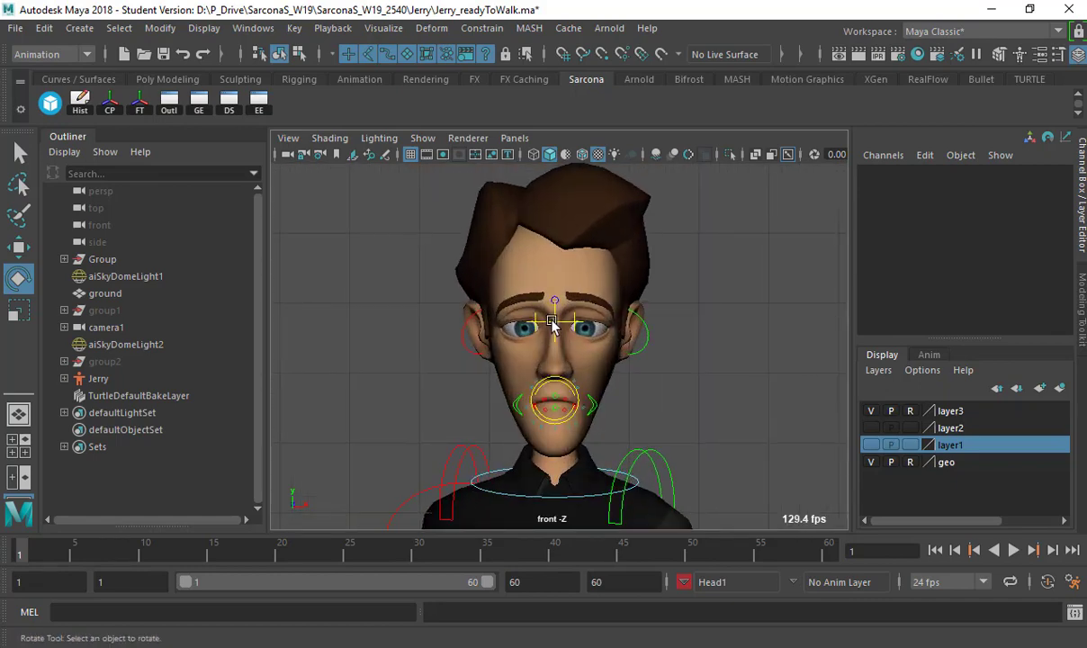
Raise the eye aim control AimEye_M to a Translate Y of about 5.7
{"action": "left_click", "coordinate": [555, 321]}
{"action": "key", "text": "w"}
{"action": "left_click_drag", "start_coordinate": [557, 303], "coordinate": [563, 192]}
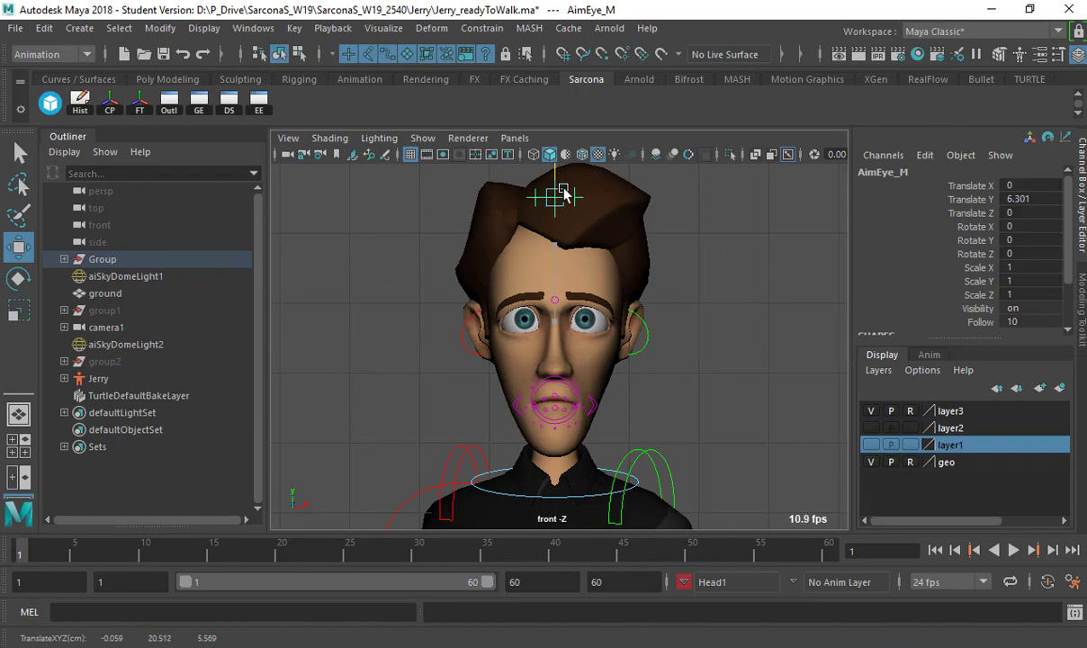
Move the middle upper lip control upperLip_M up to about Translate X 0.096 and Translate Y 0.308
{"action": "right_click_drag", "start_coordinate": [694, 392], "coordinate": [809, 408], "text": "alt"}
{"action": "middle_click_drag", "start_coordinate": [672, 387], "coordinate": [667, 339], "text": "alt"}
{"action": "right_click_drag", "start_coordinate": [666, 340], "coordinate": [719, 368], "text": "alt"}
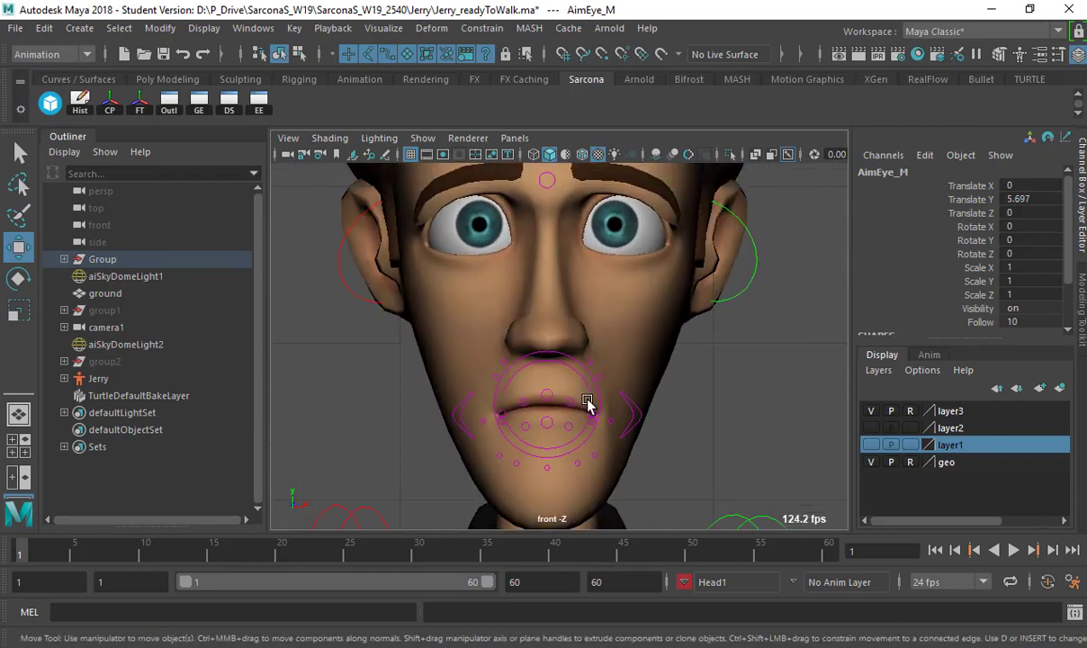
{"action": "left_click", "coordinate": [577, 402]}
{"action": "left_click_drag", "start_coordinate": [579, 405], "coordinate": [555, 381]}
{"action": "left_click", "coordinate": [548, 394]}
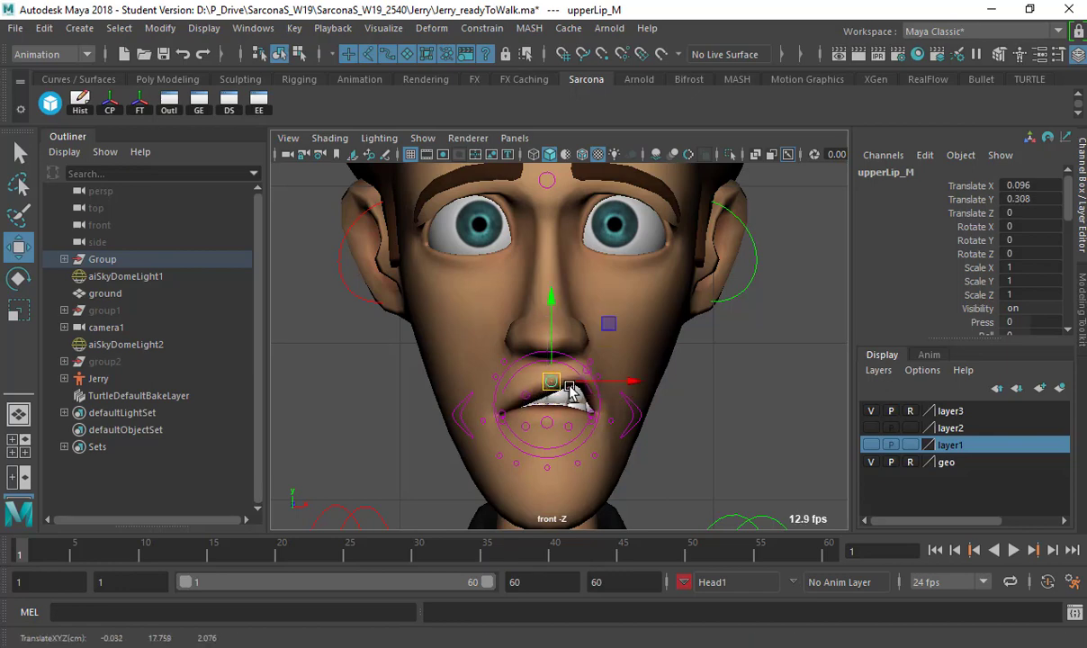
Pull the left mouth corner control Lip_L up and outward to about Translate X 0.385 and Translate Y 0.519
{"action": "left_click", "coordinate": [609, 418]}
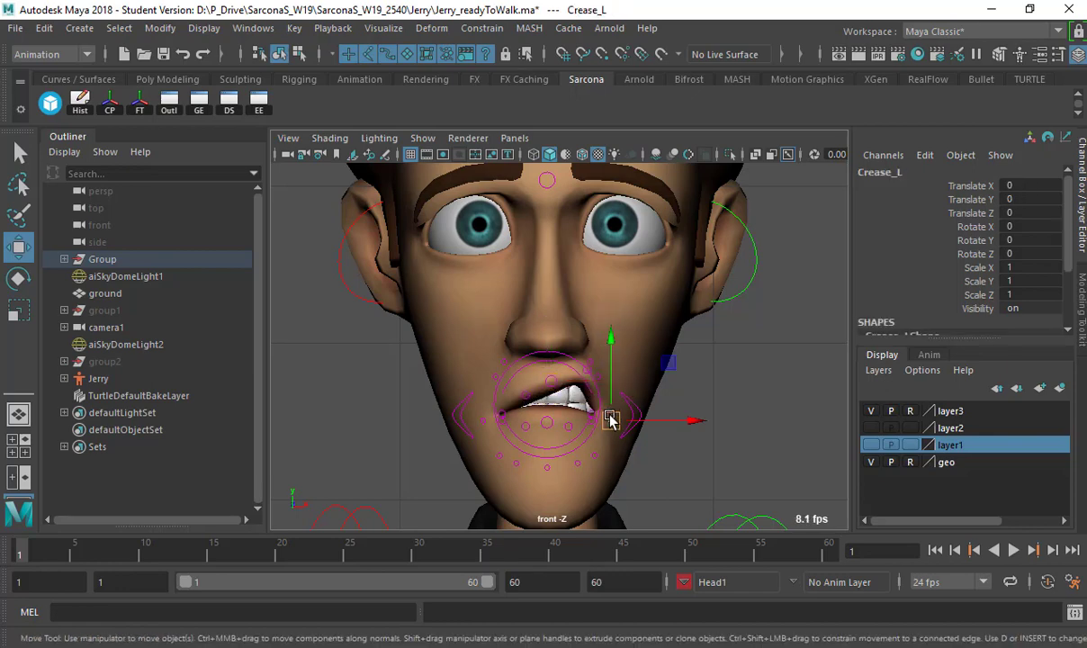
{"action": "left_click_drag", "start_coordinate": [611, 417], "coordinate": [618, 390]}
{"action": "left_click", "coordinate": [636, 418]}
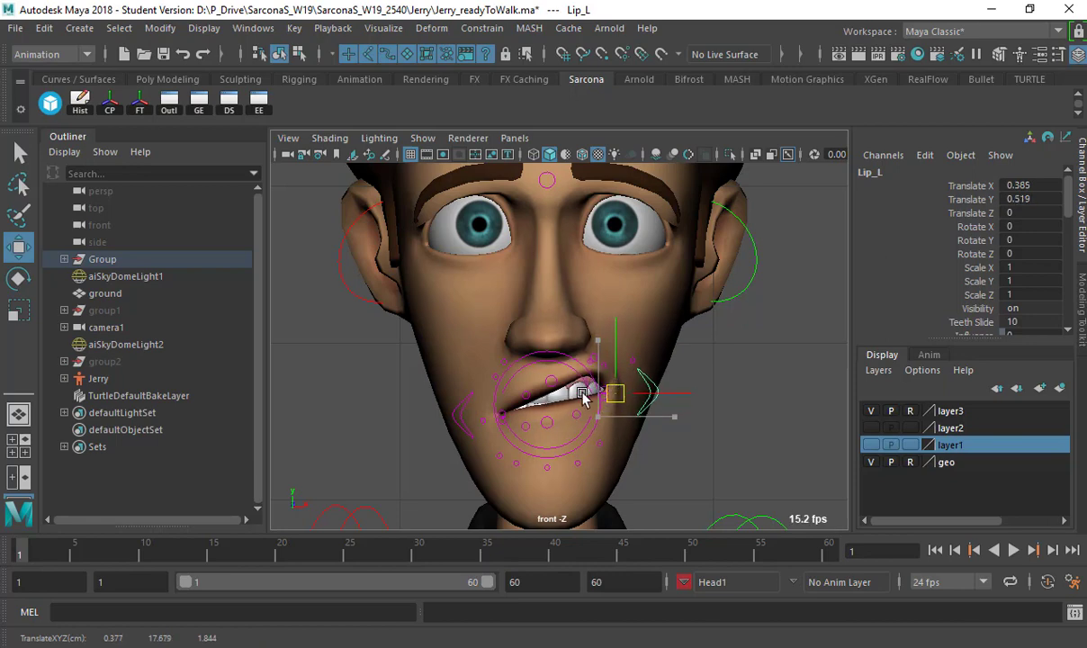
Bare the teeth by raising upperLip_M to about Translate Y 0.558 and lowering lowerLipA_L to about Translate Y -0.596
{"action": "left_click", "coordinate": [553, 387]}
{"action": "left_click_drag", "start_coordinate": [554, 364], "coordinate": [555, 349]}
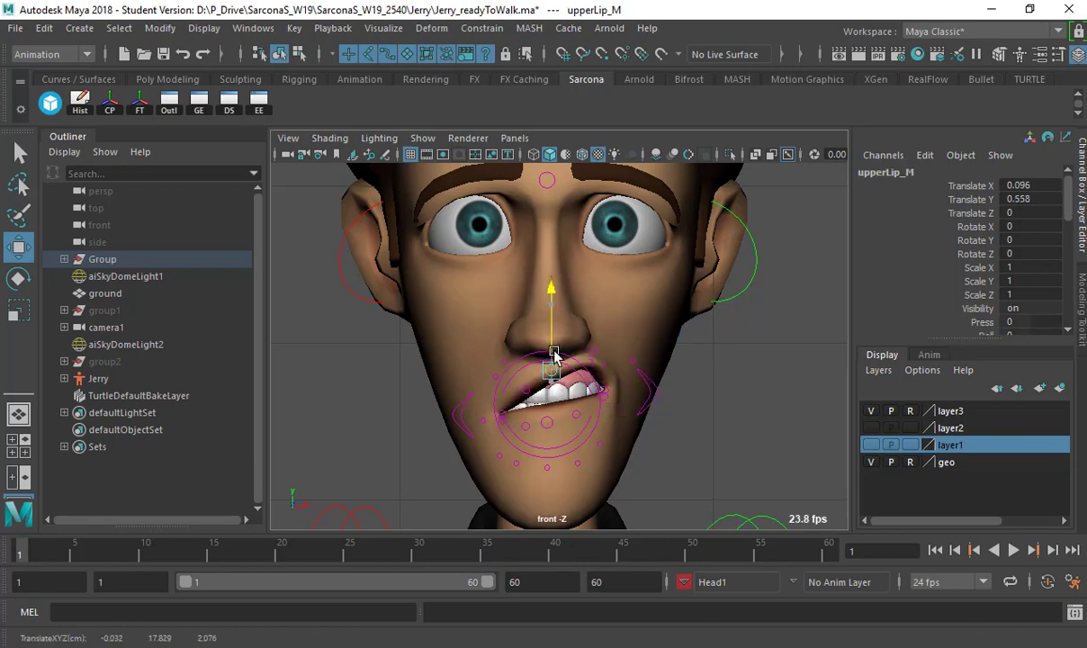
{"action": "left_click", "coordinate": [577, 414]}
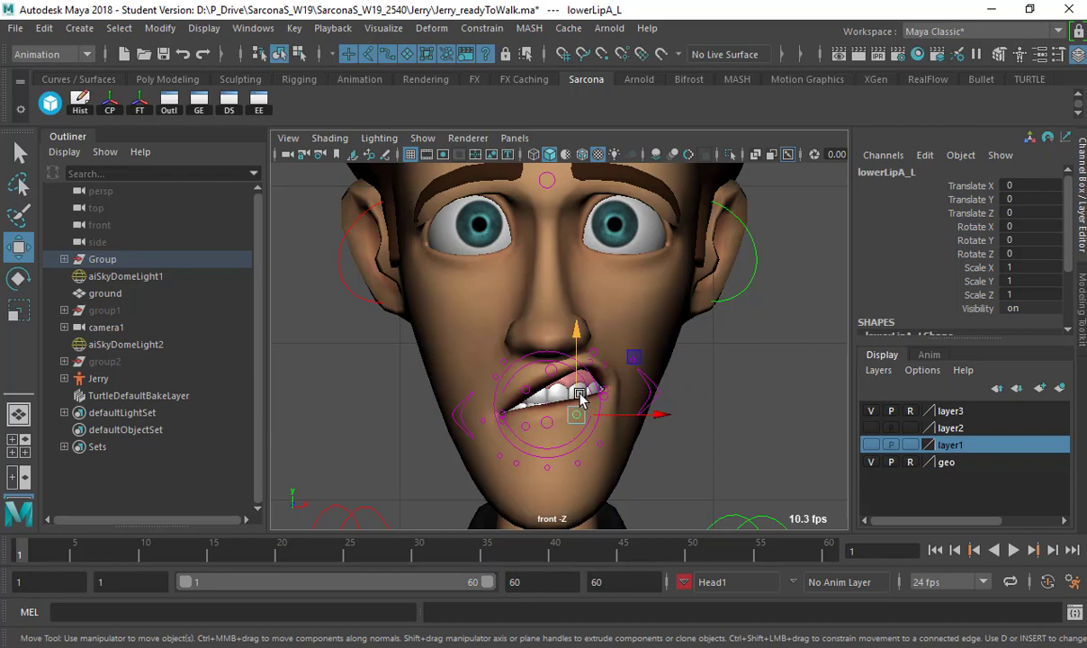
{"action": "left_click_drag", "start_coordinate": [577, 393], "coordinate": [577, 419]}
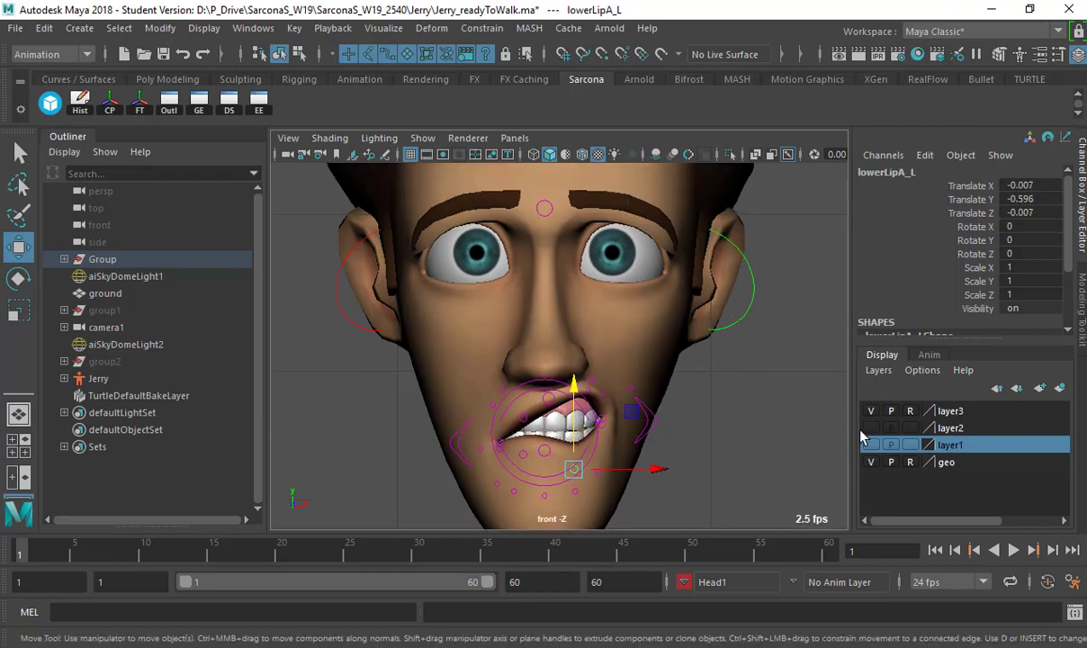
Make layer1's facial controls visible and raise the right lower eyelid control lowerLid_R
{"action": "left_click", "coordinate": [871, 430]}
{"action": "left_click", "coordinate": [871, 447]}
{"action": "middle_click_drag", "start_coordinate": [693, 294], "coordinate": [715, 330], "text": "alt"}
{"action": "scroll", "coordinate": [714, 330], "scroll_direction": "up", "scroll_amount": 1}
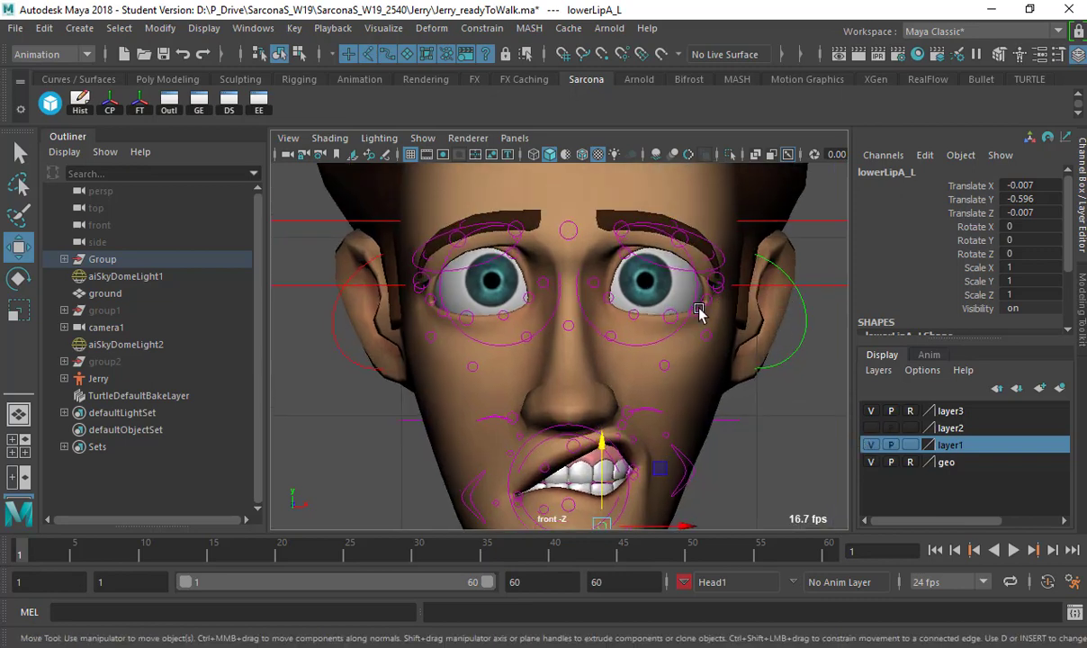
{"action": "left_click", "coordinate": [694, 307]}
{"action": "left_click", "coordinate": [470, 314]}
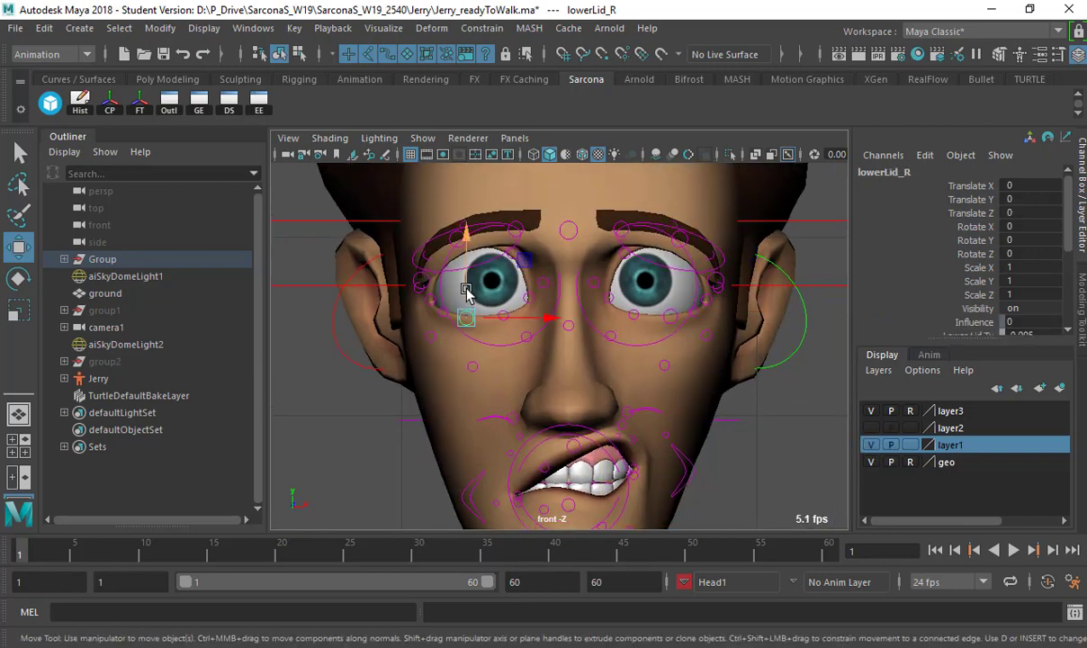
{"action": "left_click_drag", "start_coordinate": [461, 303], "coordinate": [457, 241]}
Lower the right outer eyebrow control EyeBrowOuter_R slightly, moving it straight down only
{"action": "left_click", "coordinate": [452, 236]}
{"action": "left_click", "coordinate": [424, 283]}
{"action": "left_click_drag", "start_coordinate": [422, 282], "coordinate": [434, 294]}
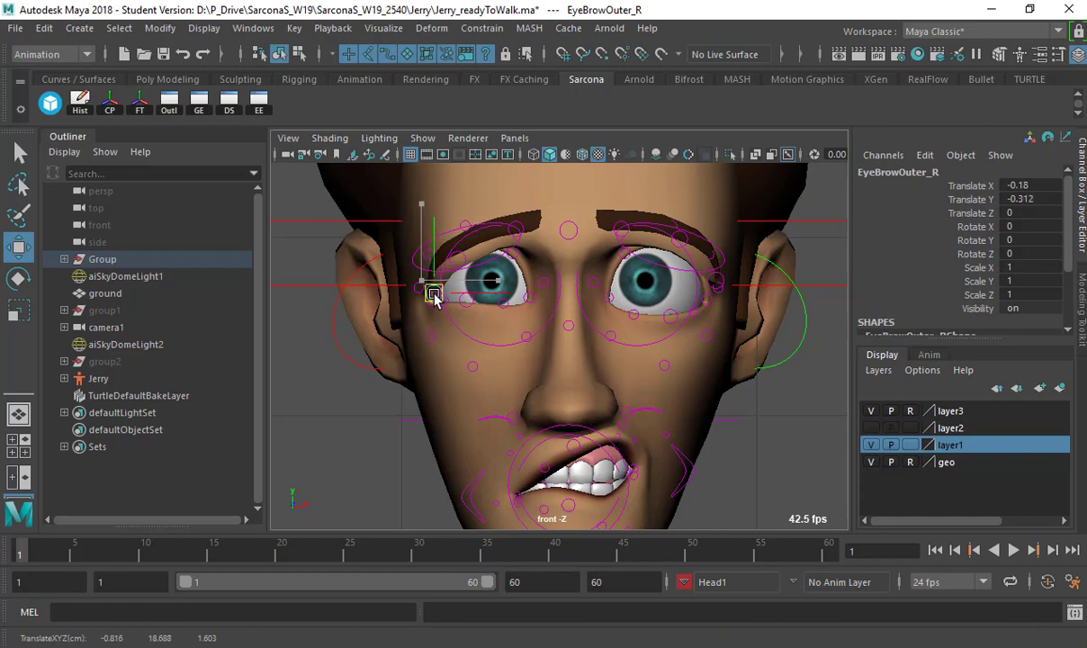
{"action": "key", "text": "ctrl+z"}
{"action": "key", "text": "ctrl+z"}
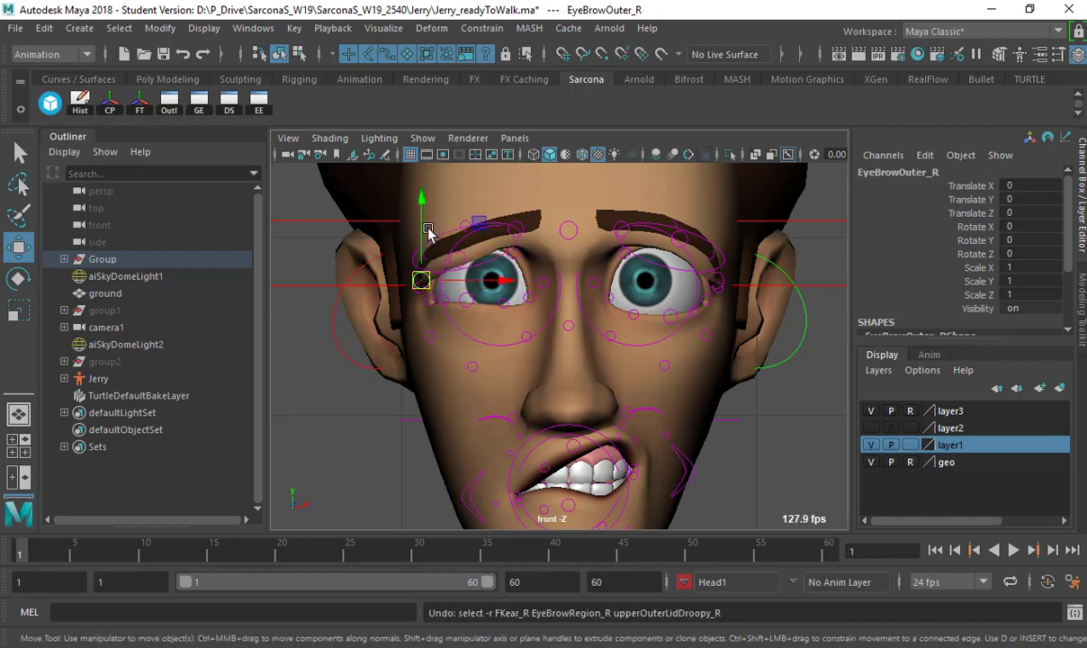
{"action": "left_click_drag", "start_coordinate": [429, 232], "coordinate": [423, 263]}
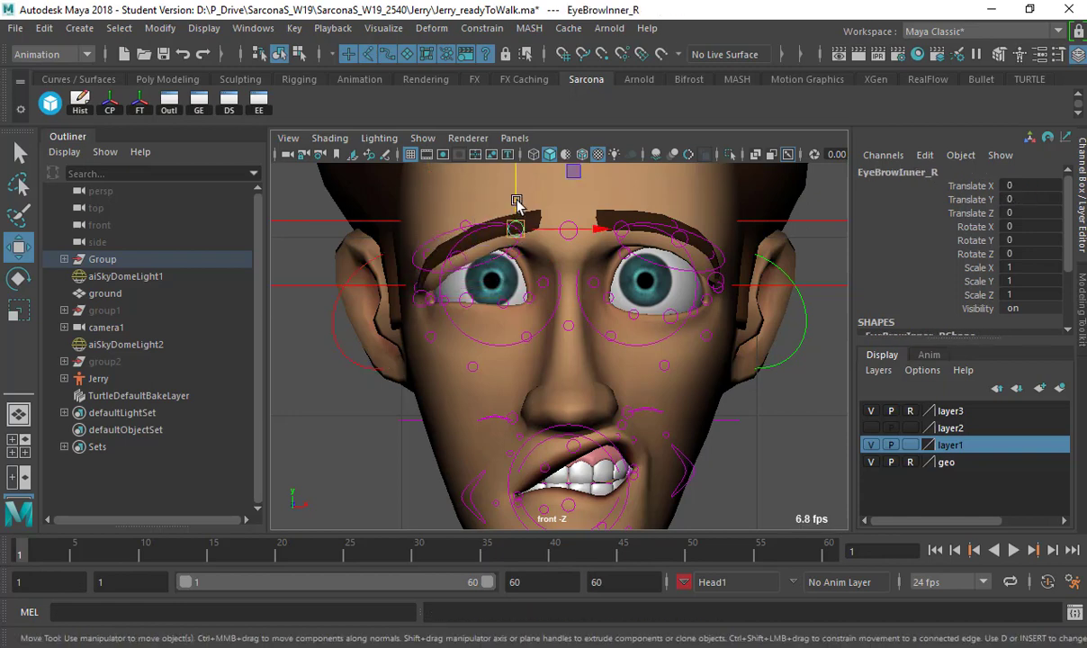
Lower EyeBrowInner_R to about Translate Y -0.426 and raise EyeBrowInner_L to about Translate Y 0.491
{"action": "left_click", "coordinate": [518, 216]}
{"action": "left_click_drag", "start_coordinate": [517, 216], "coordinate": [515, 251]}
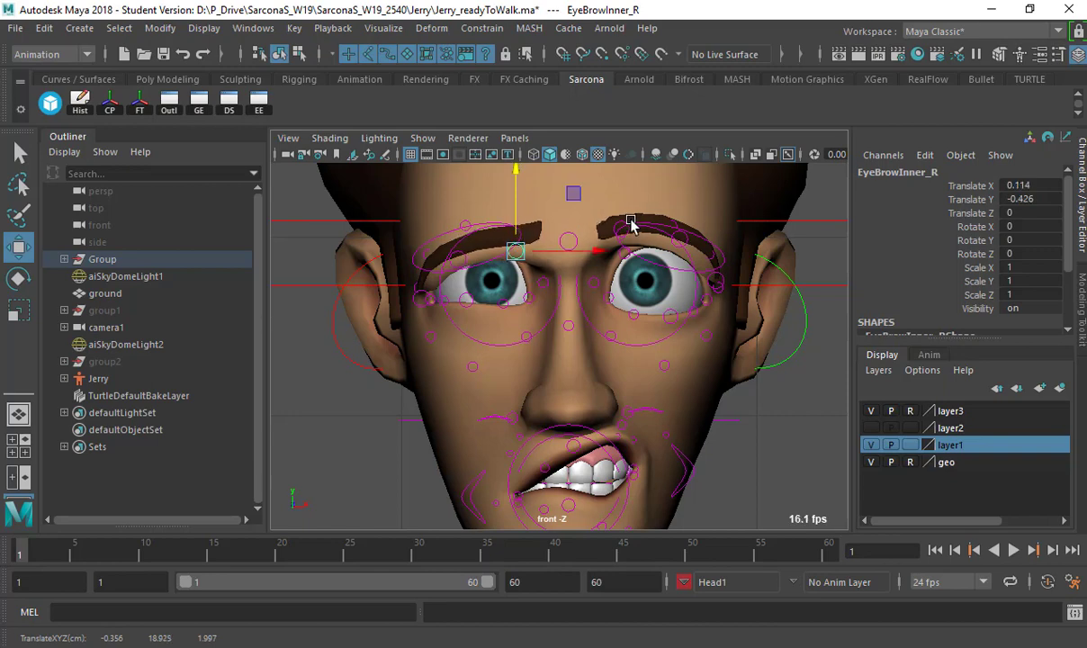
{"action": "left_click", "coordinate": [621, 227]}
{"action": "left_click_drag", "start_coordinate": [621, 227], "coordinate": [621, 184]}
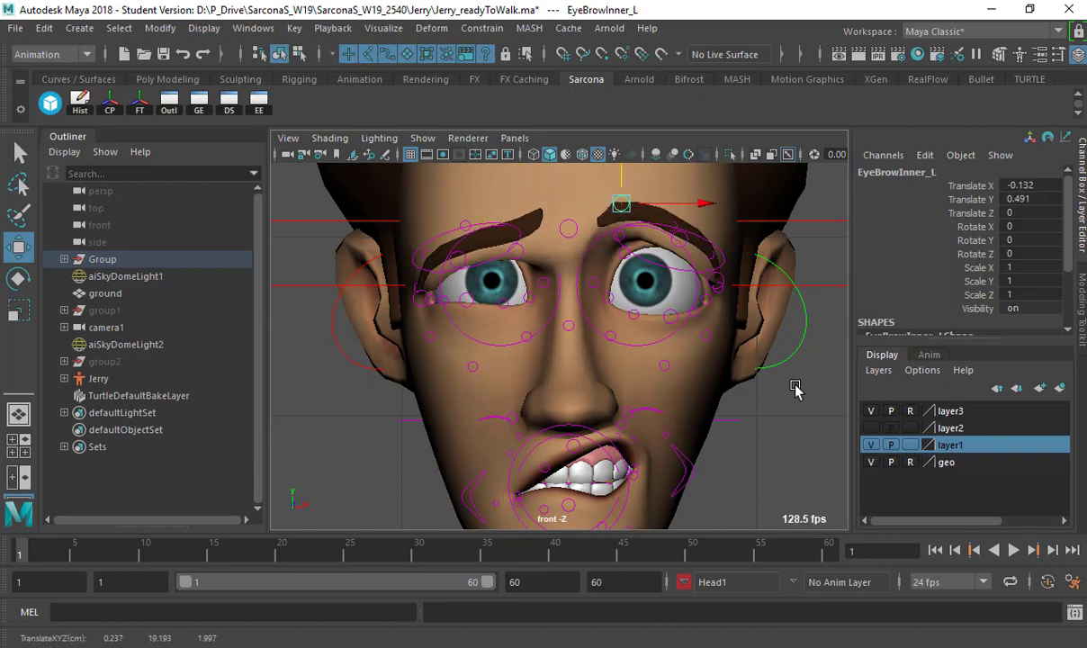
Clear the control selection, key the Head1 facial pose at frames 1 and 60, and go to frame 30
{"action": "left_click", "coordinate": [781, 426]}
{"action": "scroll", "coordinate": [642, 426], "scroll_direction": "down", "scroll_amount": 5}
{"action": "scroll", "coordinate": [667, 419], "scroll_direction": "up", "scroll_amount": 1}
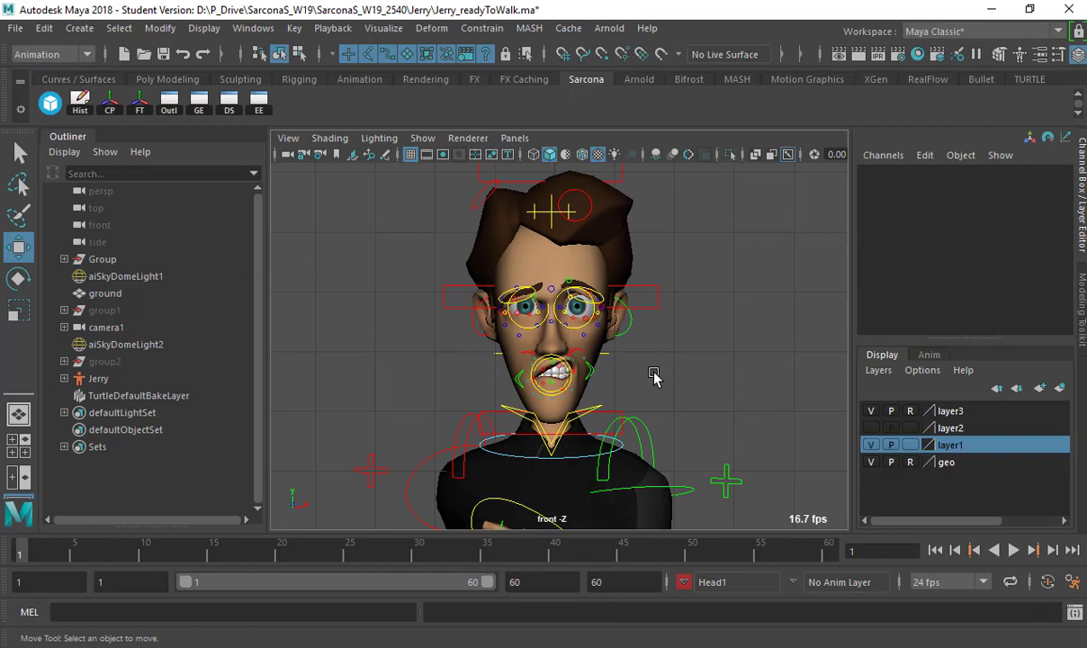
{"action": "left_click", "coordinate": [827, 551]}
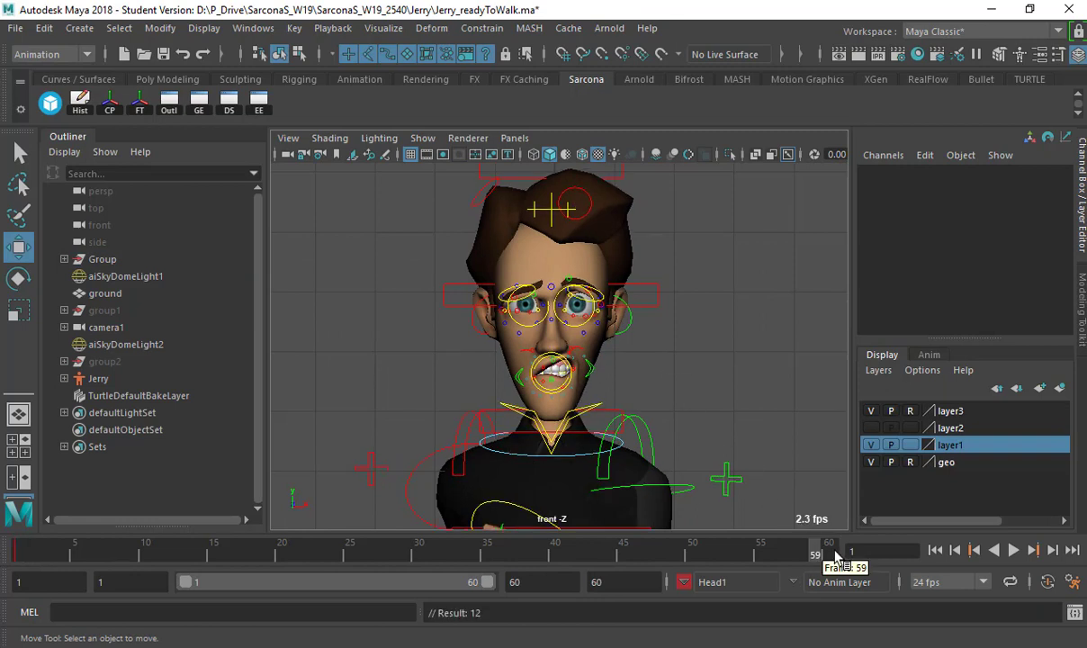
{"action": "left_click", "coordinate": [421, 553]}
{"action": "scroll", "coordinate": [608, 347], "scroll_direction": "up", "scroll_amount": 3}
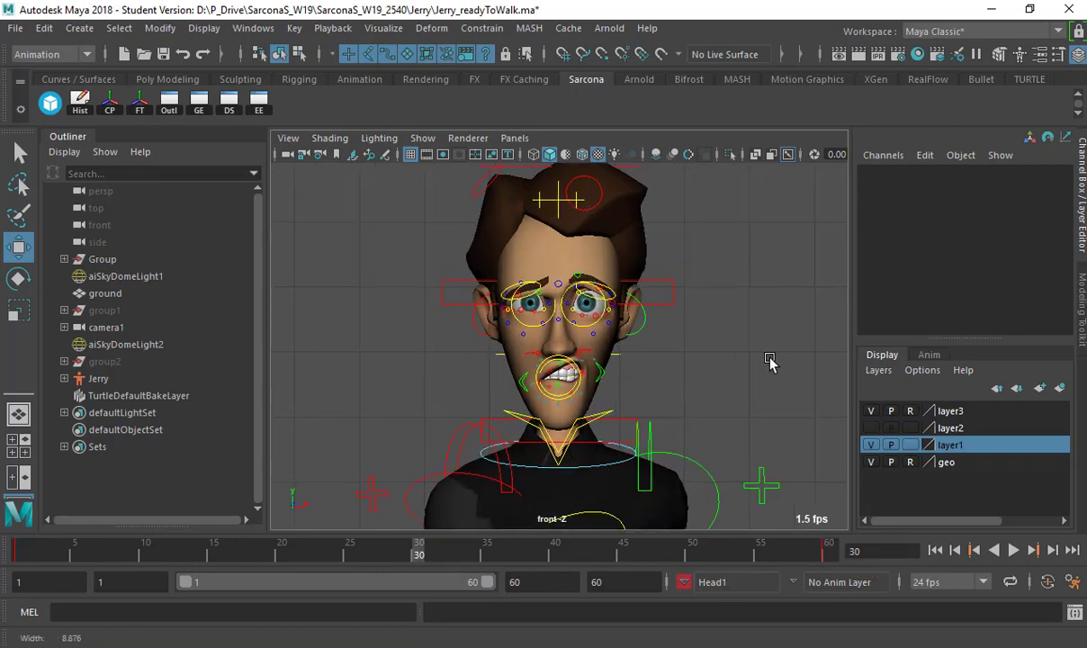
Set a key on the Head1 character set at frame 30 and go to frame 15
{"action": "left_click", "coordinate": [586, 455]}
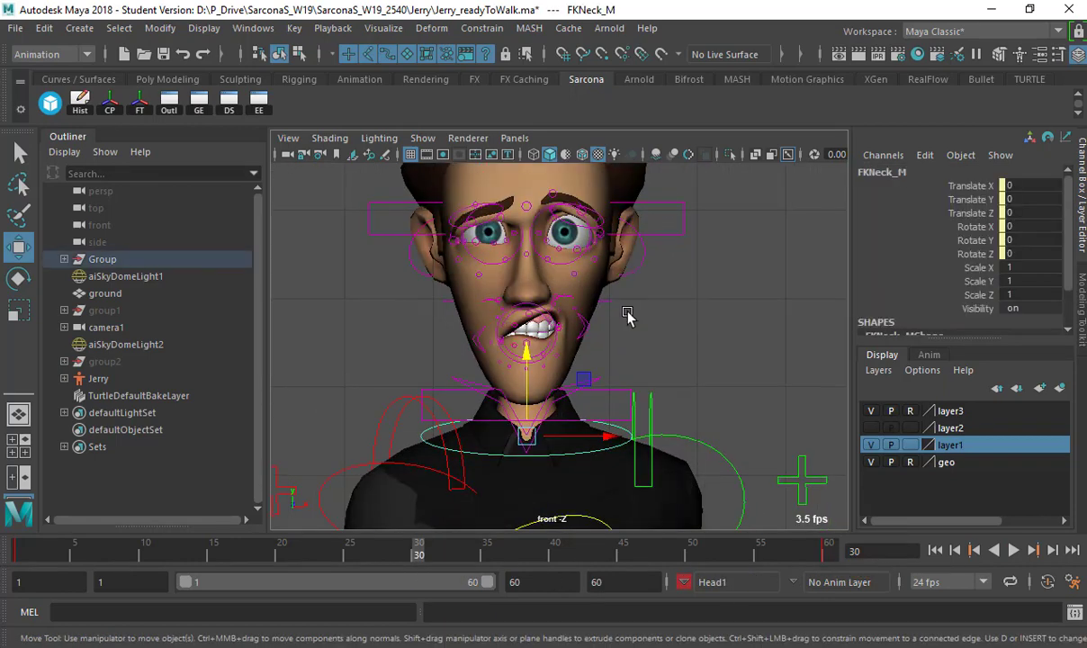
{"action": "left_click", "coordinate": [627, 315]}
{"action": "key", "text": "s"}
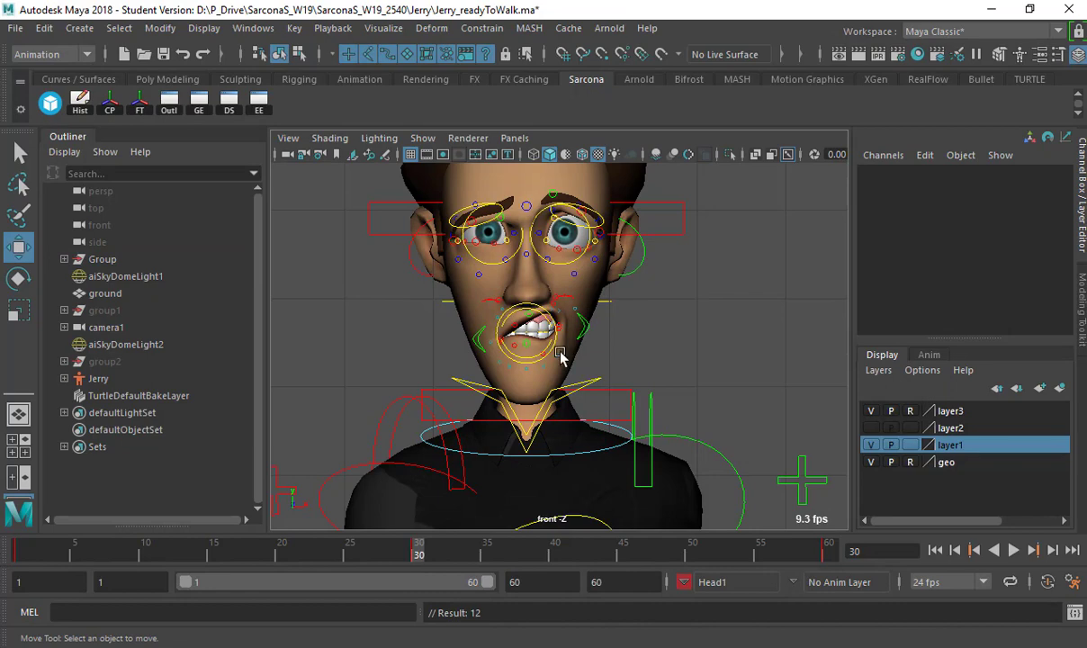
{"action": "left_click", "coordinate": [214, 555]}
{"action": "left_click", "coordinate": [213, 555]}
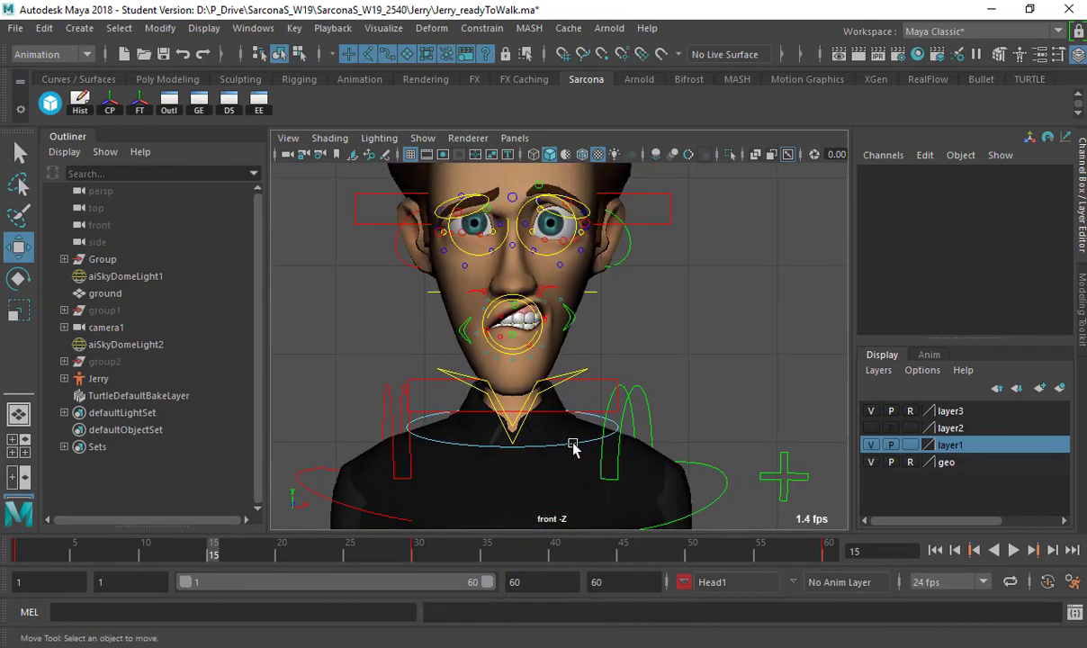
Try to rotate the neck control sideways at frame 15
{"action": "left_click", "coordinate": [596, 392]}
{"action": "key", "text": "e"}
{"action": "left_click_drag", "start_coordinate": [567, 371], "coordinate": [596, 402]}
{"action": "key", "text": "ctrl+z"}
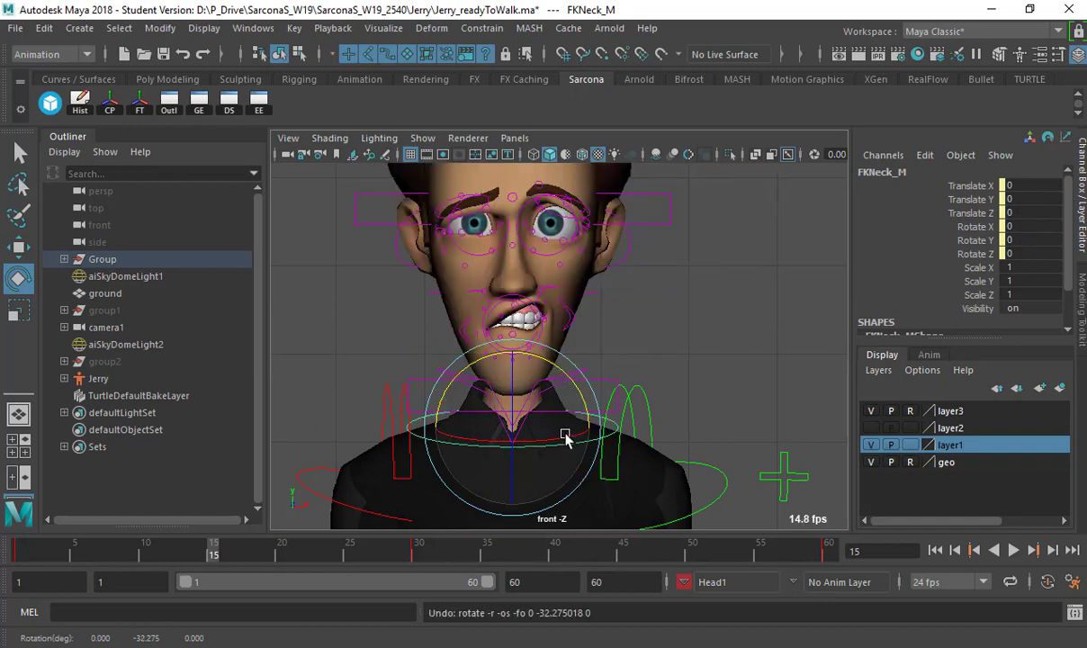
Switch to the perspective view and select the head control ring above the character's head
{"action": "key", "text": "space"}
{"action": "left_click_drag", "start_coordinate": [627, 326], "coordinate": [642, 292]}
{"action": "left_click_drag", "start_coordinate": [630, 301], "coordinate": [547, 308], "text": "alt"}
{"action": "middle_click_drag", "start_coordinate": [546, 307], "coordinate": [567, 396], "text": "alt"}
{"action": "right_click_drag", "start_coordinate": [672, 417], "coordinate": [691, 421], "text": "alt"}
{"action": "left_click_drag", "start_coordinate": [609, 198], "coordinate": [581, 324], "text": "alt"}
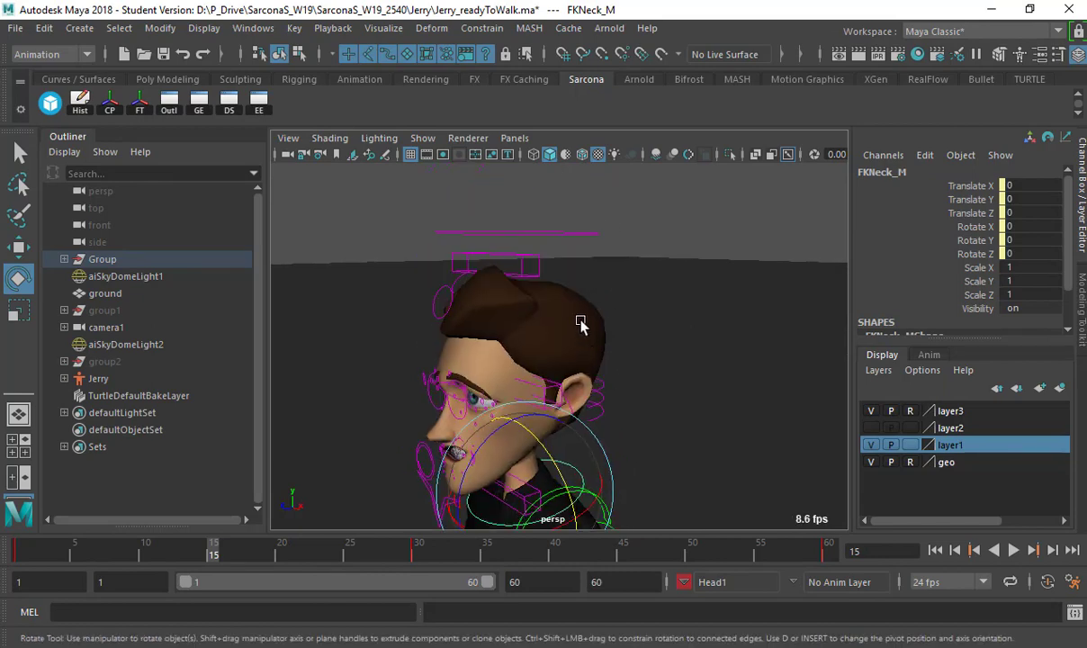
{"action": "left_click", "coordinate": [576, 231]}
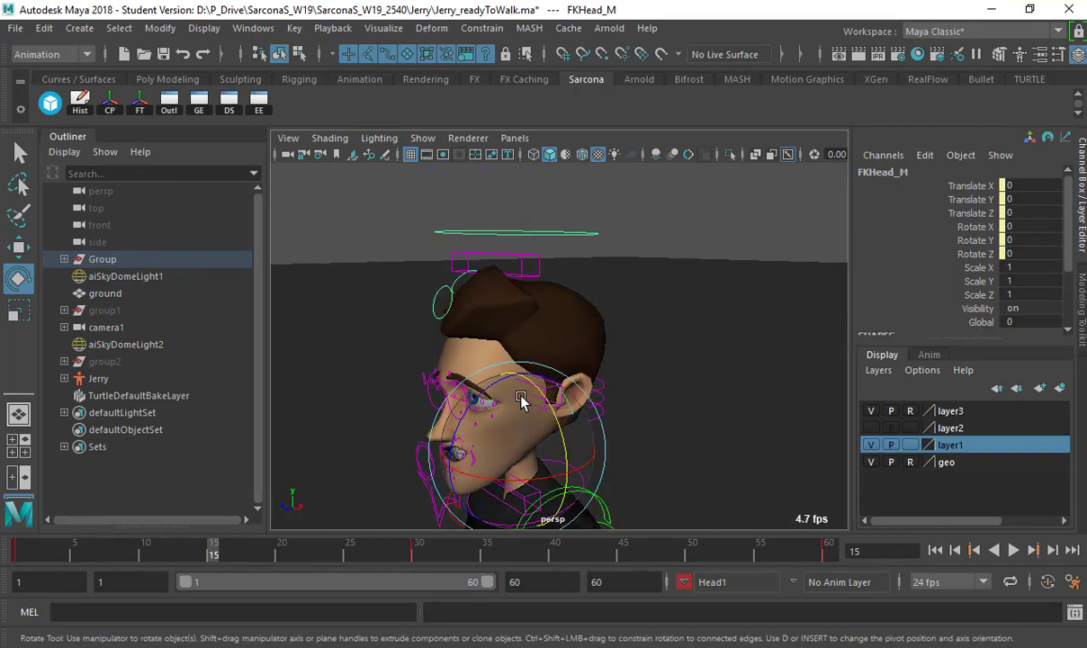
Try to move the head control upward
{"action": "key", "text": "w"}
{"action": "left_click_drag", "start_coordinate": [515, 384], "coordinate": [519, 302]}
{"action": "key", "text": "ctrl+z"}
{"action": "key", "text": "e"}
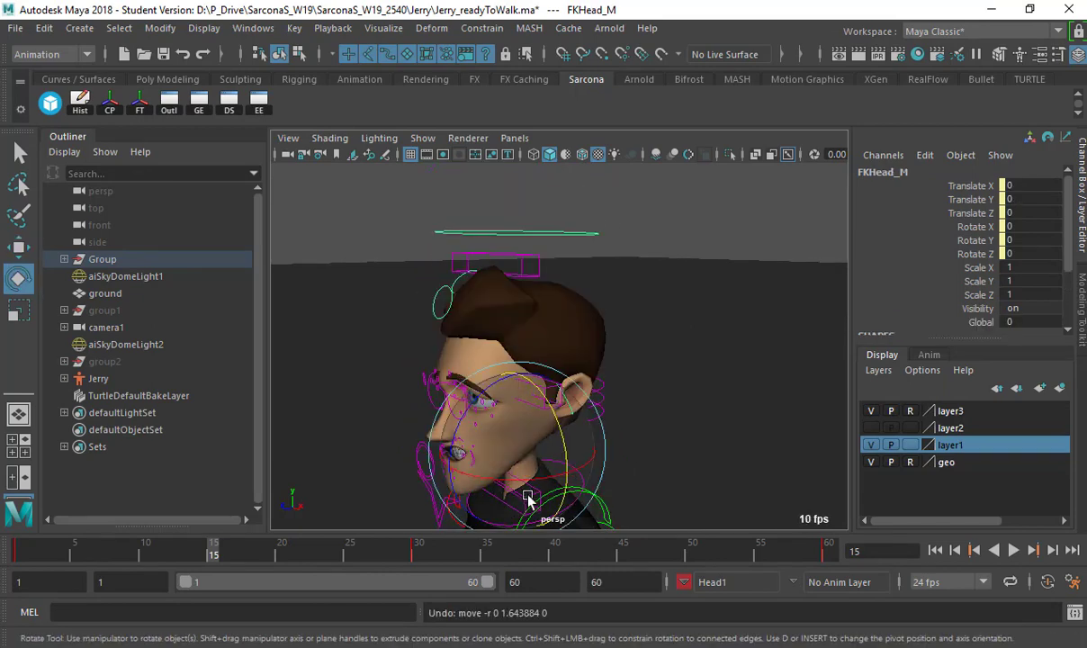
Turn the head to one side by rotating its control about -52.3 degrees in X, and key it at frame 15
{"action": "left_click_drag", "start_coordinate": [529, 480], "coordinate": [600, 449]}
{"action": "middle_click_drag", "start_coordinate": [600, 449], "coordinate": [572, 398], "text": "alt"}
{"action": "left_click_drag", "start_coordinate": [576, 408], "coordinate": [594, 416]}
{"action": "key", "text": "s"}
At frame 45, rotate the head control about 61.3 degrees in X to the opposite side and set a key
{"action": "left_click", "coordinate": [624, 554]}
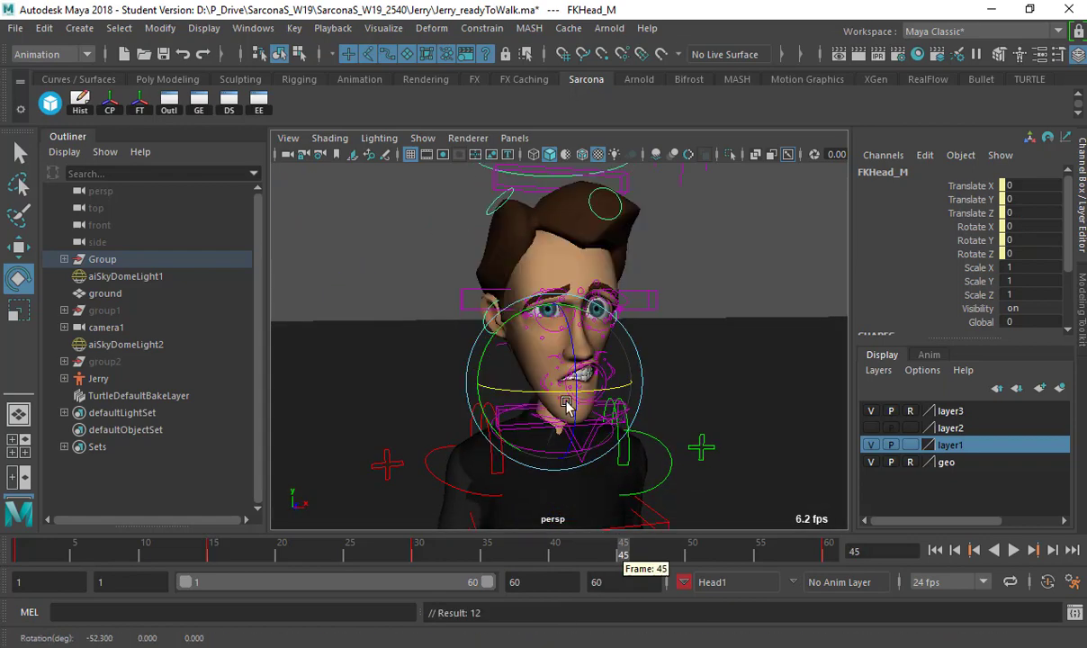
{"action": "left_click_drag", "start_coordinate": [539, 389], "coordinate": [623, 393]}
{"action": "key", "text": "s"}
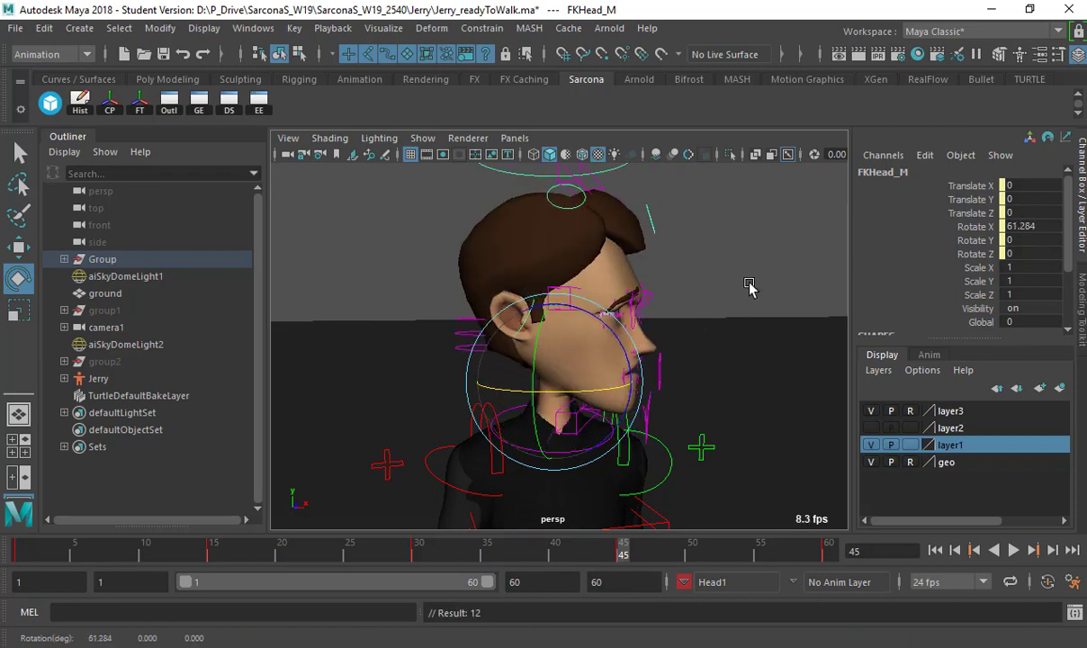
Deselect the head control, play back the head-turn animation, and return to frame 1
{"action": "left_click", "coordinate": [753, 389]}
{"action": "right_click_drag", "start_coordinate": [753, 389], "coordinate": [670, 399], "text": "alt"}
{"action": "left_click_drag", "start_coordinate": [670, 399], "coordinate": [673, 403], "text": "alt"}
{"action": "key", "text": "alt+v"}
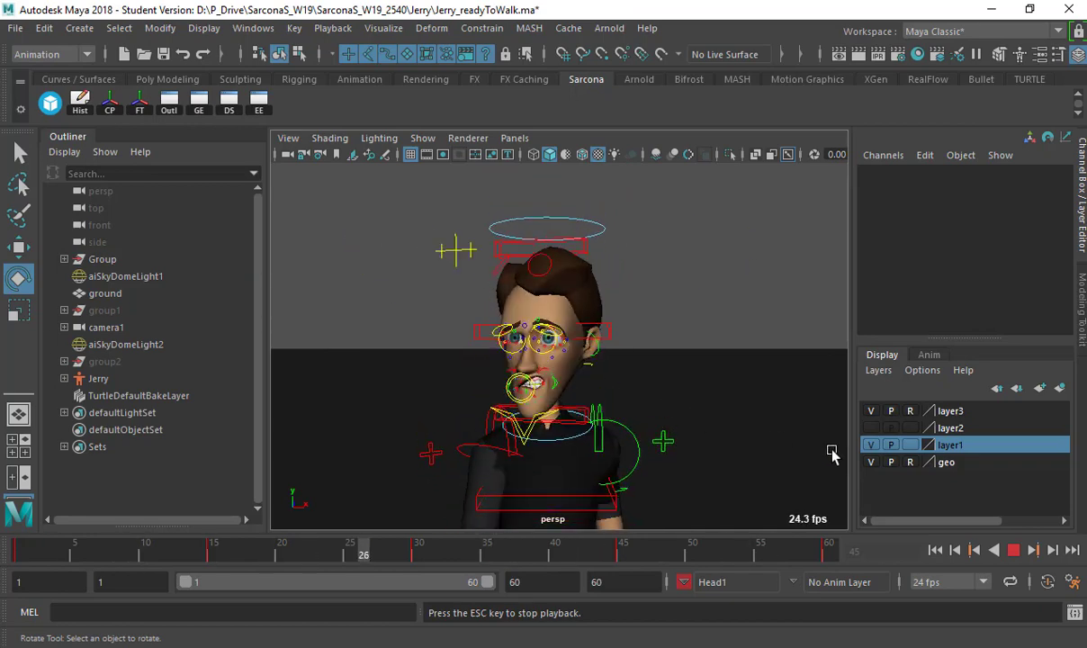
{"action": "key", "text": "Escape"}
{"action": "left_click", "coordinate": [934, 550]}
Play back the walk cycle with the whole character seen from the side
{"action": "scroll", "coordinate": [430, 372], "scroll_direction": "down", "scroll_amount": 5}
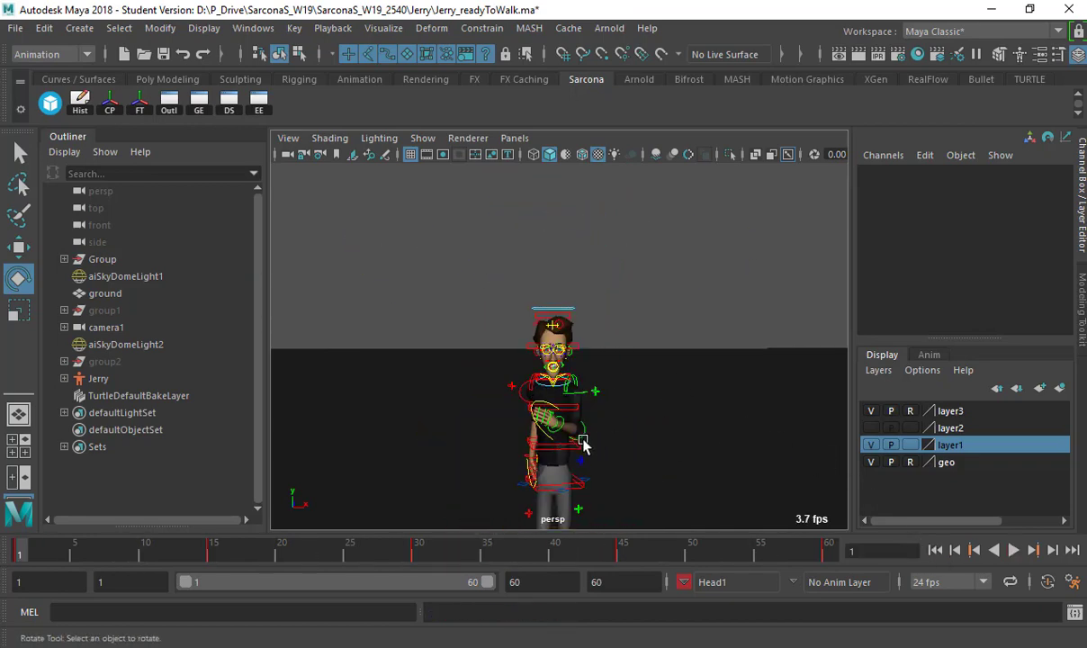
{"action": "left_click_drag", "start_coordinate": [580, 439], "coordinate": [423, 423], "text": "alt"}
{"action": "left_click_drag", "start_coordinate": [641, 405], "coordinate": [658, 347], "text": "alt"}
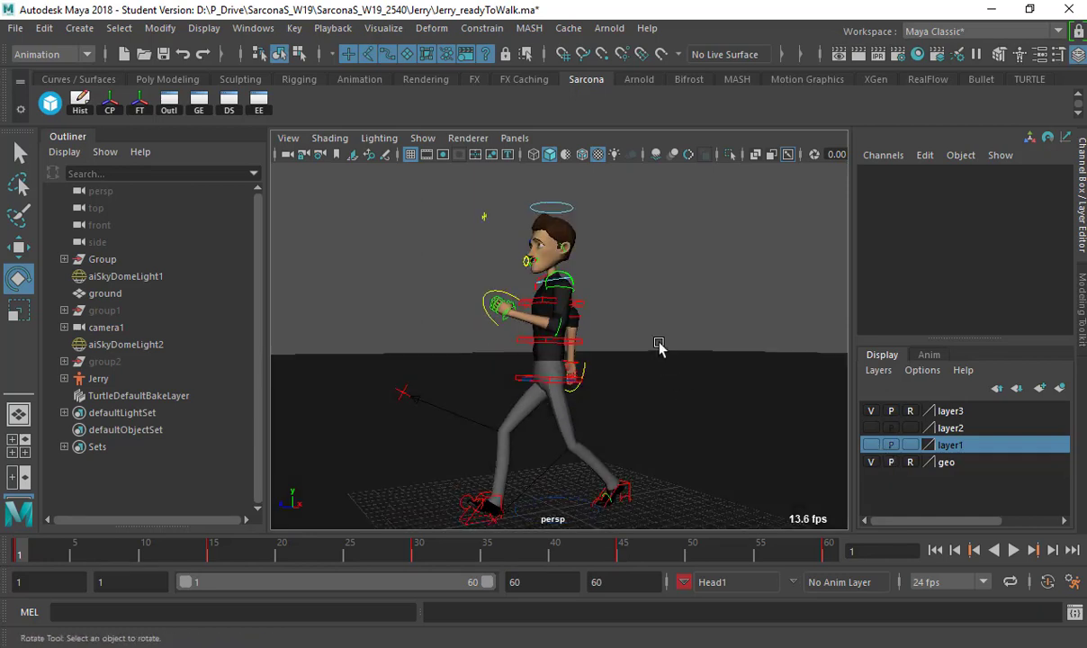
{"action": "key", "text": "alt+v"}
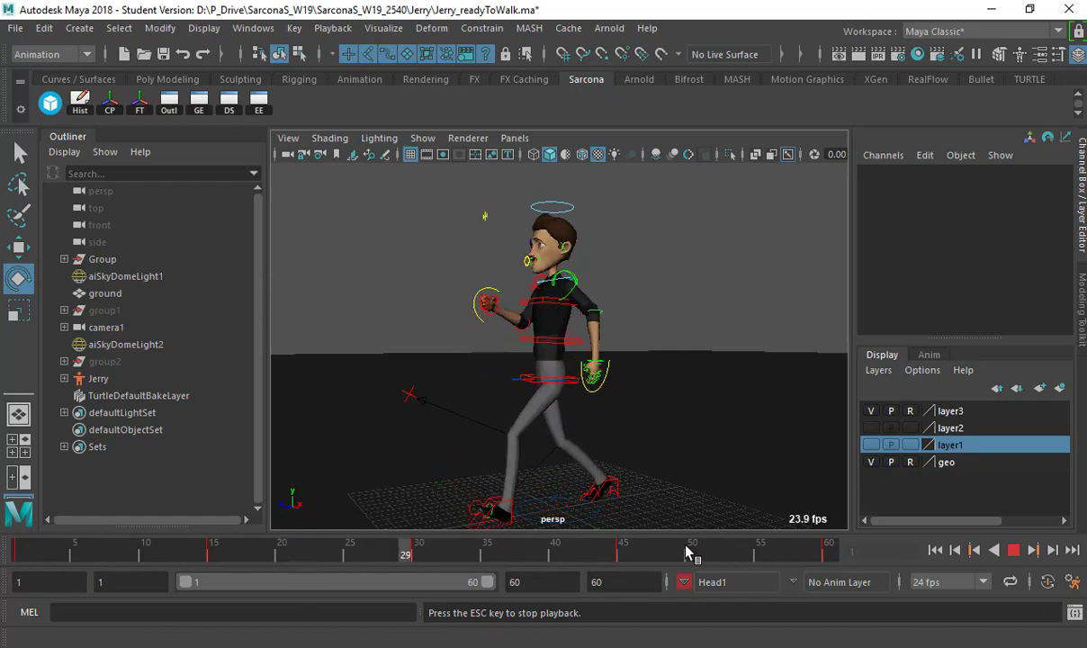
Try ending the playback range at frame 59, and restore the end to frame 60
{"action": "left_click_drag", "start_coordinate": [537, 582], "coordinate": [489, 582]}
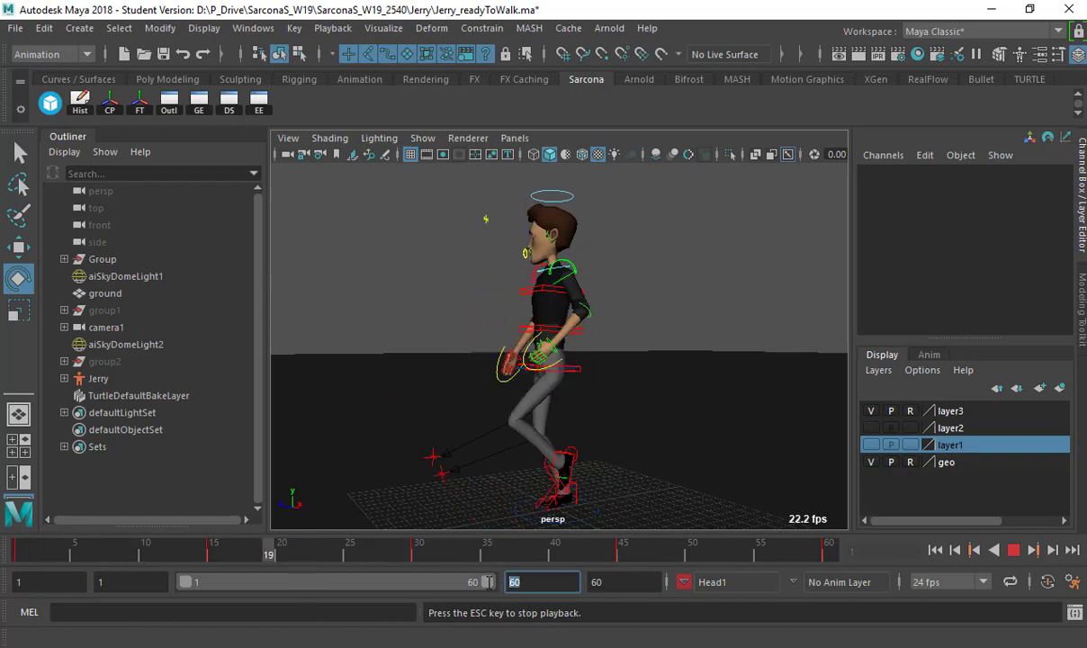
{"action": "type", "text": "59"}
{"action": "key", "text": "Return"}
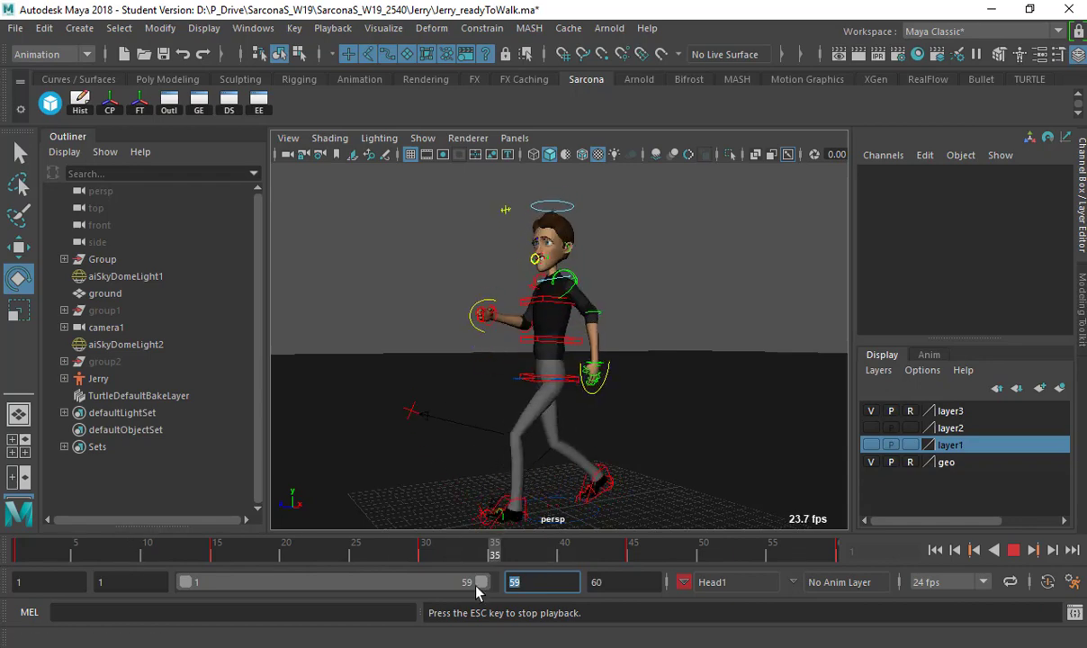
{"action": "type", "text": "60"}
{"action": "key", "text": "Return"}
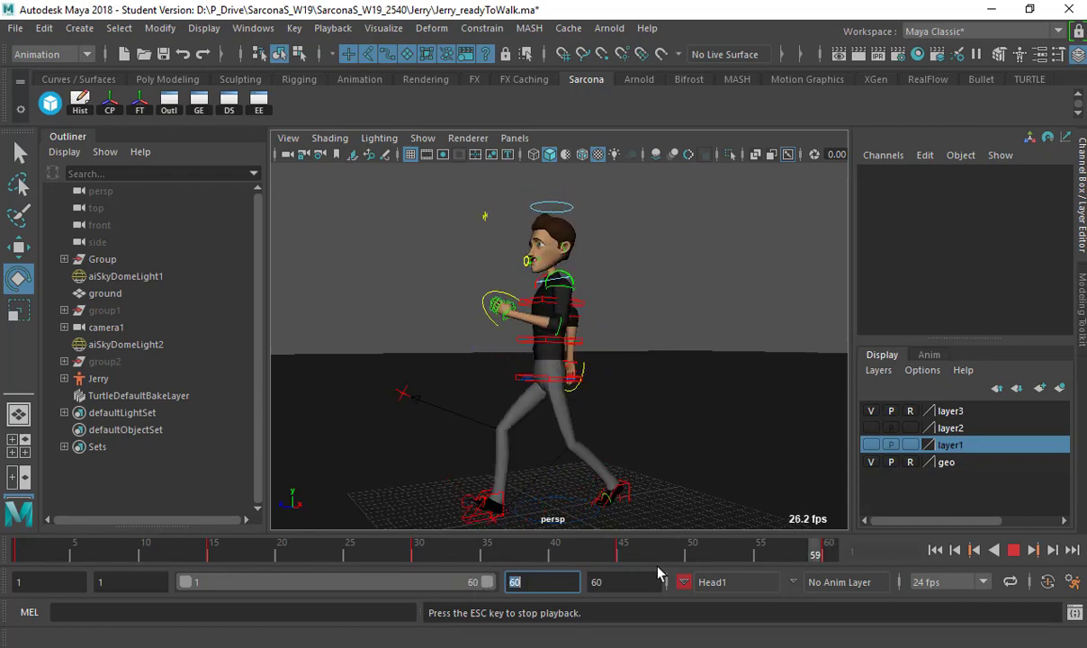
Stop playback, open the Trax Editor, and move its window clear of the timeline
{"action": "left_click", "coordinate": [1014, 549]}
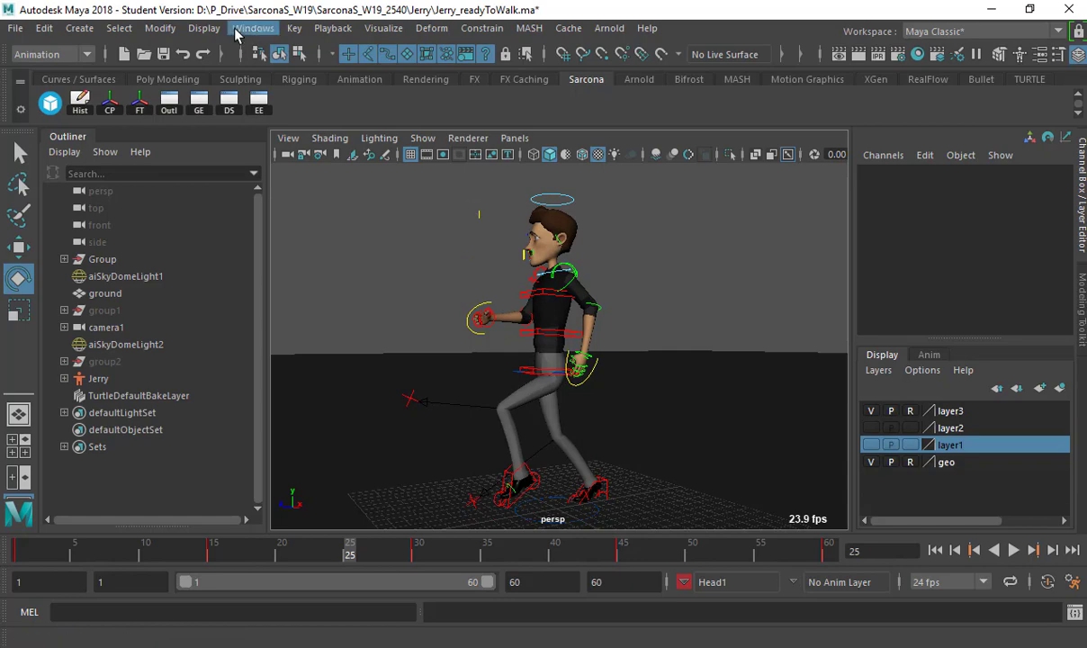
{"action": "left_click", "coordinate": [240, 31]}
{"action": "mouse_move", "coordinate": [350, 126]}
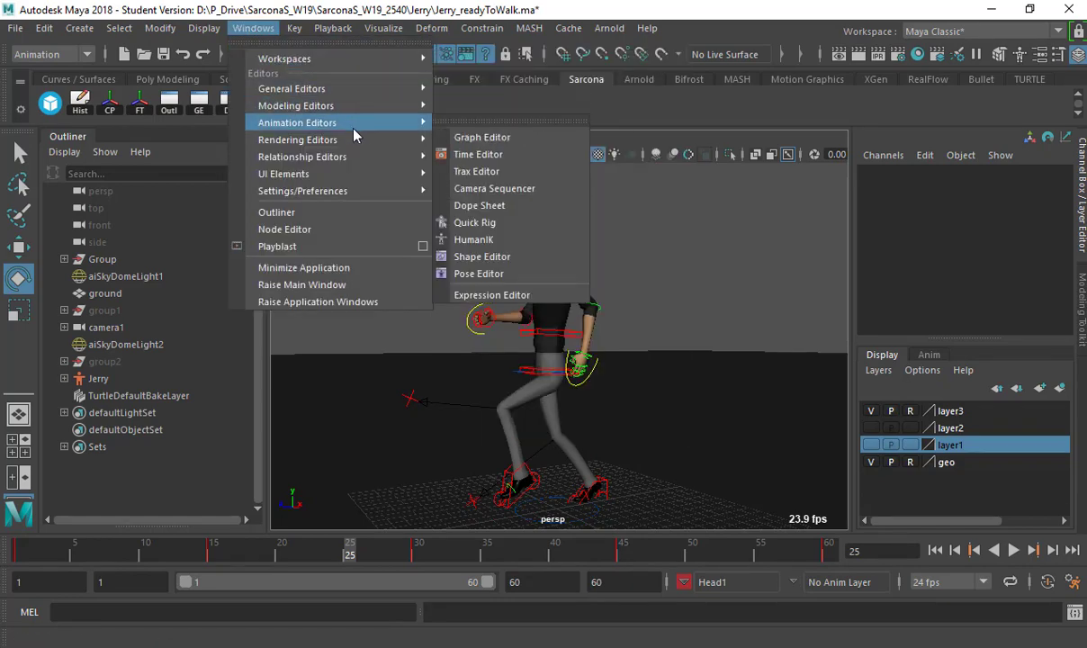
{"action": "left_click", "coordinate": [496, 173]}
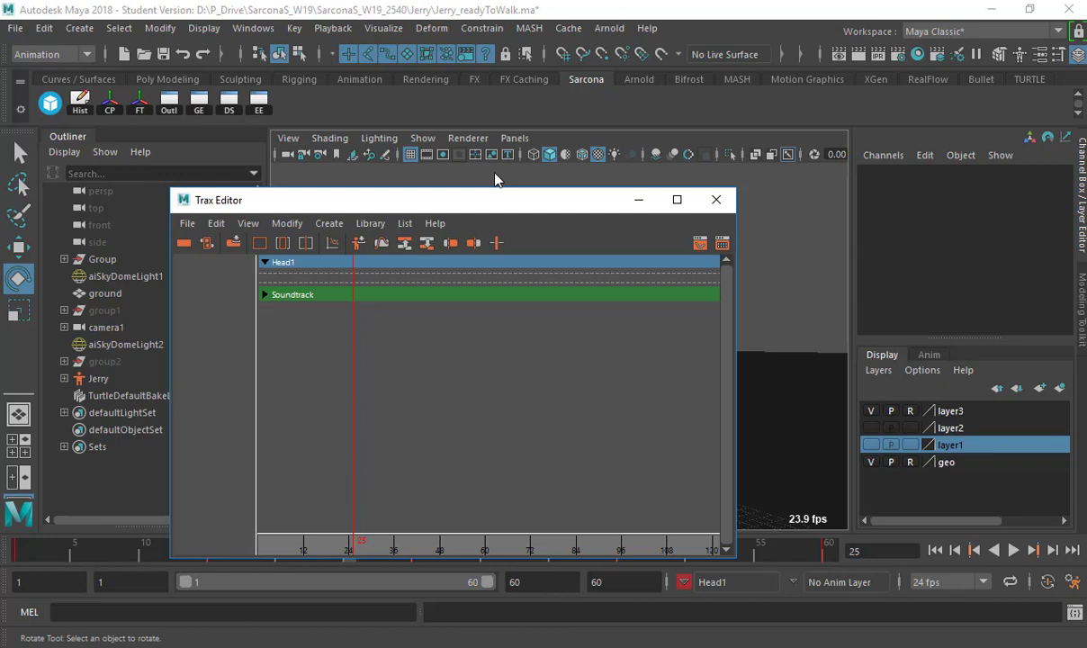
{"action": "left_click_drag", "start_coordinate": [494, 200], "coordinate": [434, 61]}
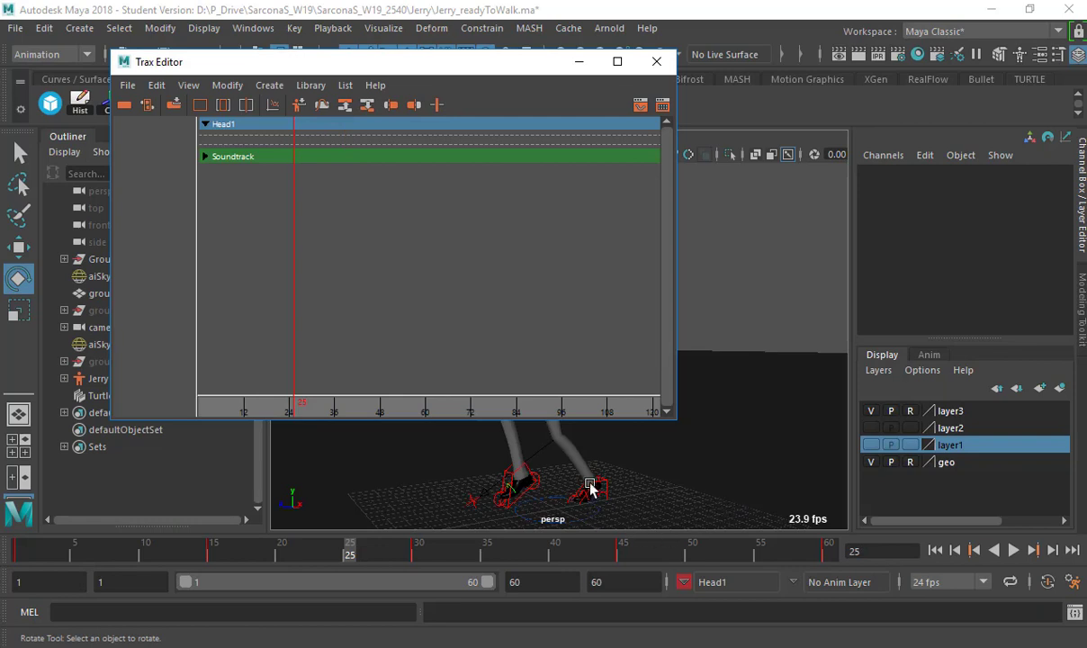
Make lowerBody the current character set
{"action": "left_click", "coordinate": [707, 583]}
{"action": "mouse_move", "coordinate": [792, 616]}
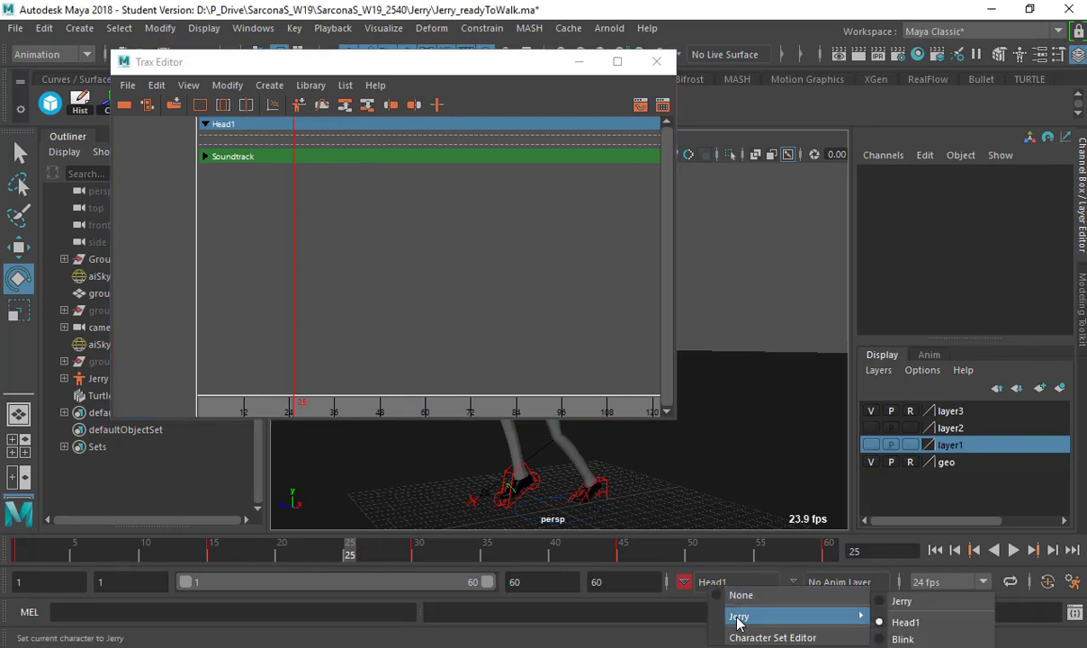
{"action": "left_click", "coordinate": [903, 647]}
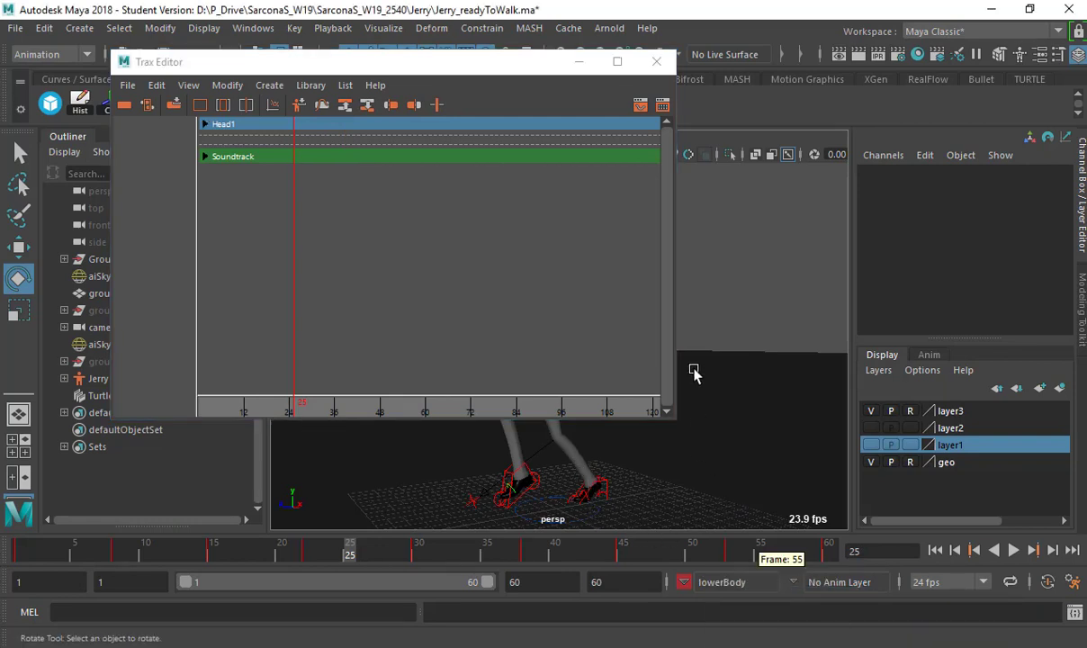
Open the animation clip creation options and enter LowerBody_Walk as the clip name
{"action": "left_click", "coordinate": [265, 84]}
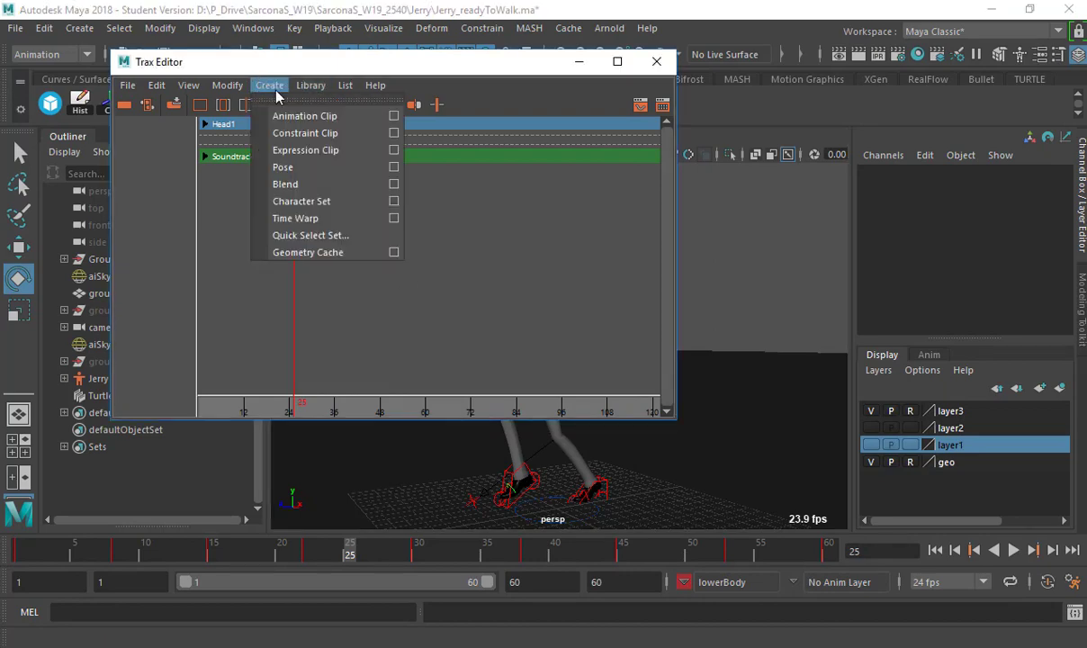
{"action": "left_click", "coordinate": [393, 116]}
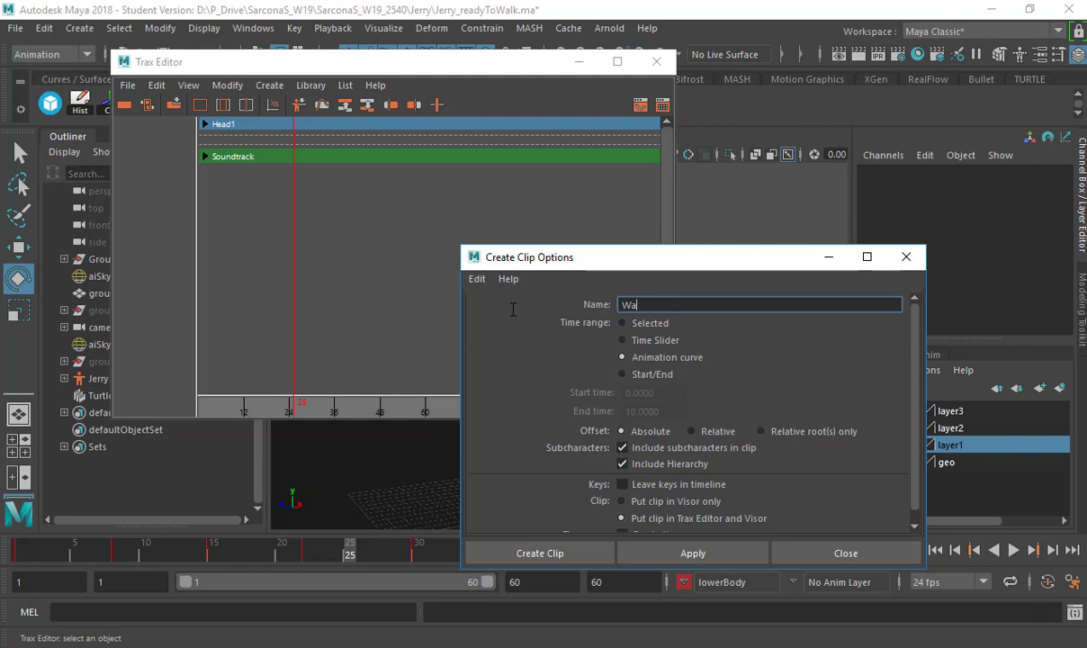
{"action": "type", "text": "Legs"}
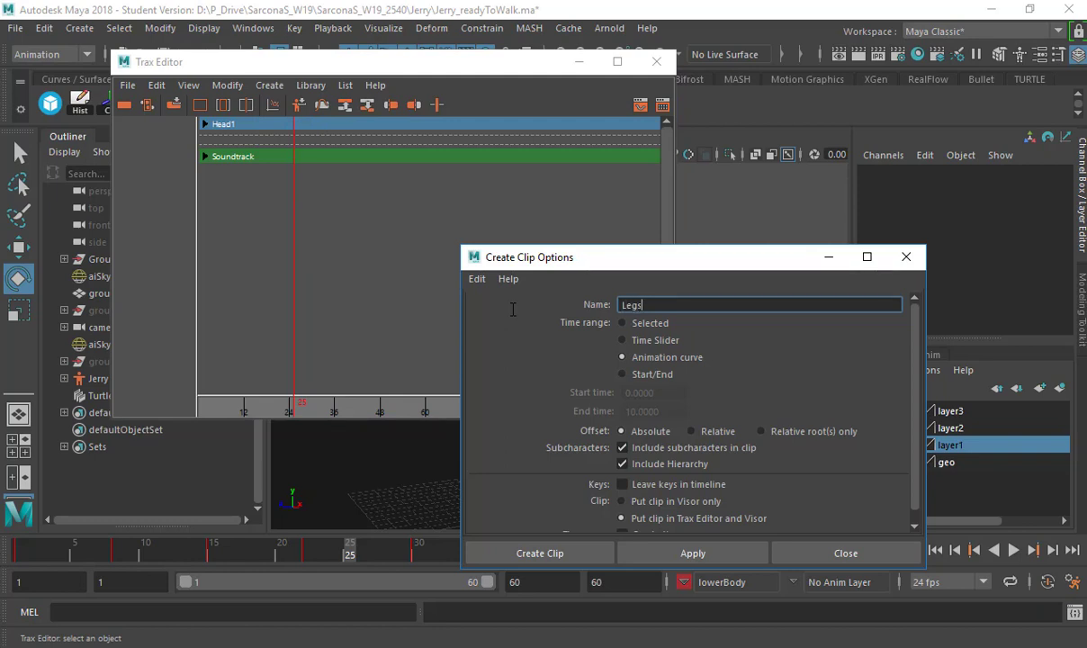
{"action": "type", "text": "erBody_Walk"}
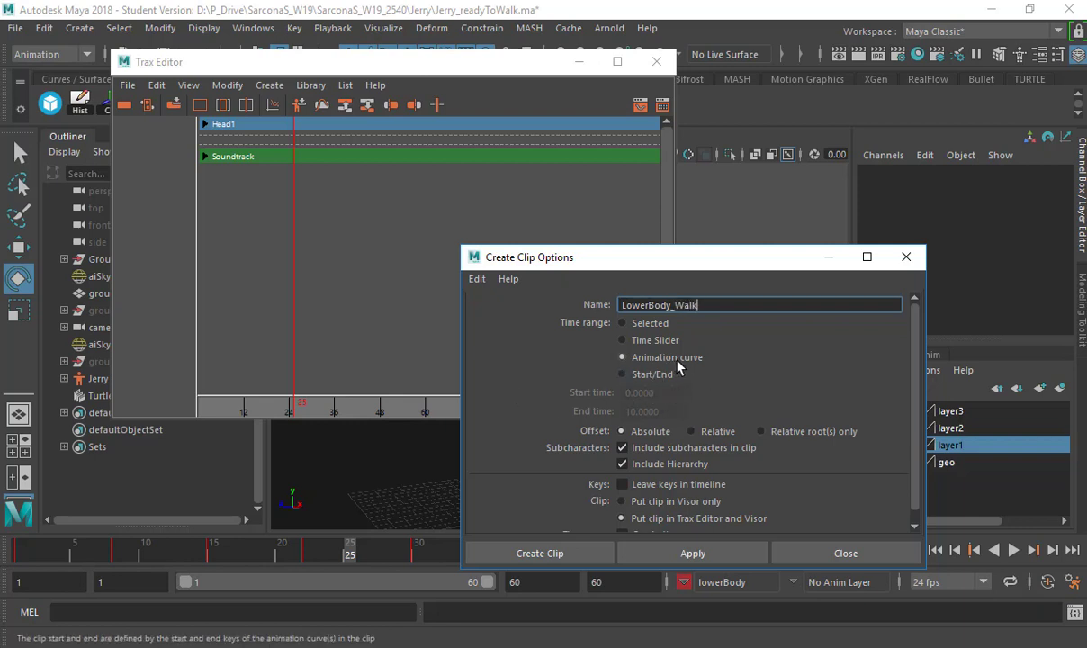
{"action": "left_click", "coordinate": [668, 547]}
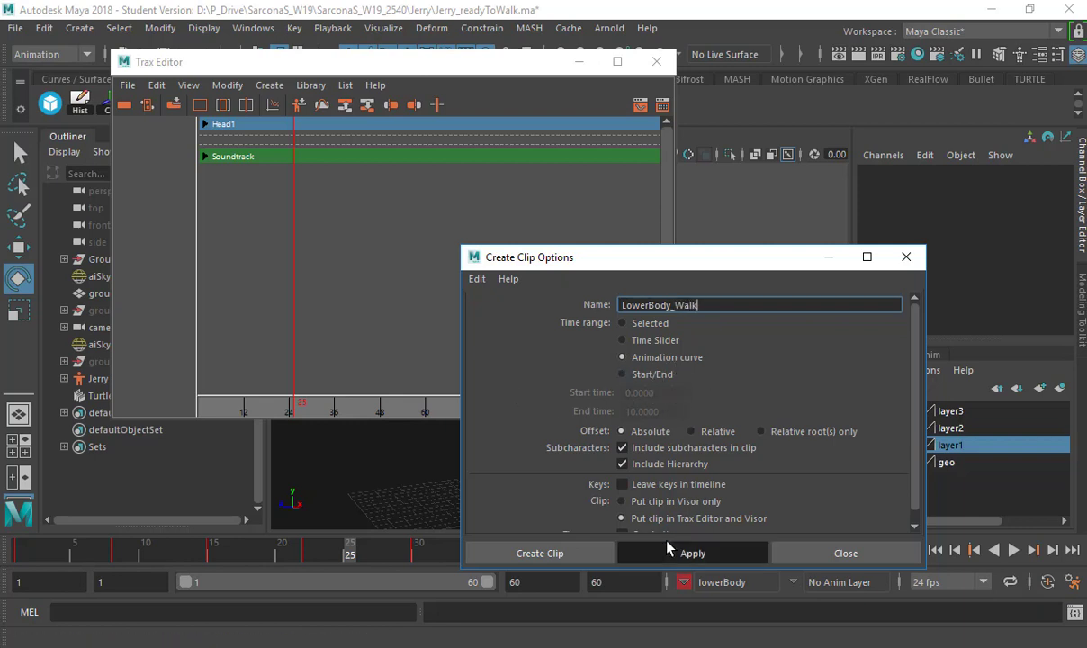
Reset the clip options to their defaults and create an animation clip named lowerbody_Walk
{"action": "left_click", "coordinate": [490, 279]}
{"action": "left_click", "coordinate": [513, 312]}
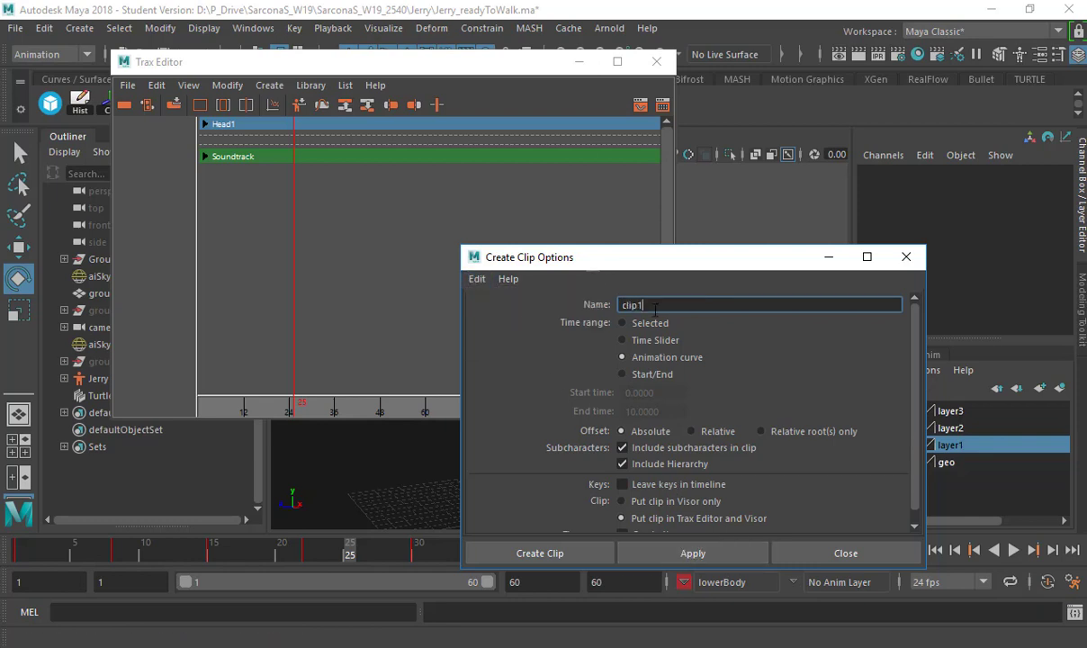
{"action": "double_click", "coordinate": [569, 303]}
{"action": "type", "text": "lowerB"}
{"action": "key", "text": "BackSpace"}
{"action": "type", "text": "bodyW"}
{"action": "key", "text": "BackSpace"}
{"action": "type", "text": "_Walk"}
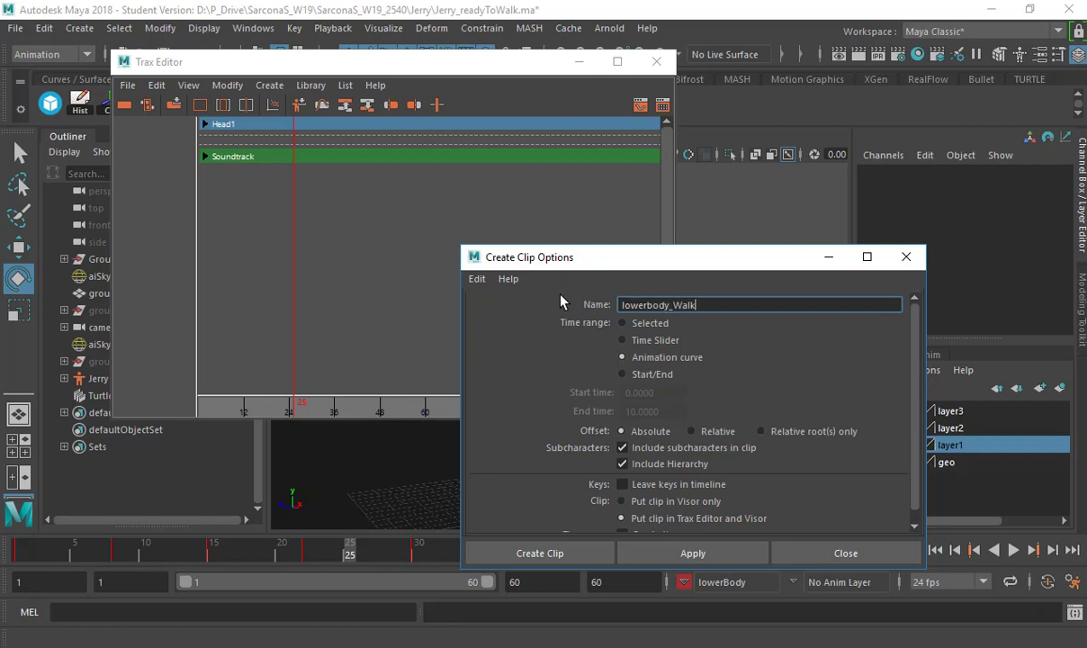
{"action": "left_click", "coordinate": [711, 558]}
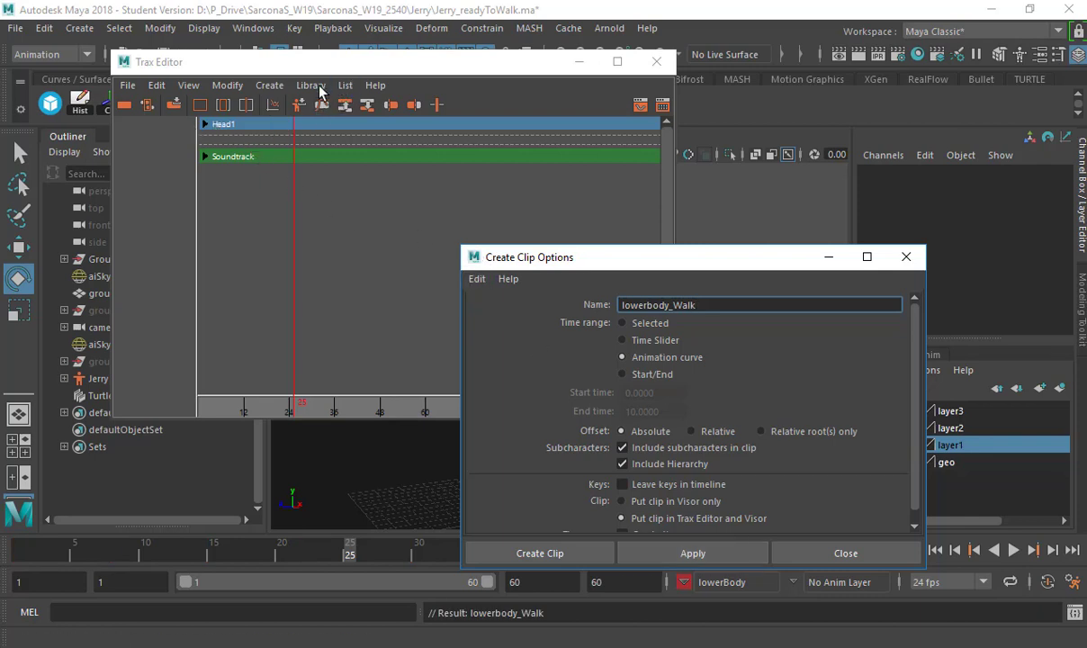
Expand the Head1 track and turn on automatic loading of selected characters in the Trax Editor
{"action": "left_click", "coordinate": [204, 126]}
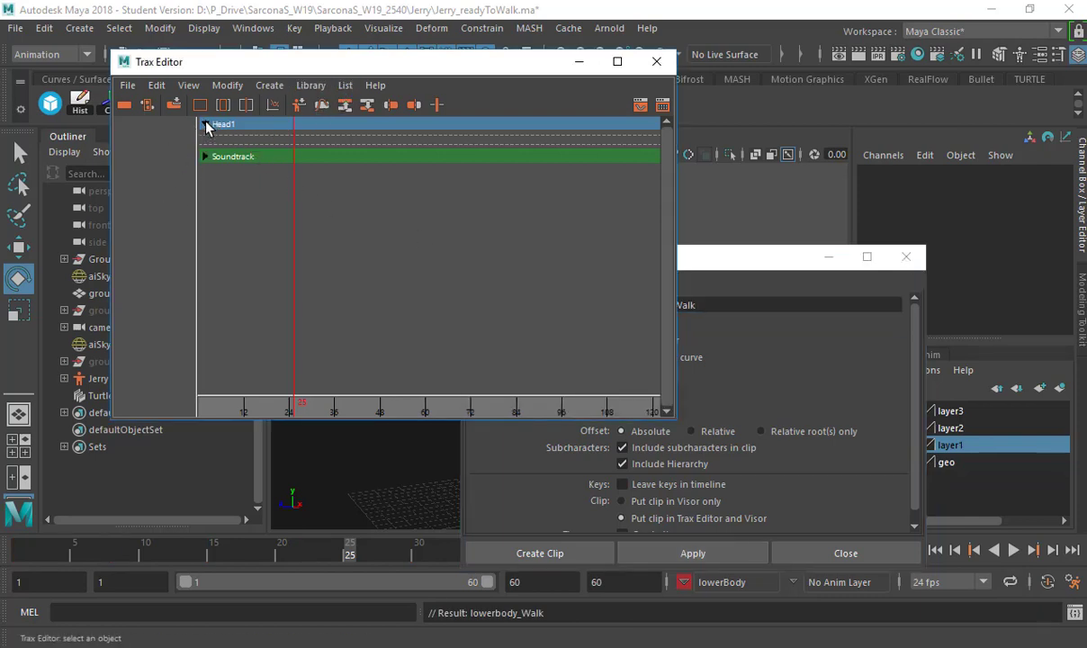
{"action": "left_click", "coordinate": [345, 85]}
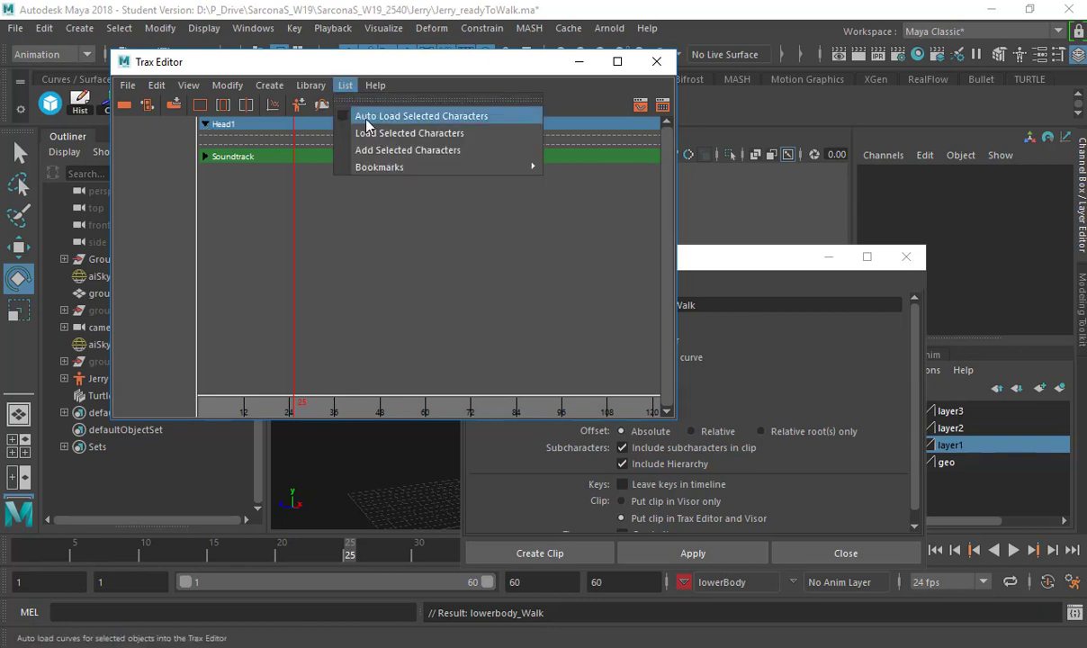
{"action": "left_click", "coordinate": [363, 118]}
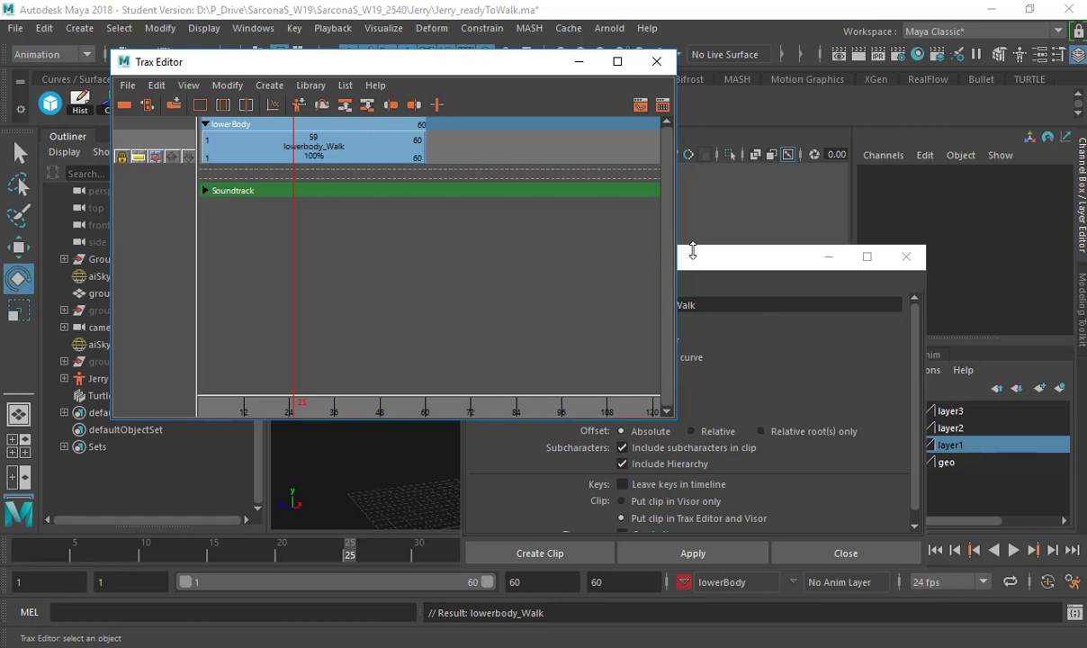
Make upperBody the current character set and create an animation clip named upperbody_Walk
{"action": "left_click", "coordinate": [713, 265]}
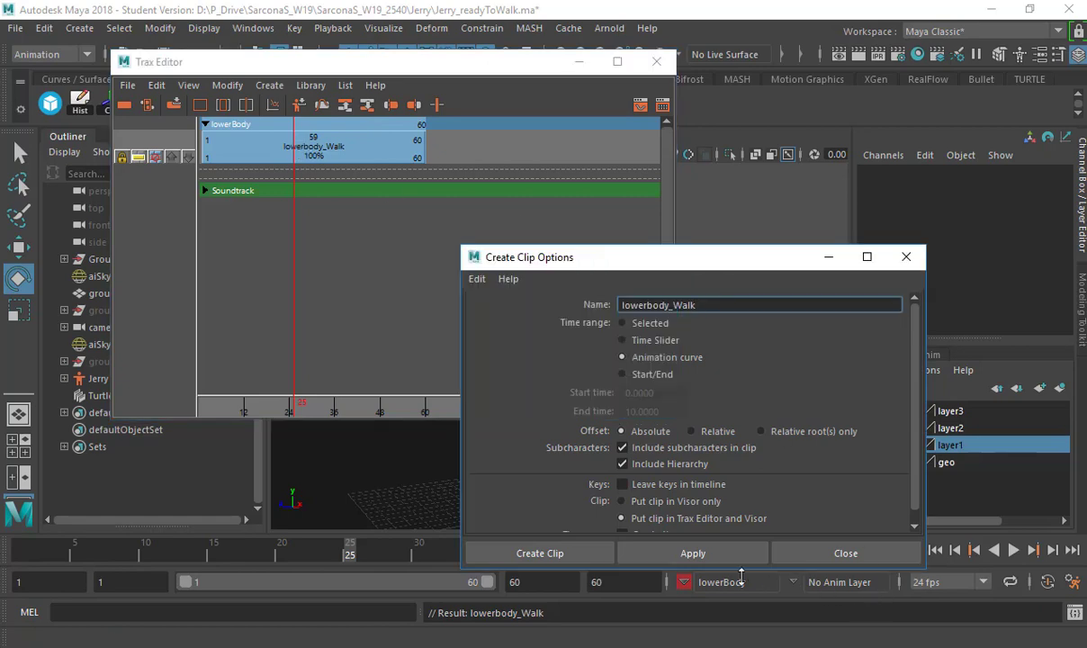
{"action": "left_click_drag", "start_coordinate": [740, 574], "coordinate": [743, 543]}
{"action": "left_click", "coordinate": [747, 582]}
{"action": "mouse_move", "coordinate": [783, 615]}
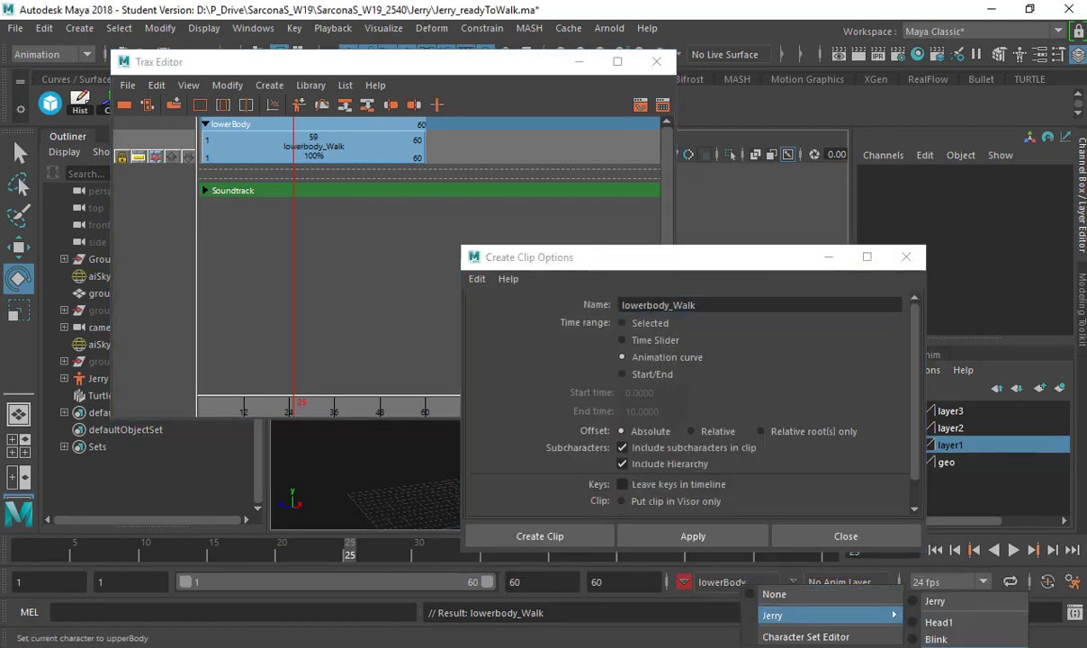
{"action": "left_click", "coordinate": [945, 646]}
{"action": "left_click_drag", "start_coordinate": [644, 305], "coordinate": [506, 325]}
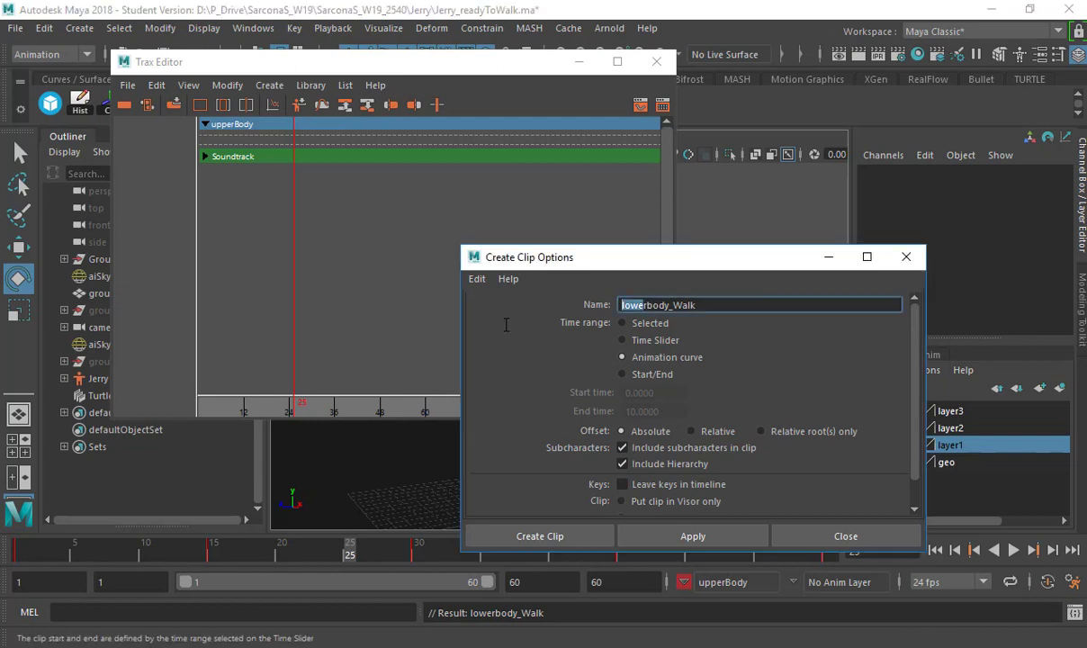
{"action": "key", "text": "BackSpace"}
{"action": "left_click", "coordinate": [671, 540]}
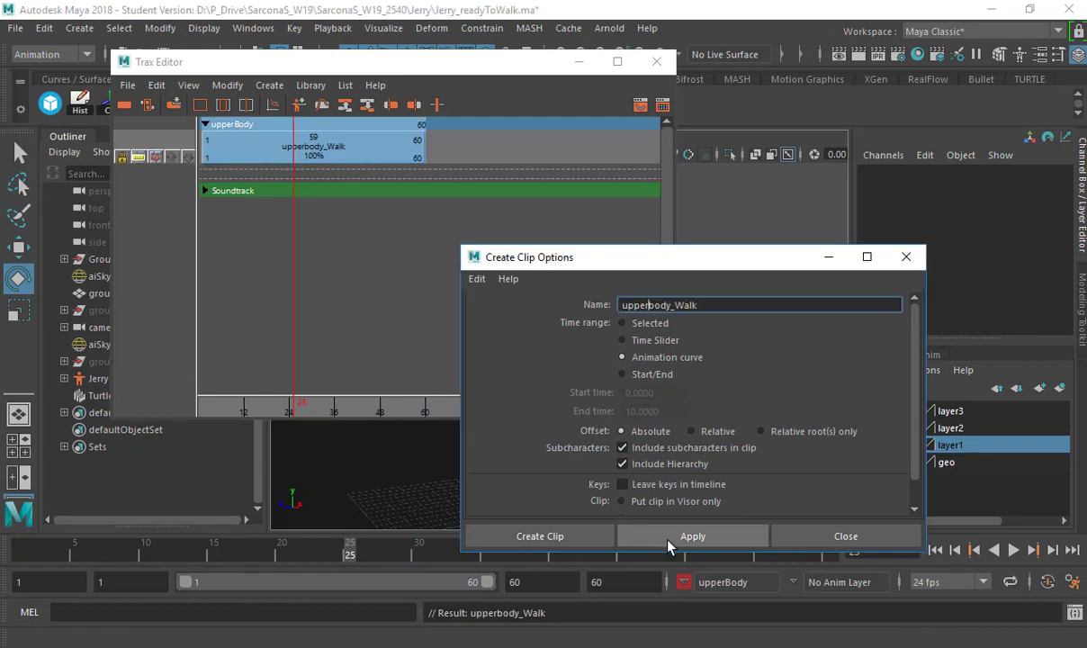
Make Head1 the current character set, create an animation clip named head_Walk and close the clip options
{"action": "left_click", "coordinate": [757, 582]}
{"action": "mouse_move", "coordinate": [792, 609]}
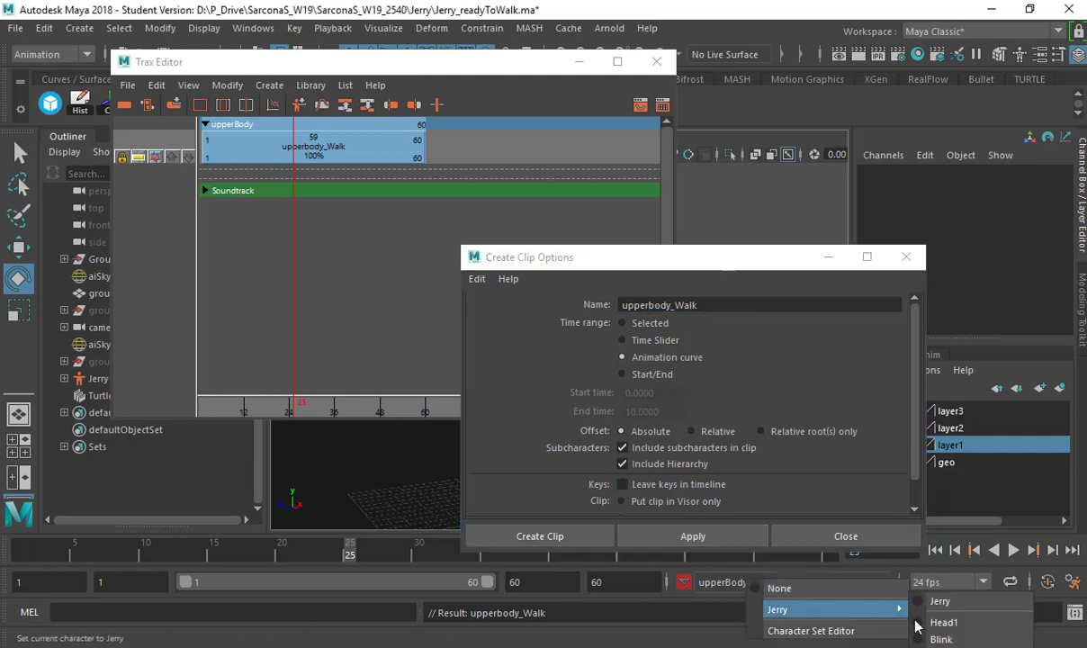
{"action": "left_click", "coordinate": [941, 622]}
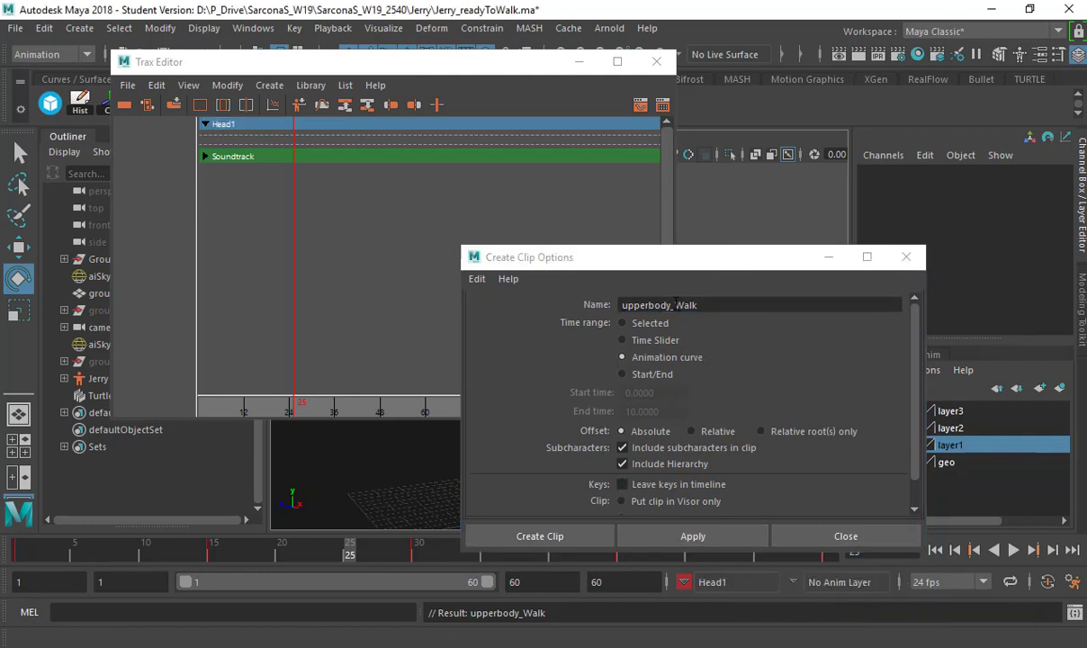
{"action": "left_click_drag", "start_coordinate": [676, 304], "coordinate": [466, 315]}
{"action": "type", "text": "head"}
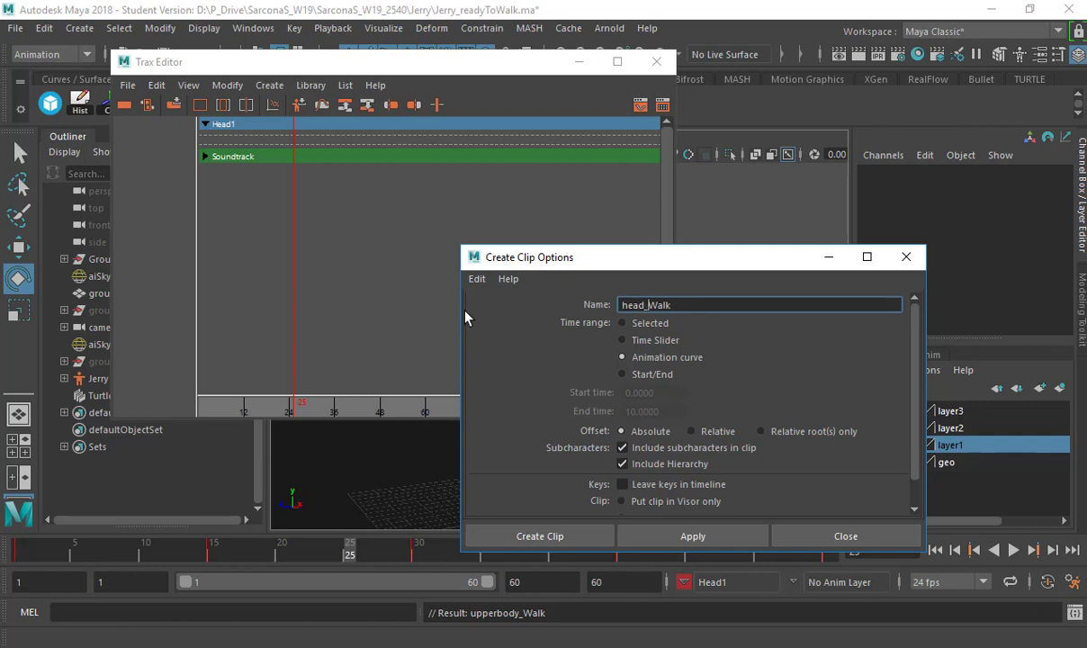
{"action": "left_click", "coordinate": [547, 537]}
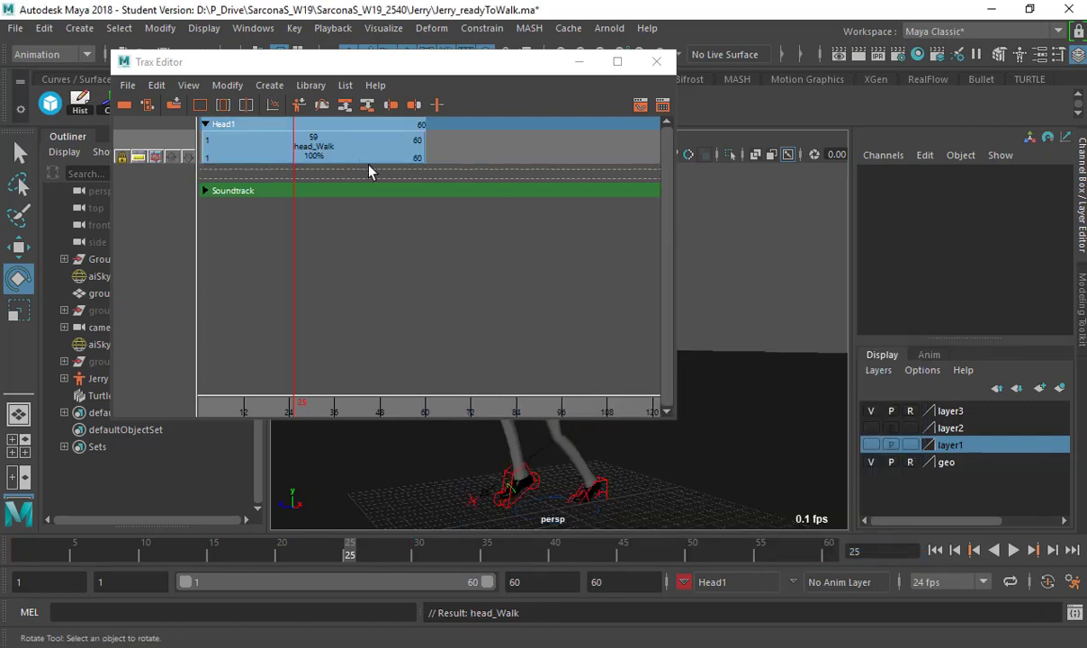
Make the parent set Jerry the current character set to load all its subcharacter tracks
{"action": "left_click", "coordinate": [712, 582]}
{"action": "mouse_move", "coordinate": [756, 613]}
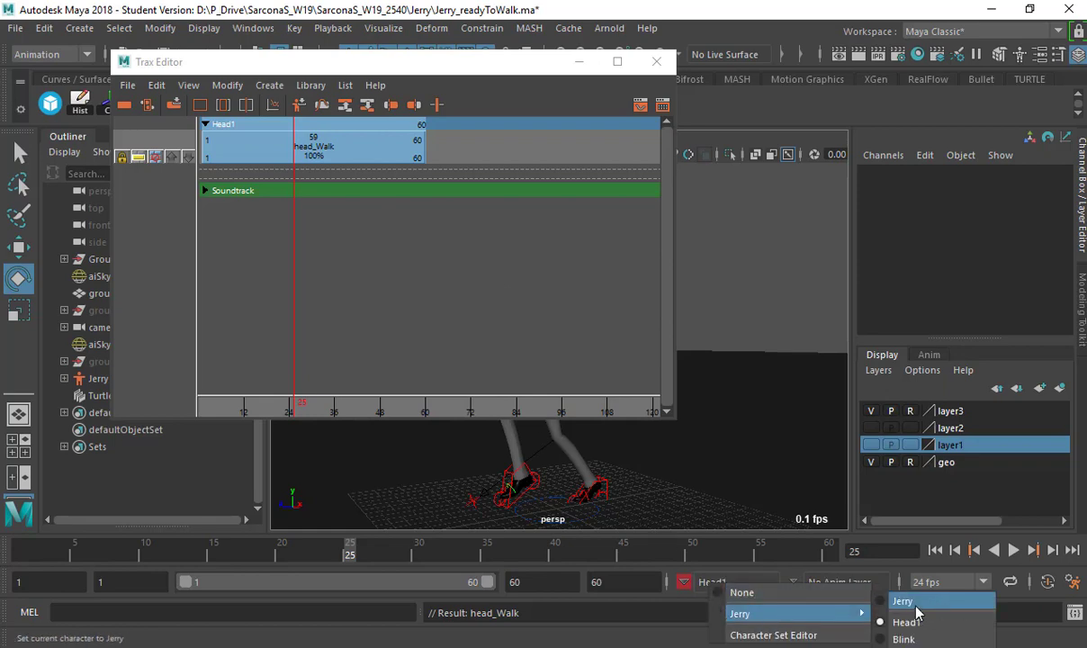
{"action": "left_click", "coordinate": [914, 603]}
Select the upper-body, lower-body and head walk clips together and stretch them to end at frame 120
{"action": "left_click", "coordinate": [317, 171]}
{"action": "left_click", "coordinate": [314, 205]}
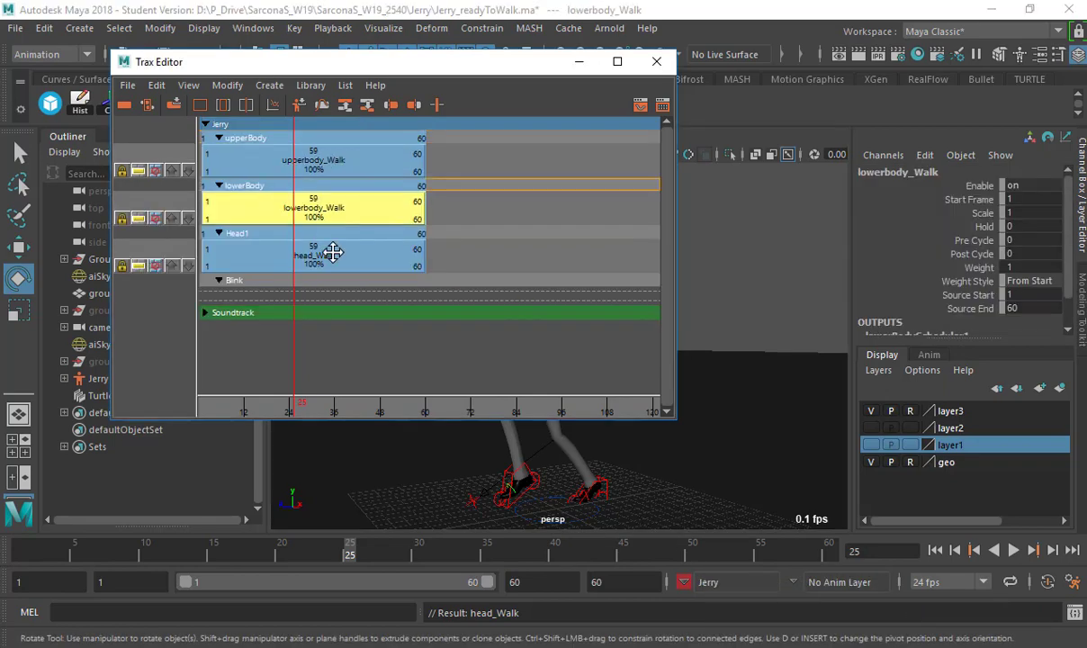
{"action": "left_click", "coordinate": [333, 252]}
{"action": "left_click", "coordinate": [337, 153], "text": "shift"}
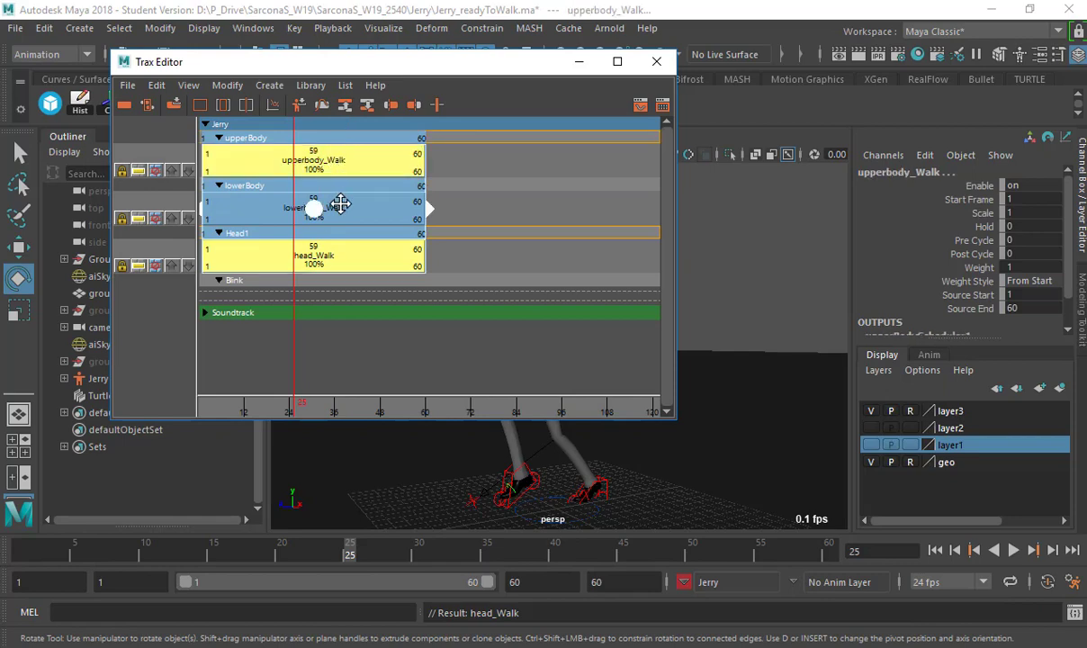
{"action": "left_click", "coordinate": [340, 205]}
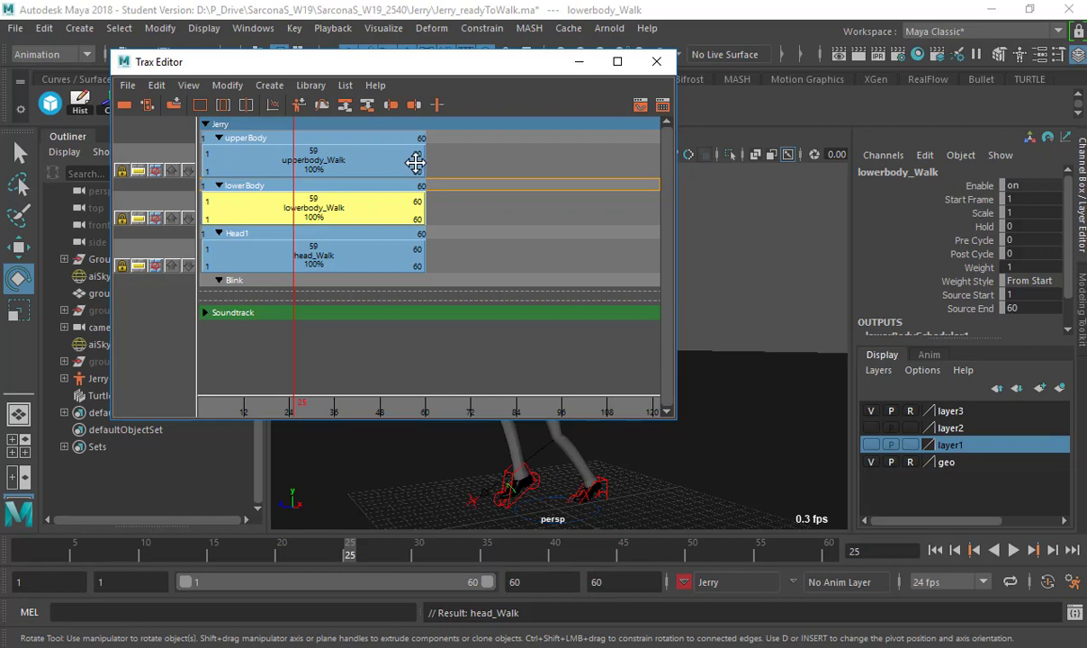
{"action": "left_click", "coordinate": [358, 157]}
{"action": "left_click", "coordinate": [334, 246], "text": "shift"}
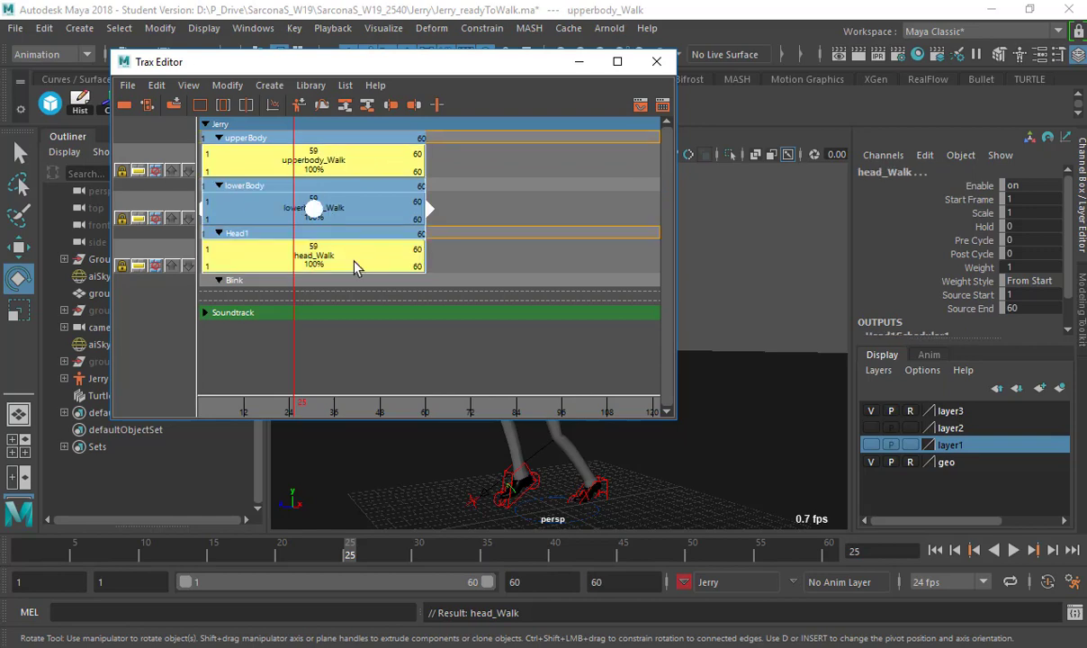
{"action": "left_click", "coordinate": [358, 211], "text": "shift"}
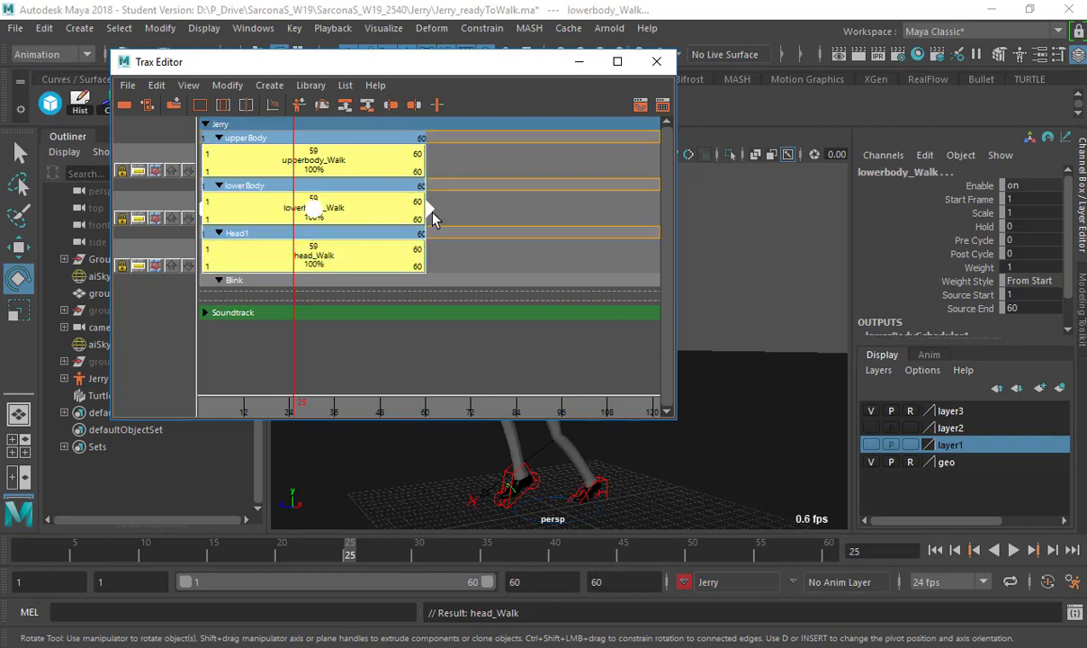
{"action": "left_click_drag", "start_coordinate": [428, 212], "coordinate": [599, 217]}
{"action": "left_click_drag", "start_coordinate": [642, 219], "coordinate": [708, 218]}
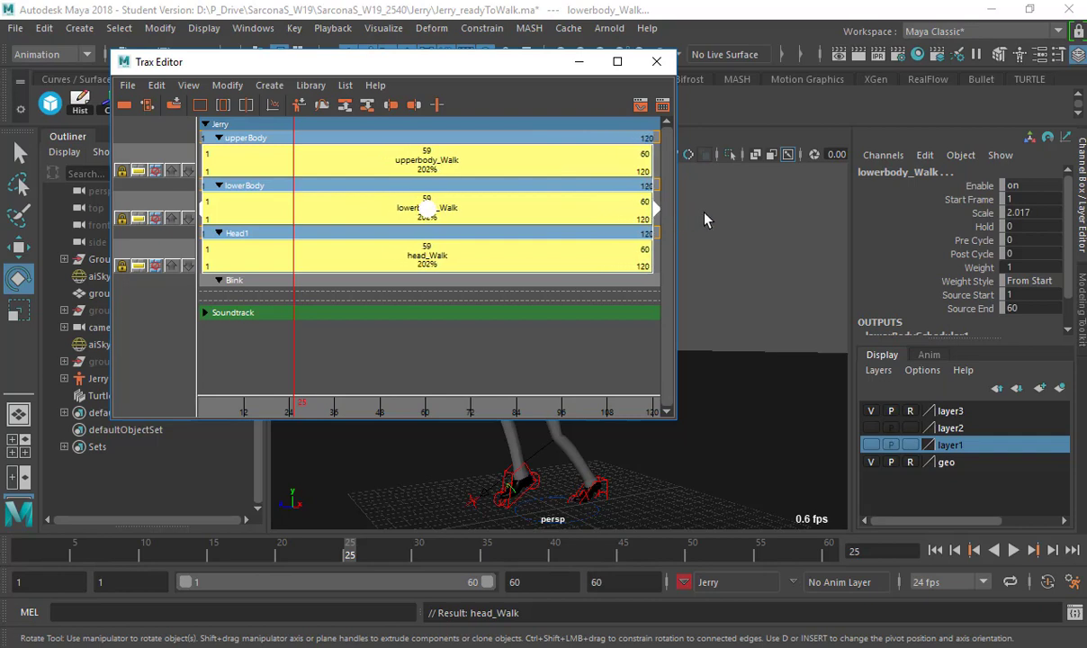
Move and narrow the Trax Editor to uncover the character, and set the playback range to end at frame 500
{"action": "left_click_drag", "start_coordinate": [529, 72], "coordinate": [918, 43]}
{"action": "left_click_drag", "start_coordinate": [390, 414], "coordinate": [468, 455], "text": "alt"}
{"action": "right_click_drag", "start_coordinate": [468, 455], "coordinate": [442, 470], "text": "alt"}
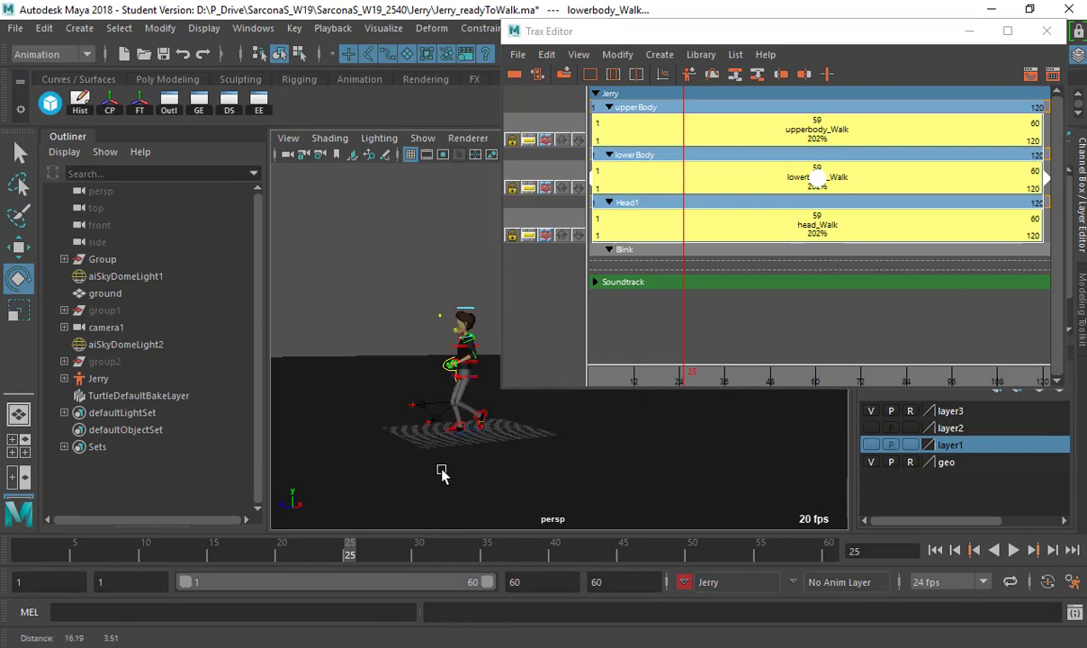
{"action": "left_click_drag", "start_coordinate": [441, 471], "coordinate": [460, 461], "text": "alt"}
{"action": "middle_click_drag", "start_coordinate": [461, 461], "coordinate": [531, 477], "text": "alt"}
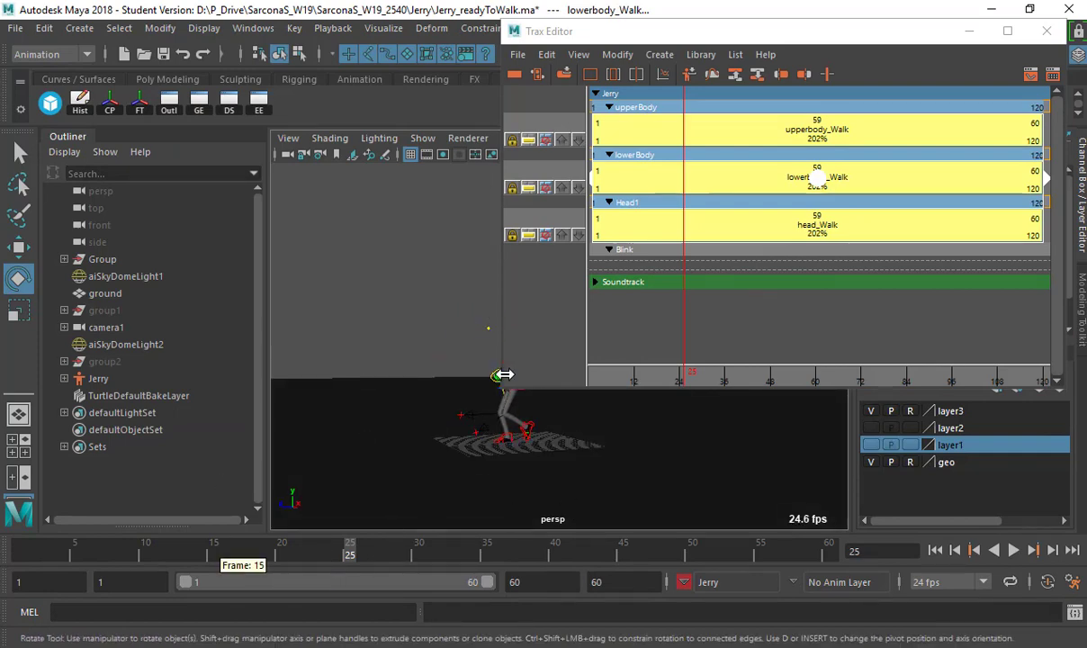
{"action": "left_click", "coordinate": [504, 326]}
{"action": "left_click_drag", "start_coordinate": [497, 330], "coordinate": [685, 306]}
{"action": "left_click_drag", "start_coordinate": [549, 581], "coordinate": [416, 578]}
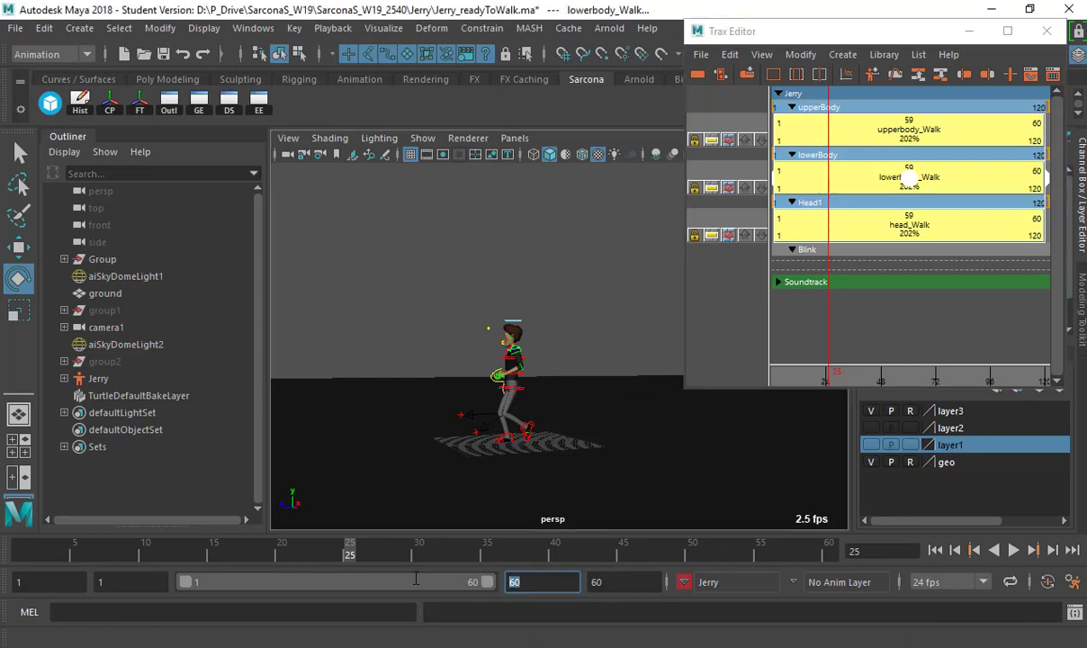
{"action": "type", "text": "500"}
{"action": "key", "text": "Return"}
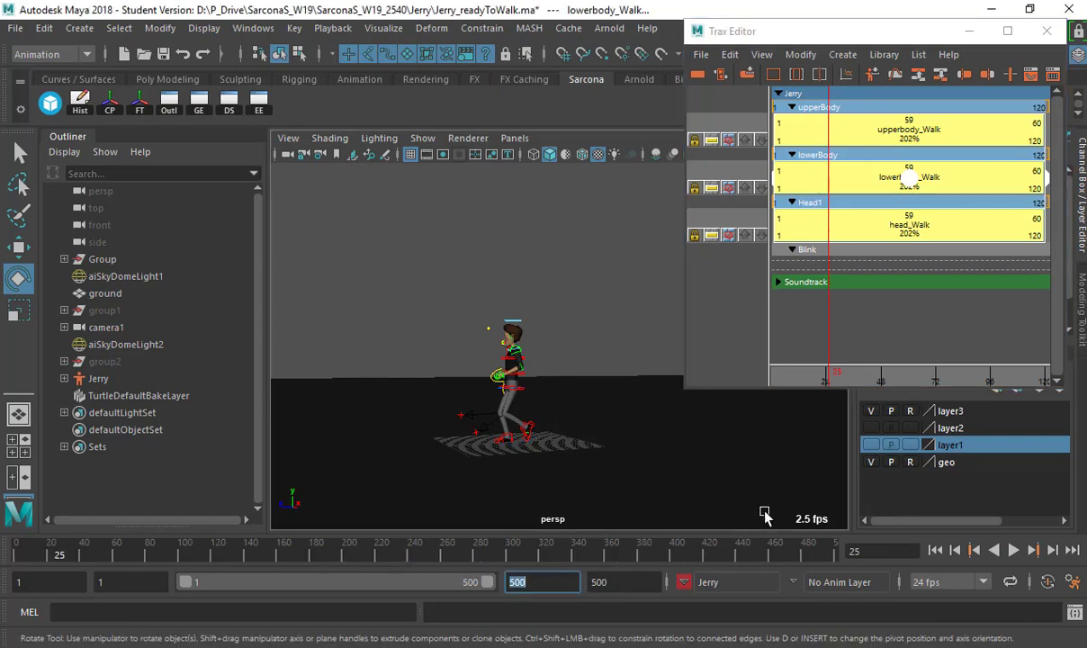
Play the stretched walk from the first frame to check its speed, and stop playback
{"action": "left_click", "coordinate": [934, 550]}
{"action": "left_click_drag", "start_coordinate": [585, 432], "coordinate": [650, 418], "text": "alt"}
{"action": "key", "text": "alt+v"}
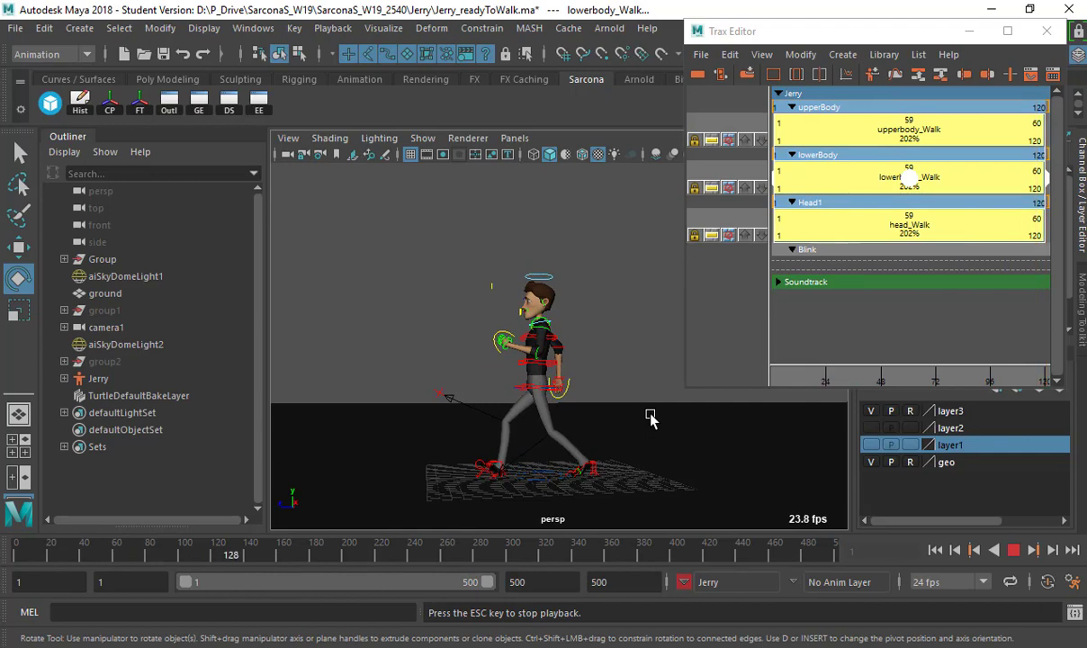
{"action": "key", "text": "Escape"}
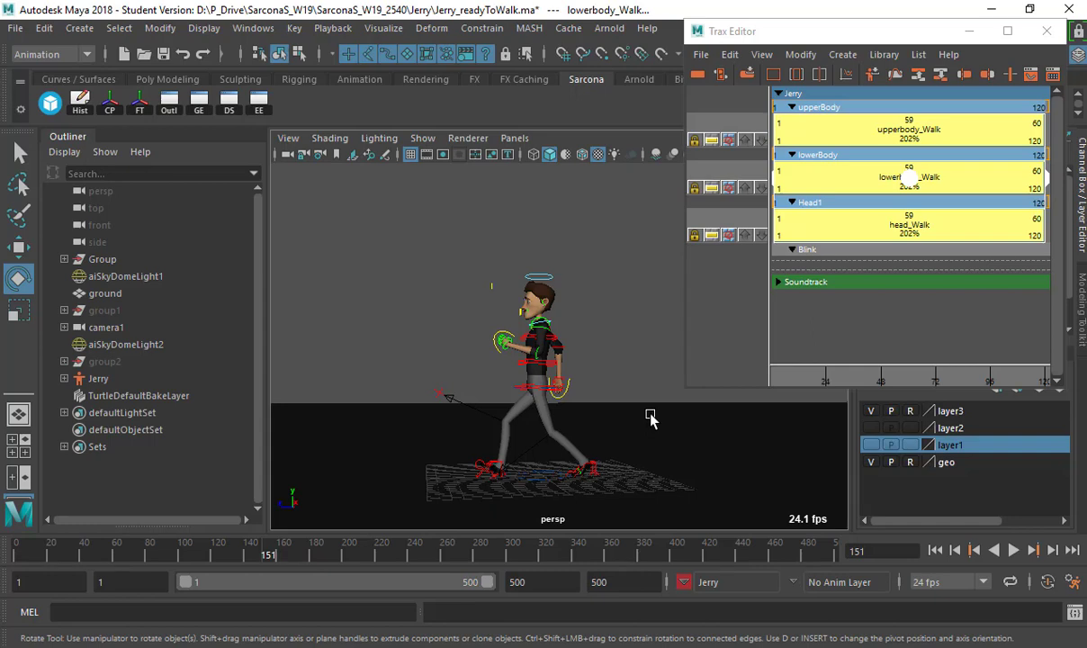
Reselect all three walk clips and shorten them together to end at frame 40
{"action": "left_click", "coordinate": [941, 315]}
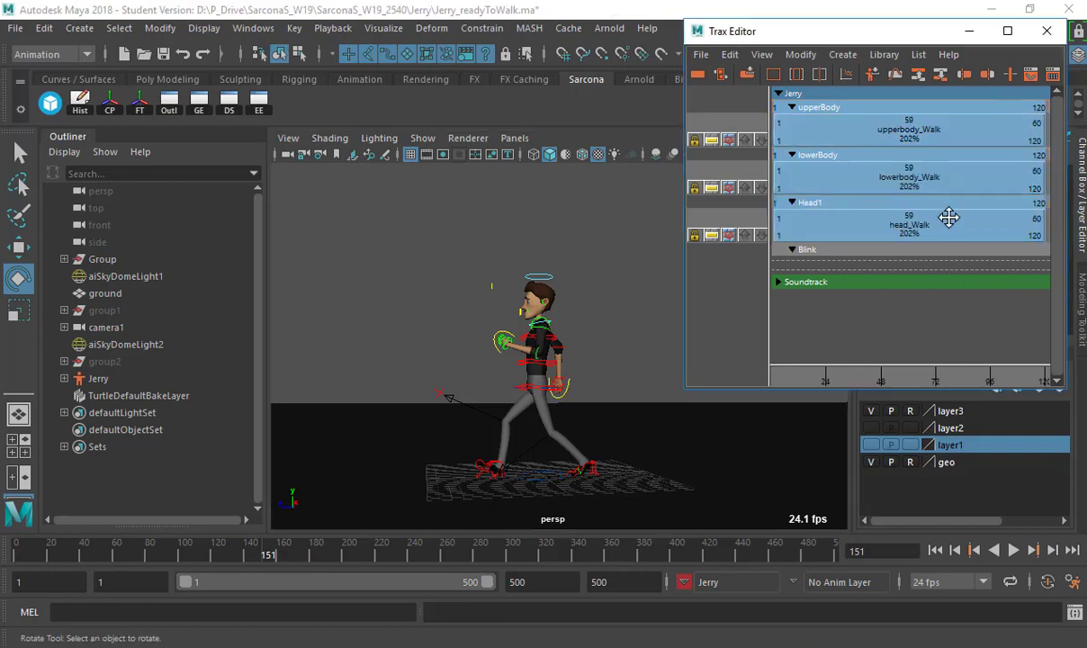
{"action": "left_click", "coordinate": [958, 138]}
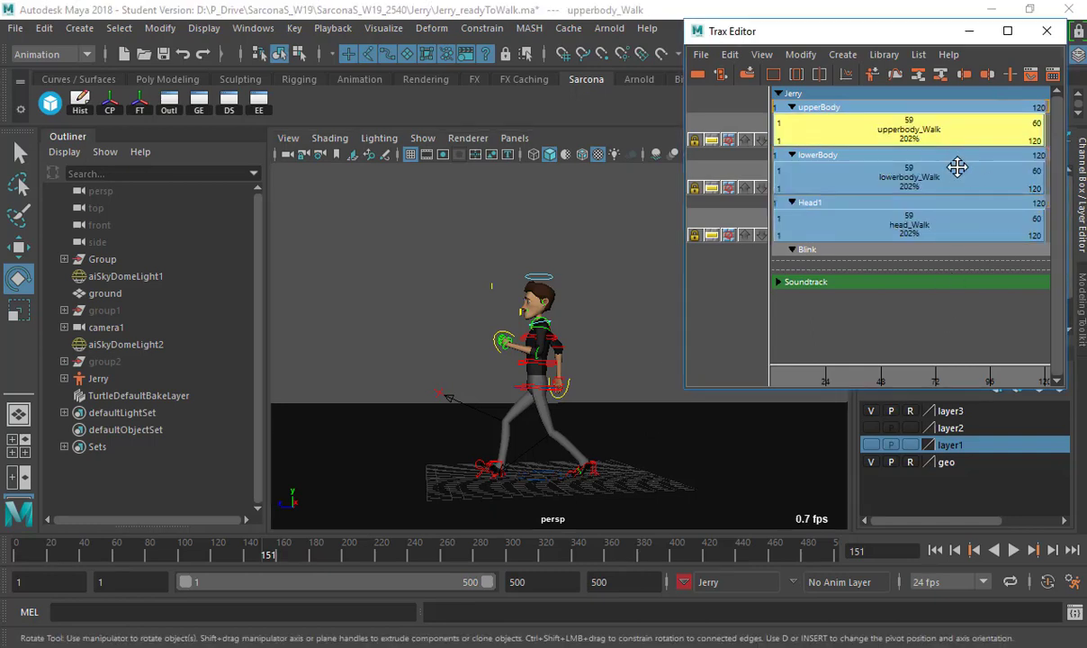
{"action": "left_click", "coordinate": [958, 167], "text": "shift"}
{"action": "left_click", "coordinate": [959, 230], "text": "shift"}
{"action": "left_click_drag", "start_coordinate": [1047, 185], "coordinate": [830, 183]}
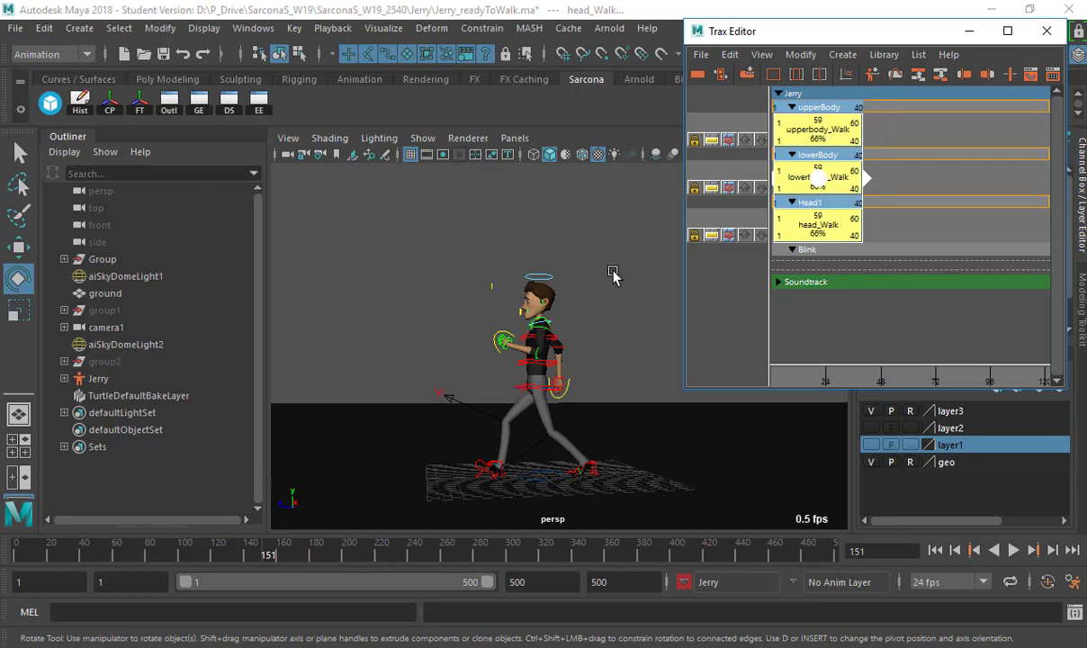
Play the 40-frame walk from the first frame to check its speed
{"action": "middle_click_drag", "start_coordinate": [509, 336], "coordinate": [492, 328], "text": "alt"}
{"action": "left_click", "coordinate": [936, 551]}
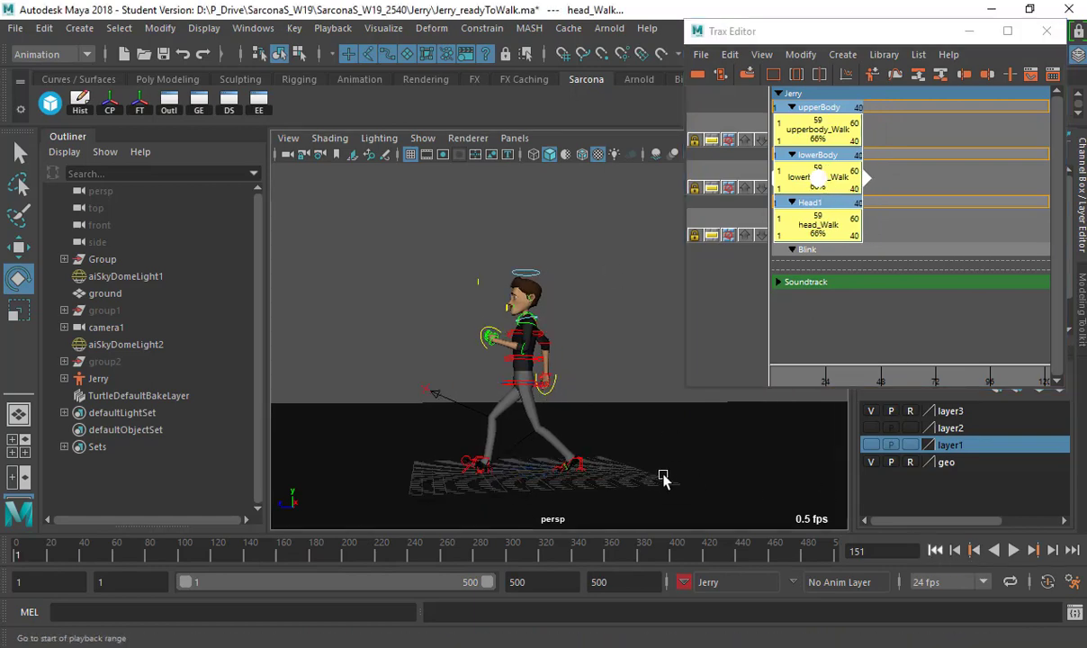
{"action": "middle_click_drag", "start_coordinate": [660, 476], "coordinate": [683, 475], "text": "alt"}
{"action": "key", "text": "alt+v"}
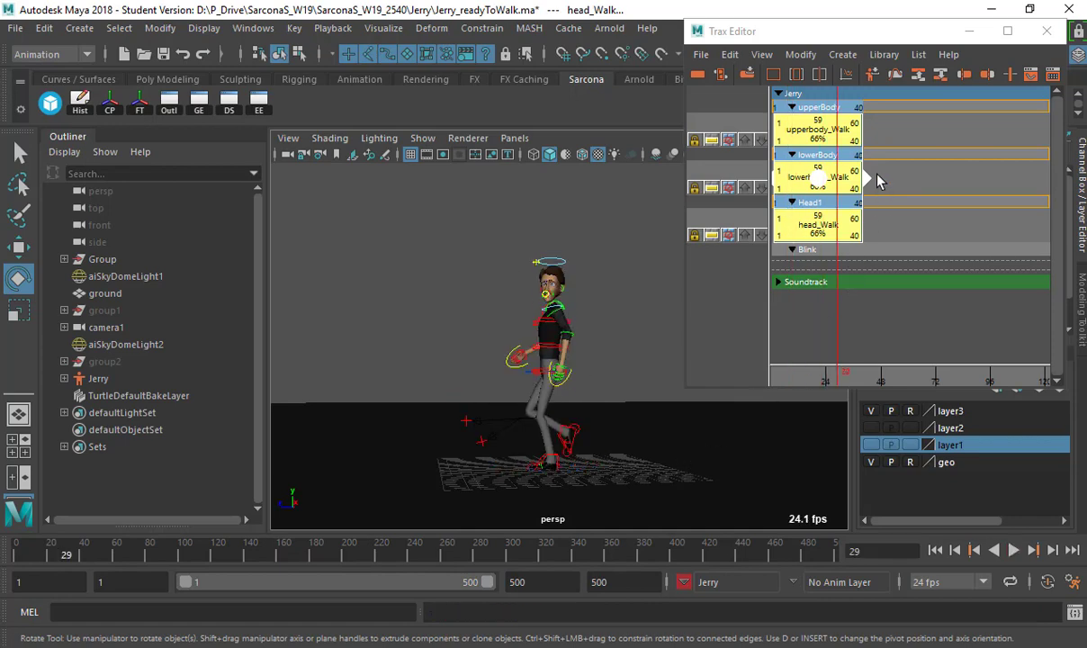
Shorten all three walk clips to end at frame 30 and play the faster walk from the first frame
{"action": "left_click_drag", "start_coordinate": [871, 186], "coordinate": [841, 179]}
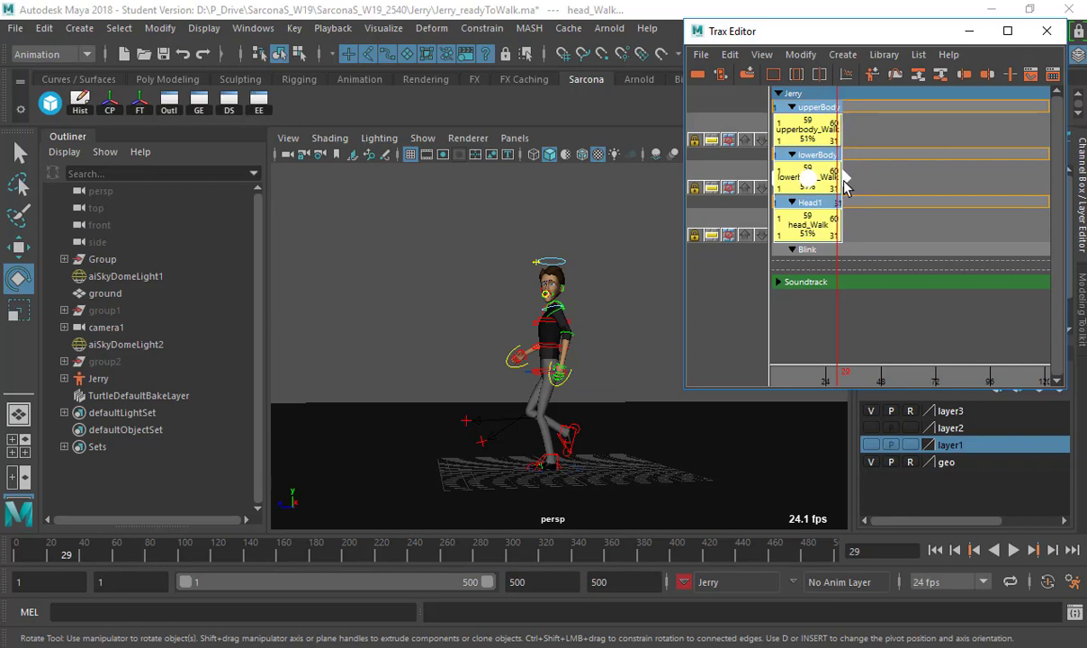
{"action": "left_click", "coordinate": [938, 551]}
{"action": "left_click_drag", "start_coordinate": [767, 462], "coordinate": [767, 467], "text": "alt"}
{"action": "key", "text": "alt+v"}
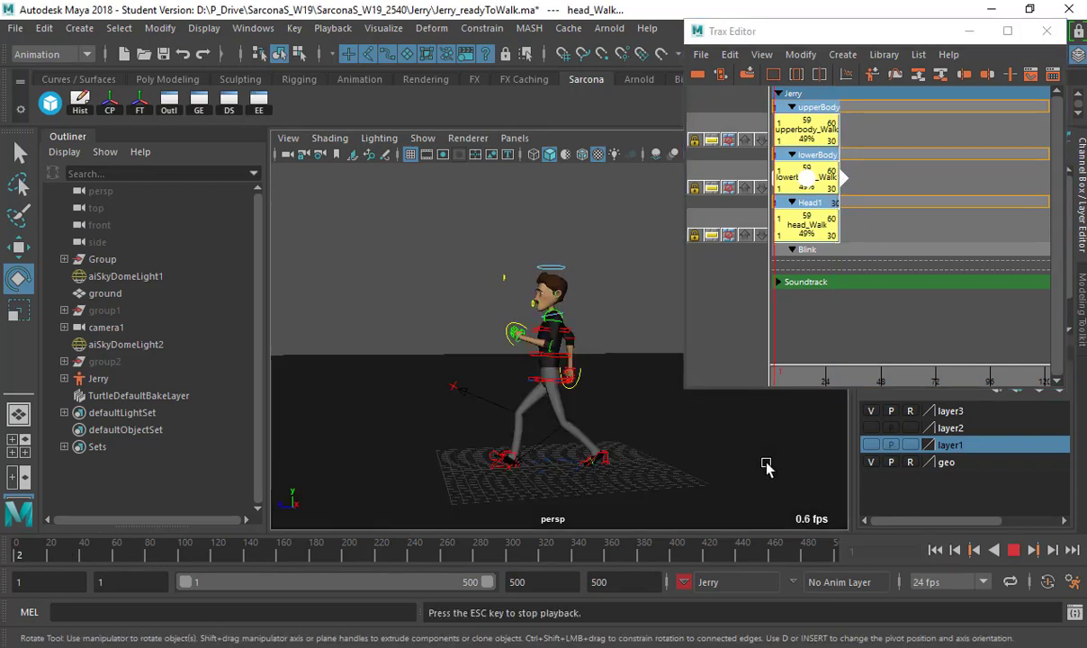
{"action": "key", "text": "alt+v"}
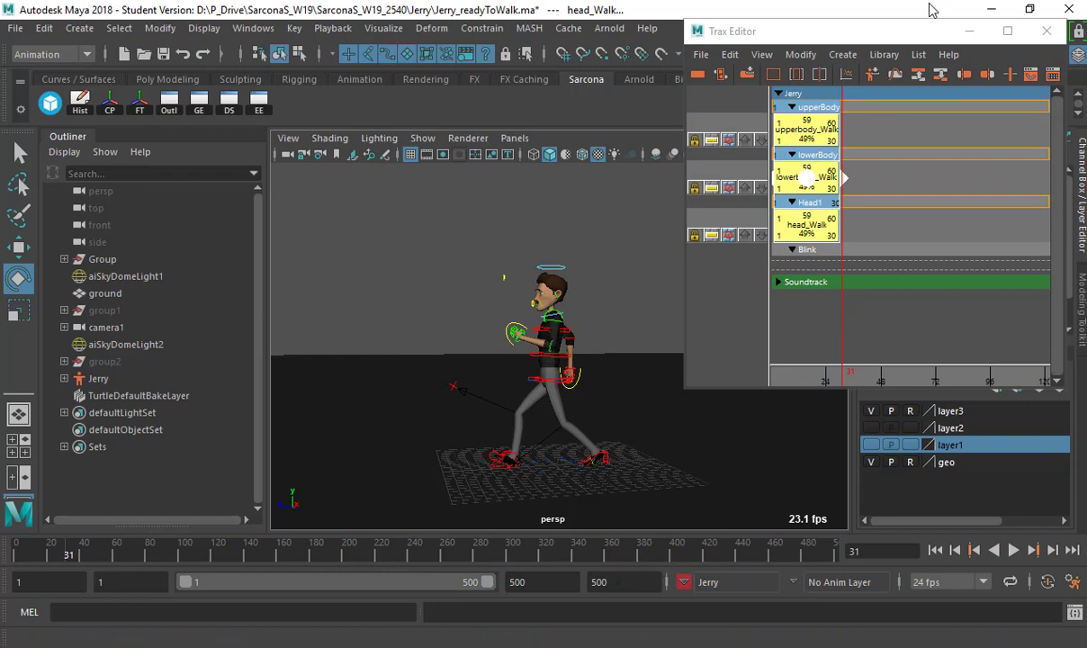
Move the Trax Editor off the channel values and set Post Cycle to 10 for the three selected walk clips
{"action": "left_click_drag", "start_coordinate": [924, 42], "coordinate": [372, 93]}
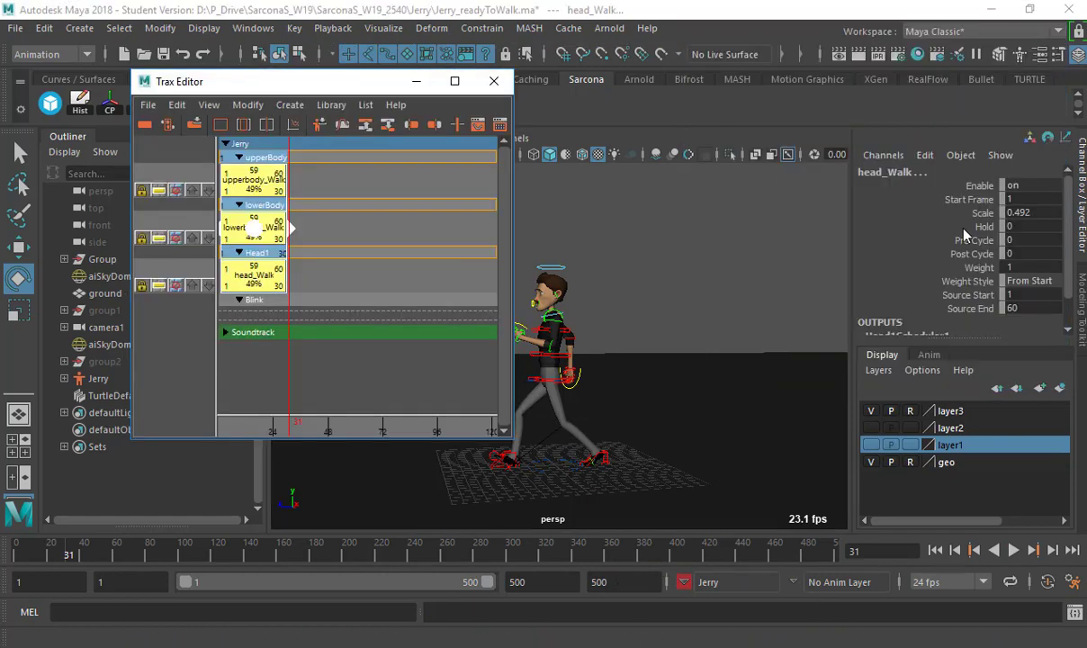
{"action": "left_click", "coordinate": [1024, 252]}
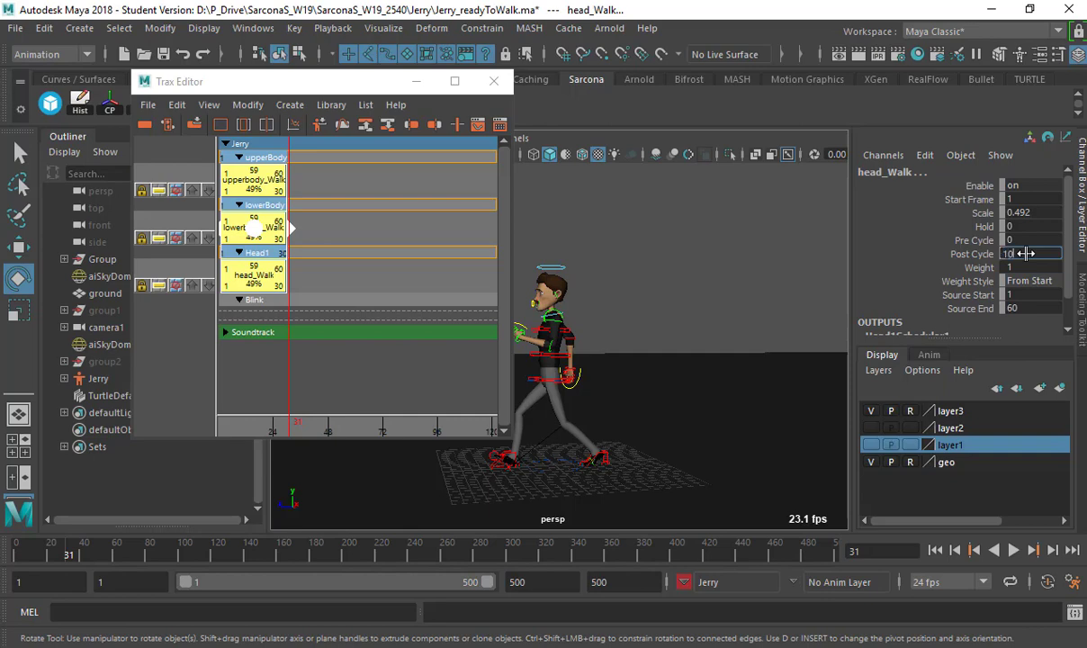
{"action": "type", "text": "10"}
{"action": "key", "text": "Return"}
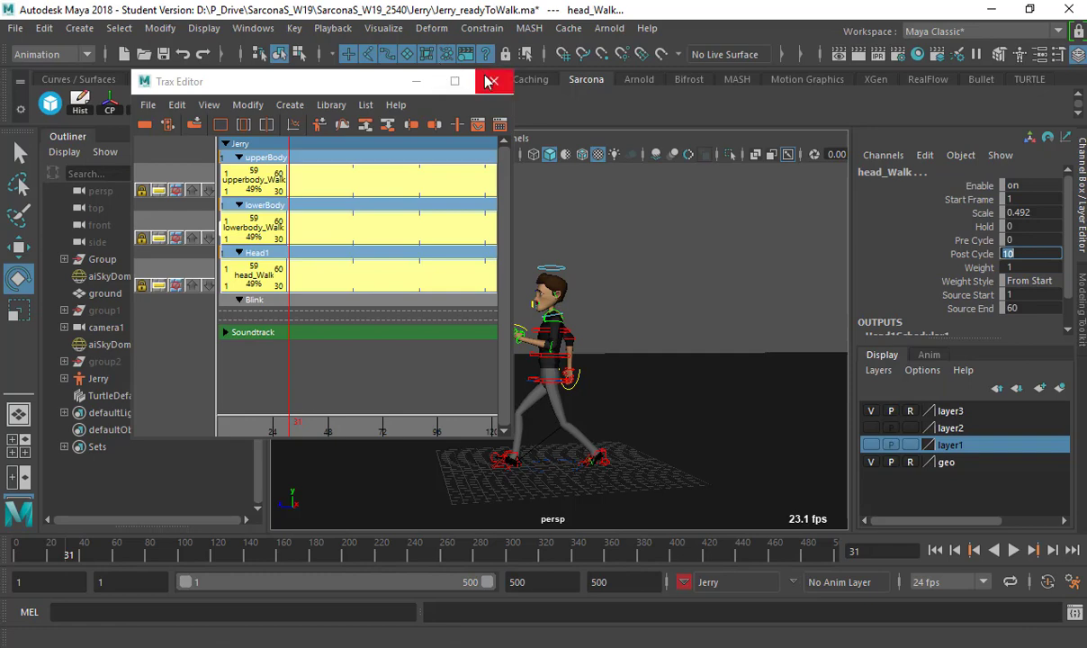
Minimize the Trax Editor, play the cycled walk from a side view, and replay it from an early frame
{"action": "left_click", "coordinate": [416, 84]}
{"action": "key", "text": "alt+v"}
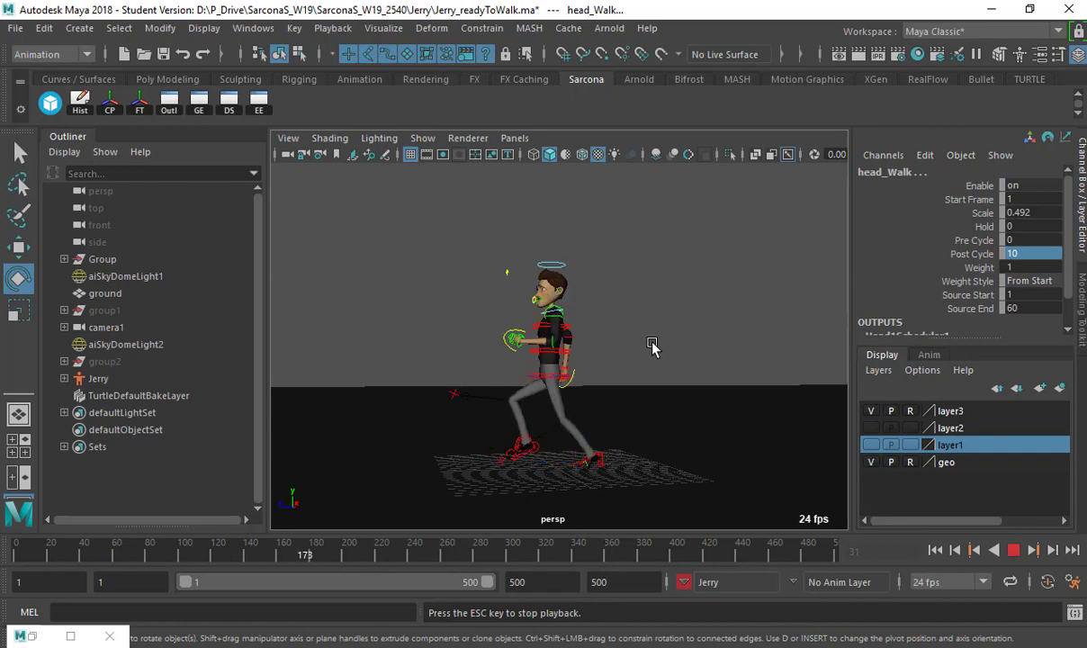
{"action": "left_click_drag", "start_coordinate": [526, 371], "coordinate": [487, 377], "text": "alt"}
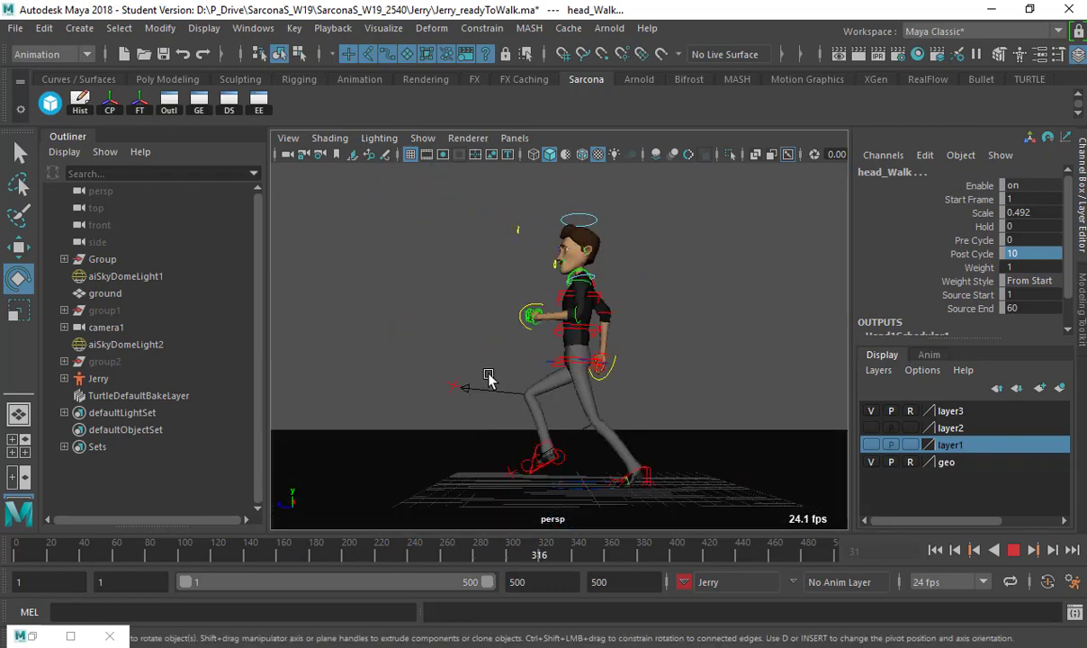
{"action": "left_click", "coordinate": [555, 562]}
{"action": "left_click_drag", "start_coordinate": [554, 562], "coordinate": [99, 552]}
{"action": "key", "text": "alt+v"}
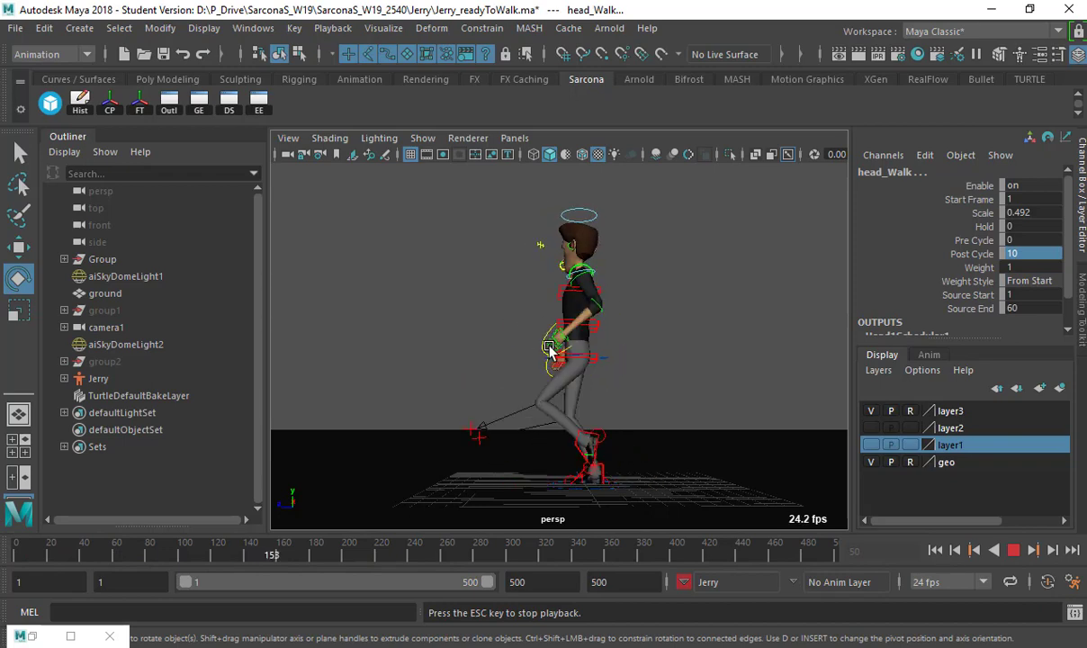
Stop the playback, select the head control and check the Graph Editor for its animation curves
{"action": "key", "text": "Escape"}
{"action": "left_click", "coordinate": [708, 465]}
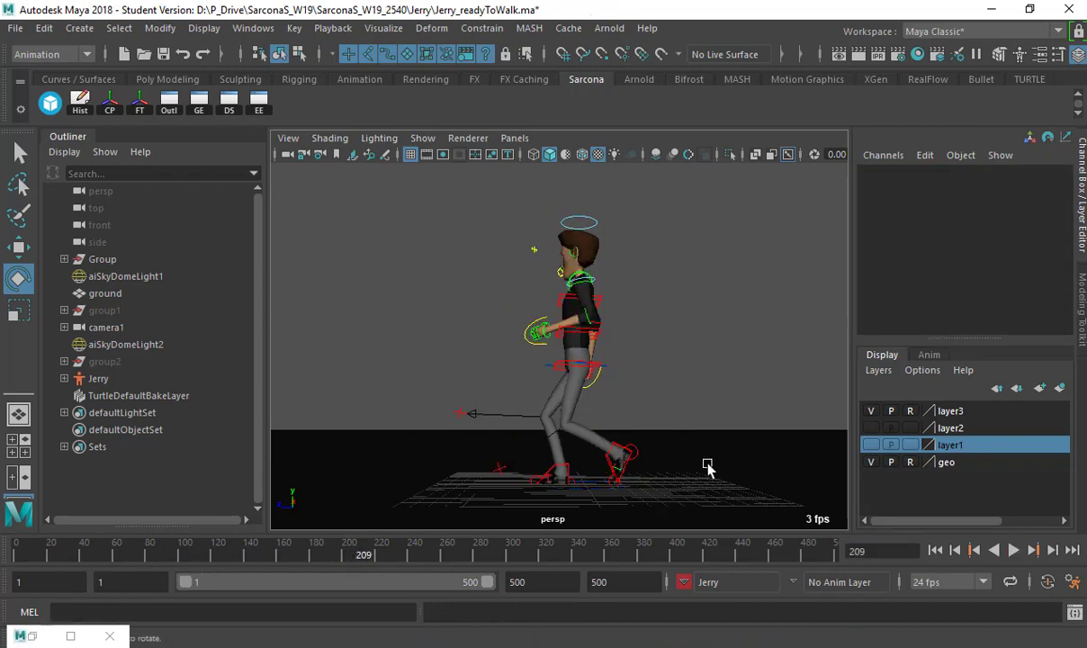
{"action": "left_click", "coordinate": [586, 220]}
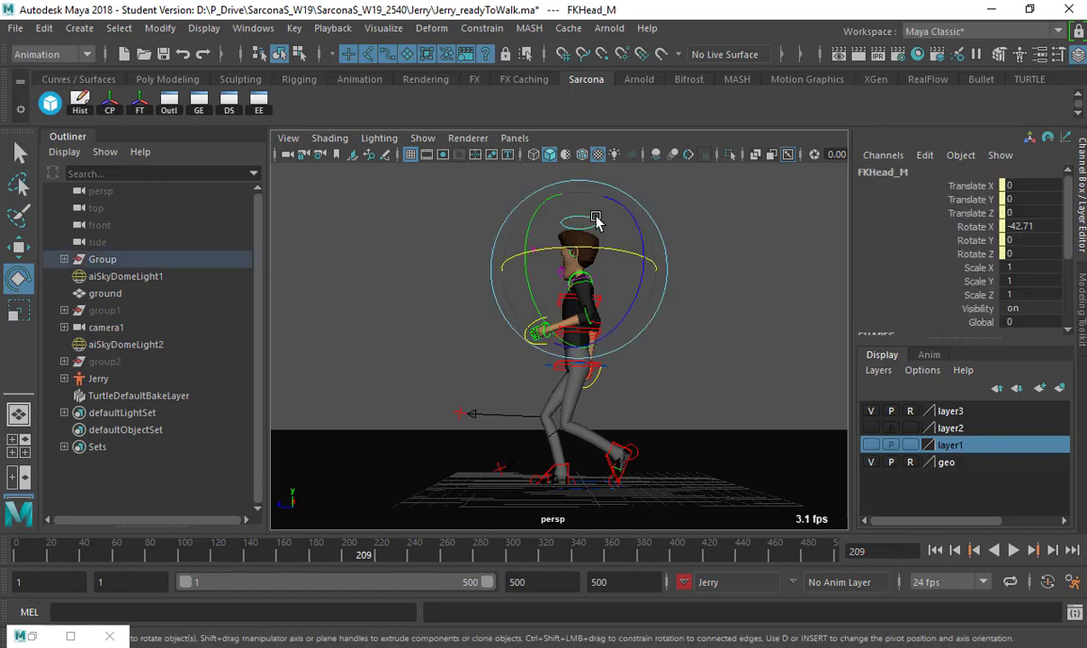
{"action": "left_click", "coordinate": [201, 105]}
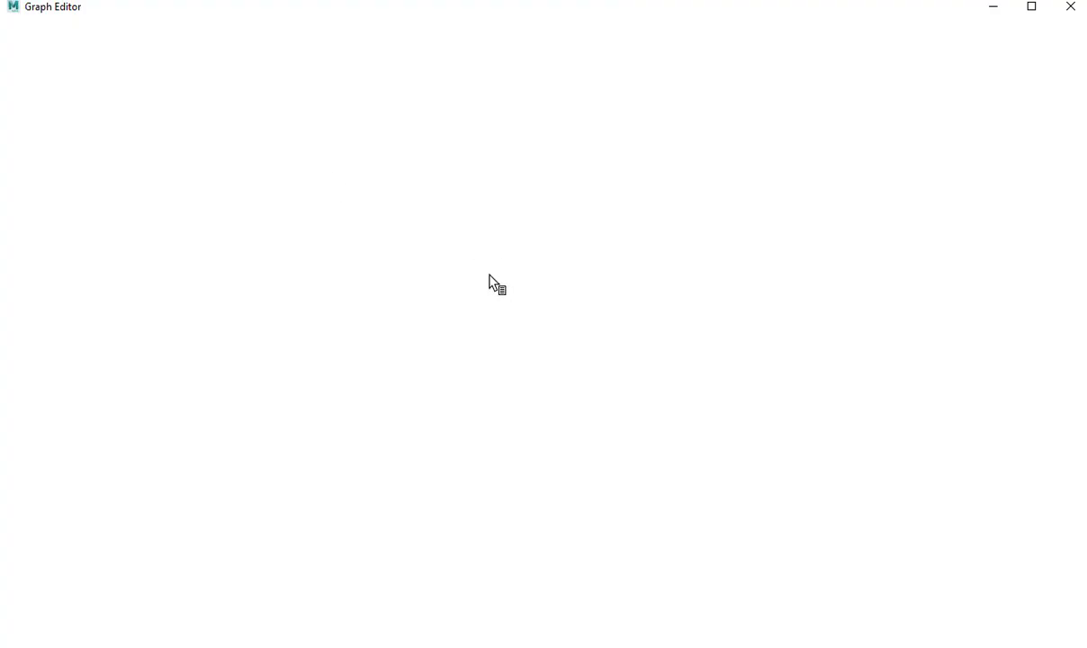
{"action": "scroll", "coordinate": [531, 334], "scroll_direction": "up", "scroll_amount": 7}
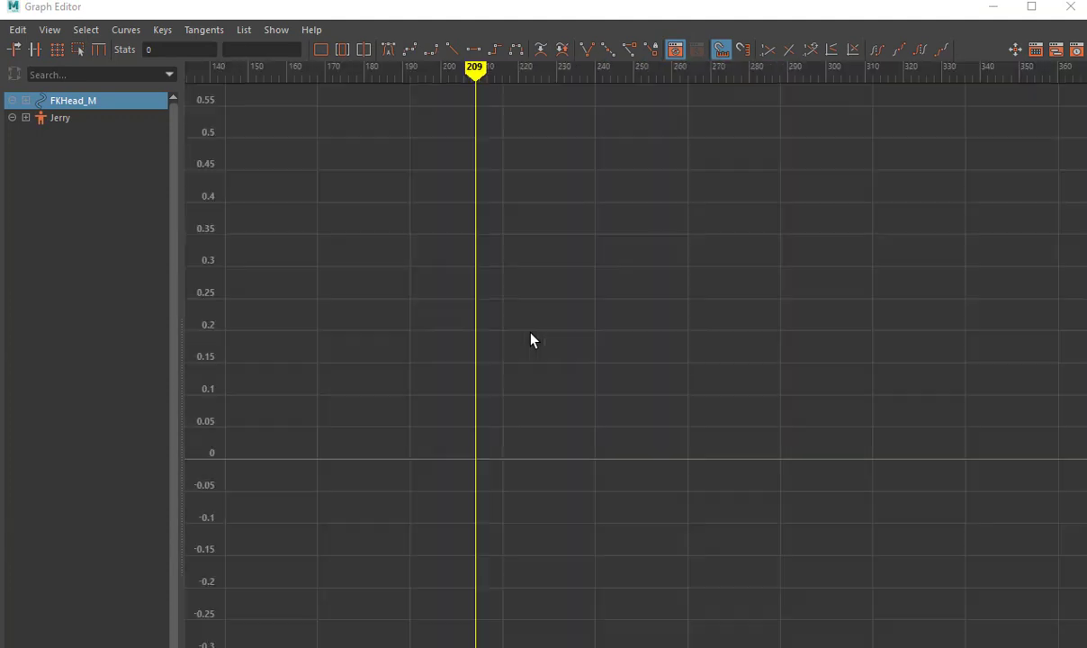
{"action": "scroll", "coordinate": [531, 334], "scroll_direction": "down", "scroll_amount": 2}
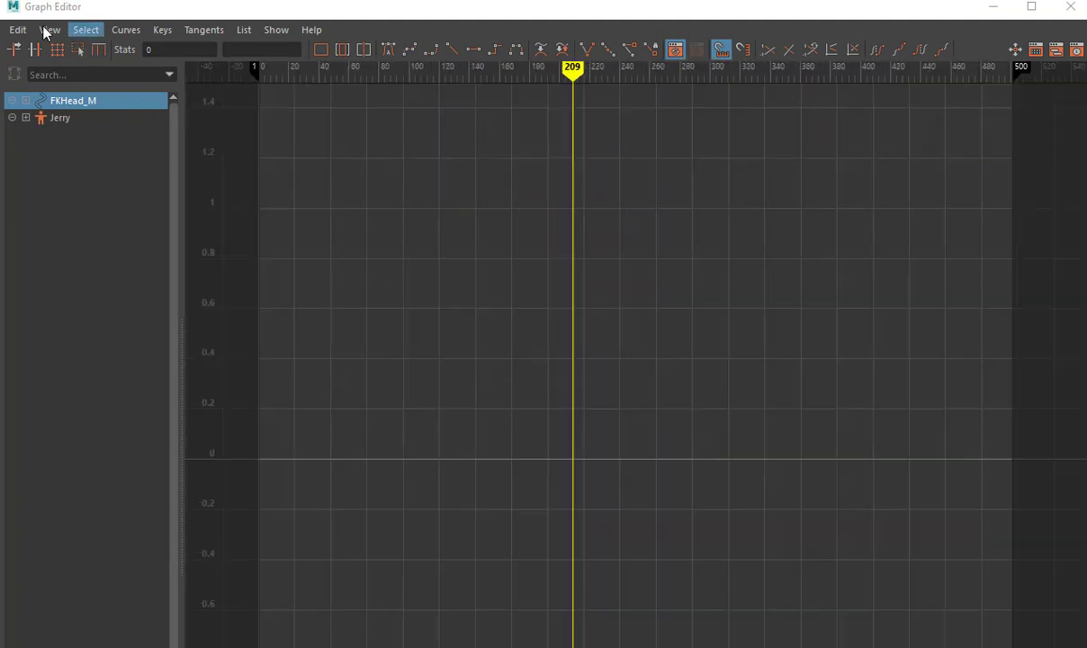
{"action": "left_click", "coordinate": [993, 7]}
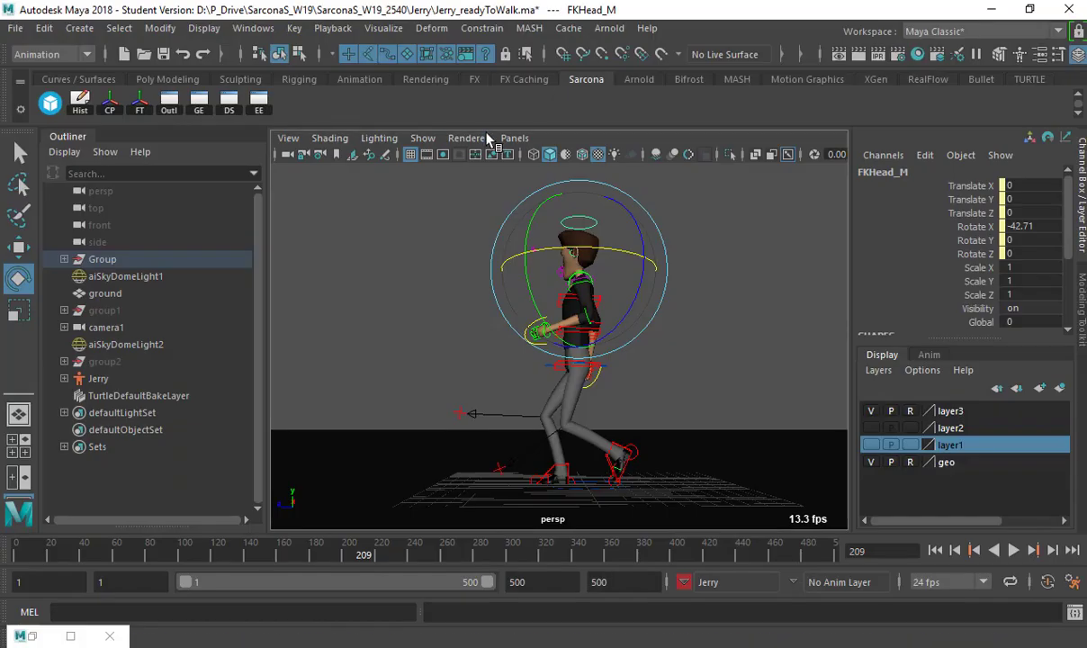
Open the head_Walk clip's curves in the Graph Editor and delete the upper and lower peak keys of FKHead_M Rotate X
{"action": "left_click", "coordinate": [33, 636]}
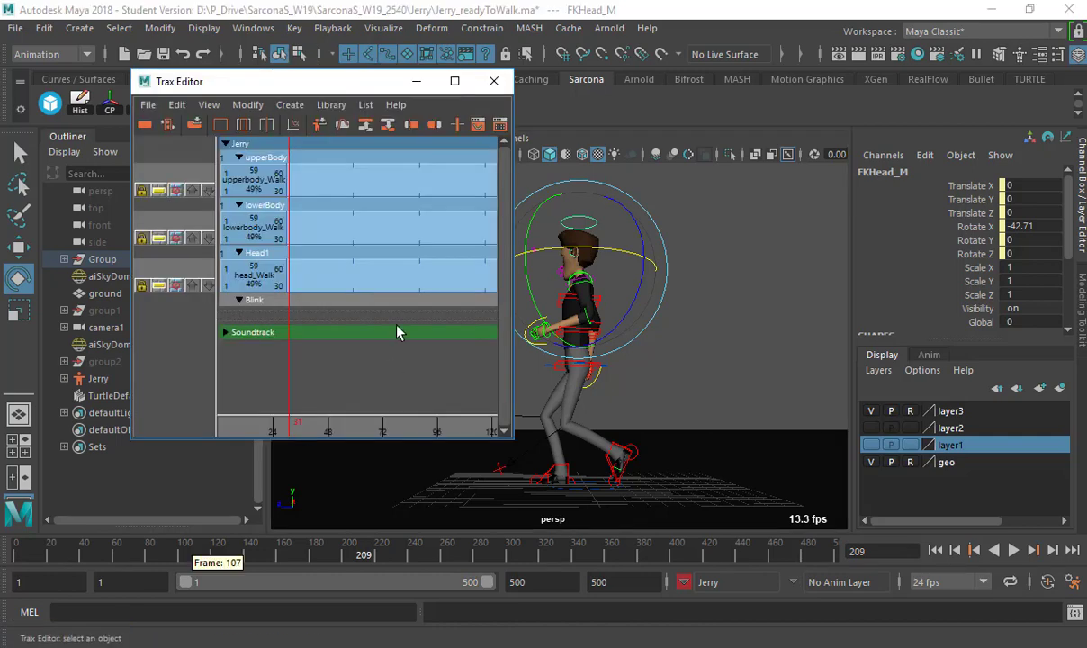
{"action": "left_click", "coordinate": [248, 280]}
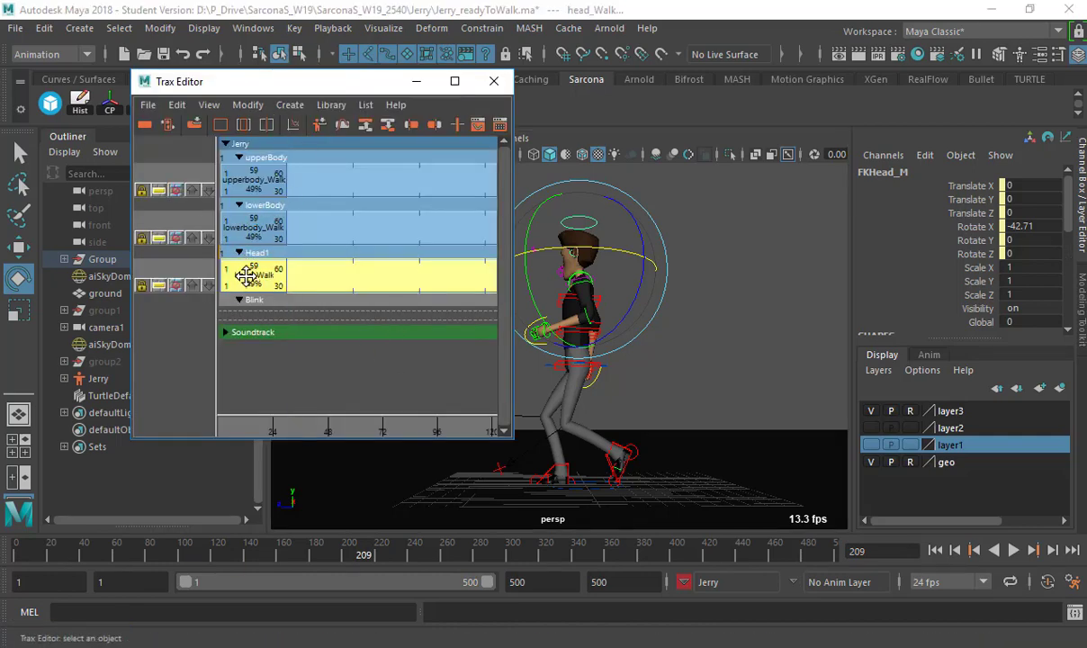
{"action": "left_click_drag", "start_coordinate": [270, 81], "coordinate": [227, 280]}
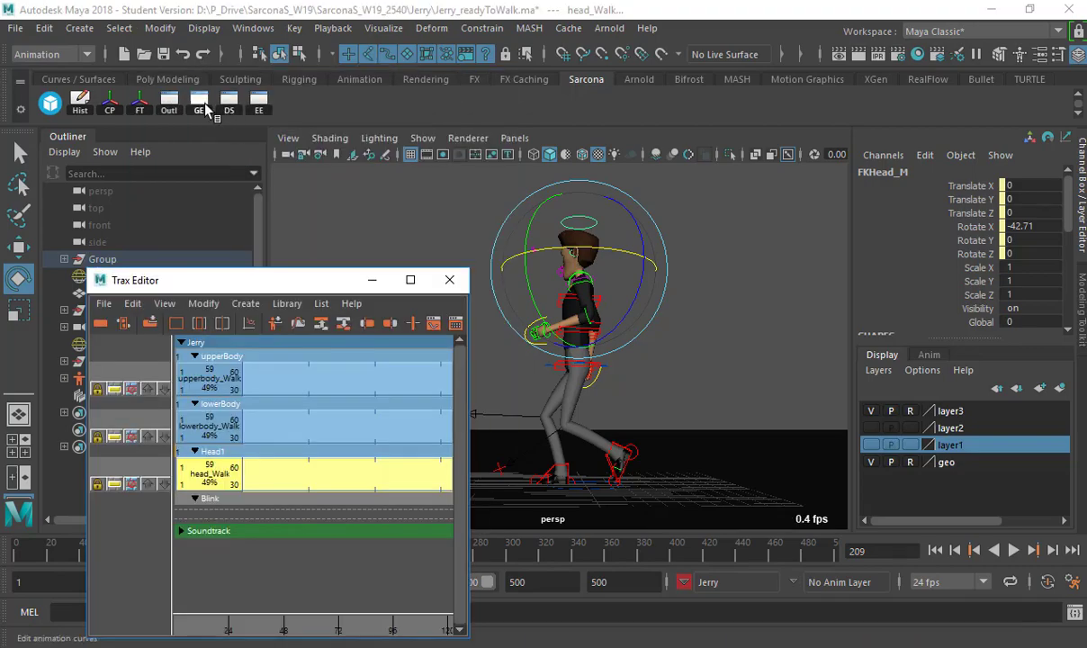
{"action": "left_click", "coordinate": [200, 104]}
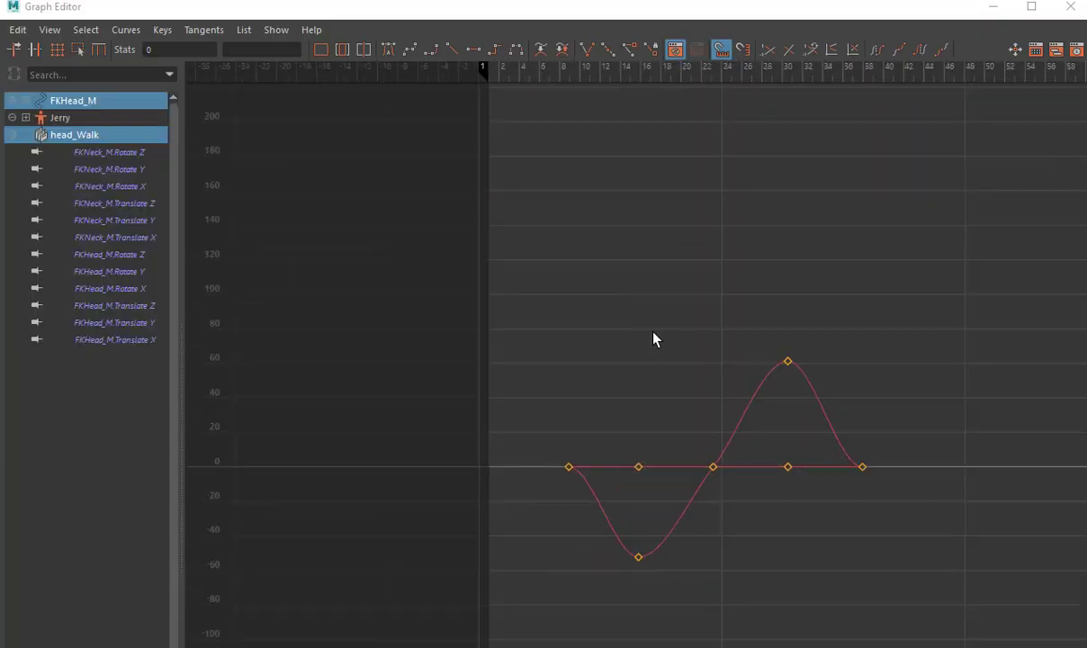
{"action": "left_click", "coordinate": [788, 362]}
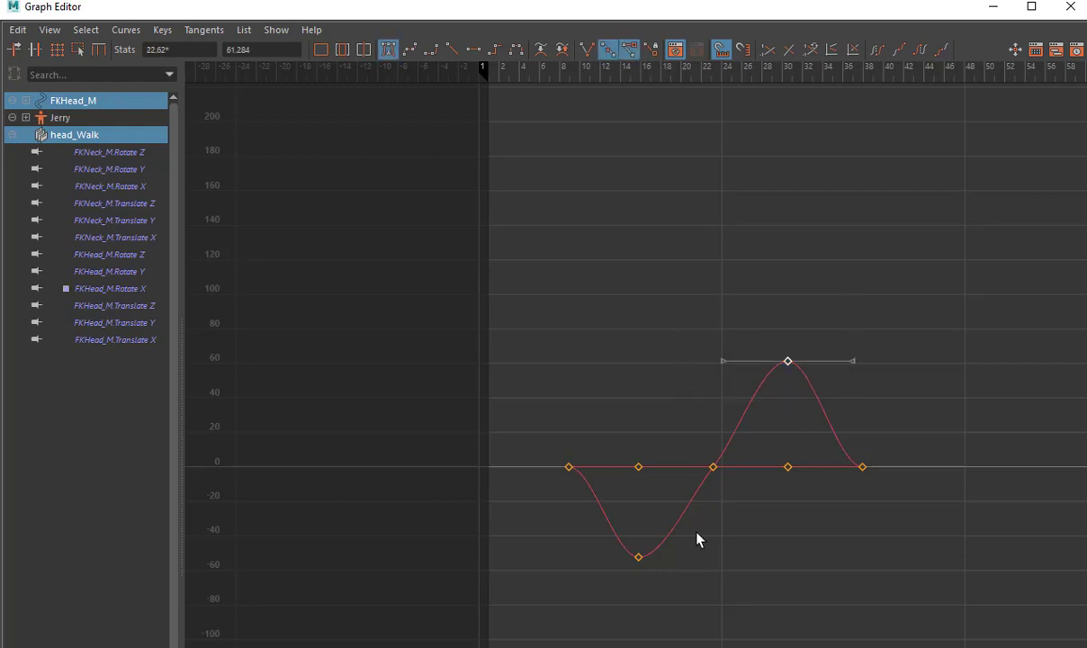
{"action": "left_click_drag", "start_coordinate": [576, 607], "coordinate": [580, 613], "text": "shift"}
{"action": "key", "text": "Delete"}
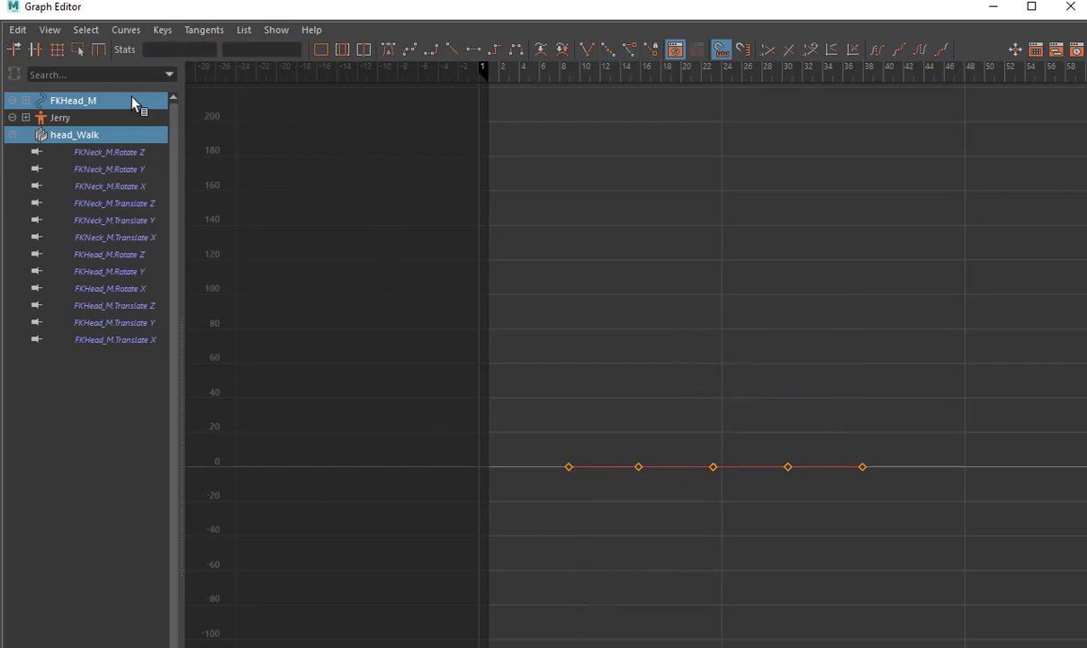
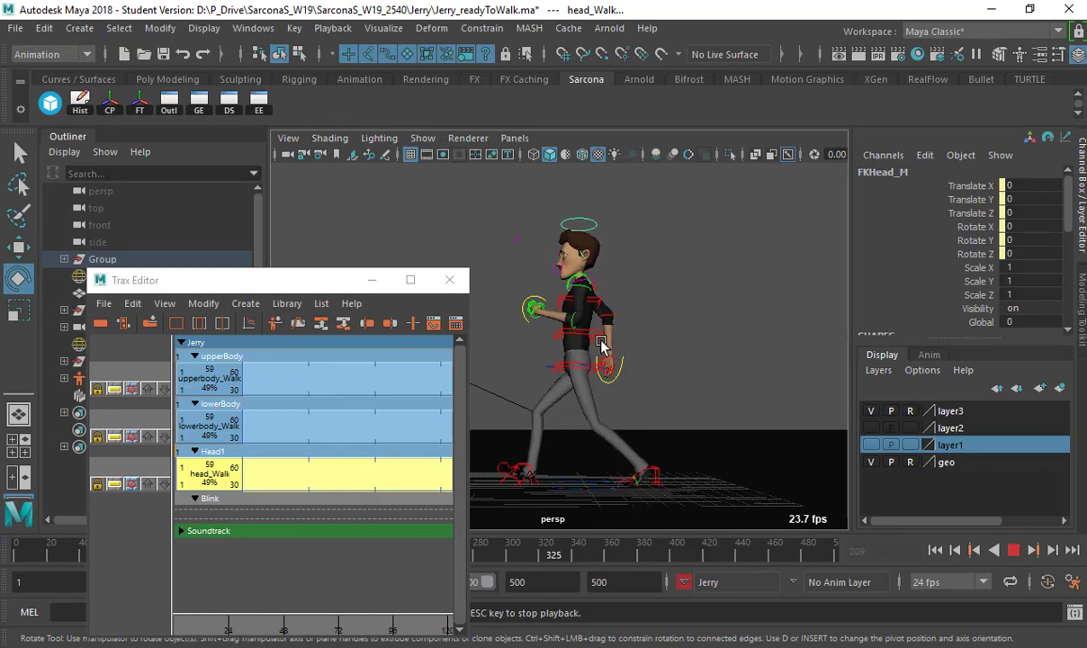
Stop the playback, turn the view to a closer three-quarter front angle and replay the walk to check the head
{"action": "key", "text": "Escape"}
{"action": "left_click_drag", "start_coordinate": [570, 359], "coordinate": [571, 307], "text": "alt"}
{"action": "middle_click_drag", "start_coordinate": [571, 307], "coordinate": [606, 369], "text": "alt"}
{"action": "left_click_drag", "start_coordinate": [607, 369], "coordinate": [715, 357], "text": "alt"}
{"action": "right_click_drag", "start_coordinate": [716, 357], "coordinate": [762, 385], "text": "alt"}
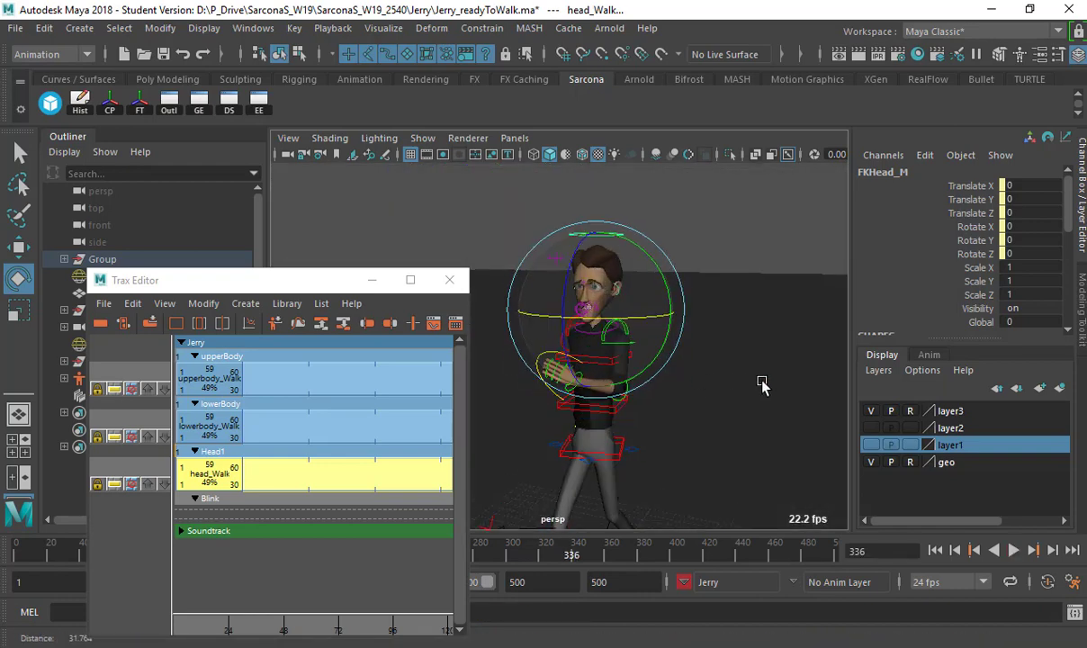
{"action": "key", "text": "alt+v"}
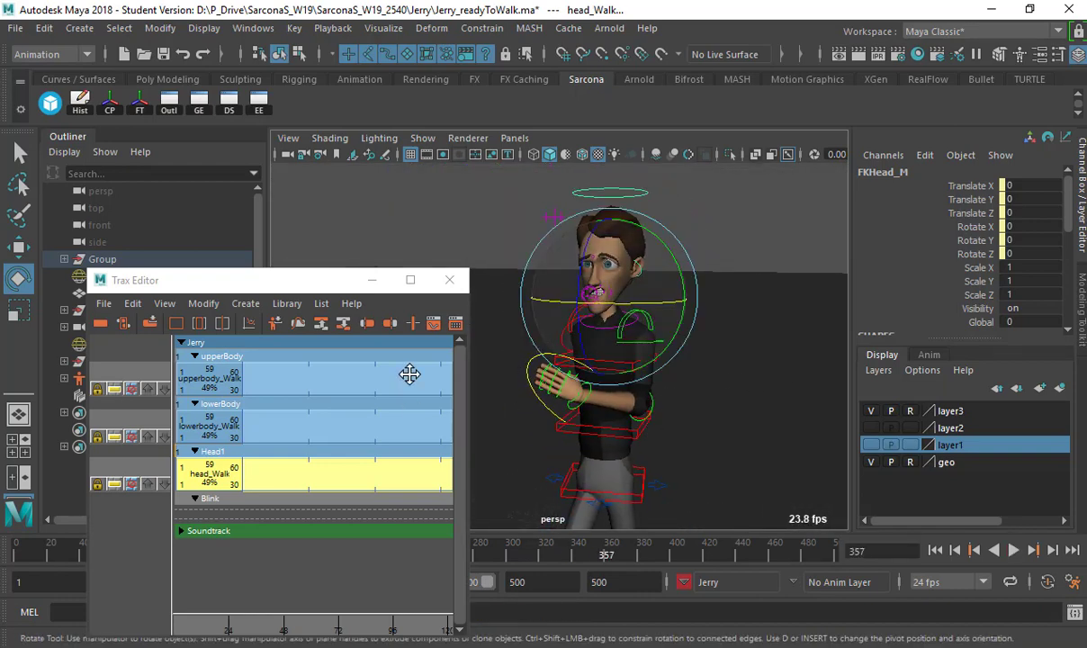
Select the lowerbody_Walk clip and show all its animation curves framed in a maximized Graph Editor
{"action": "left_click", "coordinate": [266, 420]}
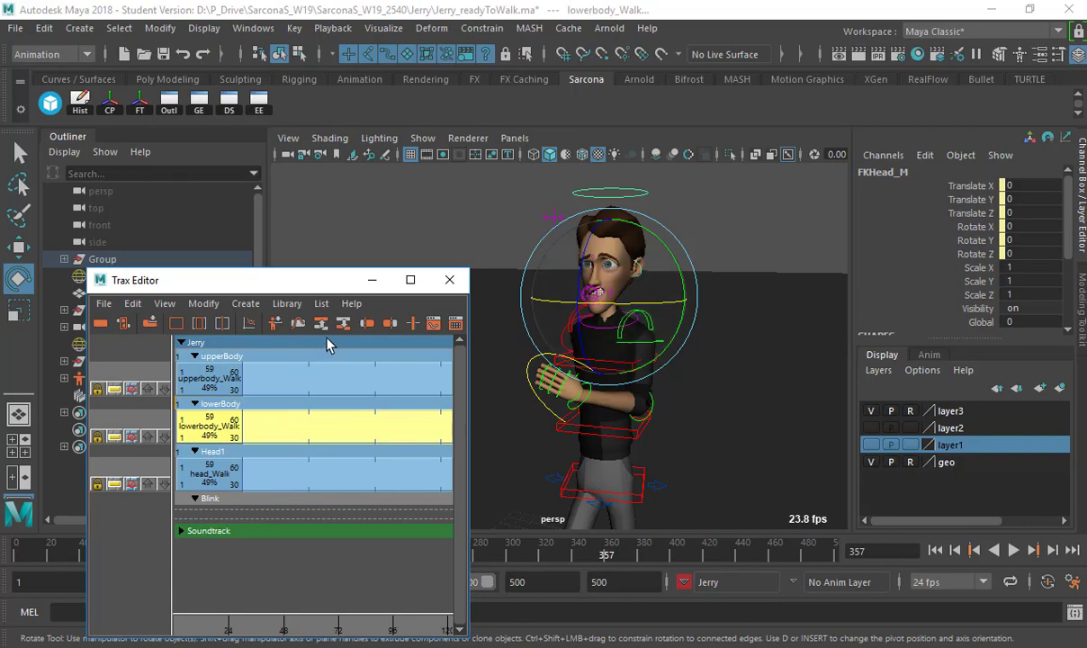
{"action": "left_click", "coordinate": [198, 101]}
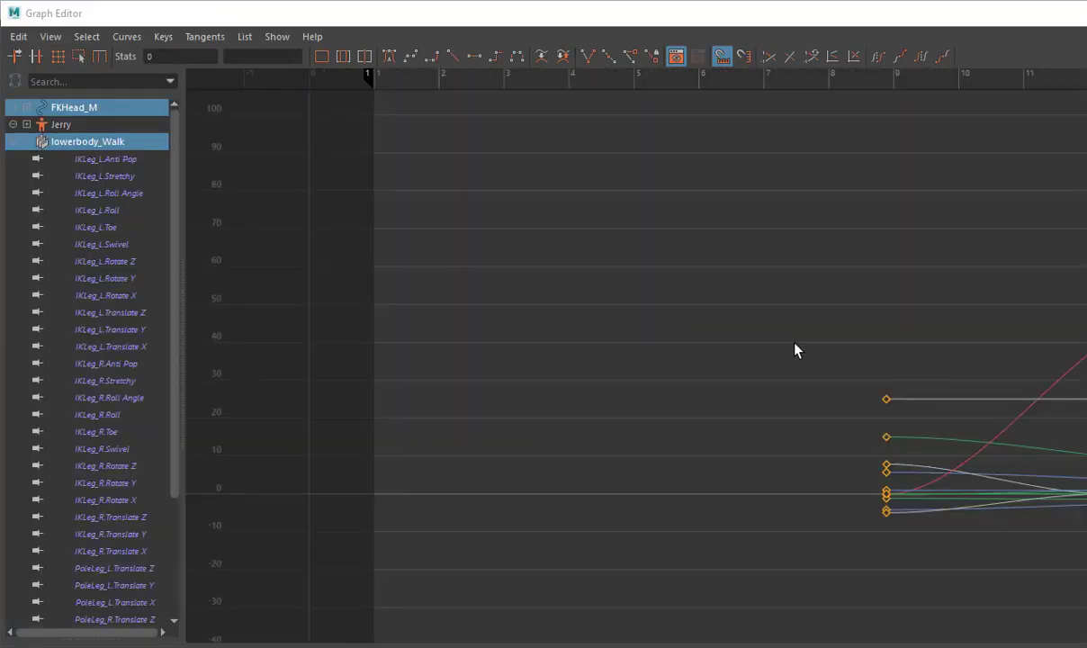
{"action": "middle_click_drag", "start_coordinate": [794, 343], "coordinate": [385, 344], "text": "alt"}
{"action": "scroll", "coordinate": [557, 342], "scroll_direction": "down", "scroll_amount": 3}
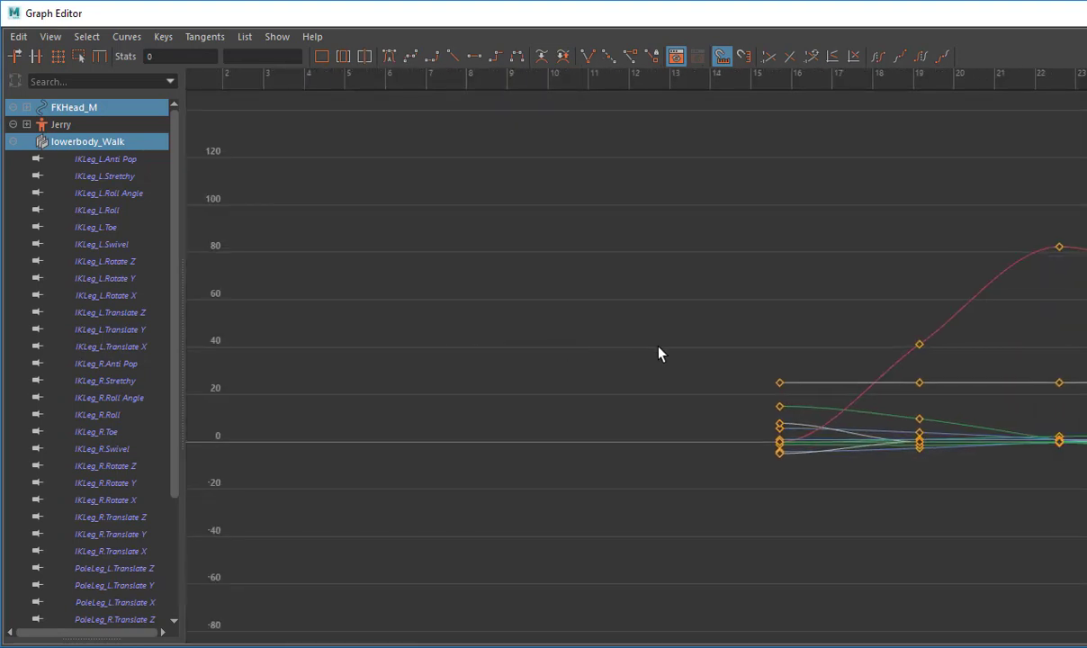
{"action": "scroll", "coordinate": [659, 347], "scroll_direction": "down", "scroll_amount": 3}
{"action": "middle_click_drag", "start_coordinate": [658, 347], "coordinate": [731, 351], "text": "alt"}
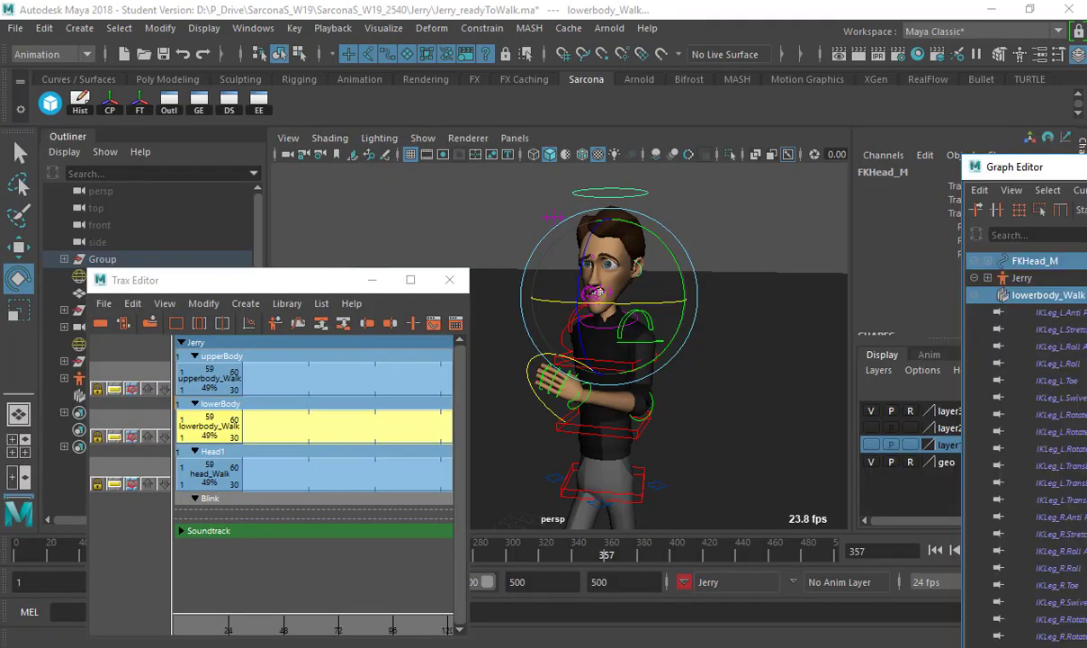
{"action": "left_click_drag", "start_coordinate": [1044, 168], "coordinate": [679, 169]}
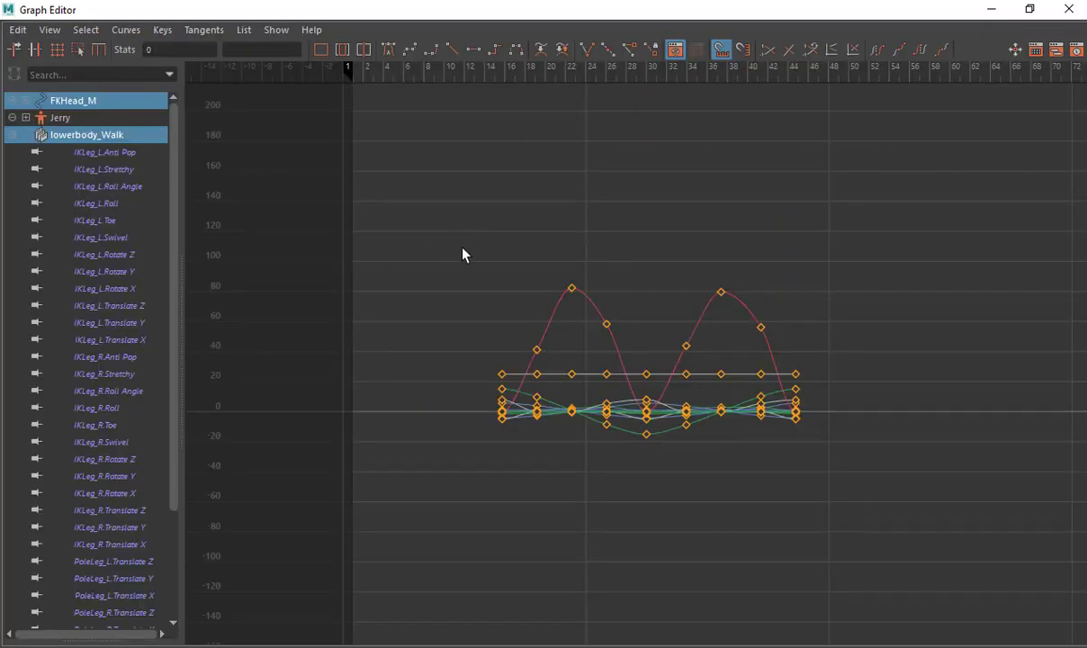
{"action": "right_click_drag", "start_coordinate": [462, 253], "coordinate": [495, 289], "text": "alt"}
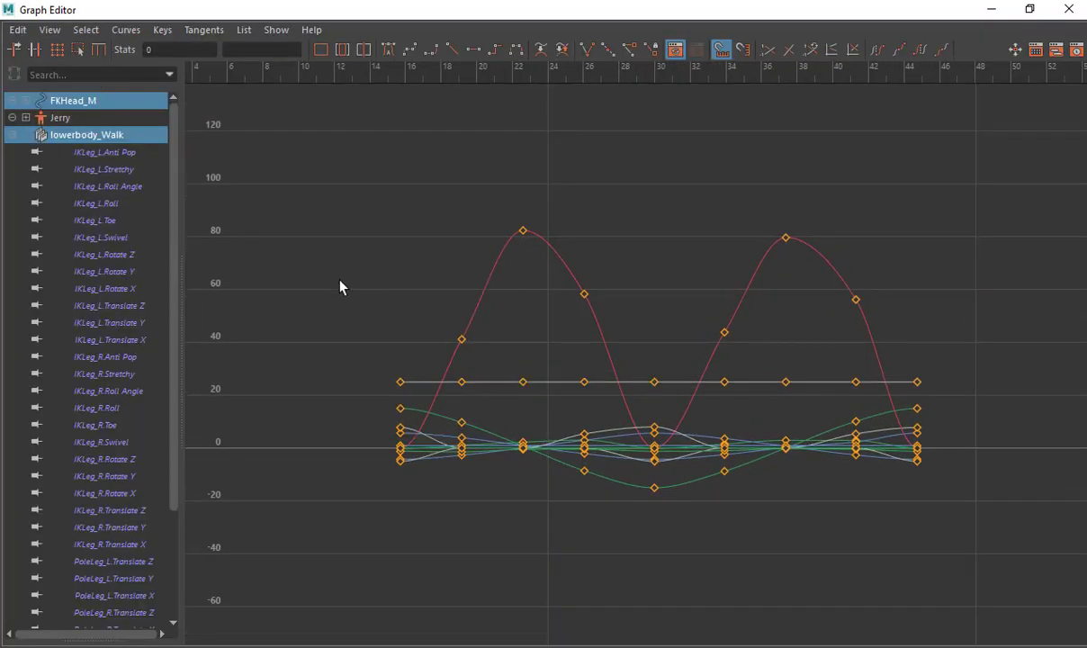
Isolate the lower-body clip's IKLeg_L Translate Z curve and delete its in-between keys, keeping only those at frames 1, 30 and 60
{"action": "left_click", "coordinate": [123, 154]}
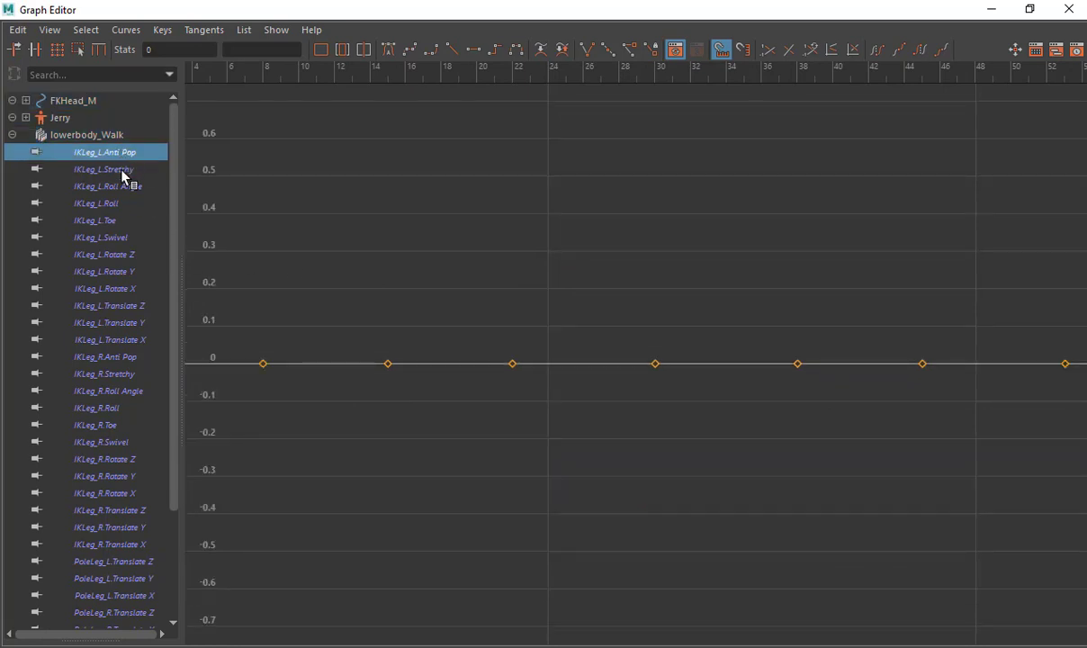
{"action": "left_click", "coordinate": [123, 171]}
{"action": "left_click", "coordinate": [127, 203]}
{"action": "left_click", "coordinate": [129, 221]}
{"action": "left_click", "coordinate": [127, 238]}
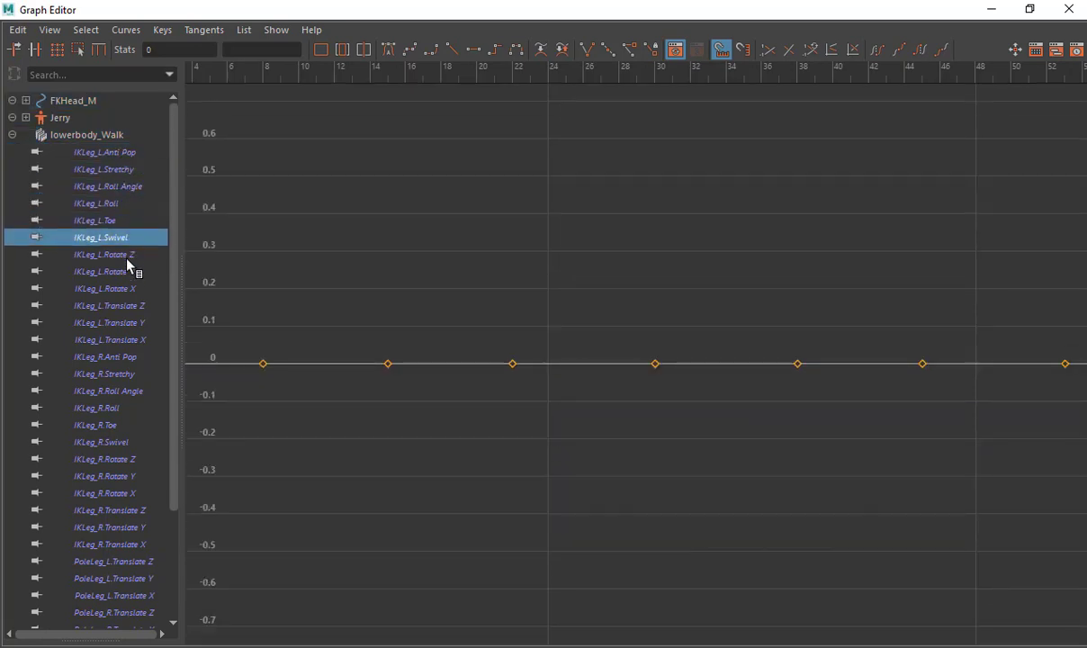
{"action": "left_click", "coordinate": [126, 257]}
{"action": "left_click", "coordinate": [131, 304]}
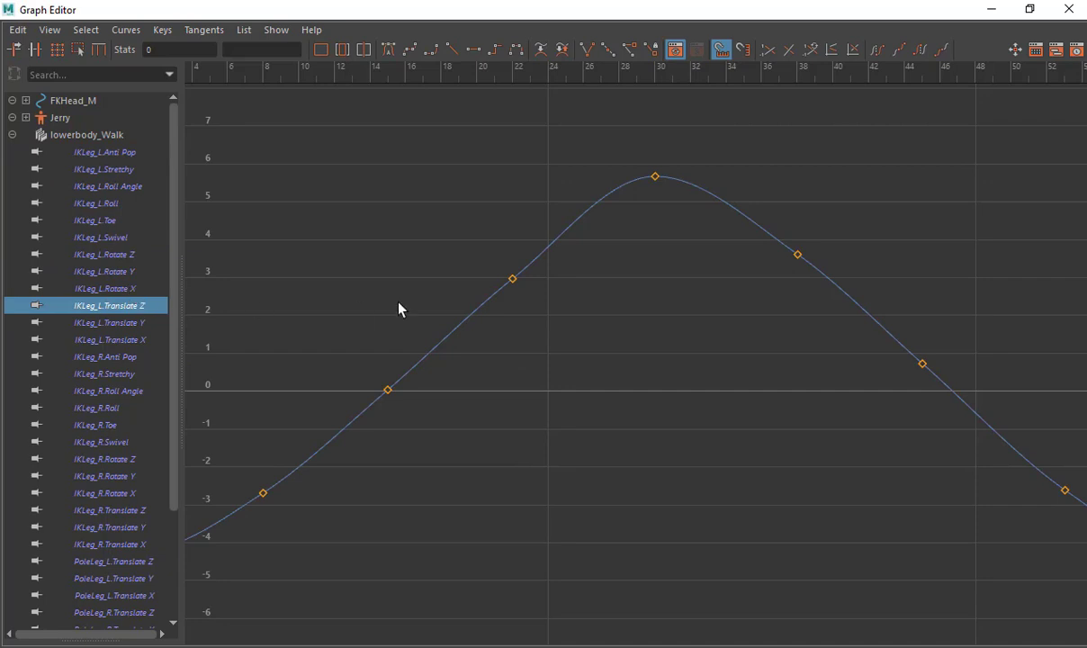
{"action": "key", "text": "a"}
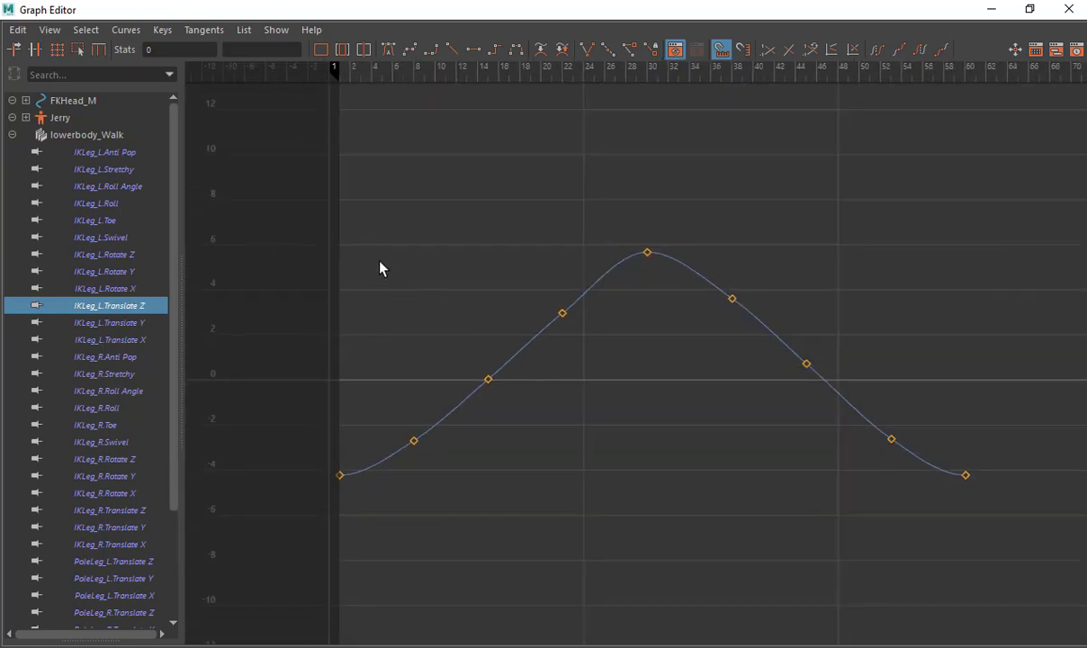
{"action": "left_click_drag", "start_coordinate": [379, 263], "coordinate": [903, 498]}
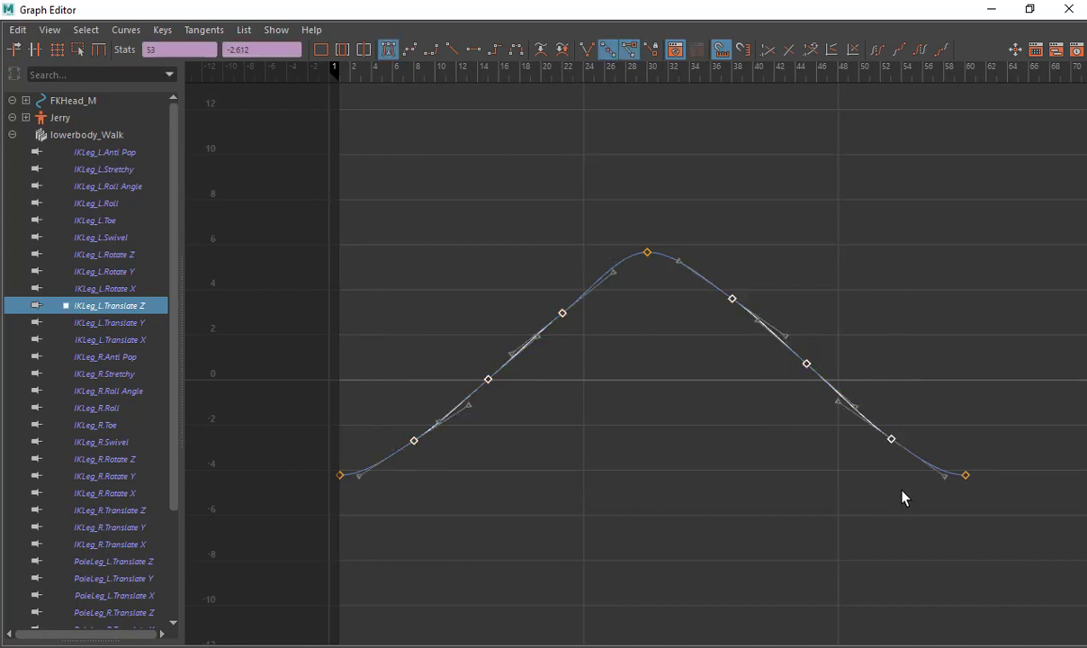
{"action": "key", "text": "Delete"}
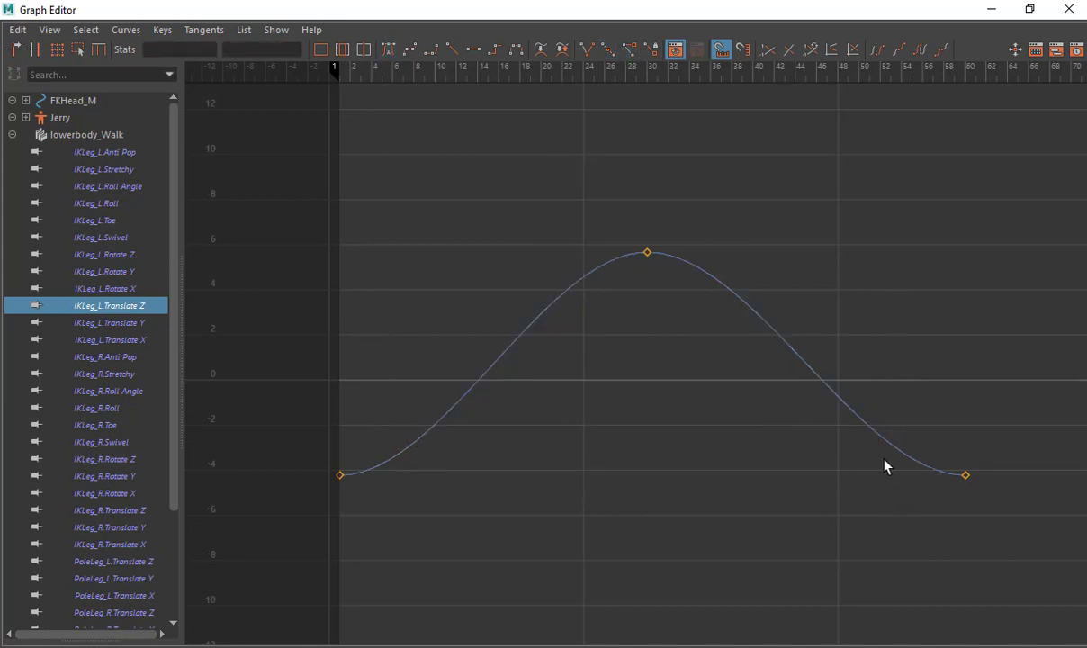
Try deleting the IKLeg_L Translate Y keys at frames 38, 45 and 53, and undo the deletion
{"action": "left_click", "coordinate": [109, 323]}
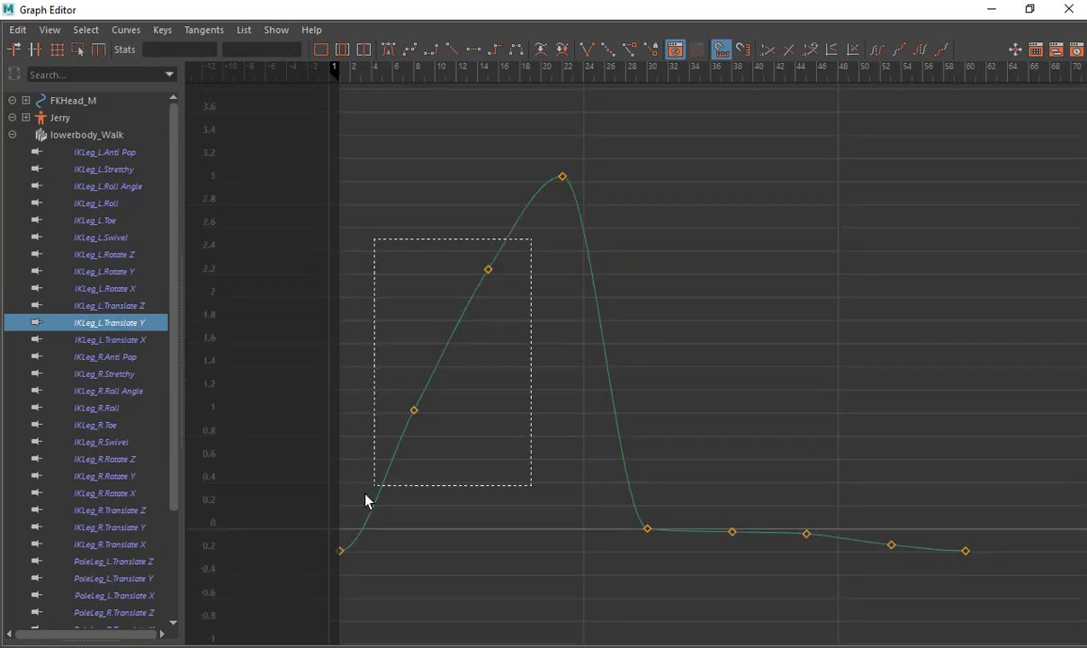
{"action": "left_click_drag", "start_coordinate": [365, 501], "coordinate": [367, 496]}
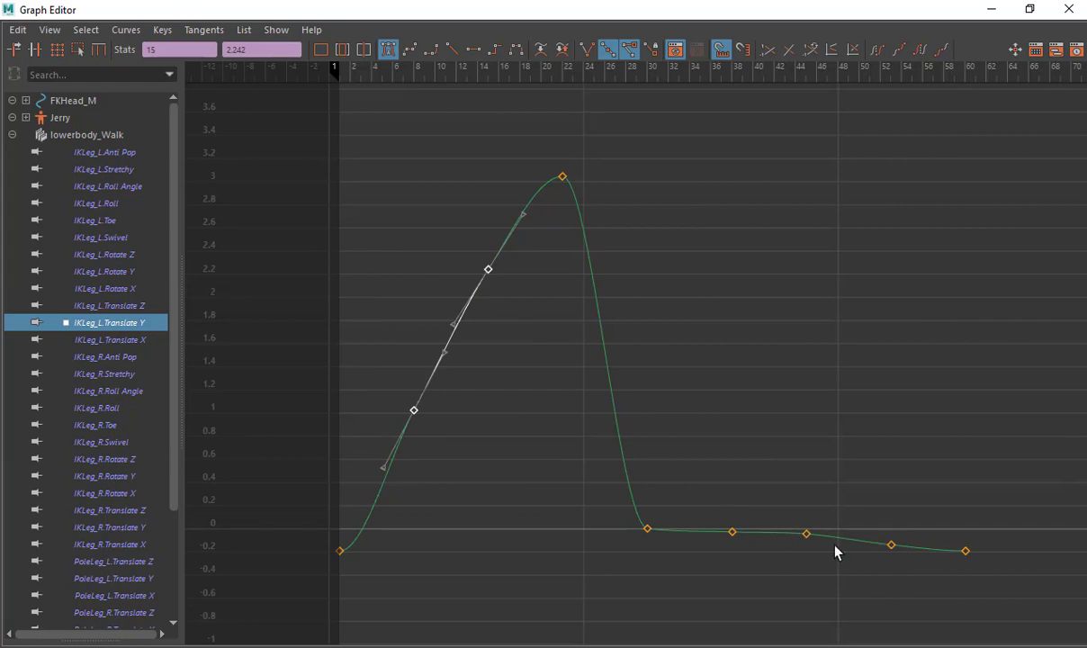
{"action": "left_click_drag", "start_coordinate": [691, 492], "coordinate": [927, 582]}
{"action": "key", "text": "Delete"}
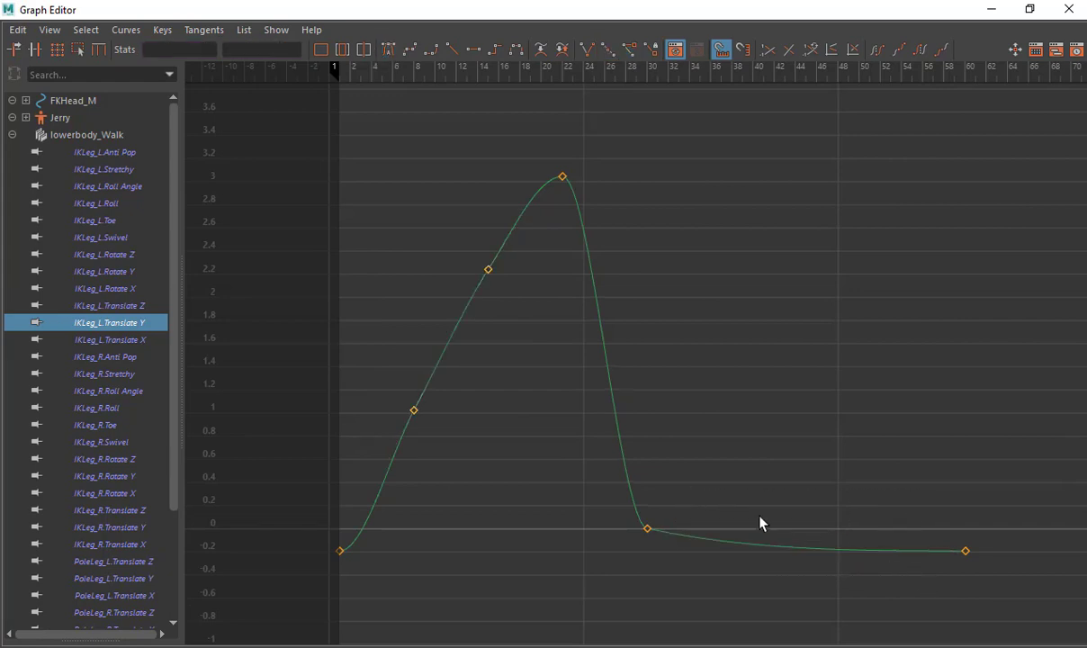
{"action": "key", "text": "ctrl+z"}
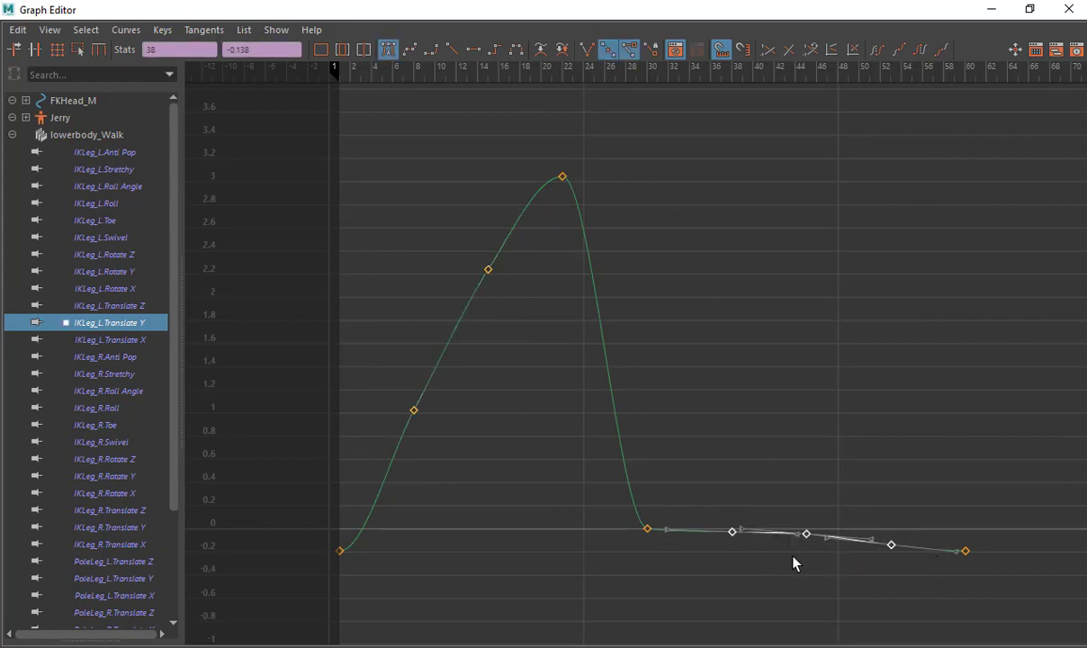
Try deleting the IKLeg_L Translate Y keys at frames 8 and 15, and undo the deletion
{"action": "left_click", "coordinate": [679, 441]}
{"action": "left_click_drag", "start_coordinate": [500, 261], "coordinate": [341, 487]}
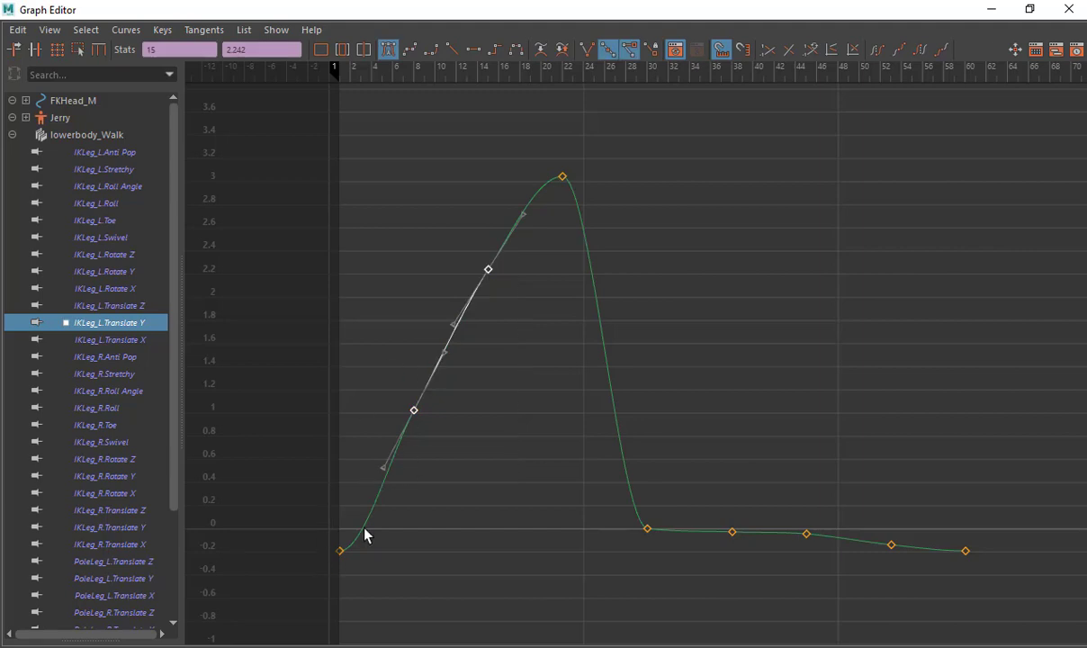
{"action": "key", "text": "Delete"}
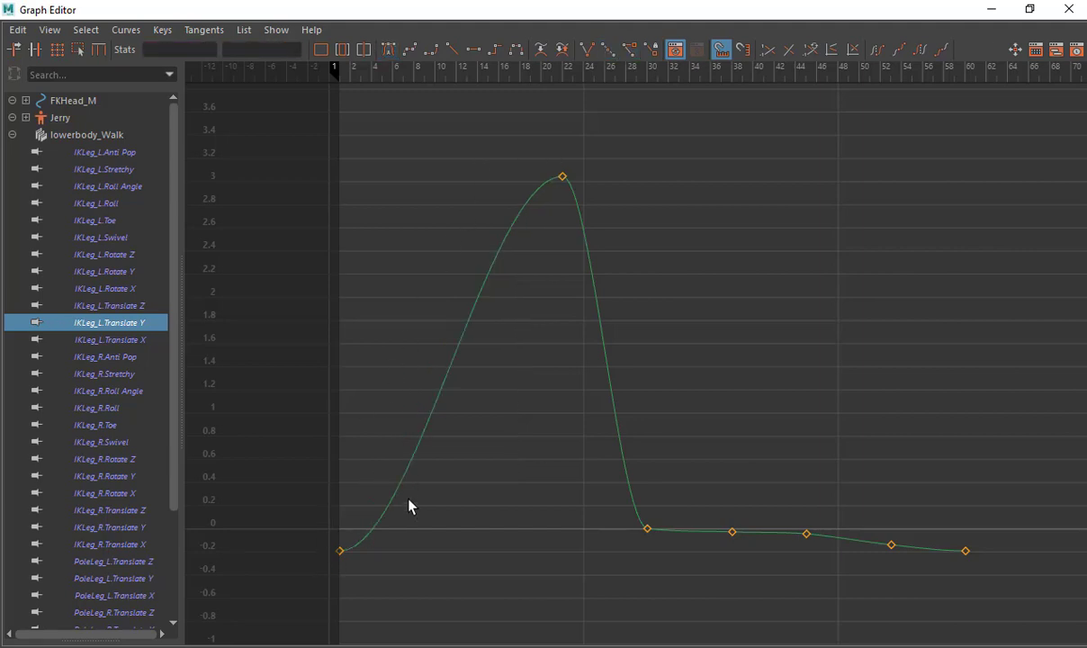
{"action": "key", "text": "ctrl+z"}
Inspect the lower-body clip's IKLeg_L Translate X curve and the IKLeg_R curves from Anti Pop through Rotate X
{"action": "left_click", "coordinate": [140, 343]}
{"action": "left_click", "coordinate": [127, 359]}
{"action": "left_click", "coordinate": [122, 376]}
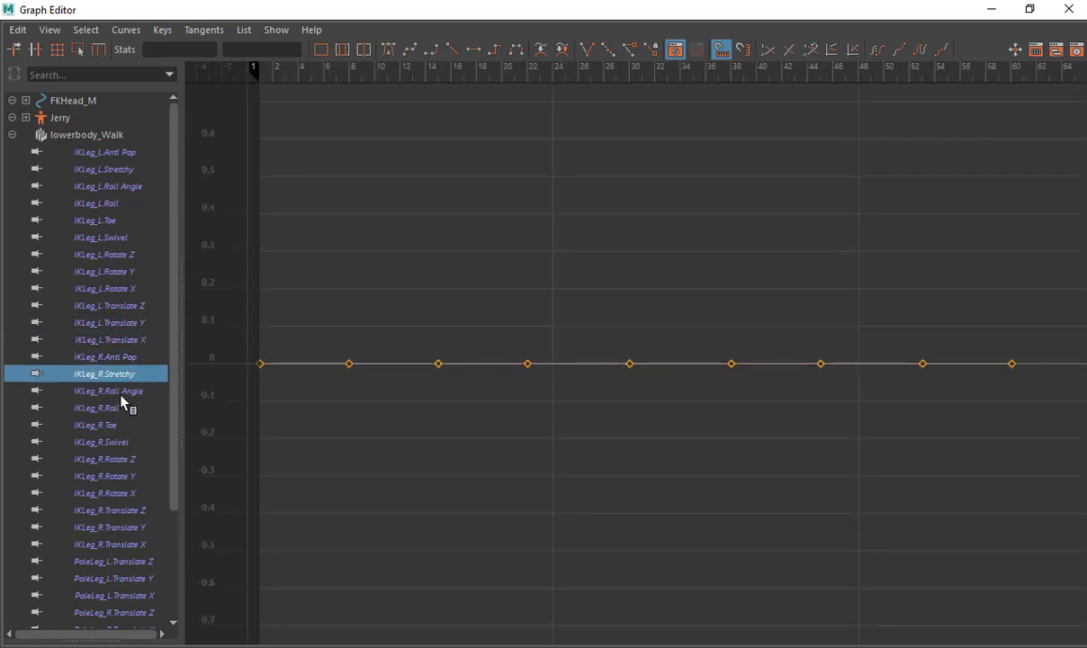
{"action": "left_click", "coordinate": [122, 396]}
{"action": "left_click", "coordinate": [117, 427], "text": "shift"}
{"action": "left_click", "coordinate": [120, 426]}
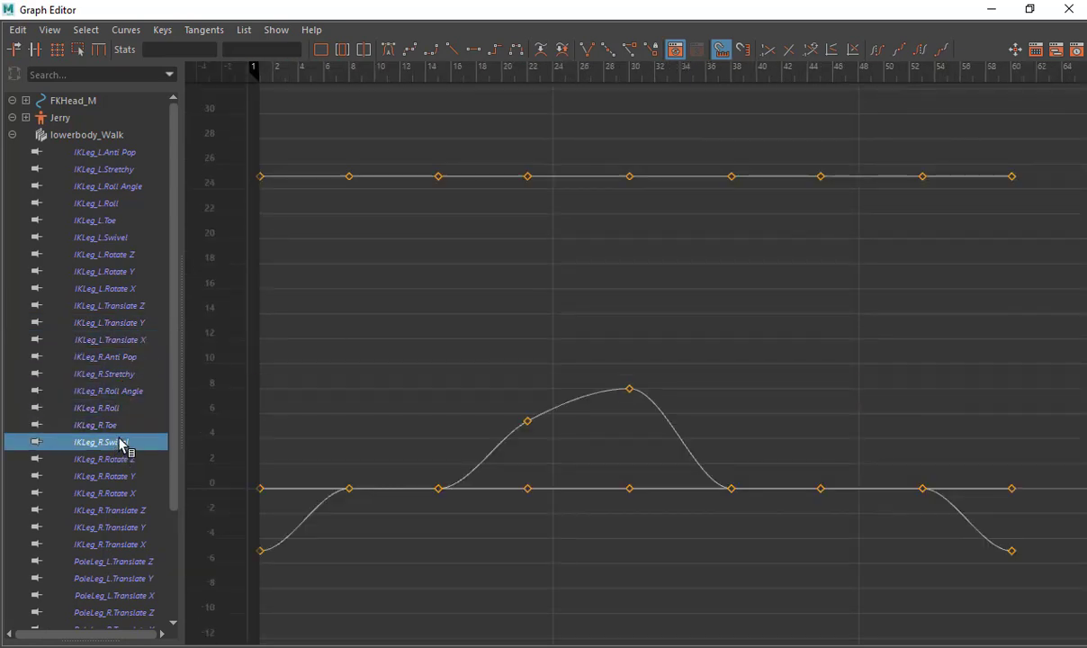
{"action": "left_click", "coordinate": [120, 410]}
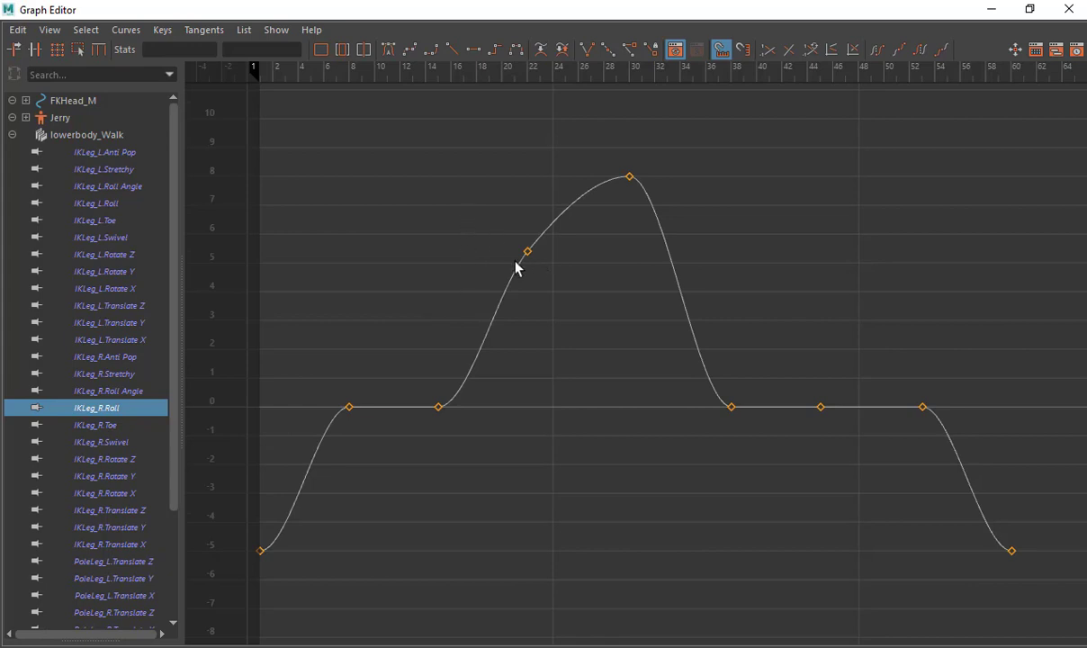
{"action": "left_click", "coordinate": [87, 430]}
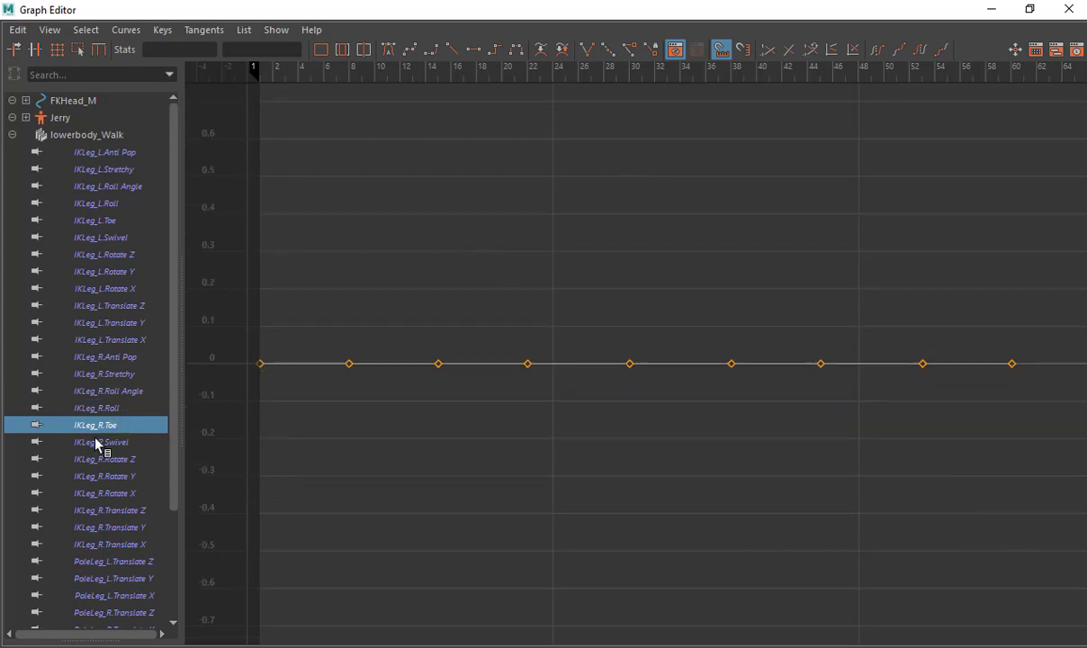
{"action": "left_click", "coordinate": [93, 444]}
{"action": "left_click", "coordinate": [92, 460]}
{"action": "left_click", "coordinate": [93, 478]}
{"action": "left_click", "coordinate": [93, 494]}
Delete the in-between IKLeg_R Translate Z keys, keeping only frames 1, 30 and 60, and delete the IKLeg_R Translate Y key at frame 38
{"action": "left_click", "coordinate": [93, 512]}
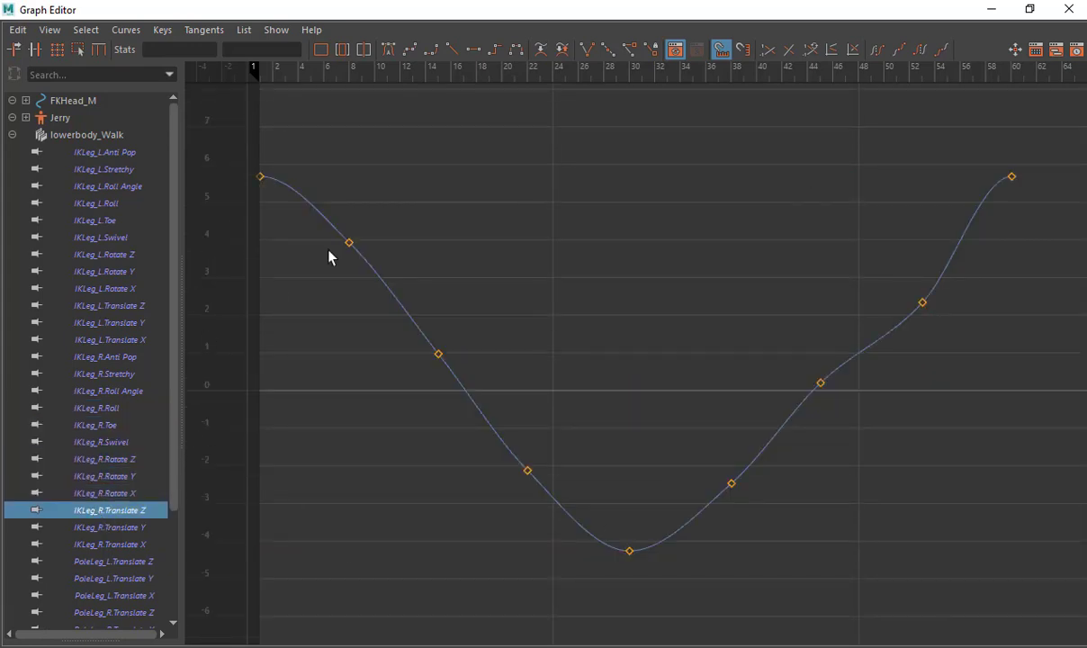
{"action": "left_click_drag", "start_coordinate": [311, 220], "coordinate": [972, 514]}
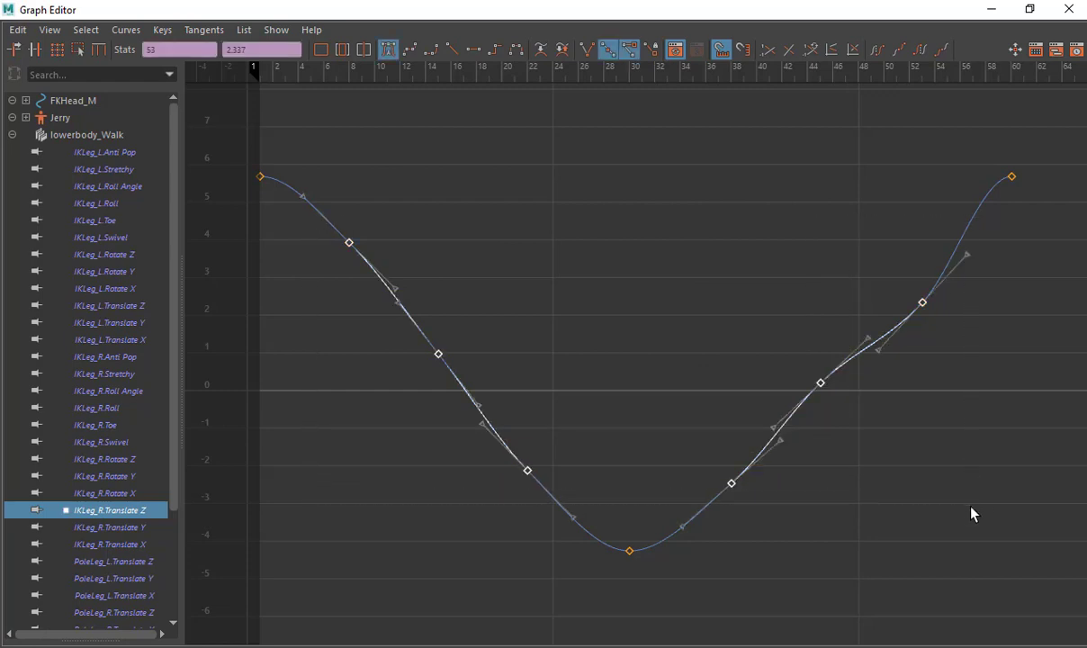
{"action": "key", "text": "Delete"}
{"action": "left_click", "coordinate": [131, 529]}
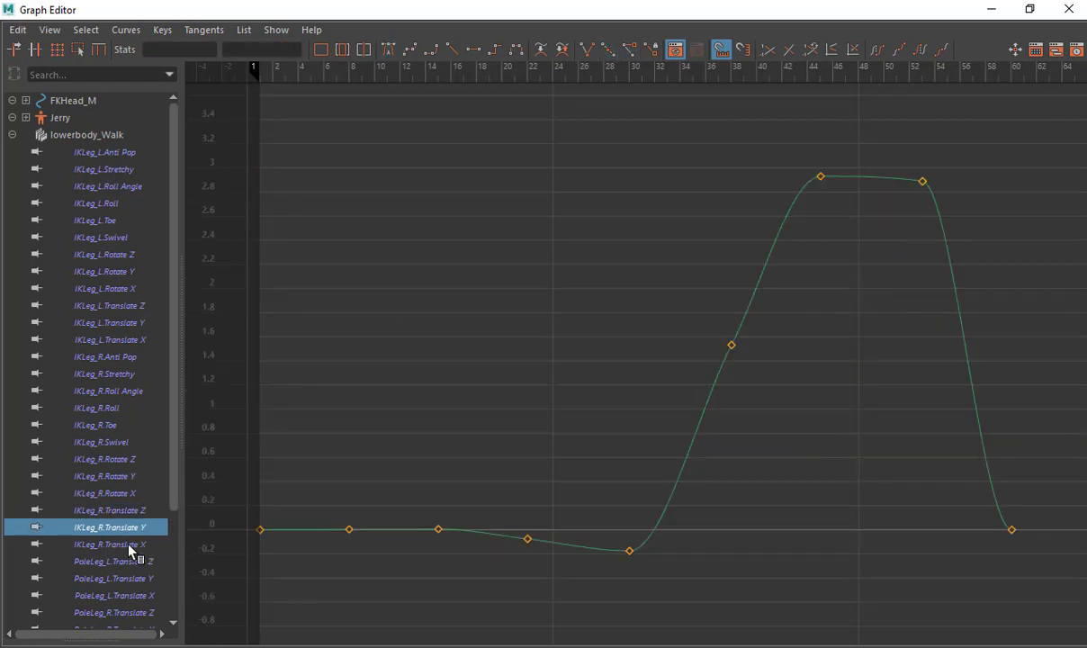
{"action": "key", "text": "Delete"}
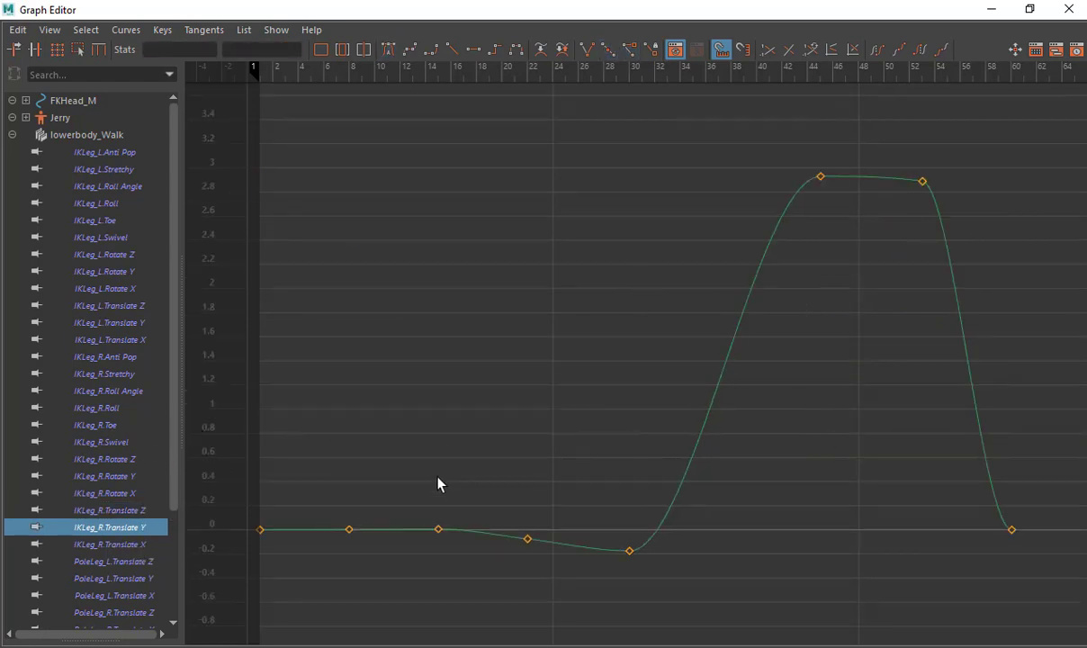
Isolate the RootX_M Rotate Y curve and delete its in-between keys, keeping only those at frames 1, 30 and 60
{"action": "left_click", "coordinate": [99, 545]}
{"action": "scroll", "coordinate": [128, 498], "scroll_direction": "down", "scroll_amount": 3}
{"action": "left_click", "coordinate": [126, 493], "text": "shift"}
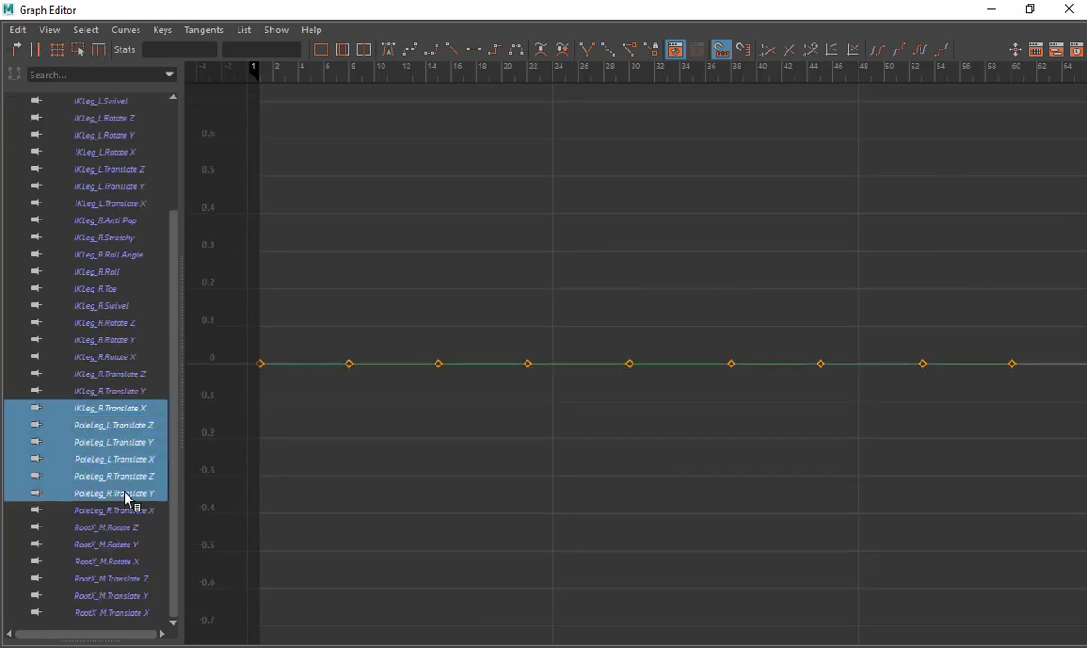
{"action": "left_click", "coordinate": [120, 578], "text": "shift"}
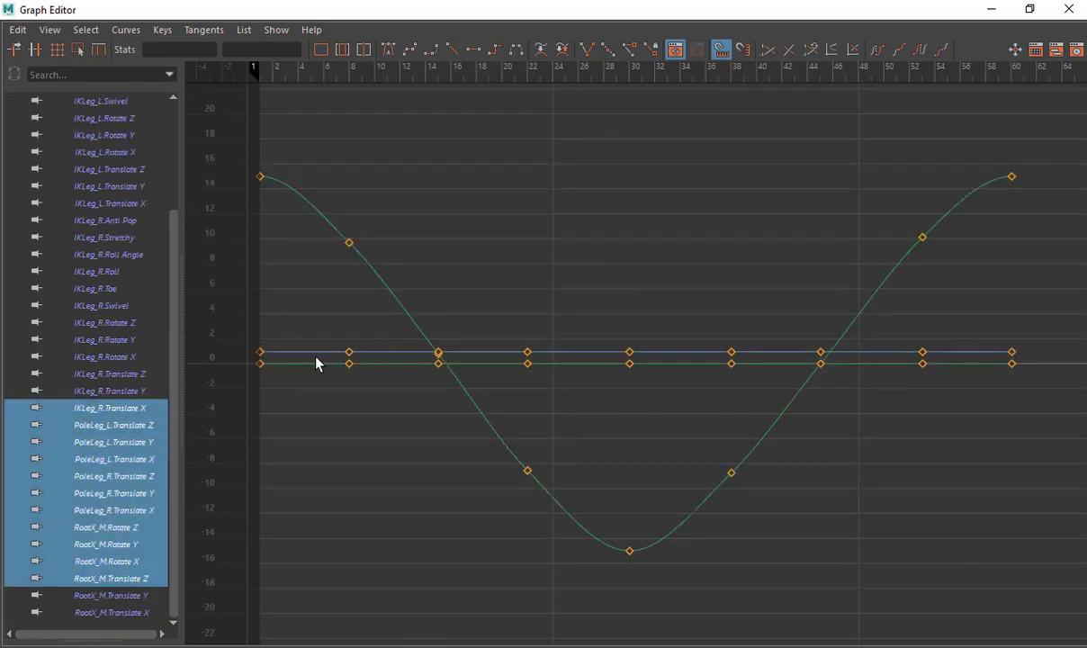
{"action": "left_click", "coordinate": [134, 560]}
{"action": "left_click", "coordinate": [134, 544]}
{"action": "left_click", "coordinate": [135, 528]}
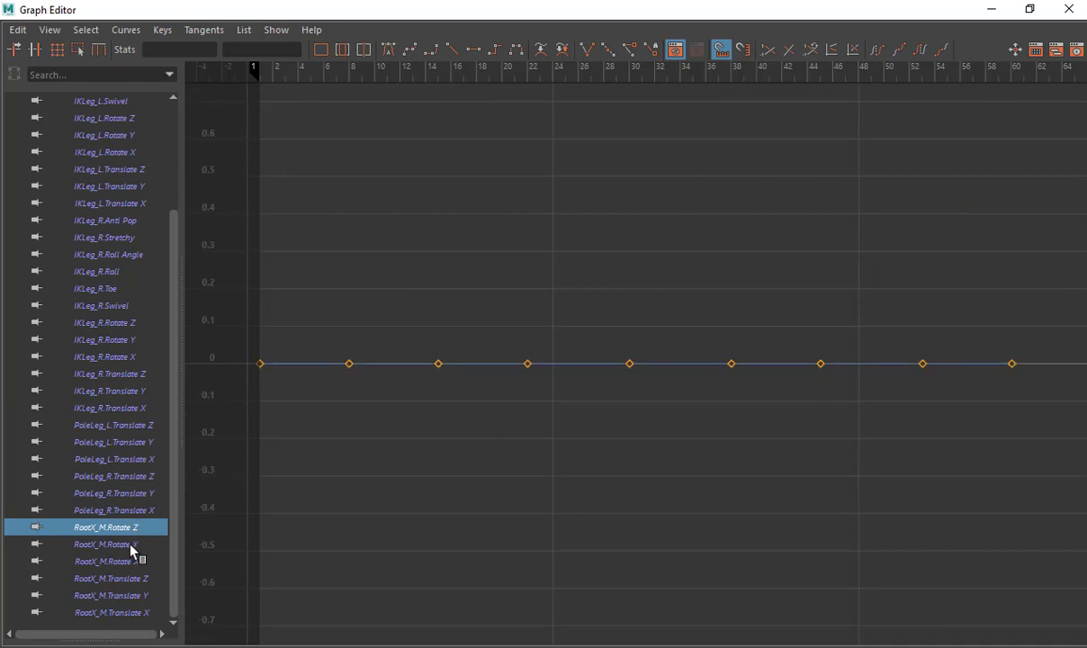
{"action": "left_click", "coordinate": [131, 545]}
{"action": "left_click_drag", "start_coordinate": [298, 223], "coordinate": [965, 516]}
{"action": "key", "text": "Delete"}
Check the RootX_M Rotate X, Translate Z, Translate Y and Translate X curves one by one
{"action": "left_click", "coordinate": [143, 561]}
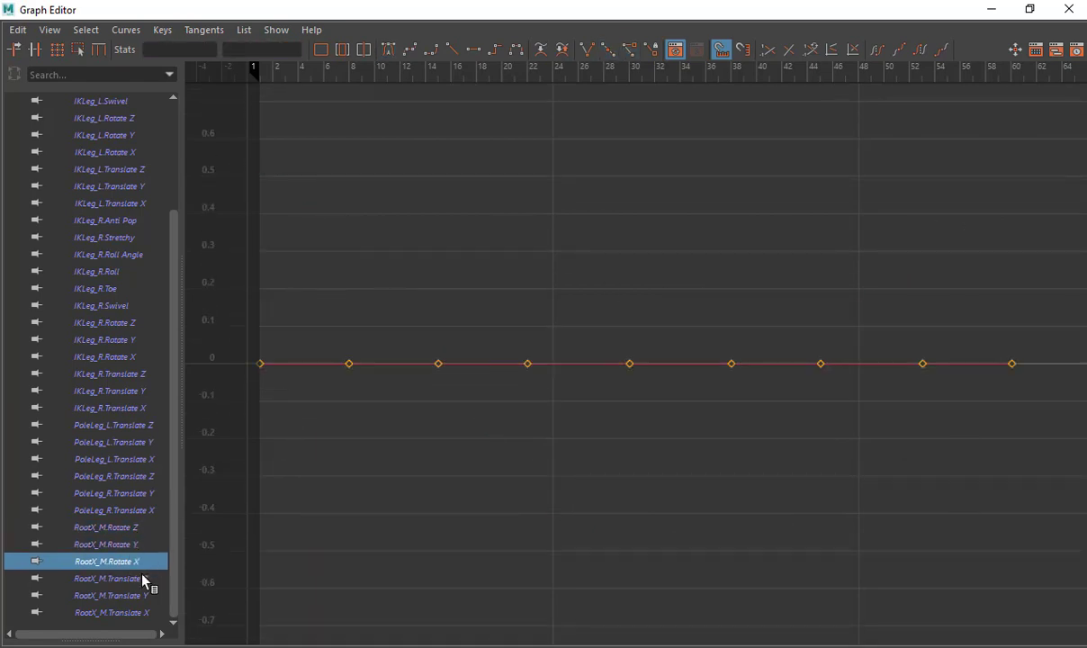
{"action": "left_click", "coordinate": [144, 578]}
{"action": "left_click", "coordinate": [139, 596]}
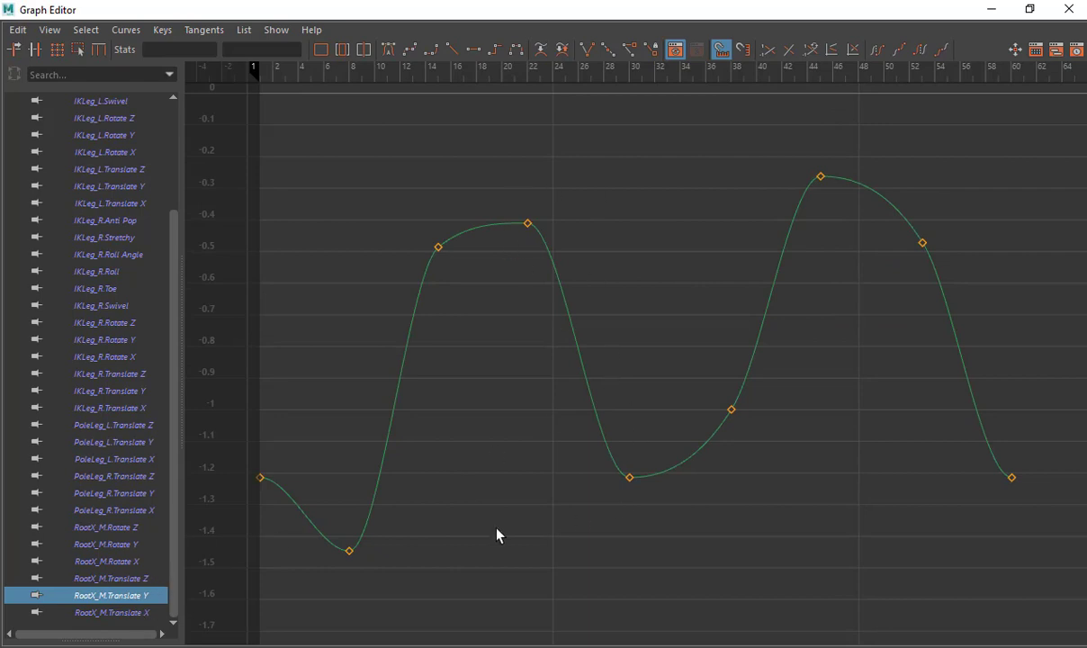
{"action": "left_click", "coordinate": [129, 613]}
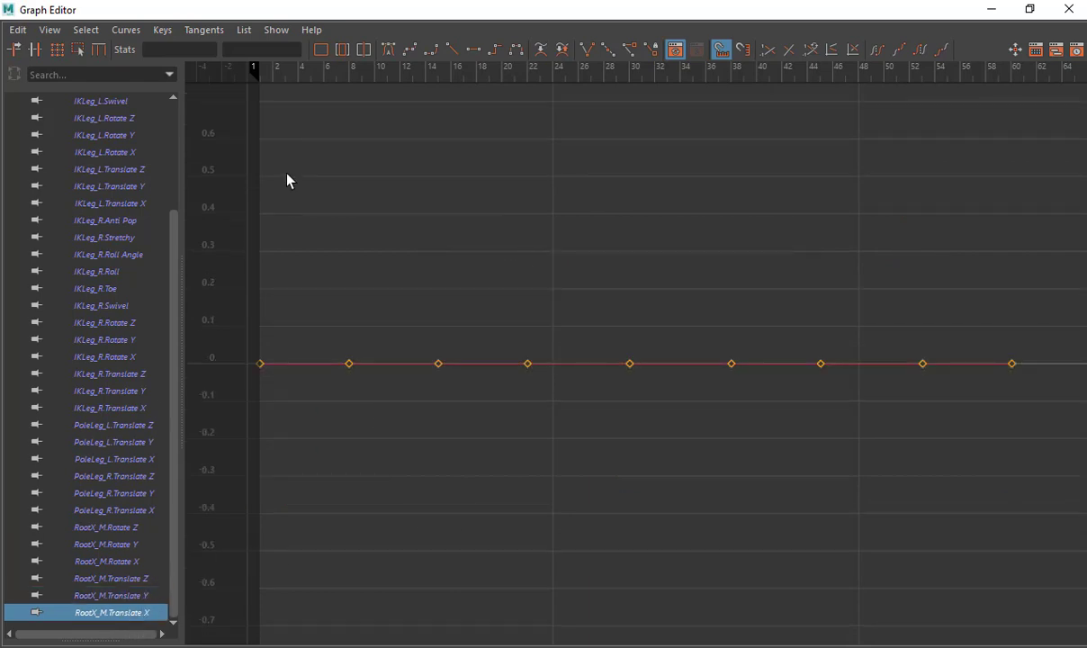
Close the Graph Editor, stop the running playback and play the walk again from frame 1
{"action": "double_click", "coordinate": [9, 16]}
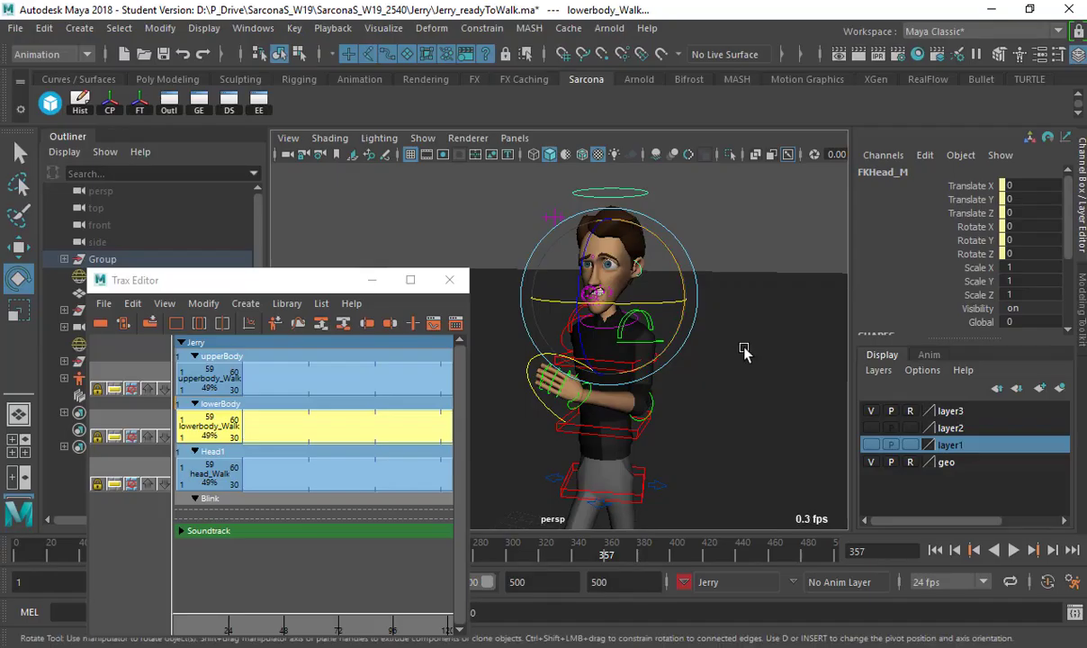
{"action": "key", "text": "Escape"}
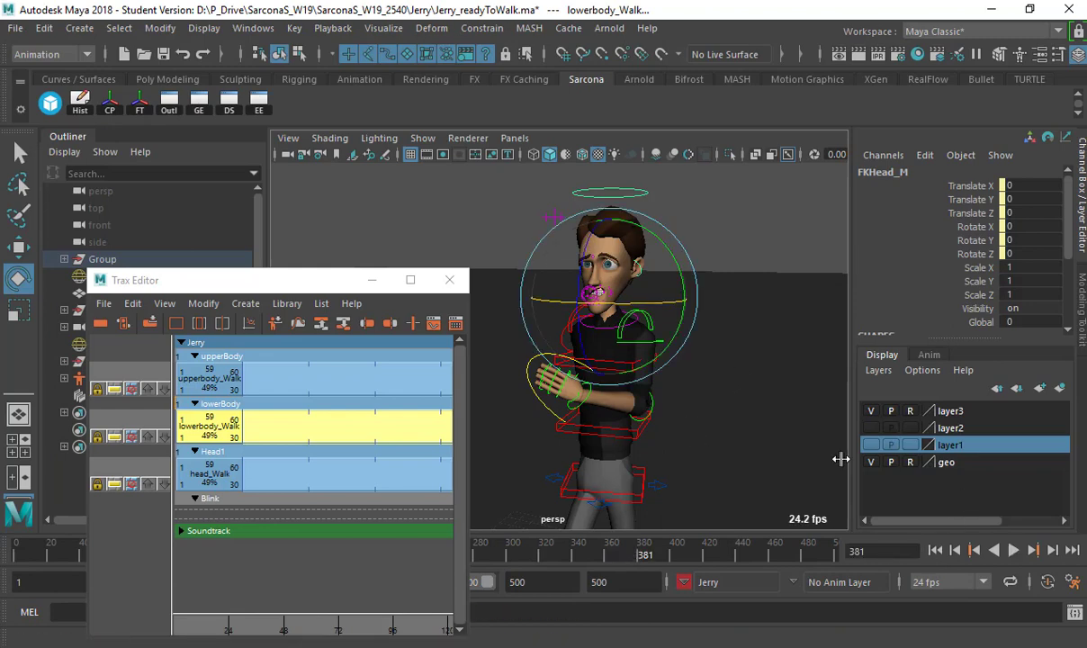
{"action": "left_click", "coordinate": [936, 555]}
{"action": "key", "text": "alt+v"}
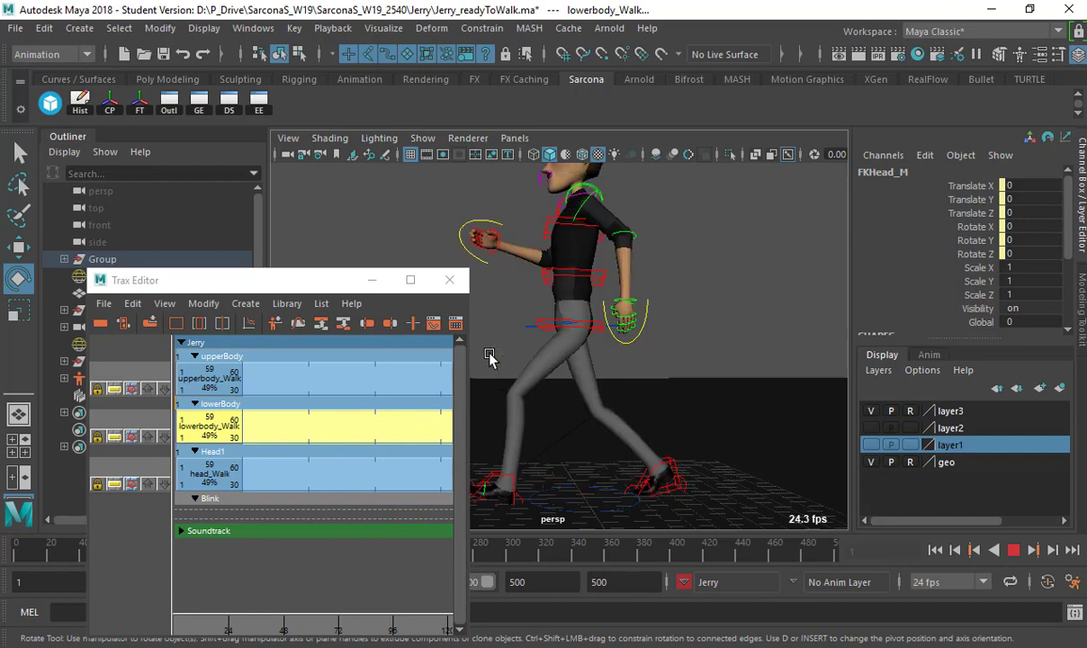
{"action": "left_click", "coordinate": [197, 377]}
{"action": "left_click", "coordinate": [197, 380]}
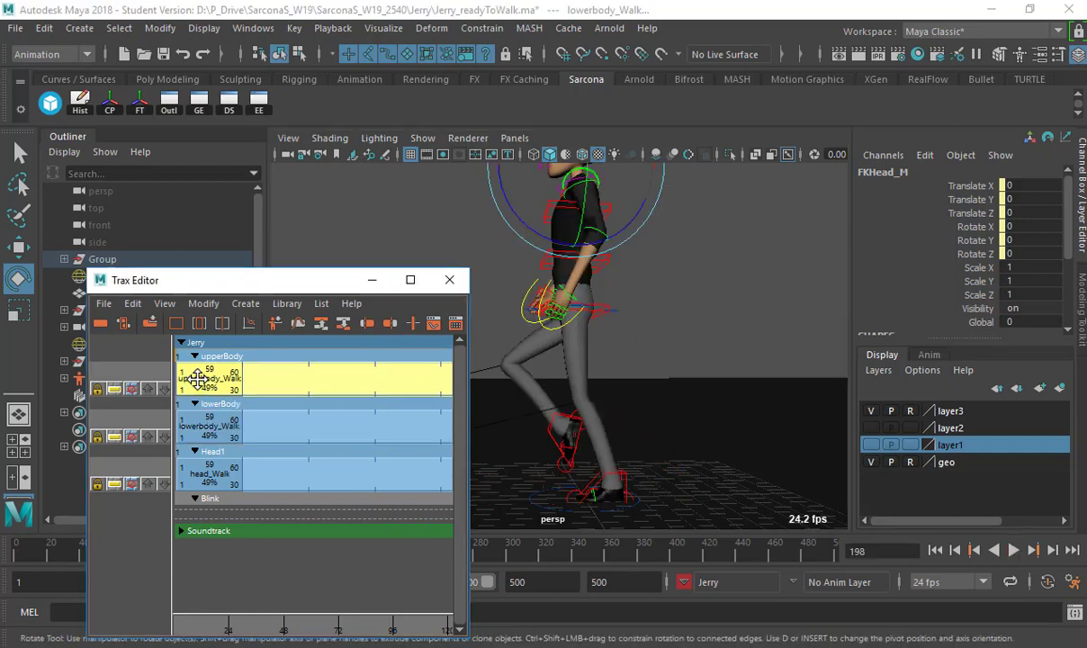
{"action": "left_click", "coordinate": [199, 430], "text": "shift"}
{"action": "left_click", "coordinate": [198, 463], "text": "shift"}
{"action": "left_click", "coordinate": [481, 302]}
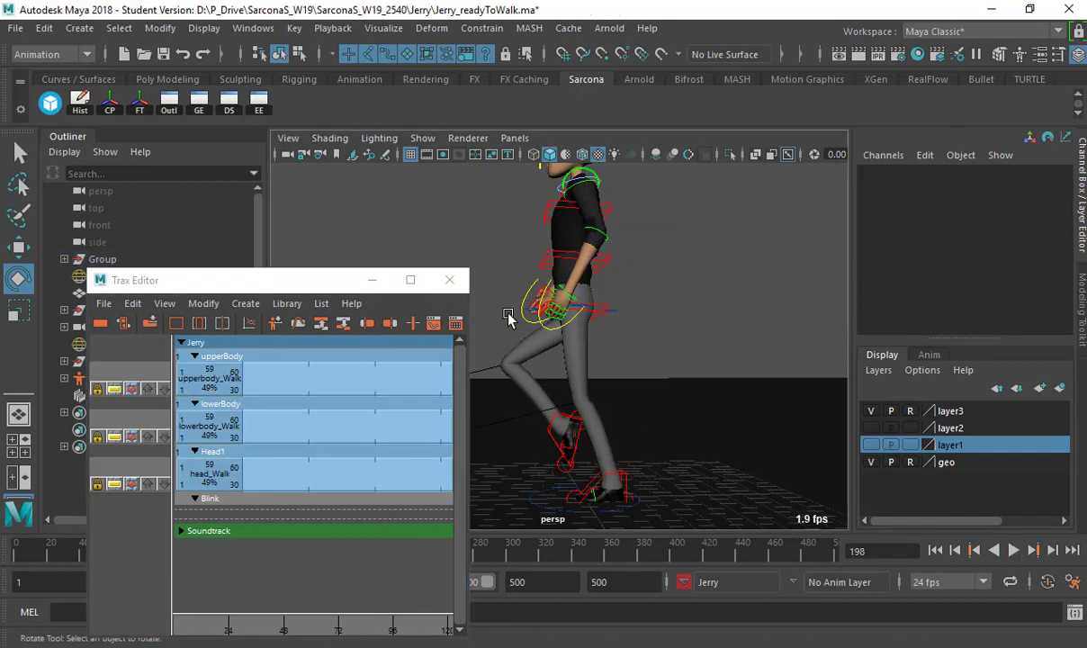
Select the upperbody_Walk, lowerbody_Walk and head_Walk clips together and set their Scale to 0.75
{"action": "left_click", "coordinate": [203, 369]}
{"action": "left_click", "coordinate": [199, 416], "text": "shift"}
{"action": "left_click", "coordinate": [210, 470], "text": "shift"}
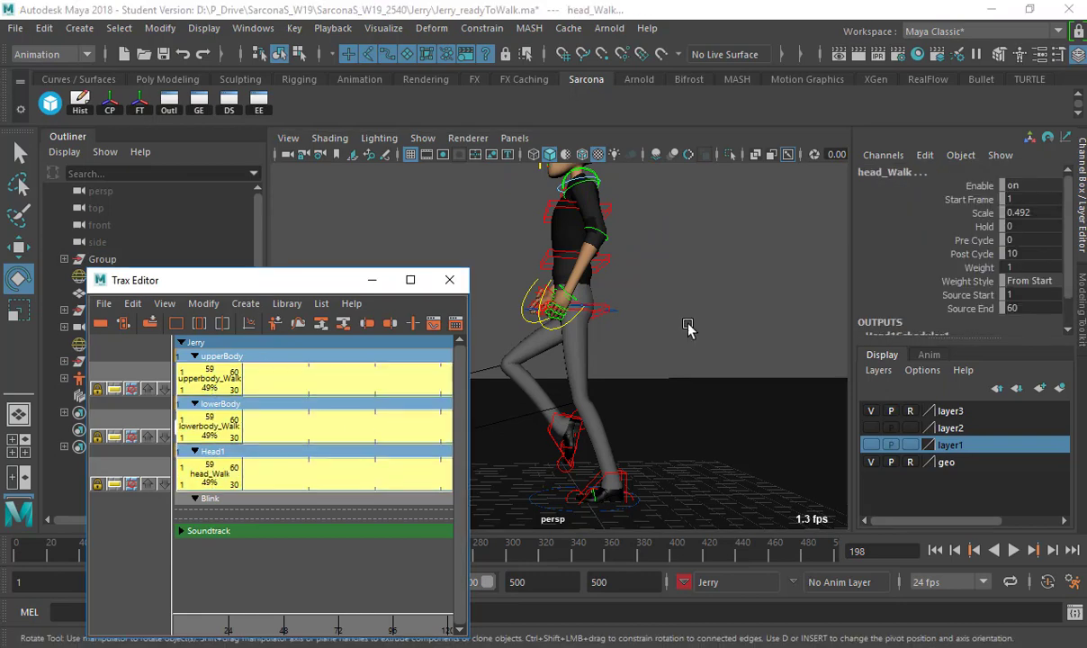
{"action": "double_click", "coordinate": [1026, 213]}
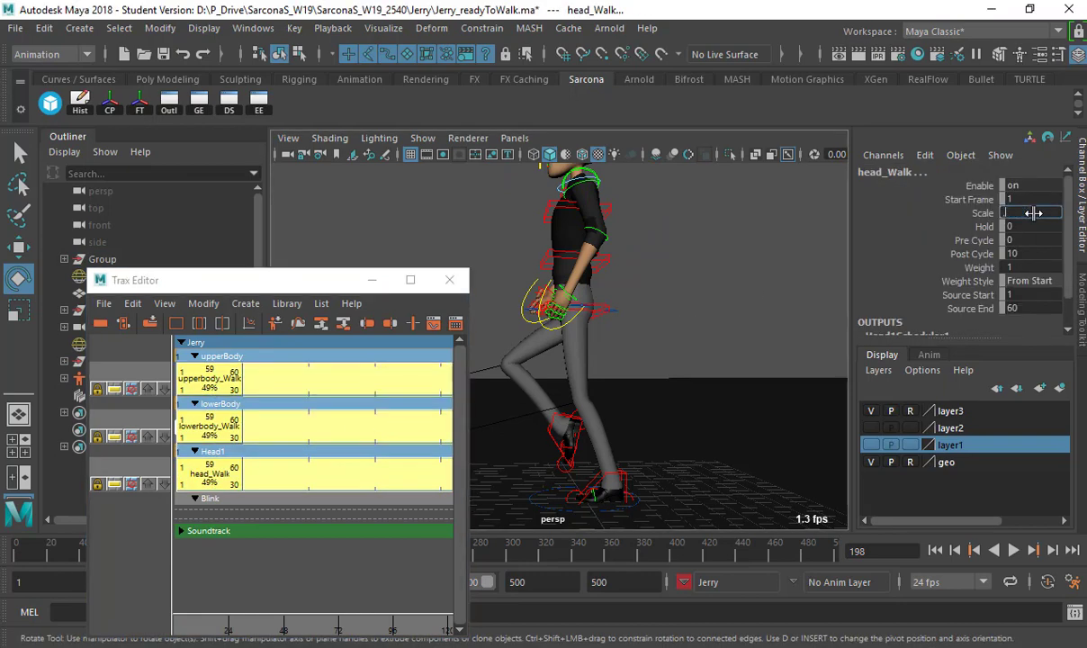
{"action": "key", "text": "Return"}
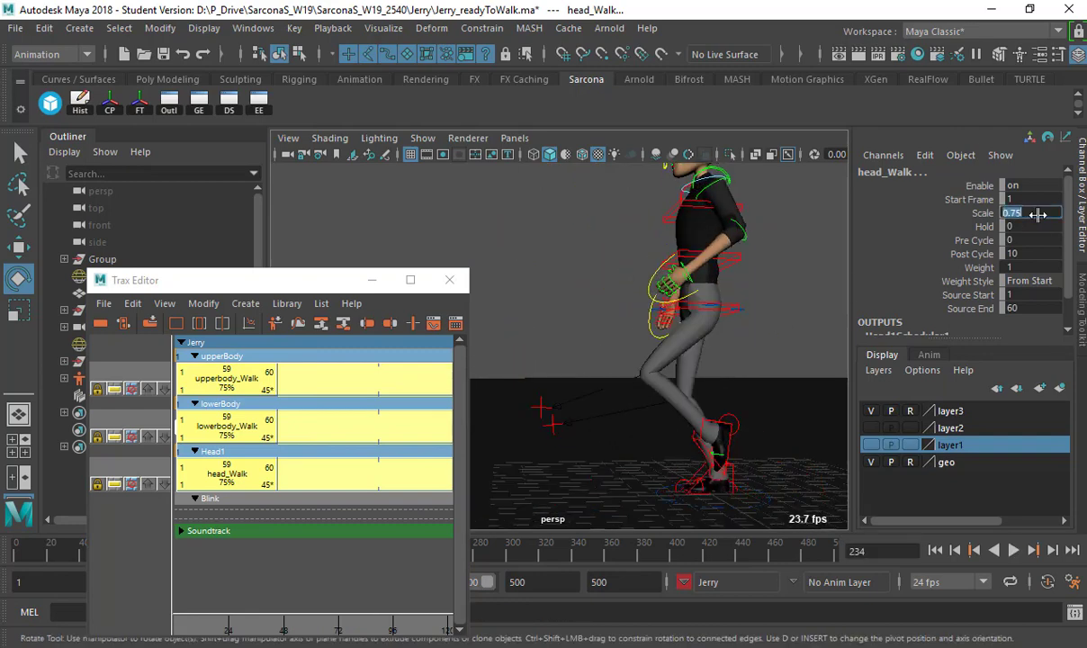
Set the Scale of the three selected walk clips to 0.65 and play back the result
{"action": "type", "text": ".65"}
{"action": "key", "text": "Return"}
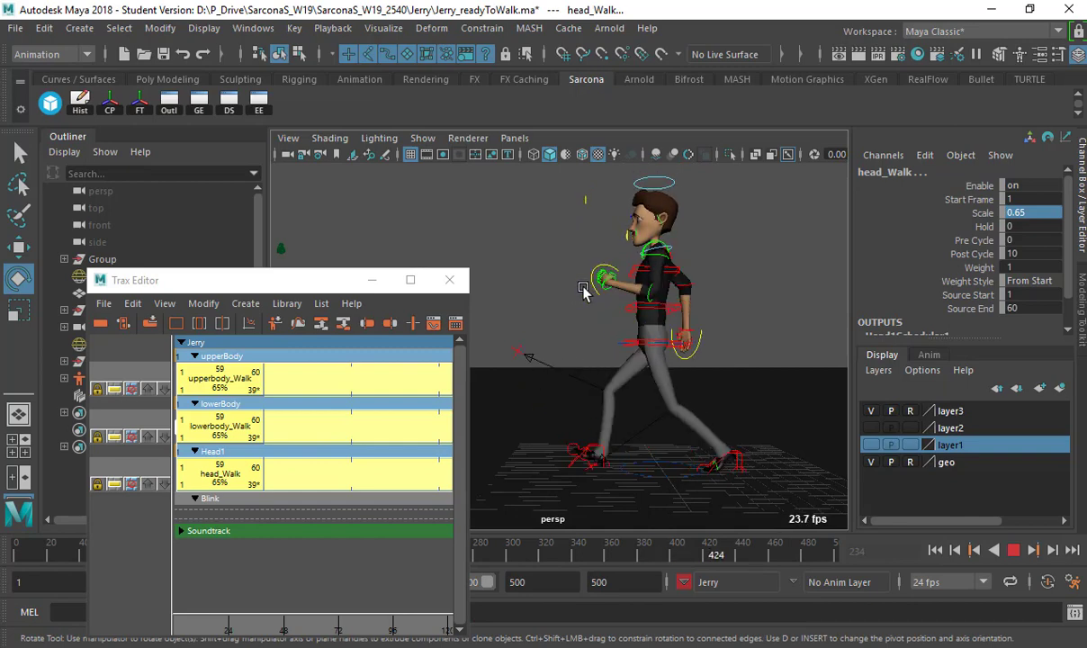
{"action": "key", "text": "Escape"}
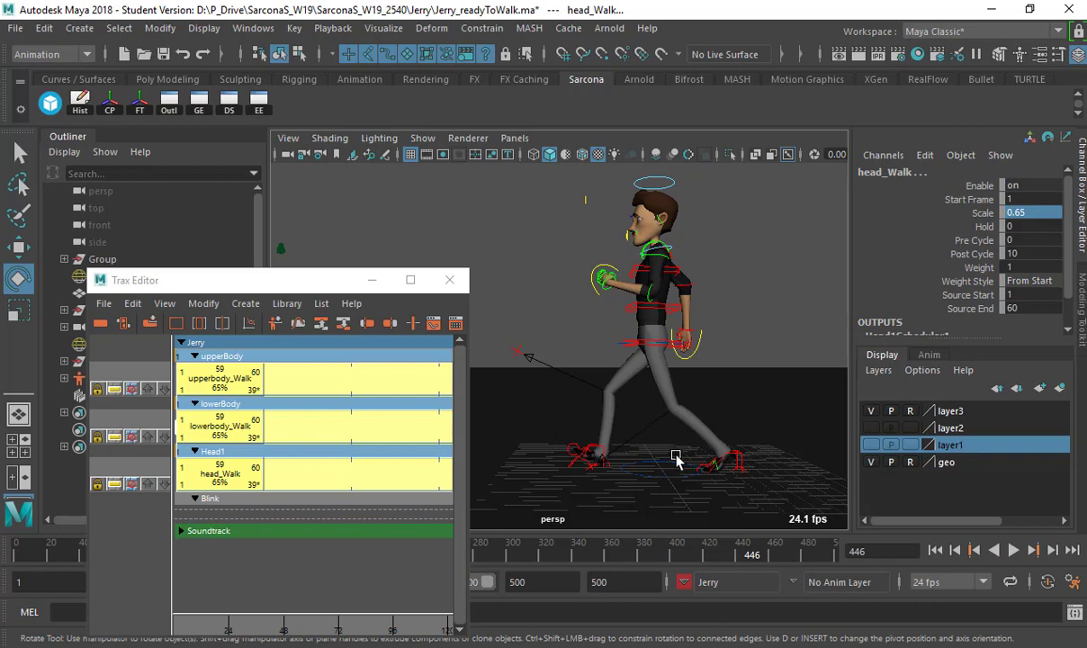
Try turning the IKLeg_L foot control to about 16.9 in Rotate Y, and play the animation briefly
{"action": "left_click", "coordinate": [743, 463]}
{"action": "key", "text": "f"}
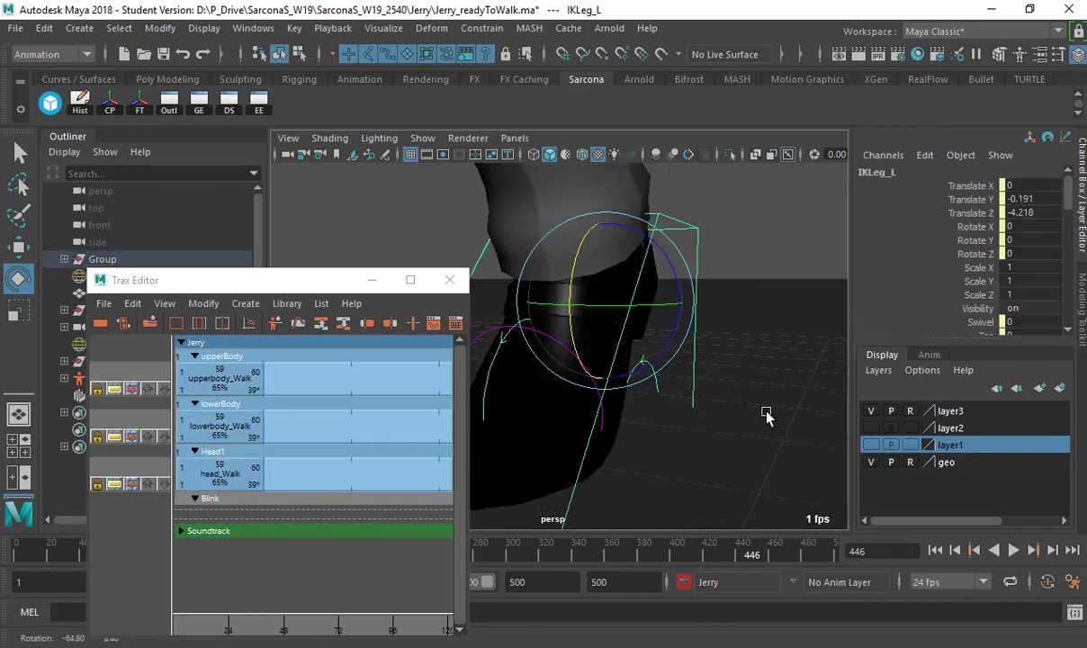
{"action": "left_click_drag", "start_coordinate": [629, 331], "coordinate": [623, 392]}
{"action": "middle_click_drag", "start_coordinate": [623, 392], "coordinate": [737, 480], "text": "alt"}
{"action": "right_click_drag", "start_coordinate": [737, 480], "coordinate": [652, 419], "text": "alt"}
{"action": "left_click_drag", "start_coordinate": [652, 419], "coordinate": [655, 416], "text": "alt"}
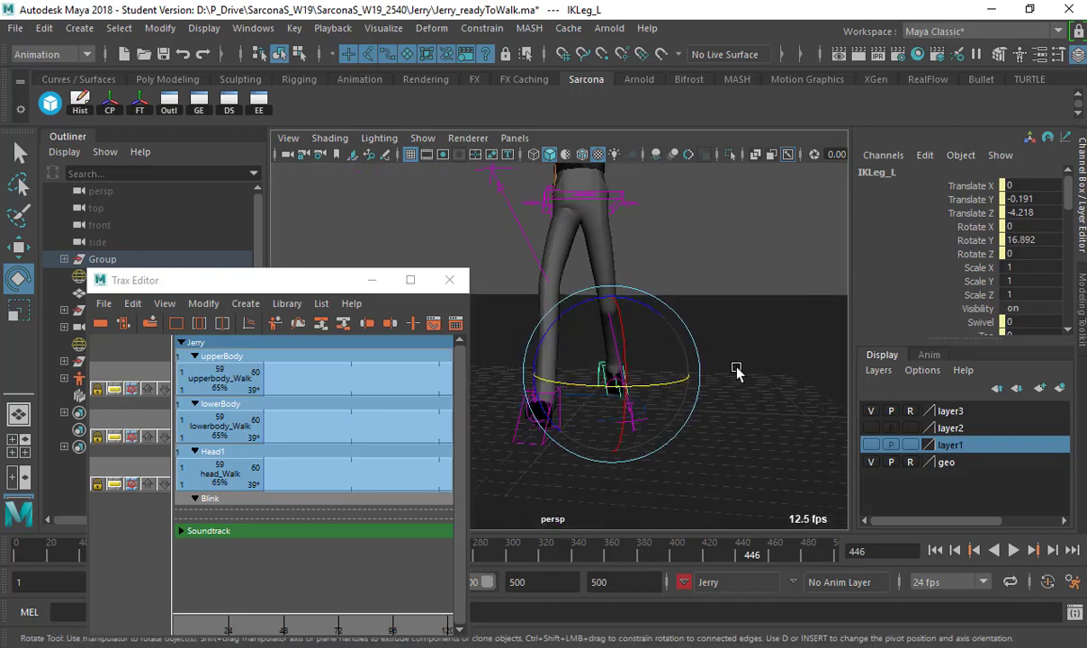
{"action": "key", "text": "alt+v"}
{"action": "key", "text": "Escape"}
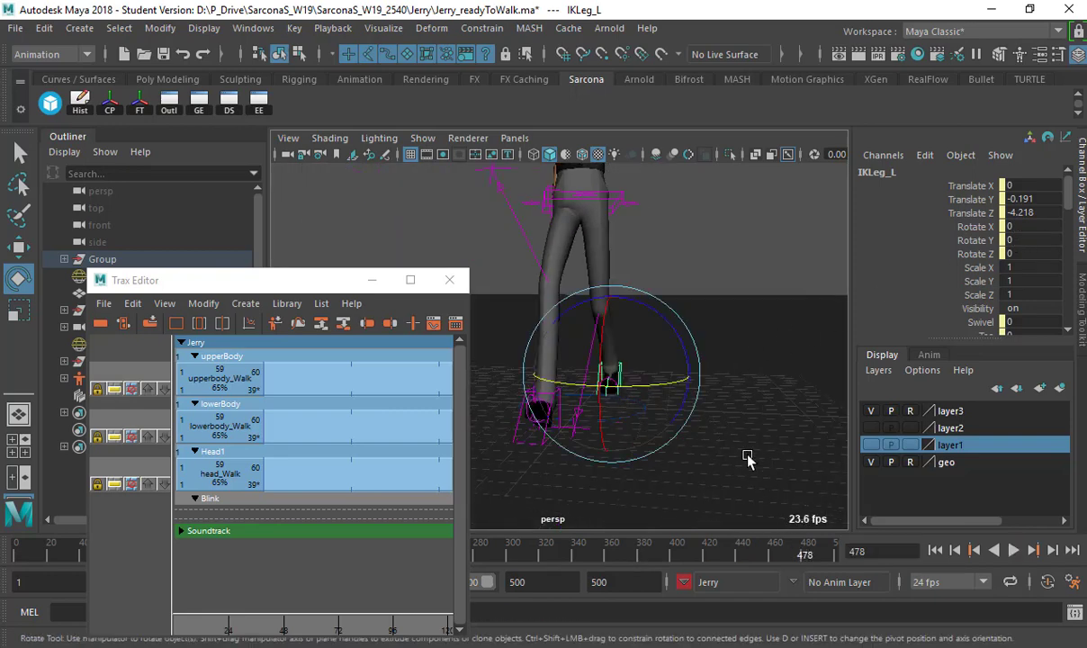
Return to frame 1 and show only the lowerbody_Walk clip's IKLeg_L and IKLeg_R Rotate Y curves in the Graph Editor
{"action": "left_click", "coordinate": [935, 550]}
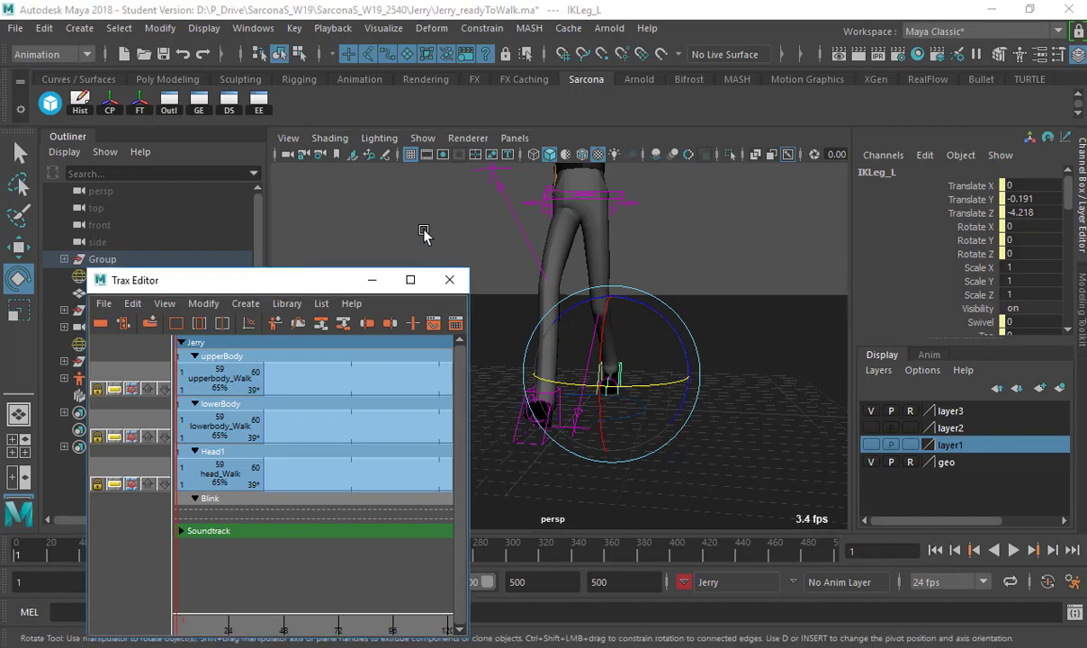
{"action": "left_click", "coordinate": [214, 427]}
{"action": "left_click", "coordinate": [213, 428]}
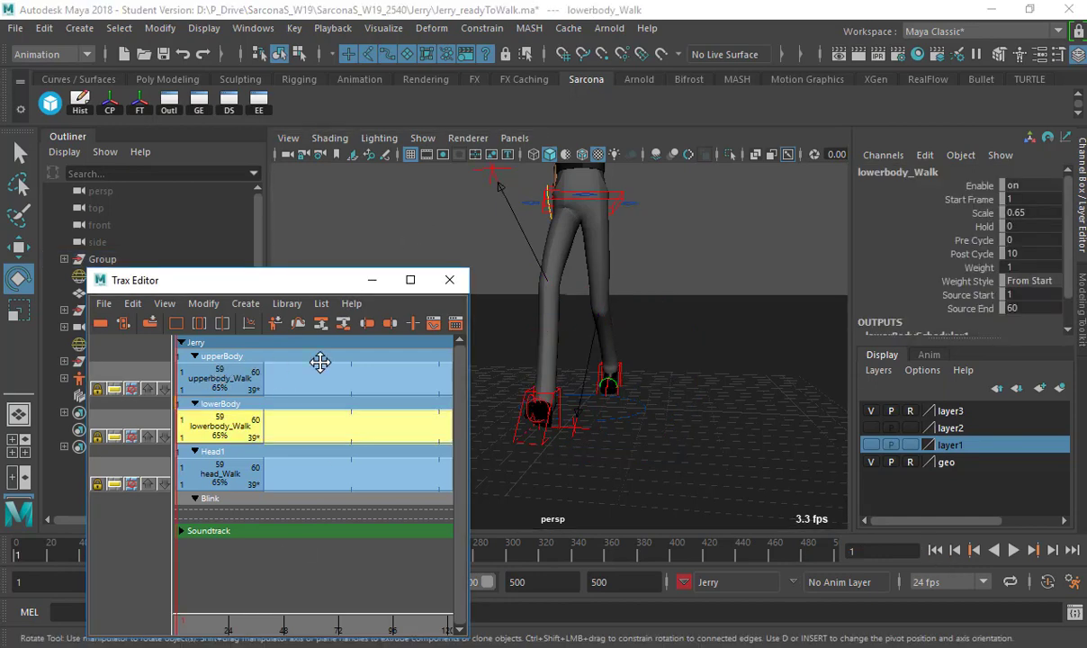
{"action": "left_click", "coordinate": [197, 99]}
{"action": "left_click_drag", "start_coordinate": [178, 268], "coordinate": [205, 267]}
{"action": "left_click", "coordinate": [139, 460]}
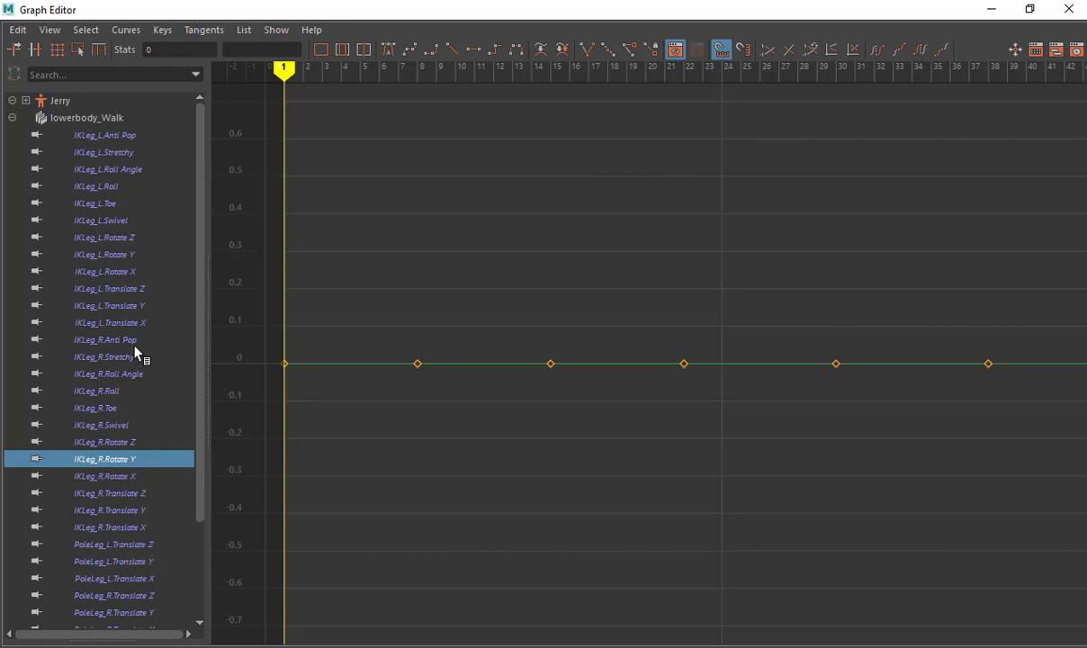
{"action": "left_click", "coordinate": [135, 259], "text": "ctrl"}
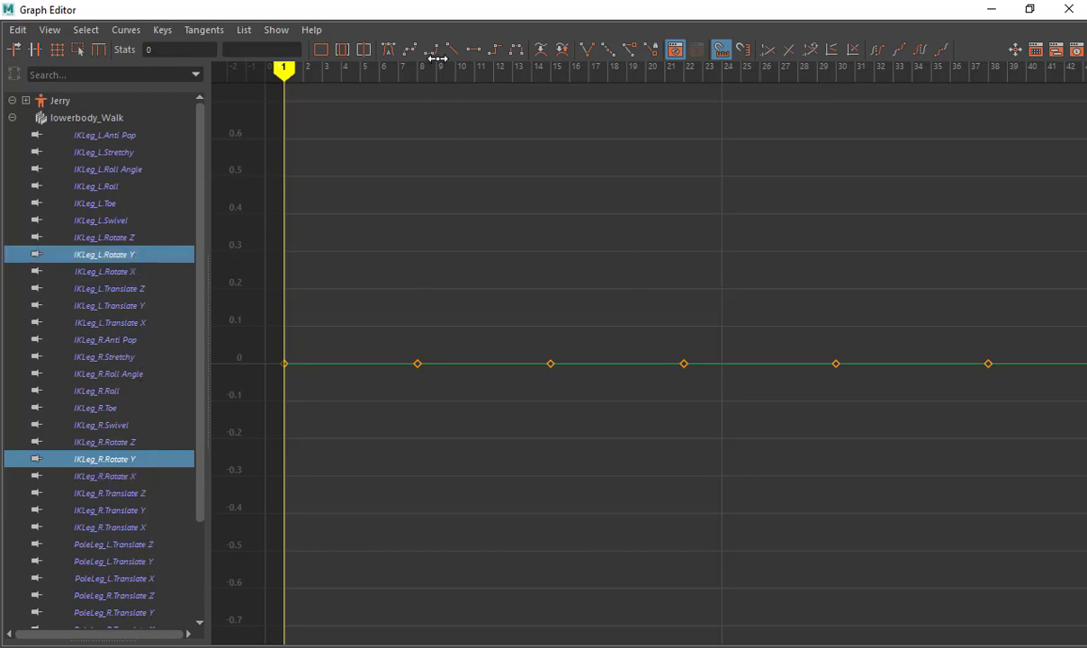
Shrink the Graph Editor to a smaller window and frame the character's feet in the uncovered part of the viewport
{"action": "double_click", "coordinate": [477, 13]}
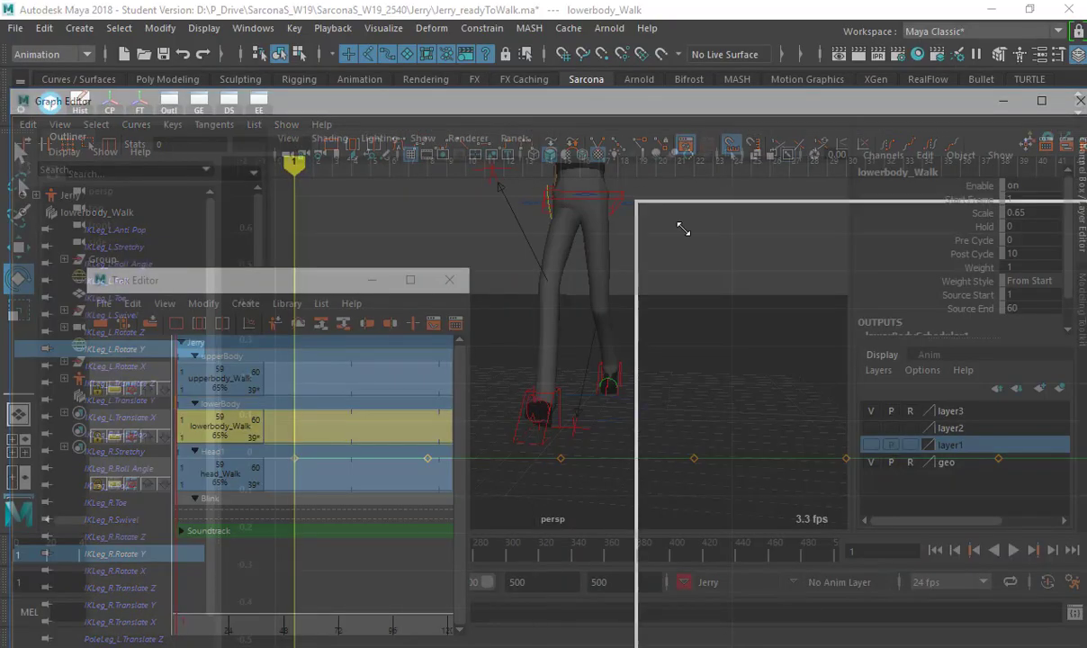
{"action": "left_click_drag", "start_coordinate": [618, 240], "coordinate": [482, 346]}
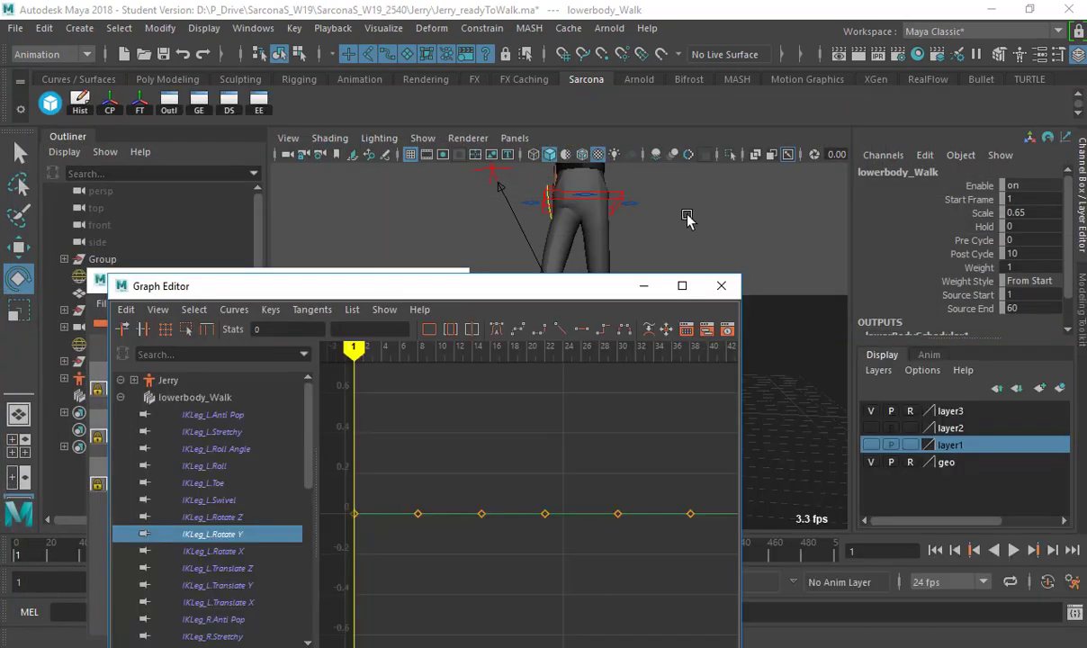
{"action": "middle_click_drag", "start_coordinate": [581, 220], "coordinate": [590, 189], "text": "alt"}
{"action": "right_click_drag", "start_coordinate": [586, 187], "coordinate": [617, 191], "text": "alt"}
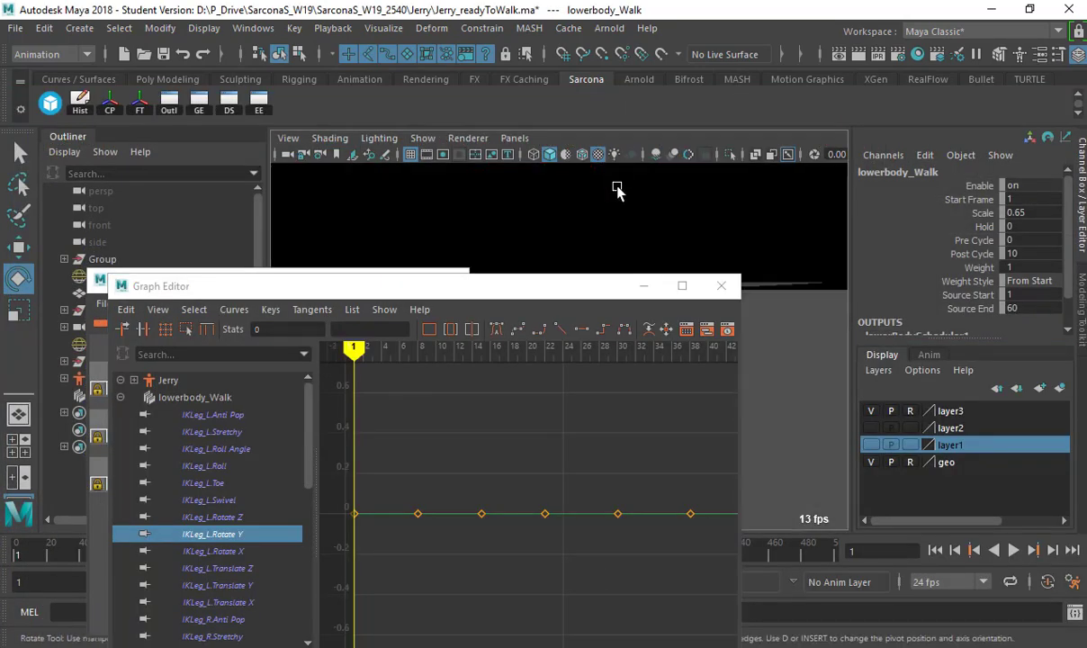
{"action": "middle_click_drag", "start_coordinate": [604, 227], "coordinate": [626, 257], "text": "alt"}
{"action": "left_click_drag", "start_coordinate": [626, 257], "coordinate": [614, 223], "text": "alt"}
{"action": "middle_click_drag", "start_coordinate": [613, 223], "coordinate": [601, 191], "text": "alt"}
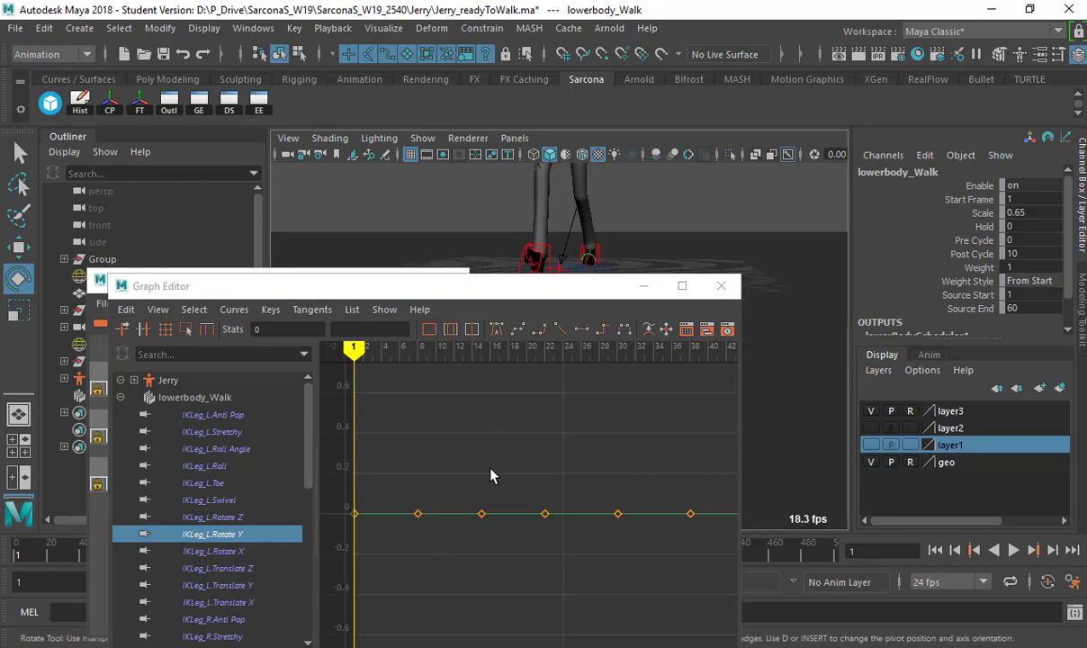
Raise all keys of the lowerbody_Walk clip's IKLeg_L Rotate Y curve to a value of about 11
{"action": "left_click_drag", "start_coordinate": [477, 486], "coordinate": [448, 581]}
{"action": "key", "text": "w"}
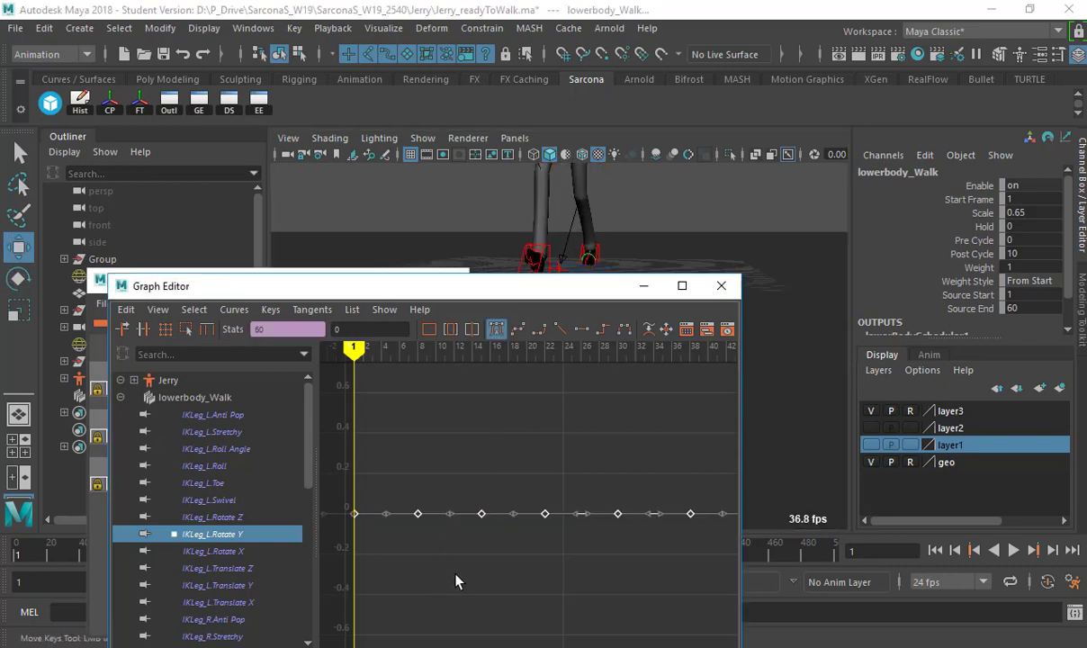
{"action": "middle_click_drag", "start_coordinate": [437, 582], "coordinate": [439, 554], "text": "shift"}
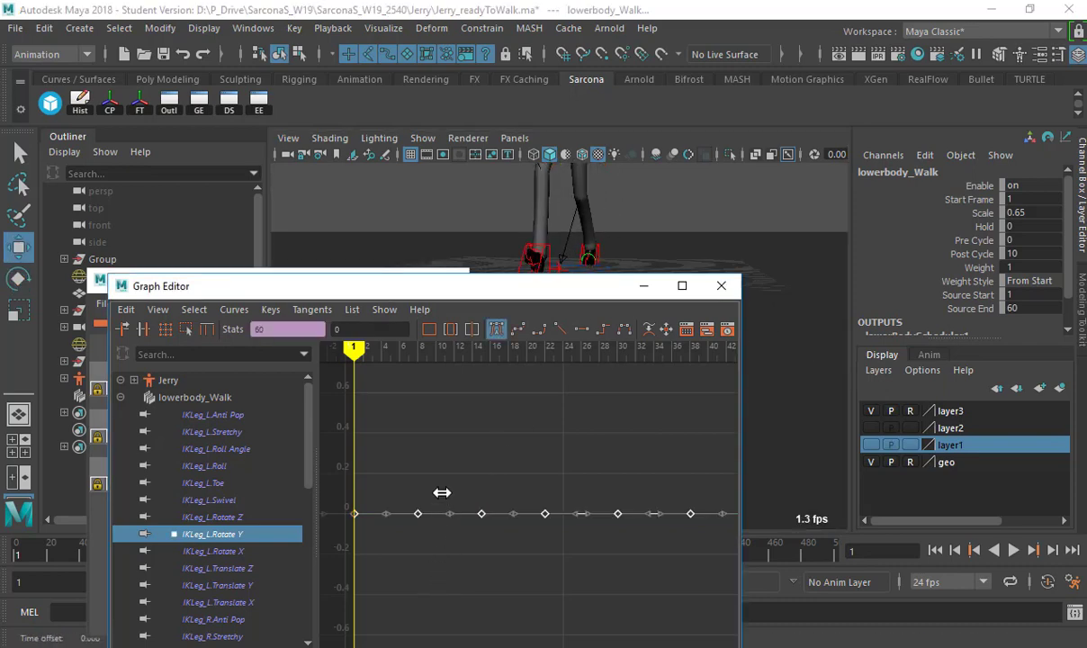
{"action": "middle_click_drag", "start_coordinate": [447, 498], "coordinate": [462, 455], "text": "shift"}
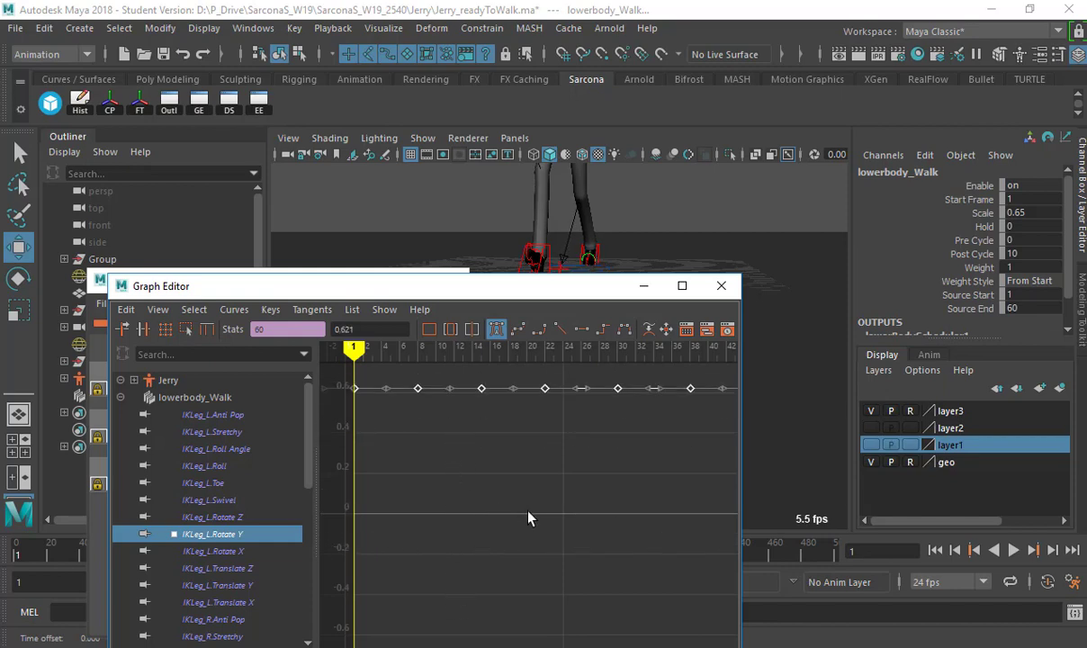
{"action": "scroll", "coordinate": [529, 512], "scroll_direction": "down", "scroll_amount": 10}
{"action": "scroll", "coordinate": [517, 517], "scroll_direction": "down", "scroll_amount": 10}
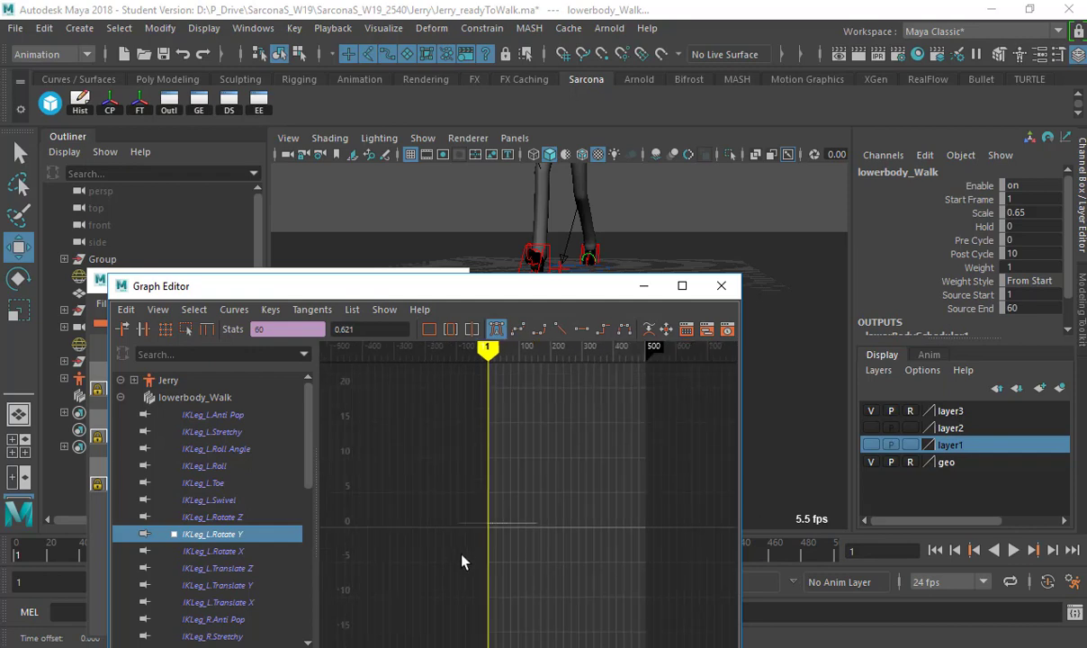
{"action": "middle_click_drag", "start_coordinate": [493, 438], "coordinate": [493, 423], "text": "shift"}
{"action": "middle_click_drag", "start_coordinate": [498, 611], "coordinate": [508, 457], "text": "shift"}
{"action": "key", "text": "ctrl+z"}
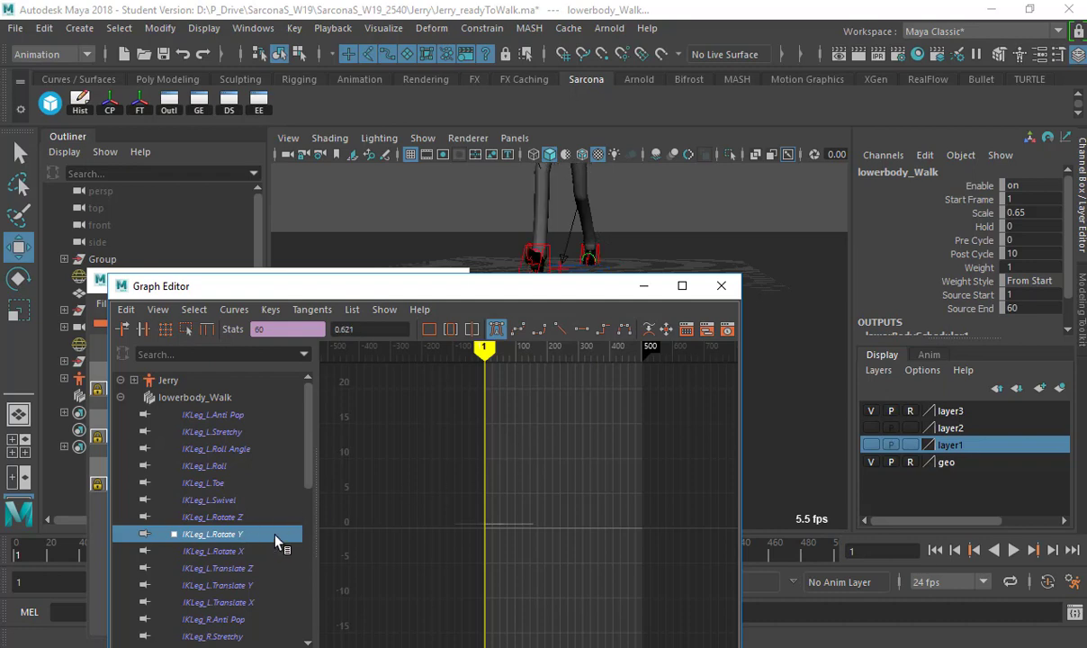
{"action": "middle_click_drag", "start_coordinate": [488, 557], "coordinate": [488, 502], "text": "shift"}
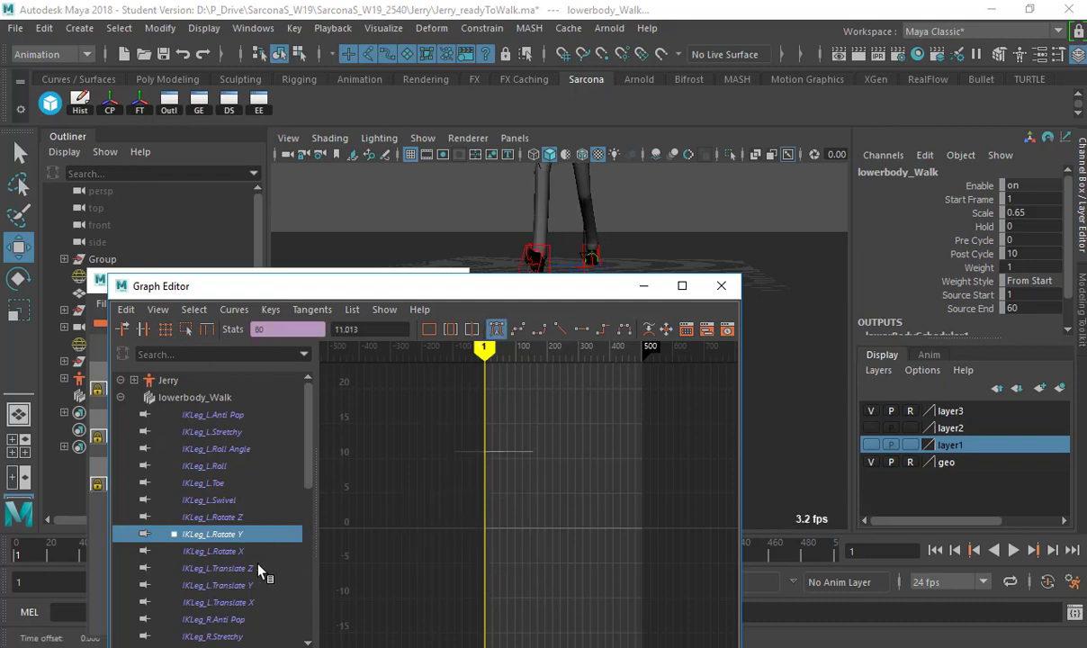
Lower all keys of the IKLeg_R Rotate Y curve to a value of about -6.5
{"action": "scroll", "coordinate": [259, 570], "scroll_direction": "down", "scroll_amount": 3}
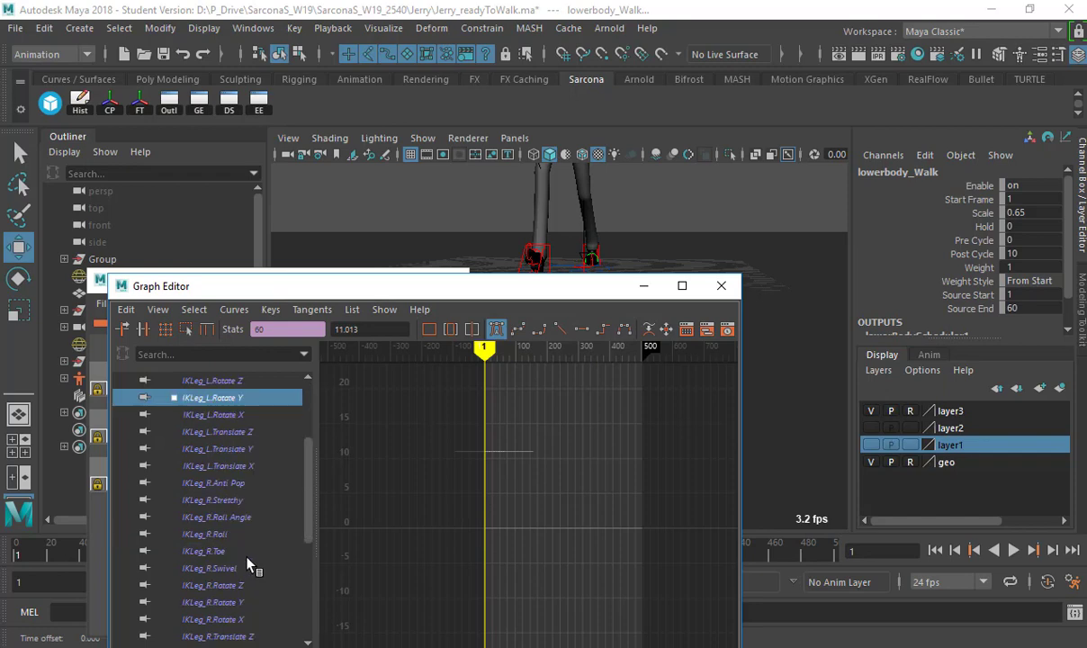
{"action": "left_click", "coordinate": [236, 603]}
{"action": "right_click_drag", "start_coordinate": [636, 541], "coordinate": [428, 535], "text": "alt"}
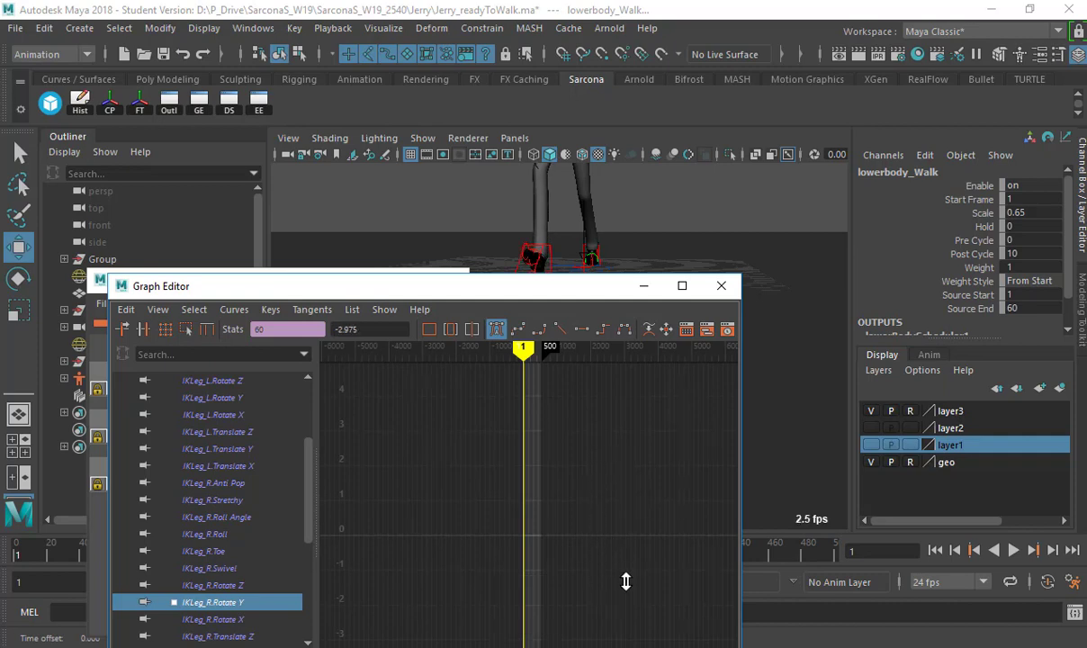
{"action": "right_click_drag", "start_coordinate": [626, 581], "coordinate": [567, 499], "text": "alt"}
Frame the feet in the front view and lower the whole IKLeg_R Rotate Y curve to about -17.2
{"action": "left_click_drag", "start_coordinate": [679, 216], "coordinate": [693, 264], "text": "alt"}
{"action": "key", "text": "space"}
{"action": "middle_click_drag", "start_coordinate": [635, 244], "coordinate": [708, 199], "text": "alt"}
{"action": "right_click_drag", "start_coordinate": [708, 200], "coordinate": [587, 199], "text": "alt"}
{"action": "mouse_move", "coordinate": [587, 199]}
{"action": "middle_mouse_down", "text": "alt"}
{"action": "mouse_move", "coordinate": [577, 54]}
{"action": "mouse_move", "coordinate": [573, 94]}
{"action": "middle_mouse_up", "text": "alt"}
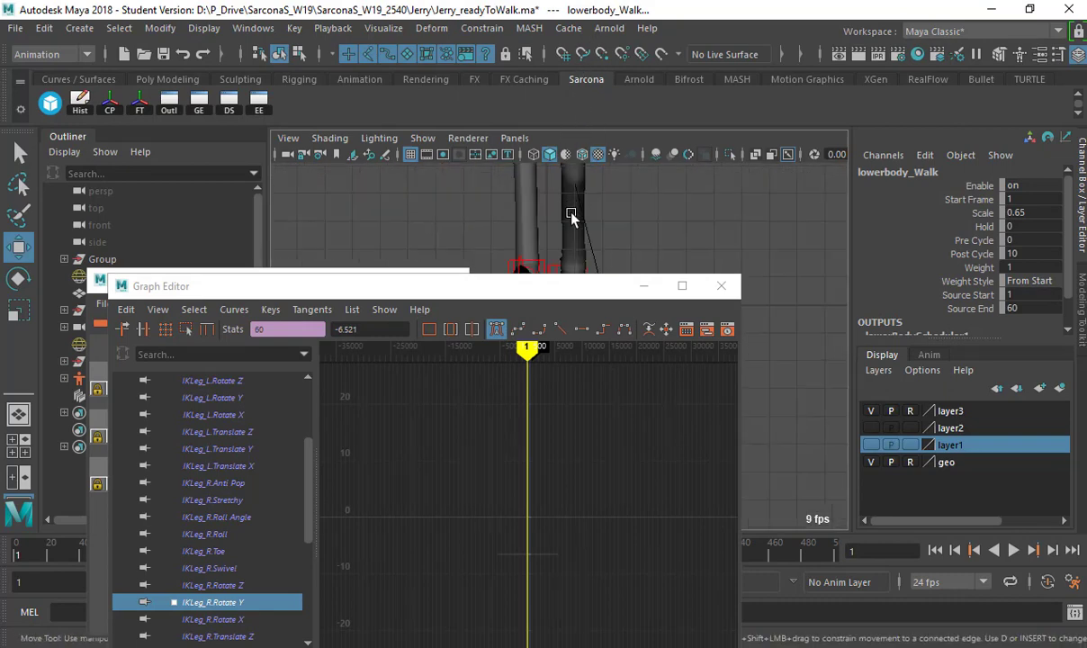
{"action": "middle_click_drag", "start_coordinate": [569, 232], "coordinate": [573, 177], "text": "alt"}
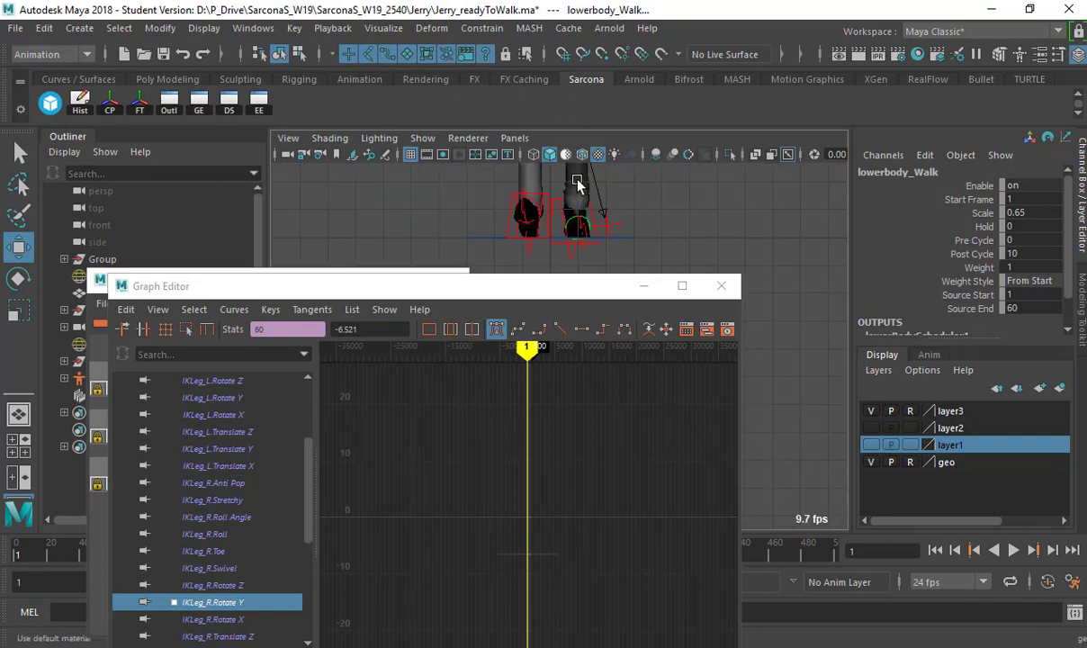
{"action": "left_click", "coordinate": [479, 632]}
{"action": "left_click_drag", "start_coordinate": [549, 532], "coordinate": [511, 570]}
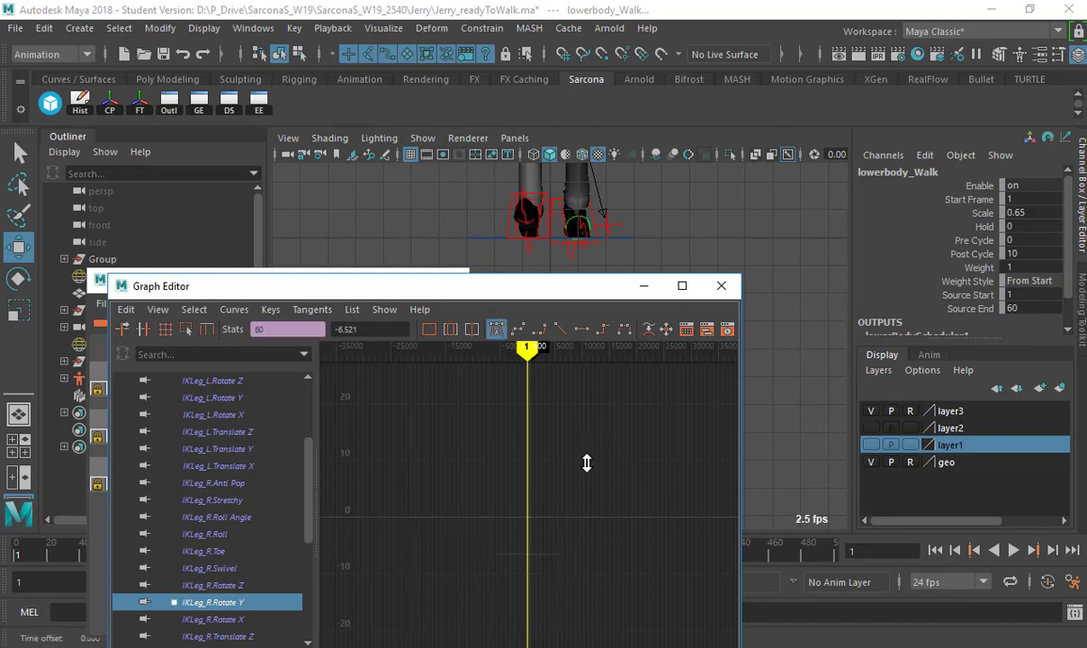
{"action": "middle_click_drag", "start_coordinate": [585, 520], "coordinate": [587, 514]}
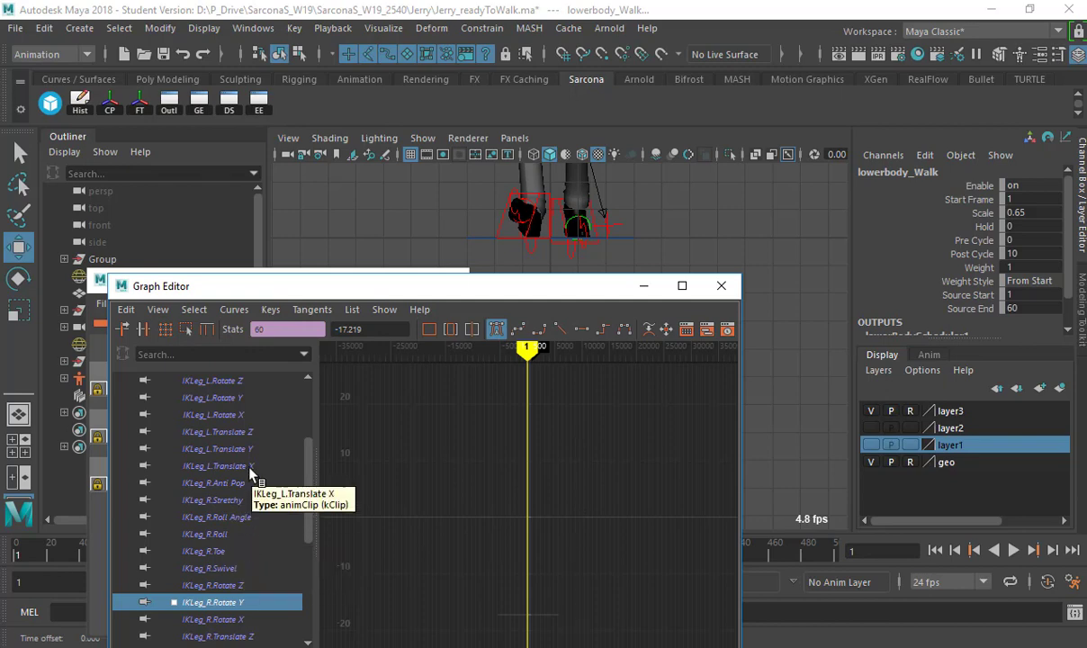
Raise all keys of the IKLeg_L Translate X curve to about 0.41 to move that foot outward
{"action": "left_click", "coordinate": [216, 466]}
{"action": "left_click_drag", "start_coordinate": [462, 470], "coordinate": [612, 590]}
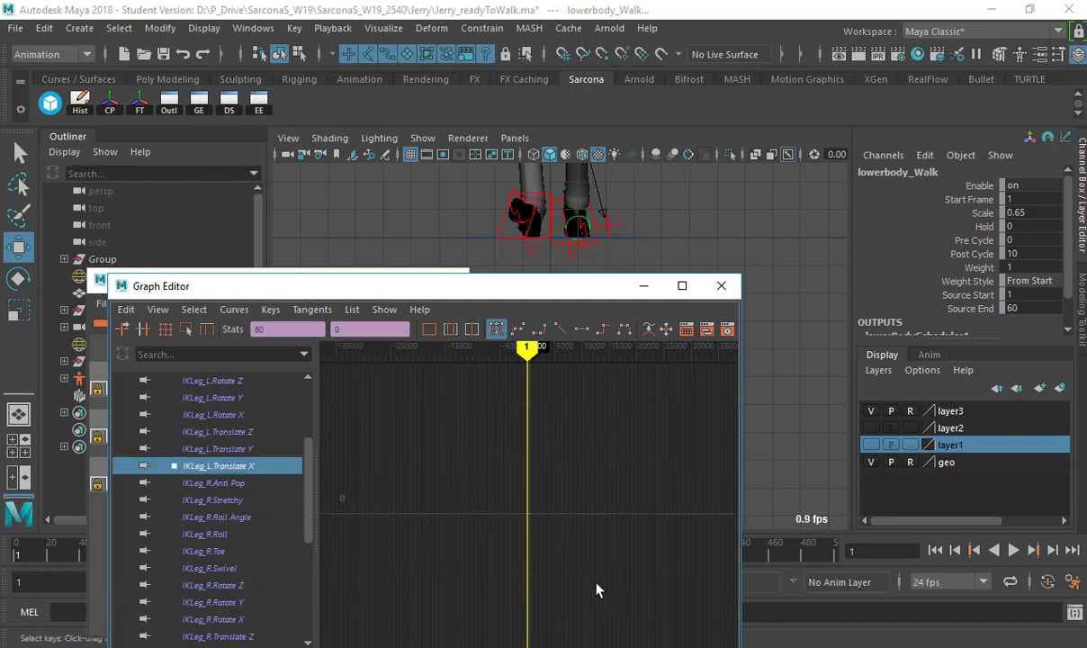
{"action": "key", "text": "f"}
{"action": "right_click_drag", "start_coordinate": [642, 568], "coordinate": [532, 540], "text": "alt"}
{"action": "right_click_drag", "start_coordinate": [564, 470], "coordinate": [565, 603], "text": "alt+shift"}
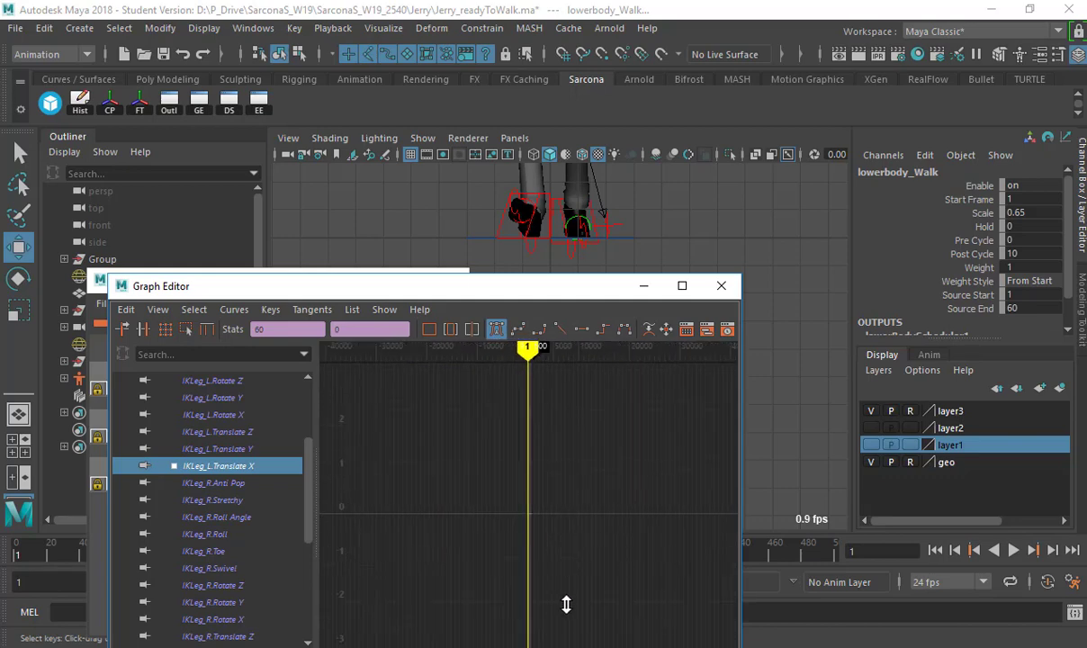
{"action": "right_click_drag", "start_coordinate": [532, 561], "coordinate": [589, 564], "text": "alt+shift"}
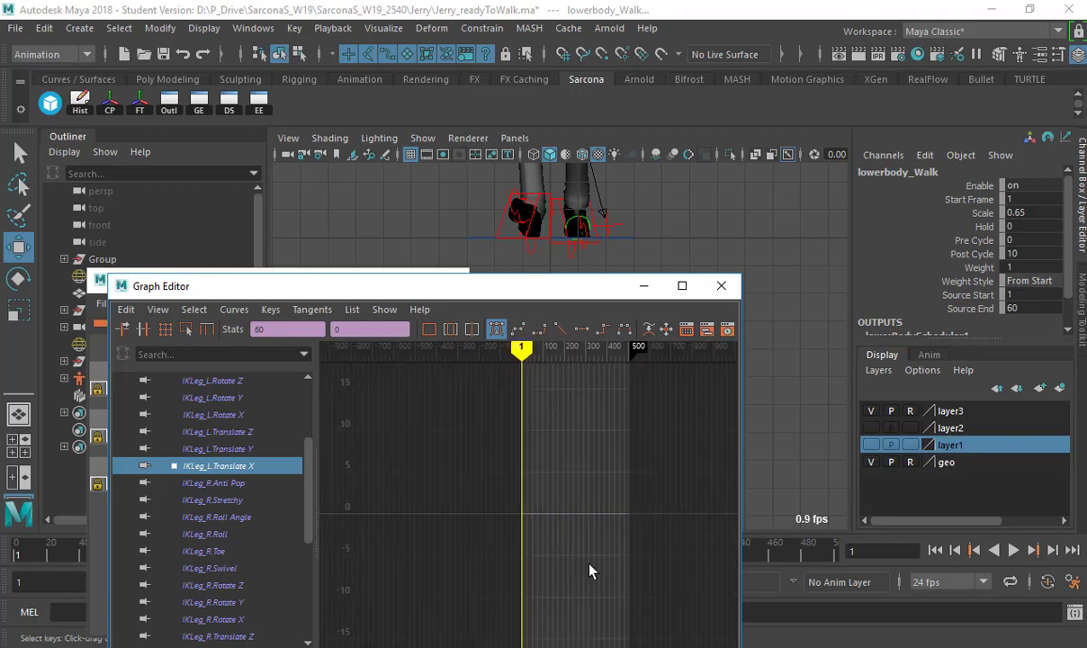
{"action": "middle_click_drag", "start_coordinate": [588, 564], "coordinate": [578, 528], "text": "shift"}
{"action": "key", "text": "ctrl+z"}
Look at the IKLeg_L Rotate X curve and reselect all keys of the IKLeg_L Translate X curve
{"action": "scroll", "coordinate": [246, 484], "scroll_direction": "down", "scroll_amount": 3}
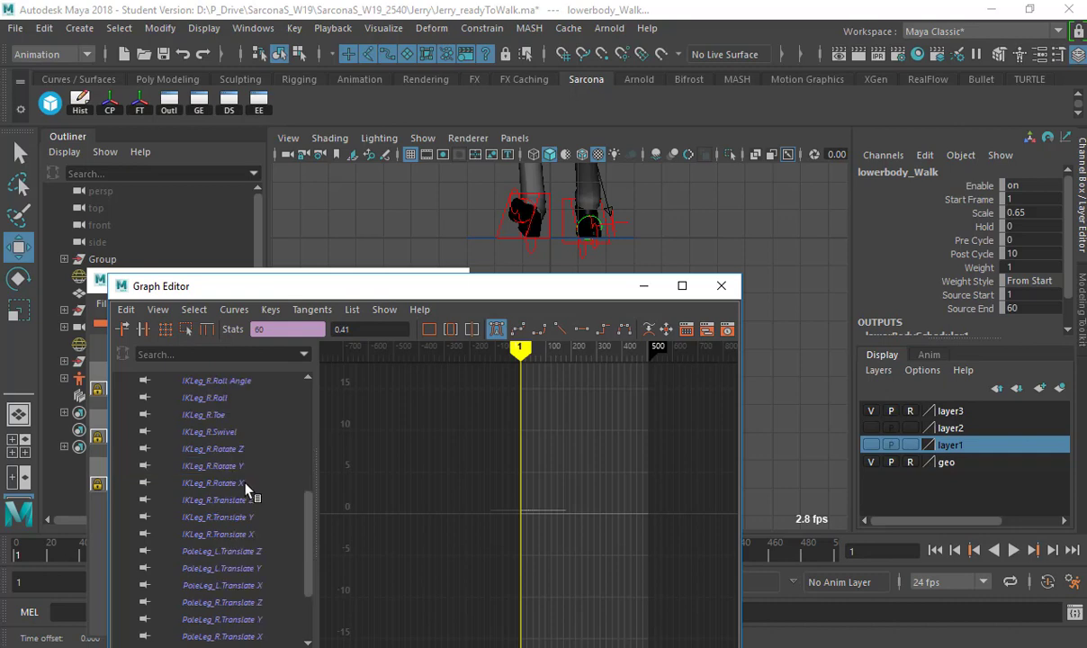
{"action": "scroll", "coordinate": [248, 567], "scroll_direction": "up", "scroll_amount": 5}
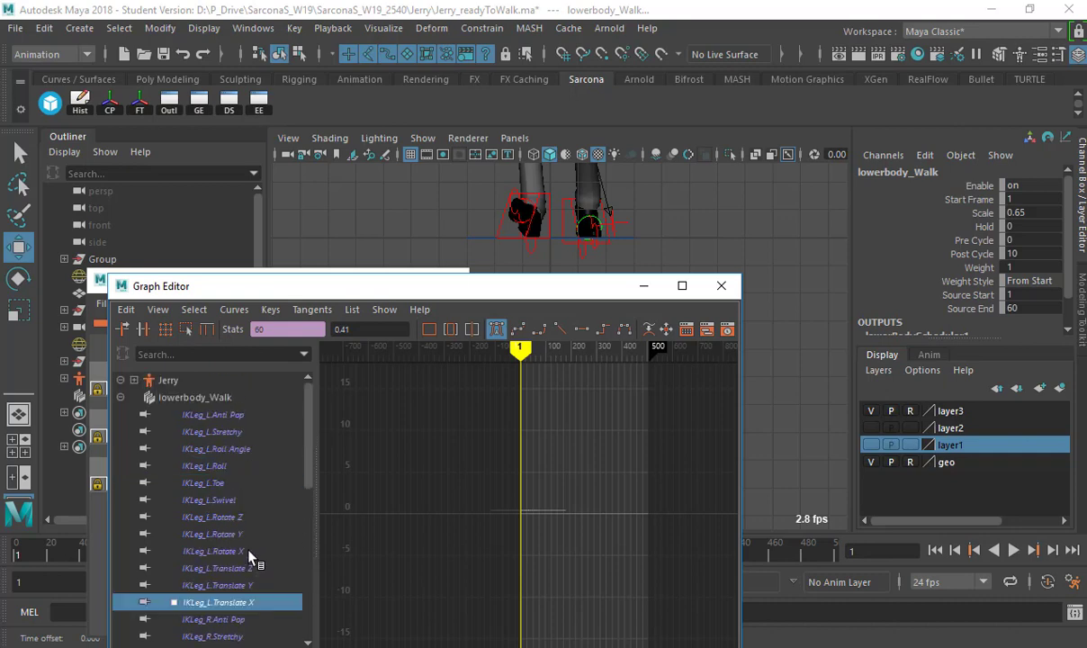
{"action": "left_click", "coordinate": [249, 550]}
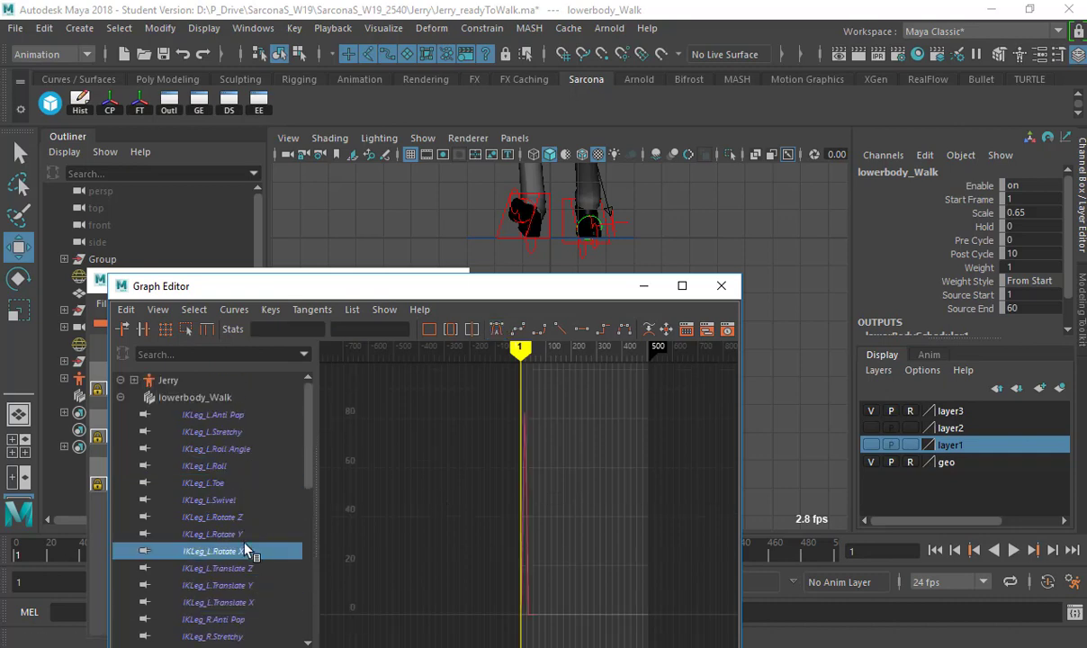
{"action": "left_click", "coordinate": [282, 601]}
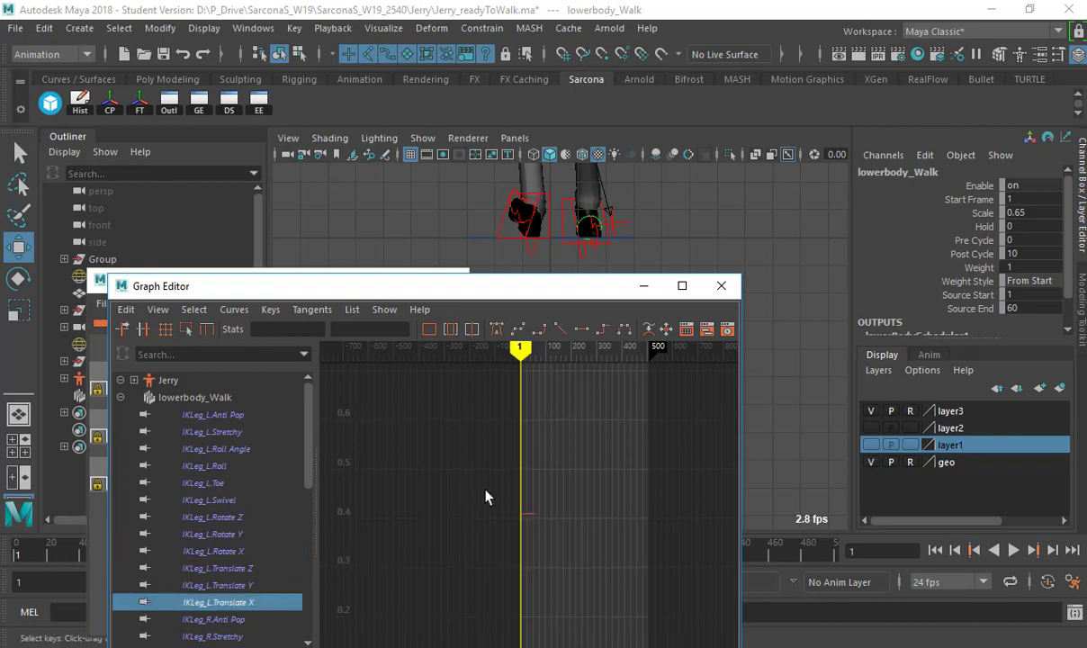
{"action": "left_click_drag", "start_coordinate": [485, 497], "coordinate": [511, 549]}
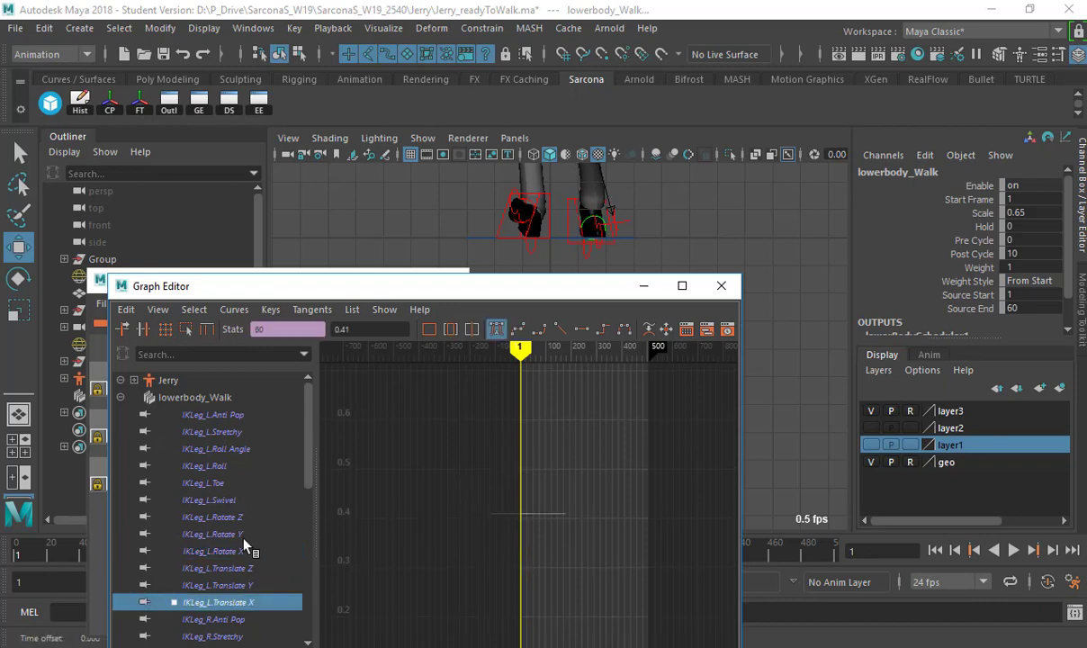
Lower all keys of the IKLeg_R Translate X curve to about -1.06 to move that foot outward
{"action": "scroll", "coordinate": [247, 549], "scroll_direction": "down", "scroll_amount": 5}
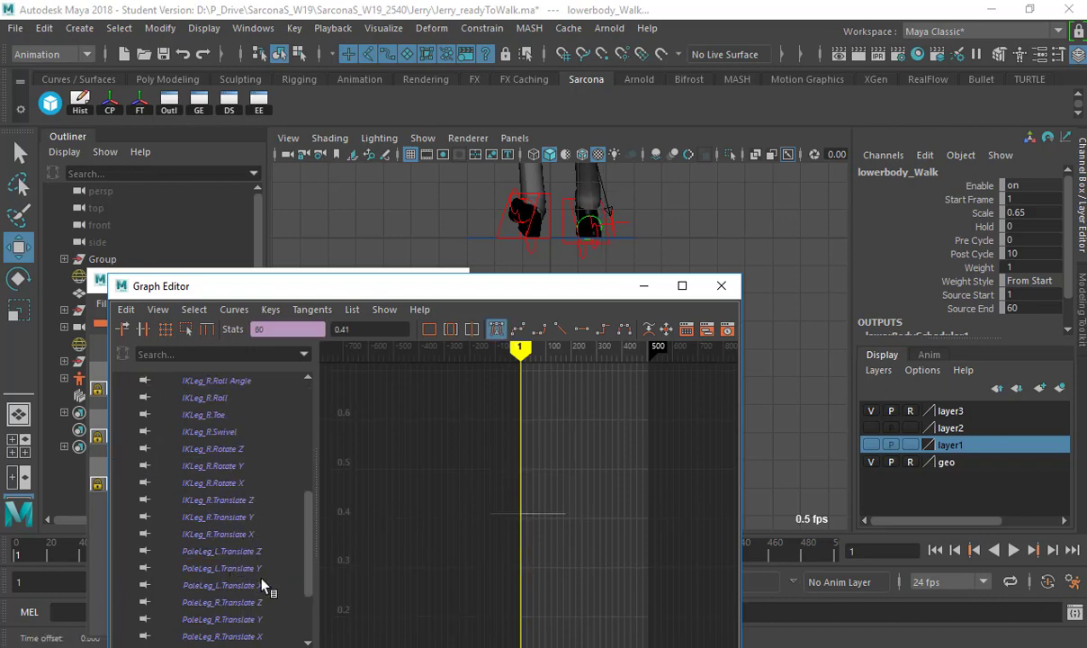
{"action": "left_click", "coordinate": [239, 534]}
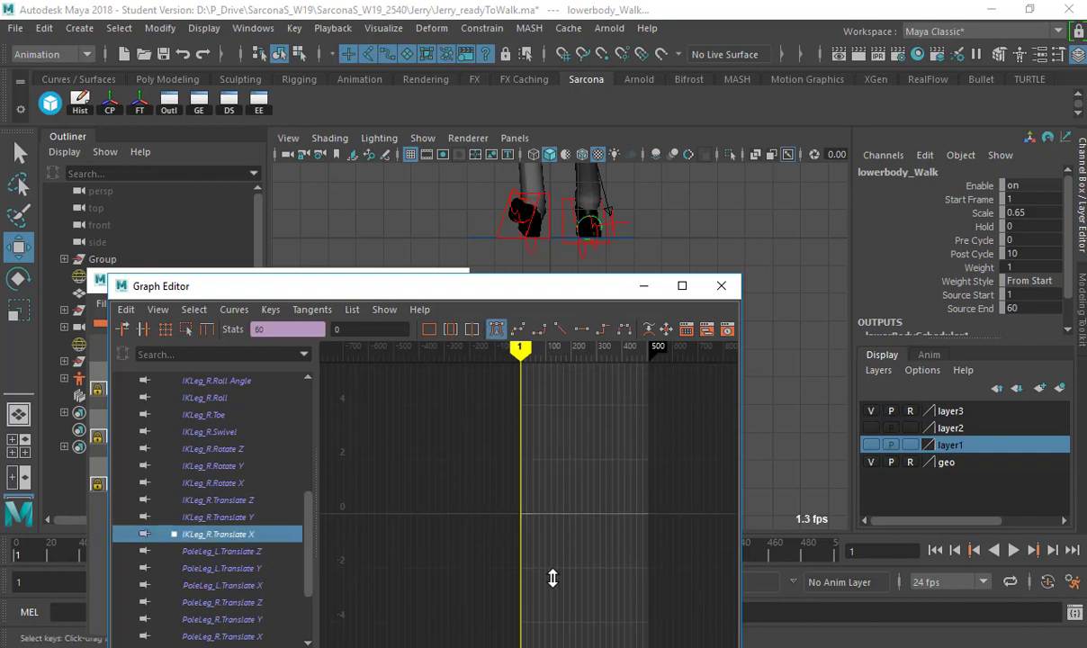
{"action": "middle_click_drag", "start_coordinate": [535, 591], "coordinate": [539, 575]}
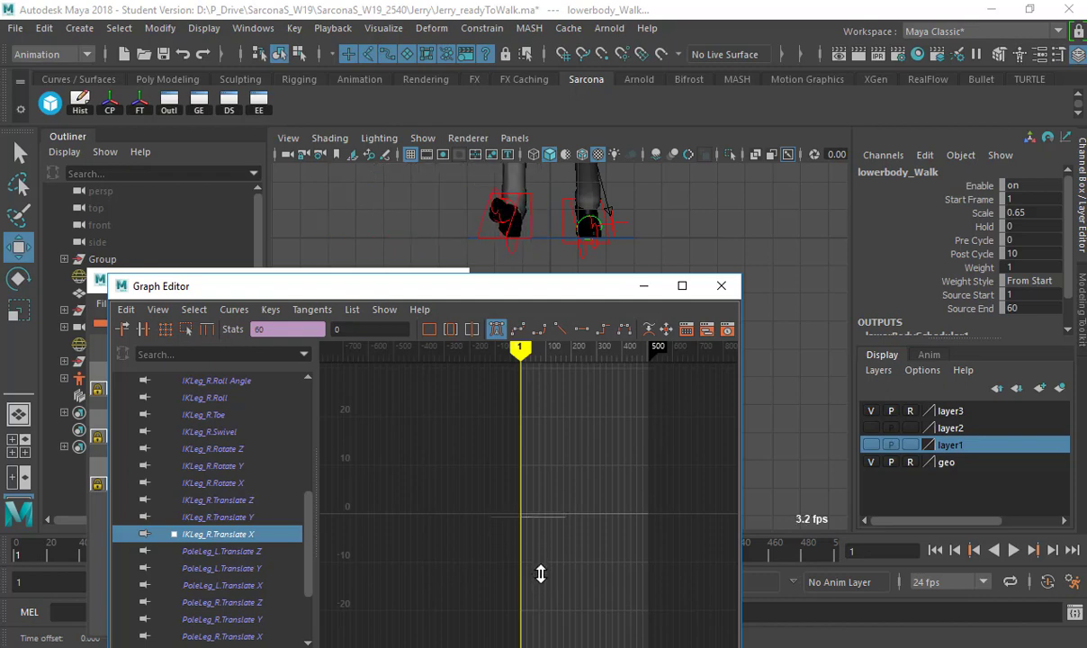
Close the Graph Editor and Trax Editor and play the walk in the perspective view, turning around to the character's side
{"action": "scroll", "coordinate": [376, 192], "scroll_direction": "down", "scroll_amount": 5}
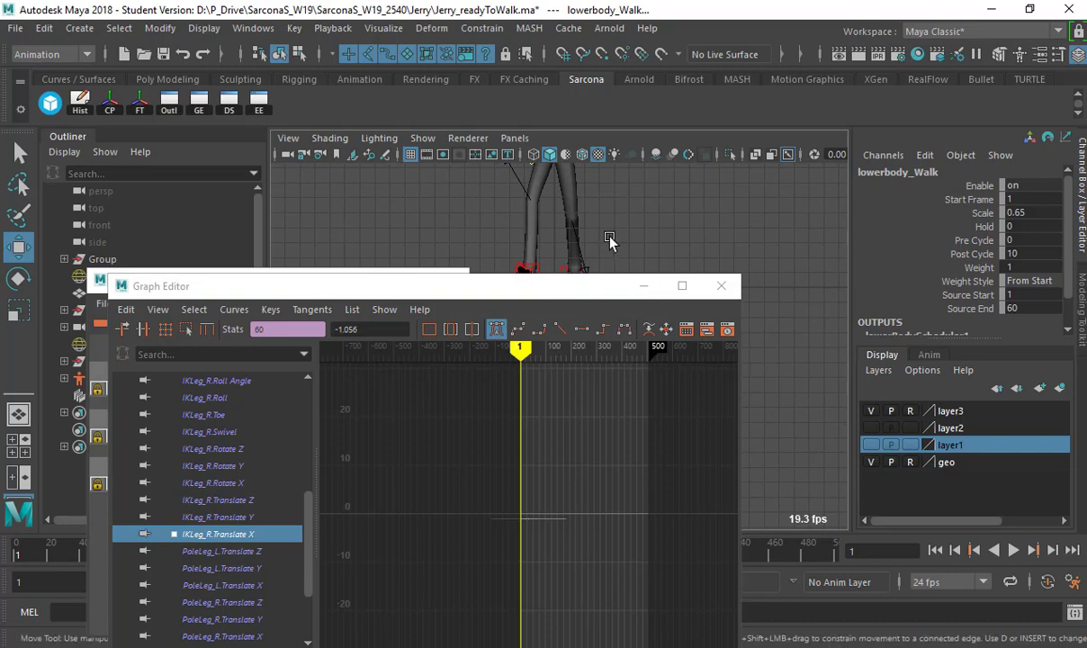
{"action": "left_click", "coordinate": [720, 286]}
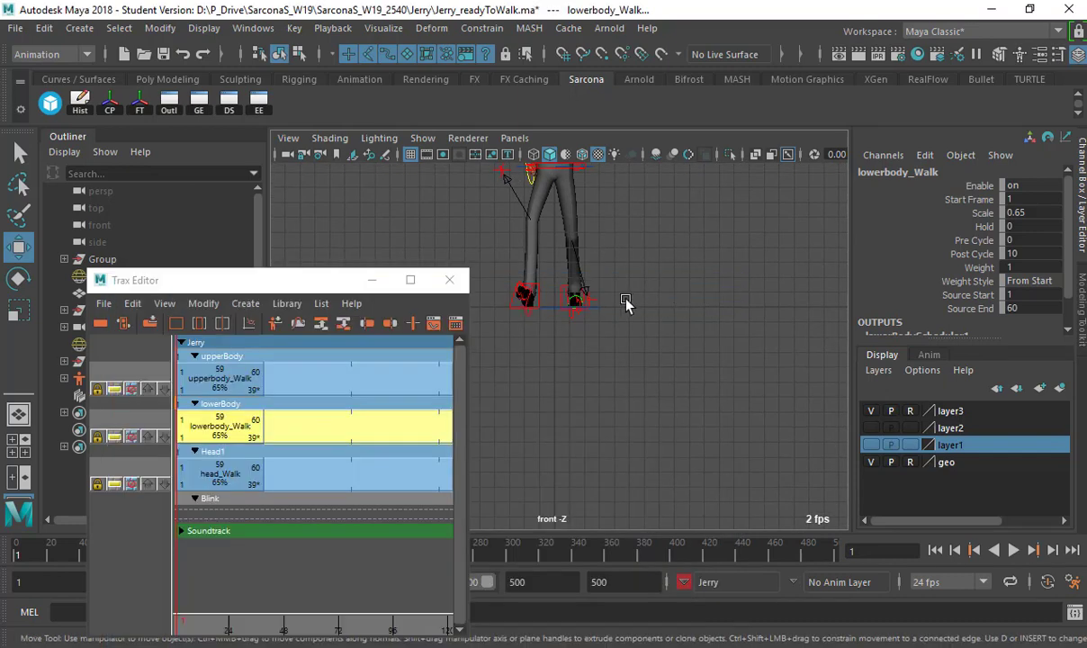
{"action": "key", "text": "space"}
{"action": "left_click_drag", "start_coordinate": [641, 312], "coordinate": [645, 289]}
{"action": "scroll", "coordinate": [615, 312], "scroll_direction": "down", "scroll_amount": 4}
{"action": "left_click_drag", "start_coordinate": [623, 356], "coordinate": [631, 335], "text": "alt"}
{"action": "key", "text": "alt+v"}
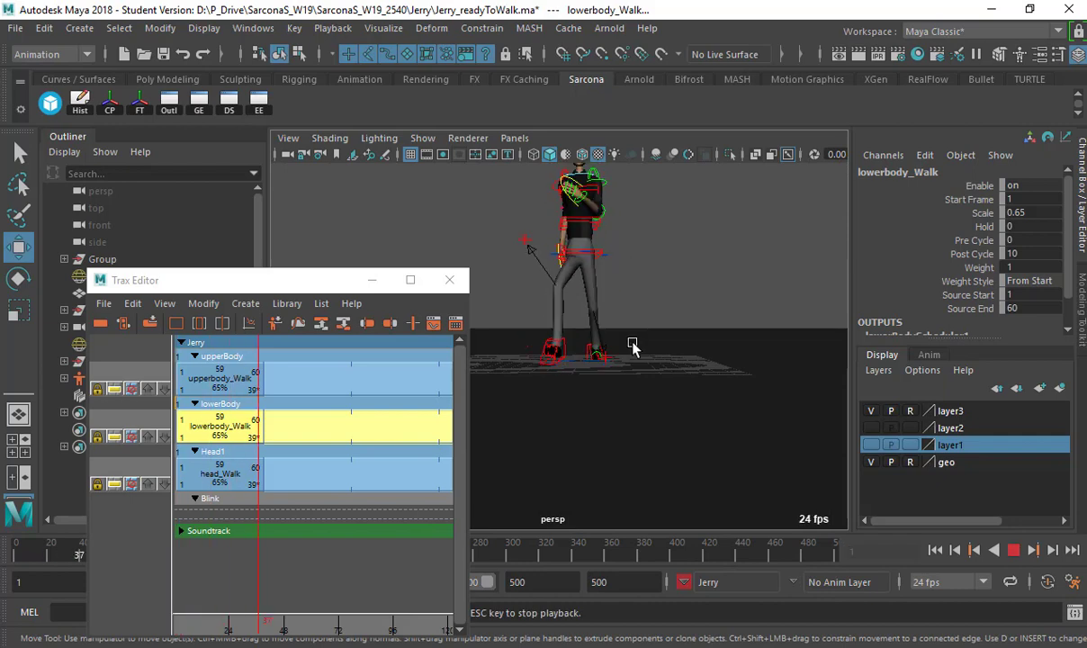
{"action": "left_click", "coordinate": [449, 279]}
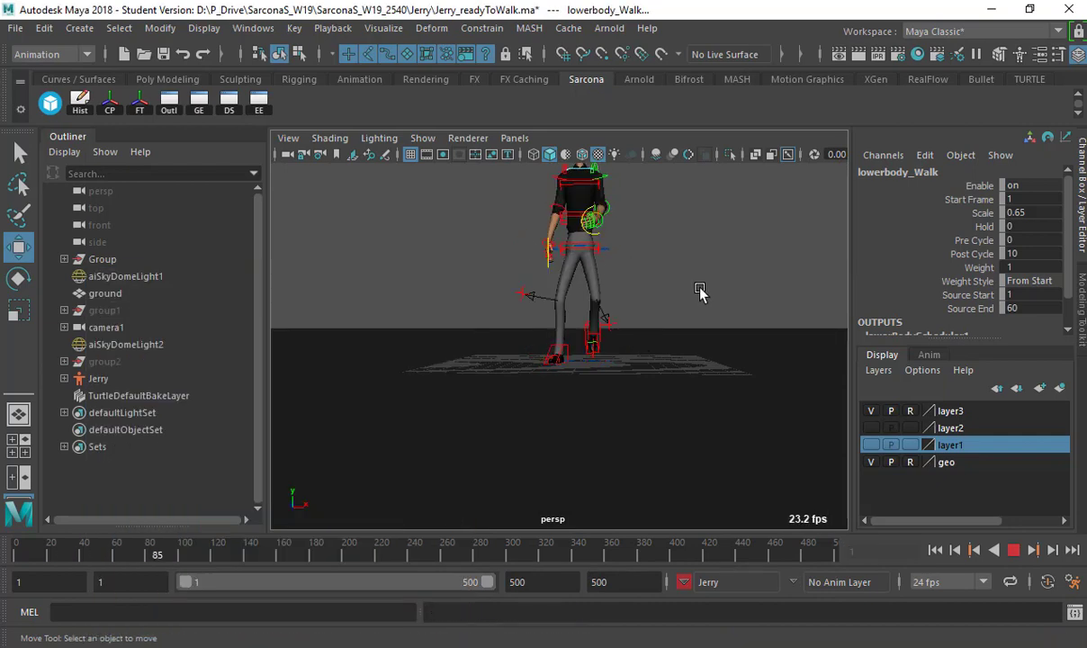
{"action": "left_click_drag", "start_coordinate": [644, 325], "coordinate": [842, 350], "text": "alt"}
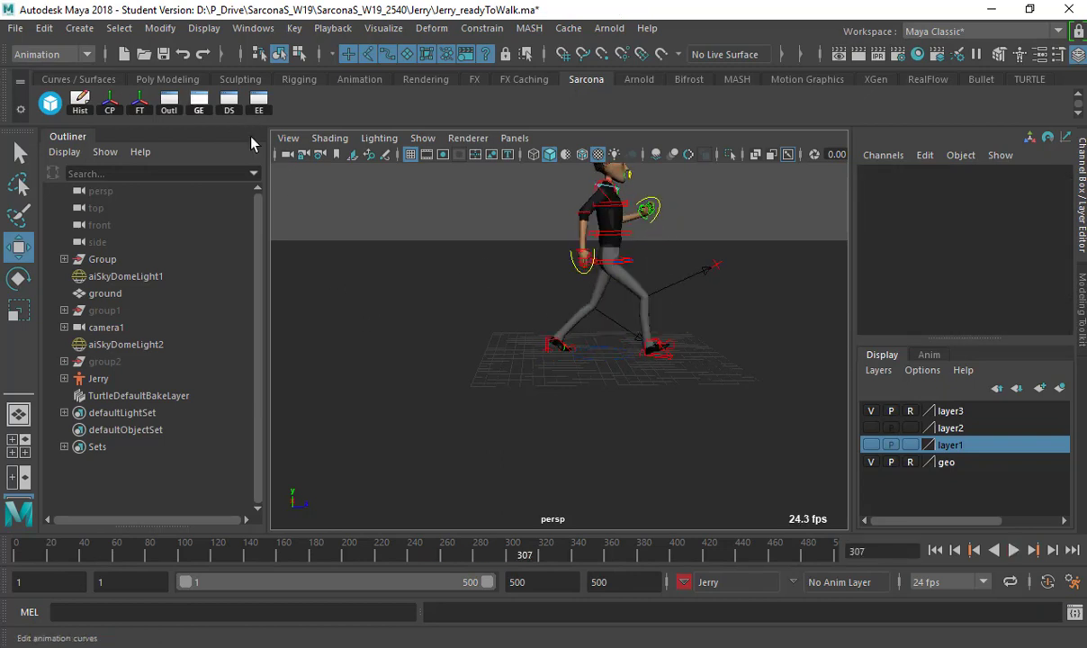
{"action": "left_click", "coordinate": [261, 29]}
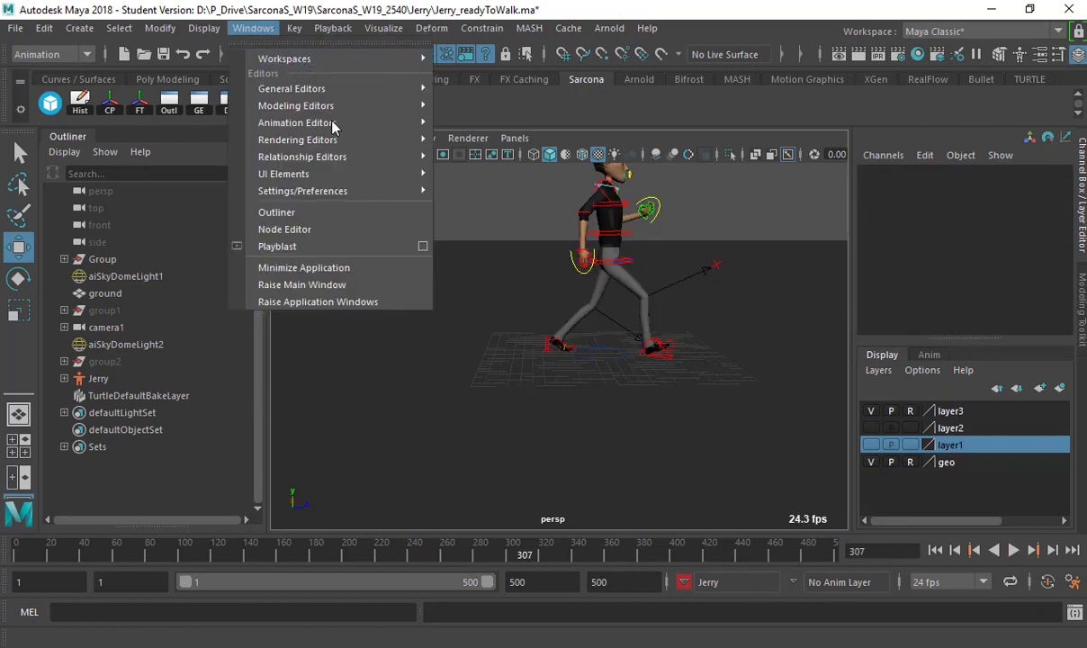
{"action": "mouse_move", "coordinate": [335, 124]}
{"action": "left_click", "coordinate": [490, 153]}
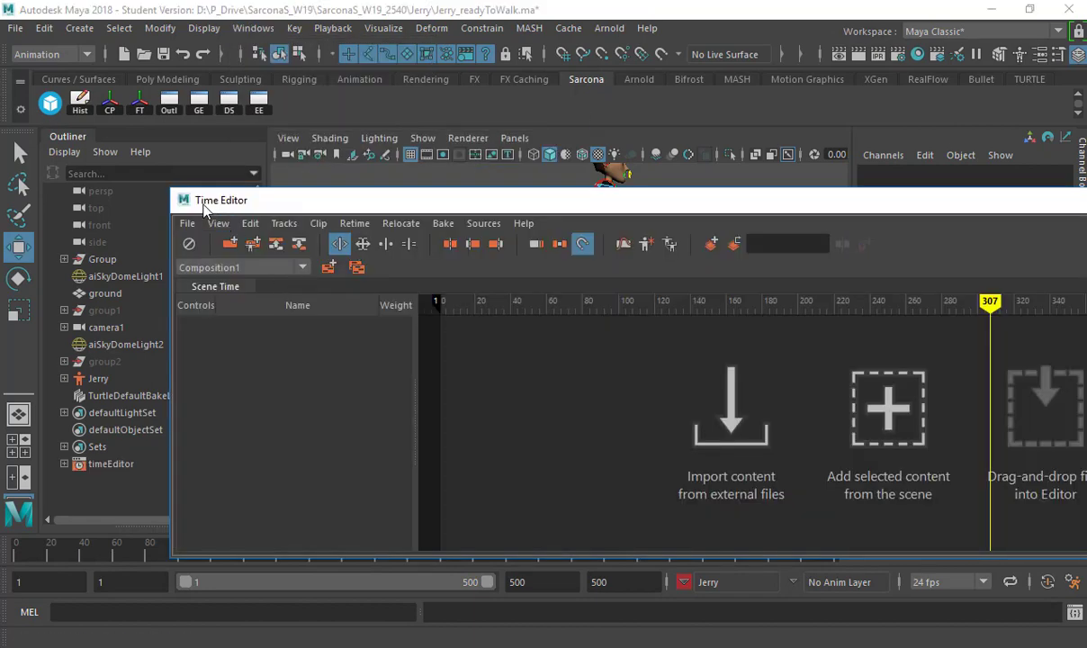
{"action": "double_click", "coordinate": [183, 201]}
Reopen the Trax Editor, select the lowerbody_Walk clip and display its curves in the Graph Editor
{"action": "left_click", "coordinate": [253, 29]}
{"action": "mouse_move", "coordinate": [297, 122]}
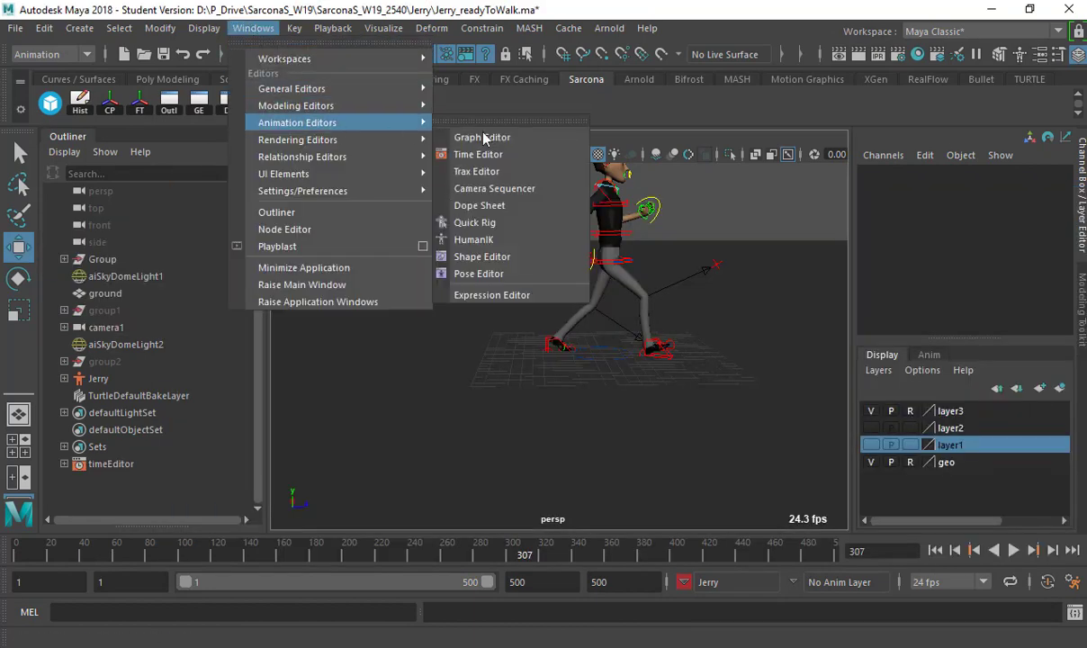
{"action": "left_click", "coordinate": [482, 171]}
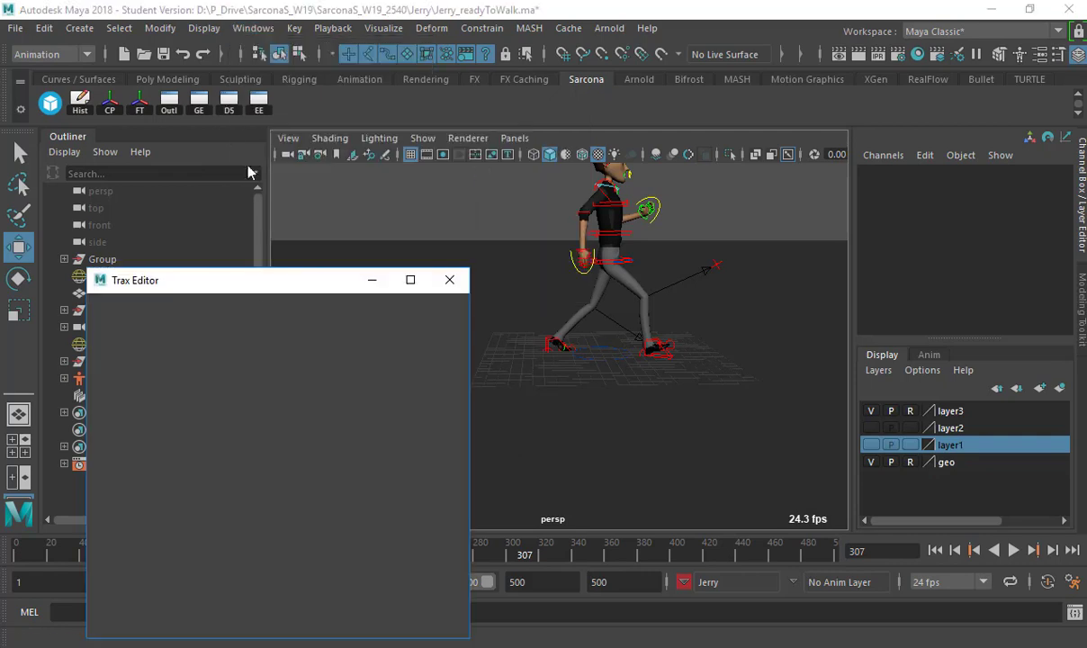
{"action": "left_click", "coordinate": [207, 414]}
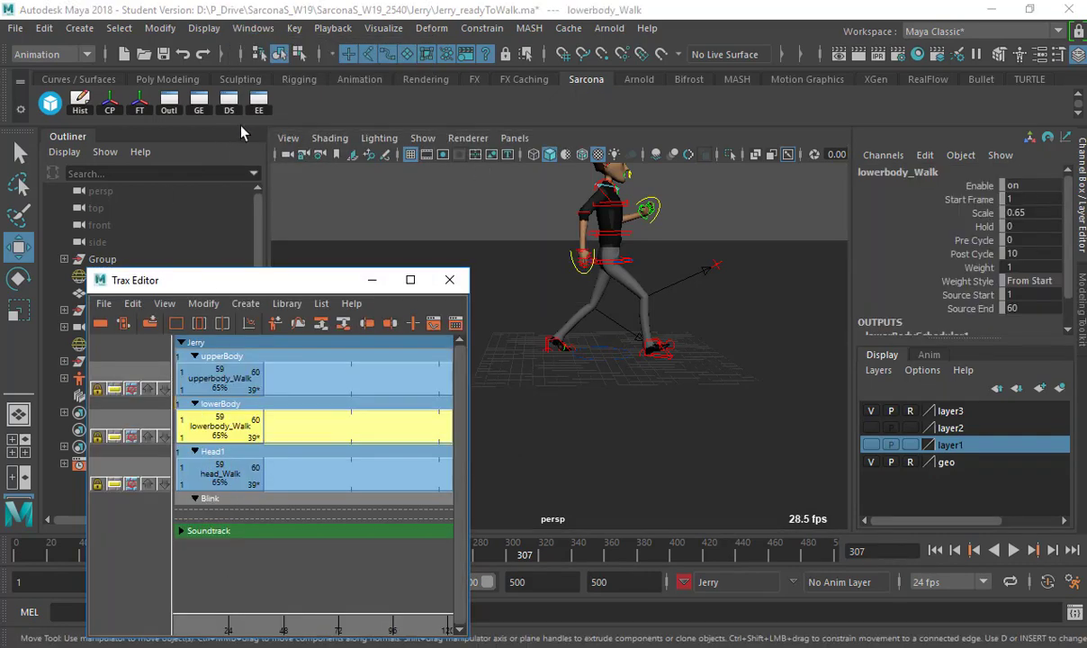
{"action": "left_click", "coordinate": [199, 99]}
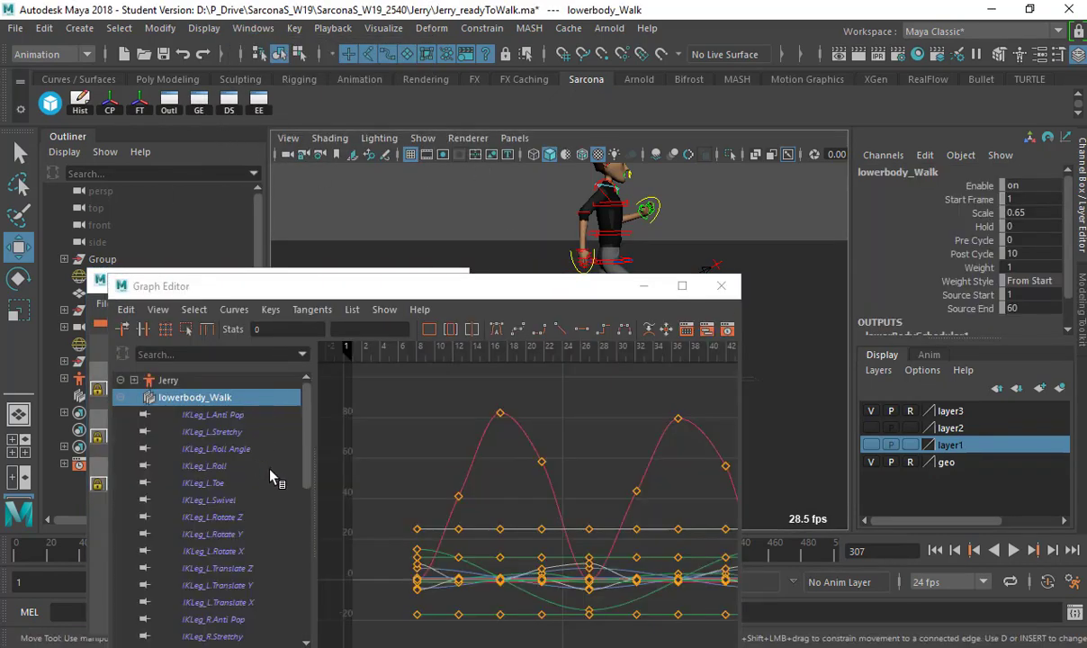
{"action": "scroll", "coordinate": [273, 476], "scroll_direction": "down", "scroll_amount": 10}
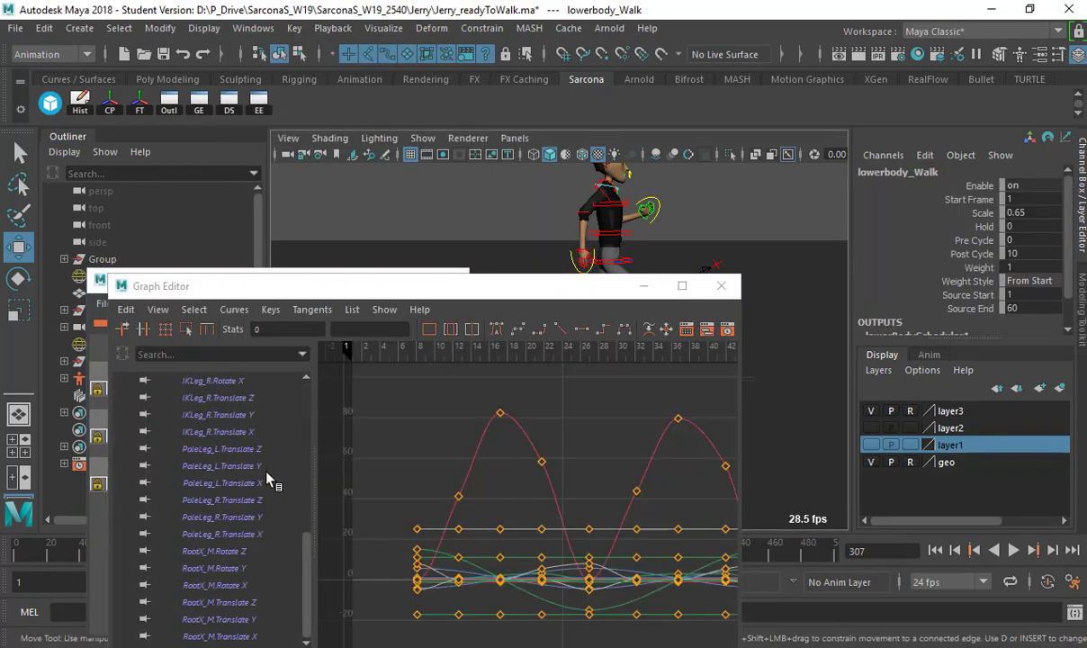
Show only the RootX_M Translate Y curve, keeping the Graph Editor beside the character and the Trax Editor out of the way
{"action": "left_click", "coordinate": [248, 619]}
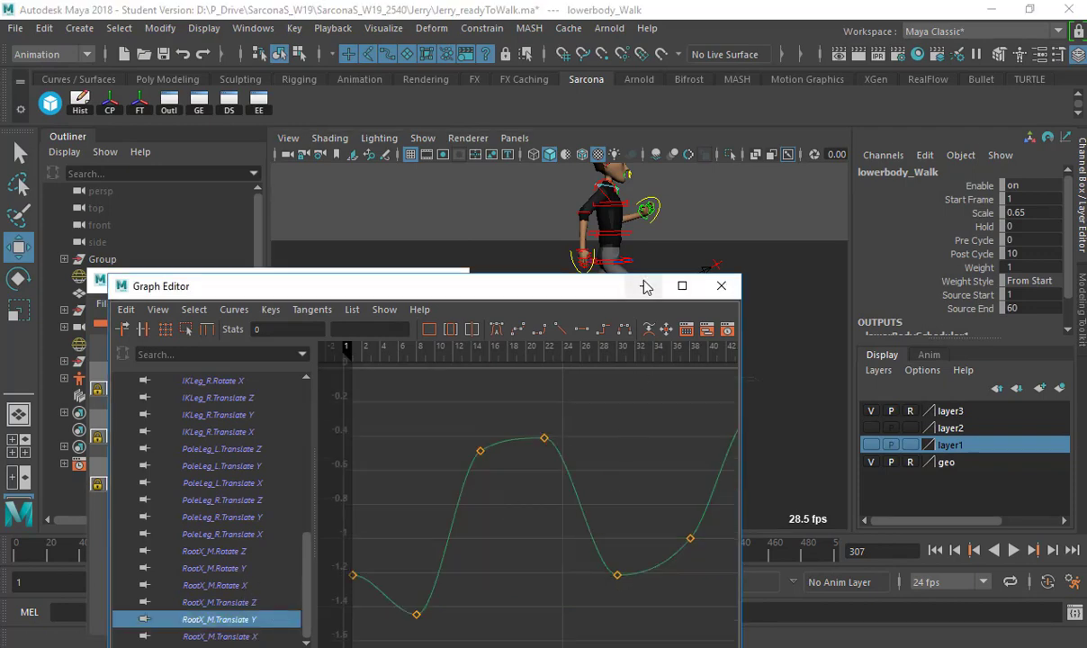
{"action": "left_click_drag", "start_coordinate": [540, 284], "coordinate": [948, 78]}
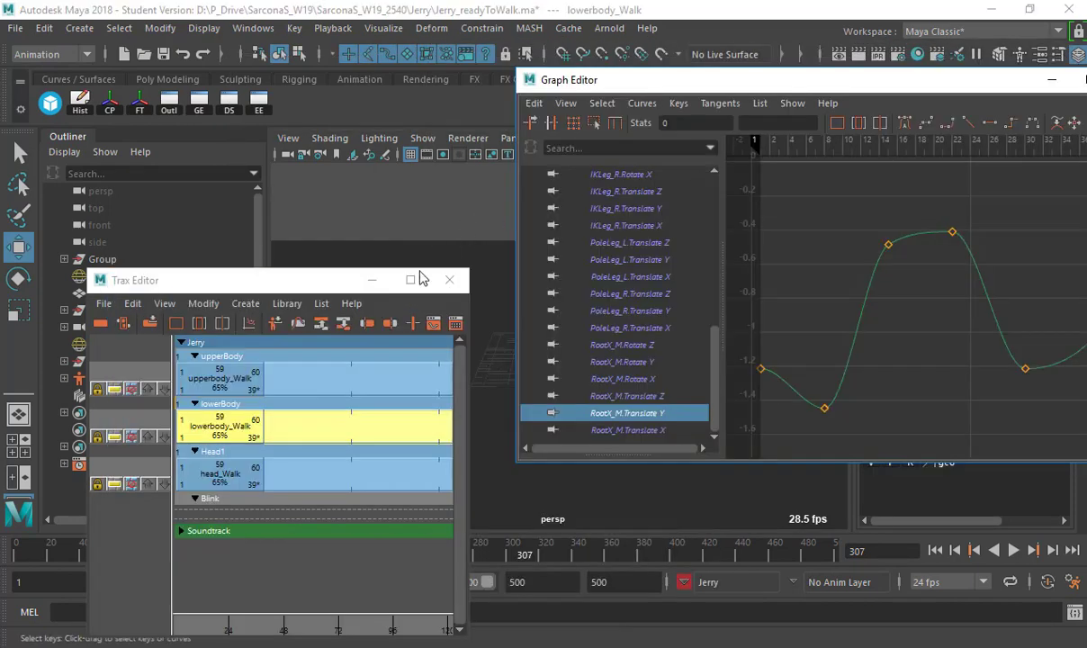
{"action": "left_click", "coordinate": [382, 290]}
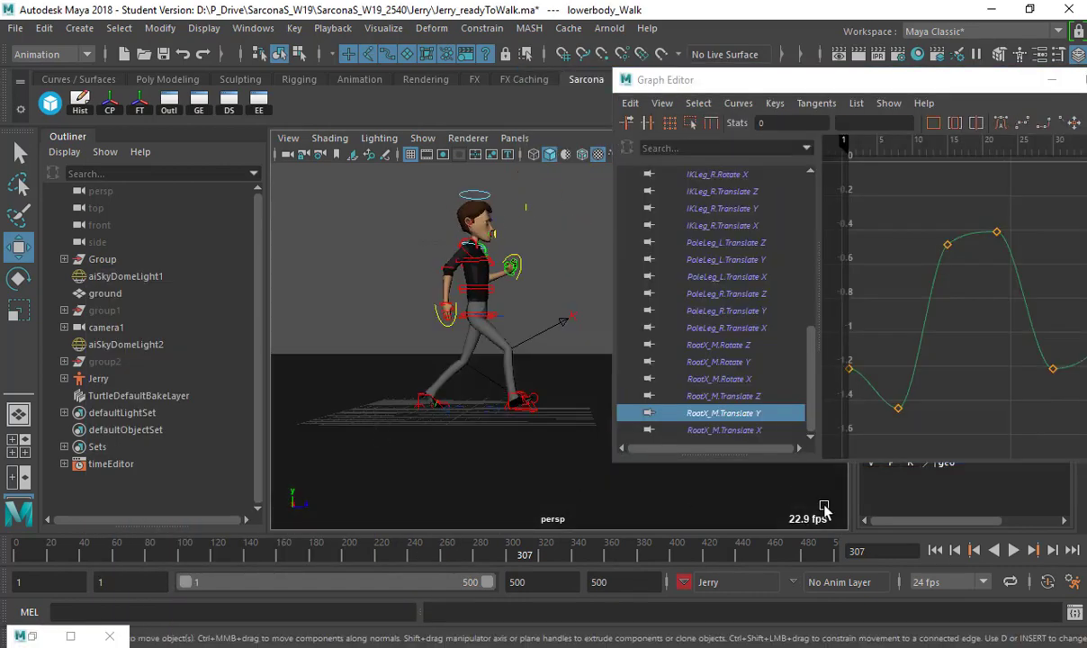
Preview the walk from frame 1 and scrub to frame 17 to compare the hip height with its curve
{"action": "left_click", "coordinate": [935, 551]}
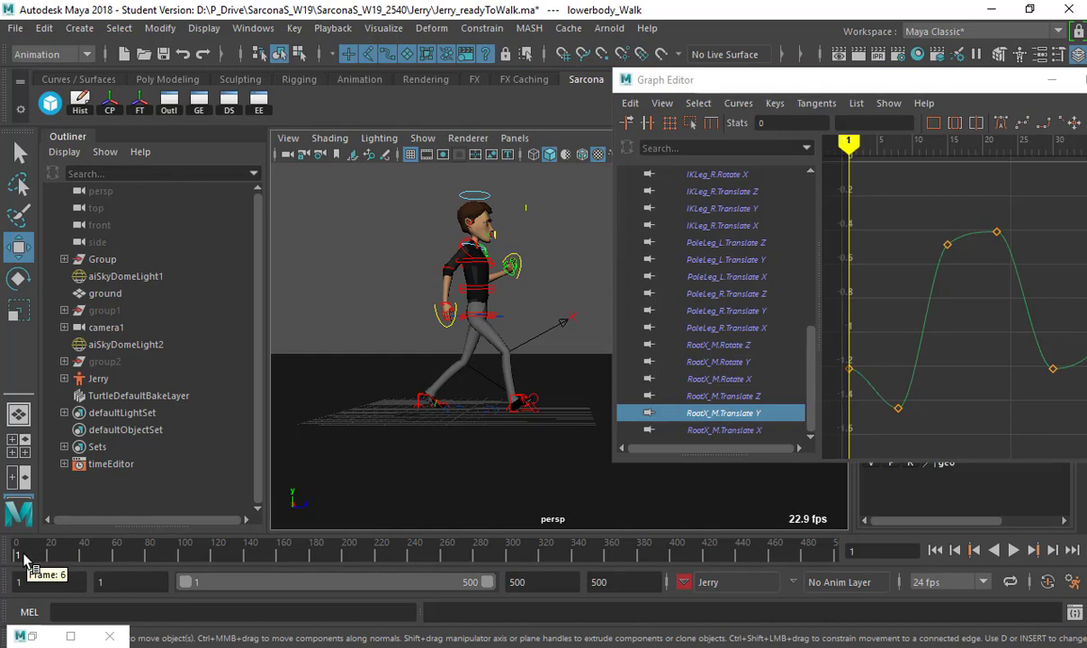
{"action": "key", "text": "alt+v"}
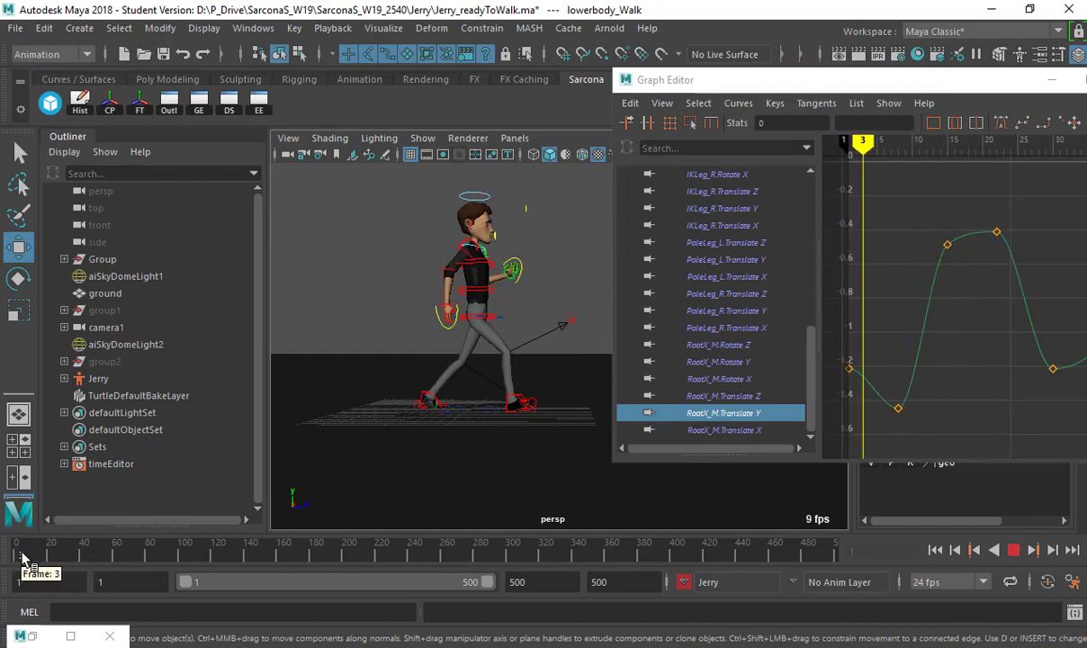
{"action": "left_click_drag", "start_coordinate": [38, 558], "coordinate": [45, 559]}
{"action": "left_click_drag", "start_coordinate": [936, 231], "coordinate": [970, 281]}
{"action": "middle_click_drag", "start_coordinate": [969, 279], "coordinate": [976, 237], "text": "shift"}
{"action": "key", "text": "ctrl+z"}
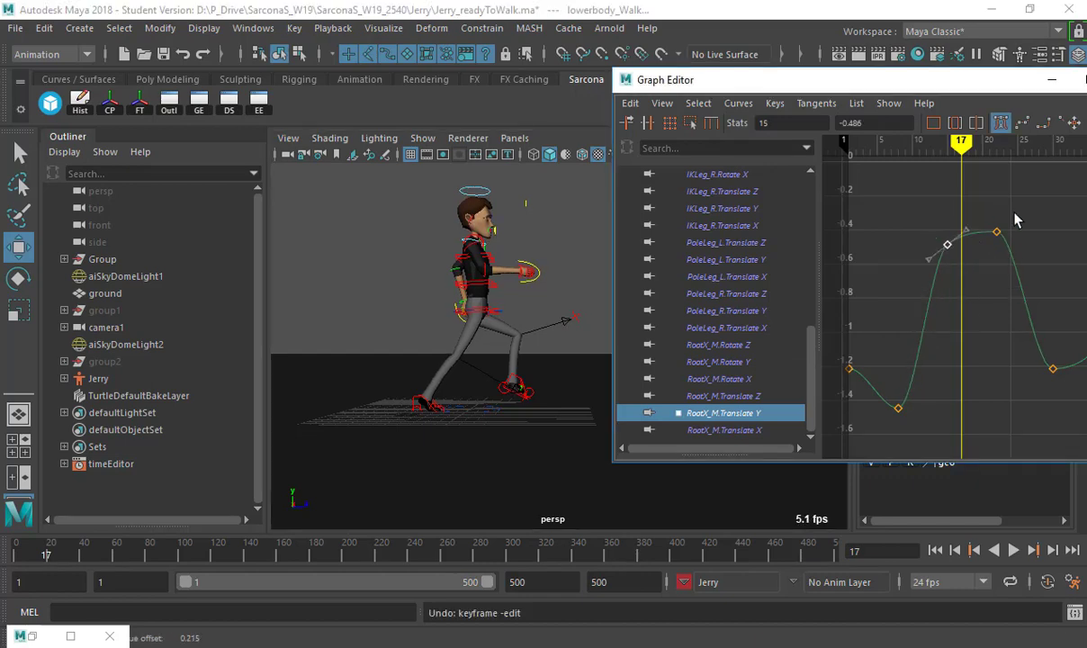
Lower the RootX_M Translate Y key at frame 22 to about -0.665 and play the walk briefly to check it
{"action": "left_click_drag", "start_coordinate": [1014, 219], "coordinate": [989, 262]}
{"action": "mouse_move", "coordinate": [991, 294]}
{"action": "middle_mouse_down", "text": "shift"}
{"action": "mouse_move", "coordinate": [992, 322]}
{"action": "mouse_move", "coordinate": [993, 296]}
{"action": "middle_mouse_up", "text": "shift"}
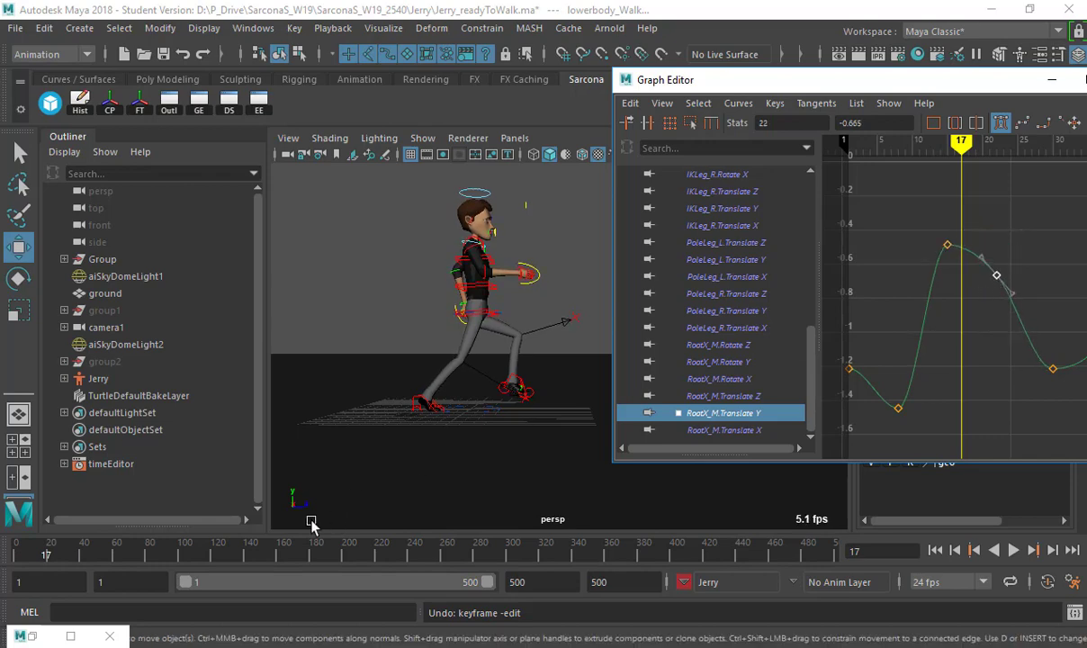
{"action": "key", "text": "alt+v"}
{"action": "key", "text": "alt+v"}
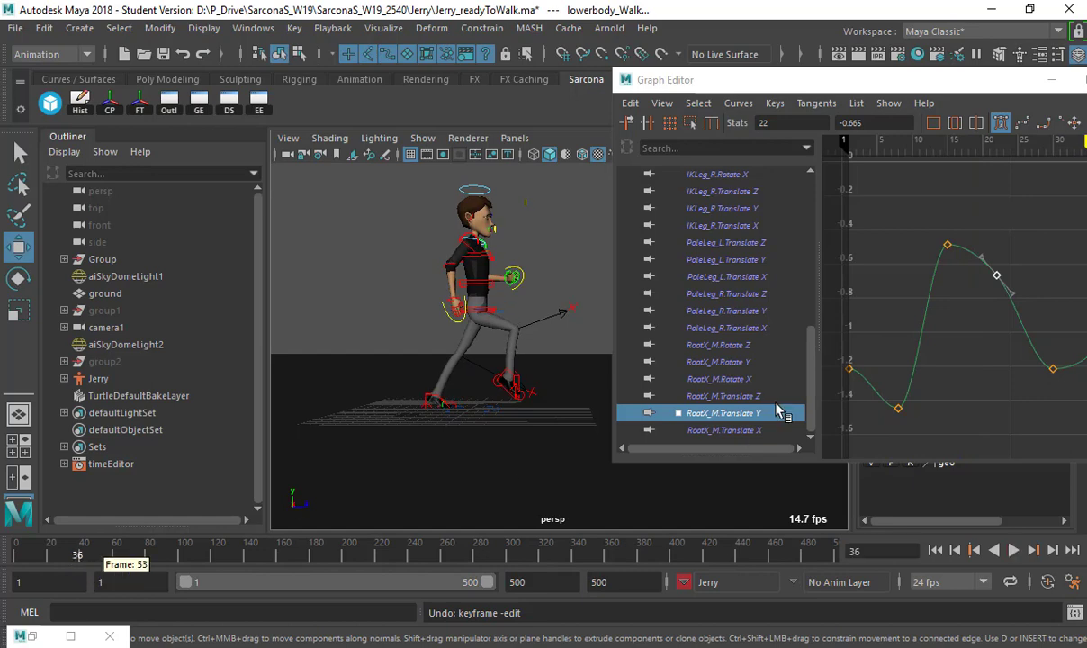
{"action": "middle_click_drag", "start_coordinate": [927, 356], "coordinate": [756, 384], "text": "alt"}
{"action": "left_click", "coordinate": [987, 234]}
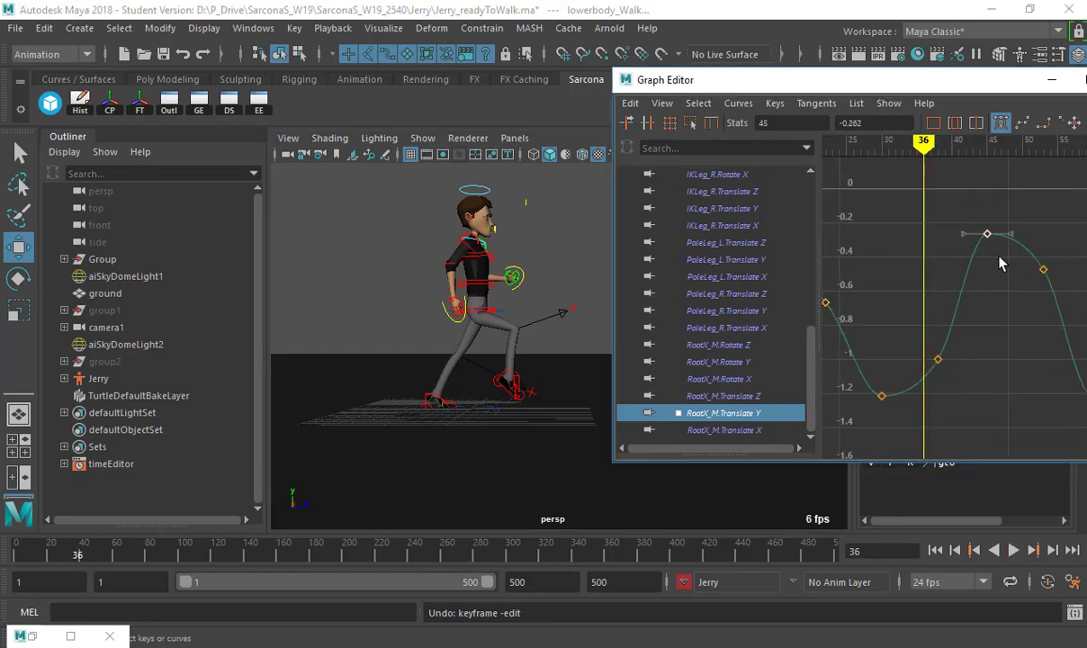
{"action": "mouse_move", "coordinate": [998, 274]}
{"action": "middle_mouse_down", "text": "shift"}
{"action": "mouse_move", "coordinate": [997, 336]}
{"action": "mouse_move", "coordinate": [999, 176]}
{"action": "mouse_move", "coordinate": [998, 283]}
{"action": "middle_mouse_up", "text": "shift"}
{"action": "left_click_drag", "start_coordinate": [953, 387], "coordinate": [954, 387]}
{"action": "mouse_move", "coordinate": [953, 387]}
{"action": "middle_mouse_down", "text": "shift"}
{"action": "mouse_move", "coordinate": [954, 354]}
{"action": "mouse_move", "coordinate": [956, 401]}
{"action": "mouse_move", "coordinate": [960, 184]}
{"action": "middle_mouse_up", "text": "shift"}
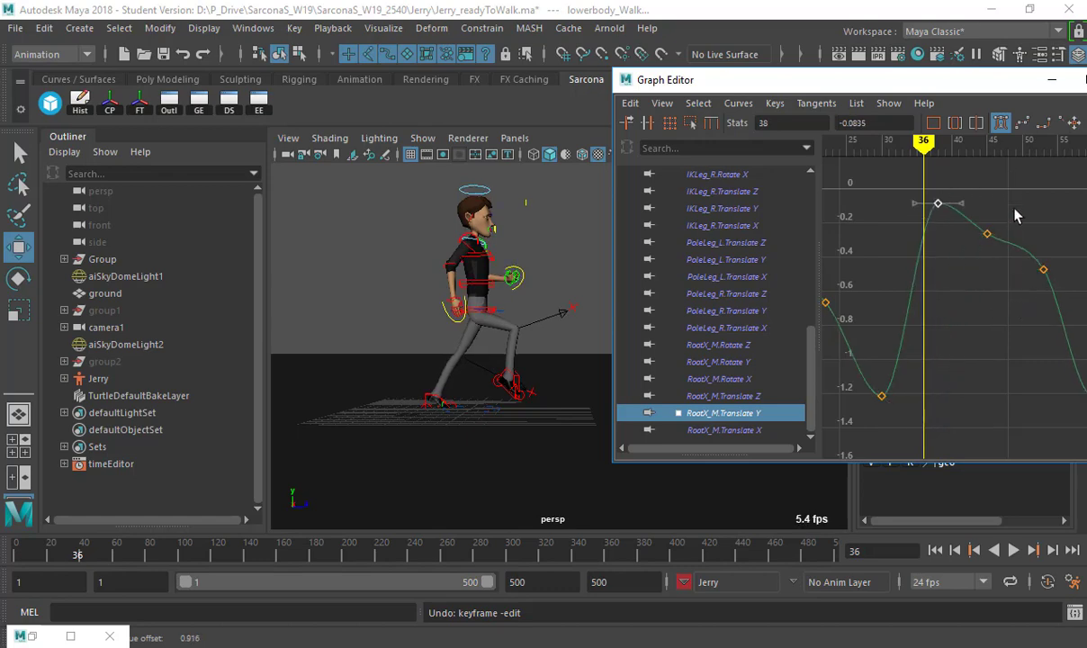
{"action": "key", "text": "ctrl+z"}
{"action": "left_click_drag", "start_coordinate": [1007, 200], "coordinate": [980, 278]}
{"action": "middle_click_drag", "start_coordinate": [999, 382], "coordinate": [987, 115], "text": "shift"}
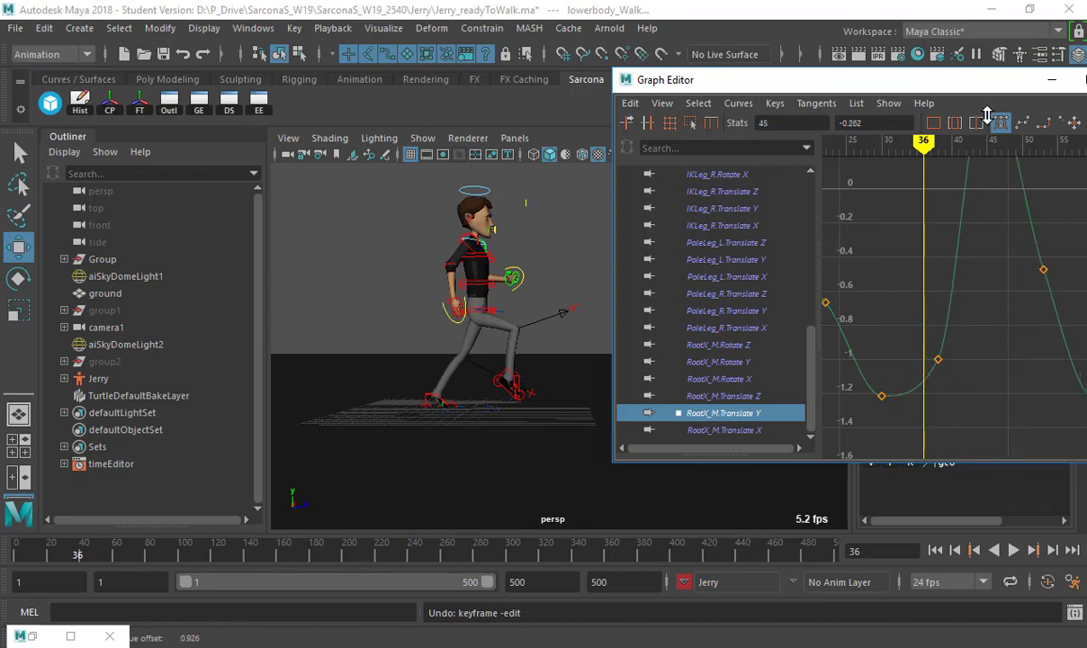
{"action": "key", "text": "ctrl+z"}
Lower the RootX_M Translate Y key at frame 53 to about -0.827
{"action": "left_click_drag", "start_coordinate": [1061, 285], "coordinate": [1045, 326]}
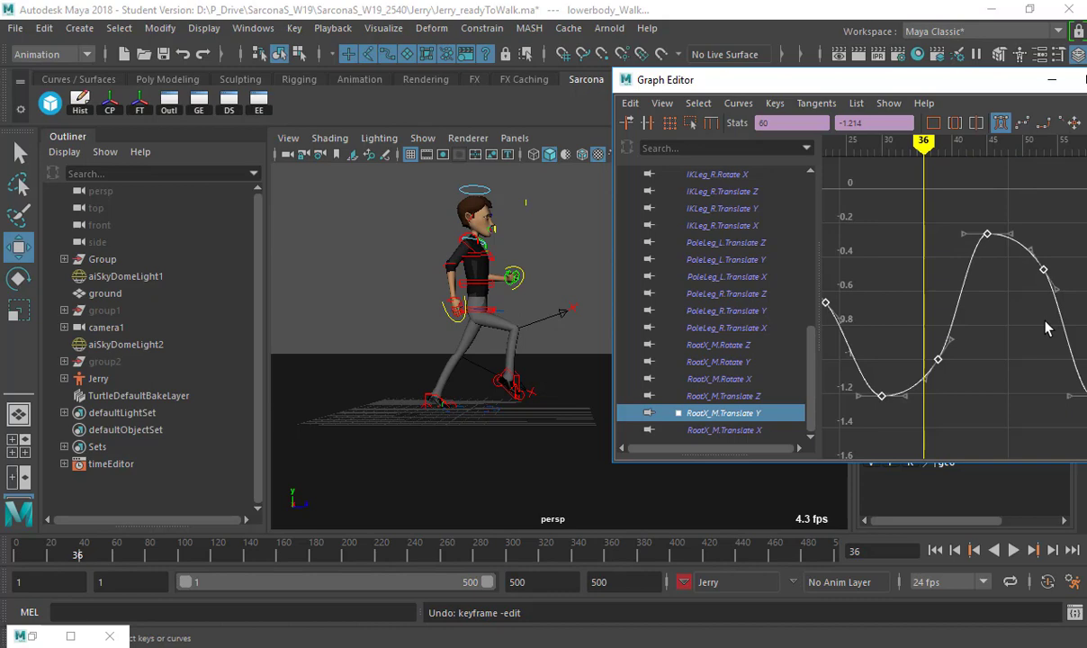
{"action": "left_click", "coordinate": [1043, 271]}
{"action": "middle_click_drag", "start_coordinate": [1037, 365], "coordinate": [1039, 383], "text": "shift"}
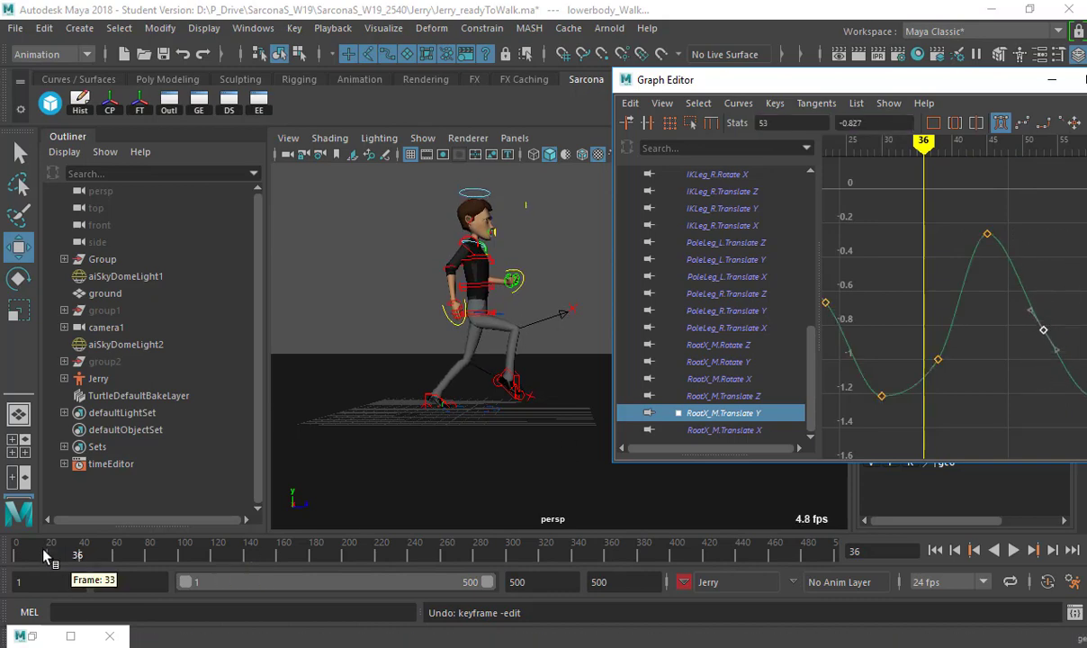
Put the Graph Editor away and check the walk by scrubbing and playing it, viewing the character from the front and side
{"action": "left_click_drag", "start_coordinate": [43, 553], "coordinate": [296, 554]}
{"action": "double_click", "coordinate": [627, 82]}
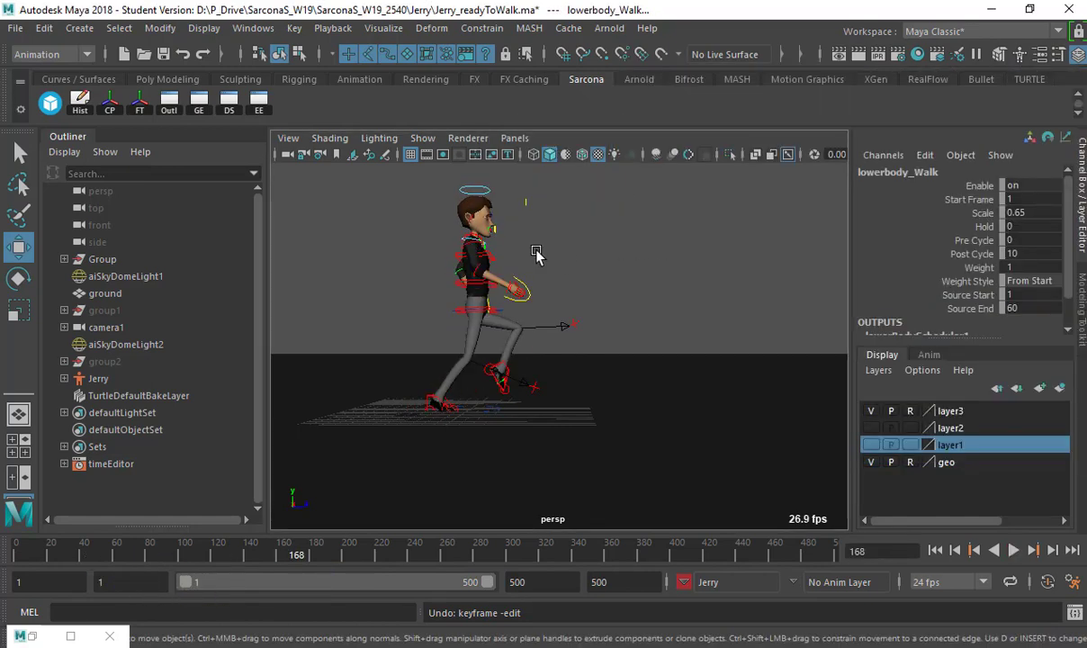
{"action": "left_click_drag", "start_coordinate": [536, 252], "coordinate": [509, 303], "text": "alt"}
{"action": "key", "text": "alt+v"}
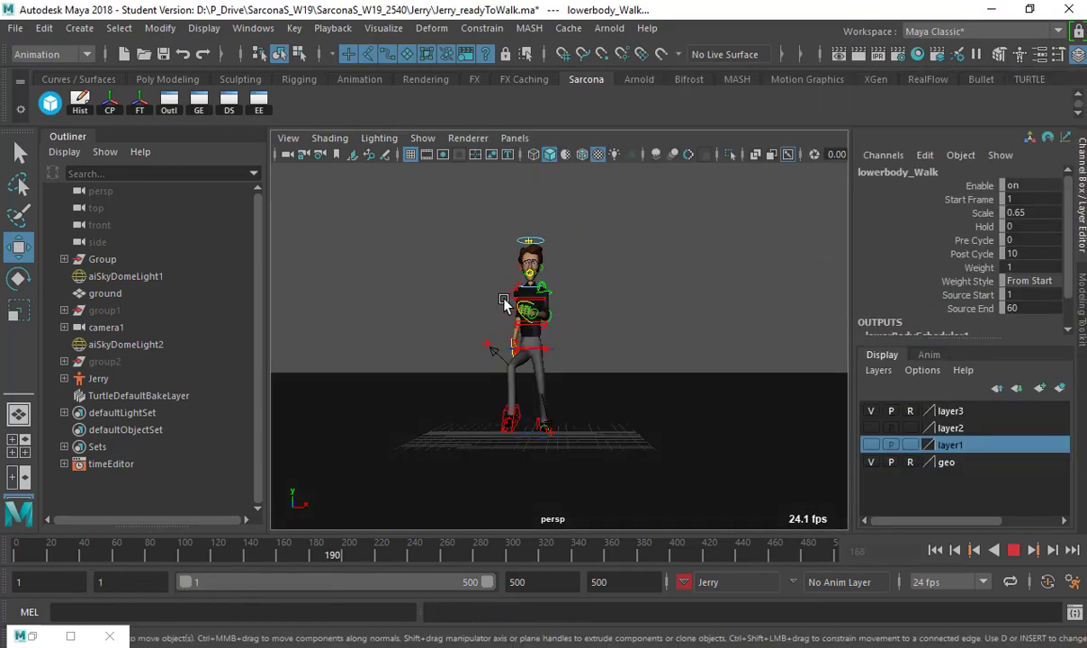
{"action": "key", "text": "alt+v"}
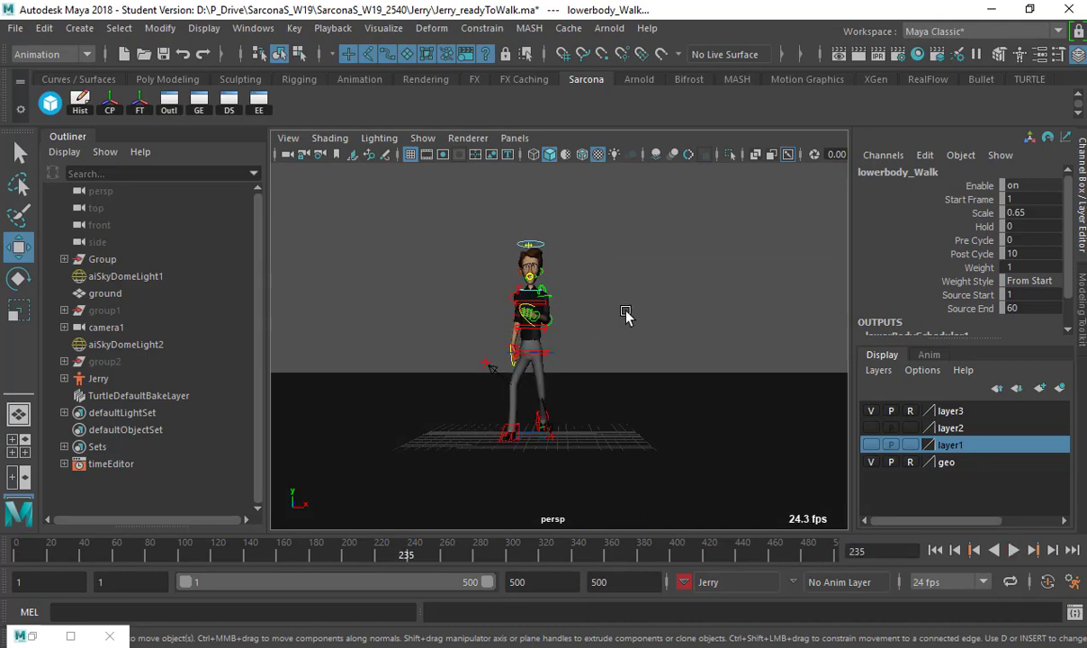
{"action": "left_click_drag", "start_coordinate": [600, 322], "coordinate": [418, 301], "text": "alt"}
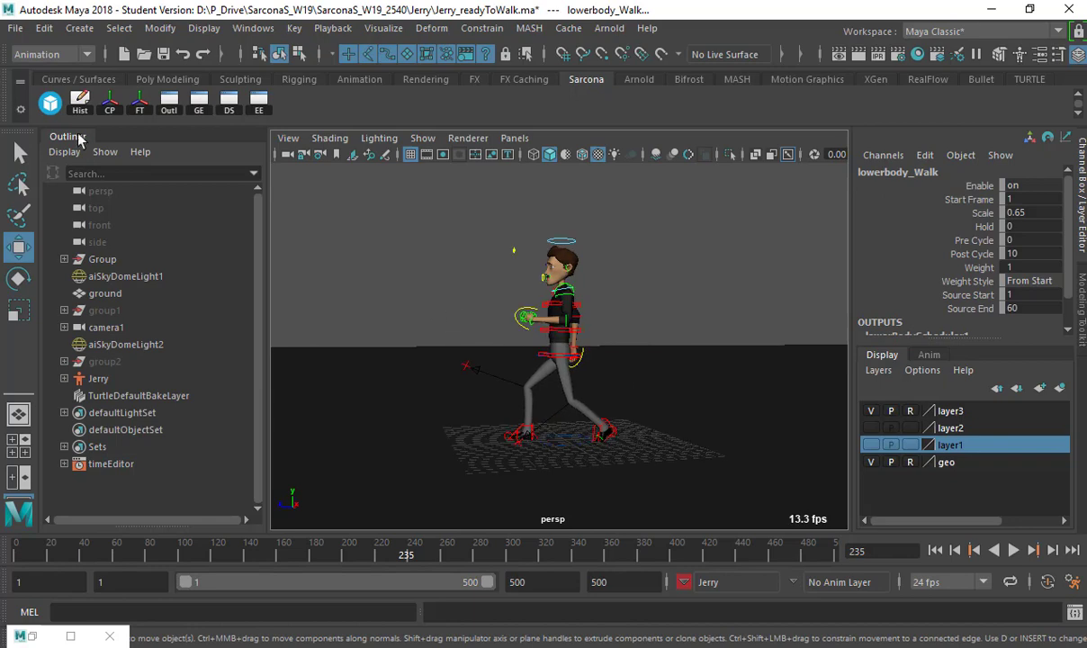
Save the scene over the existing Jerry_readyToWalk.ma file and return to frame 1
{"action": "key", "text": "q"}
{"action": "key", "text": "ctrl+s"}
{"action": "key", "text": "Return"}
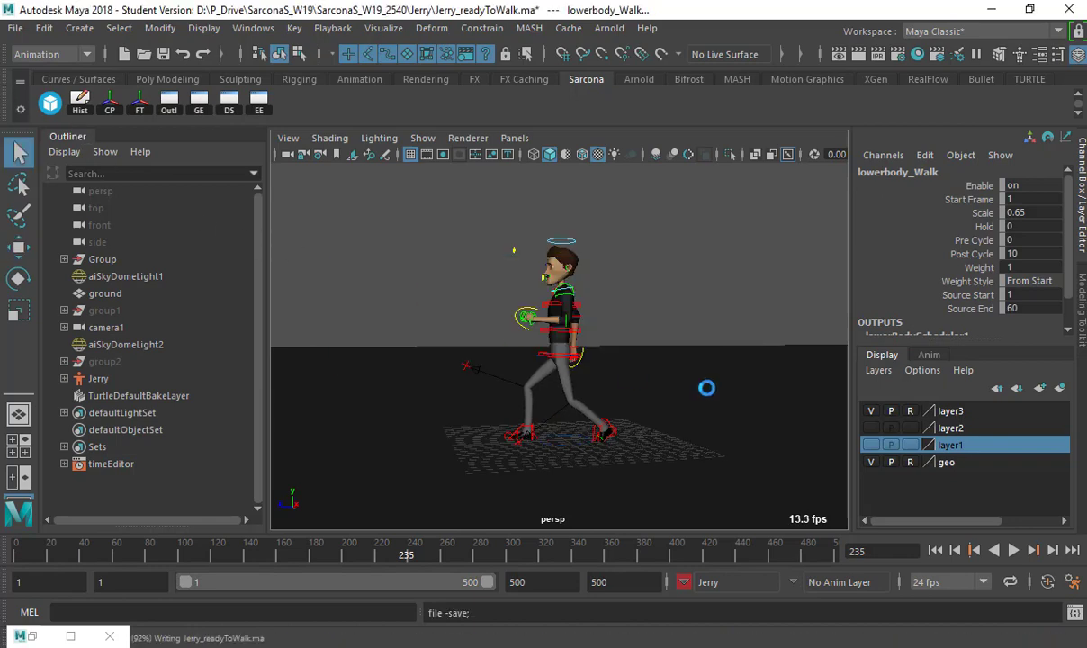
{"action": "key", "text": "w"}
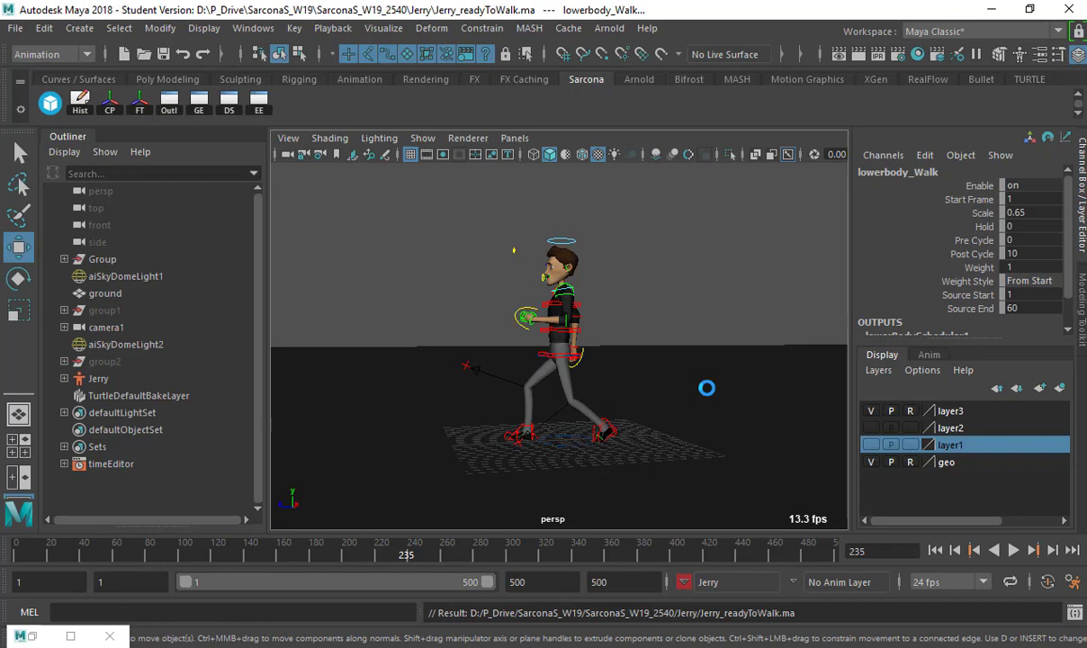
{"action": "left_click", "coordinate": [935, 550]}
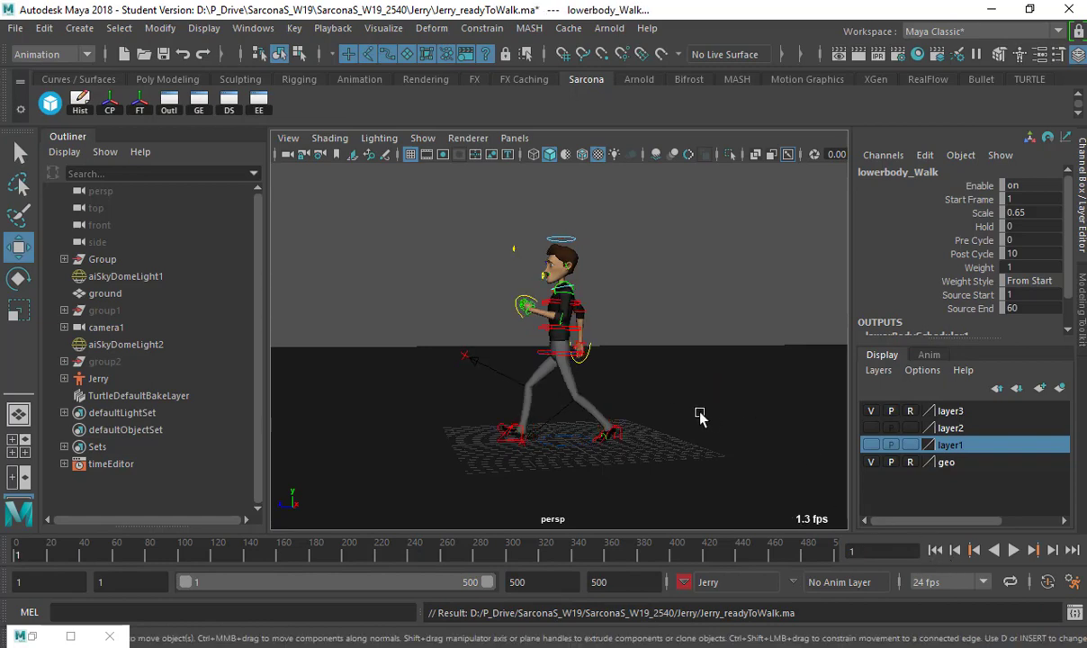
{"action": "left_click_drag", "start_coordinate": [699, 419], "coordinate": [677, 385], "text": "alt"}
{"action": "left_click_drag", "start_coordinate": [537, 385], "coordinate": [706, 381], "text": "alt"}
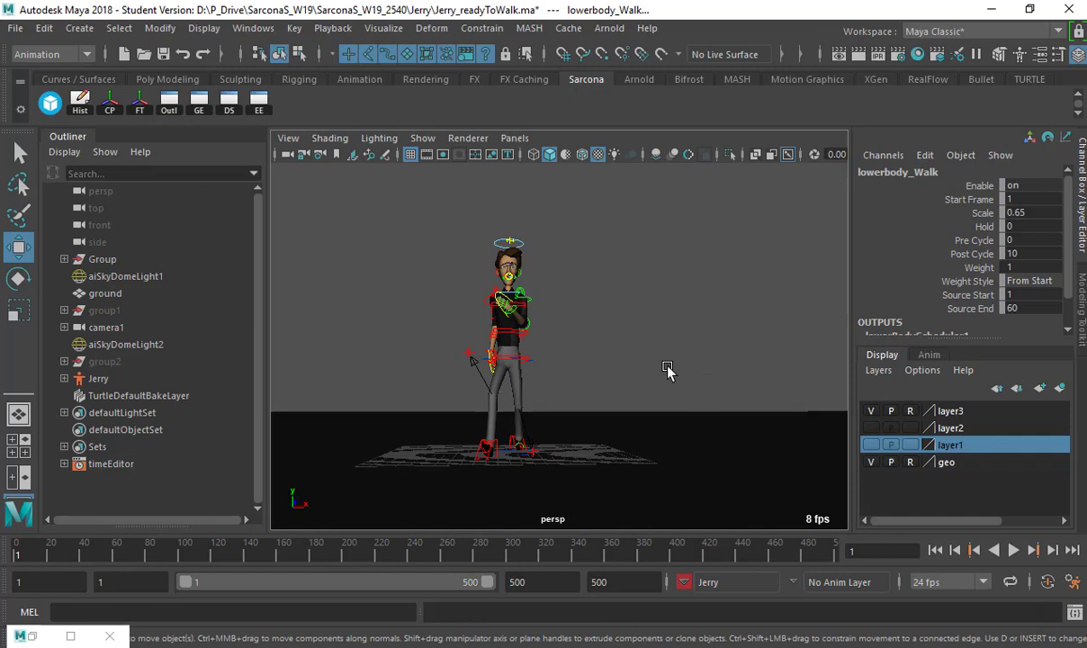
{"action": "left_click_drag", "start_coordinate": [590, 385], "coordinate": [542, 394], "text": "alt"}
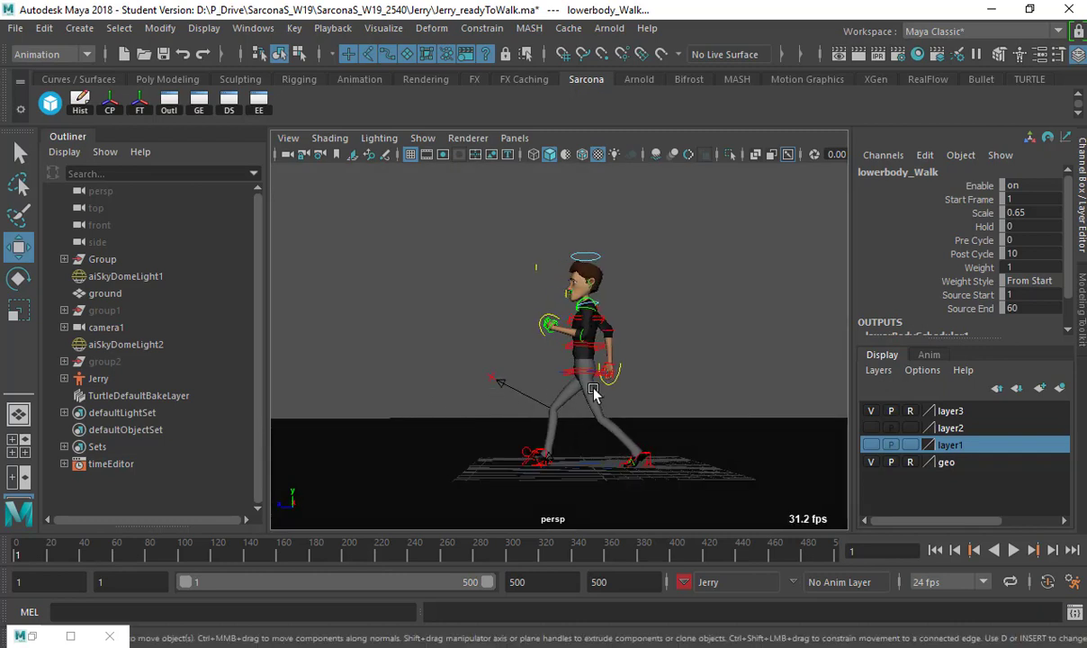
{"action": "left_click_drag", "start_coordinate": [565, 400], "coordinate": [655, 401], "text": "alt"}
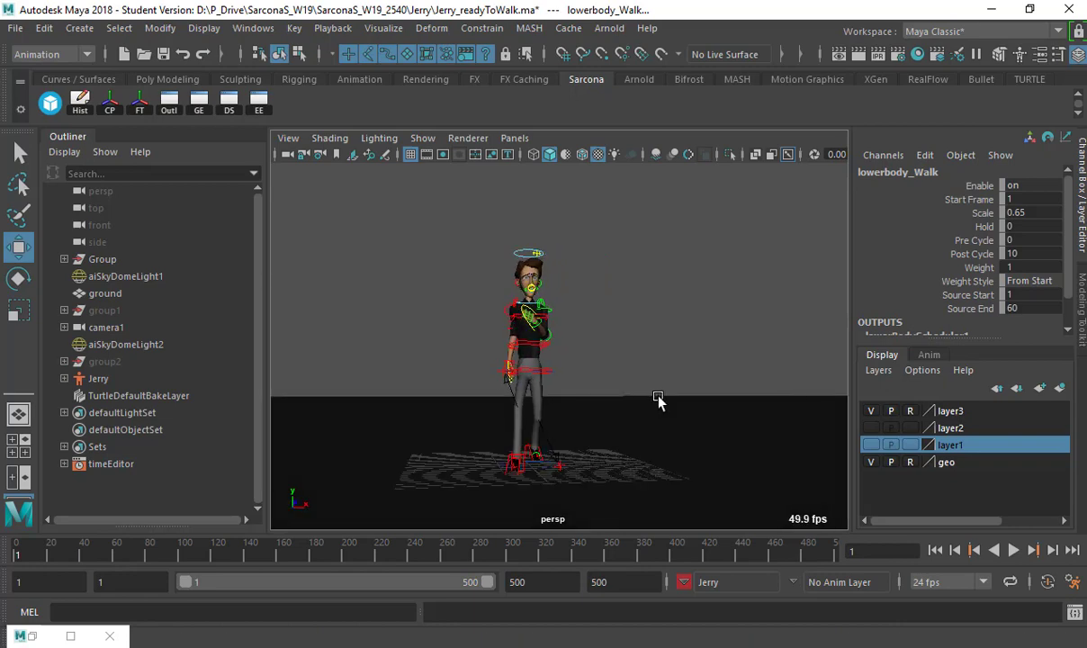
{"action": "left_click_drag", "start_coordinate": [727, 396], "coordinate": [520, 236], "text": "alt"}
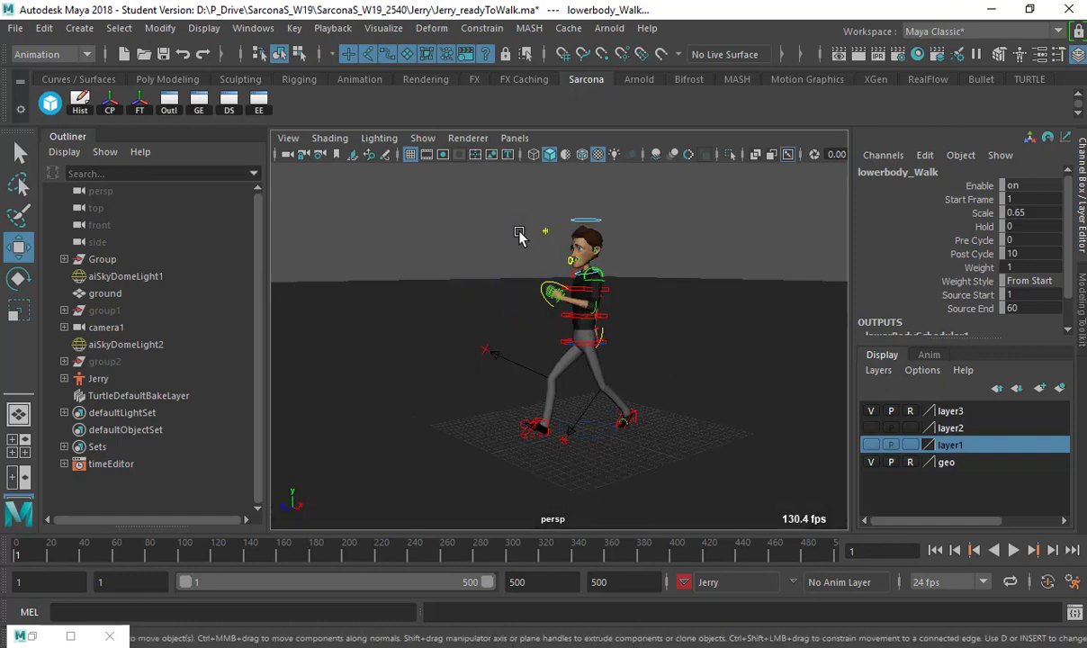
Turn off the reference display of layer3 and hide the ground plane
{"action": "left_click", "coordinate": [418, 385]}
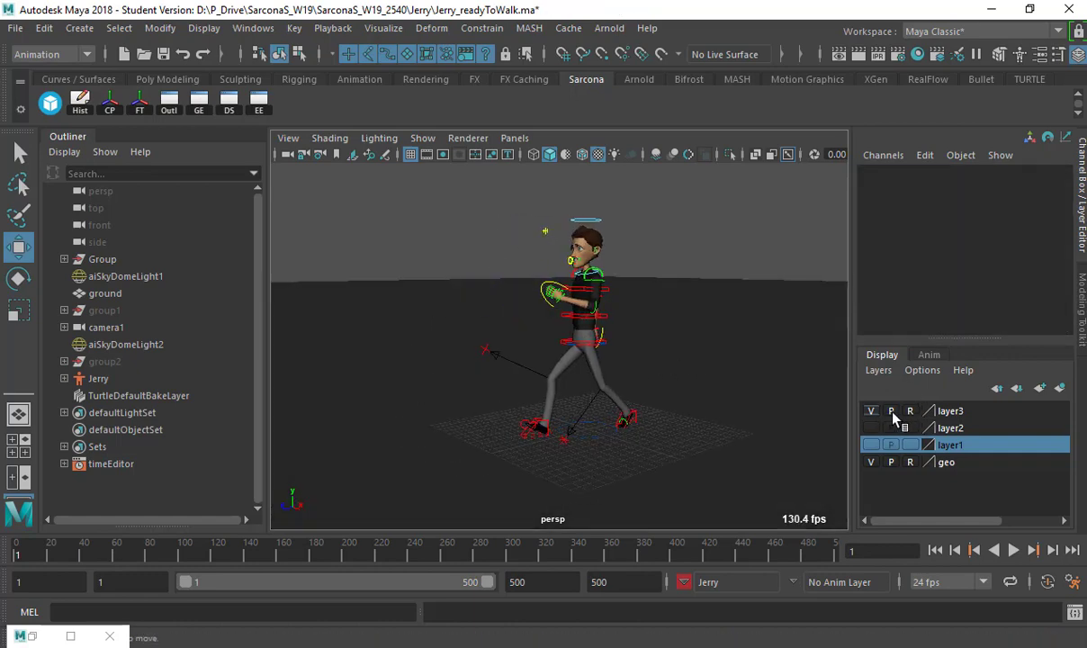
{"action": "left_click", "coordinate": [766, 418]}
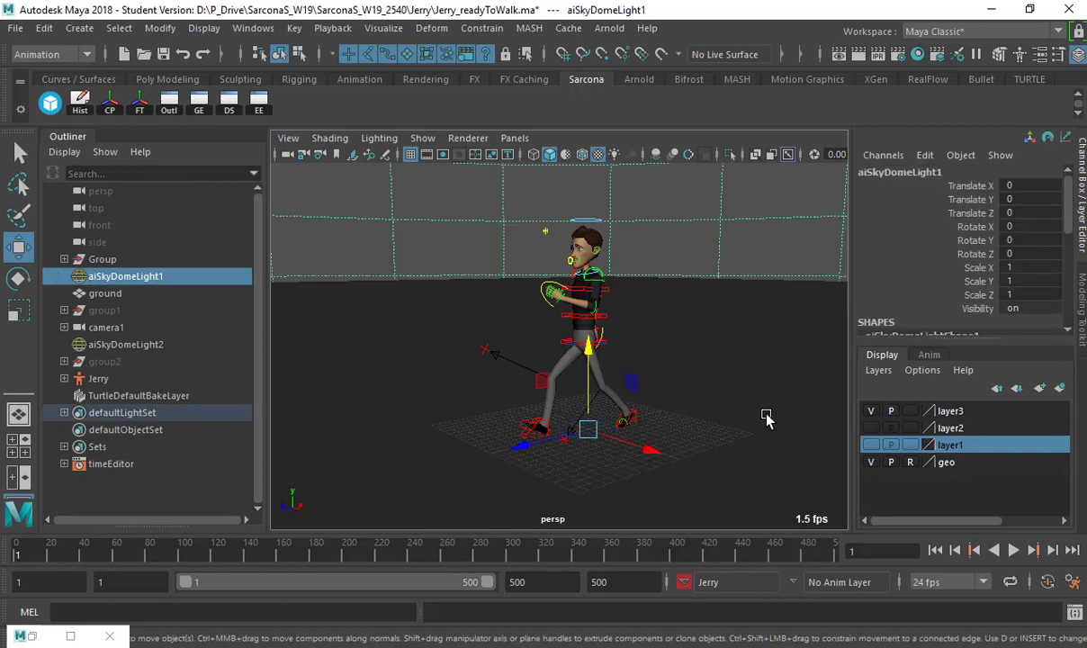
{"action": "left_click", "coordinate": [765, 467]}
{"action": "key", "text": "h"}
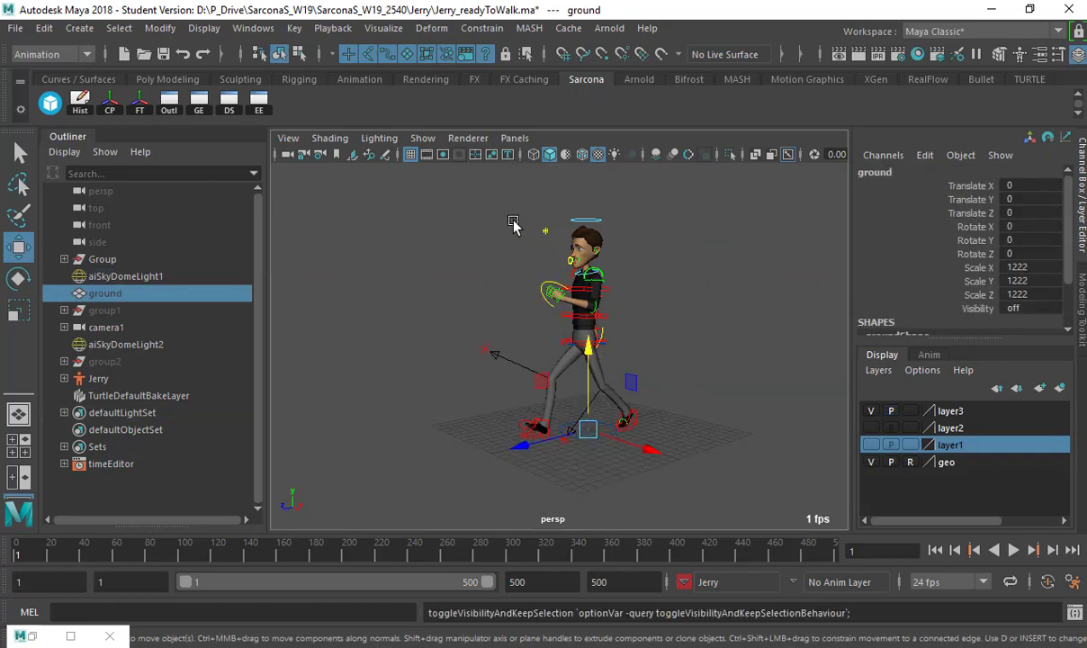
Create a polygon cylinder at the origin and scale it to about 22.83 in X and Z to form a flat disc
{"action": "left_click", "coordinate": [79, 28]}
{"action": "mouse_move", "coordinate": [130, 88]}
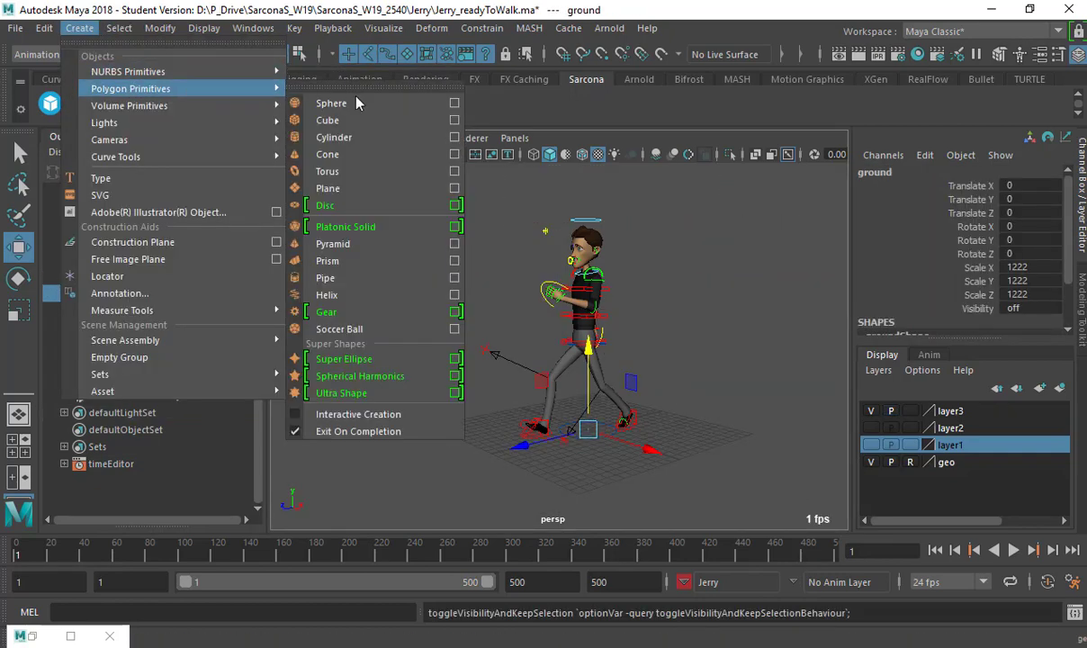
{"action": "left_click", "coordinate": [337, 136]}
{"action": "key", "text": "r"}
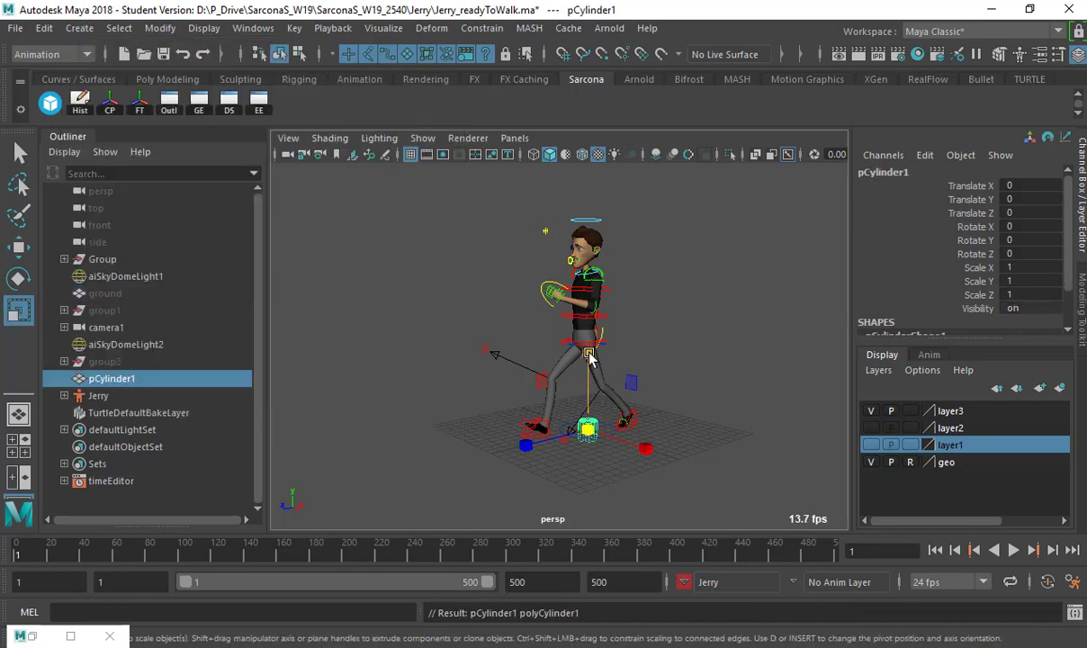
{"action": "left_click_drag", "start_coordinate": [589, 357], "coordinate": [590, 396]}
Lower the disc in the front view to about -1.024 in Translate Y so its top sits beneath the character's feet
{"action": "key", "text": "space"}
{"action": "key", "text": "w"}
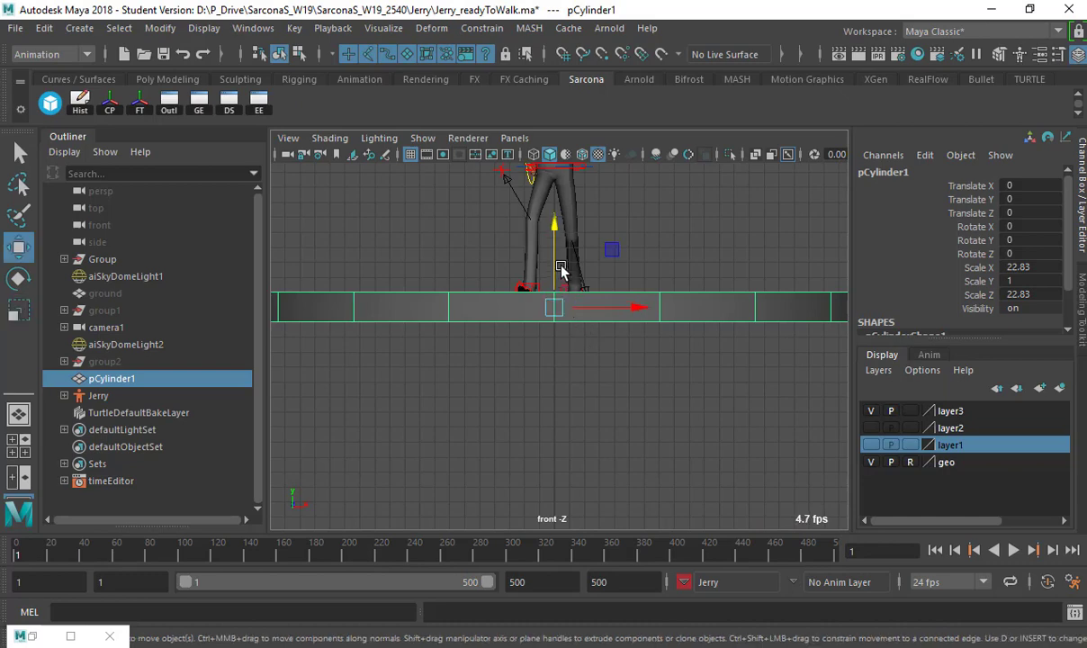
{"action": "mouse_move", "coordinate": [550, 252]}
{"action": "left_mouse_down"}
{"action": "mouse_move", "coordinate": [552, 266]}
{"action": "mouse_move", "coordinate": [554, 230]}
{"action": "left_mouse_up"}
{"action": "key", "text": "space"}
{"action": "key", "text": "5"}
{"action": "mouse_move", "coordinate": [623, 294]}
{"action": "left_mouse_down", "text": "alt"}
{"action": "mouse_move", "coordinate": [641, 306]}
{"action": "mouse_move", "coordinate": [659, 406]}
{"action": "mouse_move", "coordinate": [641, 337]}
{"action": "mouse_move", "coordinate": [654, 326]}
{"action": "left_mouse_up", "text": "alt"}
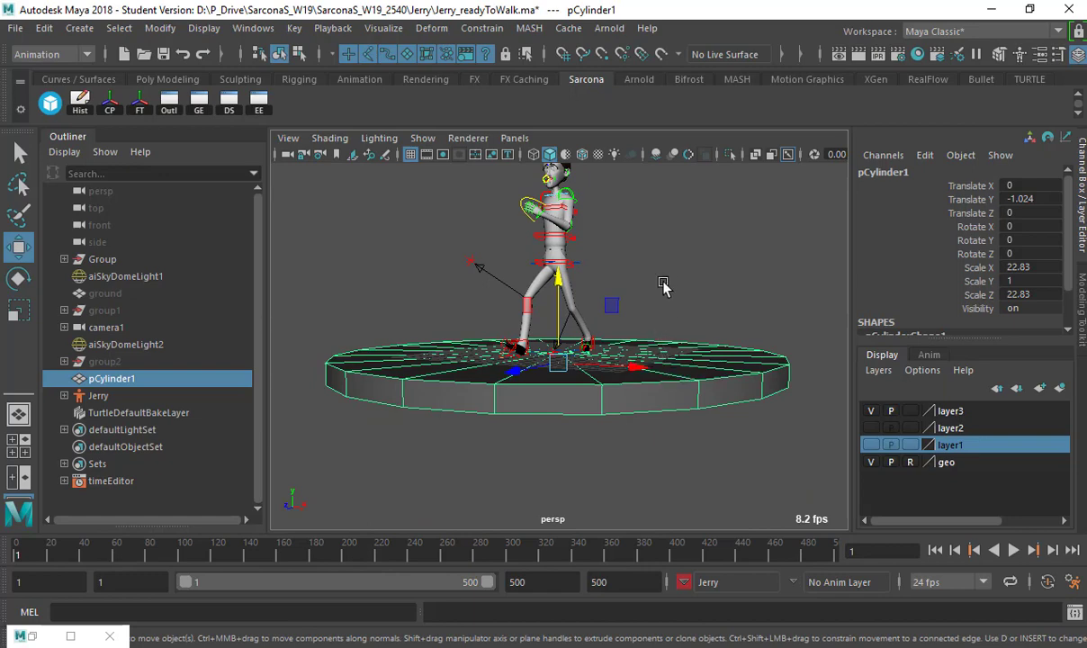
Select the edge loop around the disc's top rim and bevel it
{"action": "right_click_drag", "start_coordinate": [667, 365], "coordinate": [663, 151]}
{"action": "double_click", "coordinate": [642, 379]}
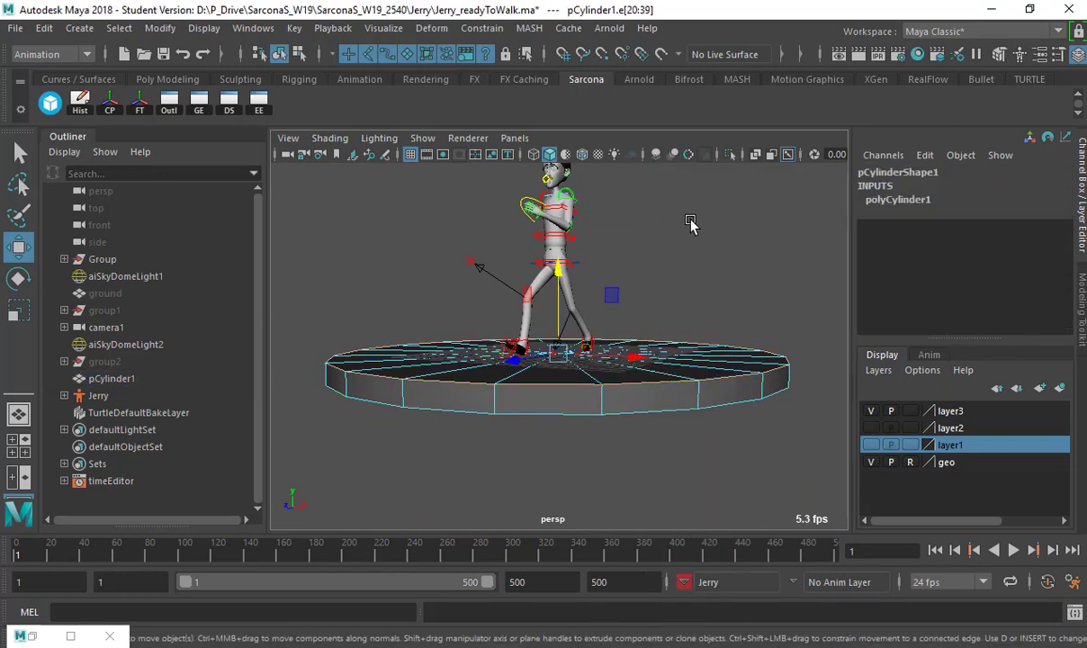
{"action": "right_click", "coordinate": [690, 222], "text": "shift"}
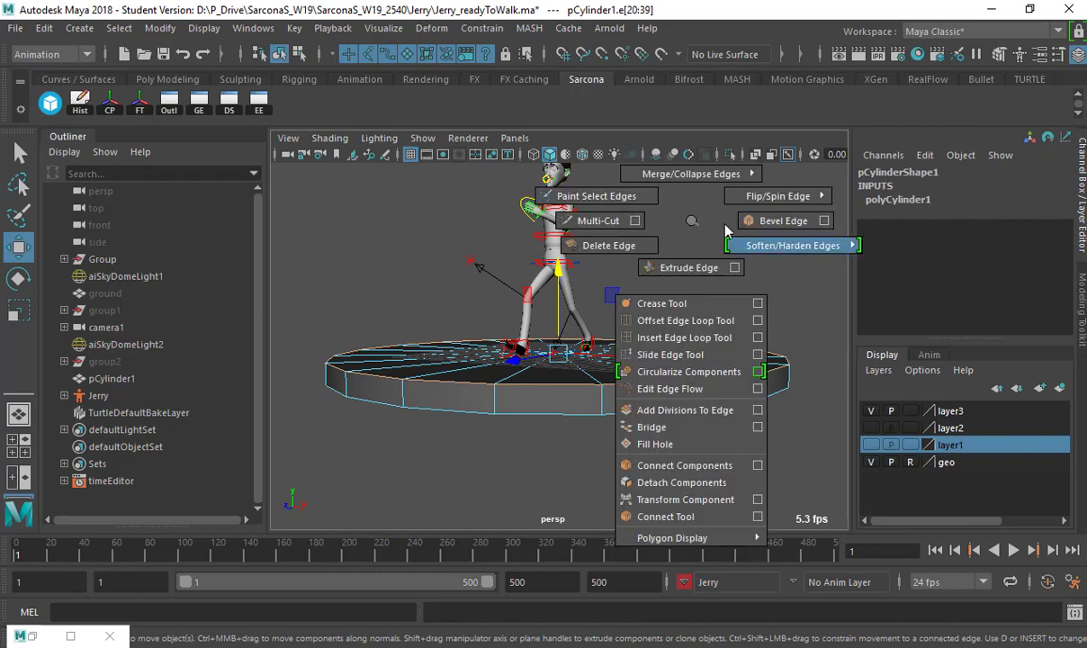
{"action": "left_click", "coordinate": [790, 221]}
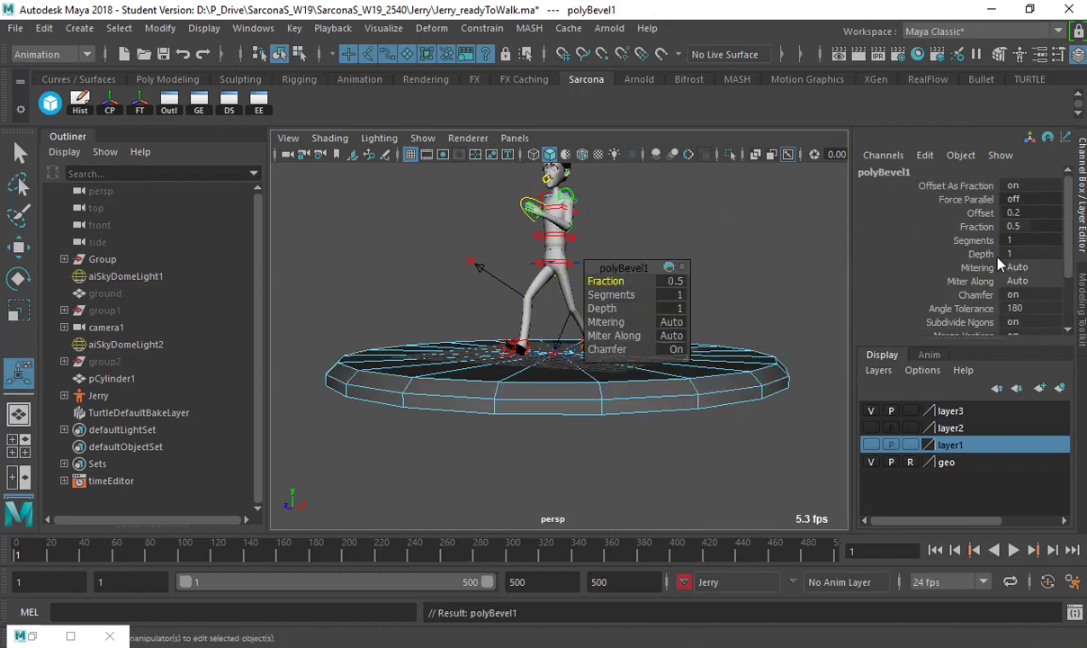
Set the rim bevel's offset to 0.1, fraction to 0.2 and segments to 5
{"action": "left_click", "coordinate": [1024, 213]}
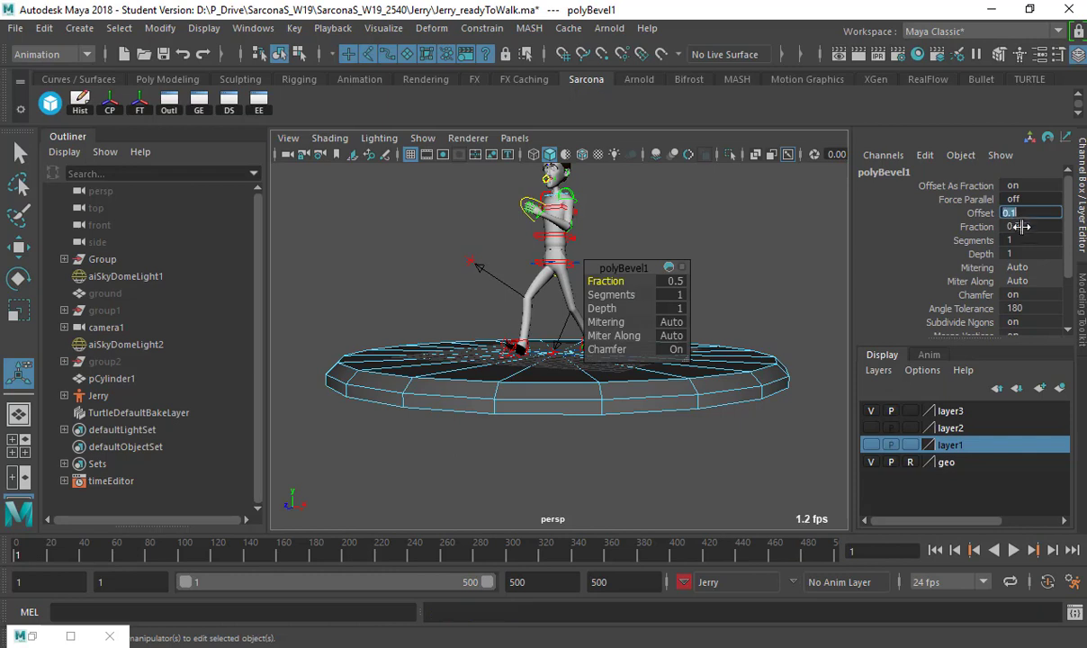
{"action": "left_click", "coordinate": [1028, 227]}
{"action": "type", "text": "0.2"}
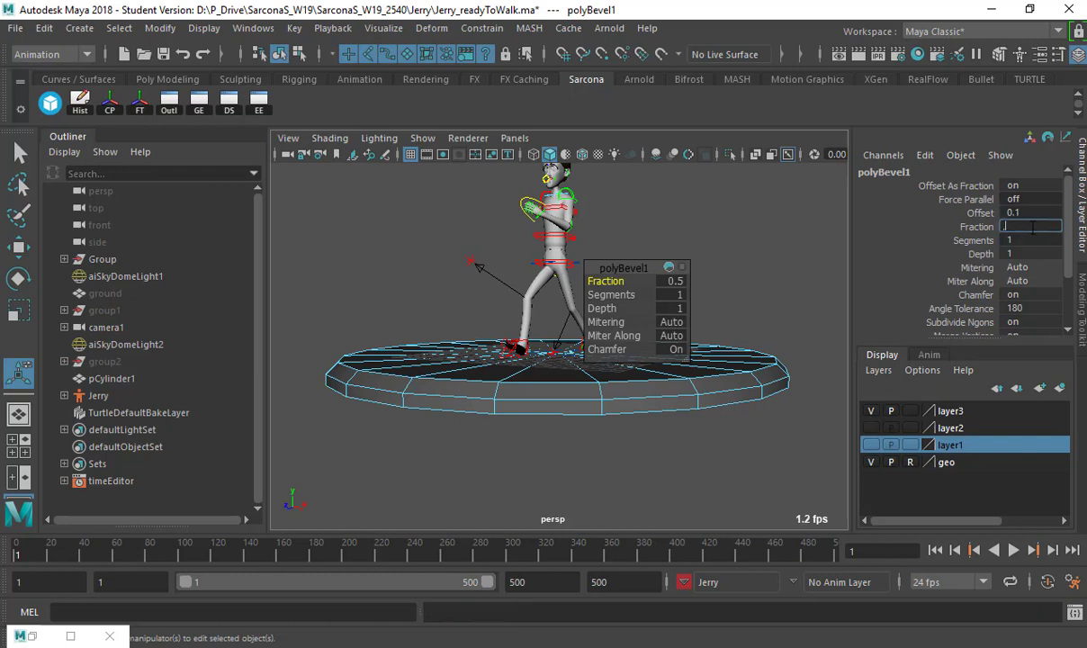
{"action": "key", "text": "Return"}
{"action": "left_click", "coordinate": [1031, 241]}
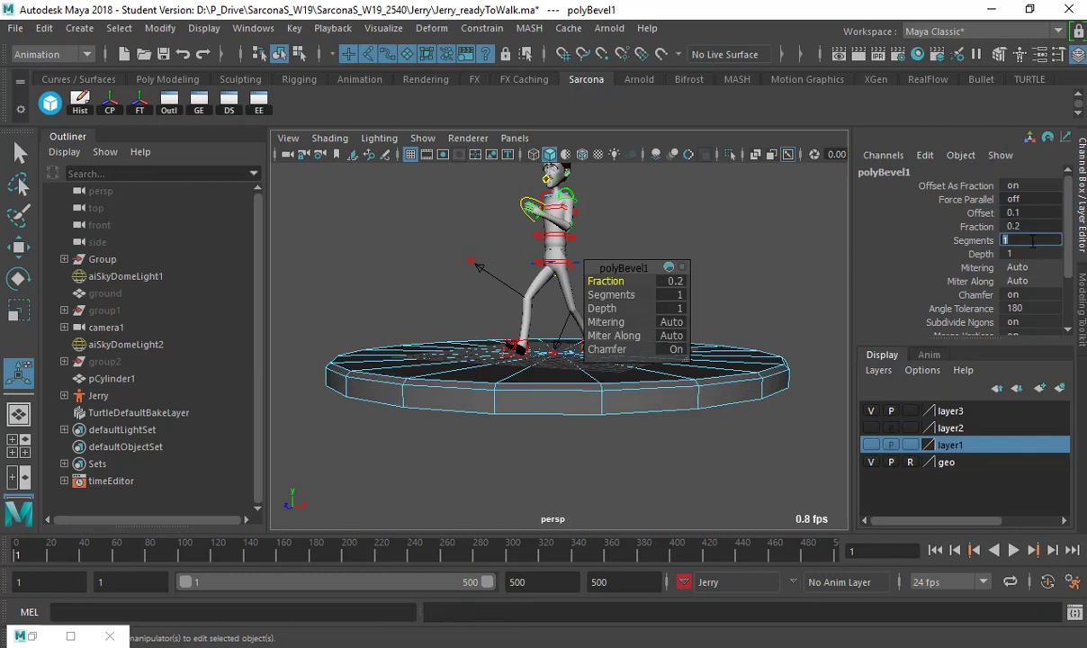
{"action": "type", "text": "5"}
{"action": "key", "text": "Return"}
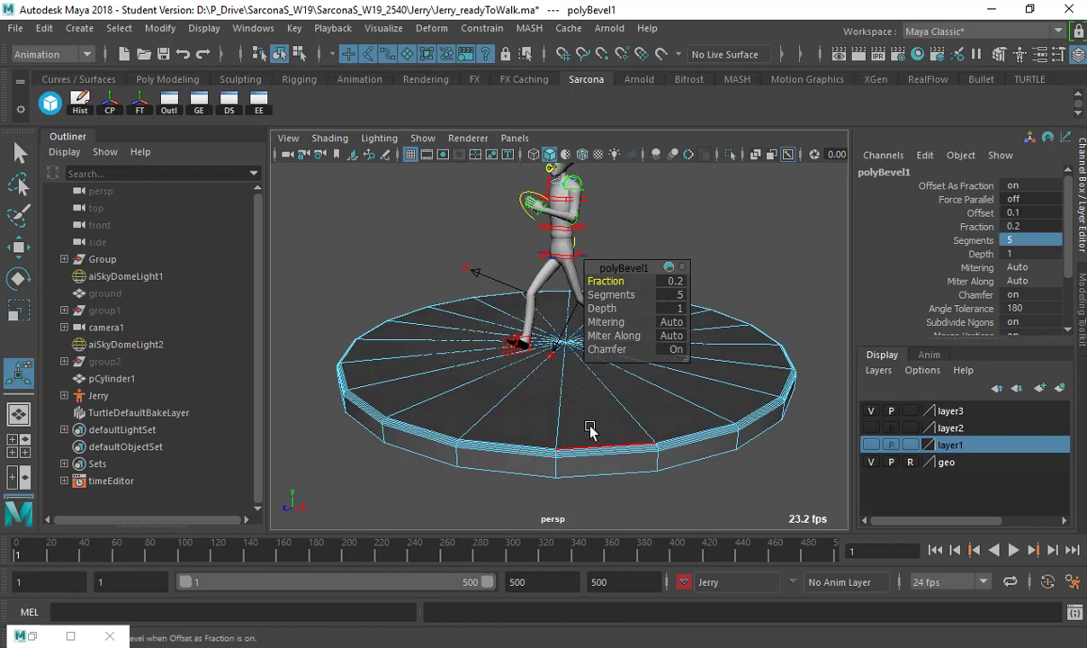
Select all faces on the underside of the disc and delete them
{"action": "left_click_drag", "start_coordinate": [589, 420], "coordinate": [560, 333], "text": "alt"}
{"action": "right_click_drag", "start_coordinate": [499, 325], "coordinate": [501, 378]}
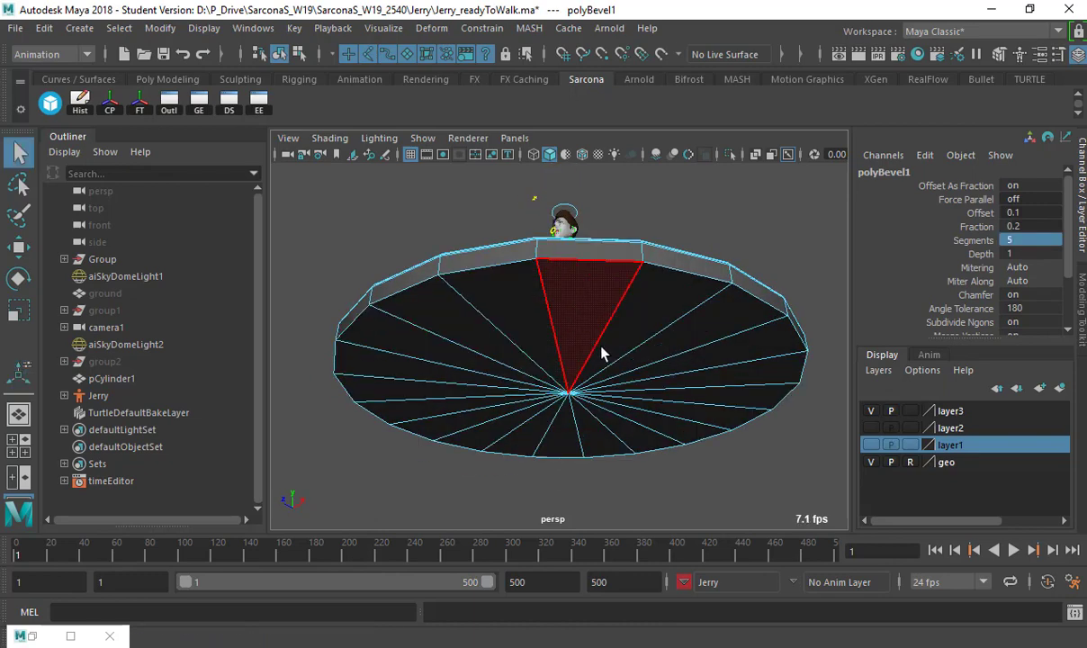
{"action": "mouse_move", "coordinate": [606, 350]}
{"action": "left_mouse_down"}
{"action": "mouse_move", "coordinate": [607, 359]}
{"action": "mouse_move", "coordinate": [492, 381]}
{"action": "mouse_move", "coordinate": [681, 376]}
{"action": "left_mouse_up"}
{"action": "key", "text": "Delete"}
{"action": "left_click_drag", "start_coordinate": [644, 331], "coordinate": [661, 432], "text": "alt"}
Return the disc to object mode and display it with smooth mesh preview
{"action": "right_click_drag", "start_coordinate": [698, 330], "coordinate": [698, 329]}
{"action": "key", "text": "3"}
{"action": "left_click", "coordinate": [727, 251]}
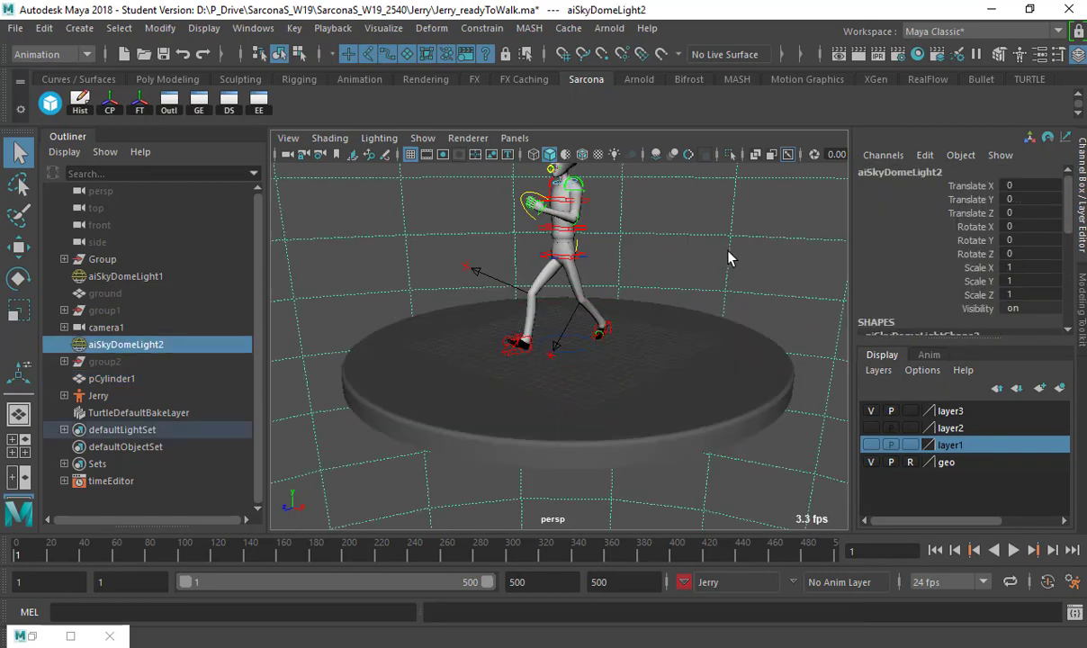
Select the disc, return to frame 1 and open the options for creating a turntable
{"action": "left_click_drag", "start_coordinate": [717, 278], "coordinate": [678, 238], "text": "alt"}
{"action": "middle_click_drag", "start_coordinate": [630, 252], "coordinate": [614, 317], "text": "alt"}
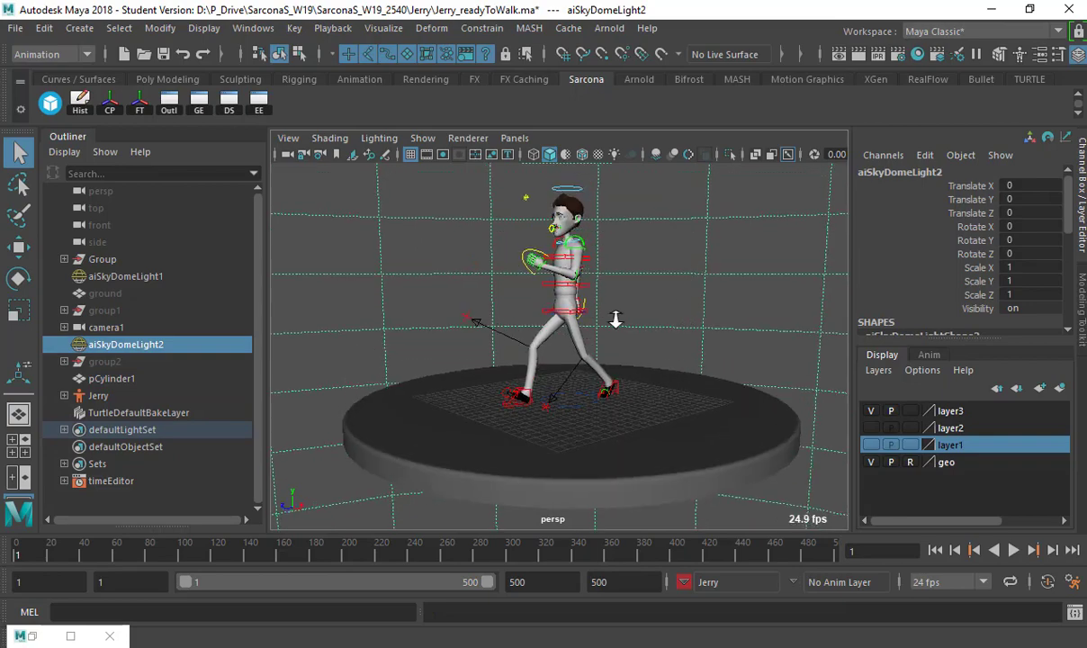
{"action": "right_click_drag", "start_coordinate": [613, 318], "coordinate": [639, 405], "text": "alt"}
{"action": "left_click", "coordinate": [639, 411]}
{"action": "left_click_drag", "start_coordinate": [648, 398], "coordinate": [522, 422], "text": "alt"}
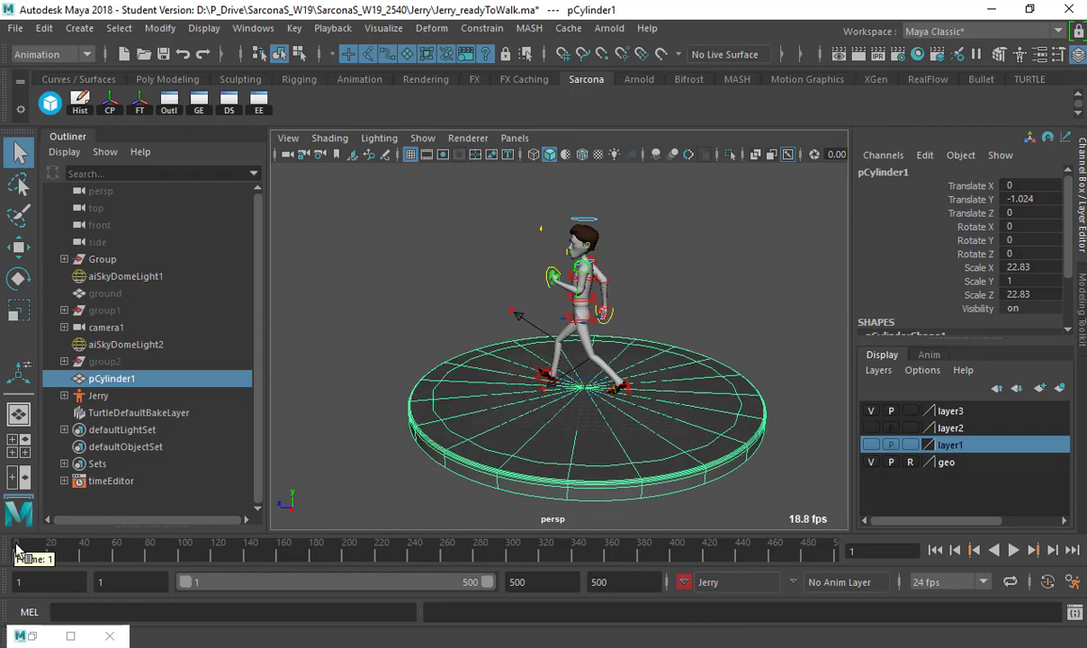
{"action": "left_click_drag", "start_coordinate": [117, 559], "coordinate": [18, 555]}
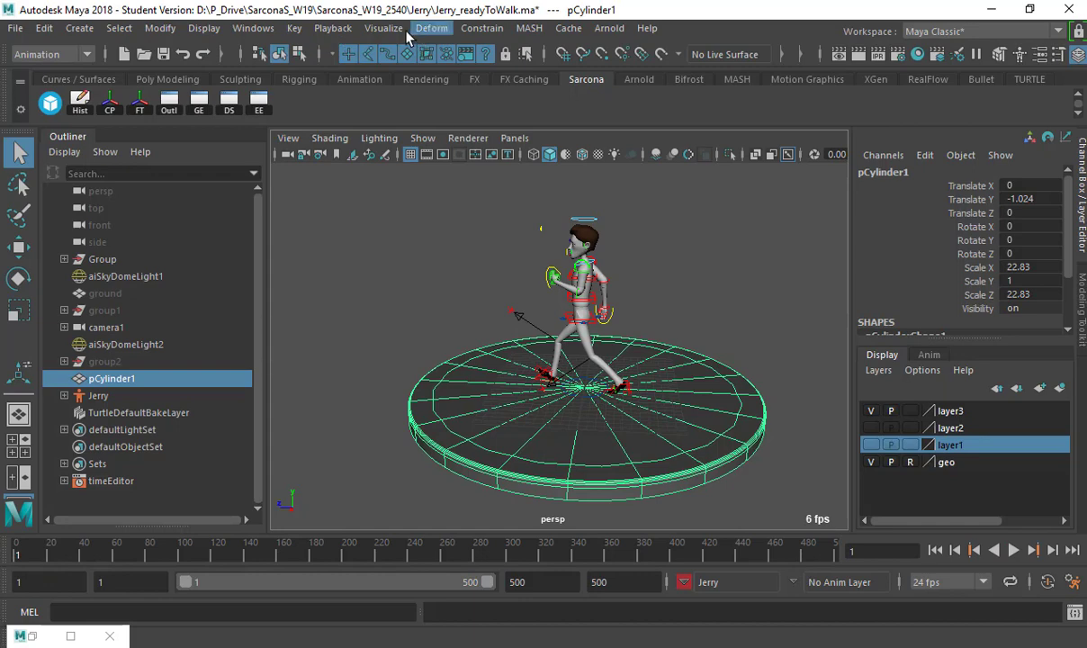
{"action": "left_click", "coordinate": [382, 28]}
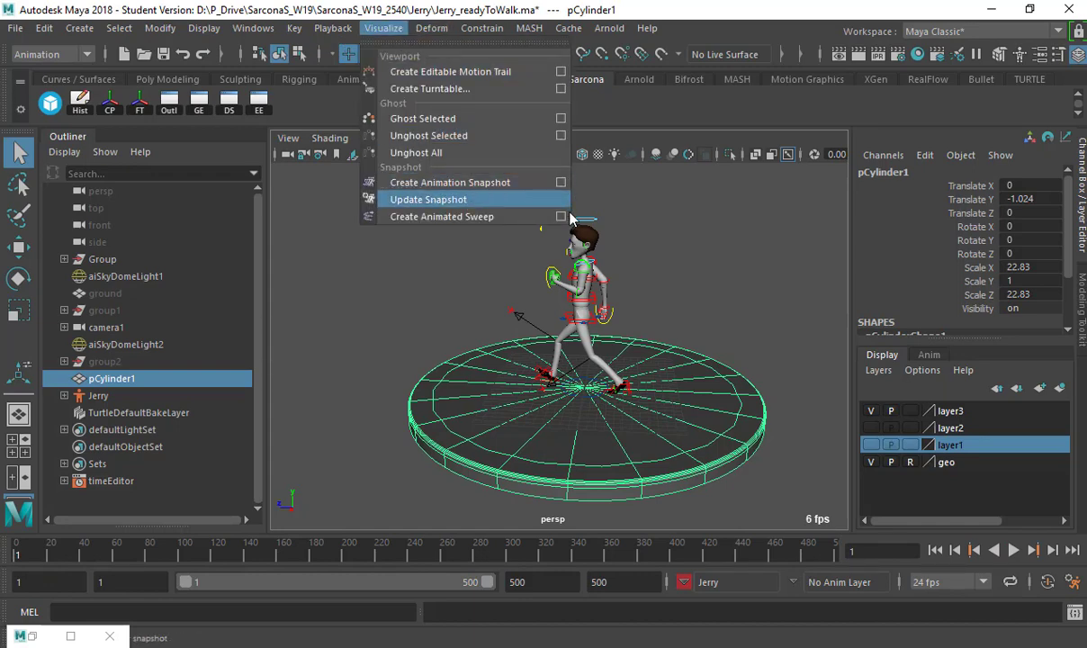
{"action": "left_click", "coordinate": [561, 89]}
{"action": "left_click_drag", "start_coordinate": [567, 266], "coordinate": [425, 444]}
Set the perspective camera's focal length to 60, raise it to 100, and pull the camera back to frame the character and disc
{"action": "left_click", "coordinate": [290, 155]}
{"action": "left_click_drag", "start_coordinate": [550, 317], "coordinate": [632, 352], "text": "alt"}
{"action": "scroll", "coordinate": [981, 272], "scroll_direction": "down", "scroll_amount": 5}
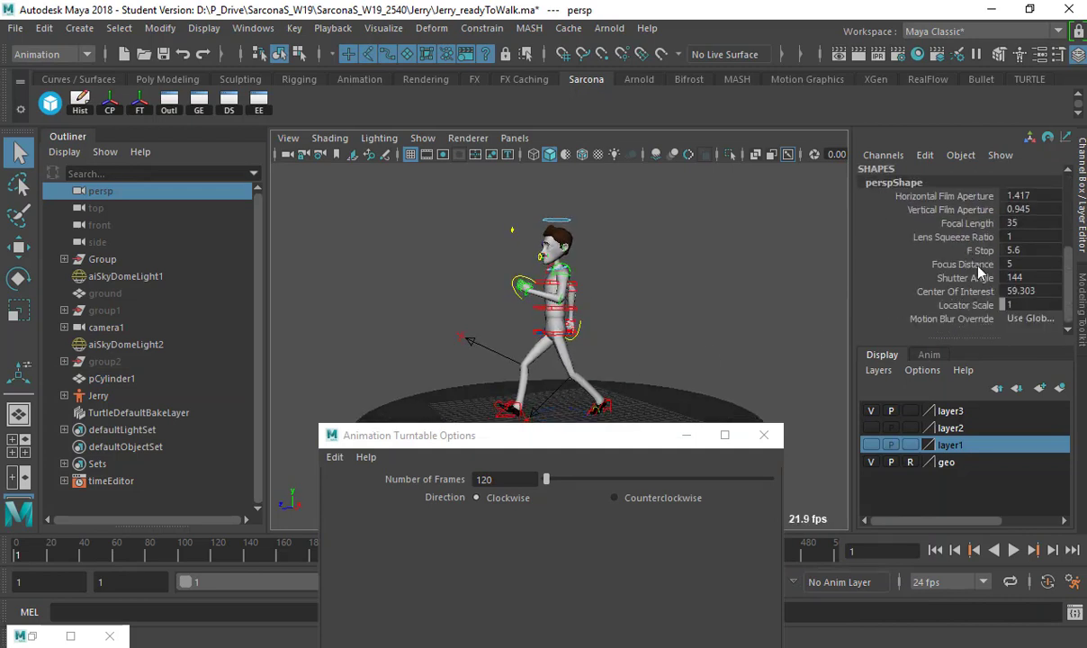
{"action": "double_click", "coordinate": [1017, 224]}
{"action": "type", "text": "6"}
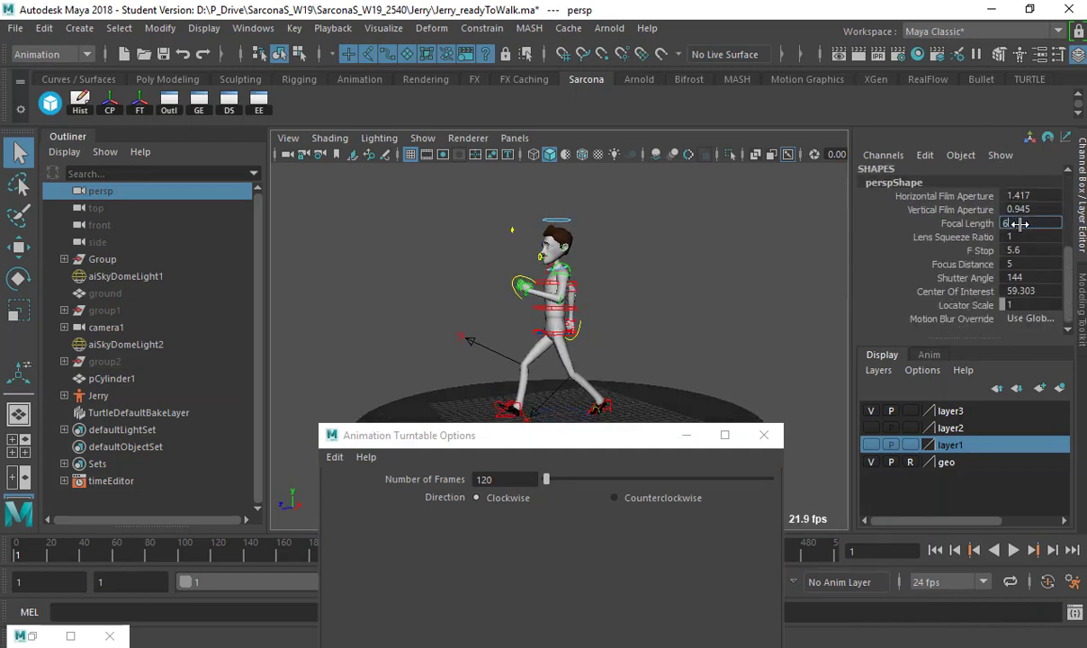
{"action": "type", "text": "0"}
{"action": "key", "text": "Return"}
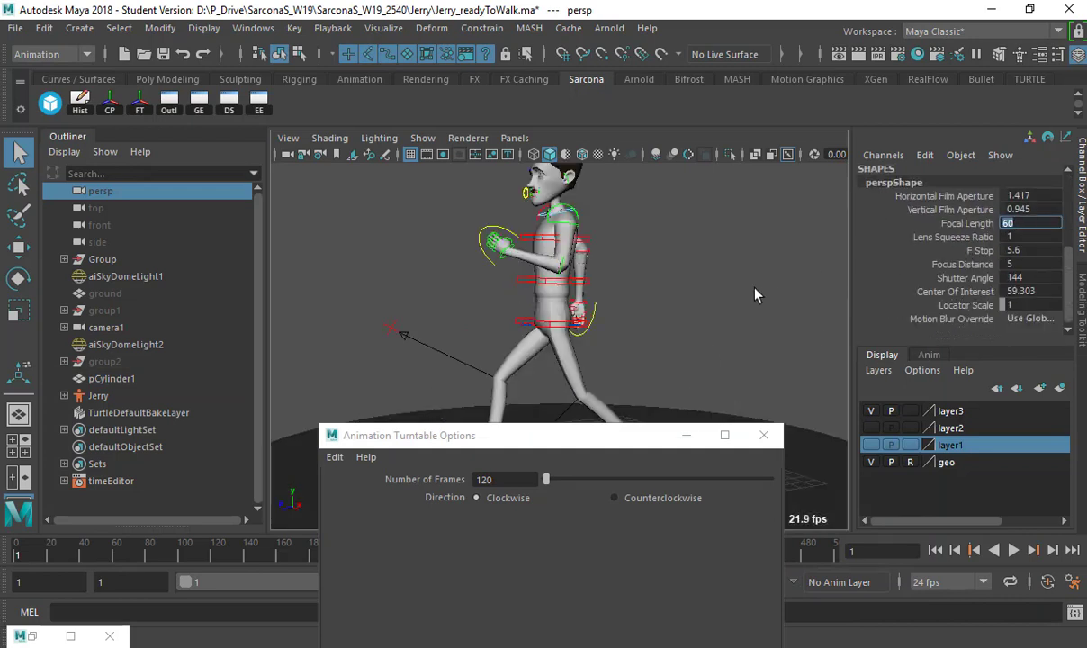
{"action": "right_click_drag", "start_coordinate": [685, 296], "coordinate": [580, 297], "text": "alt"}
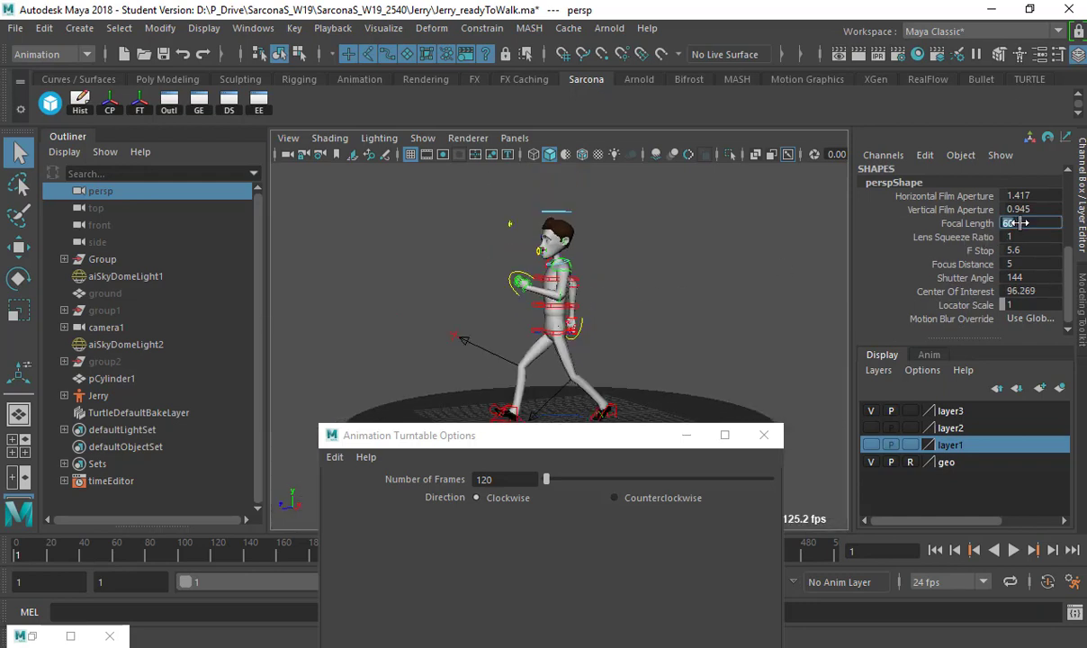
{"action": "key", "text": "Return"}
{"action": "right_click_drag", "start_coordinate": [658, 344], "coordinate": [601, 341], "text": "alt"}
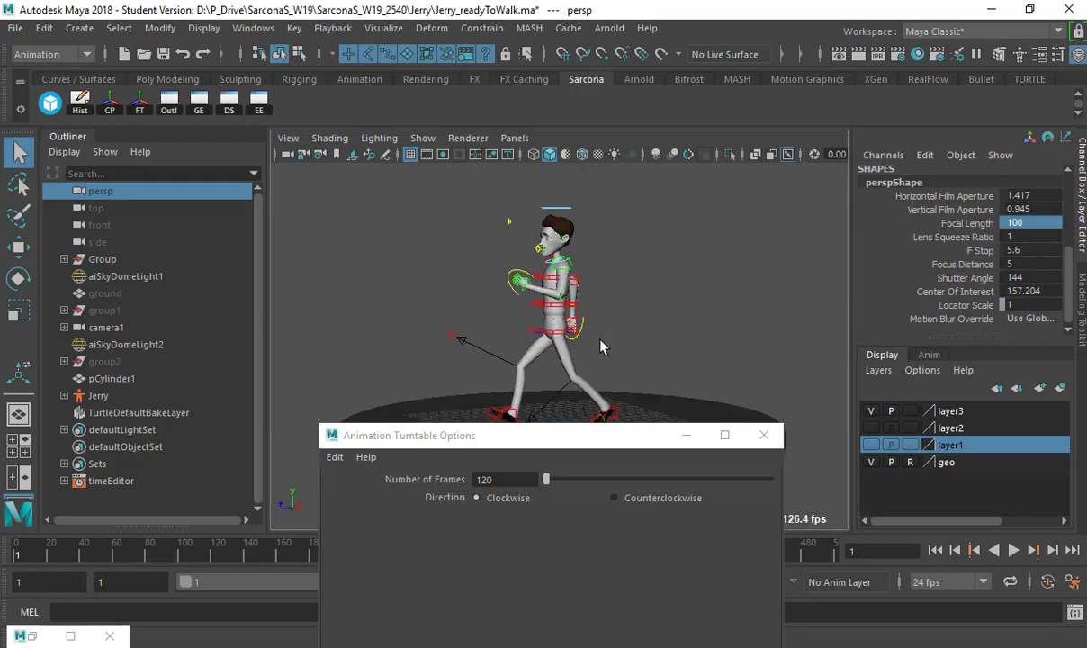
{"action": "left_click_drag", "start_coordinate": [601, 341], "coordinate": [607, 340], "text": "alt"}
{"action": "left_click_drag", "start_coordinate": [645, 393], "coordinate": [654, 403], "text": "alt"}
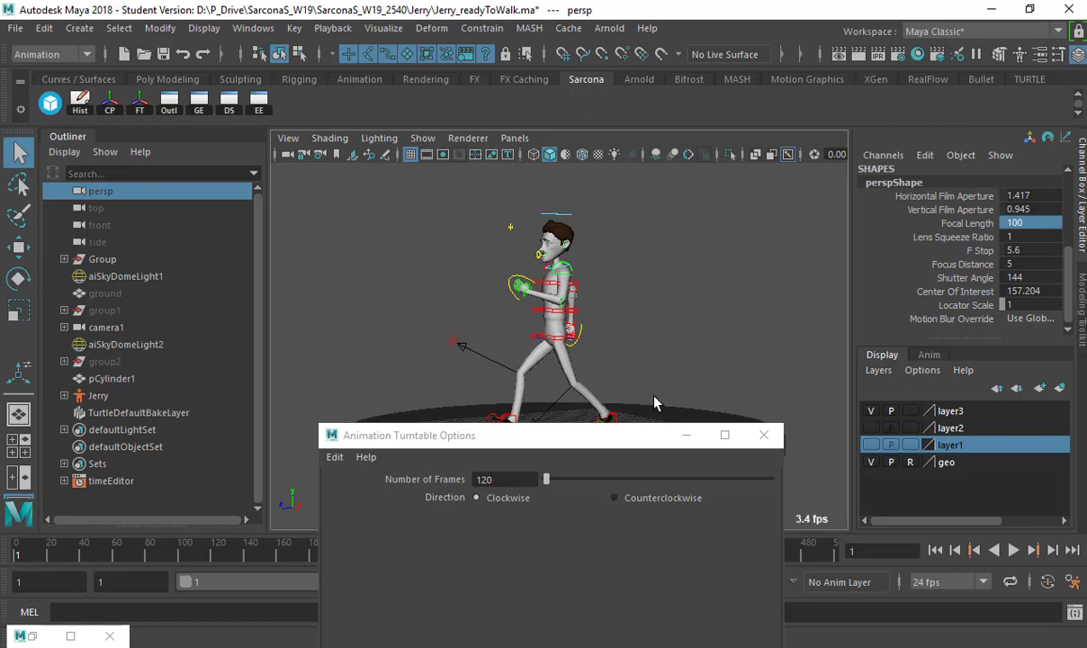
Create a 300-frame counterclockwise turntable around the disc and play it back
{"action": "left_click", "coordinate": [655, 411]}
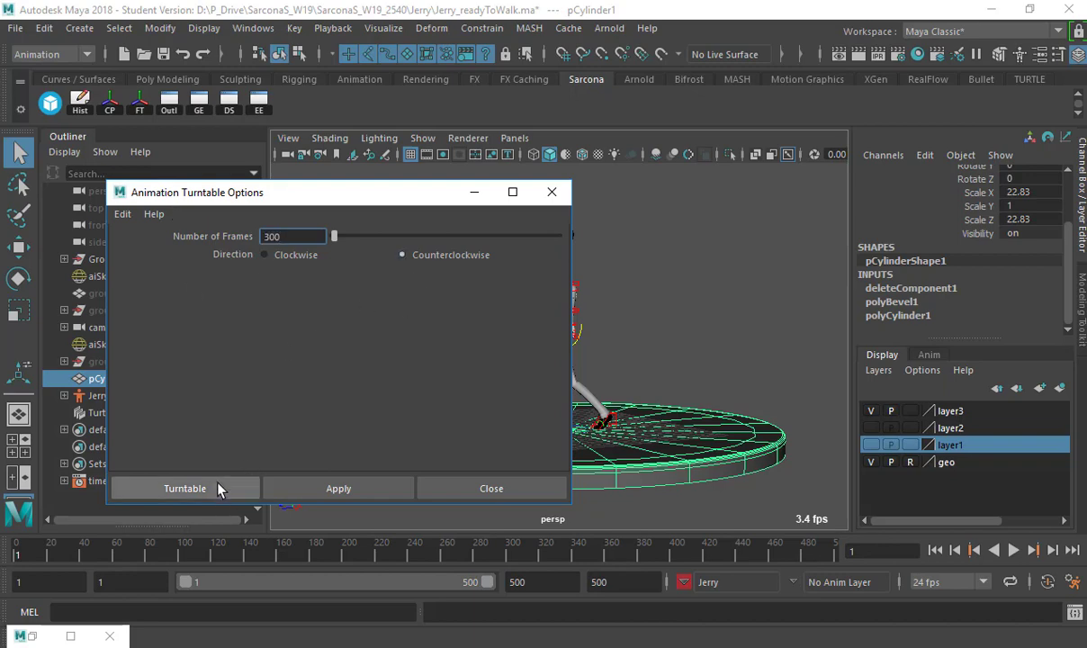
{"action": "left_click", "coordinate": [216, 487]}
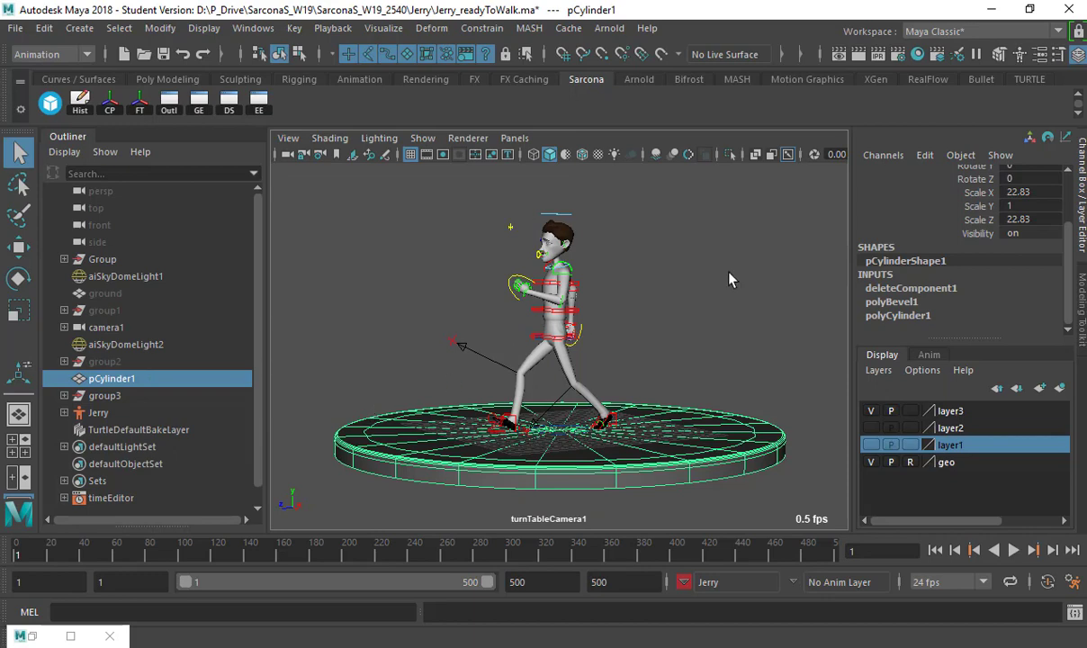
{"action": "key", "text": "alt+v"}
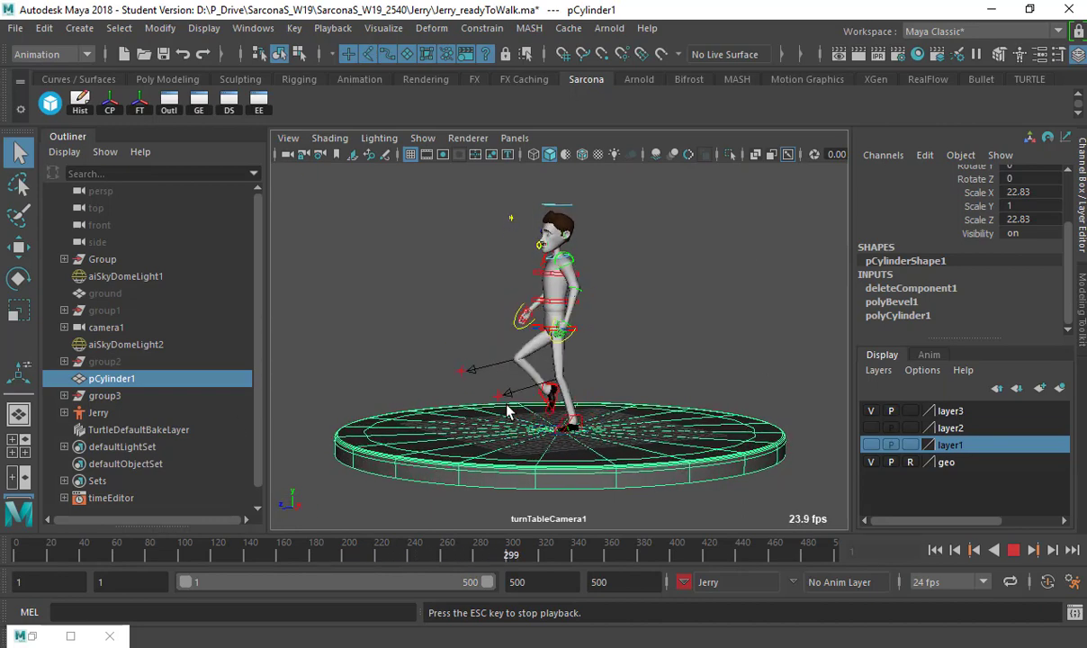
{"action": "key", "text": "Escape"}
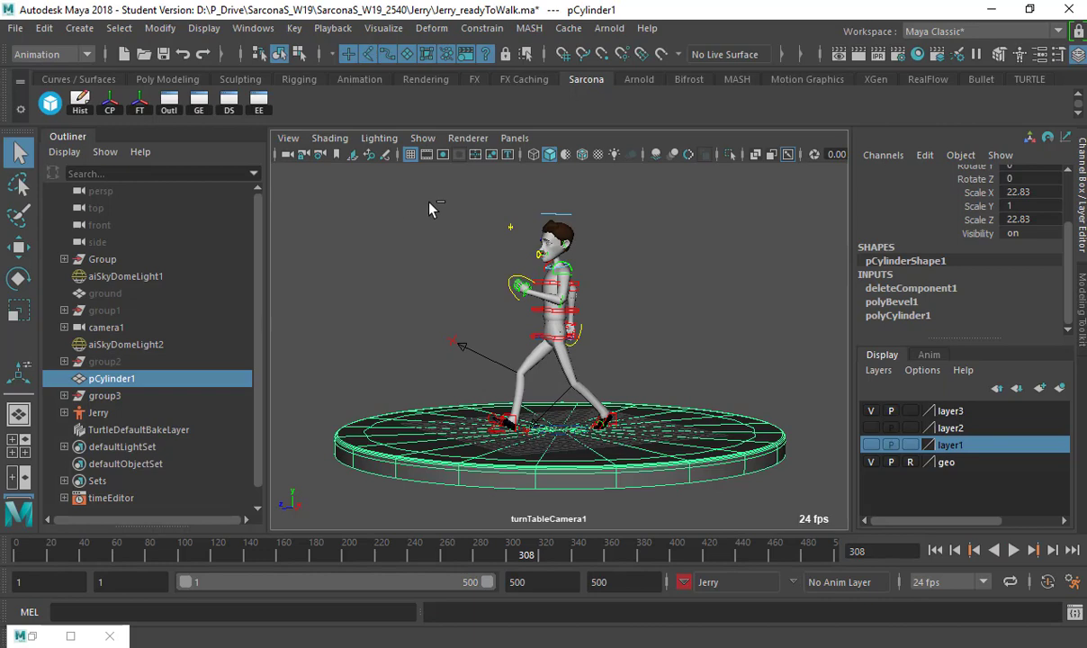
Open the Rotate Y animation curve of group3, the parent group of the turntable camera
{"action": "key", "text": "ctrl+a"}
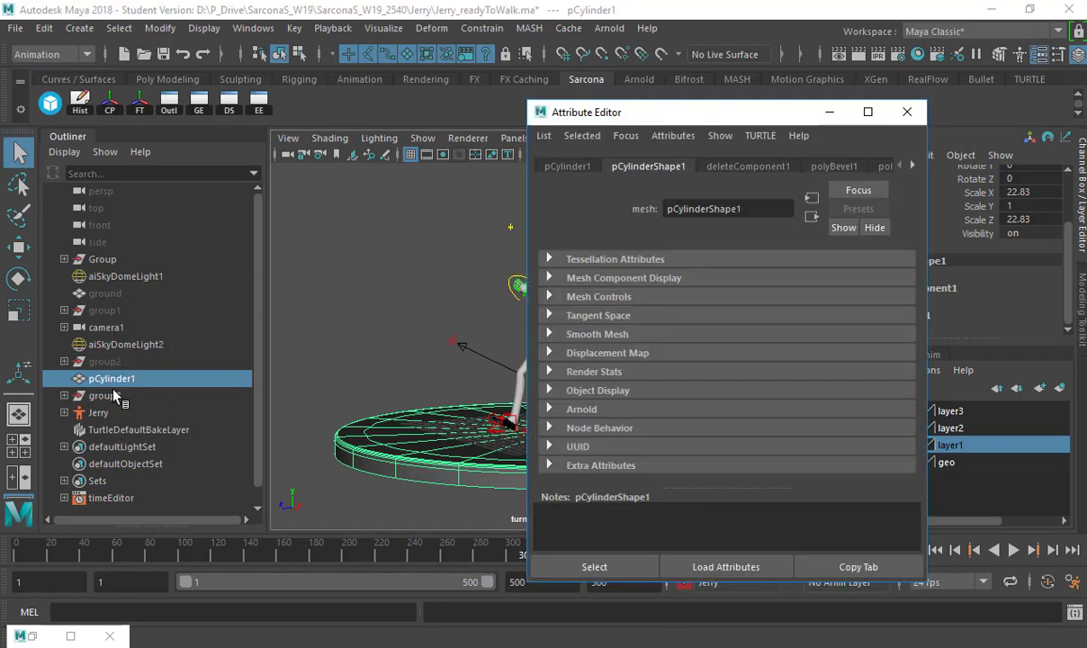
{"action": "left_click", "coordinate": [110, 396]}
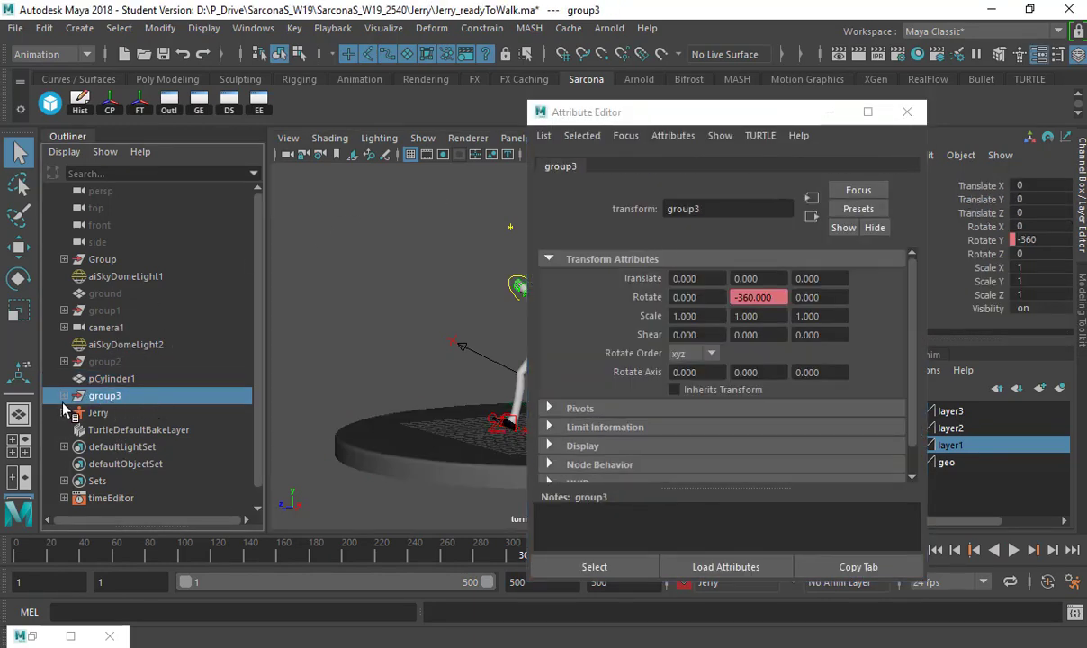
{"action": "left_click", "coordinate": [64, 397]}
{"action": "left_click", "coordinate": [165, 414]}
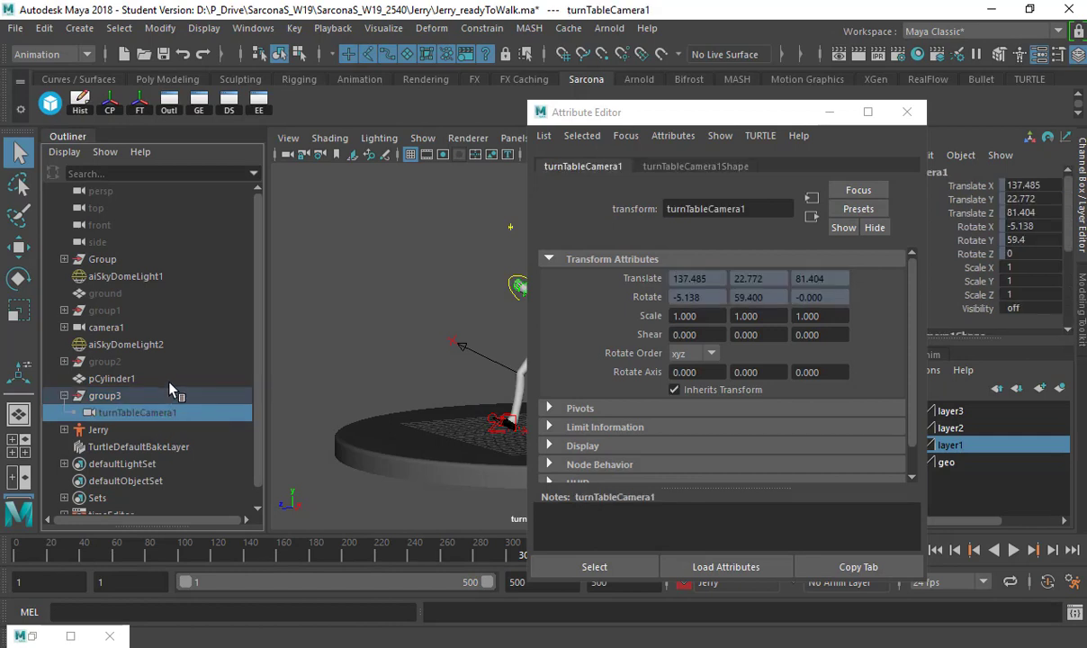
{"action": "left_click", "coordinate": [128, 401]}
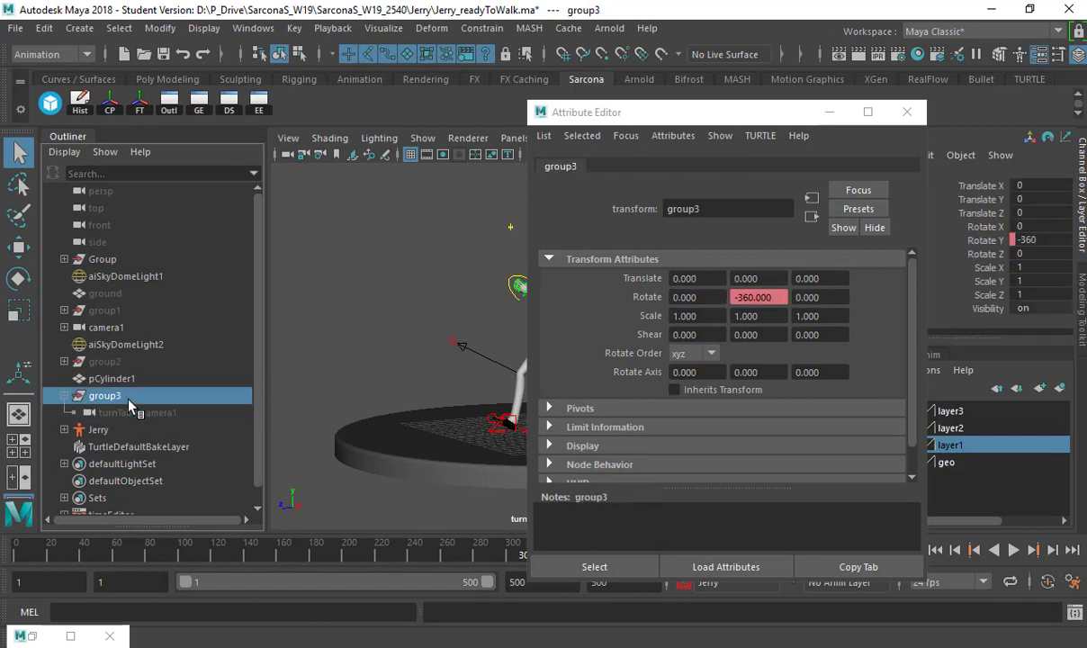
{"action": "right_click", "coordinate": [760, 298]}
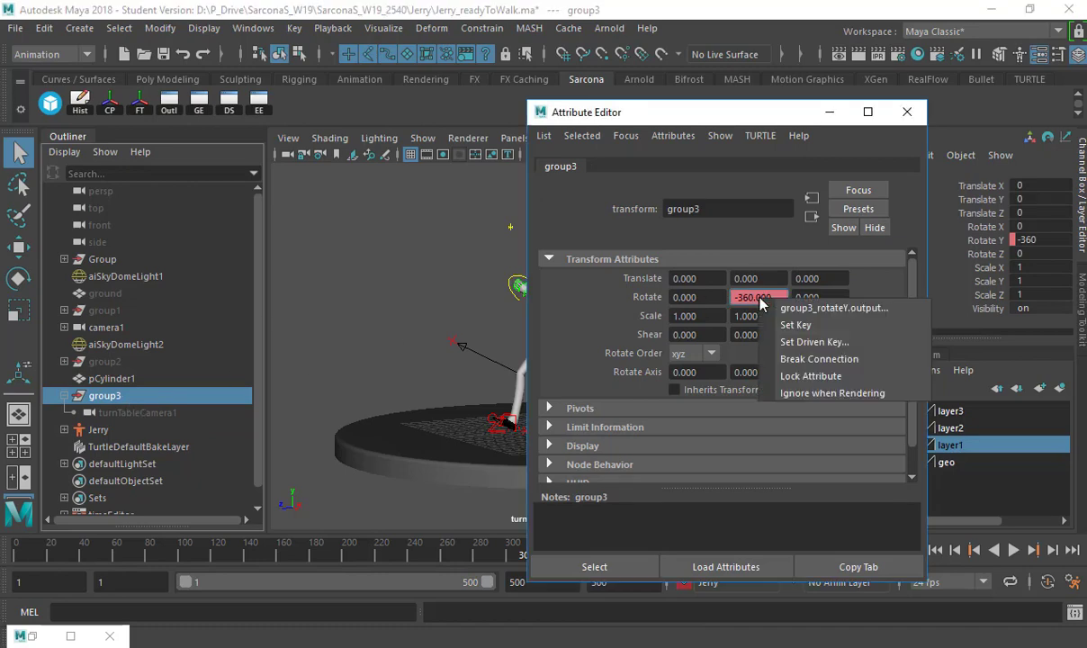
{"action": "left_click", "coordinate": [806, 307]}
Set the group3 Rotate Y key at frame 300 to -135
{"action": "double_click", "coordinate": [677, 409]}
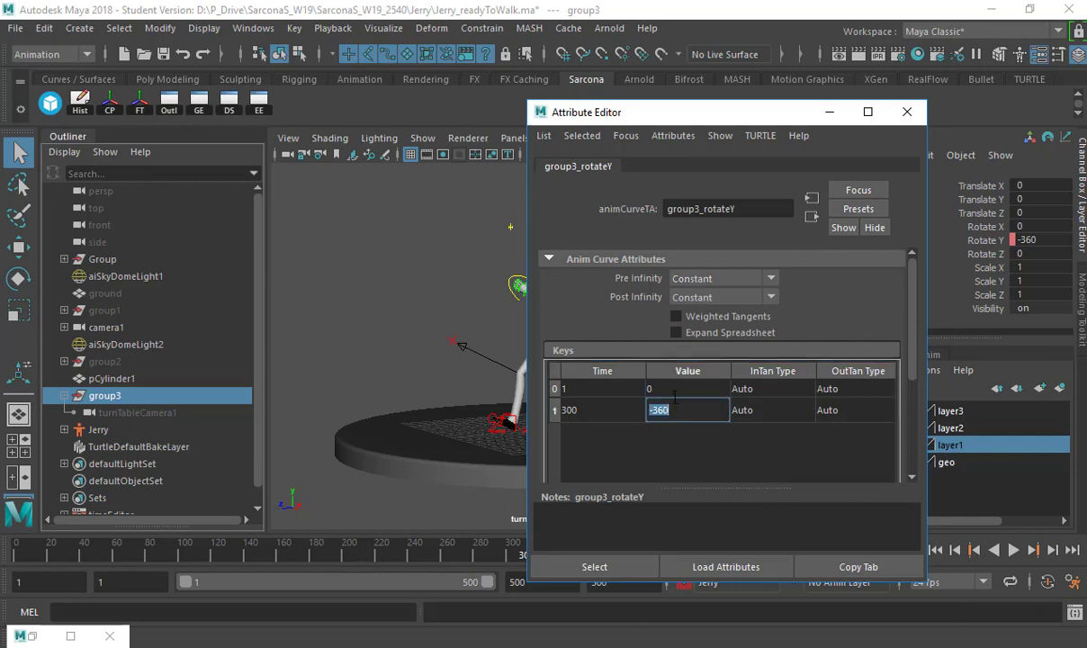
{"action": "double_click", "coordinate": [674, 390]}
{"action": "double_click", "coordinate": [677, 412]}
{"action": "type", "text": "-135"}
{"action": "key", "text": "Return"}
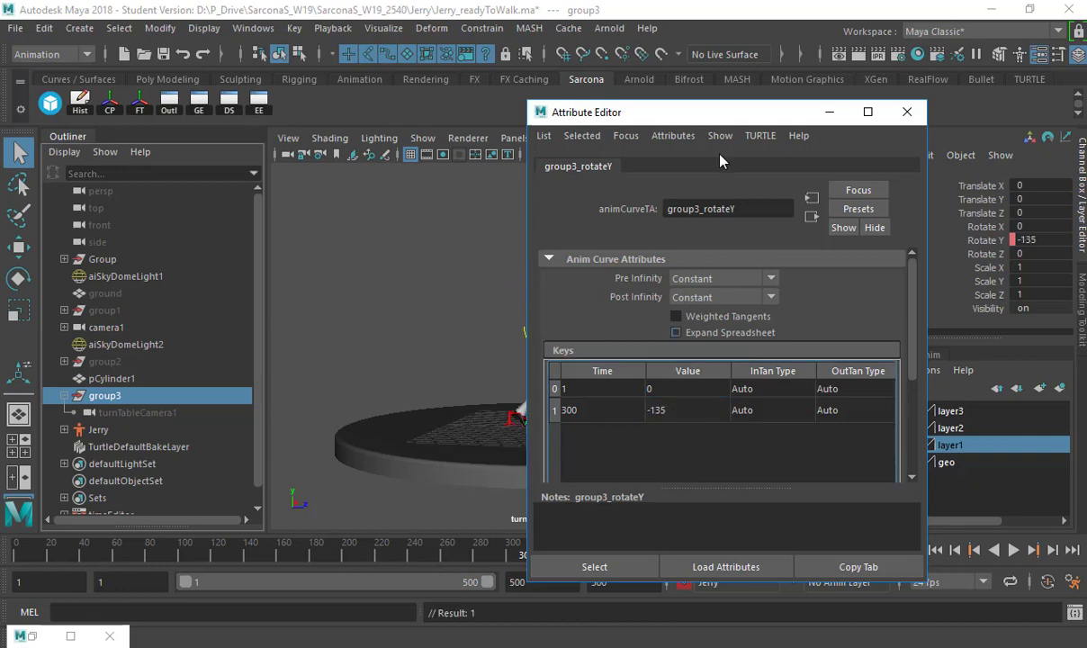
Try -120 and -90 as the Rotate Y key value at frame 300
{"action": "left_click_drag", "start_coordinate": [825, 112], "coordinate": [947, 125]}
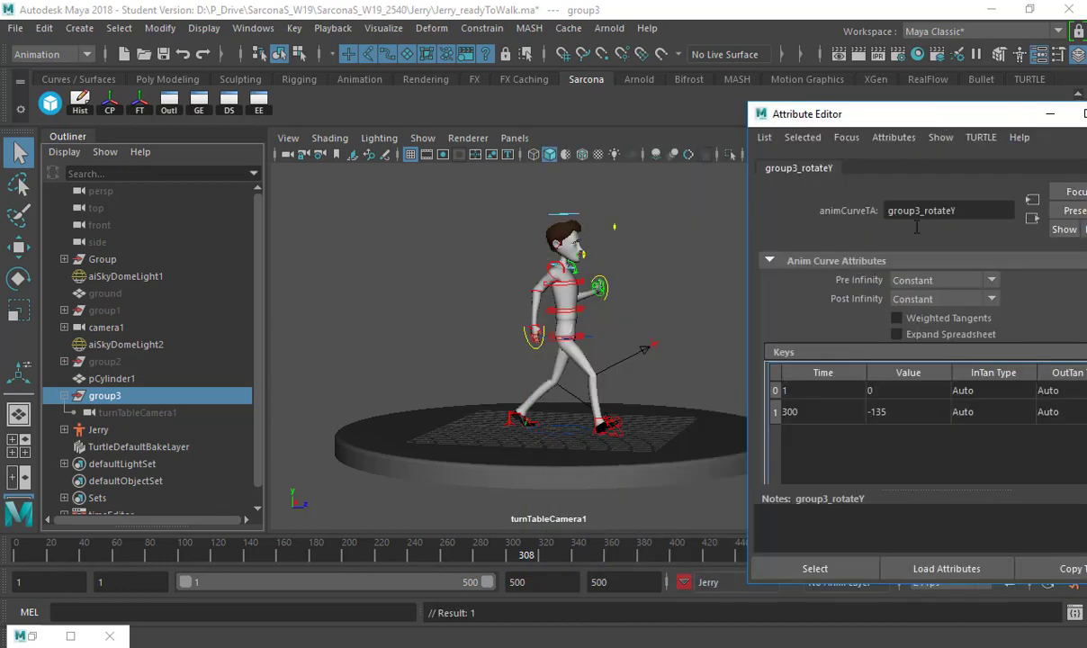
{"action": "double_click", "coordinate": [908, 412]}
{"action": "type", "text": "-120"}
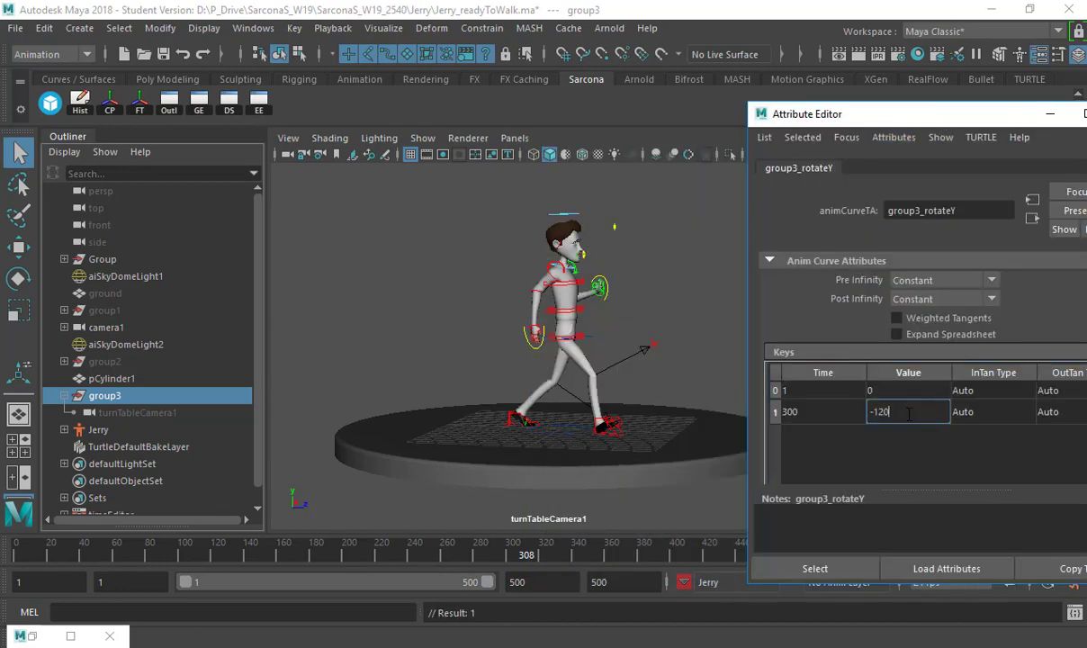
{"action": "key", "text": "Return"}
{"action": "double_click", "coordinate": [908, 412]}
{"action": "type", "text": "-90"}
{"action": "key", "text": "Return"}
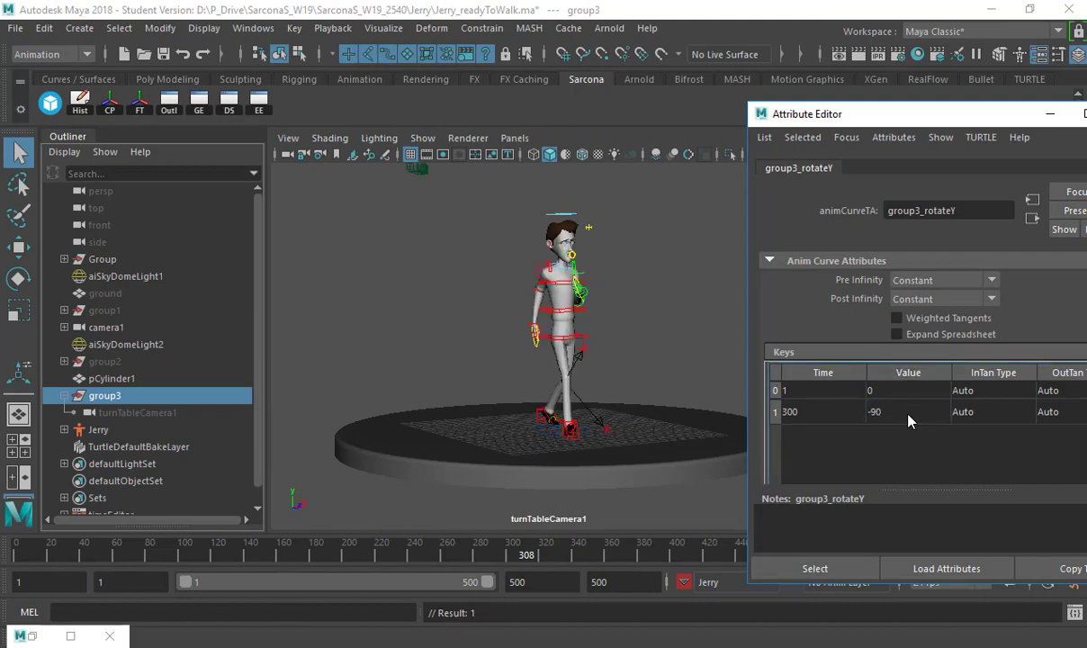
Set the turntable group's Rotate Y key at frame 300 to -100
{"action": "double_click", "coordinate": [908, 412]}
{"action": "type", "text": "-100"}
{"action": "key", "text": "Return"}
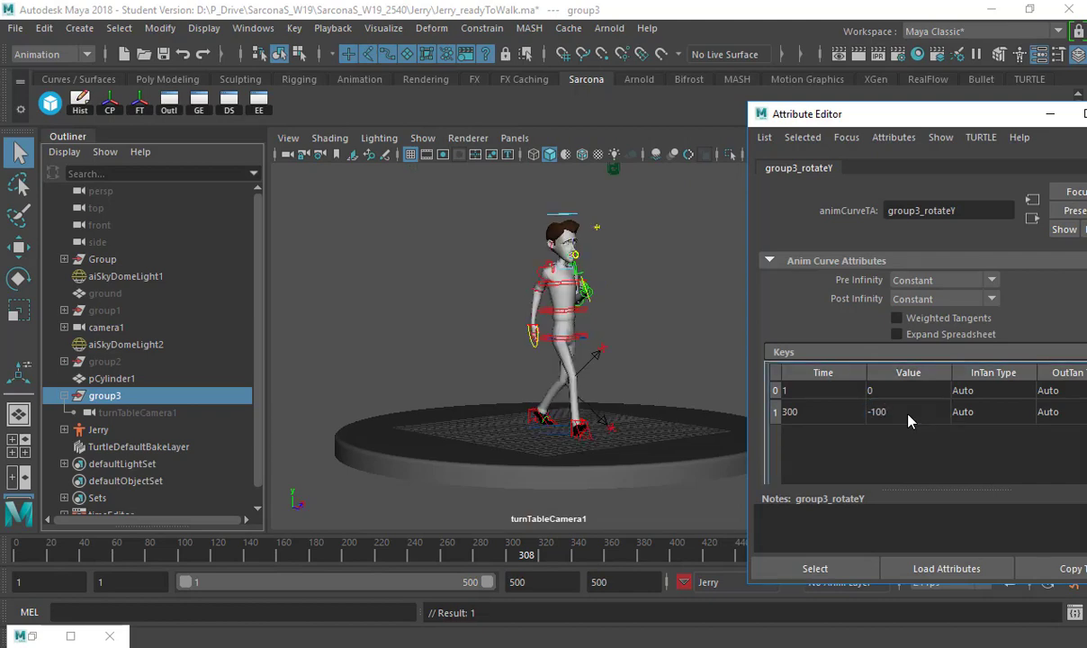
{"action": "left_click_drag", "start_coordinate": [933, 115], "coordinate": [448, 90]}
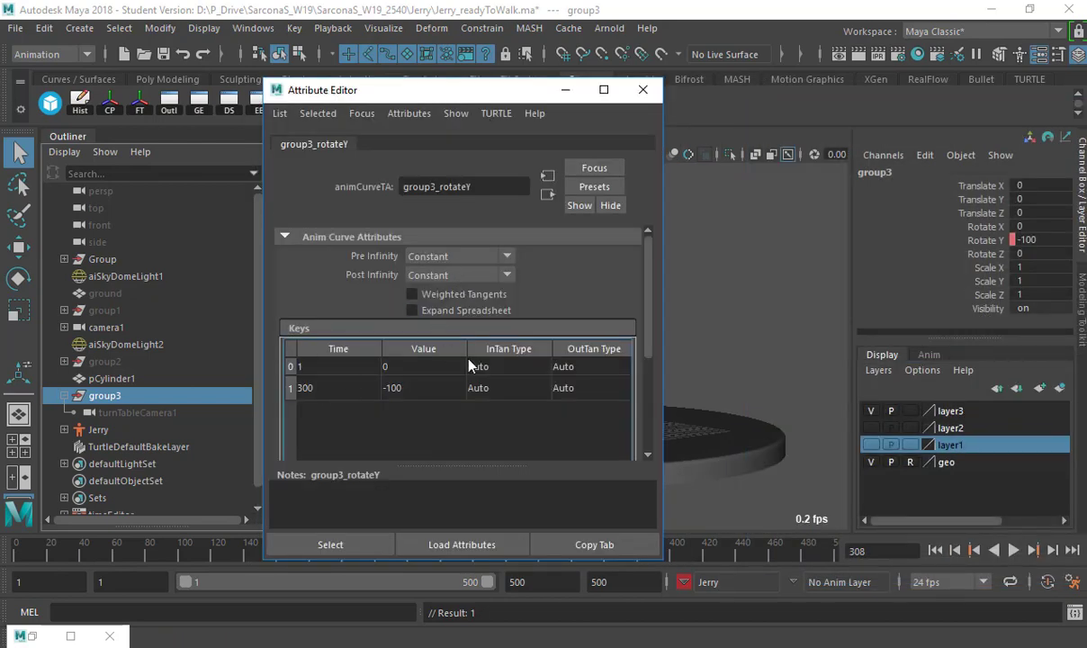
Set the in and out tangents of both group3 Rotate Y keys to Linear
{"action": "left_click_drag", "start_coordinate": [473, 367], "coordinate": [583, 388]}
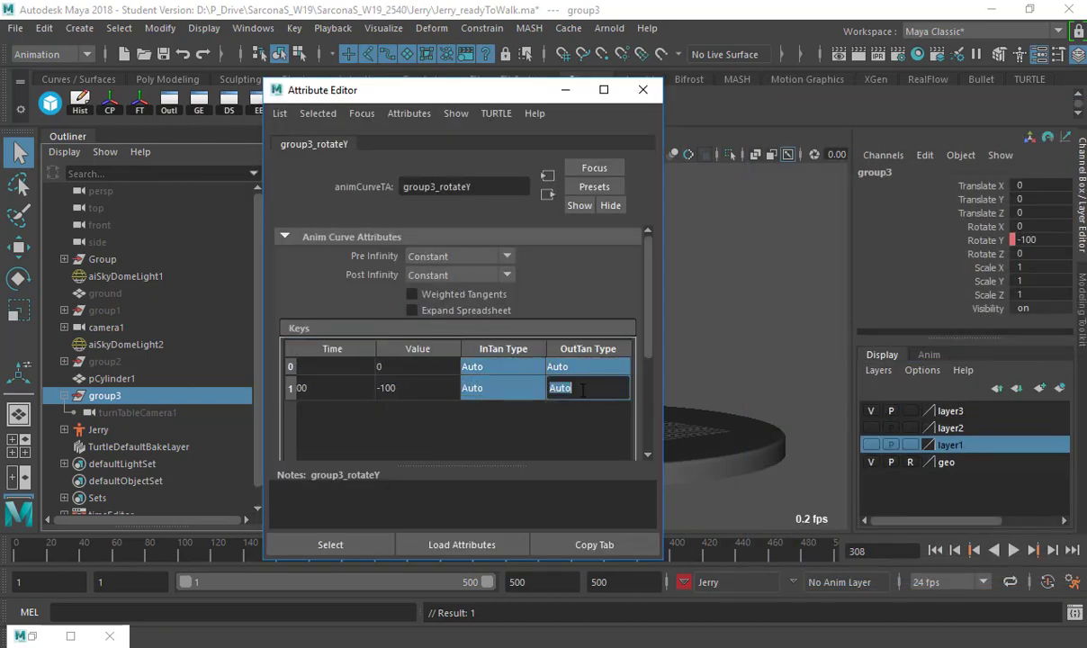
{"action": "type", "text": "Linear"}
{"action": "key", "text": "Return"}
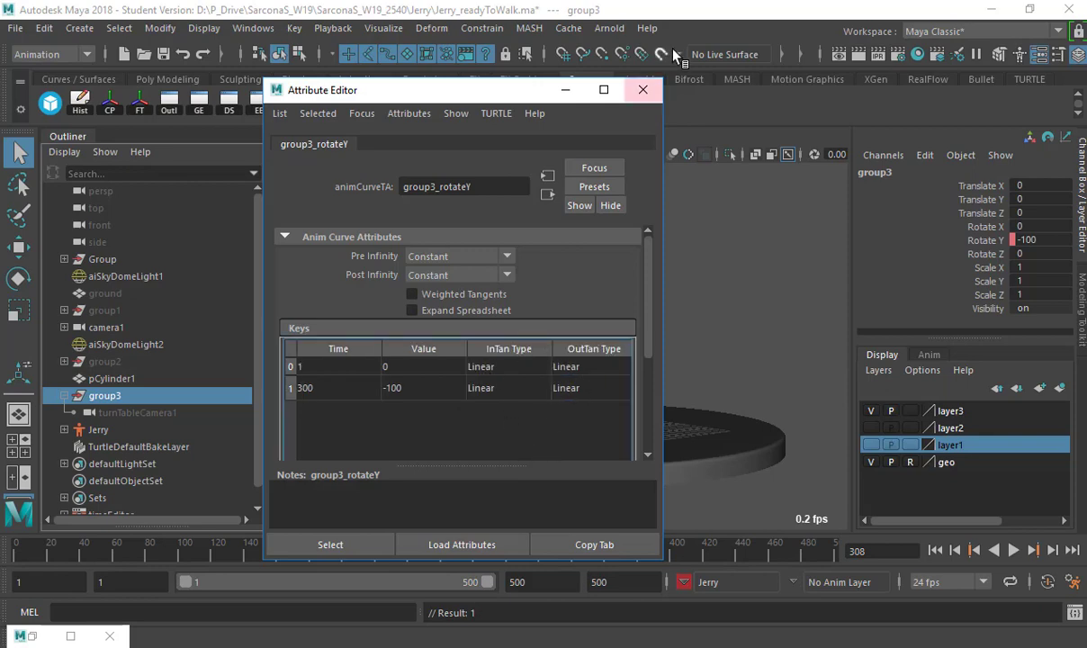
{"action": "left_click", "coordinate": [643, 89]}
Inspect group3's Rotate Y curve in a widened Graph Editor
{"action": "left_click", "coordinate": [210, 104]}
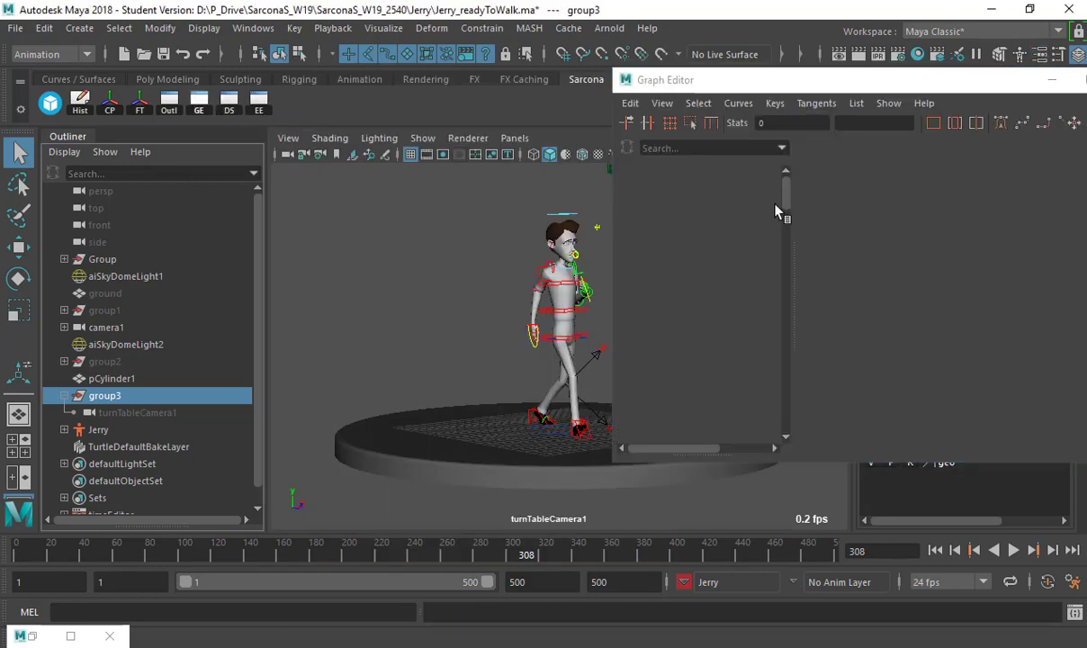
{"action": "left_click_drag", "start_coordinate": [767, 81], "coordinate": [502, 94]}
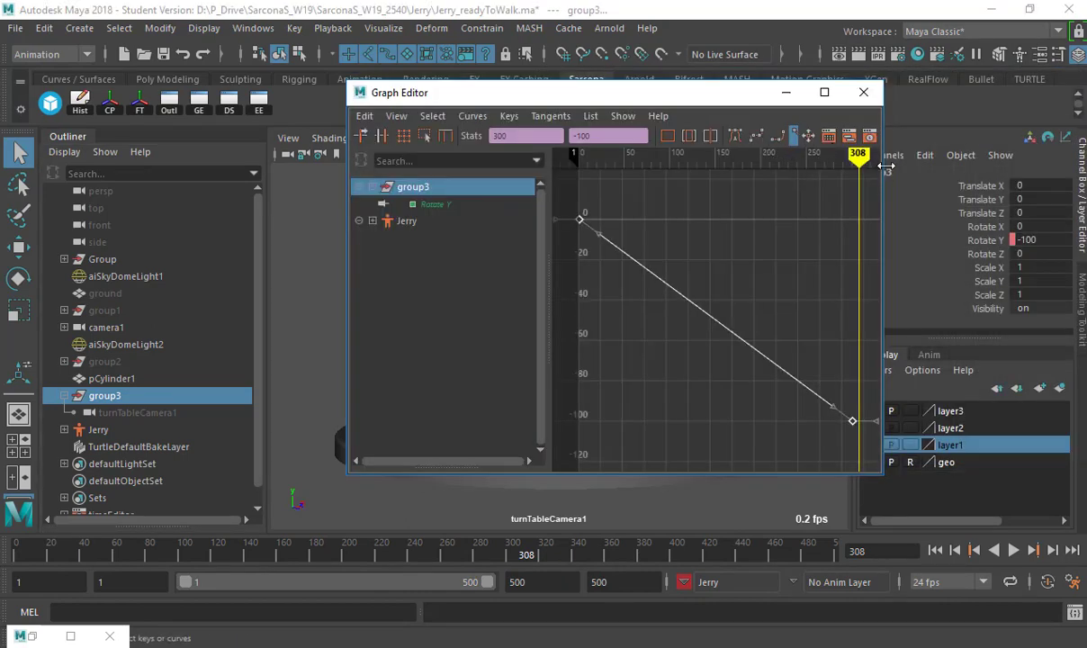
{"action": "left_click_drag", "start_coordinate": [883, 171], "coordinate": [1045, 171]}
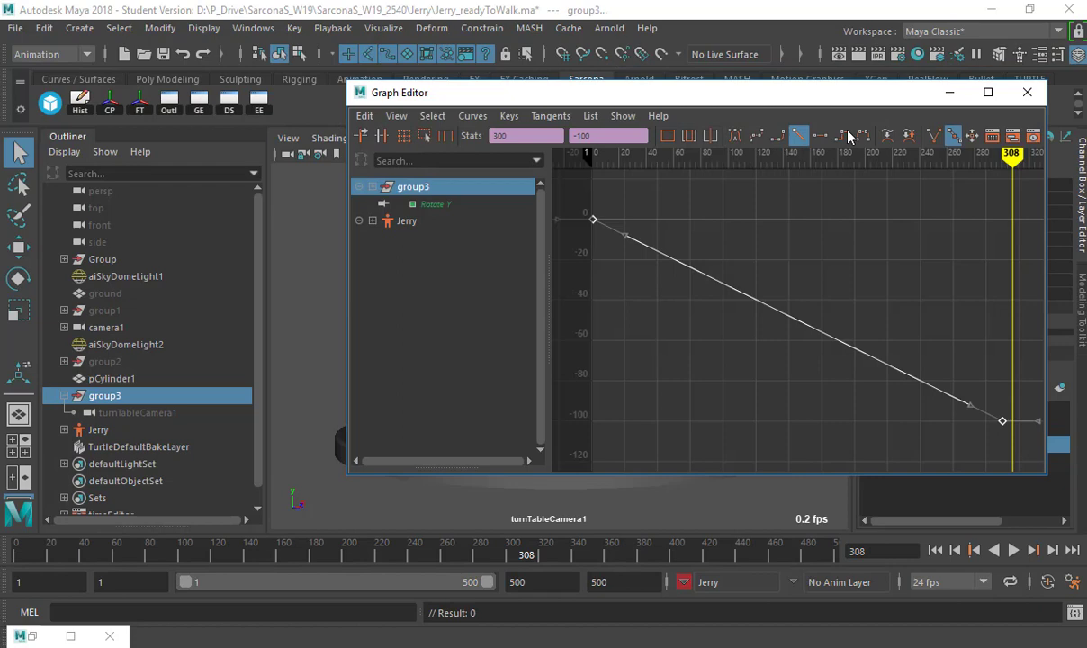
{"action": "left_click", "coordinate": [1026, 91]}
Play the walk from frame 1 through turnTableCamera1 to check the turntable rotation
{"action": "left_click", "coordinate": [936, 550]}
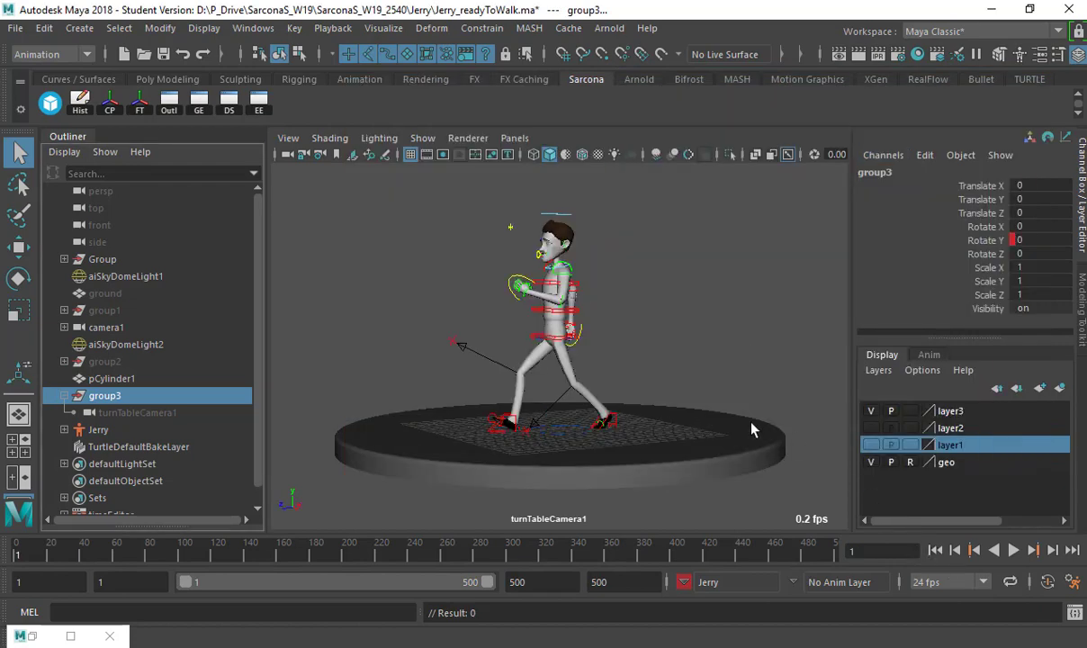
{"action": "key", "text": "alt+v"}
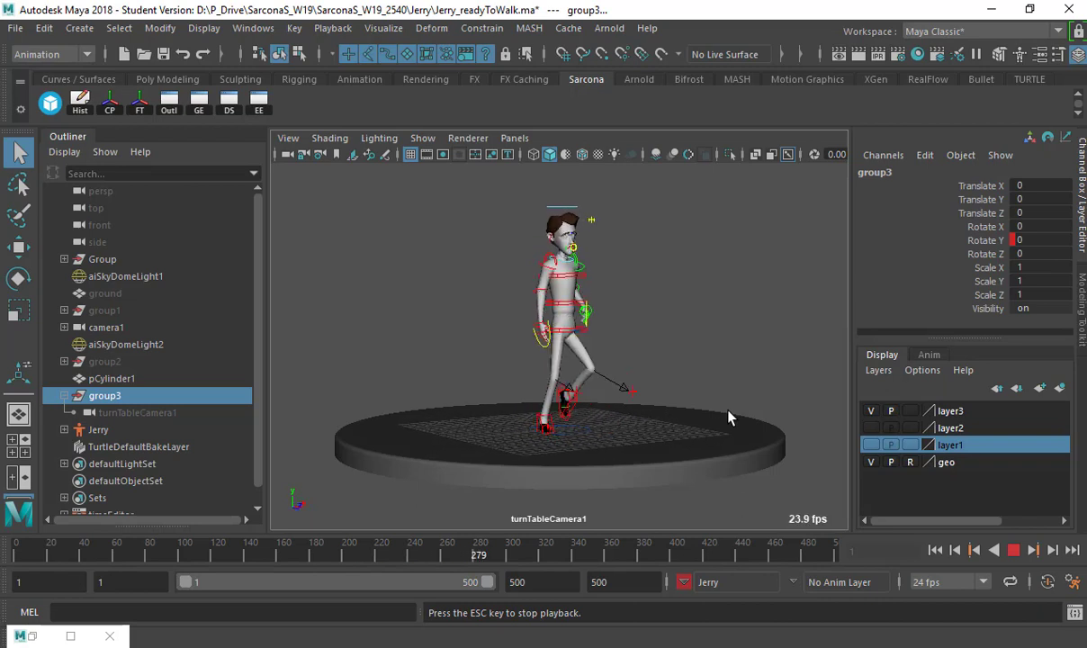
{"action": "key", "text": "Escape"}
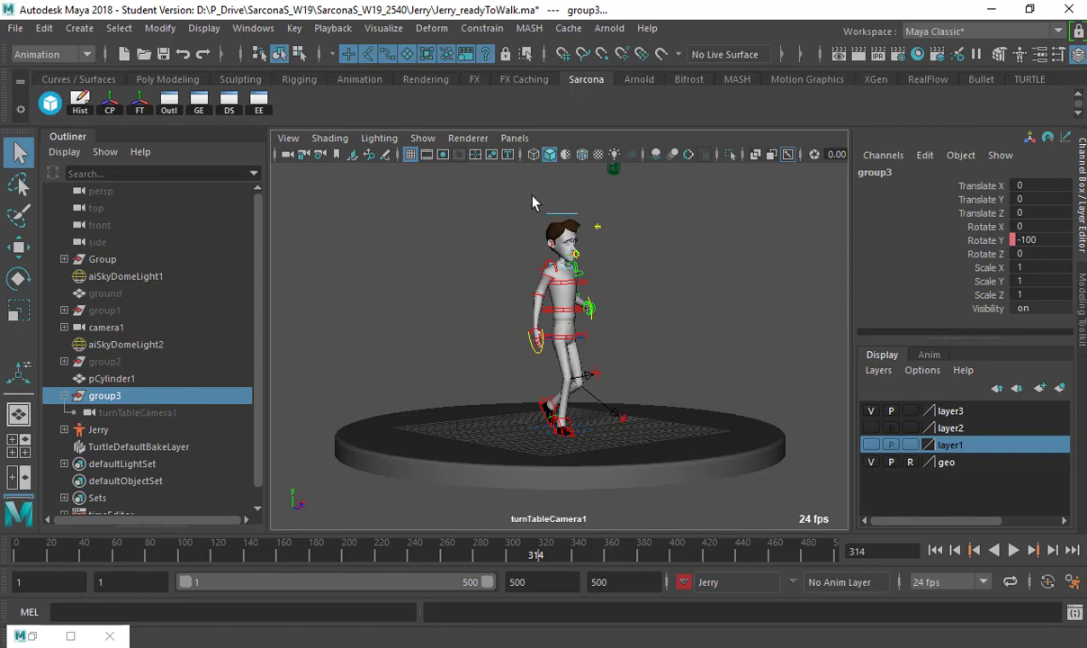
Create a new perspective camera and orbit it to face the walking character from the front
{"action": "left_click", "coordinate": [515, 137]}
{"action": "mouse_move", "coordinate": [575, 154]}
{"action": "left_click", "coordinate": [711, 230]}
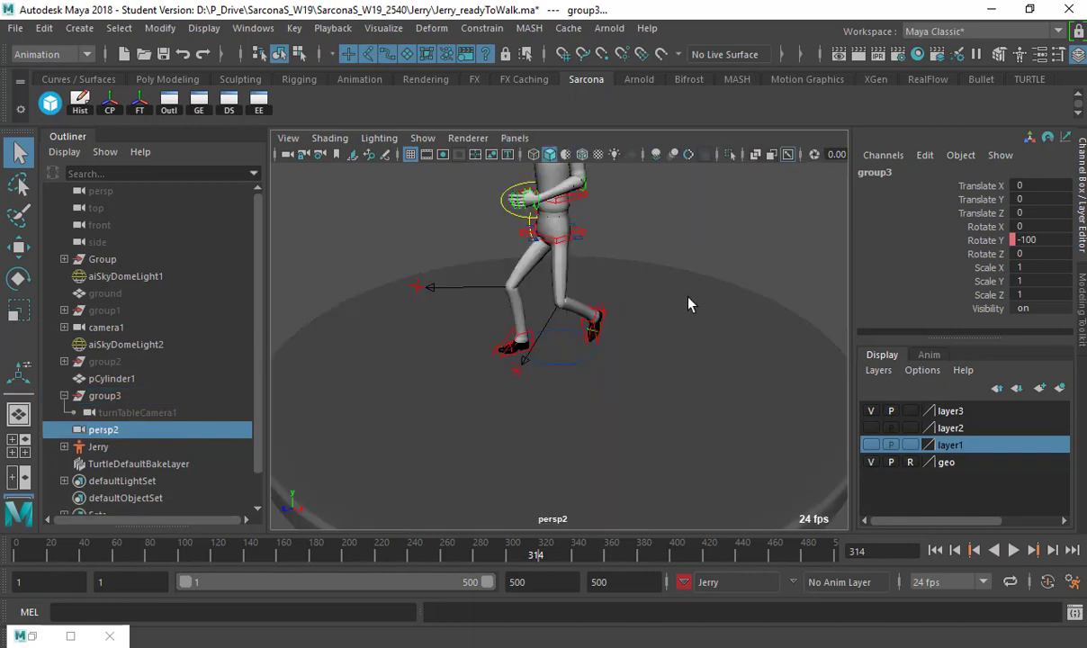
{"action": "left_click_drag", "start_coordinate": [719, 280], "coordinate": [764, 381], "text": "alt"}
Hide the disc platform pCylinder1 and unhide the ground plane
{"action": "left_click", "coordinate": [753, 484]}
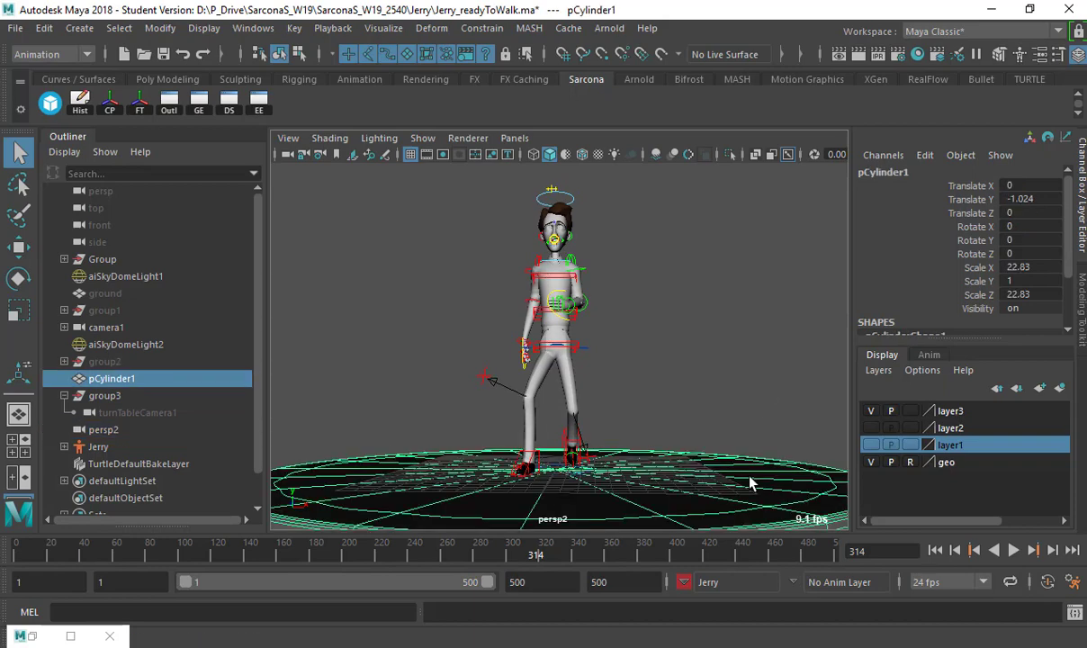
{"action": "key", "text": "h"}
{"action": "left_click", "coordinate": [80, 28]}
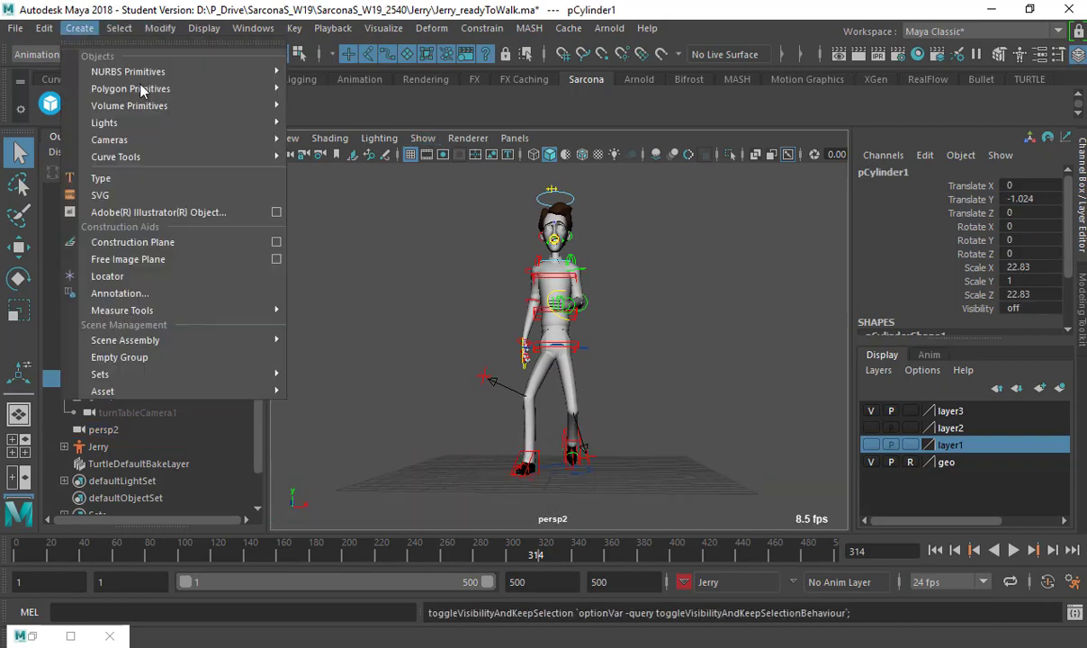
{"action": "mouse_move", "coordinate": [162, 88]}
{"action": "left_click", "coordinate": [587, 309]}
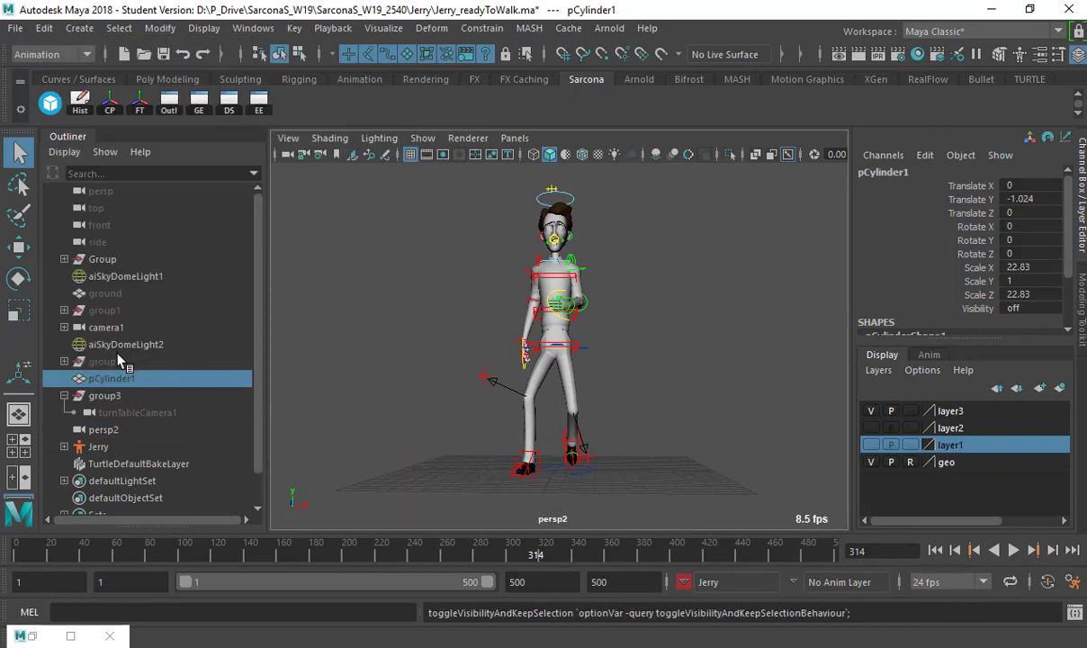
{"action": "left_click", "coordinate": [129, 294]}
{"action": "key", "text": "h"}
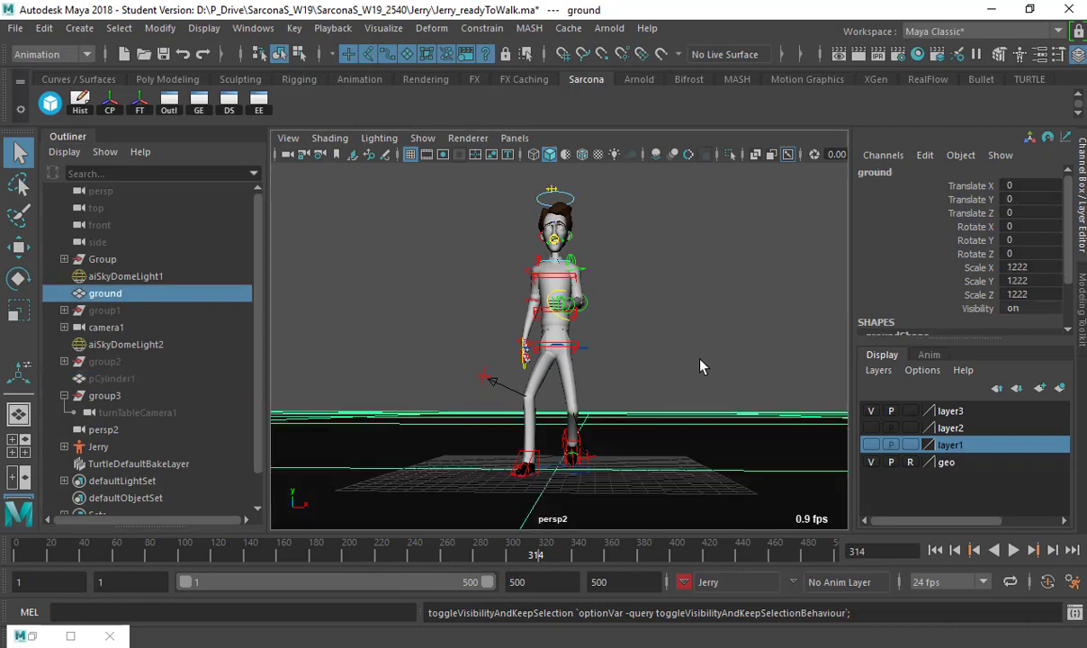
Set the persp2 camera's focal length to 90 and frame the full character from the front near ground level
{"action": "left_click_drag", "start_coordinate": [700, 360], "coordinate": [714, 362], "text": "alt"}
{"action": "middle_click_drag", "start_coordinate": [716, 390], "coordinate": [717, 426], "text": "alt"}
{"action": "right_click_drag", "start_coordinate": [648, 425], "coordinate": [619, 423], "text": "alt"}
{"action": "left_click_drag", "start_coordinate": [619, 423], "coordinate": [617, 418], "text": "alt"}
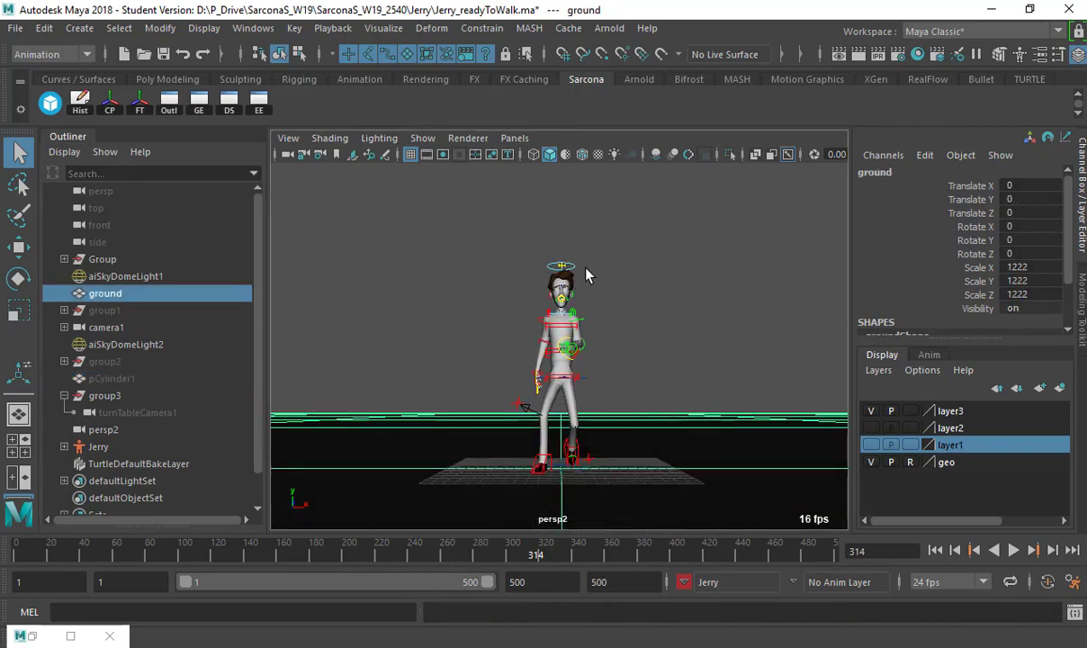
{"action": "left_click", "coordinate": [287, 156]}
{"action": "scroll", "coordinate": [860, 226], "scroll_direction": "down", "scroll_amount": 3}
{"action": "double_click", "coordinate": [1017, 262]}
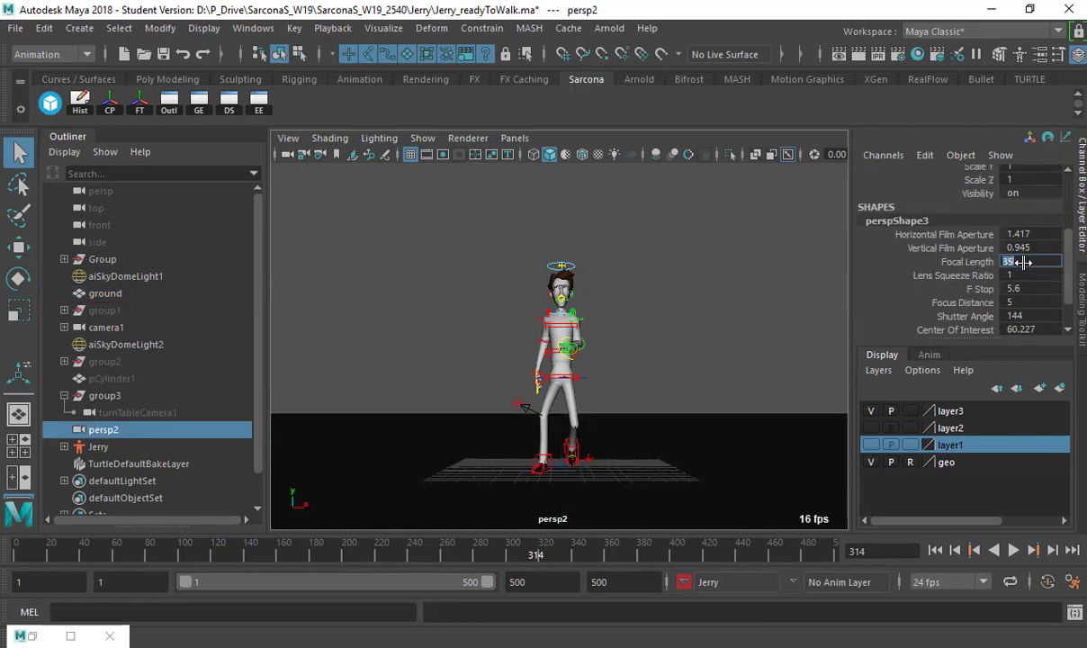
{"action": "type", "text": "90"}
{"action": "key", "text": "Return"}
{"action": "right_click_drag", "start_coordinate": [473, 389], "coordinate": [540, 414], "text": "alt"}
{"action": "left_click_drag", "start_coordinate": [540, 414], "coordinate": [542, 418], "text": "alt"}
{"action": "middle_click_drag", "start_coordinate": [572, 412], "coordinate": [590, 404], "text": "alt"}
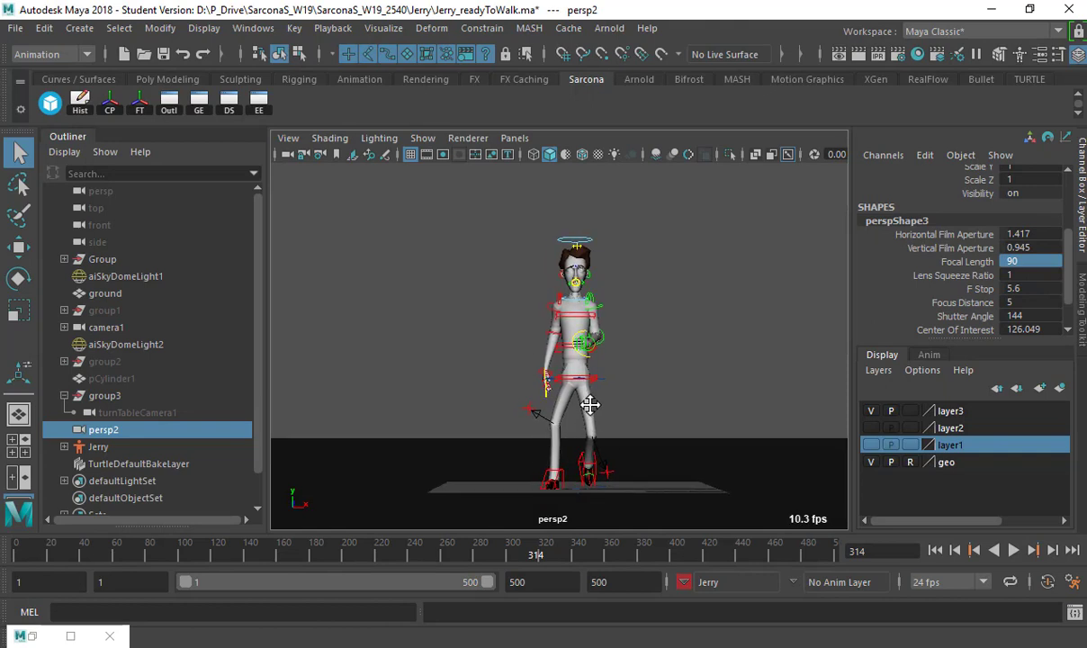
Show the resolution gate and set the render image size to 960 x 540 pixels
{"action": "left_click", "coordinate": [442, 155]}
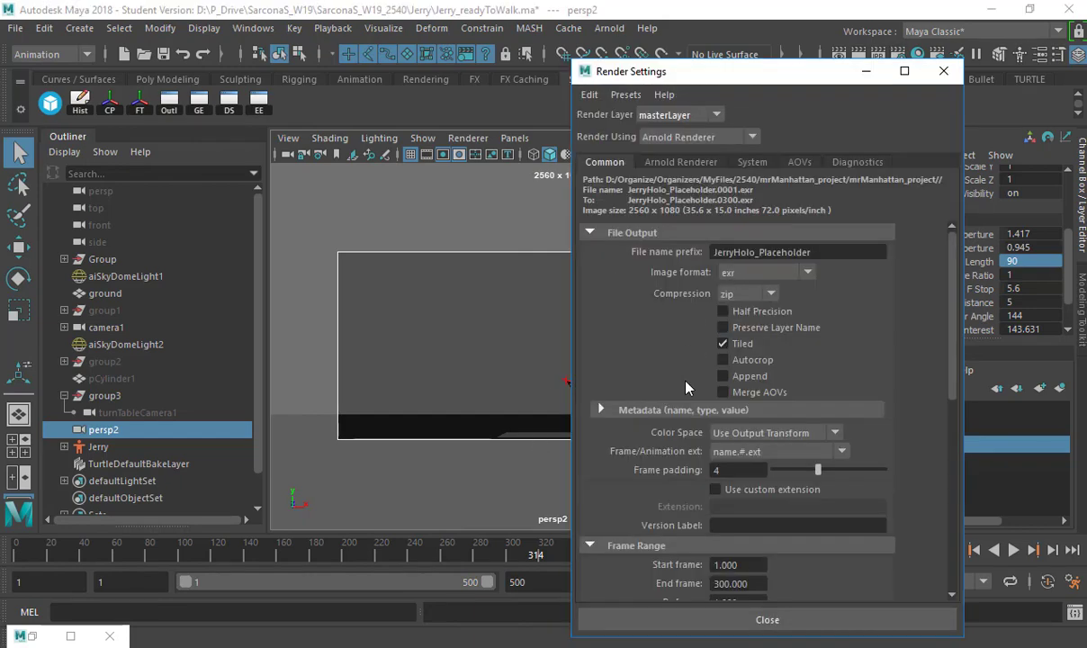
{"action": "scroll", "coordinate": [646, 358], "scroll_direction": "down", "scroll_amount": 10}
{"action": "double_click", "coordinate": [749, 493]}
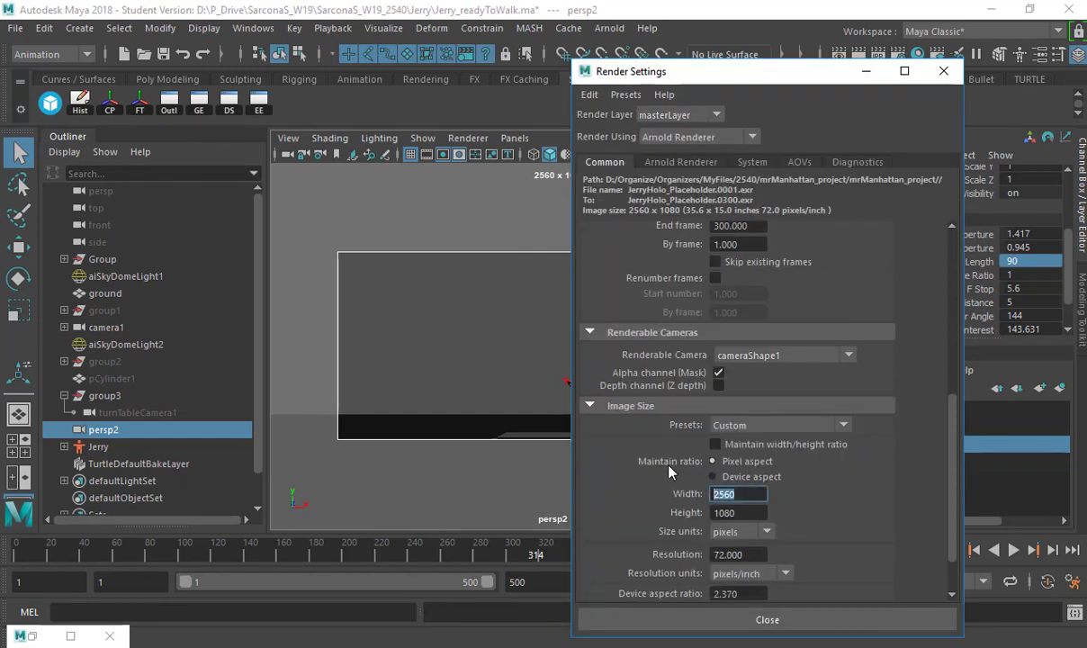
{"action": "type", "text": "960"}
{"action": "key", "text": "Tab"}
{"action": "type", "text": "540"}
{"action": "key", "text": "Return"}
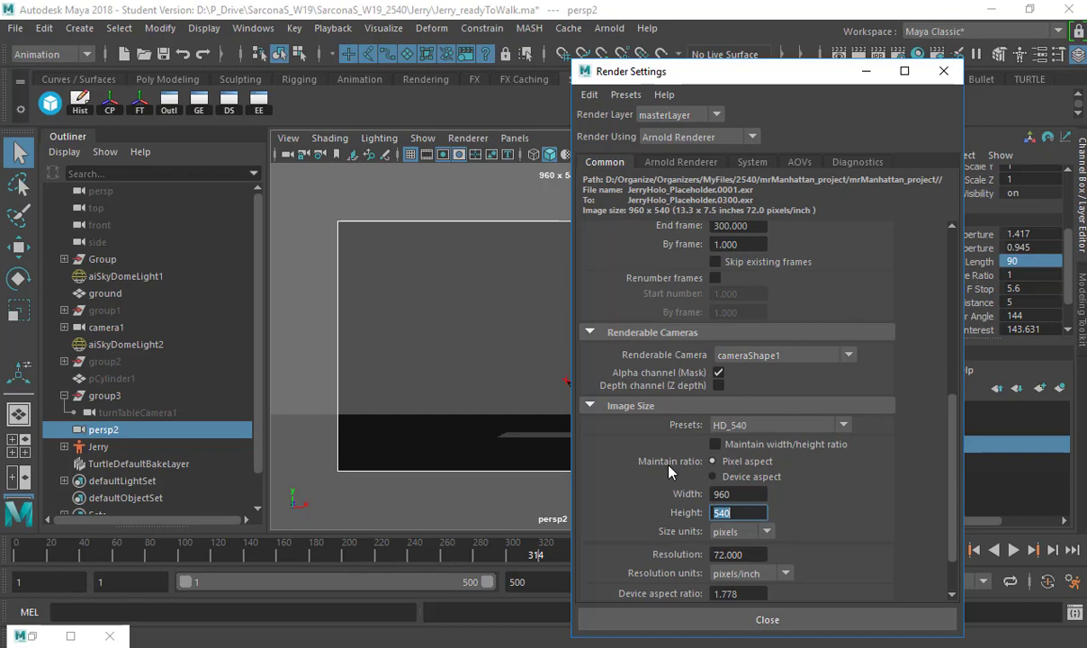
{"action": "left_click", "coordinate": [816, 620]}
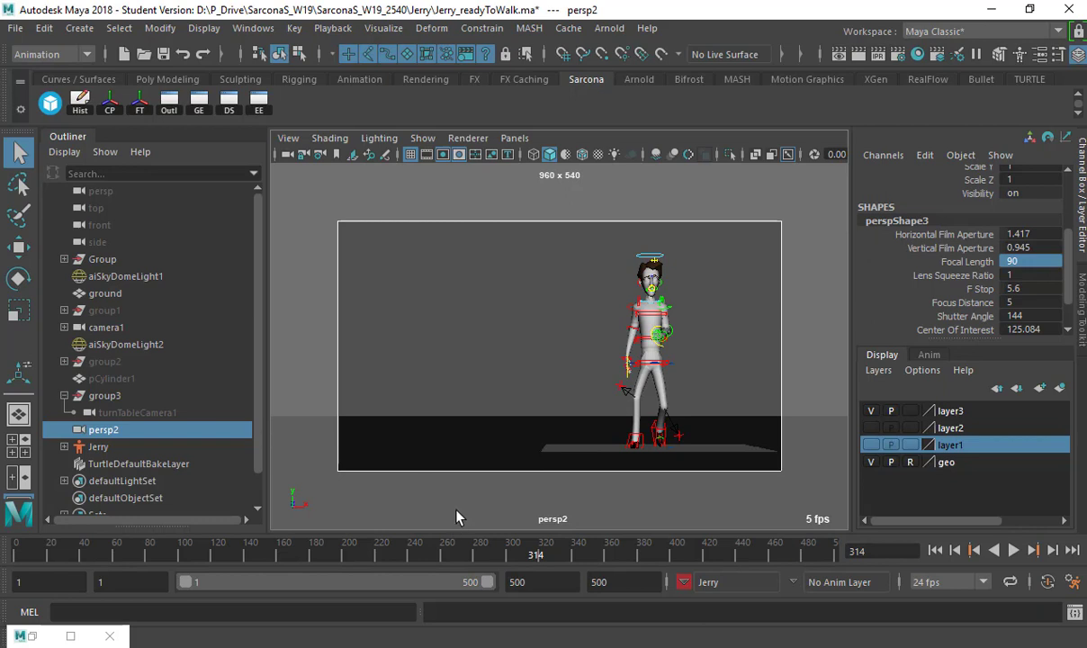
Duplicate the persp2 camera
{"action": "left_click", "coordinate": [514, 137]}
{"action": "mouse_move", "coordinate": [542, 155]}
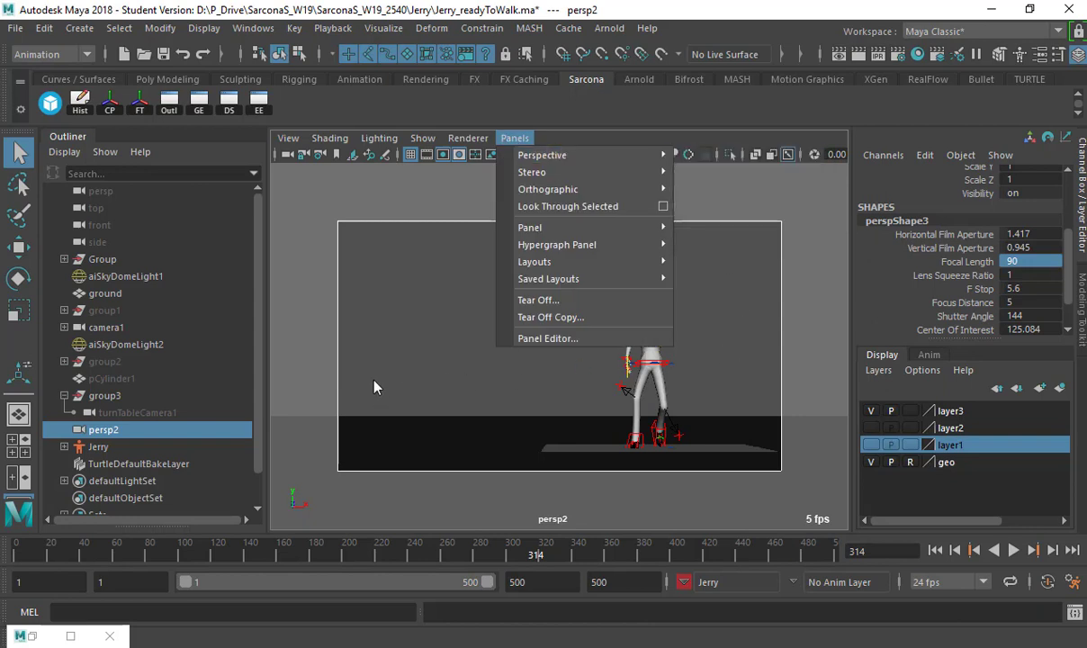
{"action": "left_click", "coordinate": [142, 436]}
{"action": "key", "text": "ctrl+d"}
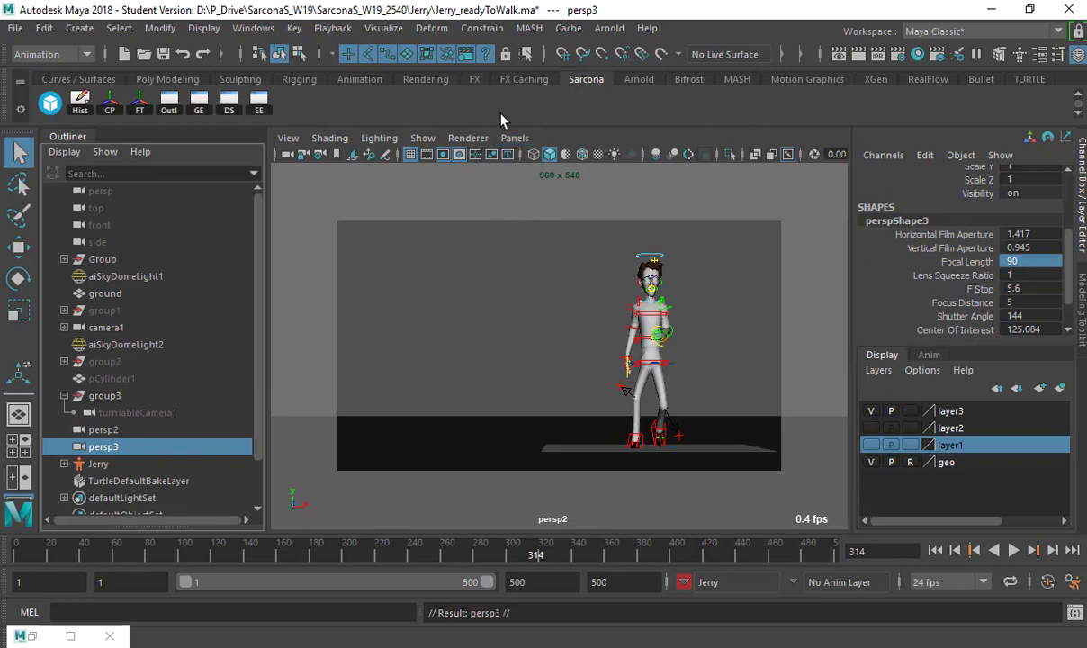
Look through persp3 and orbit it to a side view, with the character walking into the empty side of the frame
{"action": "left_click", "coordinate": [529, 141]}
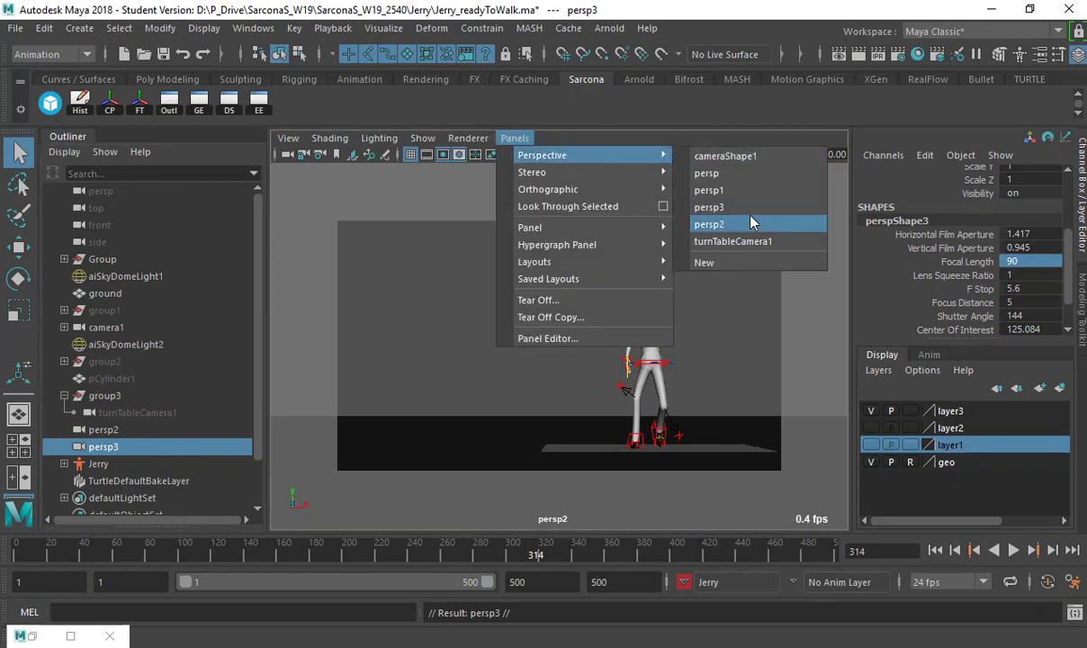
{"action": "left_click", "coordinate": [709, 208]}
{"action": "left_click", "coordinate": [660, 189]}
{"action": "left_click", "coordinate": [515, 138]}
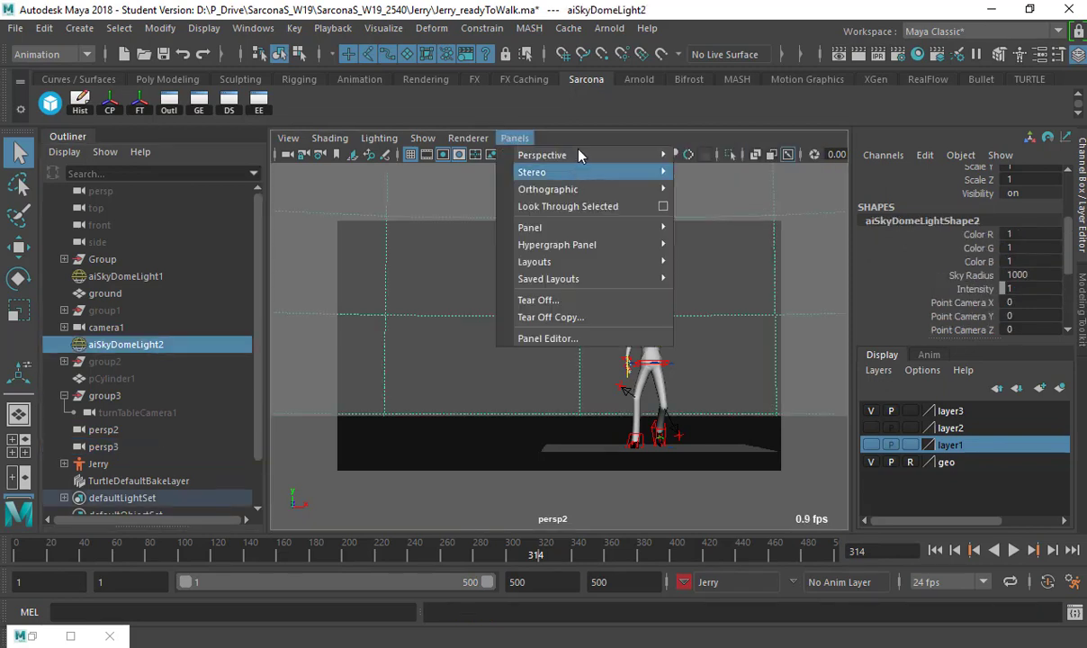
{"action": "mouse_move", "coordinate": [578, 154]}
{"action": "left_click", "coordinate": [752, 206]}
{"action": "left_click_drag", "start_coordinate": [570, 315], "coordinate": [733, 310], "text": "alt"}
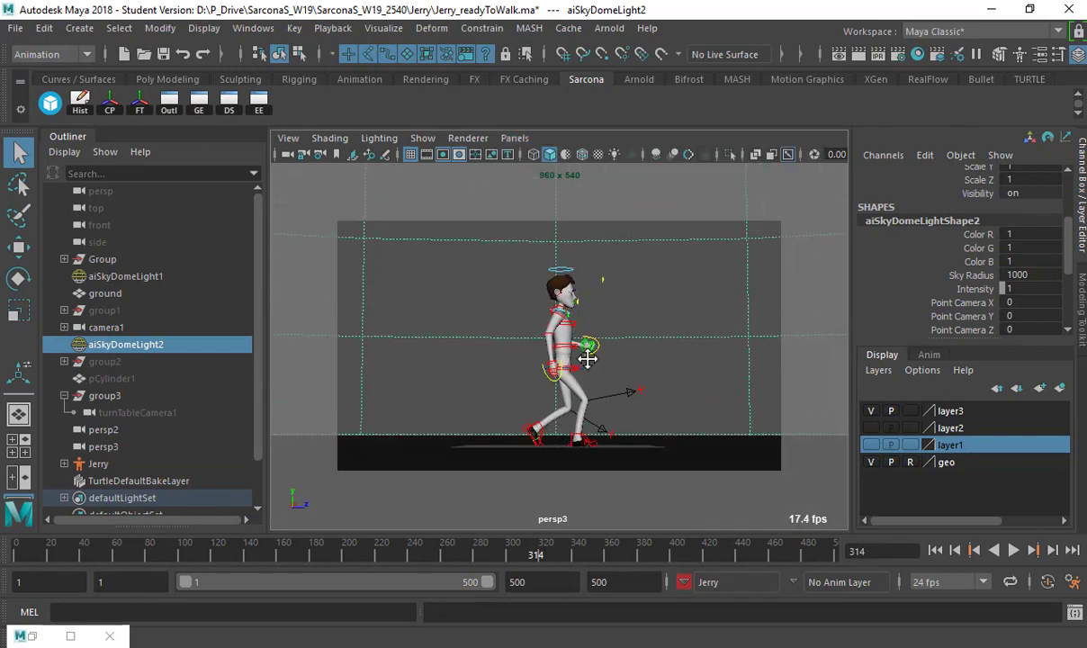
{"action": "middle_click_drag", "start_coordinate": [588, 358], "coordinate": [529, 355], "text": "alt"}
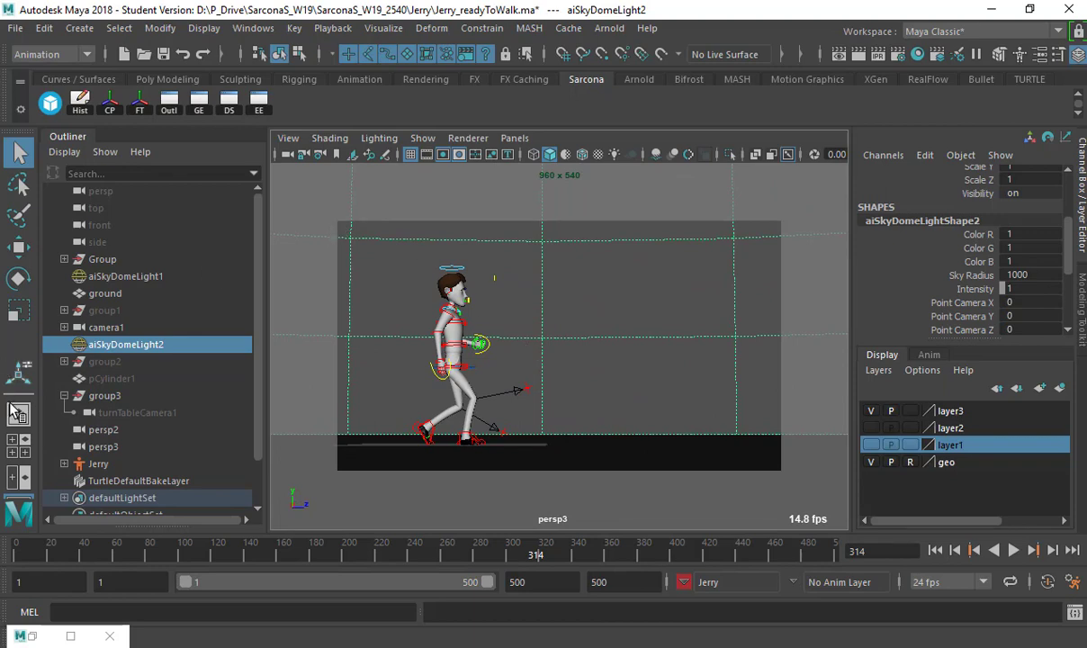
Split the viewport into two side-by-side views showing persp2 and persp3, with persp2 displayed shaded
{"action": "left_click", "coordinate": [17, 477]}
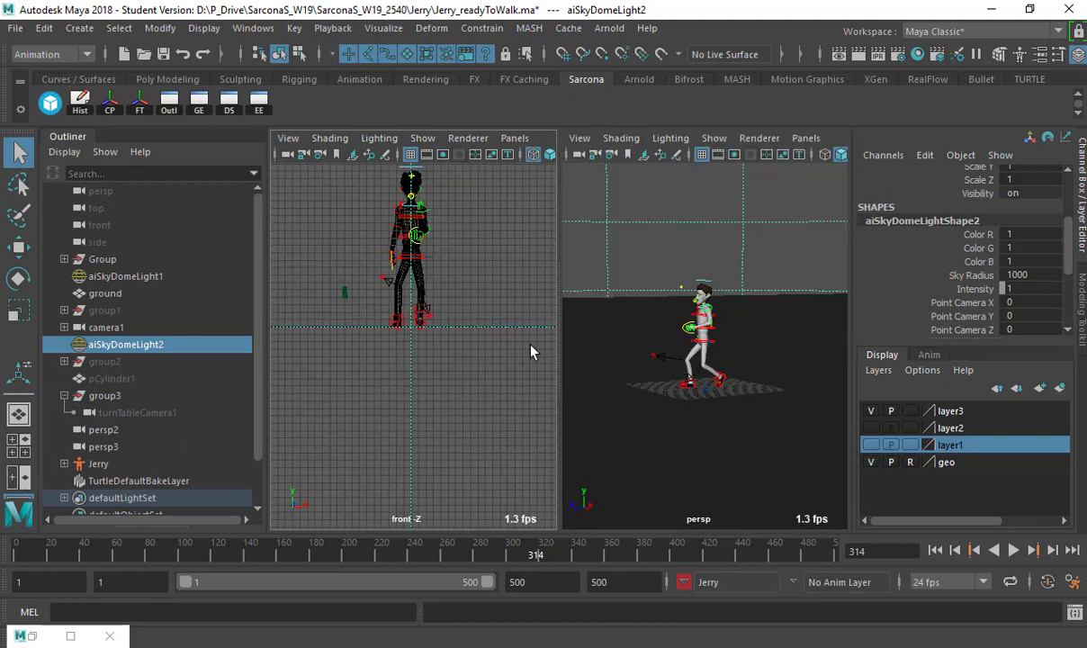
{"action": "left_click", "coordinate": [514, 137]}
{"action": "mouse_move", "coordinate": [620, 155]}
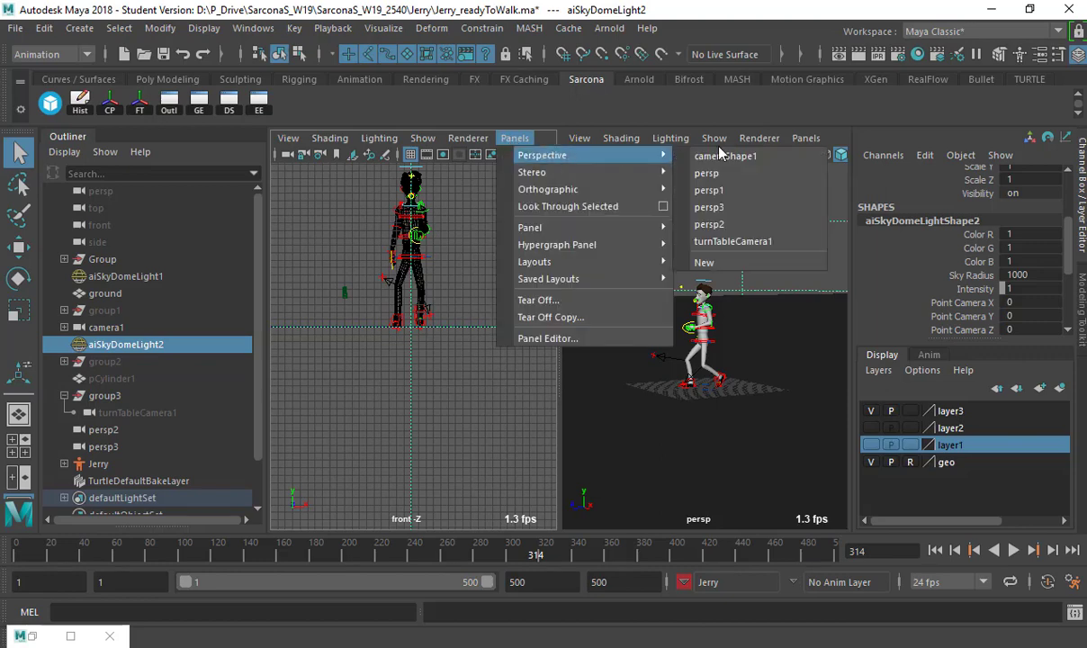
{"action": "left_click", "coordinate": [709, 224]}
{"action": "left_click", "coordinate": [805, 137]}
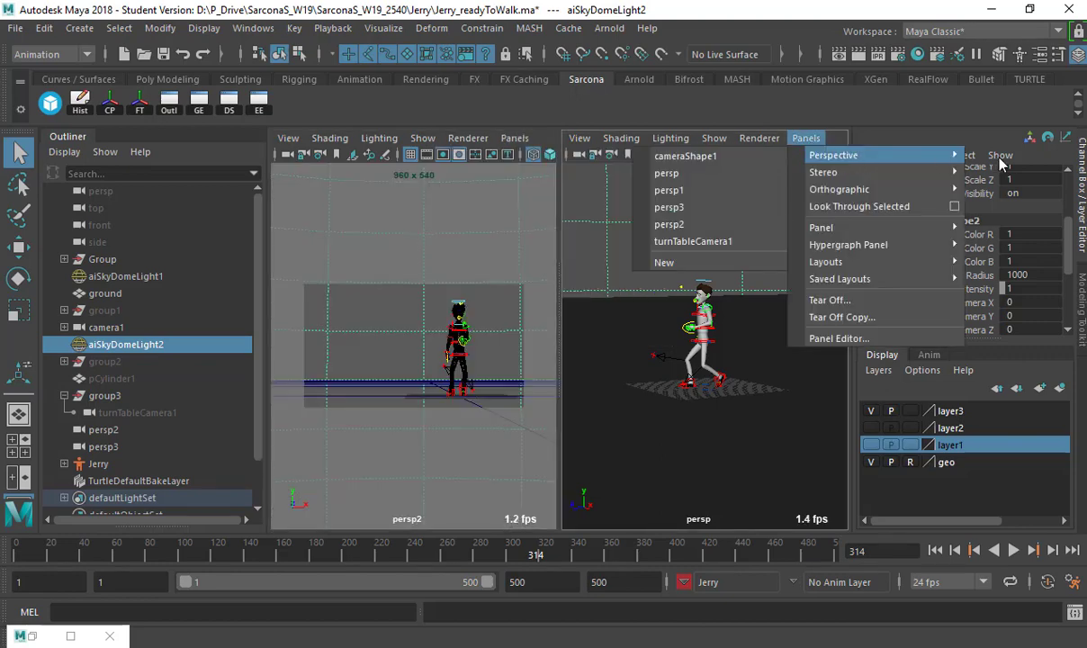
{"action": "mouse_move", "coordinate": [873, 151]}
{"action": "left_click", "coordinate": [724, 208]}
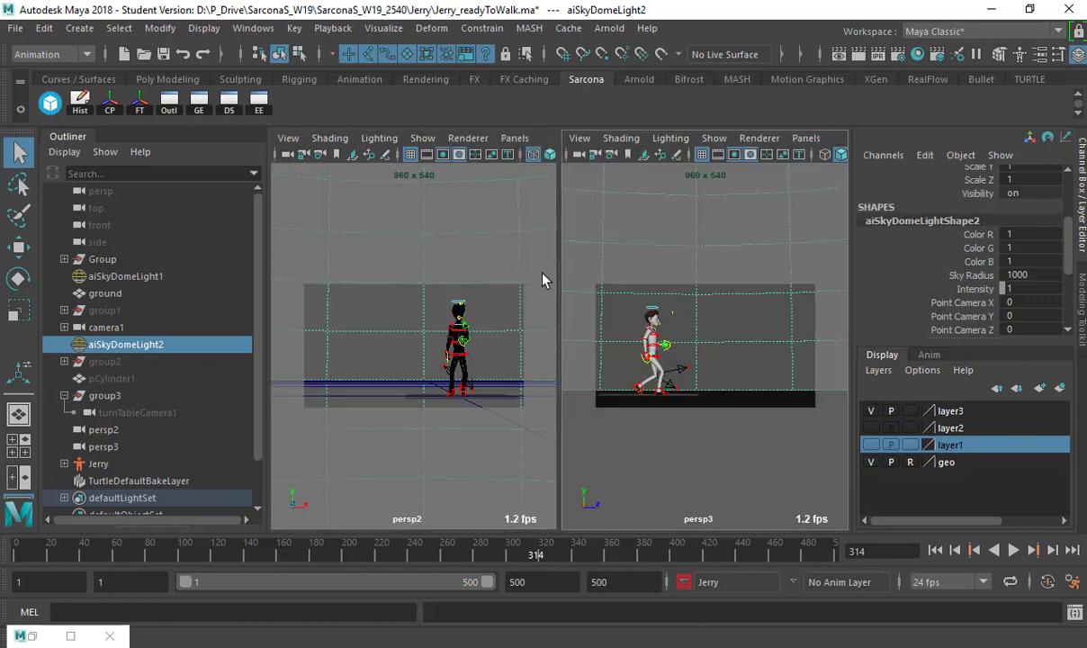
{"action": "key", "text": "5"}
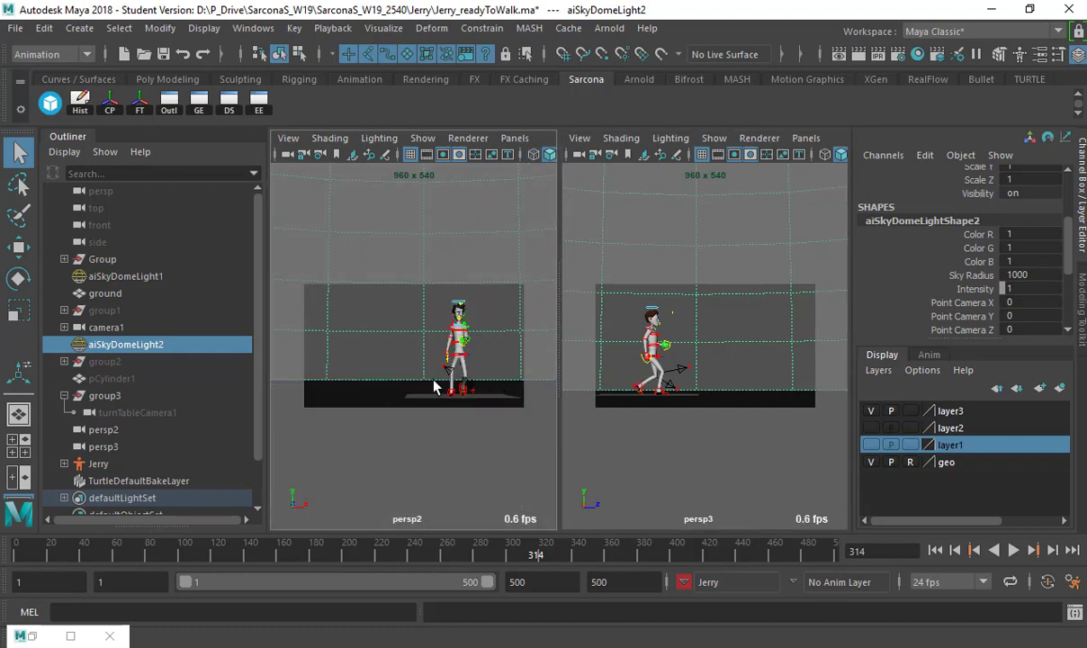
Adjust the persp3 camera's tilt and height so its horizon lines up with the persp2 view
{"action": "left_click_drag", "start_coordinate": [659, 416], "coordinate": [660, 419], "text": "alt"}
{"action": "middle_click_drag", "start_coordinate": [660, 419], "coordinate": [661, 417], "text": "alt"}
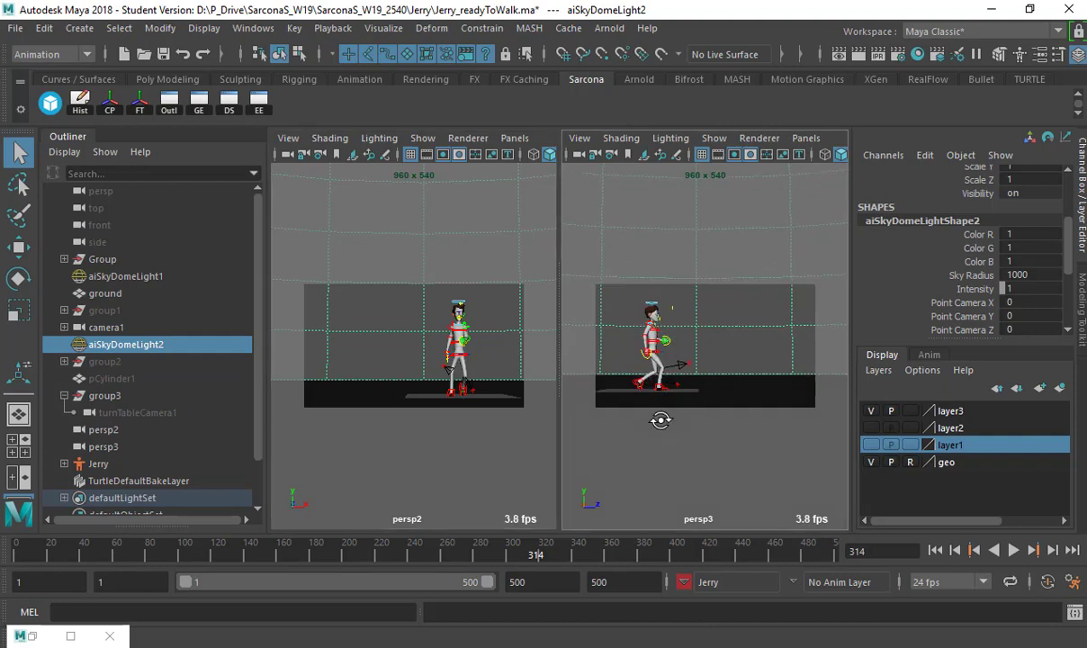
{"action": "left_click_drag", "start_coordinate": [661, 417], "coordinate": [663, 419], "text": "alt"}
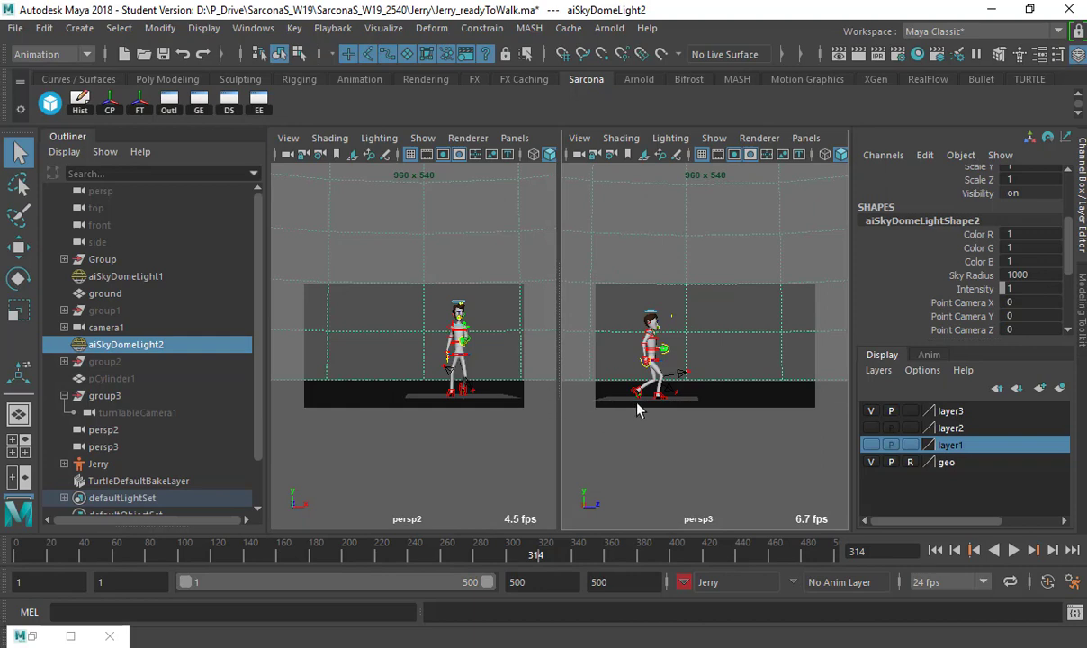
Play back the walk through the persp3 side camera
{"action": "key", "text": "alt+v"}
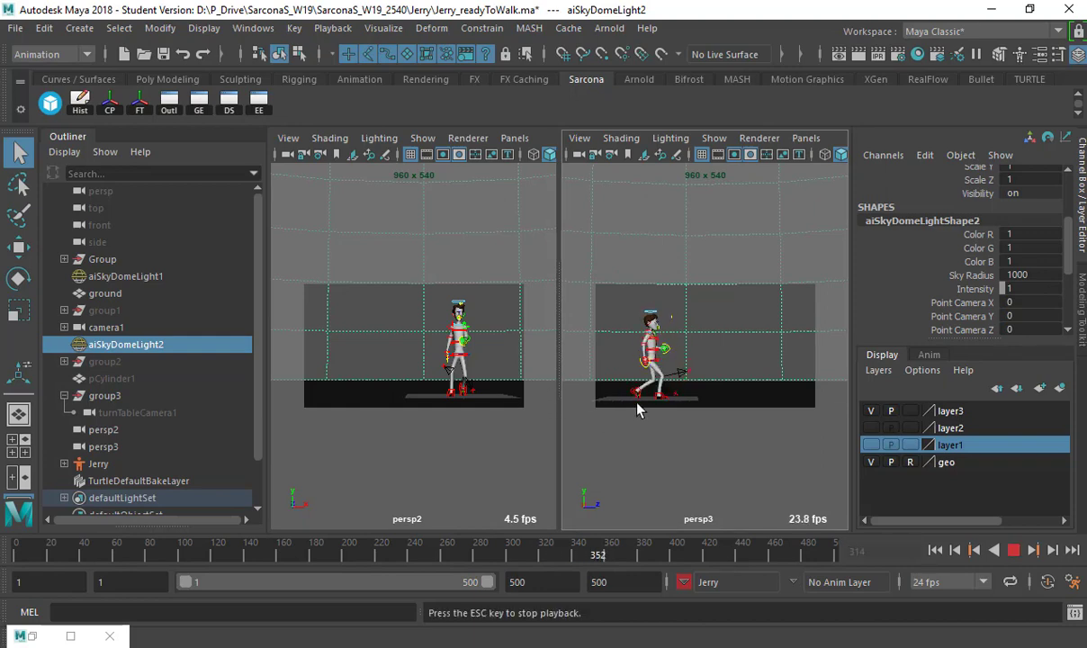
{"action": "key", "text": "Escape"}
{"action": "left_click", "coordinate": [430, 405]}
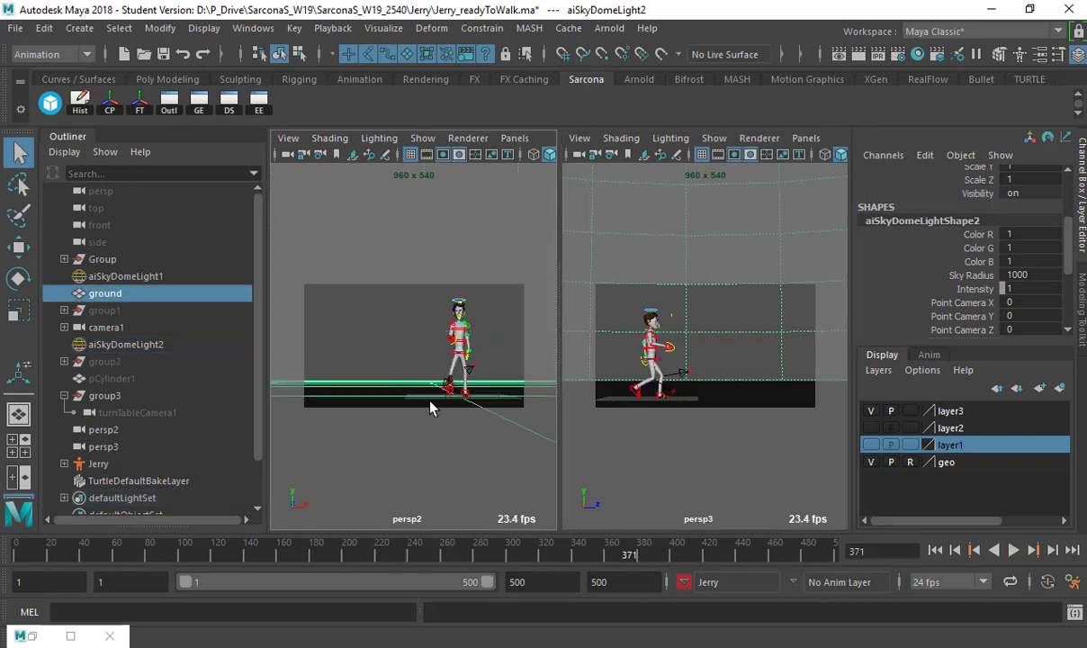
Scrub the walk to frame 500 in the side-by-side persp2 and persp3 views
{"action": "left_click_drag", "start_coordinate": [37, 549], "coordinate": [909, 550]}
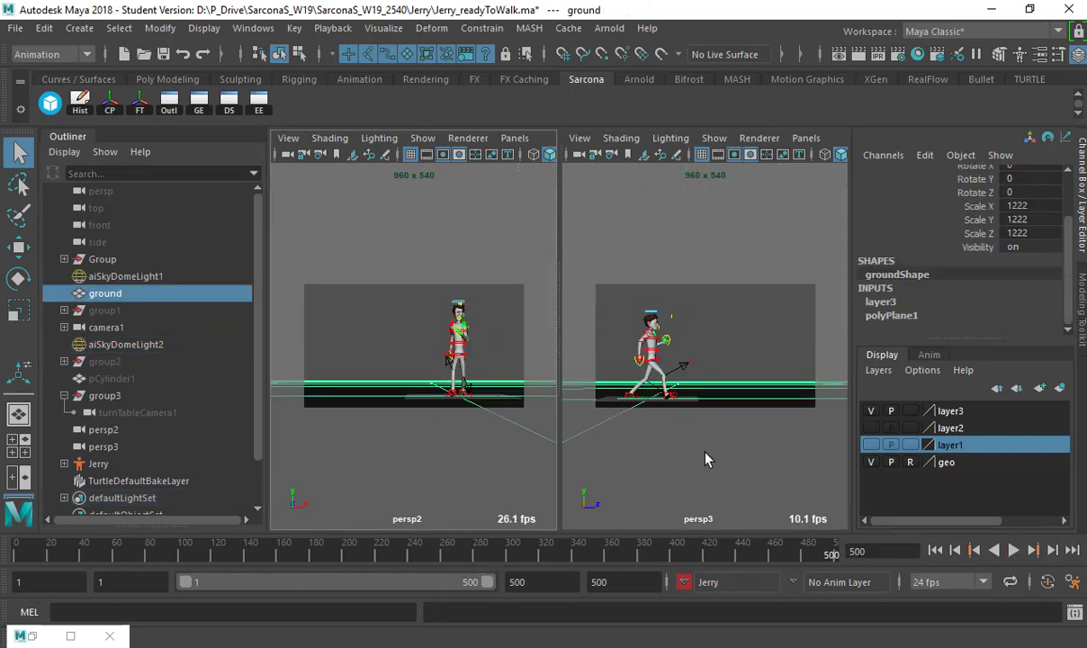
Open the render settings and filter the Outliner to show only cameras, expanding group1
{"action": "left_click", "coordinate": [905, 55]}
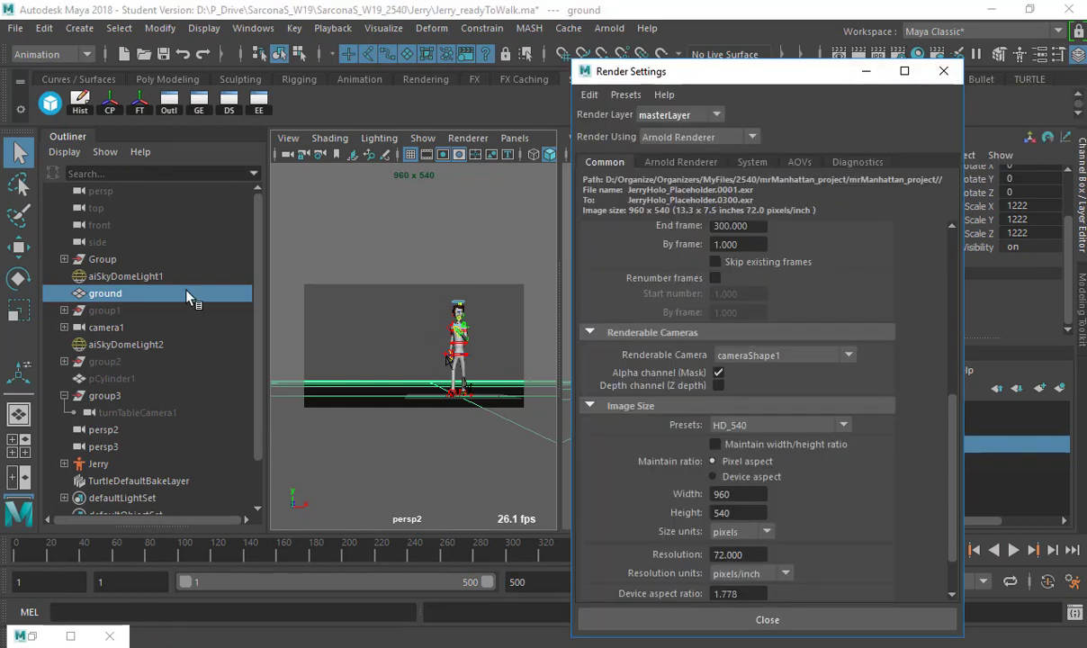
{"action": "left_click", "coordinate": [106, 151]}
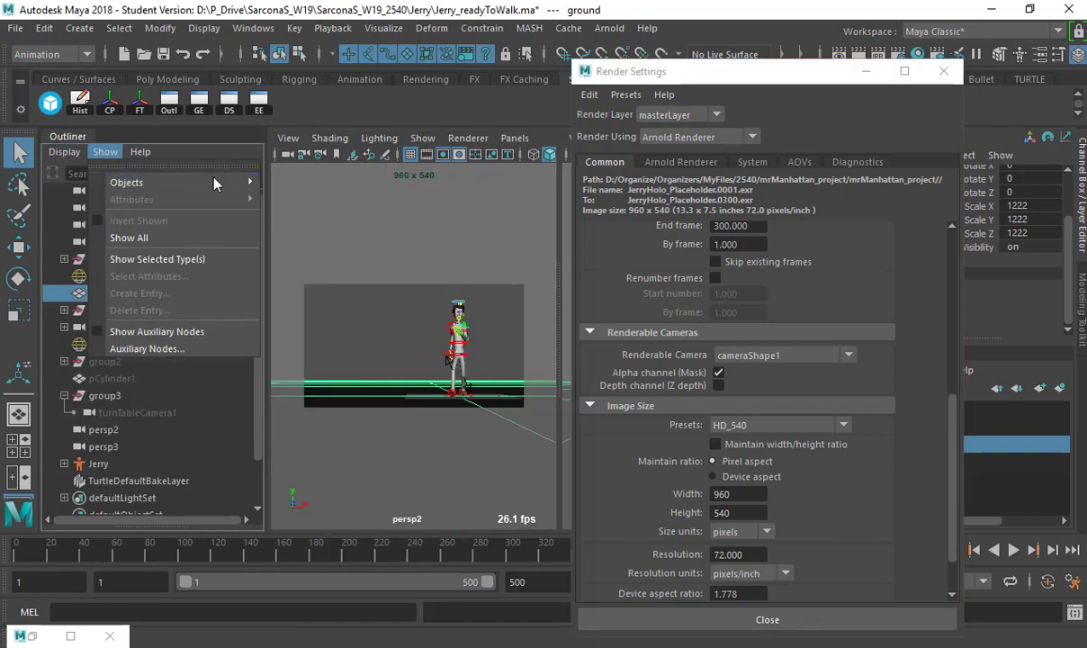
{"action": "mouse_move", "coordinate": [238, 182]}
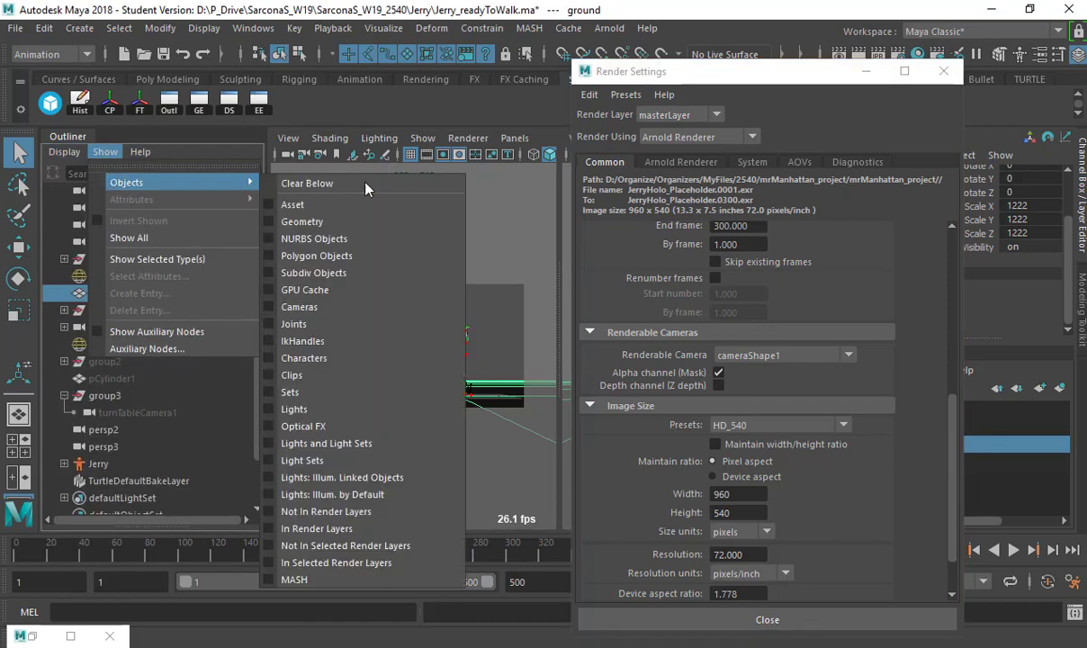
{"action": "left_click", "coordinate": [317, 310]}
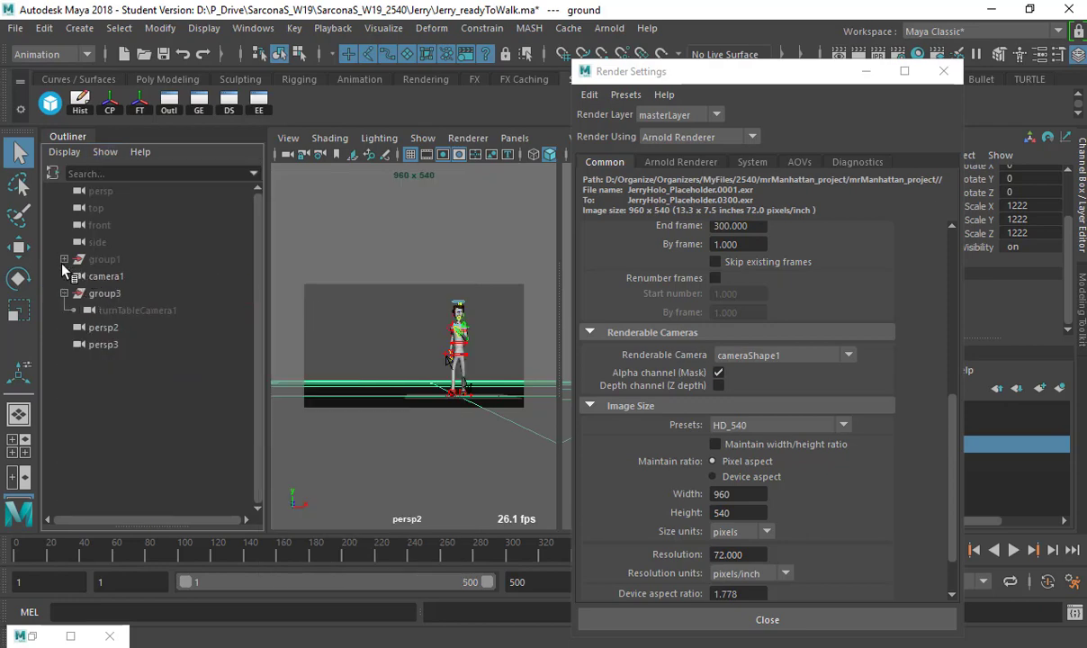
{"action": "left_click", "coordinate": [63, 259]}
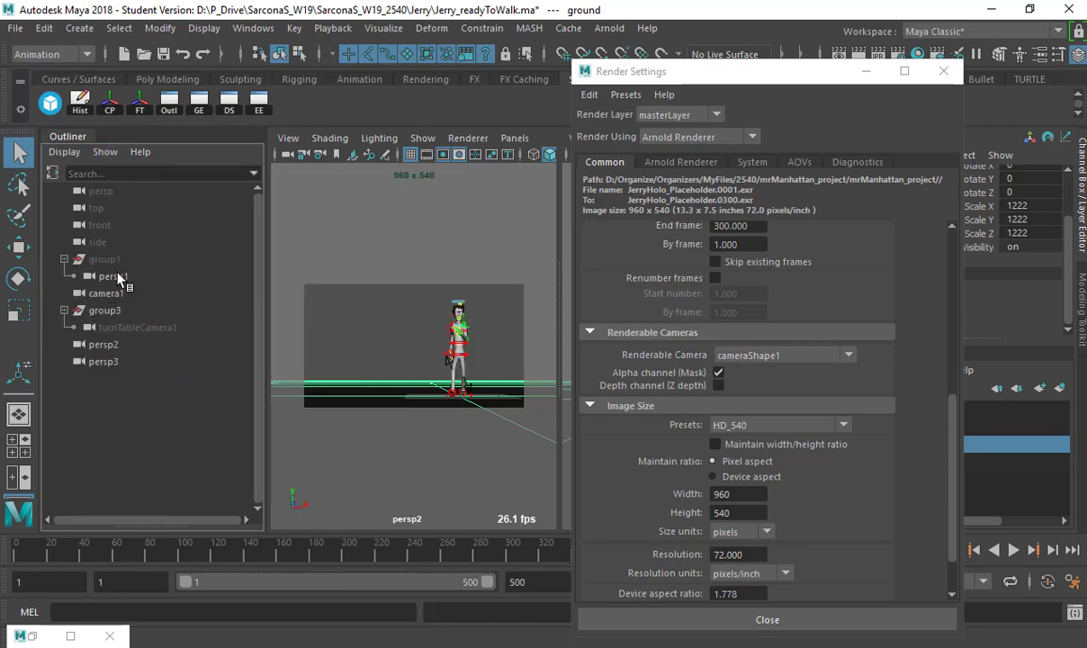
Review the Renderable output setting of persp1, camera1, turnTableCamera1 and persp2, and have it enabled for persp3
{"action": "left_click", "coordinate": [118, 275]}
{"action": "key", "text": "ctrl+a"}
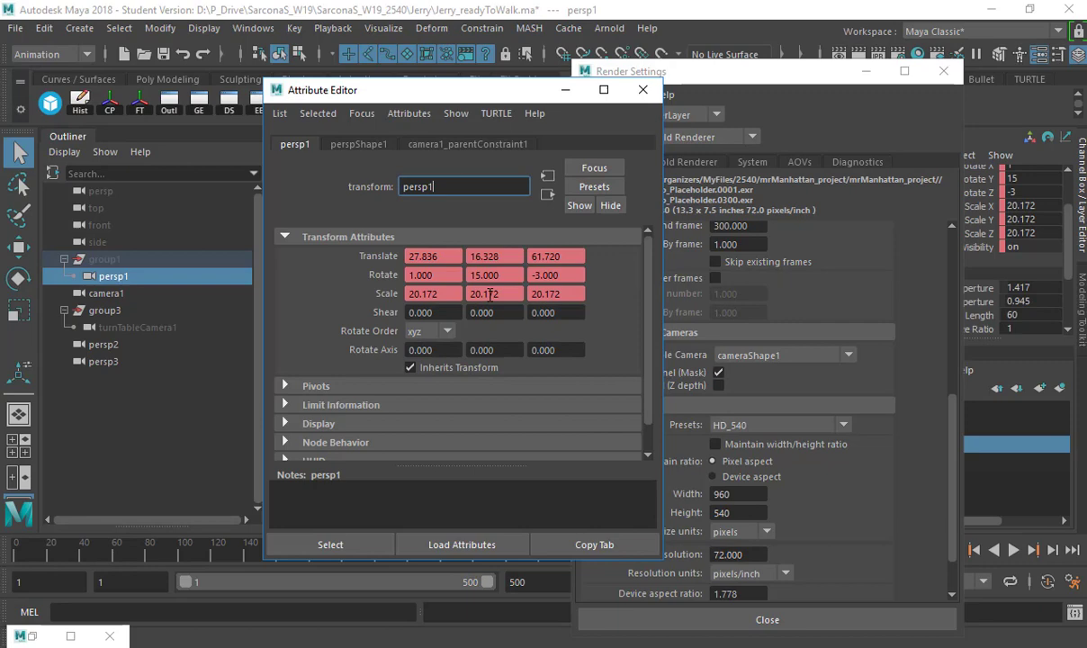
{"action": "left_click", "coordinate": [355, 145]}
{"action": "scroll", "coordinate": [340, 322], "scroll_direction": "down", "scroll_amount": 10}
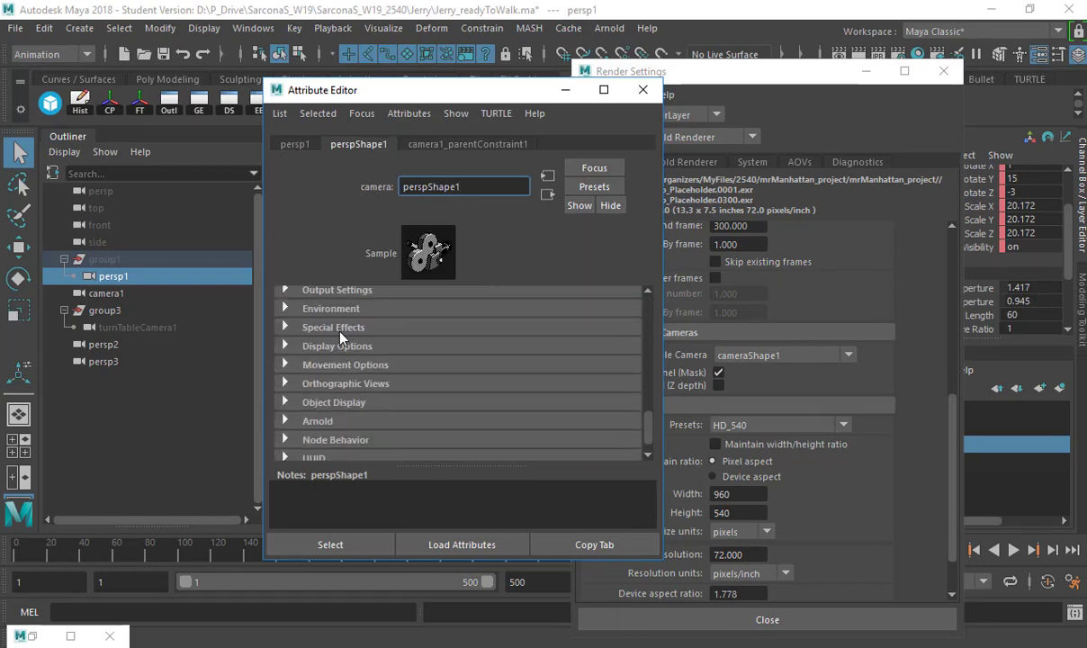
{"action": "scroll", "coordinate": [344, 346], "scroll_direction": "up", "scroll_amount": 3}
{"action": "left_click", "coordinate": [340, 364]}
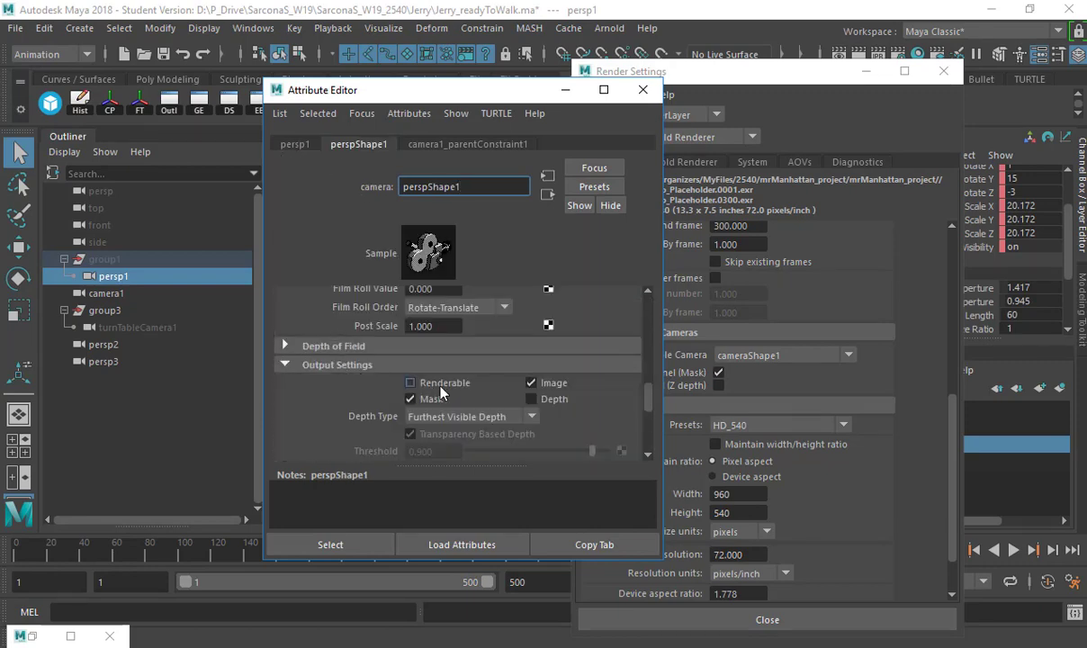
{"action": "left_click", "coordinate": [106, 292]}
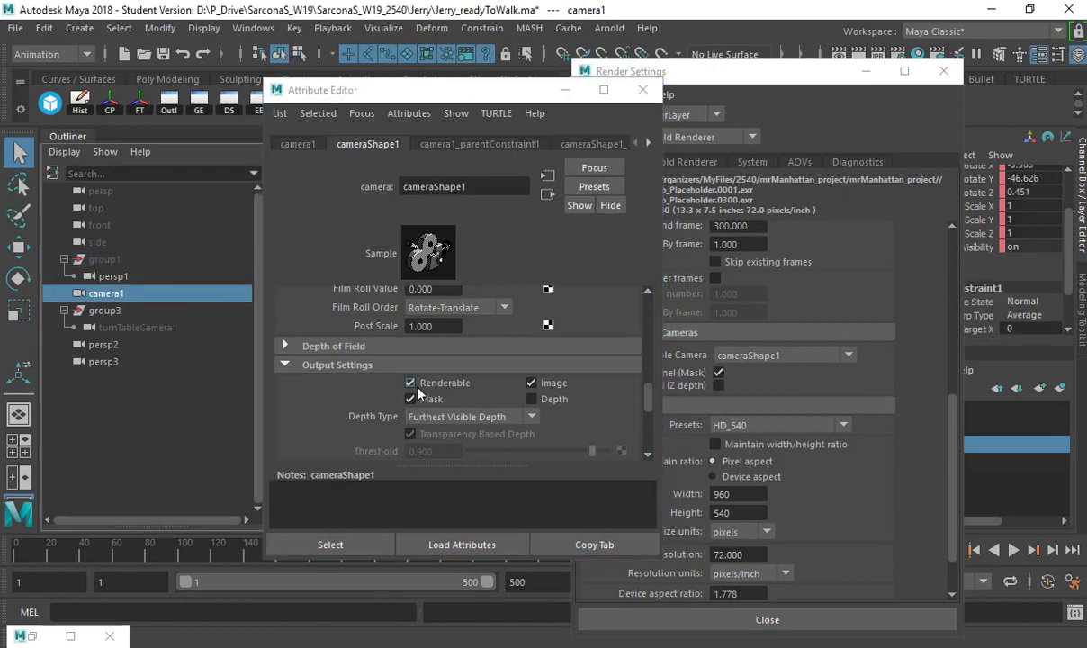
{"action": "left_click", "coordinate": [167, 330]}
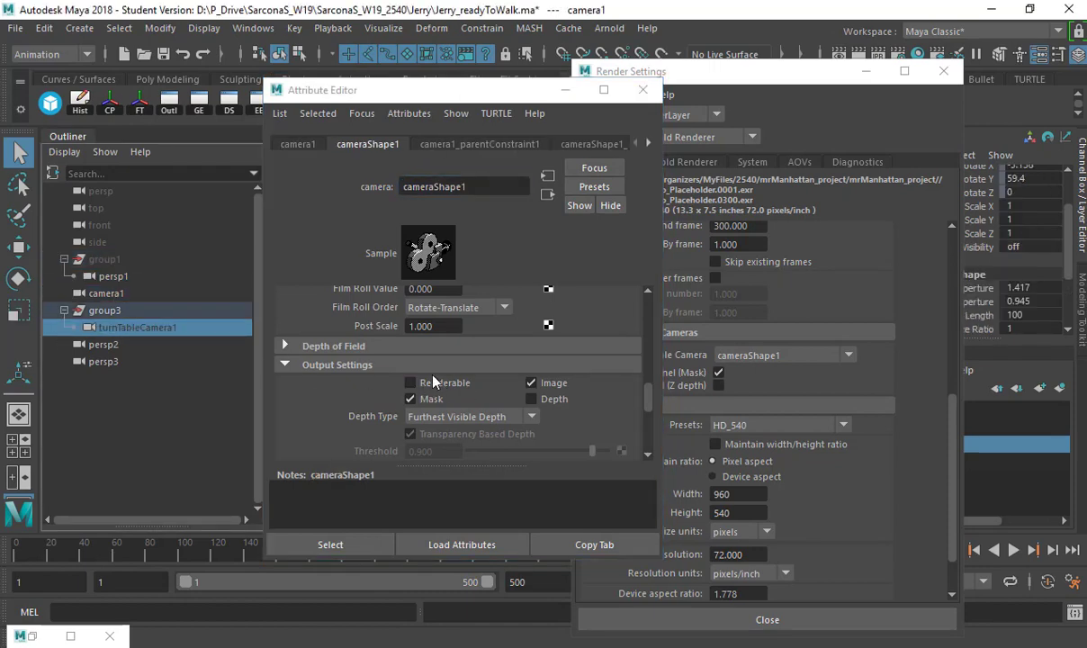
{"action": "left_click", "coordinate": [117, 344]}
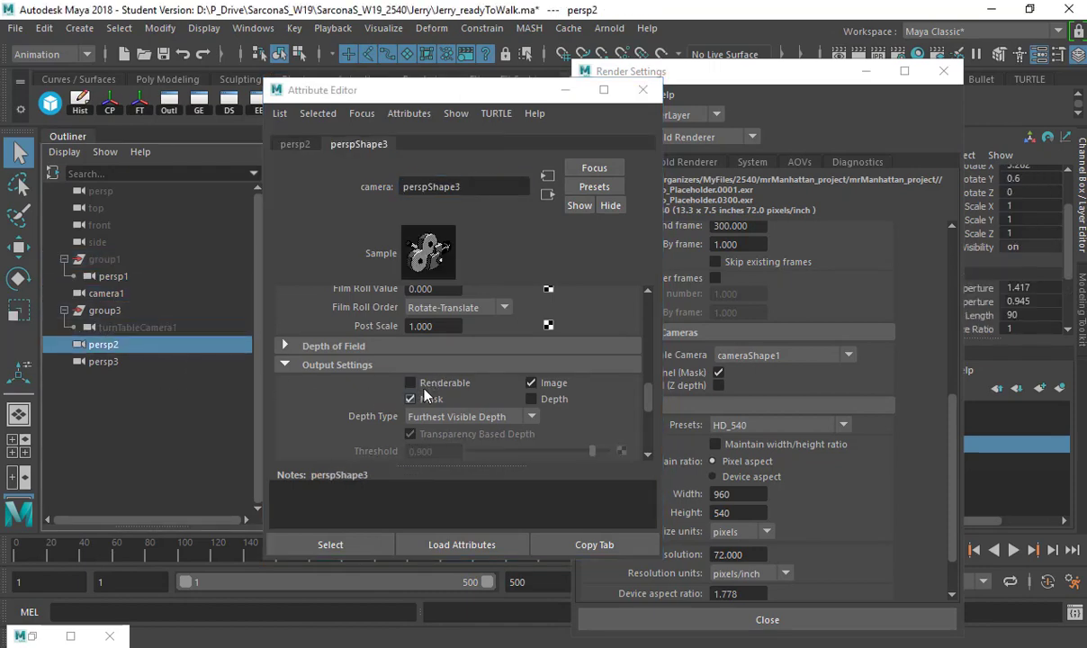
{"action": "left_click", "coordinate": [121, 361]}
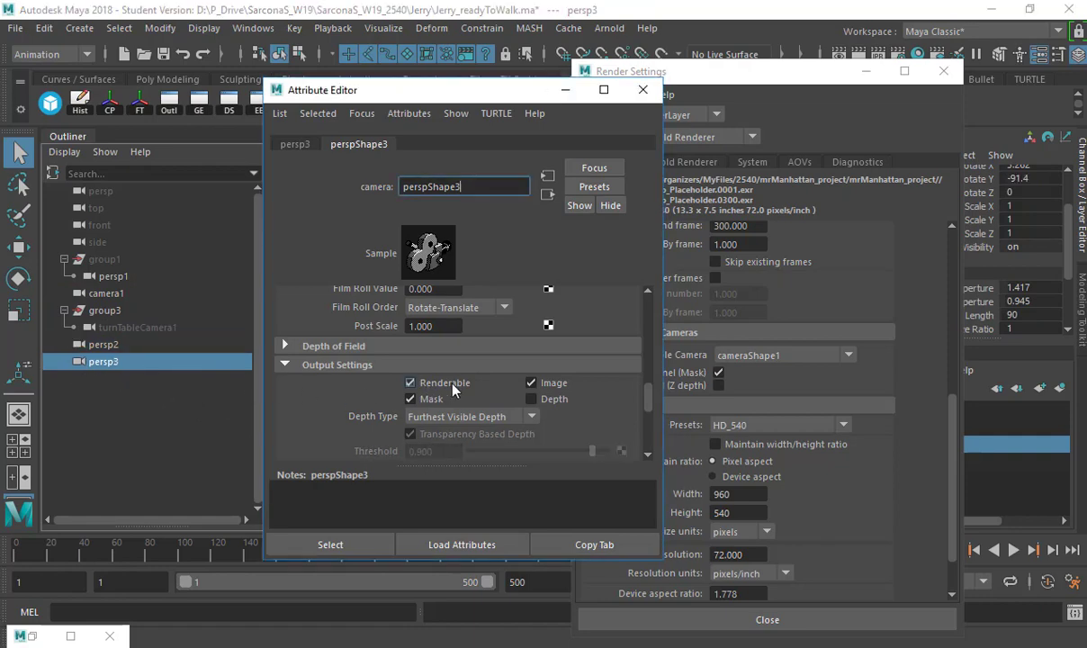
{"action": "left_click", "coordinate": [642, 89]}
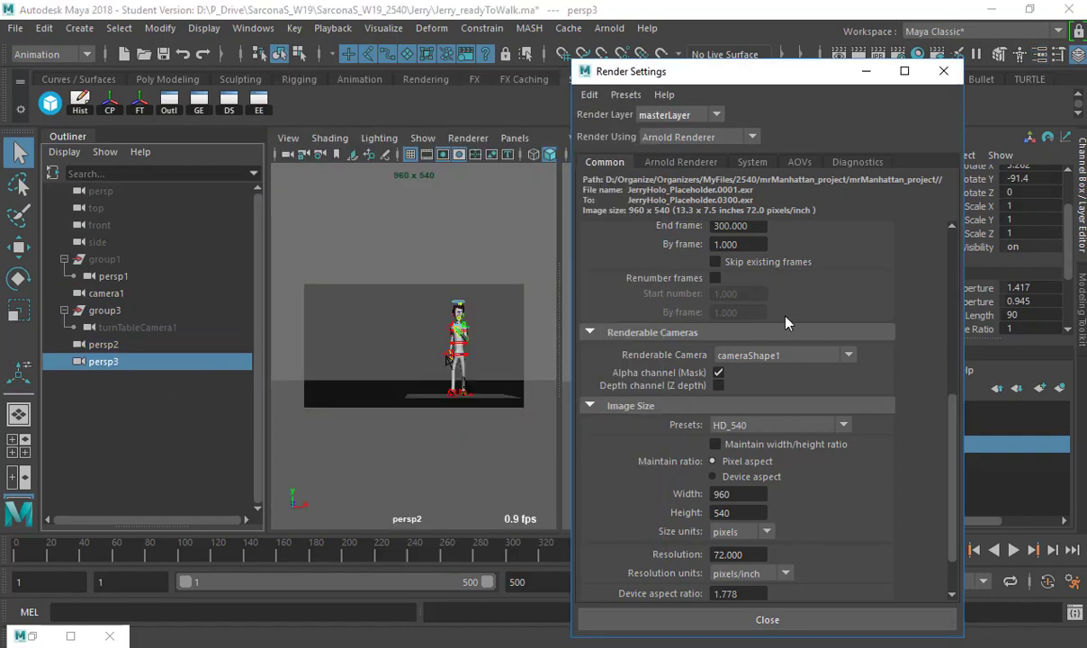
Set the render file name prefix to Jerry_WalkCycle_<Camera>, using the camera name keyword
{"action": "scroll", "coordinate": [723, 271], "scroll_direction": "up", "scroll_amount": 8}
{"action": "double_click", "coordinate": [765, 252]}
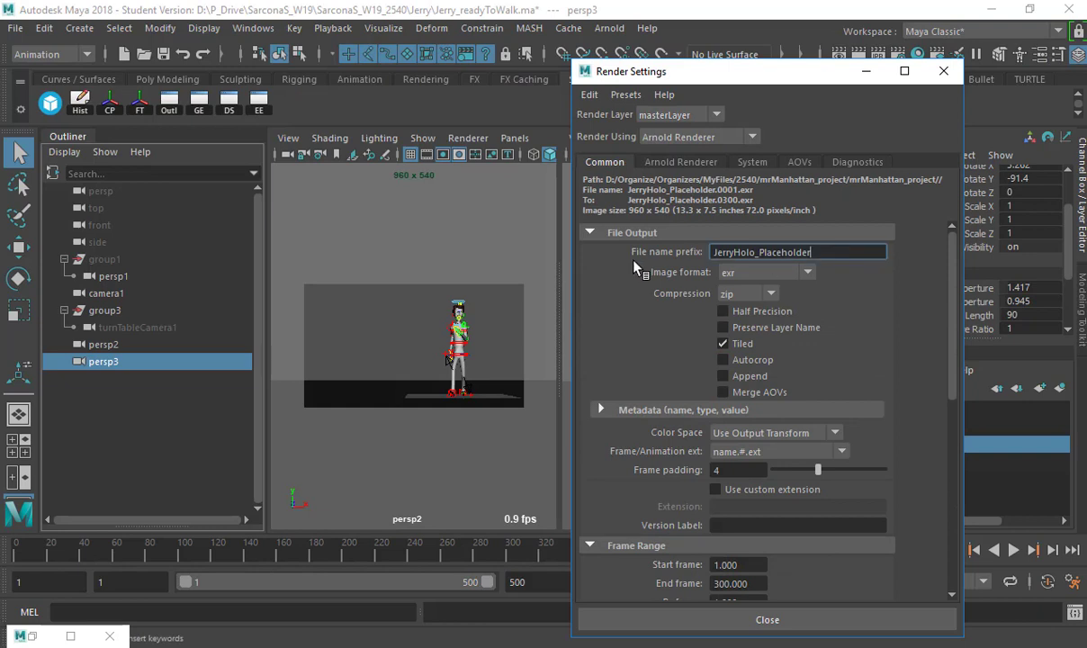
{"action": "type", "text": "Jerry_WalkCycle_"}
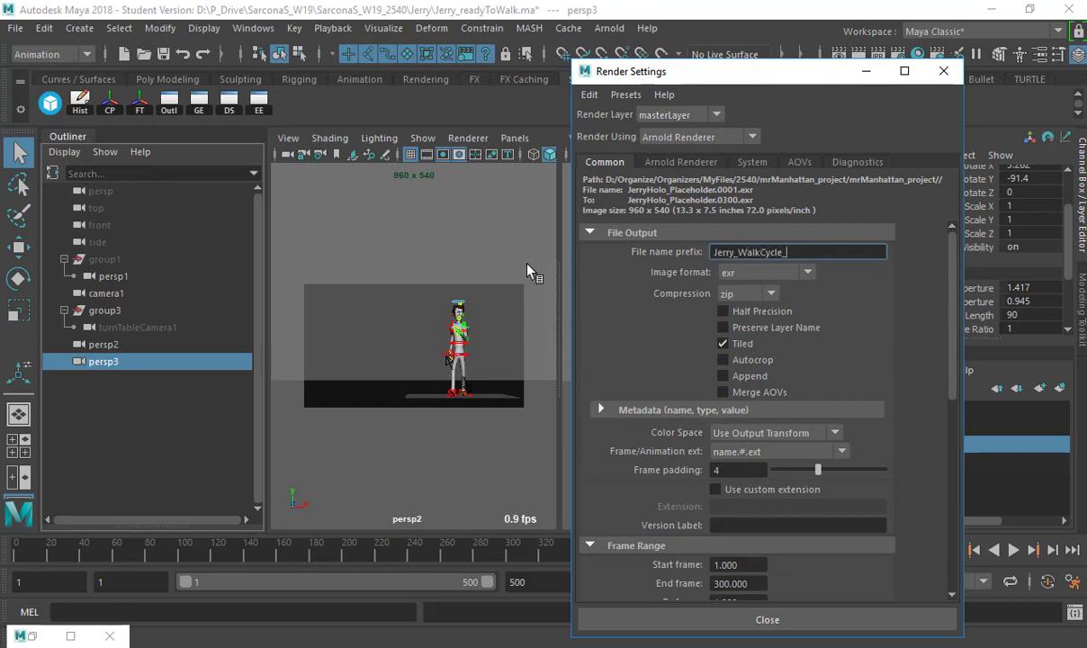
{"action": "right_click", "coordinate": [824, 251]}
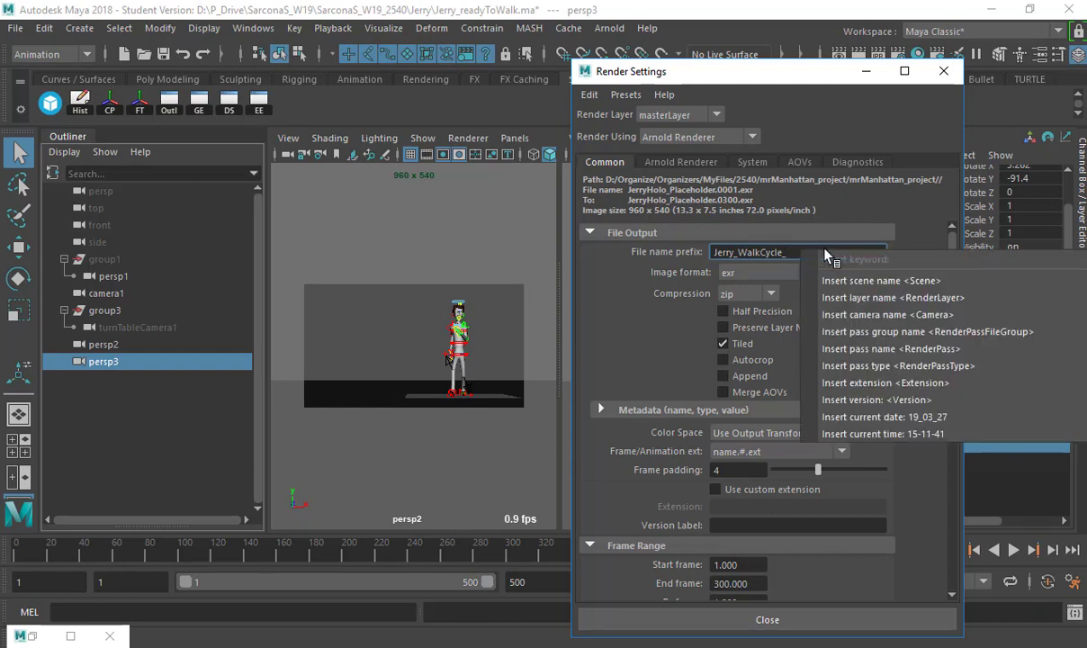
{"action": "left_click", "coordinate": [869, 315]}
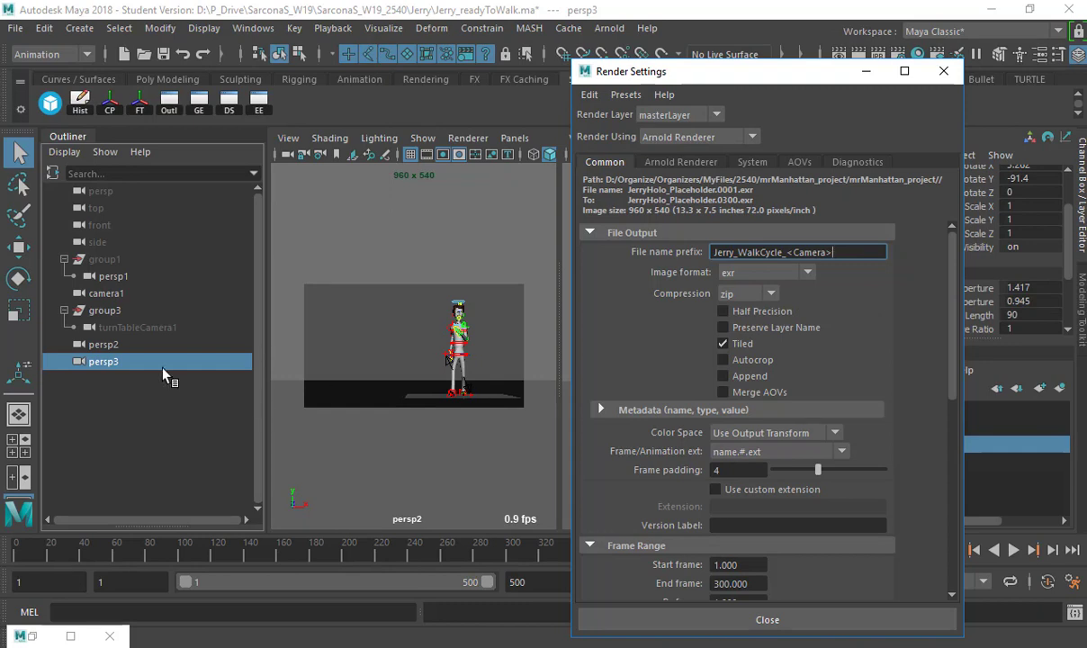
Rename the persp2 camera as frontWalk and the persp3 camera as sideWalk
{"action": "double_click", "coordinate": [106, 345]}
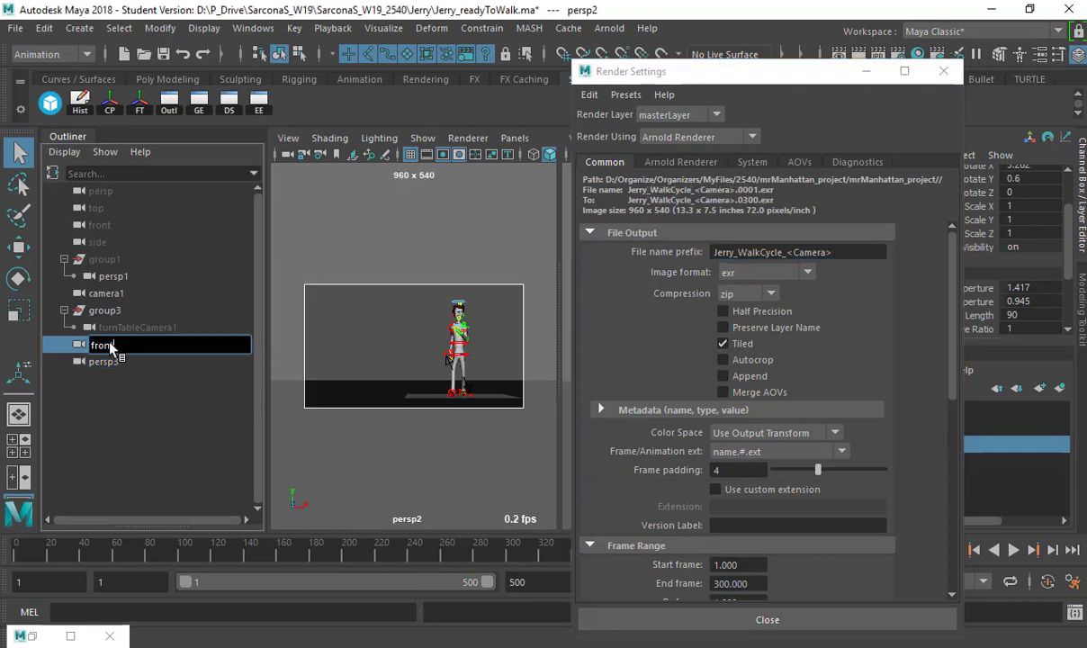
{"action": "type", "text": "frontWalk"}
{"action": "key", "text": "Return"}
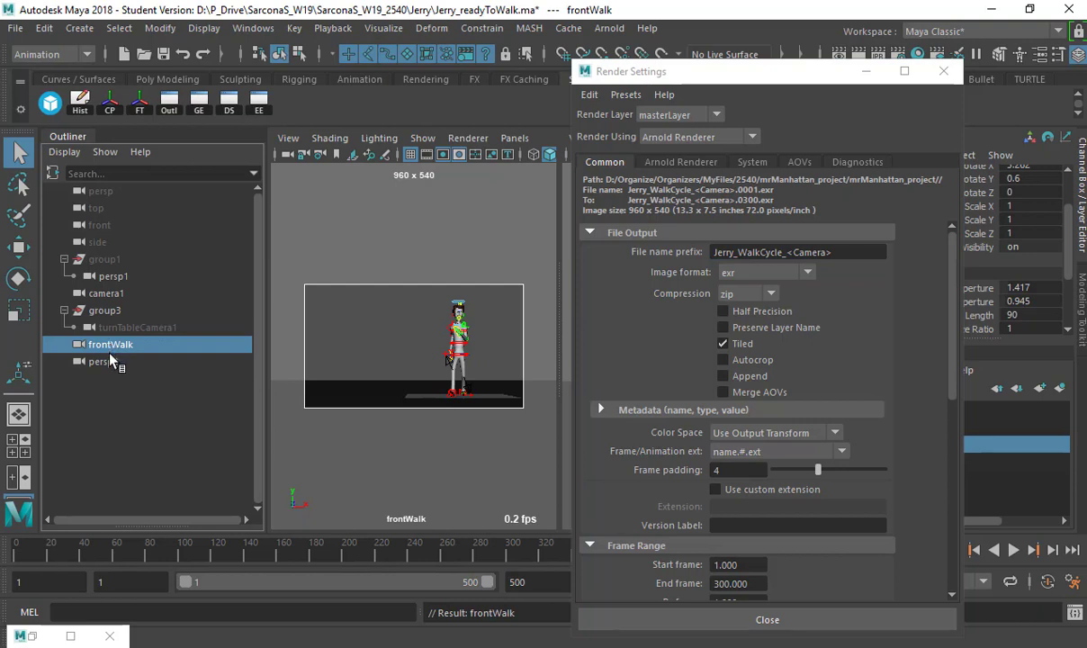
{"action": "double_click", "coordinate": [106, 362]}
{"action": "type", "text": "side"}
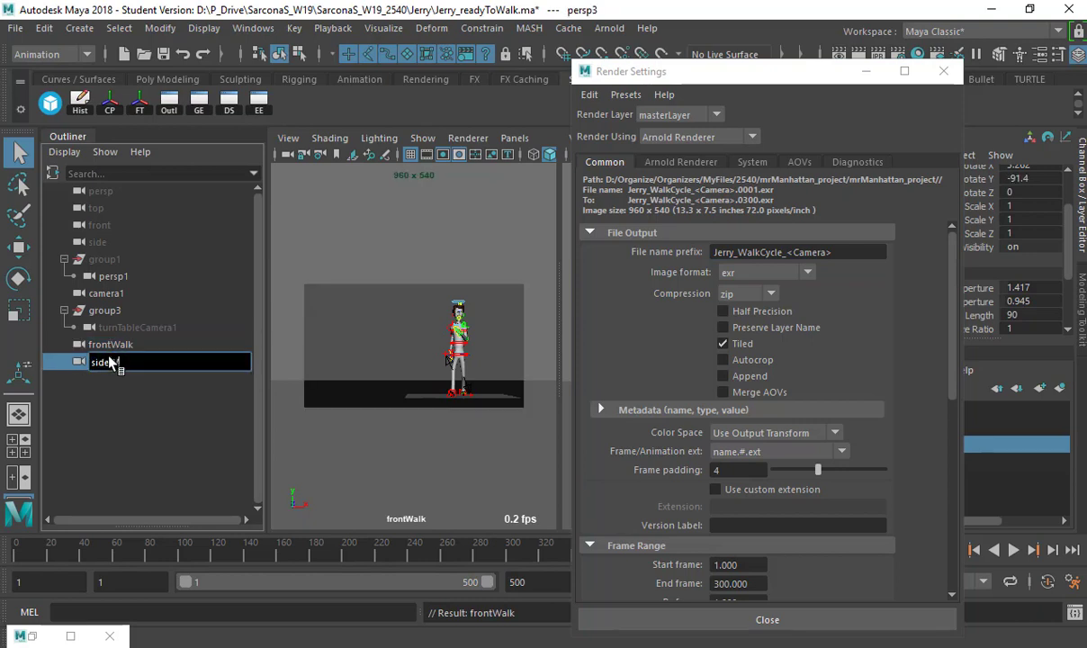
{"action": "type", "text": "Walk"}
{"action": "key", "text": "Return"}
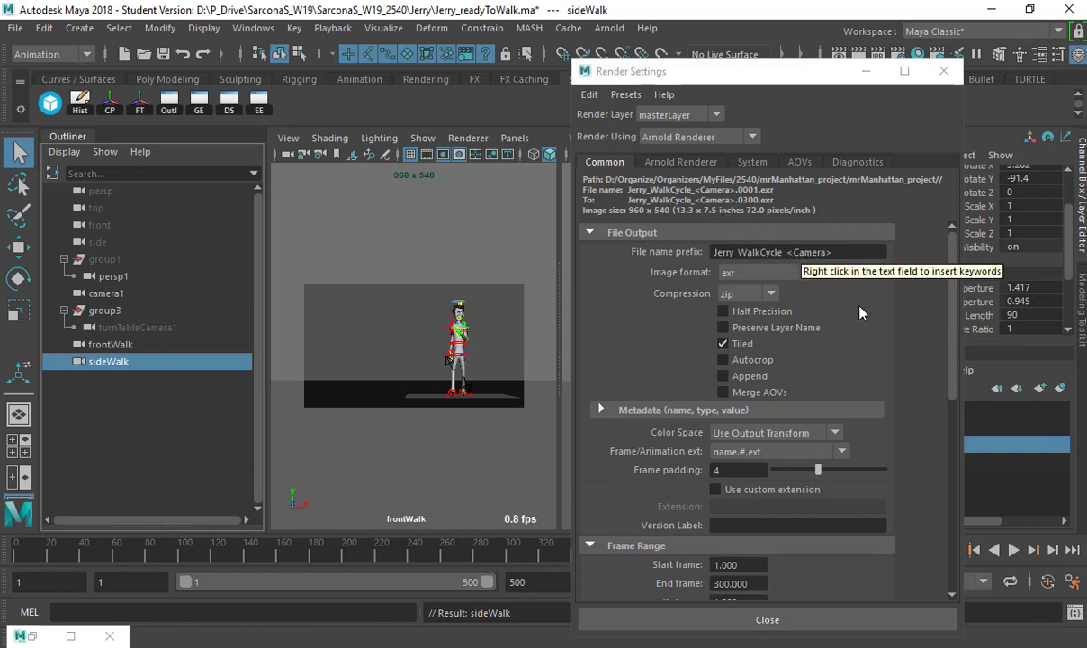
{"action": "left_click", "coordinate": [724, 564]}
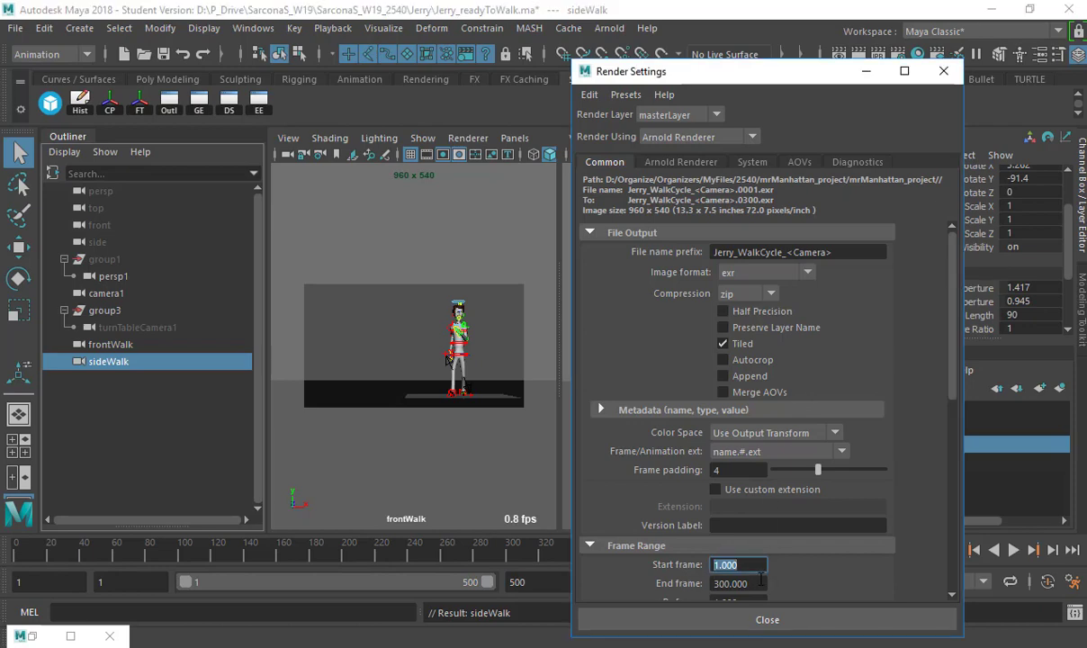
{"action": "left_click_drag", "start_coordinate": [746, 585], "coordinate": [656, 584]}
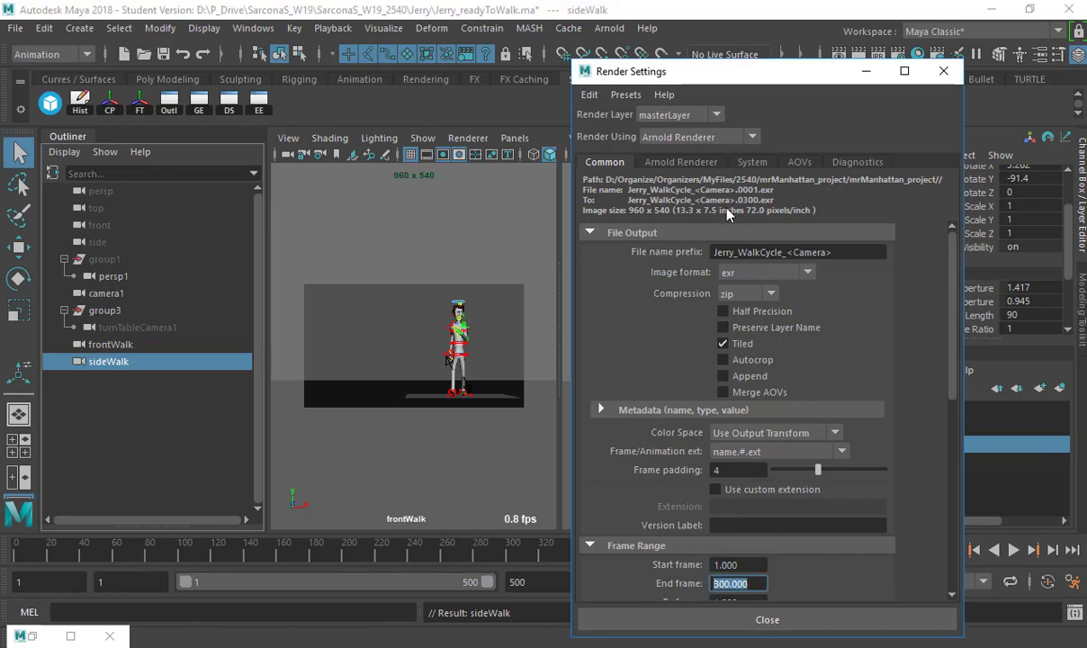
Set the Arnold sampling to Camera (AA) 4 and Diffuse, Specular, Transmission and SSS 2
{"action": "left_click", "coordinate": [670, 162]}
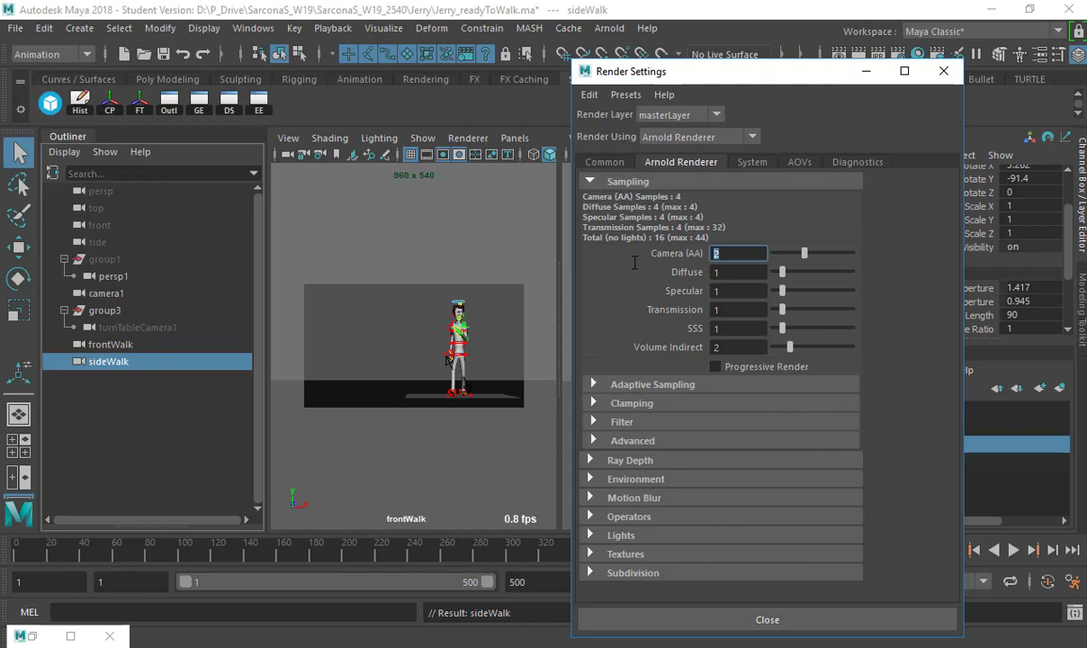
{"action": "type", "text": "4"}
{"action": "key", "text": "Tab"}
{"action": "type", "text": "3"}
{"action": "key", "text": "Tab"}
{"action": "type", "text": "2"}
{"action": "key", "text": "Tab"}
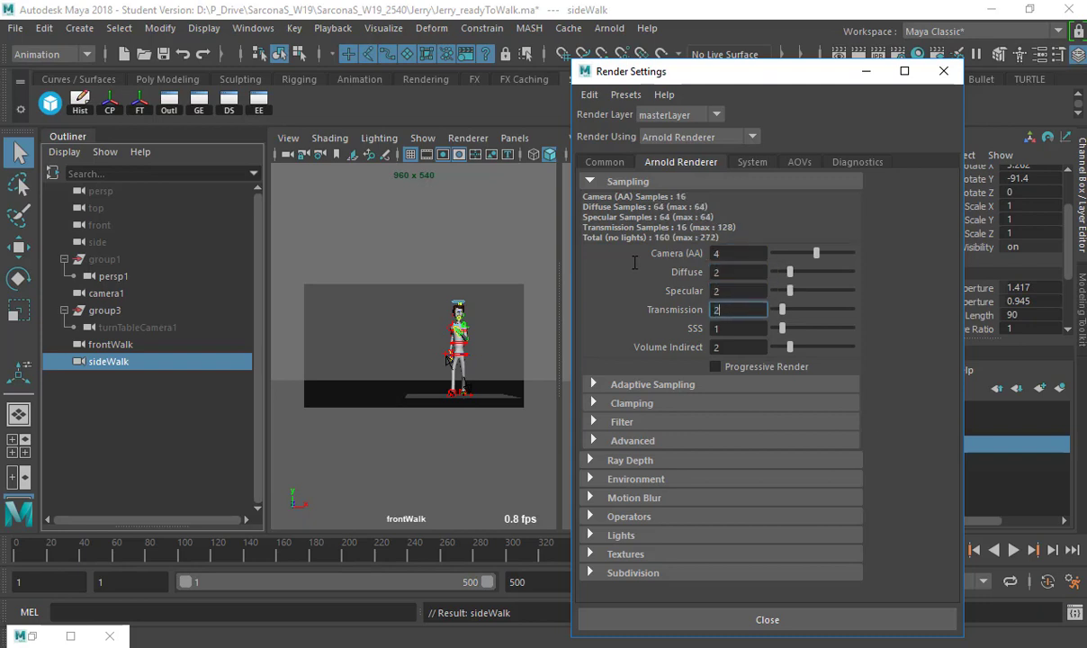
{"action": "type", "text": "2"}
{"action": "key", "text": "Tab"}
{"action": "type", "text": "2"}
{"action": "key", "text": "Tab"}
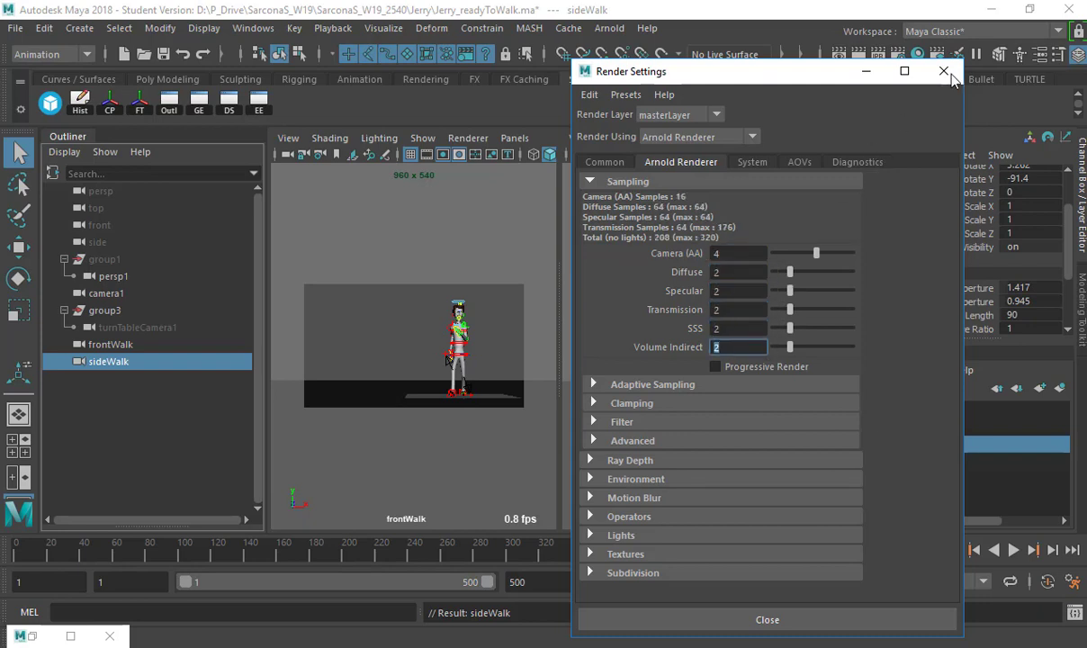
Enable Arnold motion blur and close the render settings
{"action": "left_click", "coordinate": [629, 498]}
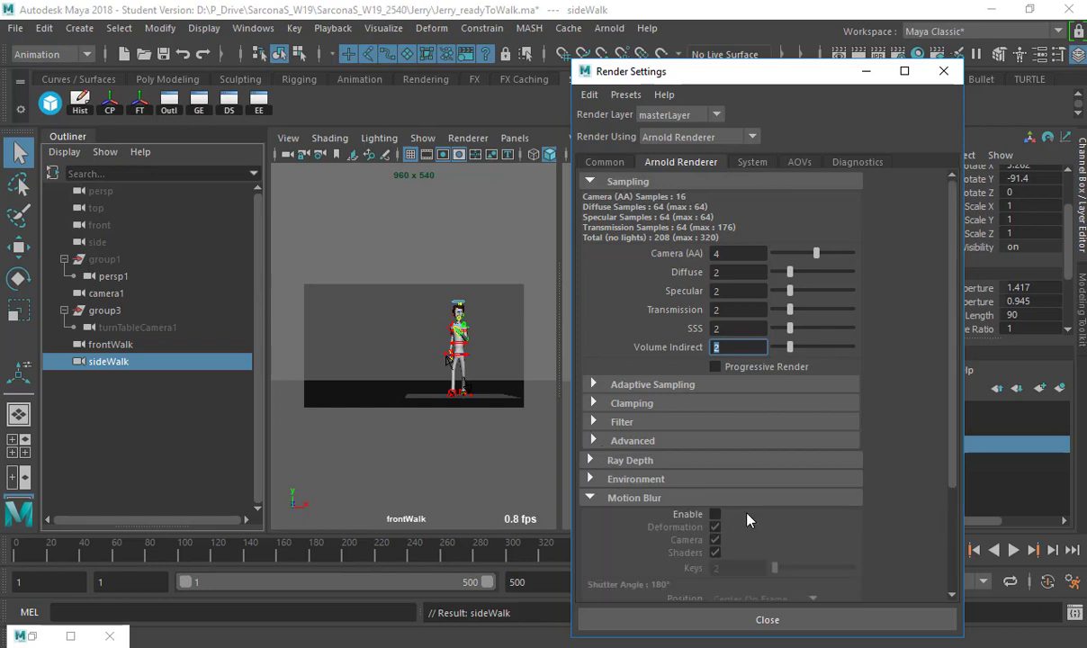
{"action": "left_click", "coordinate": [716, 515]}
{"action": "scroll", "coordinate": [741, 469], "scroll_direction": "down", "scroll_amount": 2}
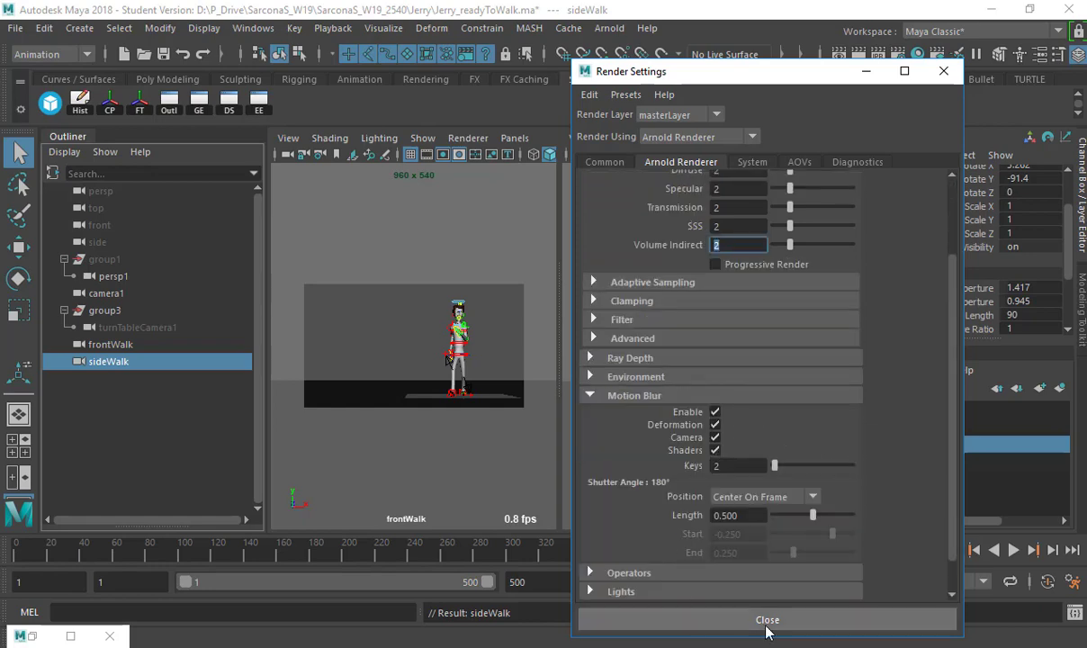
{"action": "left_click", "coordinate": [769, 618]}
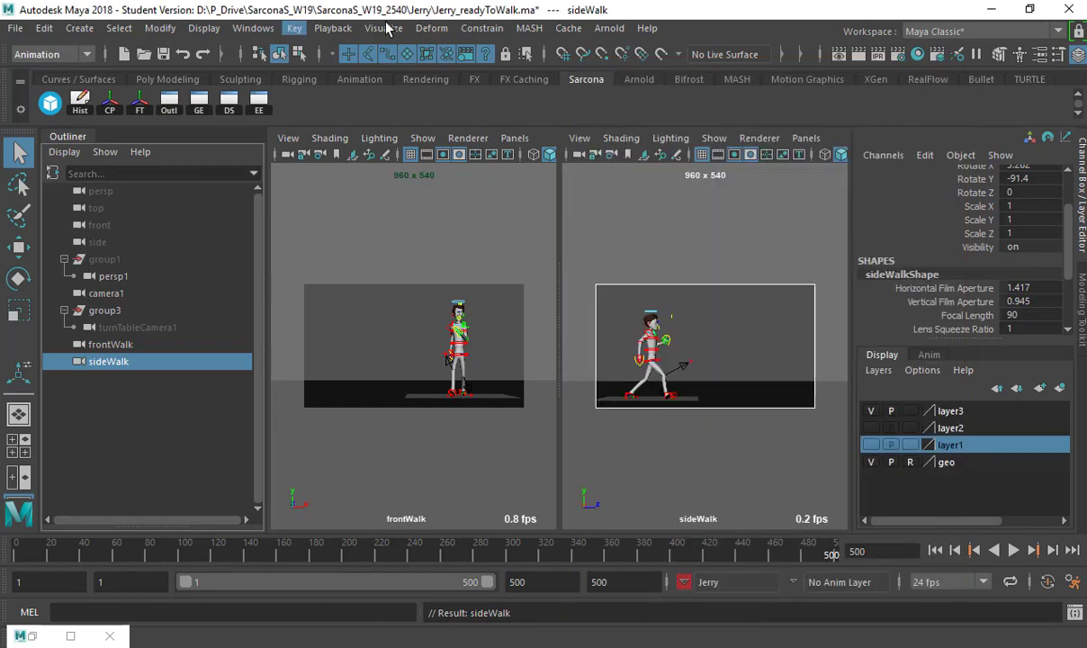
Turn on All Render-Enabled Cameras in the Render Sequence options and close them without starting a render
{"action": "left_click", "coordinate": [78, 54]}
{"action": "left_click", "coordinate": [38, 133]}
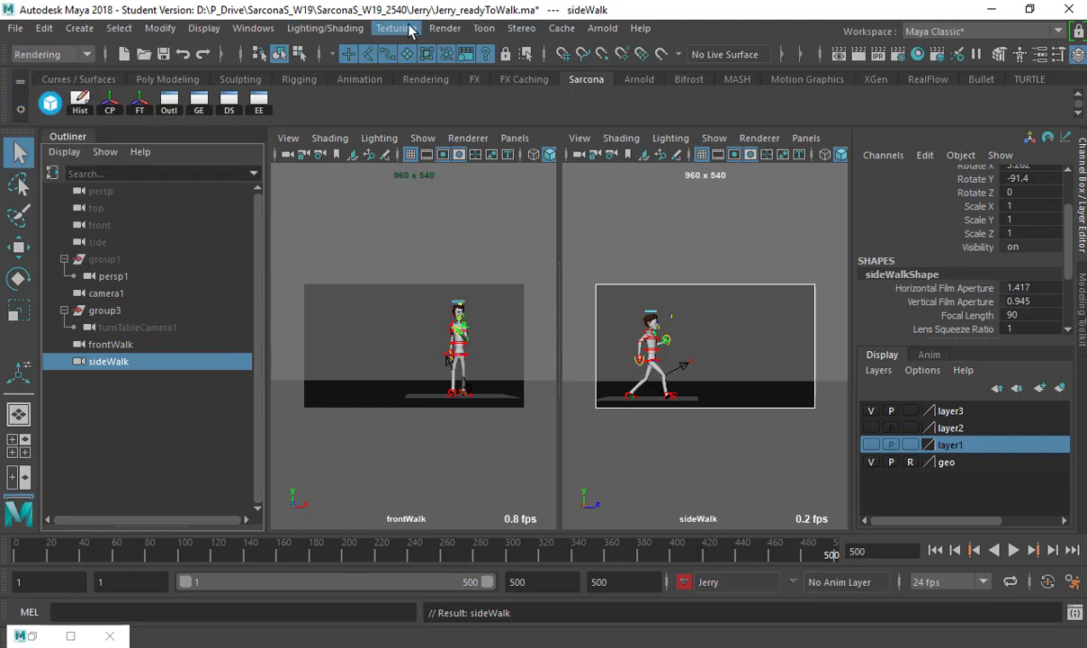
{"action": "left_click", "coordinate": [441, 32]}
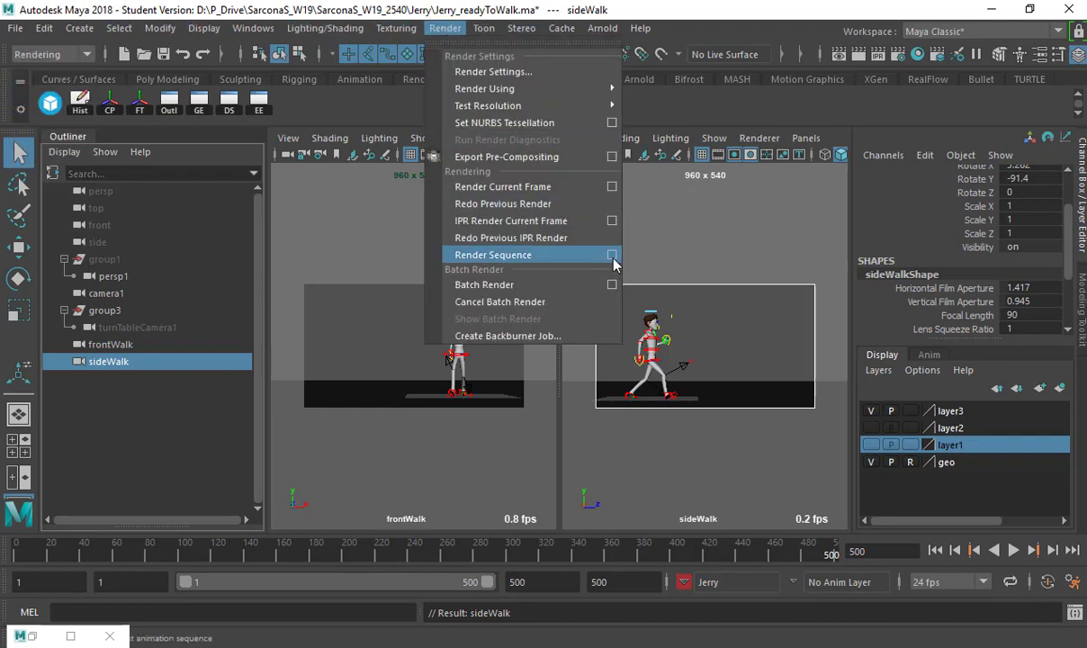
{"action": "left_click", "coordinate": [615, 255]}
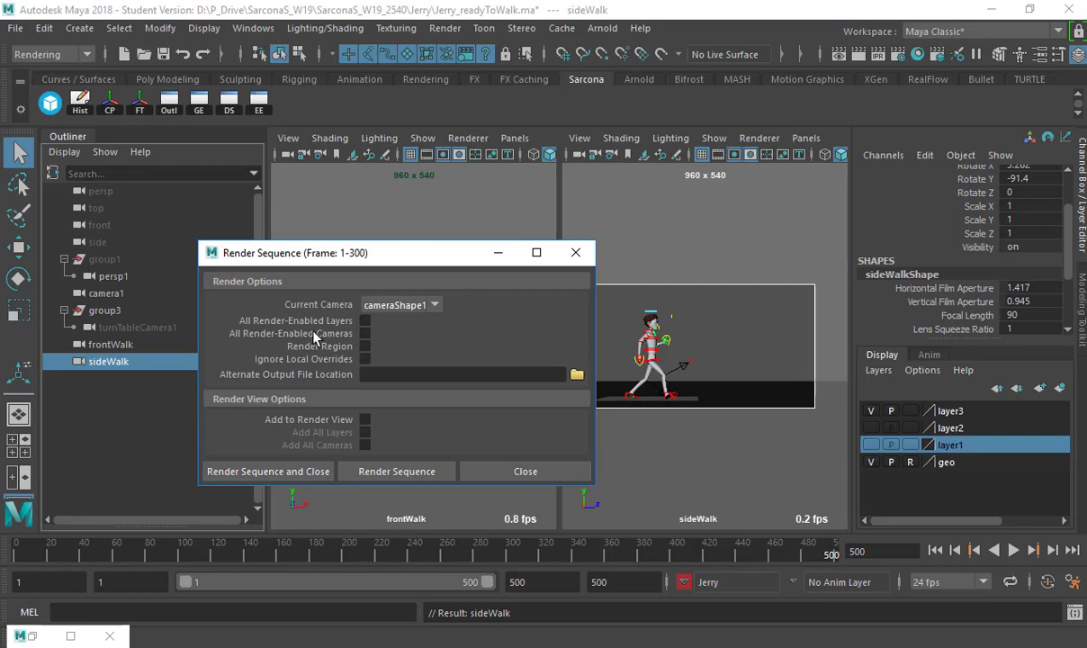
{"action": "left_click", "coordinate": [364, 334]}
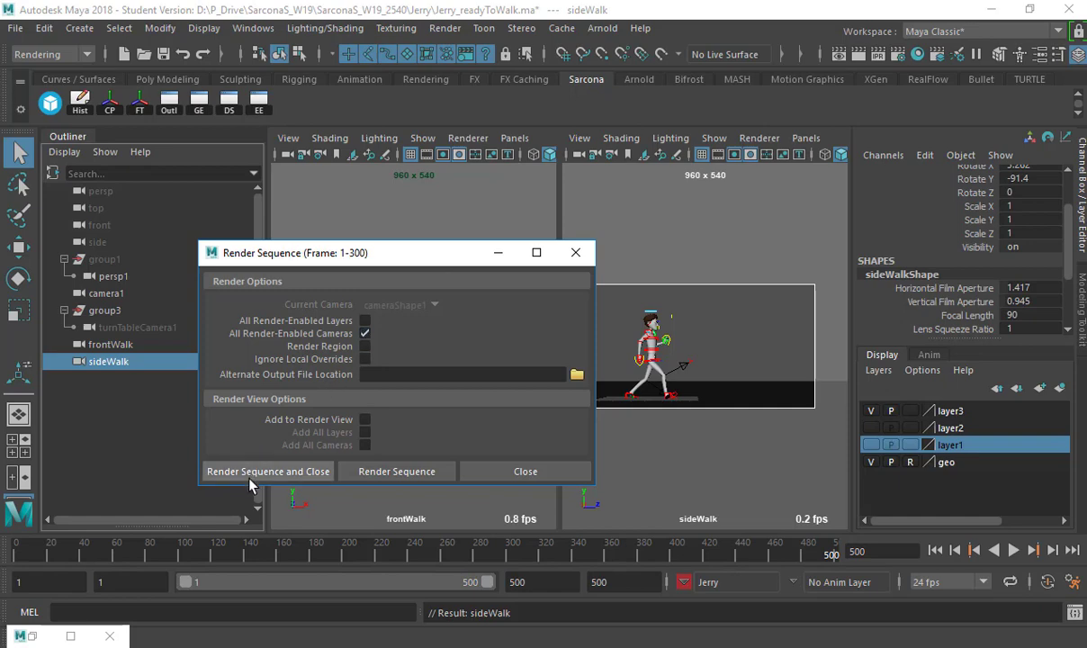
{"action": "left_click", "coordinate": [473, 470]}
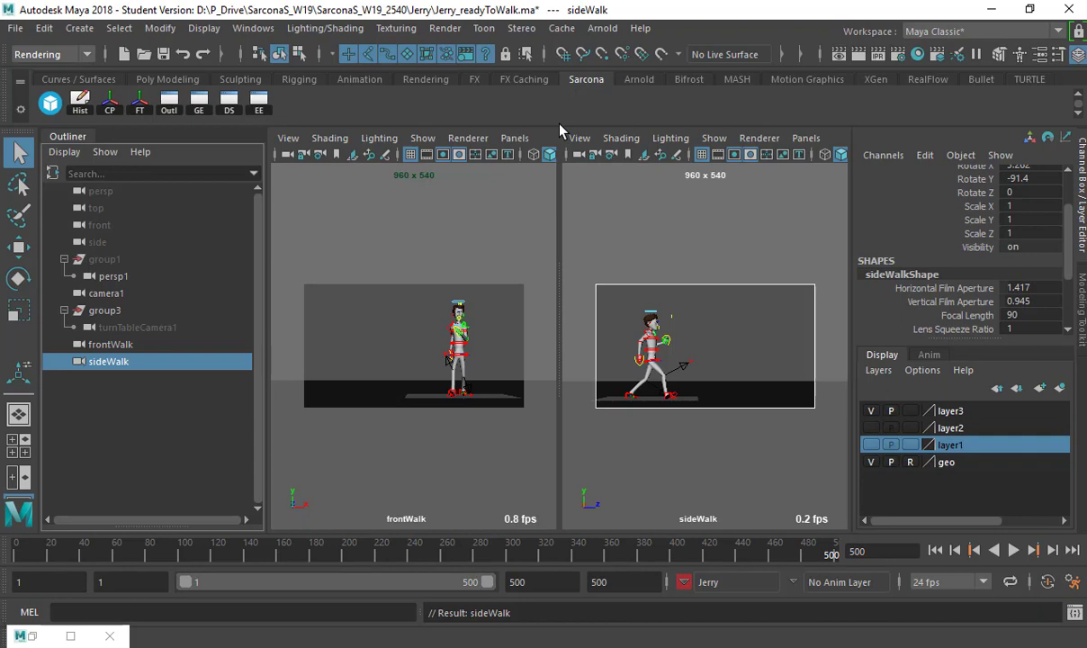
Switch to Chrome and examine walk cycle pose charts in the Google image results, enlarging the contact, down, passing and up sketch
{"action": "left_click", "coordinate": [126, 646]}
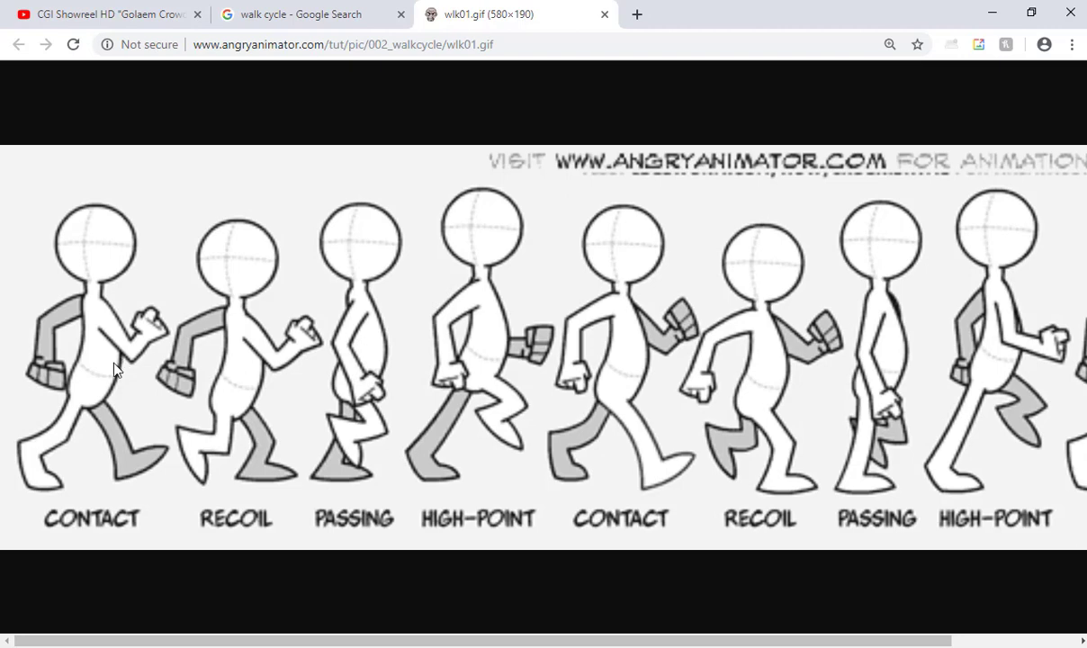
{"action": "left_click", "coordinate": [282, 9]}
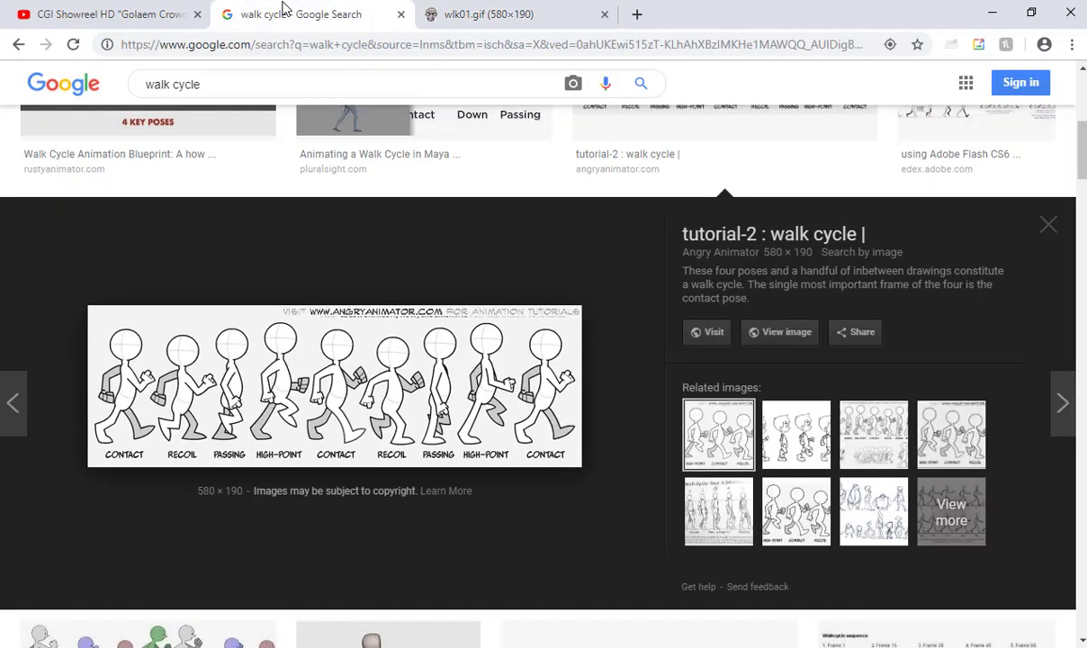
{"action": "scroll", "coordinate": [606, 308], "scroll_direction": "up", "scroll_amount": 5}
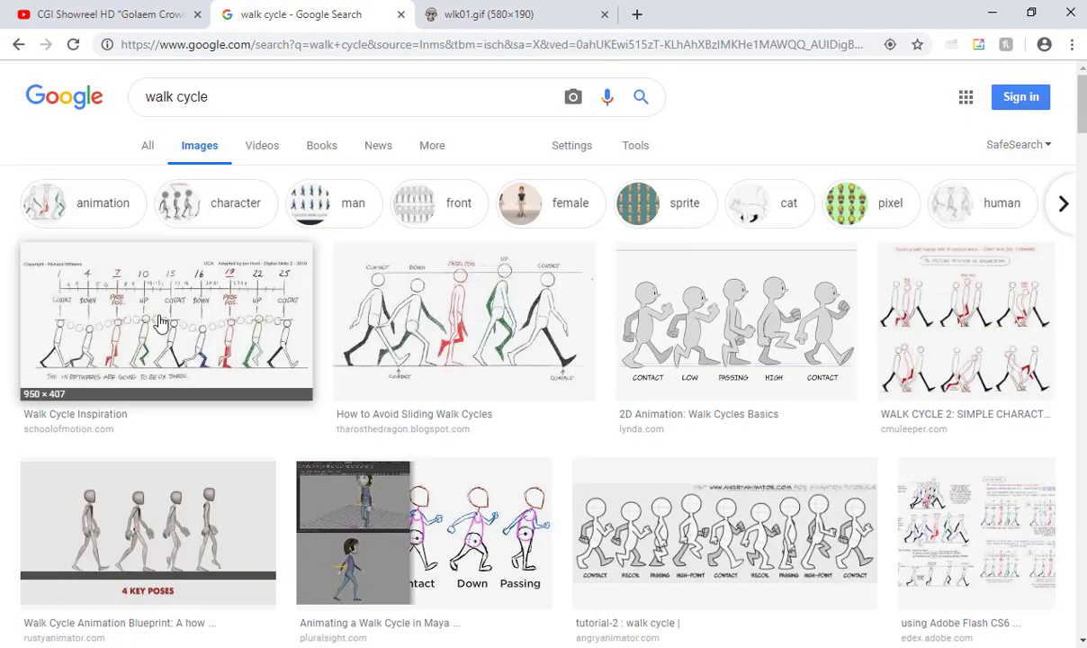
{"action": "left_click", "coordinate": [441, 302]}
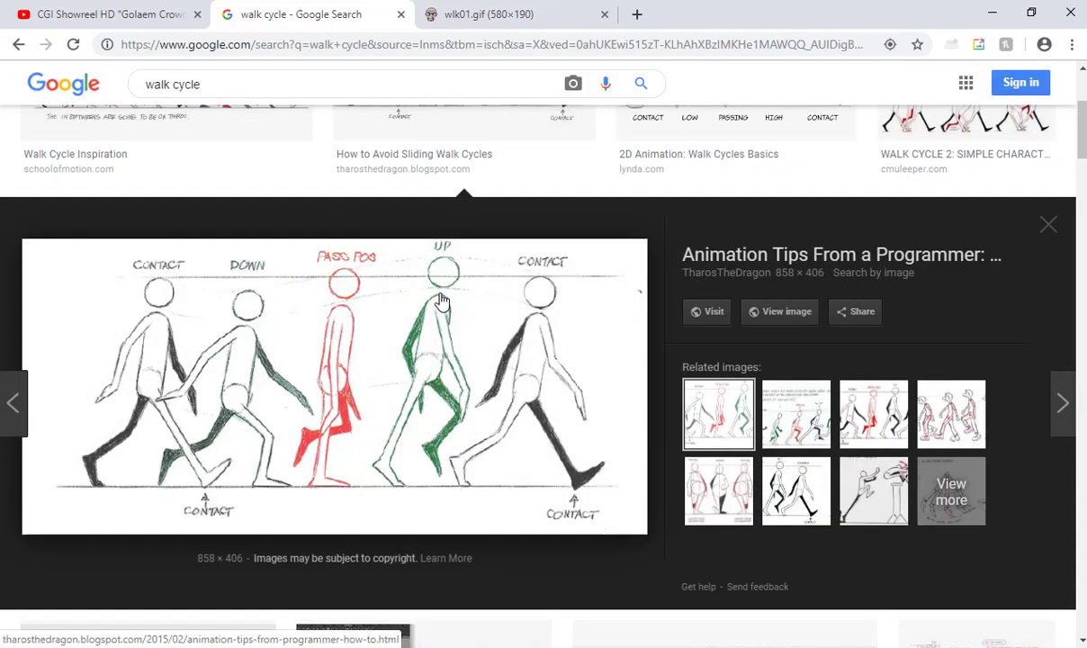
{"action": "scroll", "coordinate": [702, 304], "scroll_direction": "up", "scroll_amount": 1}
{"action": "scroll", "coordinate": [699, 342], "scroll_direction": "down", "scroll_amount": 5}
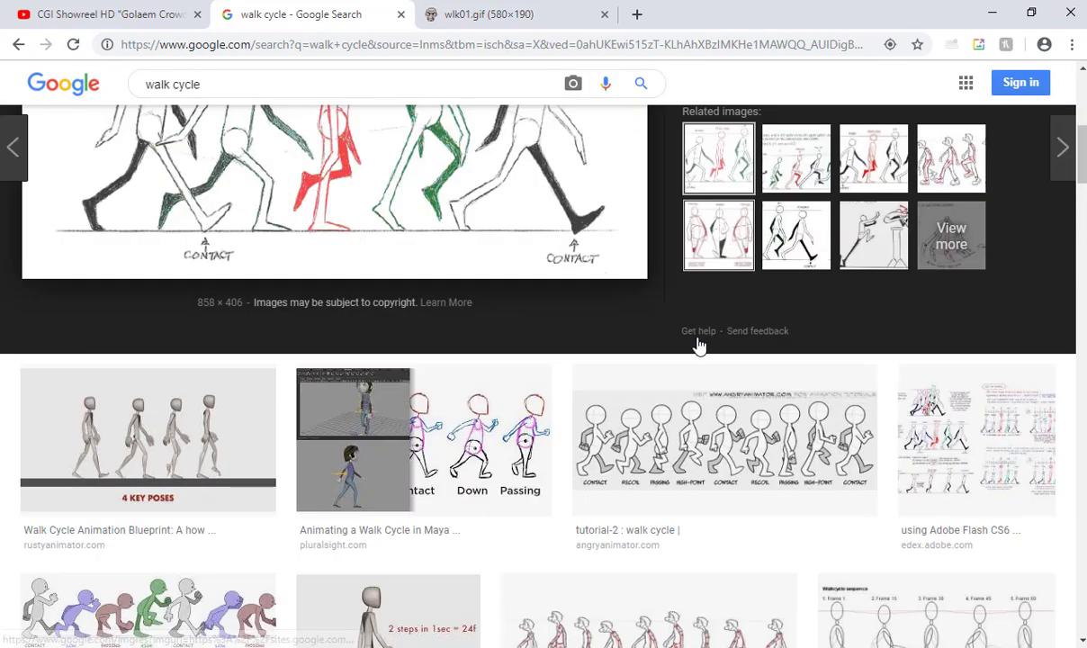
{"action": "scroll", "coordinate": [279, 416], "scroll_direction": "down", "scroll_amount": 2}
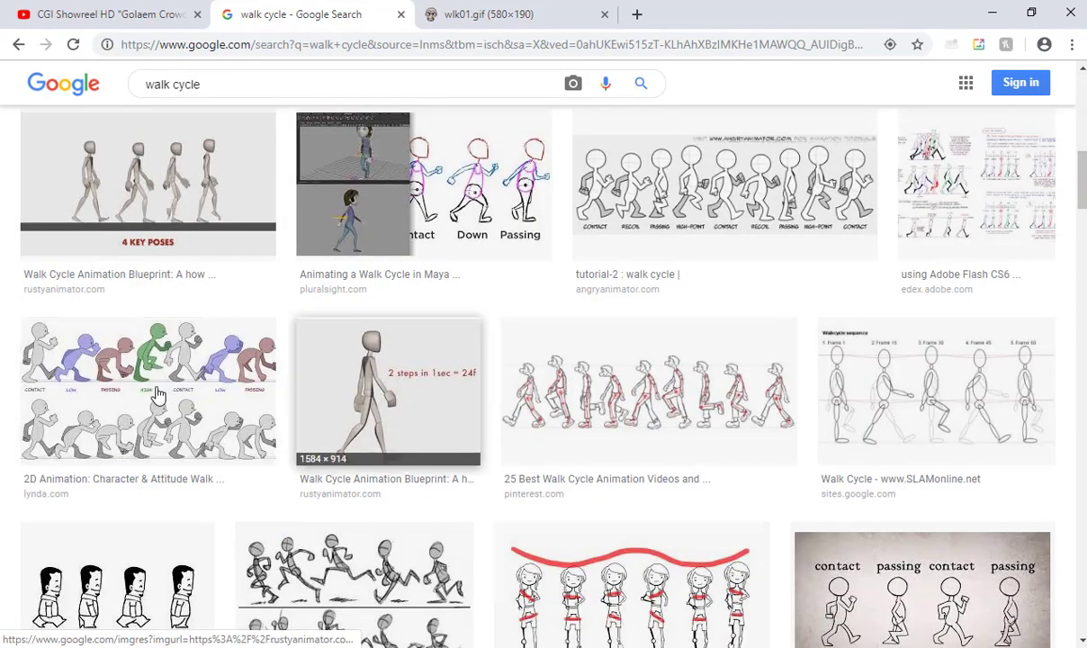
{"action": "scroll", "coordinate": [144, 367], "scroll_direction": "down", "scroll_amount": 3}
Search YouTube for "walk cycle reference"
{"action": "left_click", "coordinate": [135, 9]}
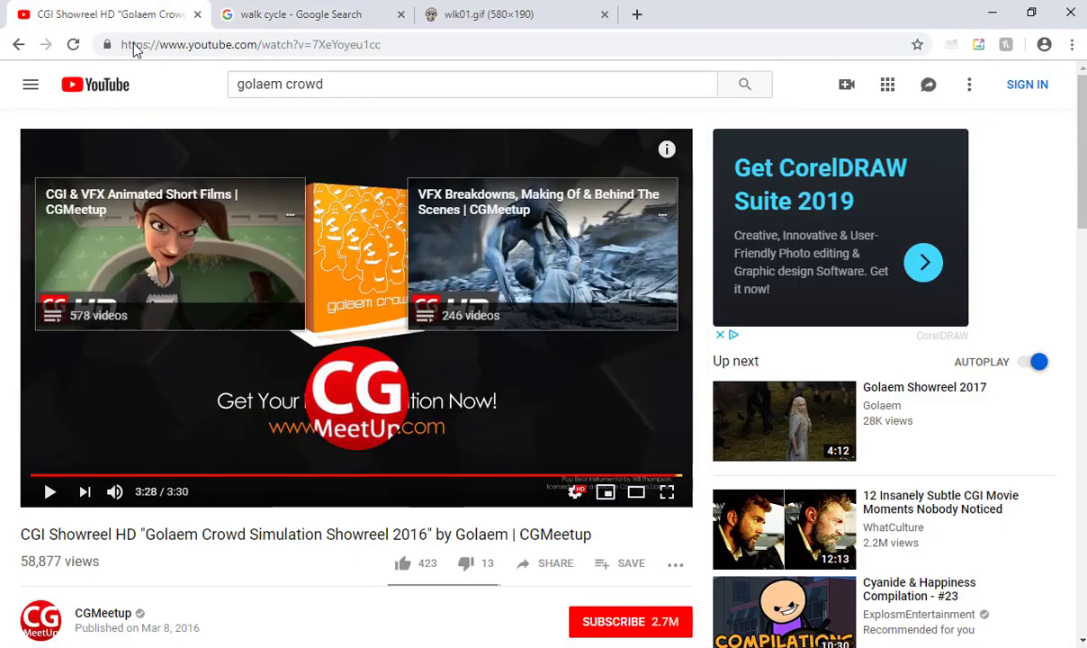
{"action": "triple_click", "coordinate": [338, 90]}
{"action": "type", "text": "walk "}
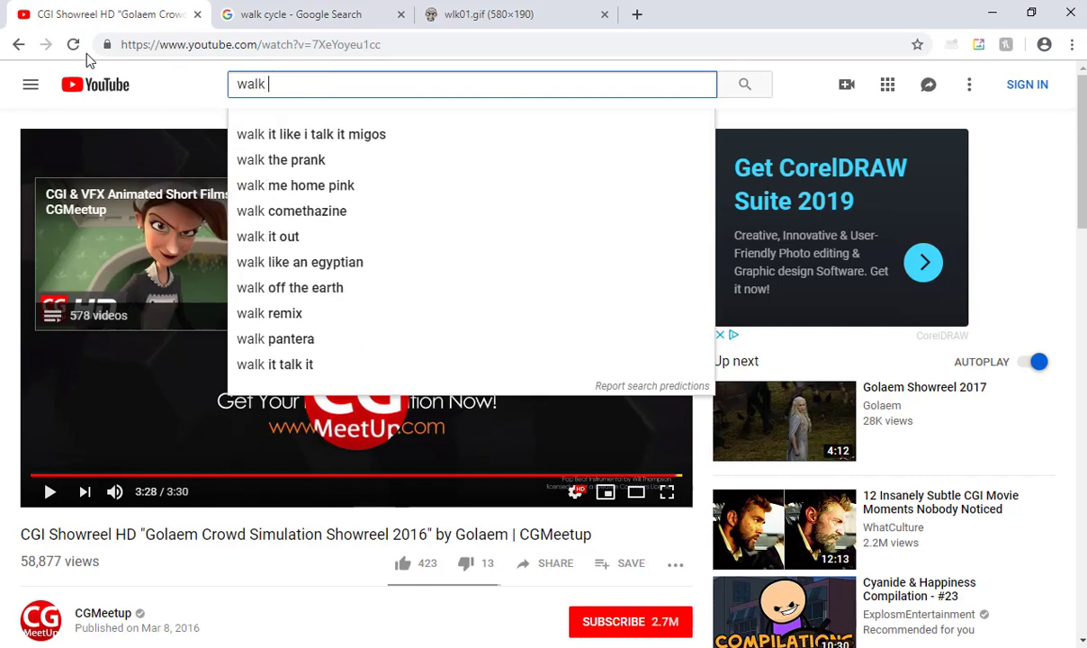
{"action": "type", "text": "cycle reference"}
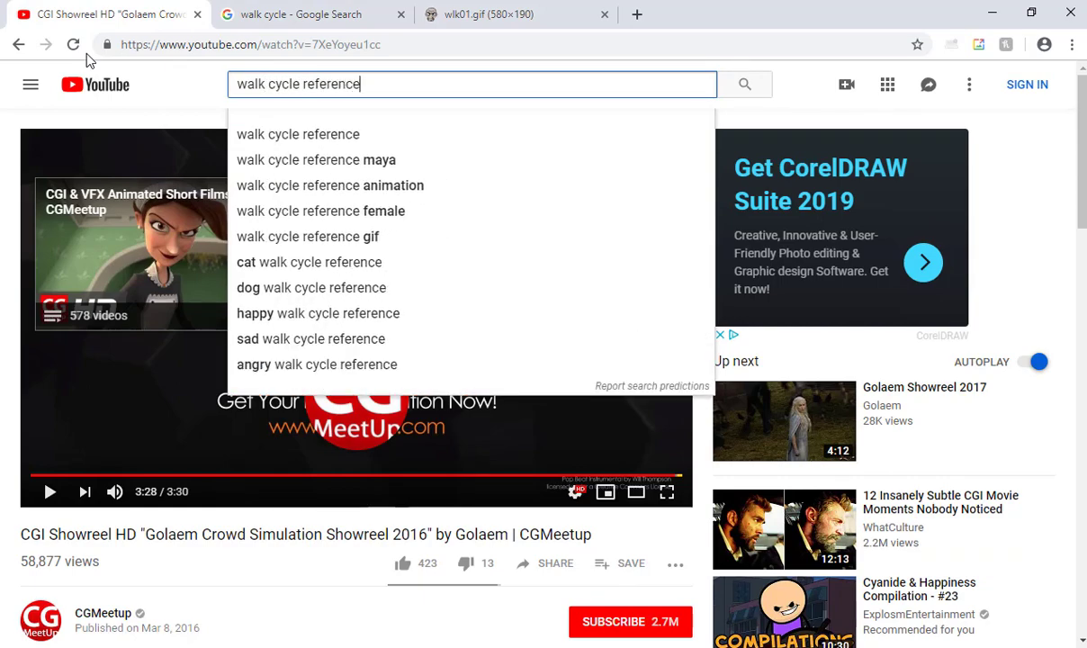
{"action": "key", "text": "Return"}
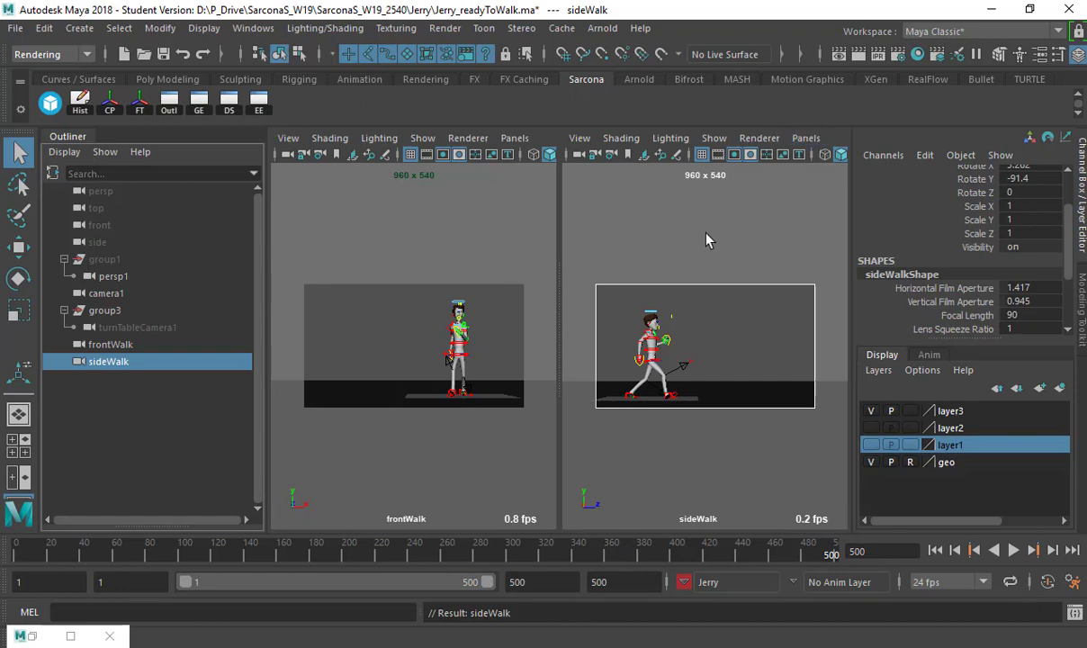
Return to Maya, change the sideWalk panel to the persp view and maximize it
{"action": "left_click", "coordinate": [690, 207]}
{"action": "key", "text": "space"}
{"action": "left_click_drag", "start_coordinate": [690, 214], "coordinate": [708, 264]}
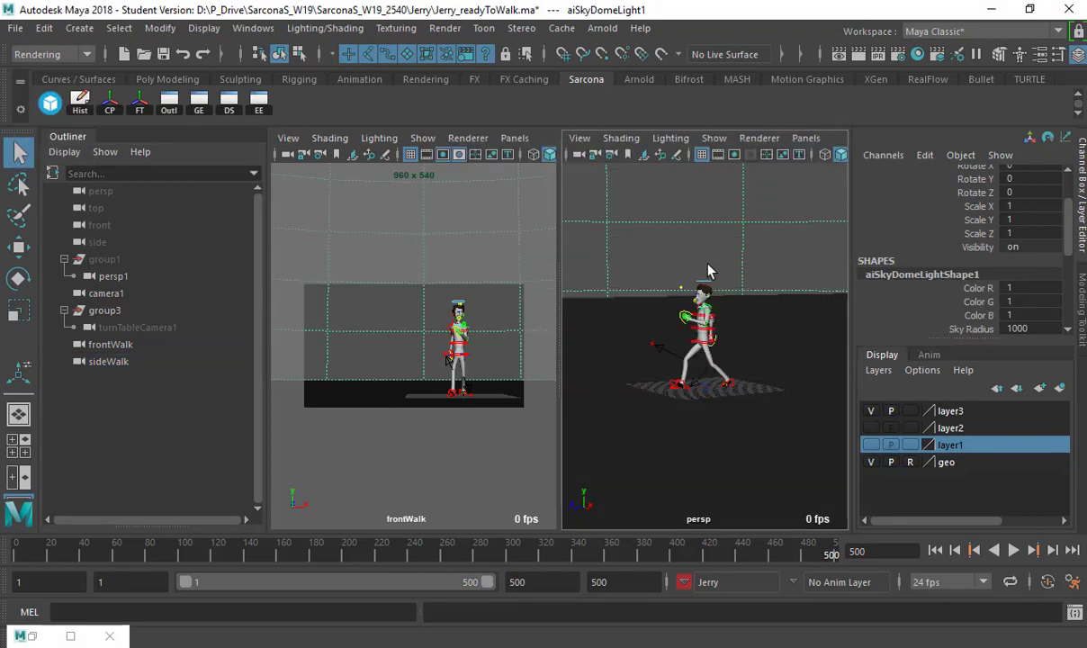
{"action": "key", "text": "space"}
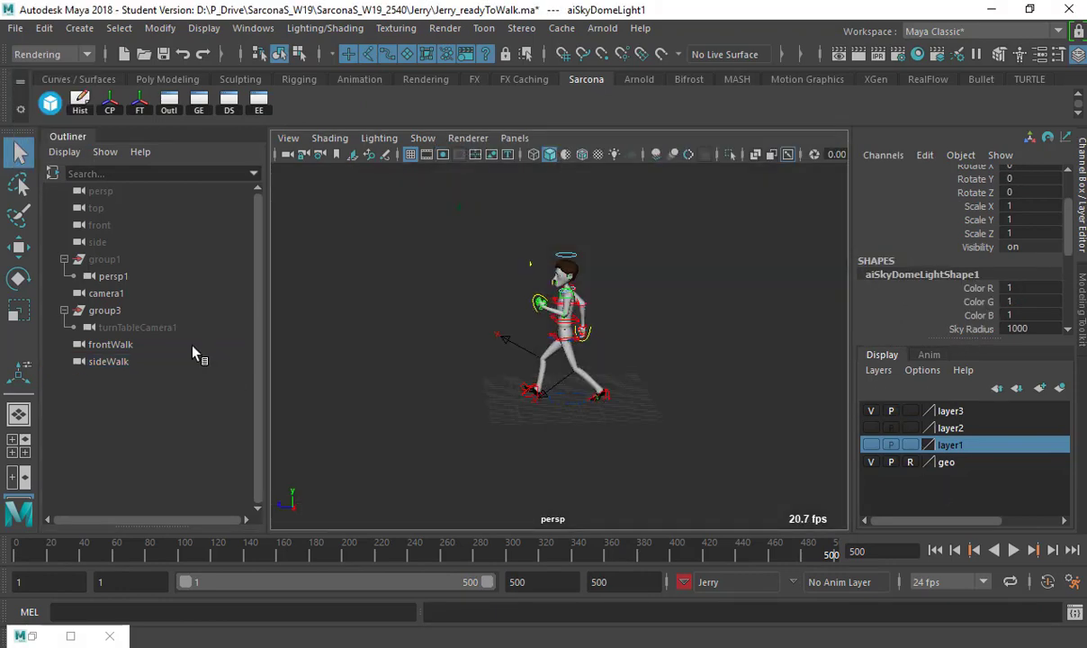
Select the character's Main control at its feet, display the scene with textures and go to frame 1
{"action": "left_click_drag", "start_coordinate": [18, 551], "coordinate": [470, 547]}
{"action": "left_click", "coordinate": [568, 405]}
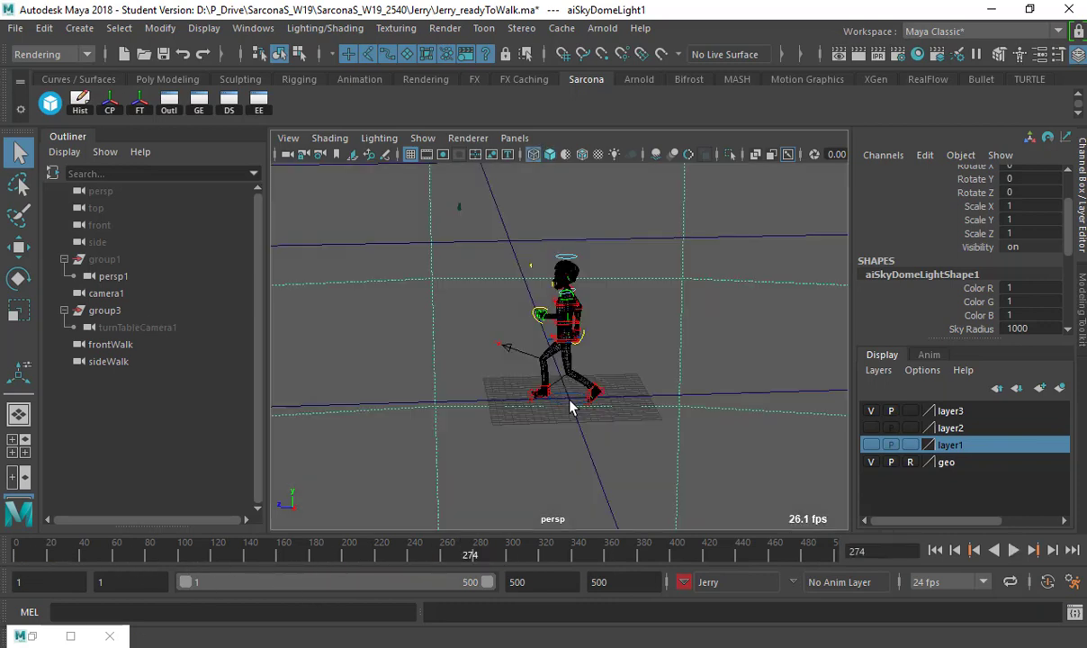
{"action": "key", "text": "6"}
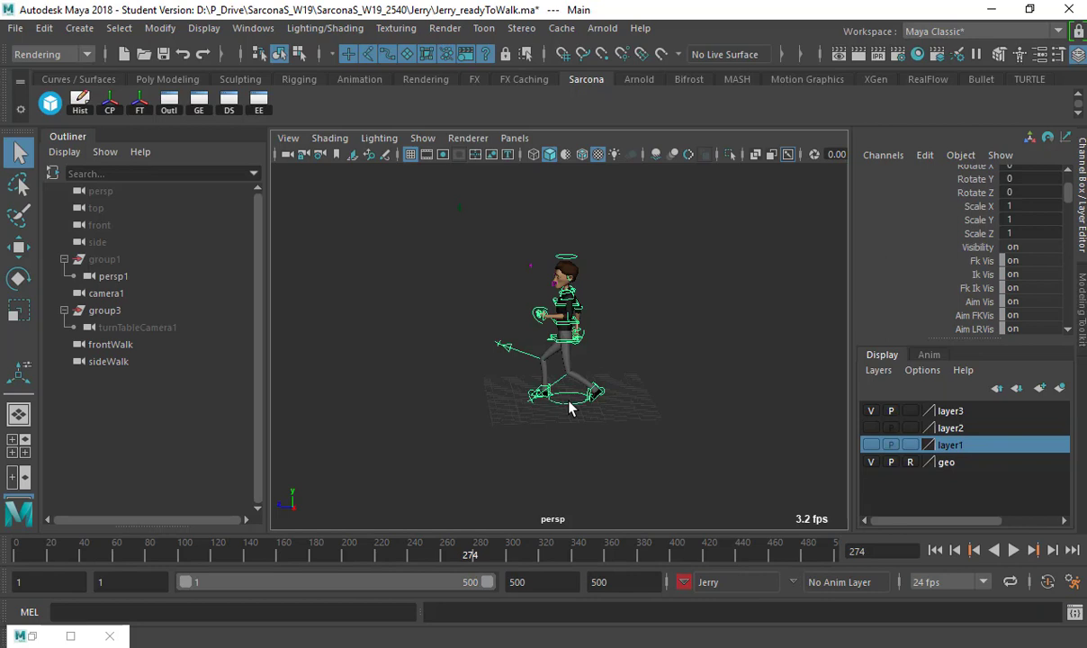
{"action": "key", "text": "w"}
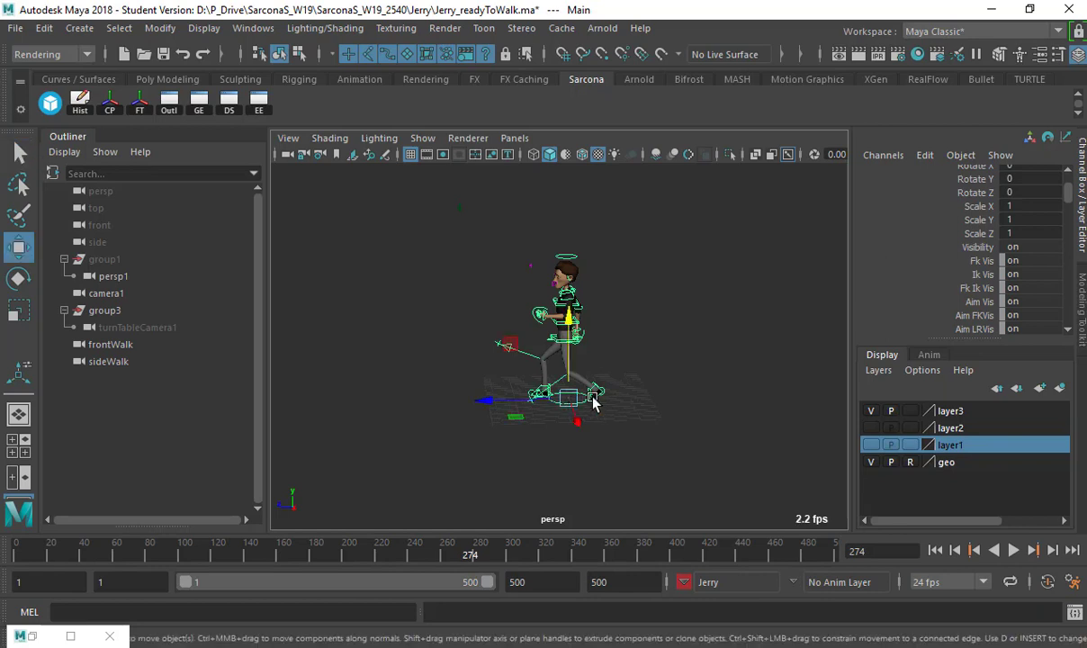
{"action": "left_click", "coordinate": [935, 550]}
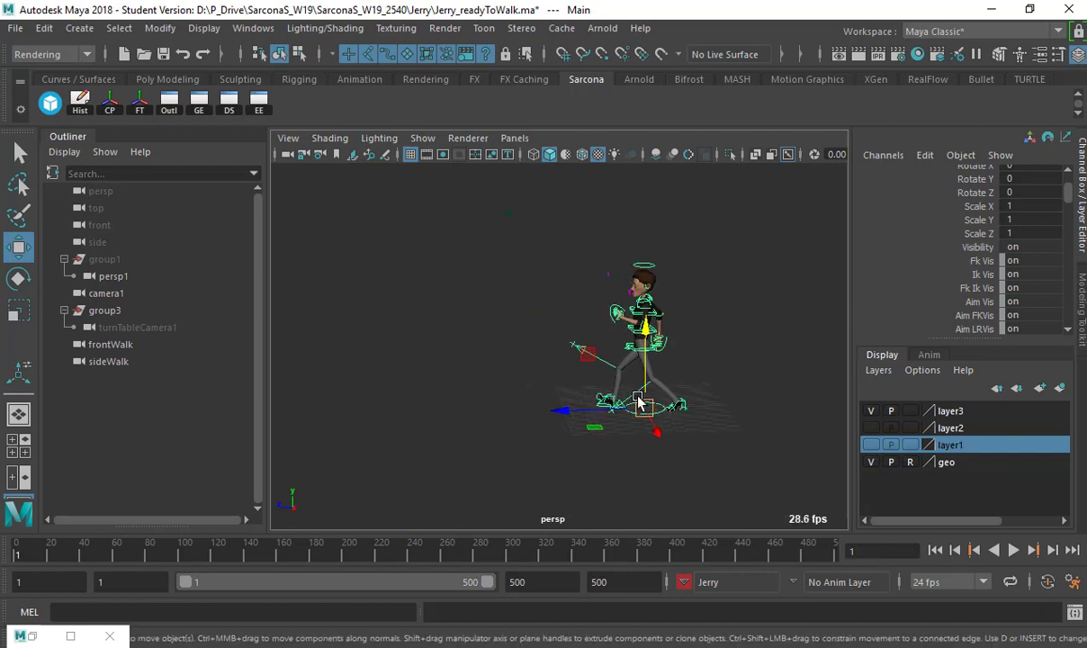
Try moving the whole character freely with the Main control, and undo the move
{"action": "key", "text": "q"}
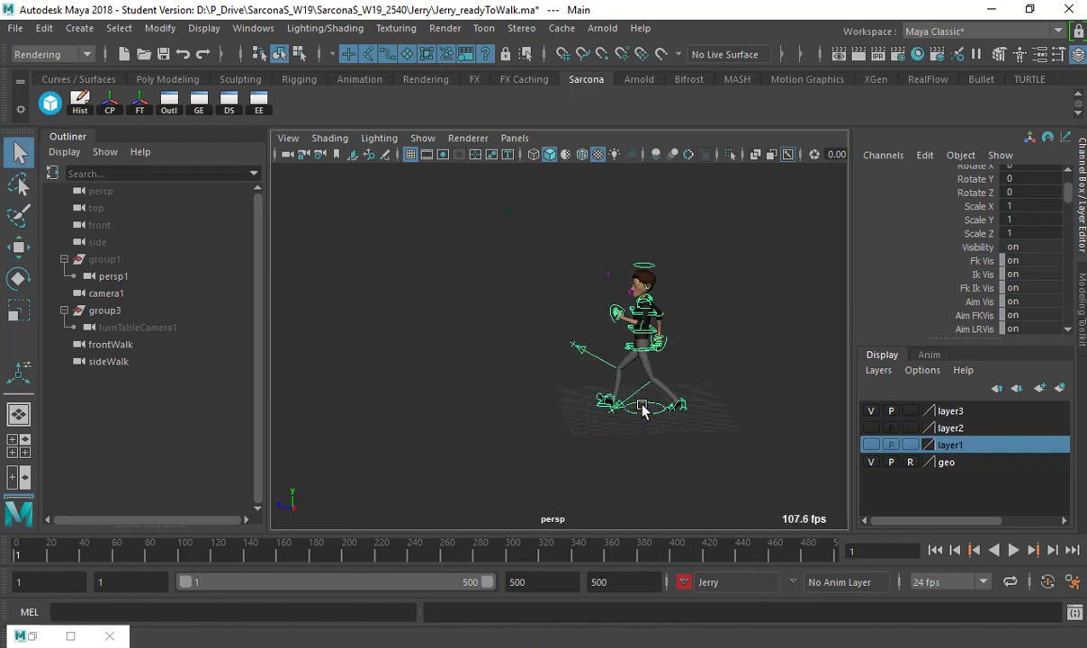
{"action": "key", "text": "w"}
{"action": "left_click_drag", "start_coordinate": [642, 408], "coordinate": [634, 483]}
{"action": "key", "text": "ctrl+z"}
{"action": "key", "text": "ctrl+z"}
{"action": "key", "text": "ctrl+z"}
{"action": "key", "text": "ctrl+z"}
{"action": "key", "text": "ctrl+z"}
{"action": "key", "text": "ctrl+z"}
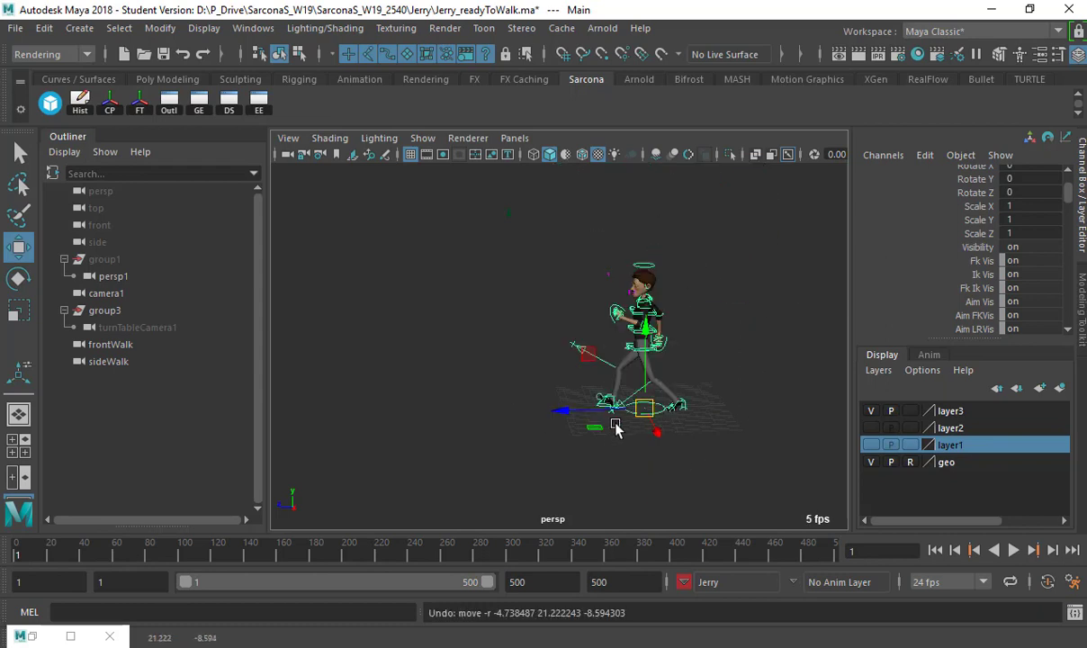
Set the active character set to None and key all channels of the Main control at frame 1
{"action": "scroll", "coordinate": [981, 261], "scroll_direction": "up", "scroll_amount": 3}
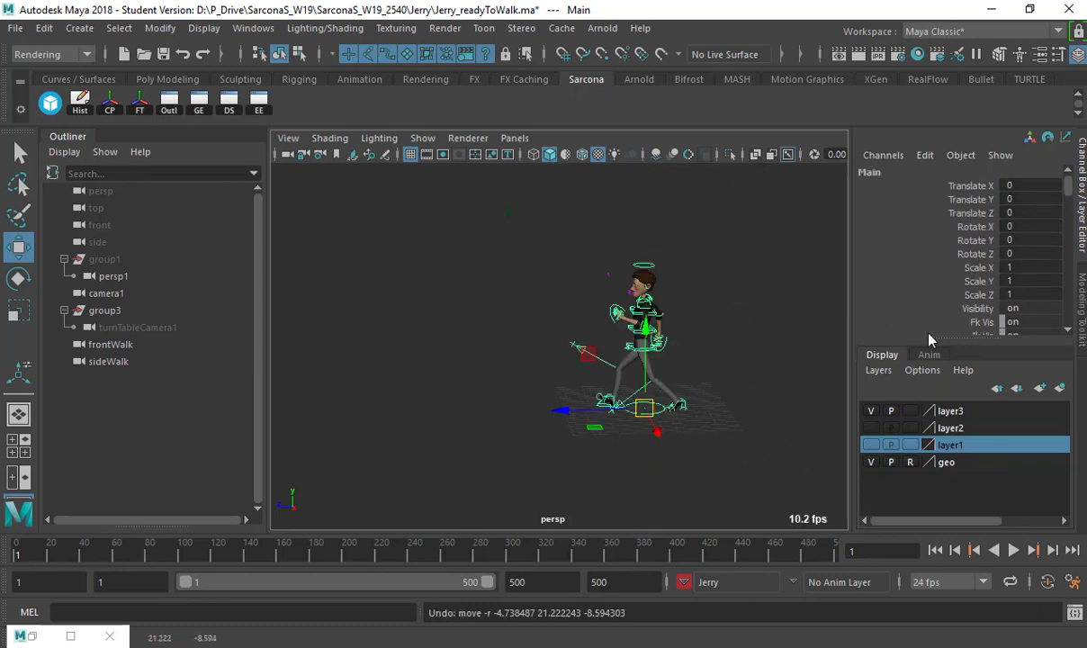
{"action": "left_click", "coordinate": [740, 582]}
{"action": "left_click", "coordinate": [770, 598]}
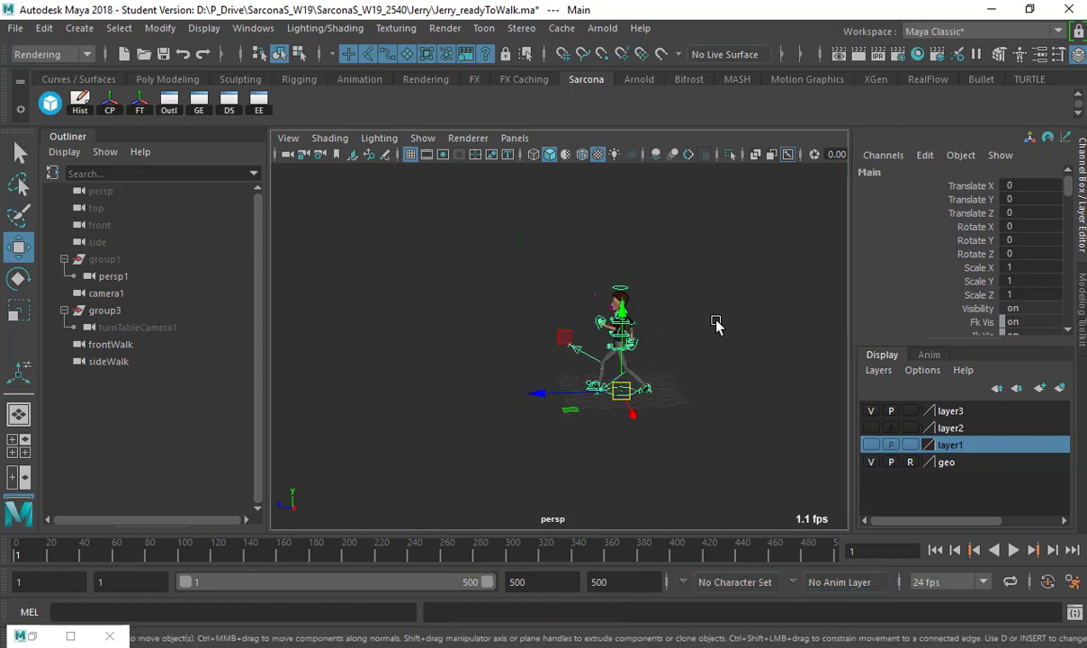
{"action": "key", "text": "s"}
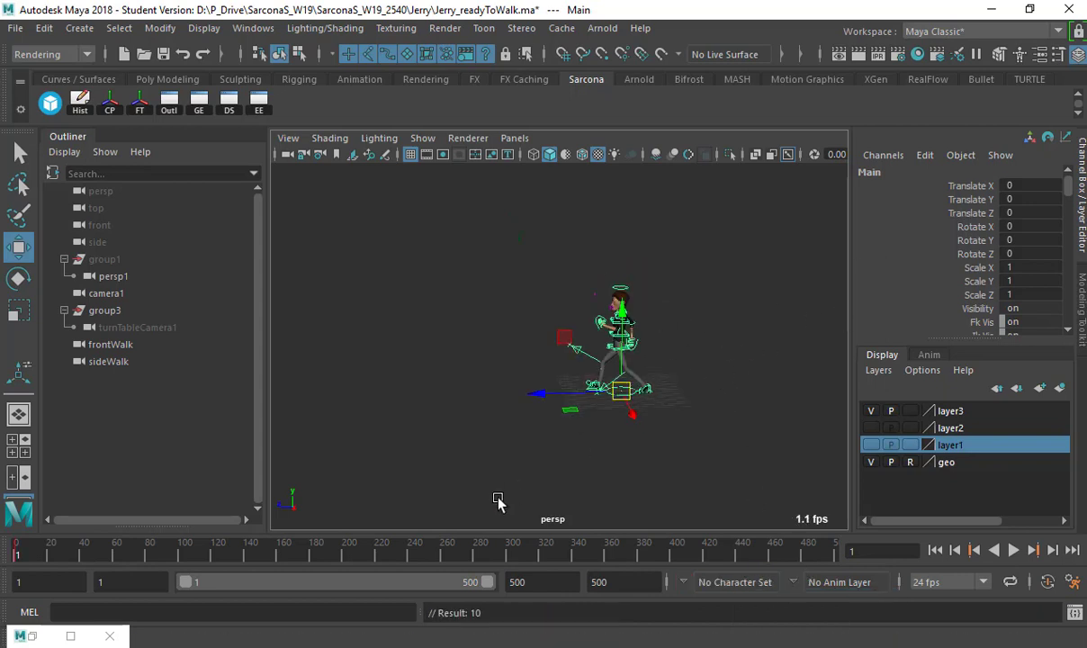
At frame 241, move the Main control forward along Z to about 59
{"action": "left_click", "coordinate": [415, 553]}
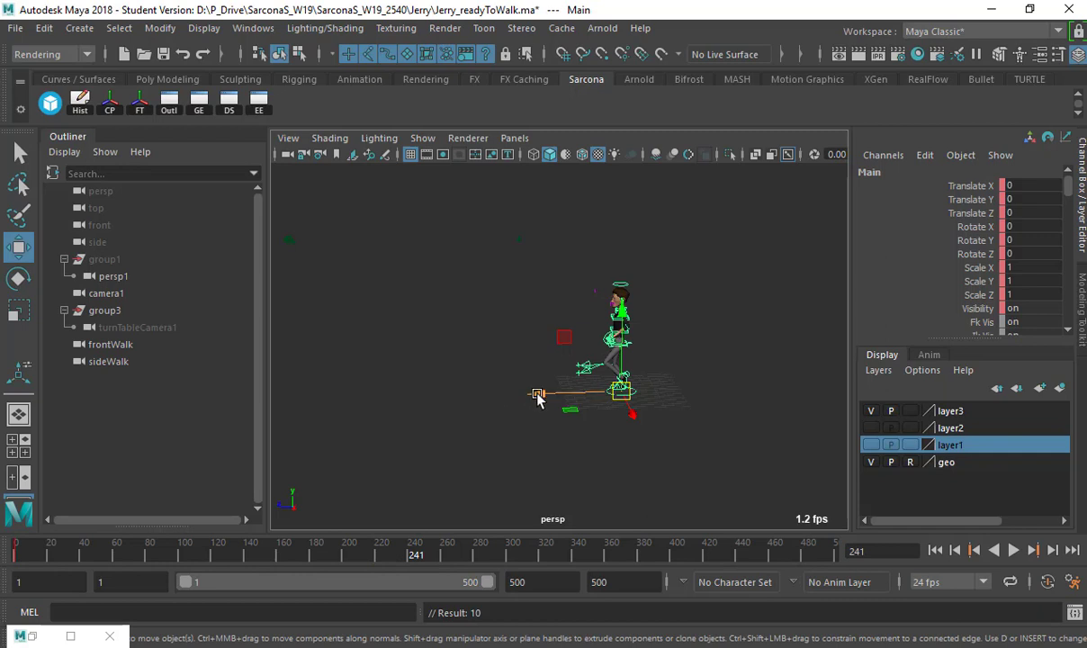
{"action": "left_click_drag", "start_coordinate": [537, 398], "coordinate": [459, 451]}
{"action": "mouse_move", "coordinate": [595, 457]}
{"action": "left_mouse_down", "text": "alt"}
{"action": "mouse_move", "coordinate": [613, 480]}
{"action": "mouse_move", "coordinate": [583, 454]}
{"action": "left_mouse_up", "text": "alt"}
{"action": "right_click_drag", "start_coordinate": [583, 453], "coordinate": [594, 440], "text": "alt"}
{"action": "middle_click_drag", "start_coordinate": [596, 441], "coordinate": [572, 421], "text": "alt"}
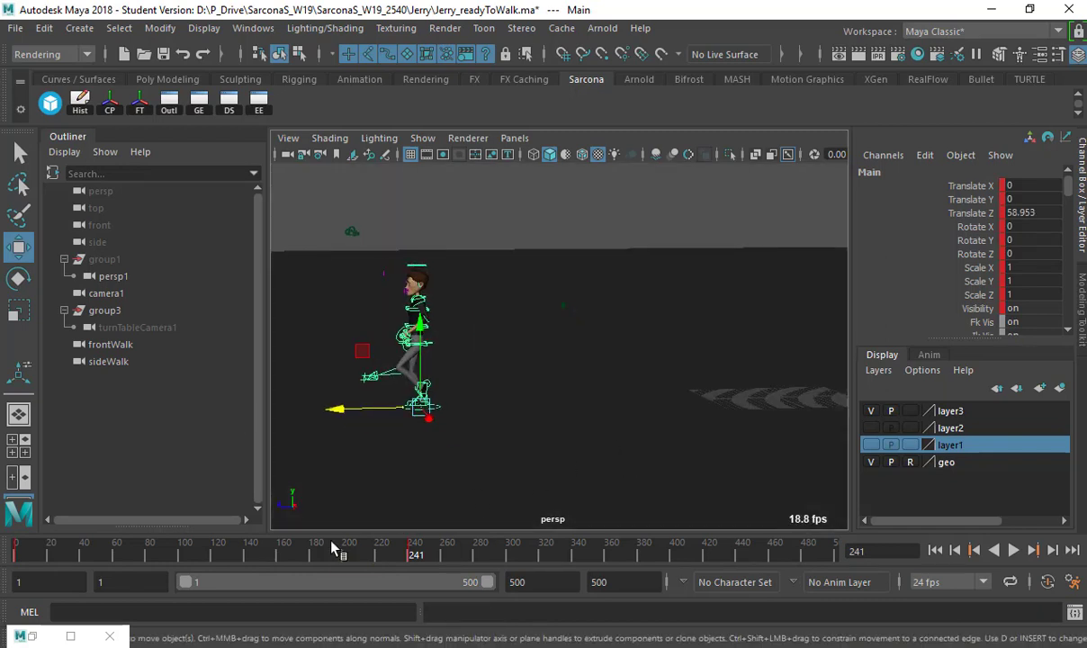
Play the forward-moving walk from frame 1 in the persp view and stop the playback
{"action": "left_click", "coordinate": [15, 552]}
{"action": "left_click_drag", "start_coordinate": [555, 427], "coordinate": [505, 432], "text": "alt"}
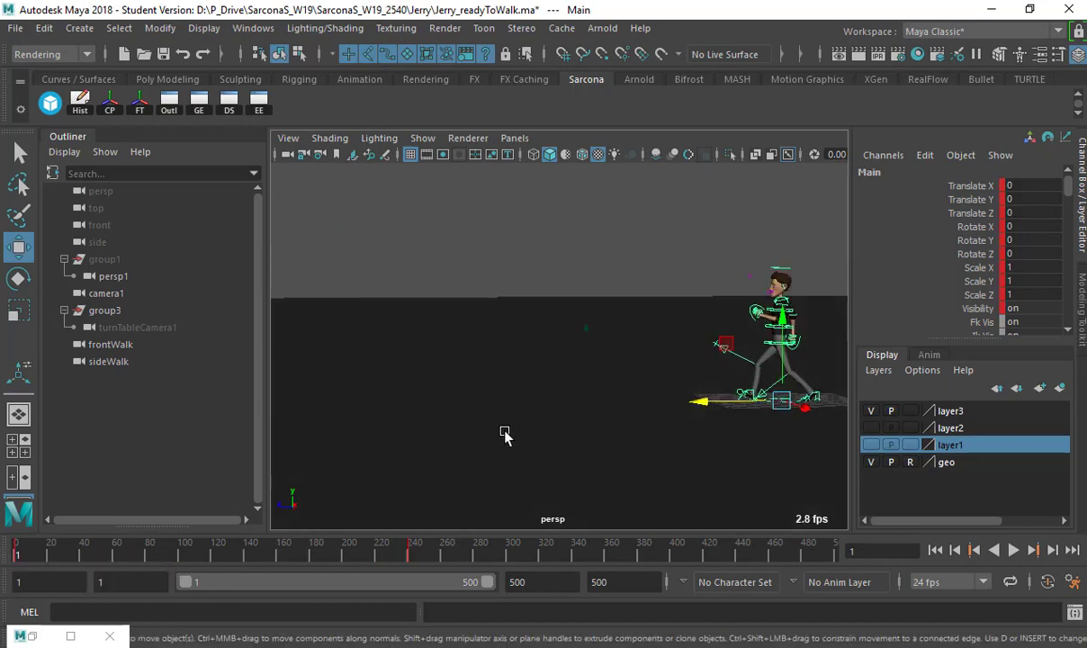
{"action": "middle_click_drag", "start_coordinate": [505, 432], "coordinate": [459, 430], "text": "alt"}
{"action": "key", "text": "alt+v"}
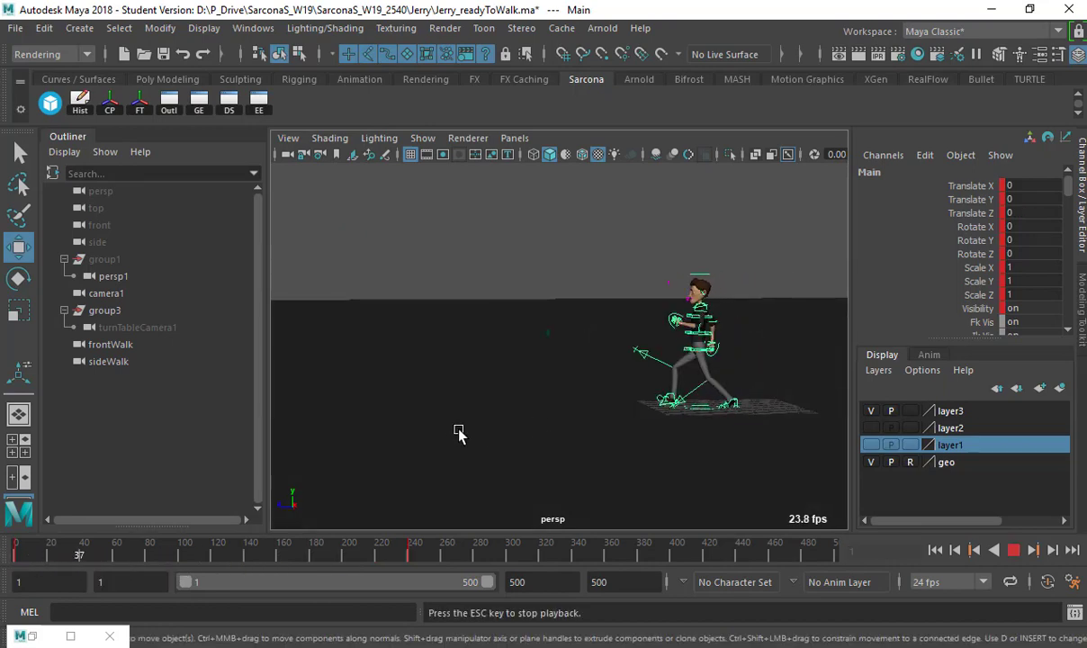
{"action": "key", "text": "Escape"}
Open the Graph Editor with the Main control's animation curves
{"action": "left_click", "coordinate": [199, 102]}
{"action": "left_click_drag", "start_coordinate": [720, 234], "coordinate": [879, 386]}
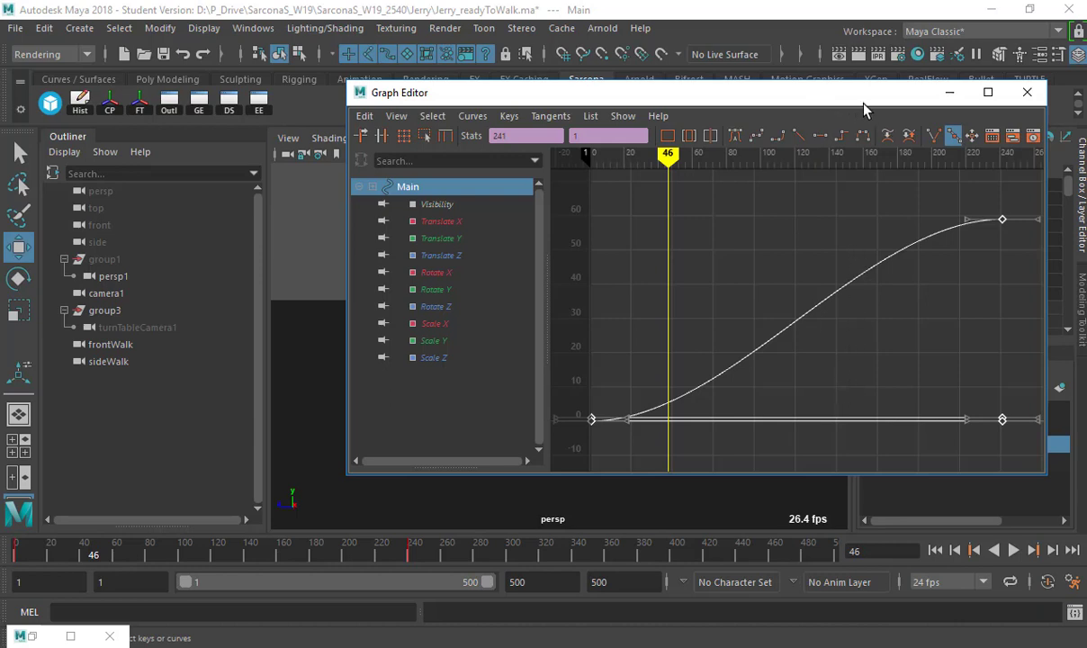
{"action": "key", "text": "alt+Tab"}
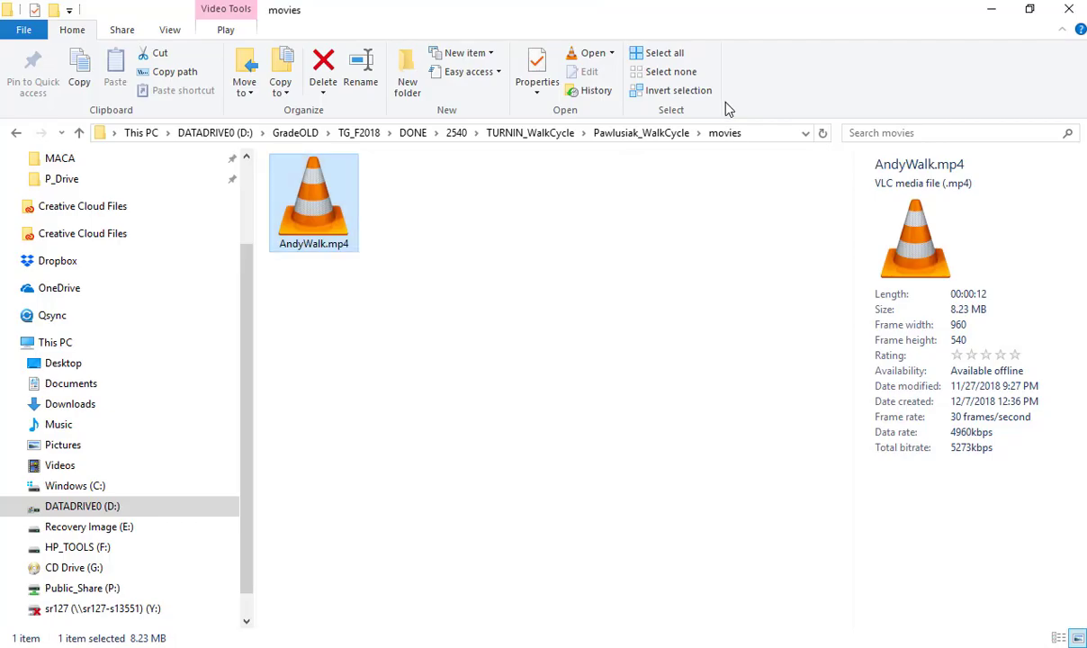
{"action": "key", "text": "alt+Tab"}
{"action": "key", "text": "Tab"}
{"action": "key", "text": "alt+Tab"}
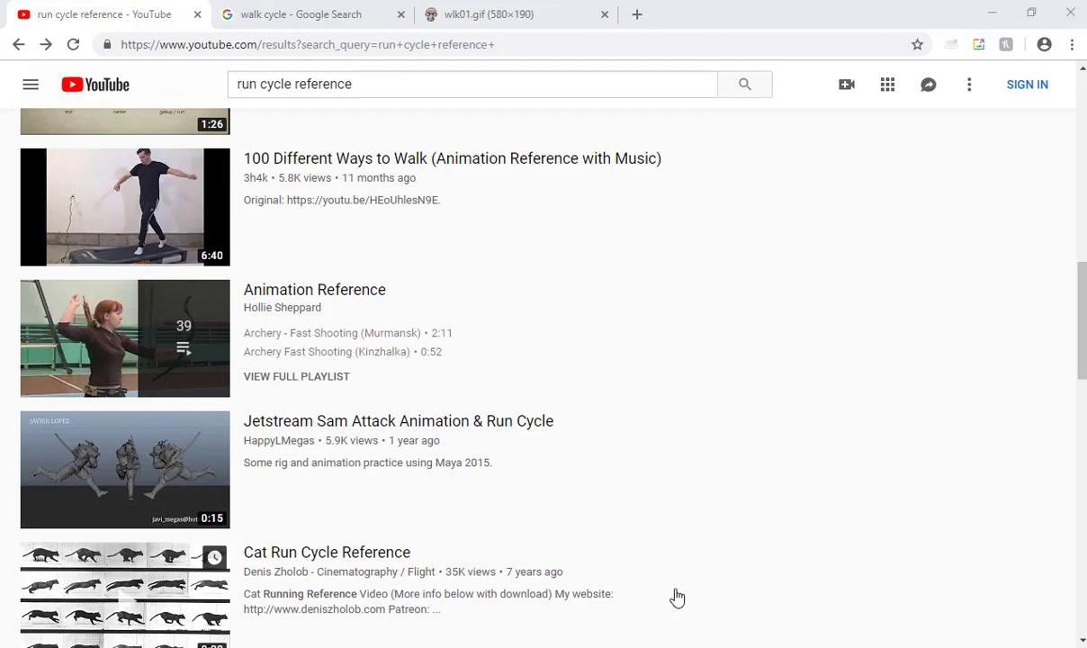
{"action": "left_click", "coordinate": [991, 12]}
{"action": "left_click", "coordinate": [992, 11]}
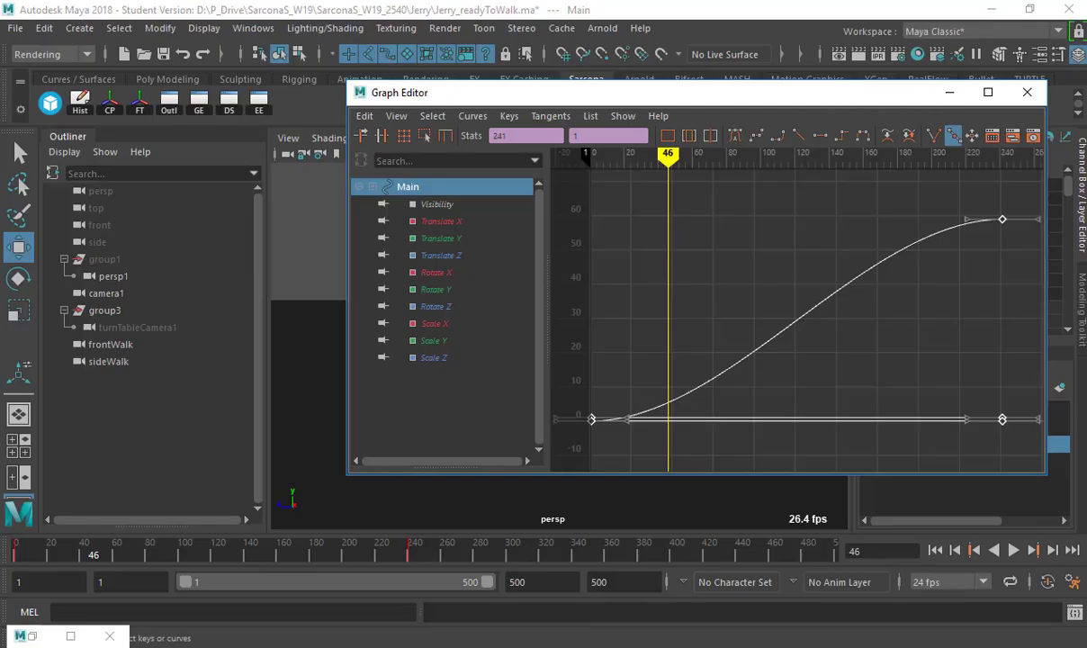
Open the Windows Task Manager and end the maya.exe process from the process details
{"action": "right_click", "coordinate": [769, 641]}
{"action": "left_click", "coordinate": [804, 592]}
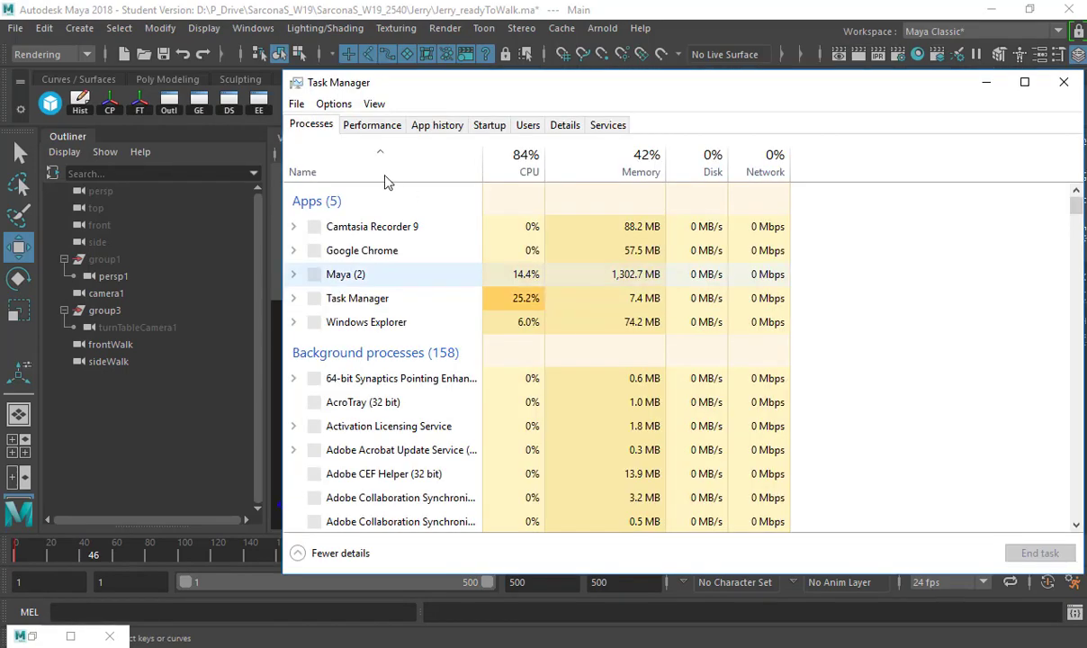
{"action": "left_click", "coordinate": [561, 126]}
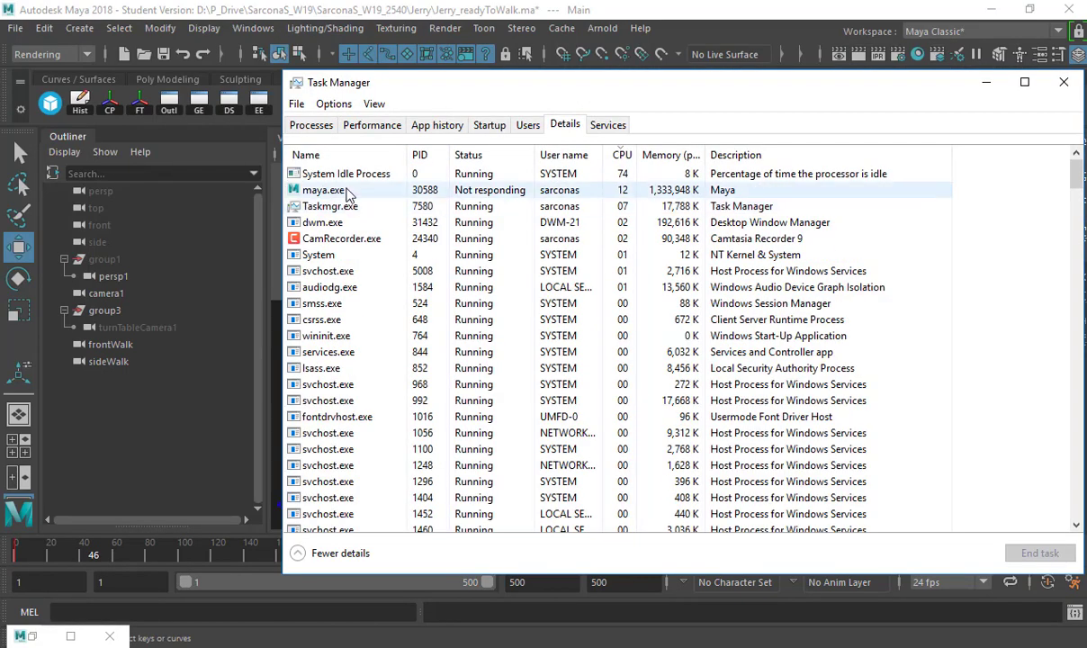
{"action": "right_click", "coordinate": [350, 192]}
{"action": "left_click", "coordinate": [230, 199]}
{"action": "left_click", "coordinate": [571, 356]}
Relaunch Maya and close the Task Manager
{"action": "key", "text": "super"}
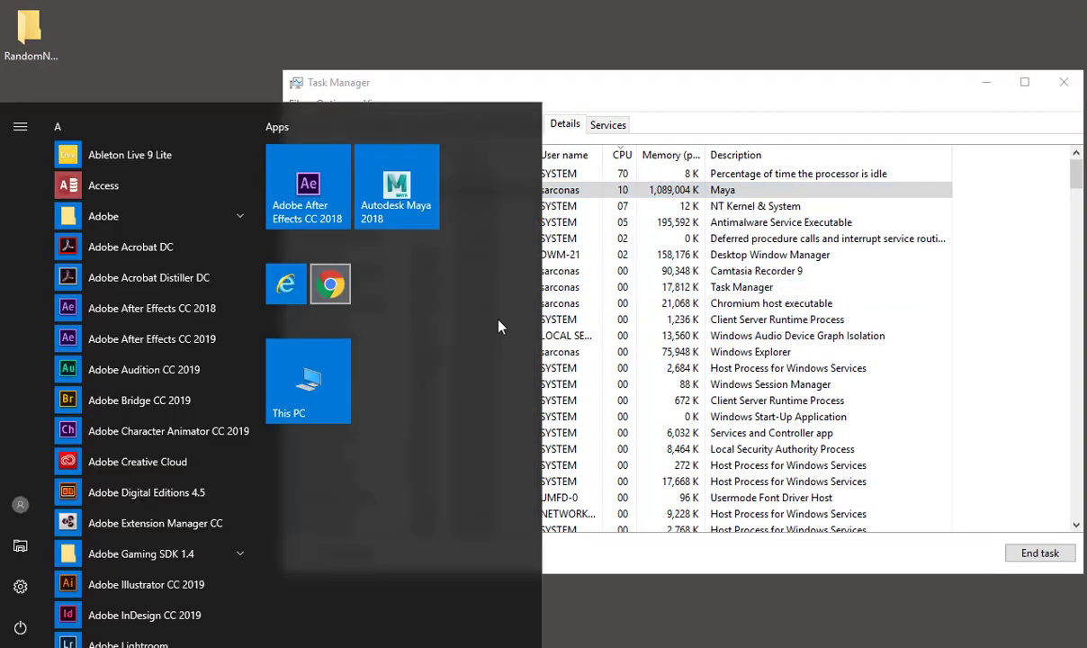
{"action": "type", "text": "maya"}
{"action": "key", "text": "Return"}
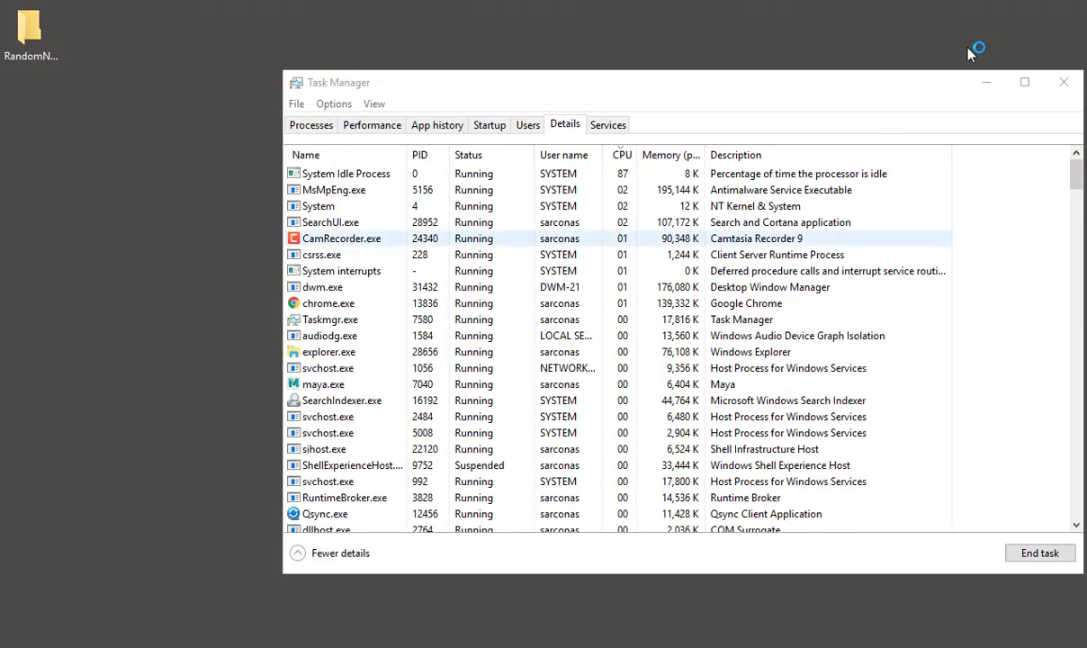
{"action": "left_click", "coordinate": [1062, 83]}
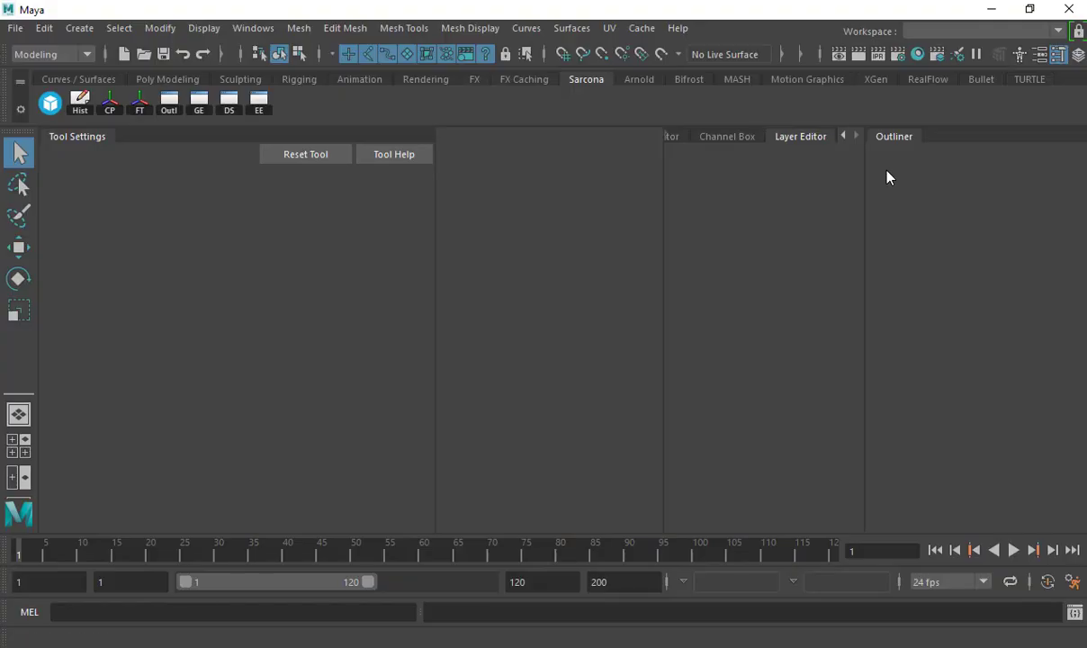
Start opening a scene and browse from the D: drive to the Jerry folder inside the P_Drive course folders
{"action": "left_click", "coordinate": [25, 30]}
{"action": "mouse_move", "coordinate": [206, 523]}
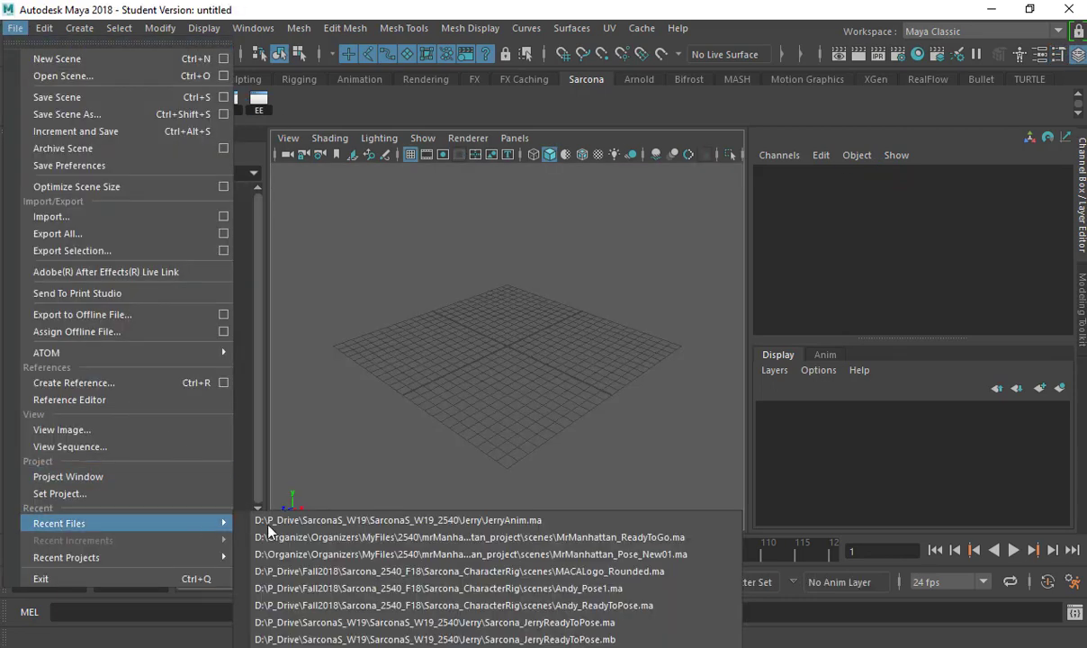
{"action": "left_click", "coordinate": [126, 77]}
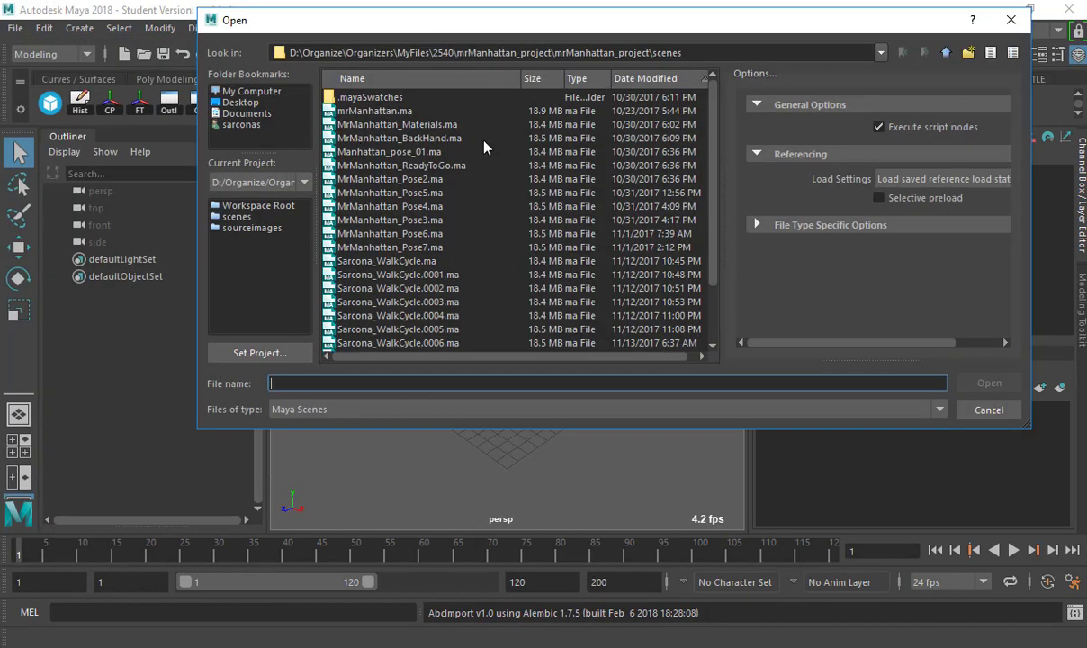
{"action": "scroll", "coordinate": [459, 194], "scroll_direction": "down", "scroll_amount": 2}
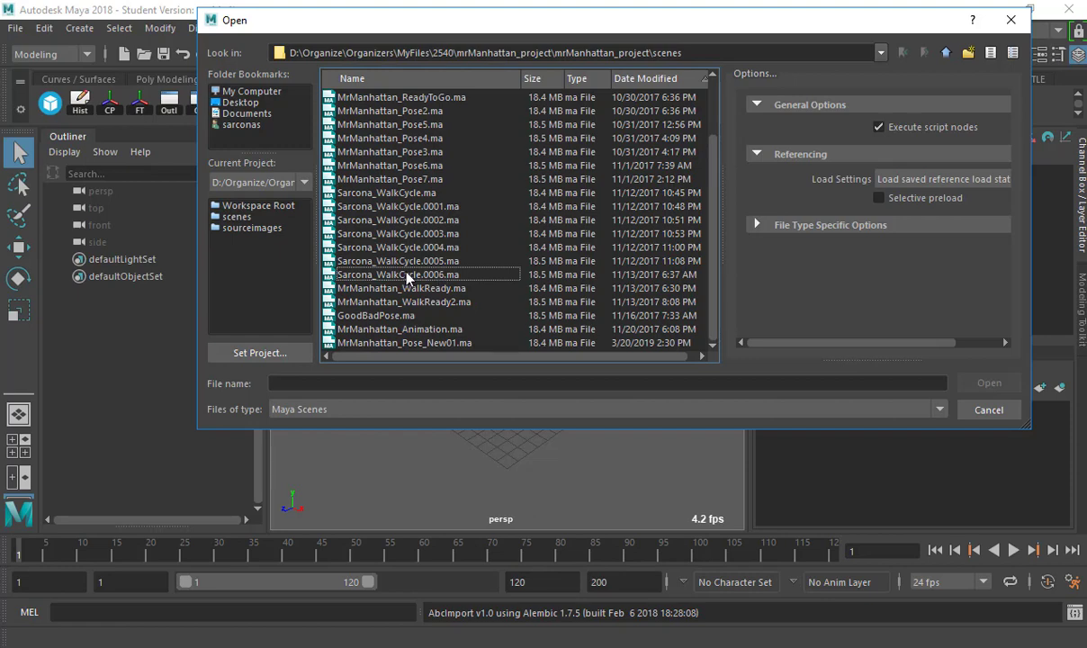
{"action": "left_click", "coordinate": [248, 92]}
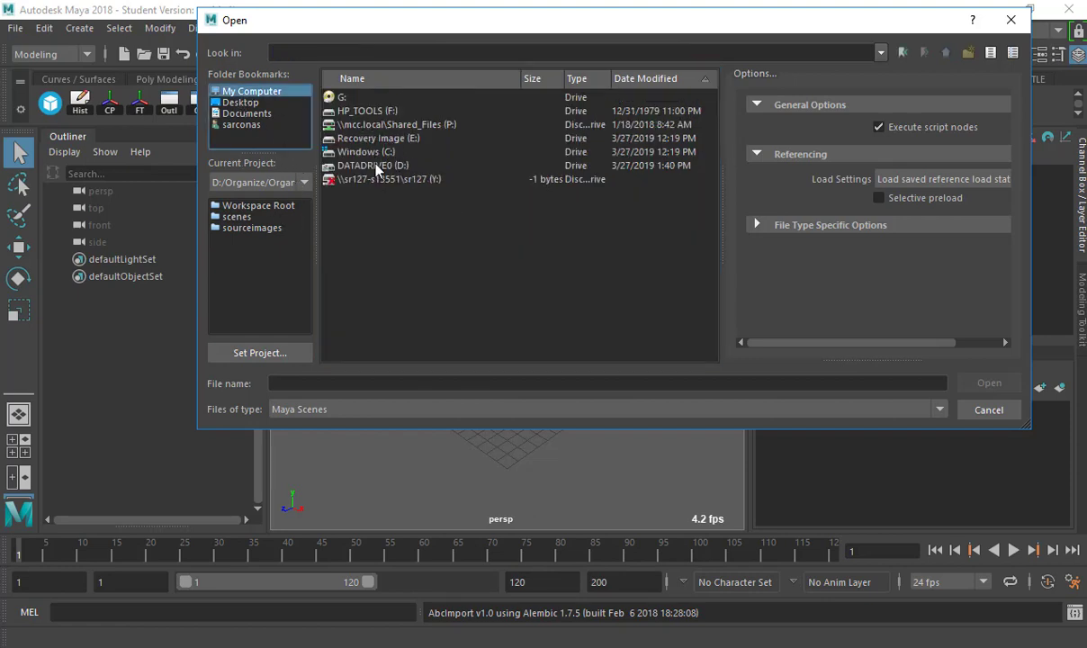
{"action": "double_click", "coordinate": [376, 167]}
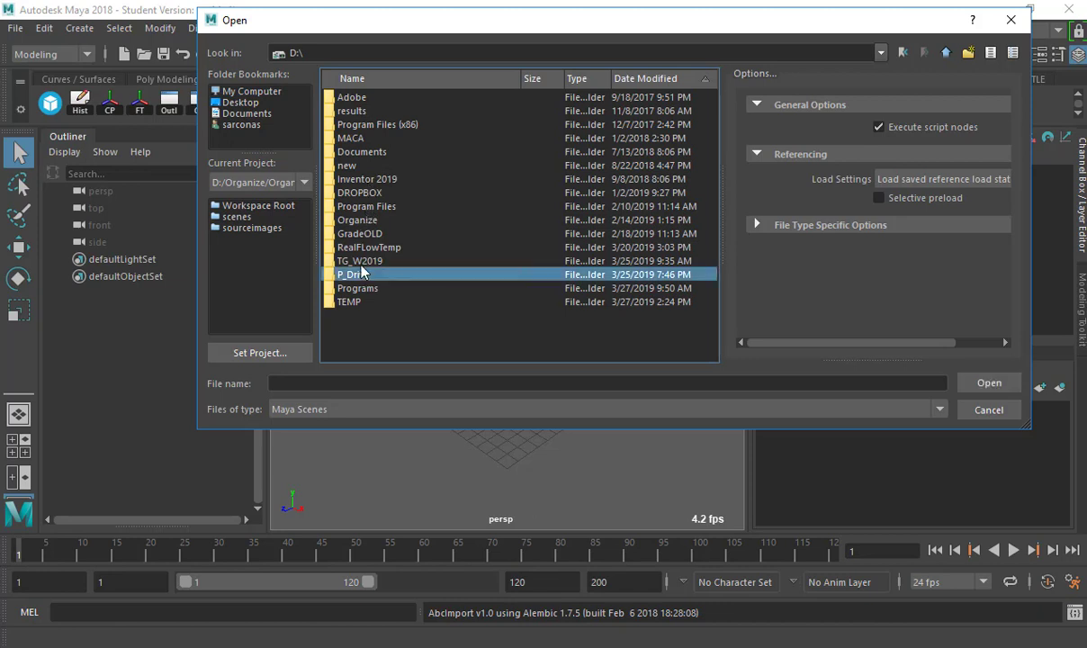
{"action": "double_click", "coordinate": [360, 274]}
{"action": "double_click", "coordinate": [369, 129]}
{"action": "double_click", "coordinate": [369, 126]}
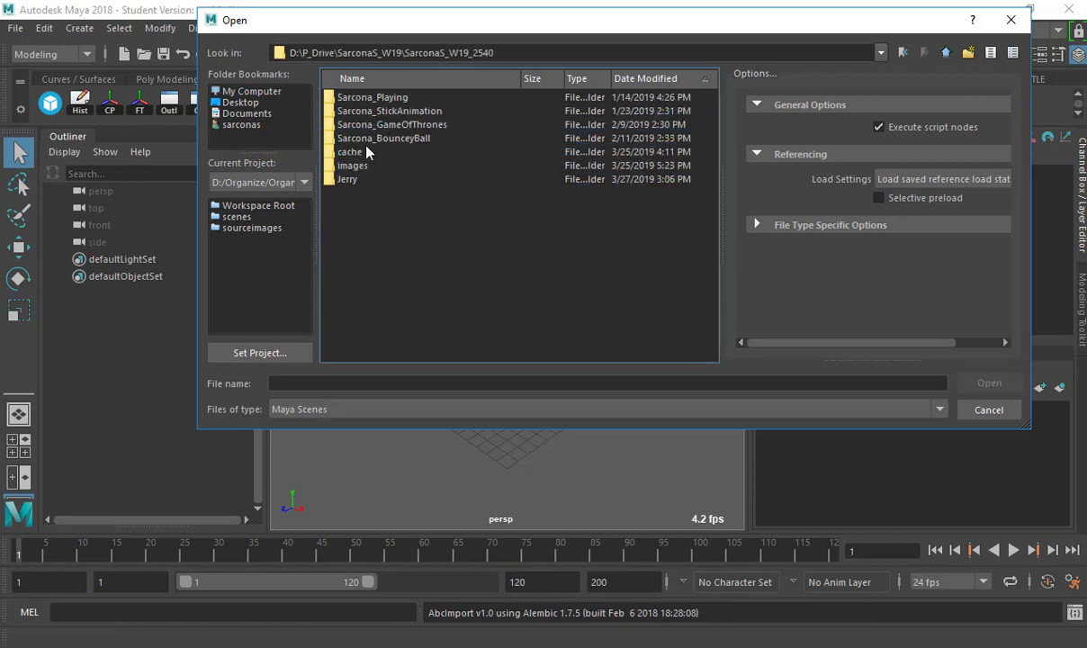
{"action": "double_click", "coordinate": [364, 179]}
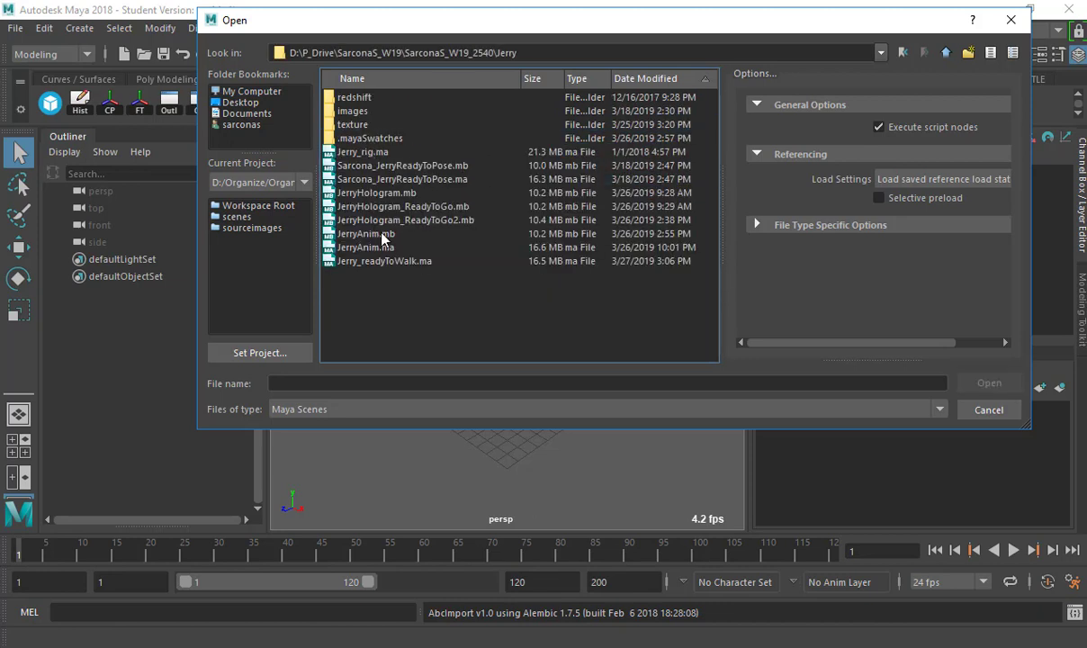
Open Jerry_readyToWalk.ma, accepting the student version notice, and save the Maya preferences
{"action": "double_click", "coordinate": [419, 261]}
{"action": "left_click", "coordinate": [540, 337]}
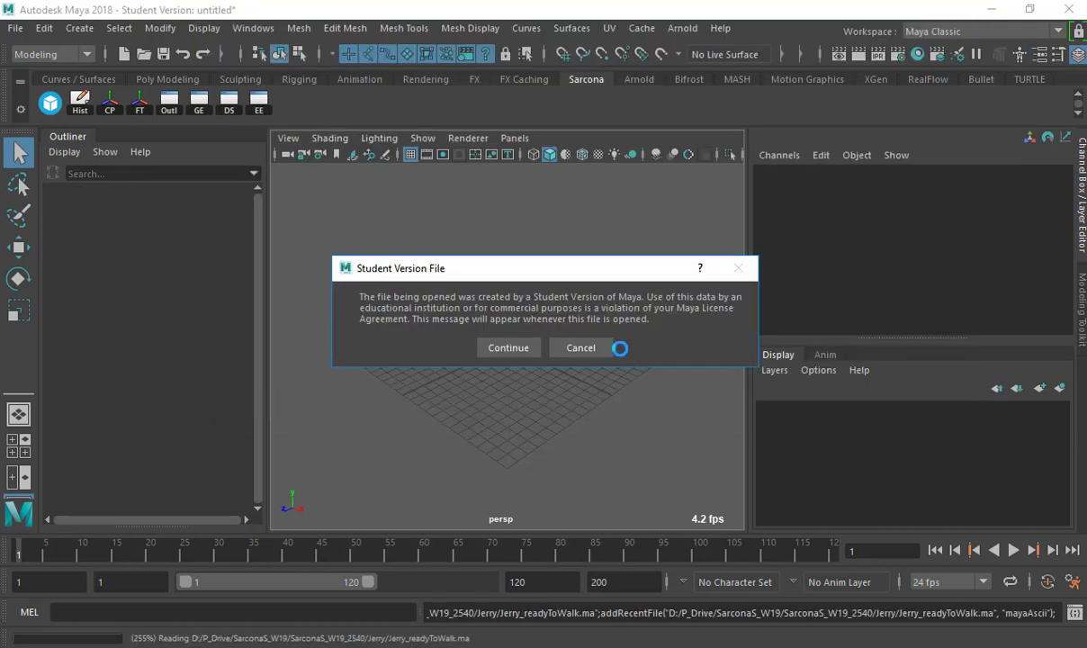
{"action": "left_click", "coordinate": [508, 347]}
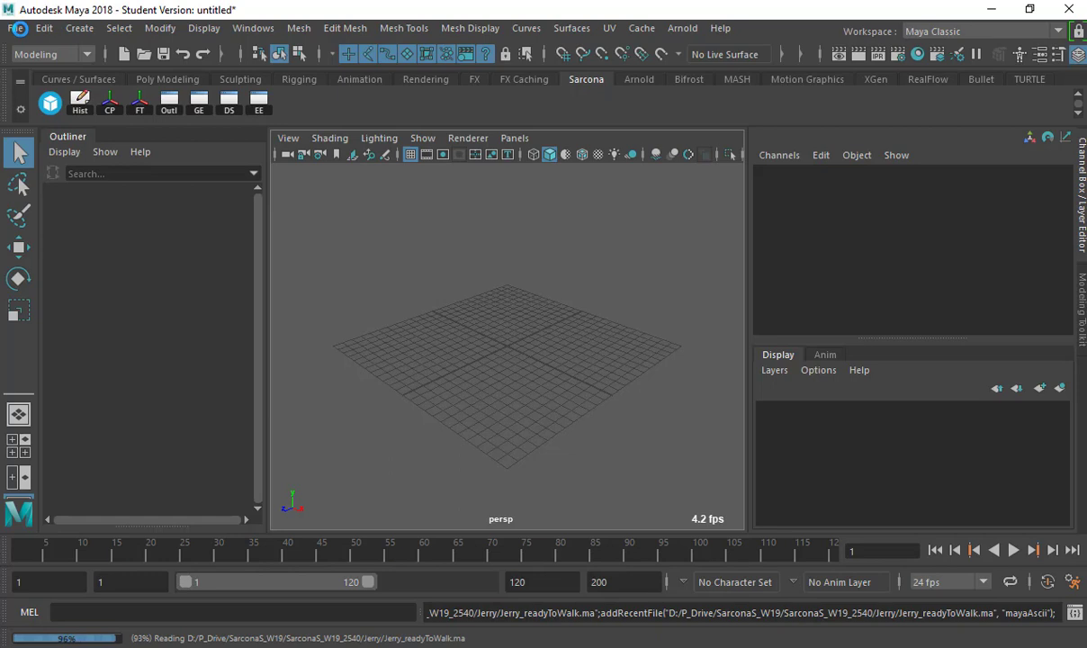
{"action": "left_click", "coordinate": [15, 28]}
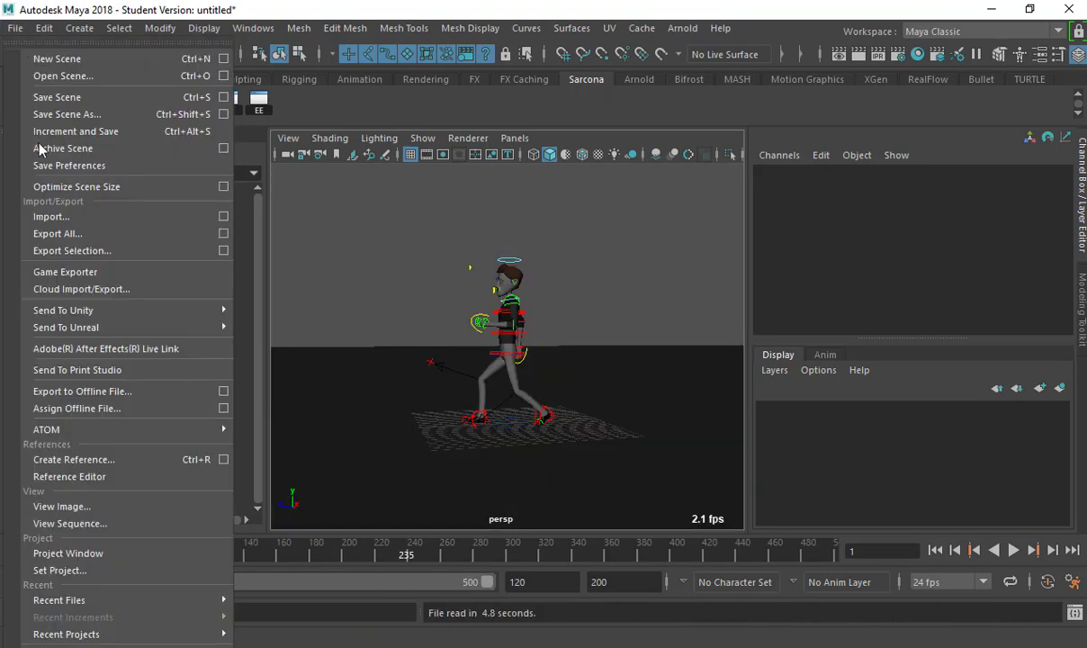
{"action": "left_click", "coordinate": [63, 166]}
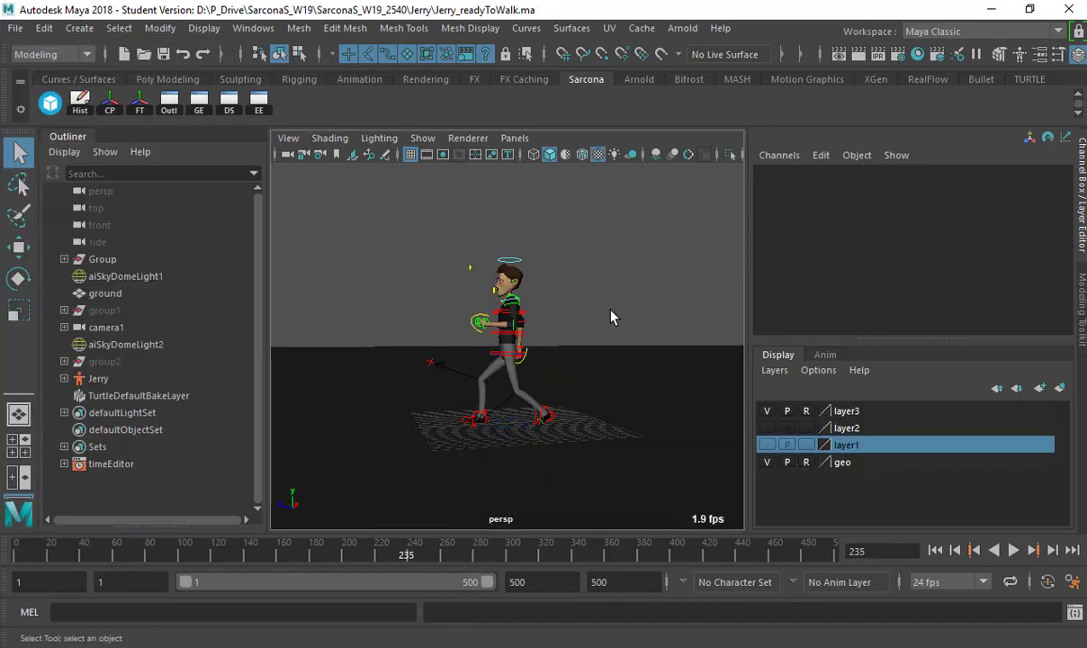
Select the character's Main control and set a key on it at frame 1
{"action": "left_click", "coordinate": [506, 439]}
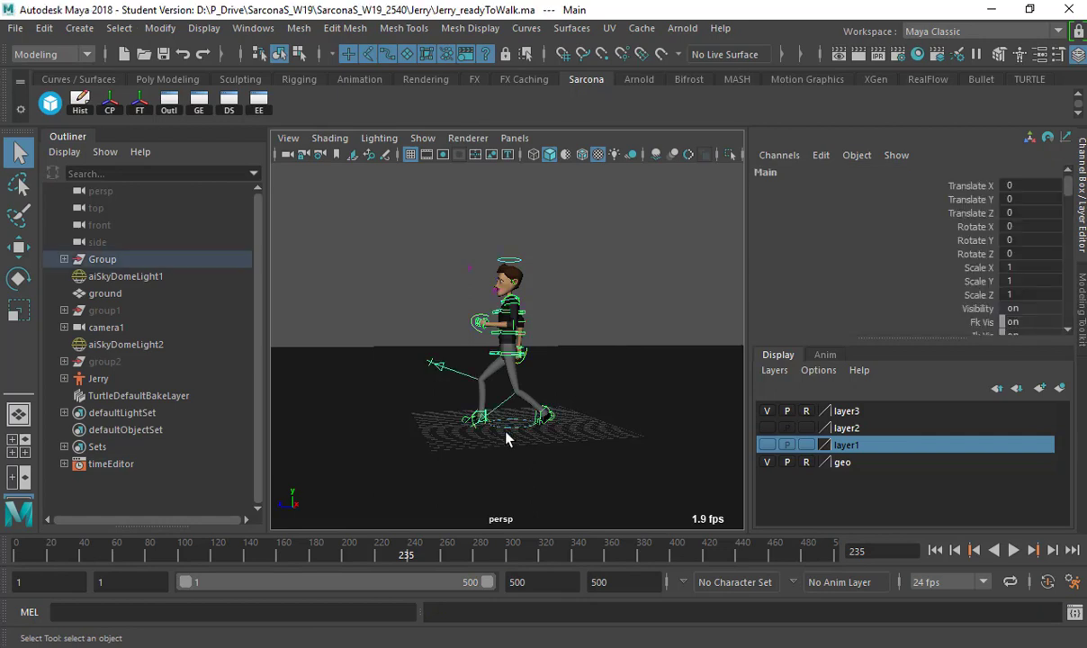
{"action": "left_click", "coordinate": [3, 558]}
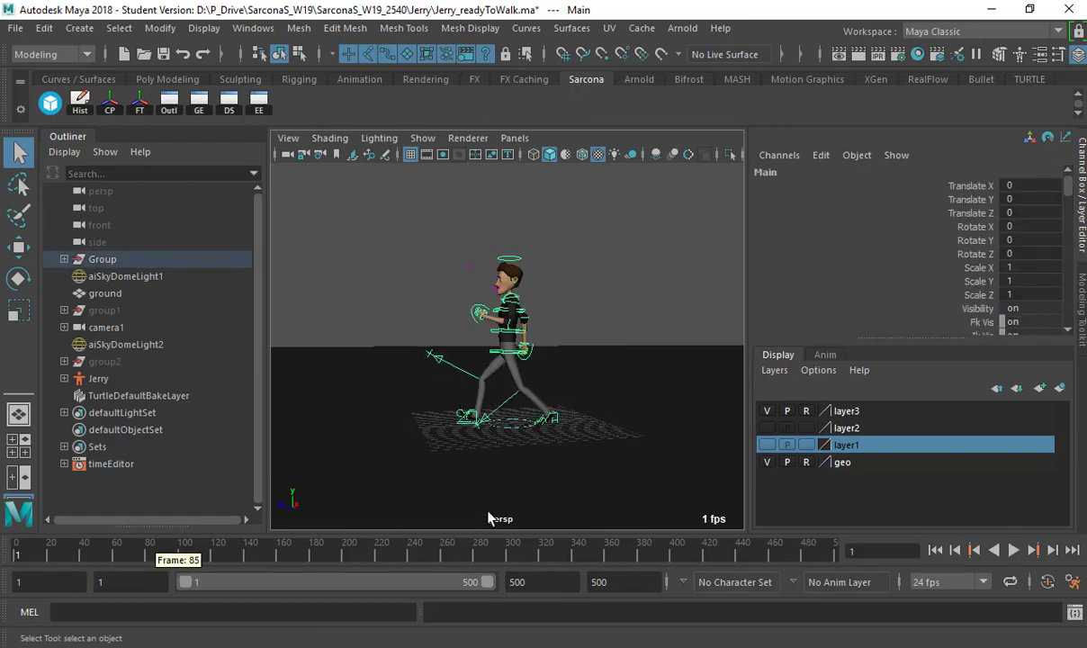
{"action": "left_click_drag", "start_coordinate": [492, 512], "coordinate": [539, 432], "text": "alt"}
{"action": "key", "text": "s"}
Move the Main control forward along Z to about 58.36 at frame 254
{"action": "key", "text": "w"}
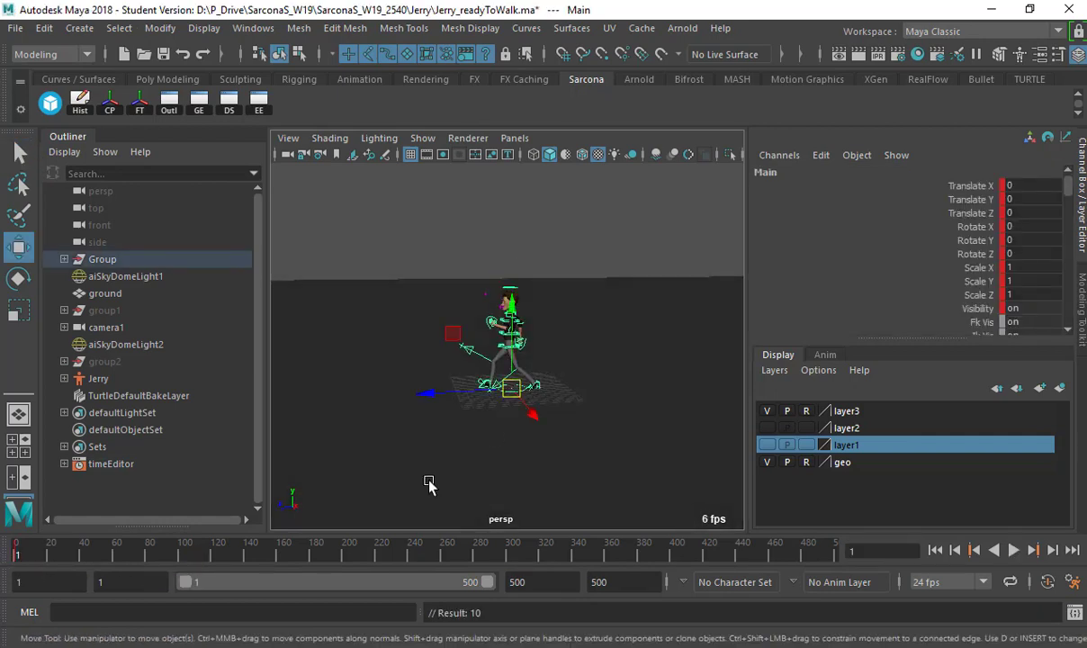
{"action": "left_click", "coordinate": [439, 550]}
{"action": "middle_click_drag", "start_coordinate": [549, 369], "coordinate": [718, 387], "text": "alt"}
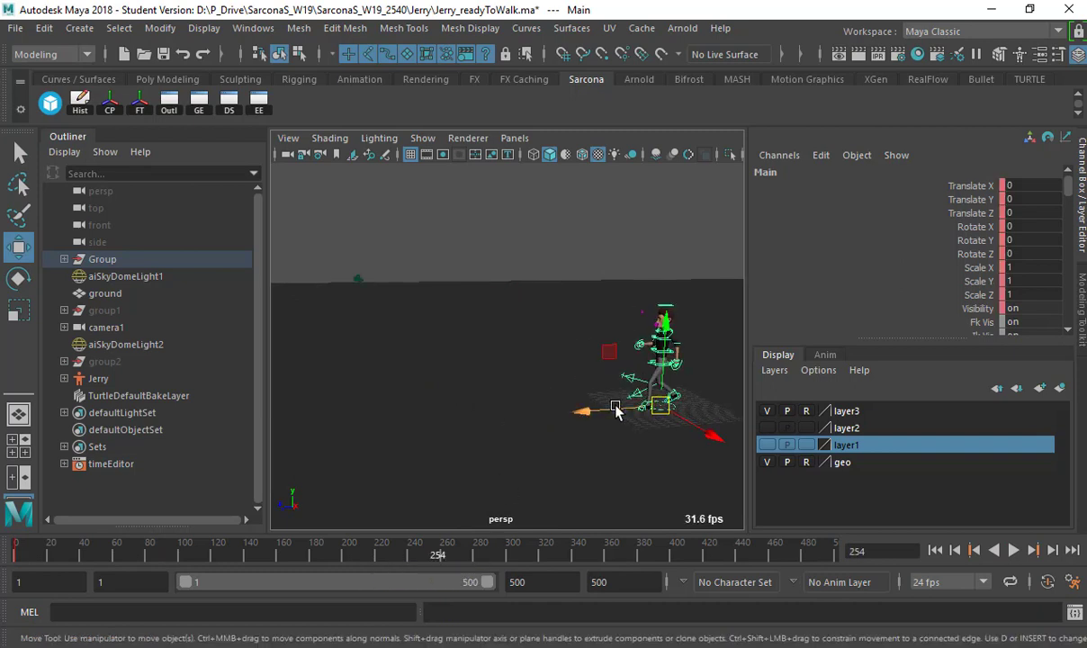
{"action": "left_click_drag", "start_coordinate": [612, 407], "coordinate": [290, 432]}
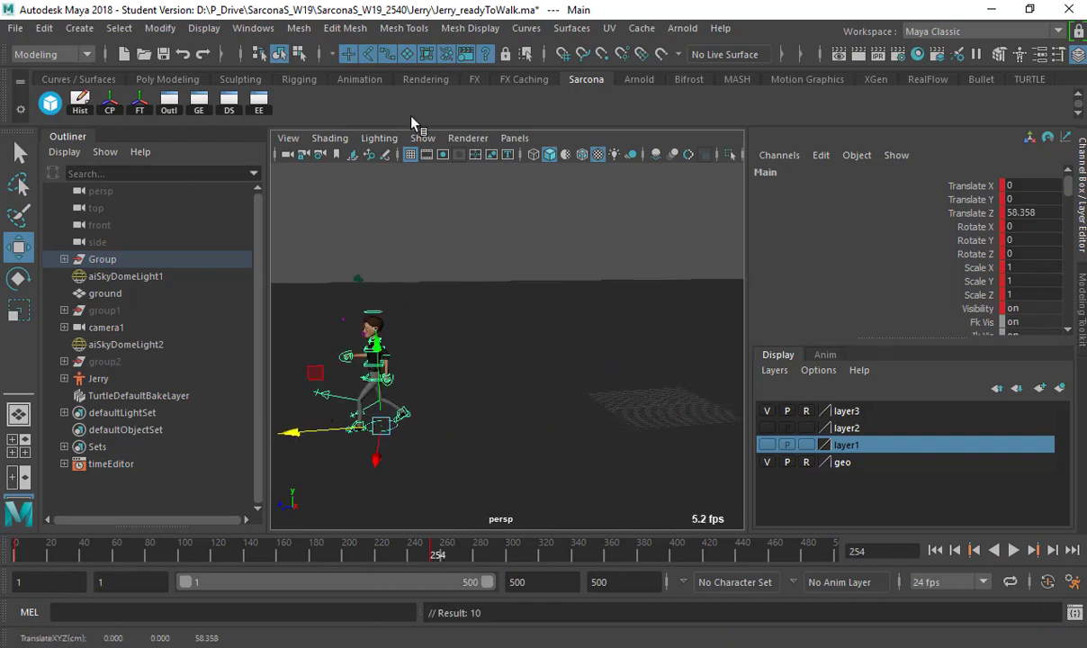
Set the in and out tangents of both Main Translate Z keys to Linear and close the Attribute Editor
{"action": "key", "text": "ctrl+a"}
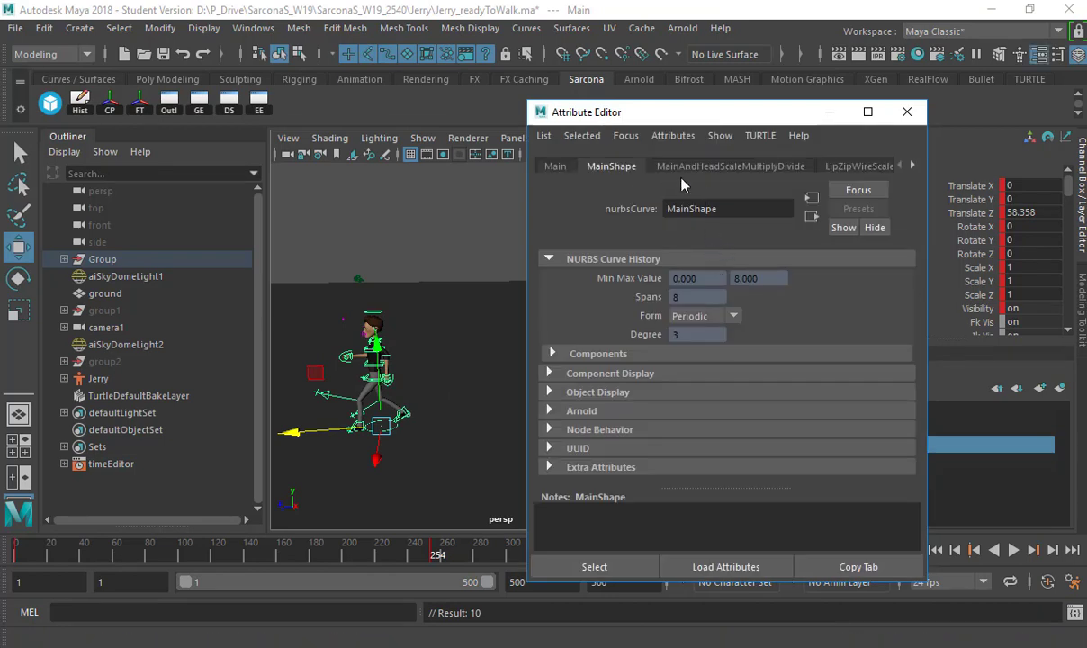
{"action": "left_click", "coordinate": [555, 165]}
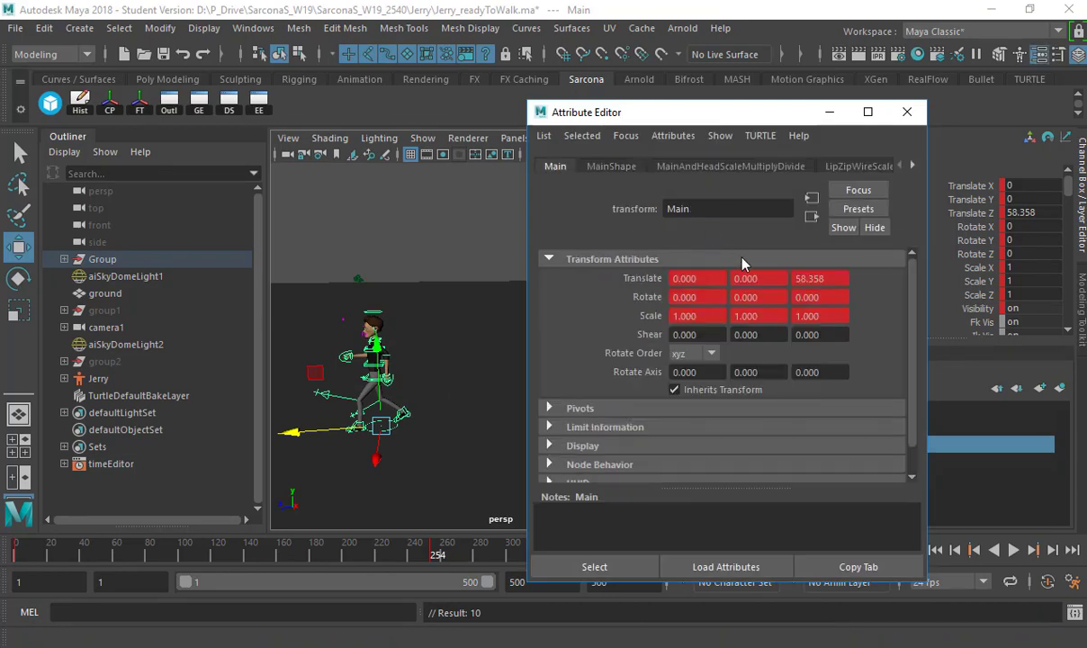
{"action": "right_click", "coordinate": [837, 280]}
{"action": "left_click", "coordinate": [871, 289]}
{"action": "left_click_drag", "start_coordinate": [807, 396], "coordinate": [839, 412]}
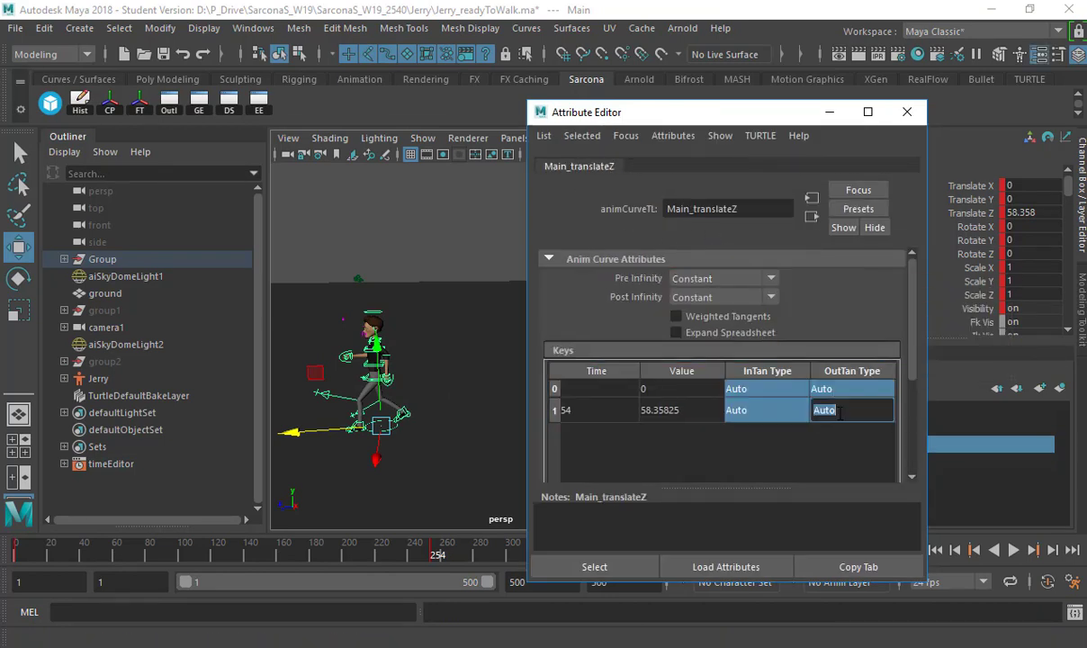
{"action": "type", "text": "Linear"}
{"action": "key", "text": "Return"}
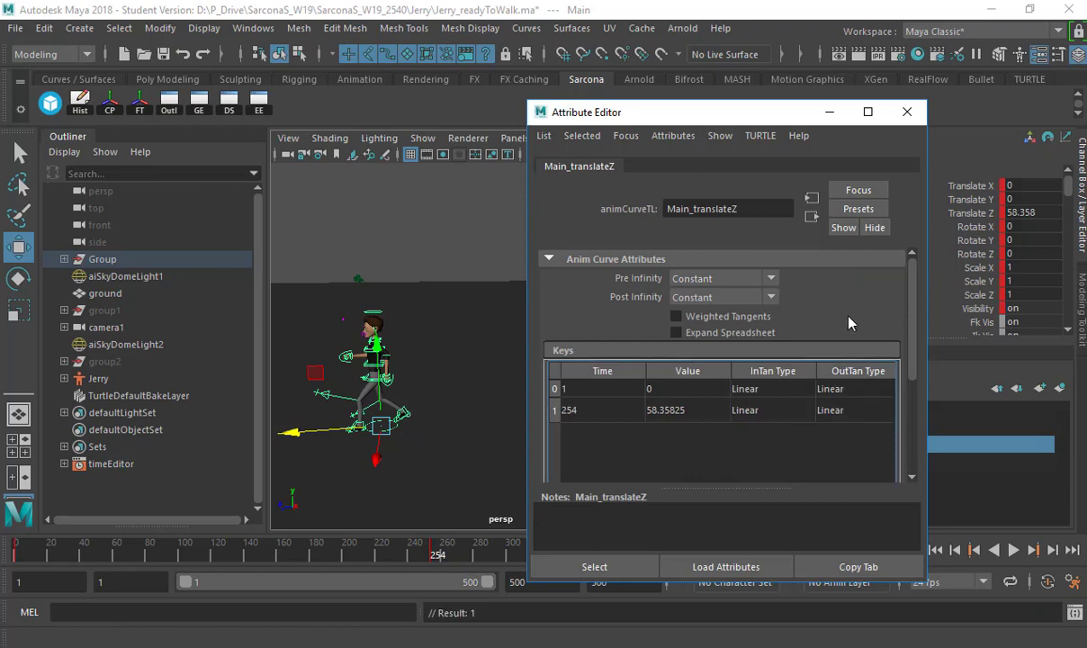
{"action": "left_click", "coordinate": [907, 111]}
{"action": "left_click_drag", "start_coordinate": [757, 262], "coordinate": [757, 255]}
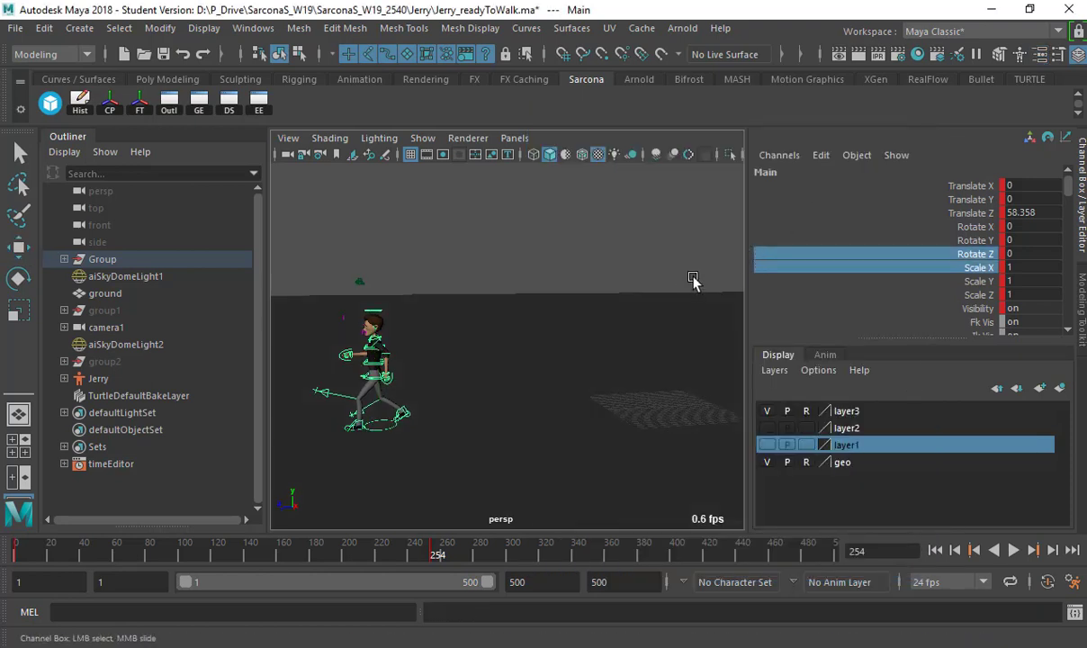
Play the forward walk from frame 1 in the persp view and stop the playback
{"action": "left_click_drag", "start_coordinate": [26, 551], "coordinate": [15, 551]}
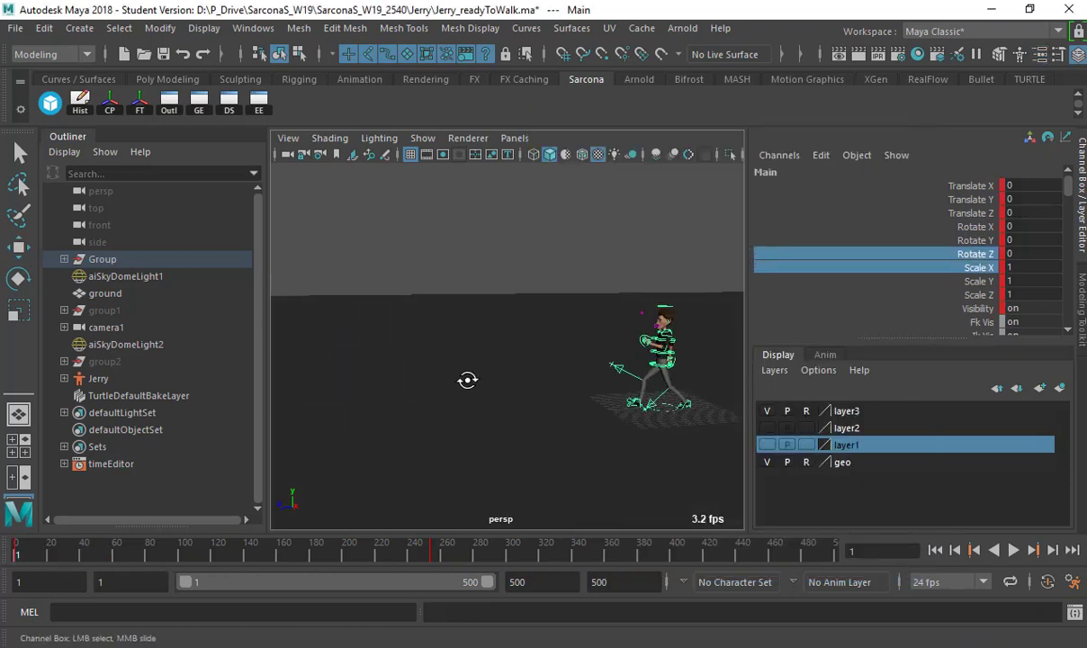
{"action": "left_click_drag", "start_coordinate": [467, 379], "coordinate": [362, 369], "text": "alt"}
{"action": "key", "text": "alt+v"}
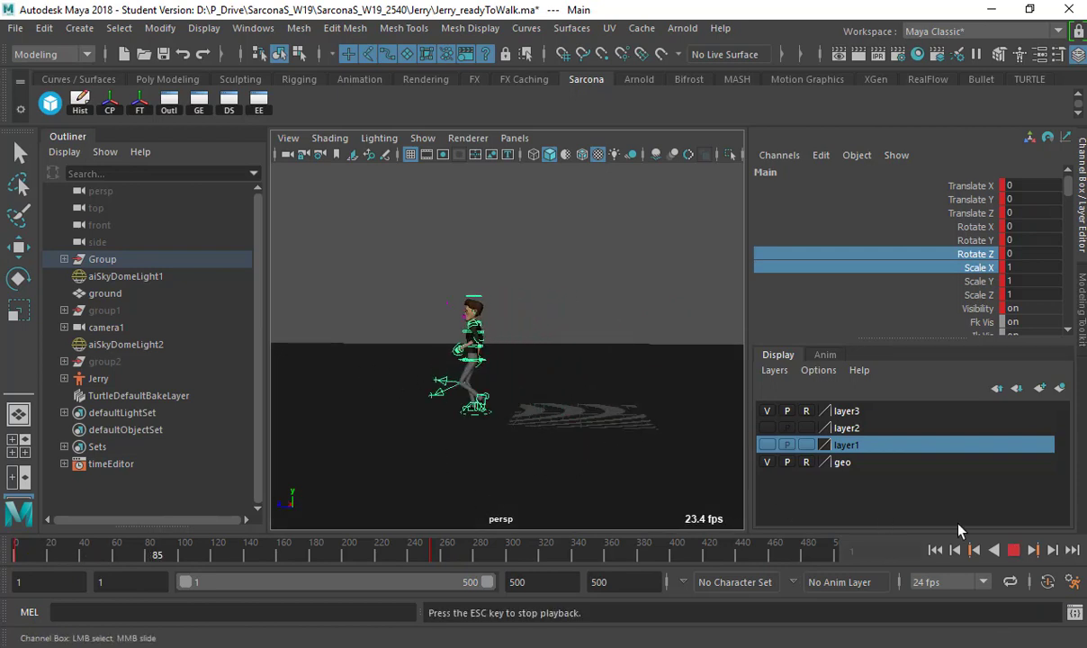
{"action": "left_click", "coordinate": [1013, 551]}
Go to the key at frame 254 and move the Main control farther forward to about 139.5 in Translate Z
{"action": "left_click", "coordinate": [1035, 553]}
{"action": "scroll", "coordinate": [619, 444], "scroll_direction": "down", "scroll_amount": 4}
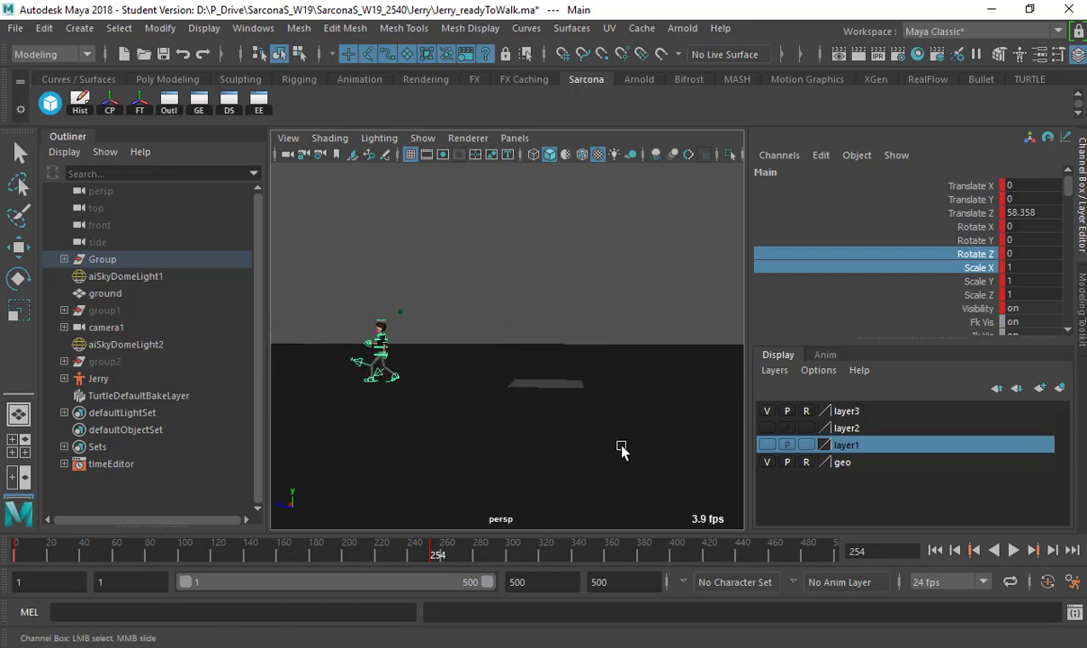
{"action": "middle_click_drag", "start_coordinate": [344, 403], "coordinate": [443, 404], "text": "alt"}
{"action": "key", "text": "w"}
{"action": "left_click_drag", "start_coordinate": [408, 379], "coordinate": [267, 377]}
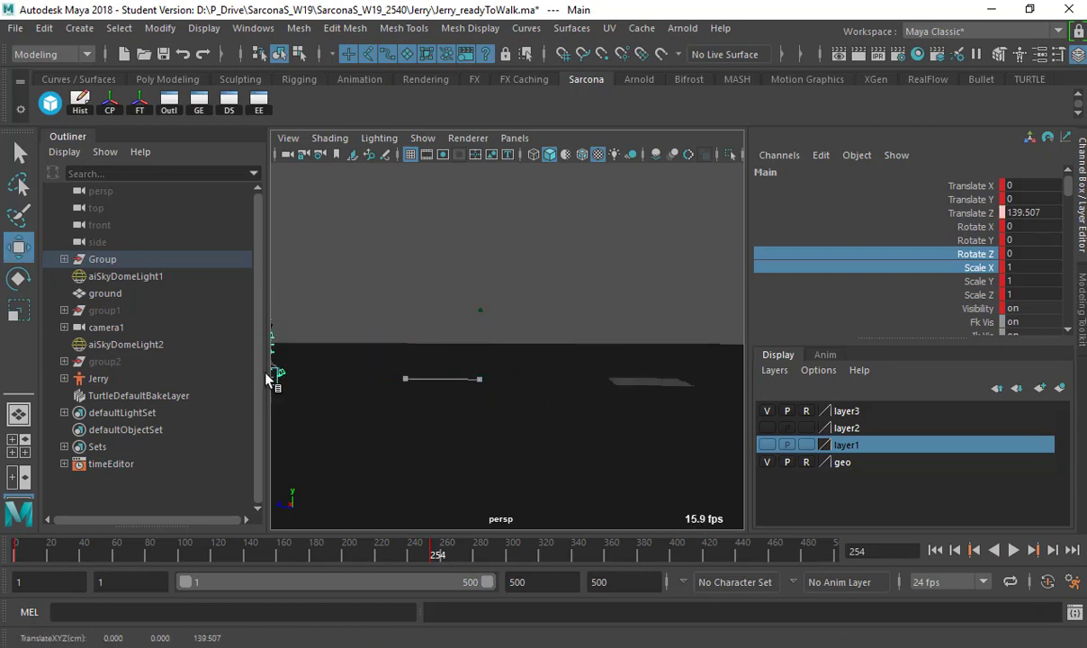
Play the lengthened walk from near the start of the timeline and examine the character's stride from the side
{"action": "left_click_drag", "start_coordinate": [557, 409], "coordinate": [372, 526], "text": "alt"}
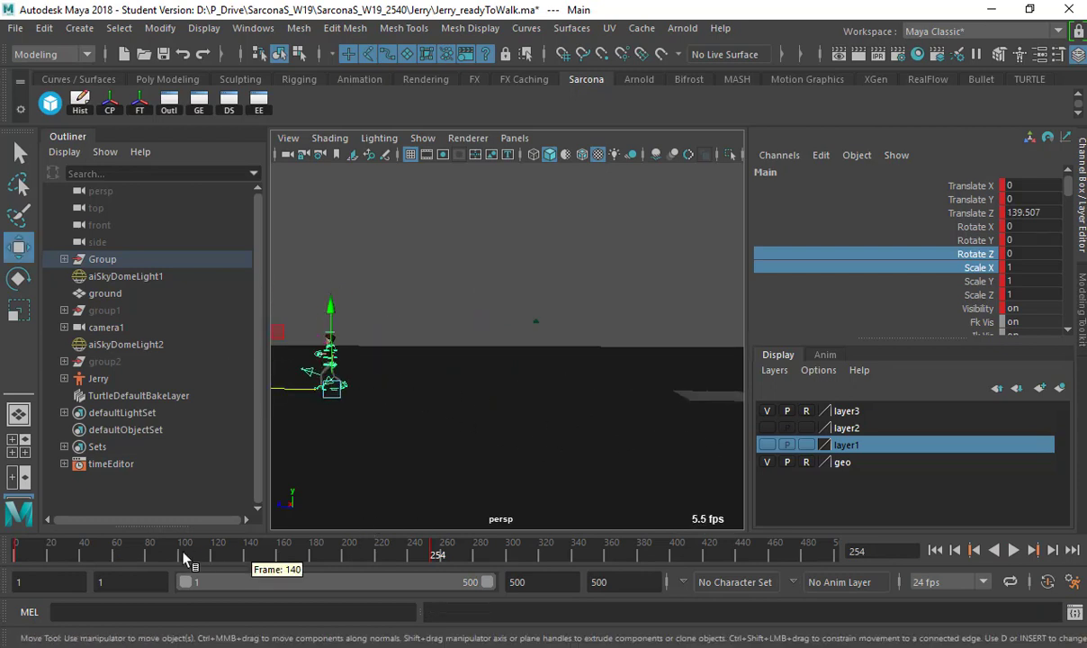
{"action": "left_click", "coordinate": [54, 554]}
{"action": "key", "text": "alt+v"}
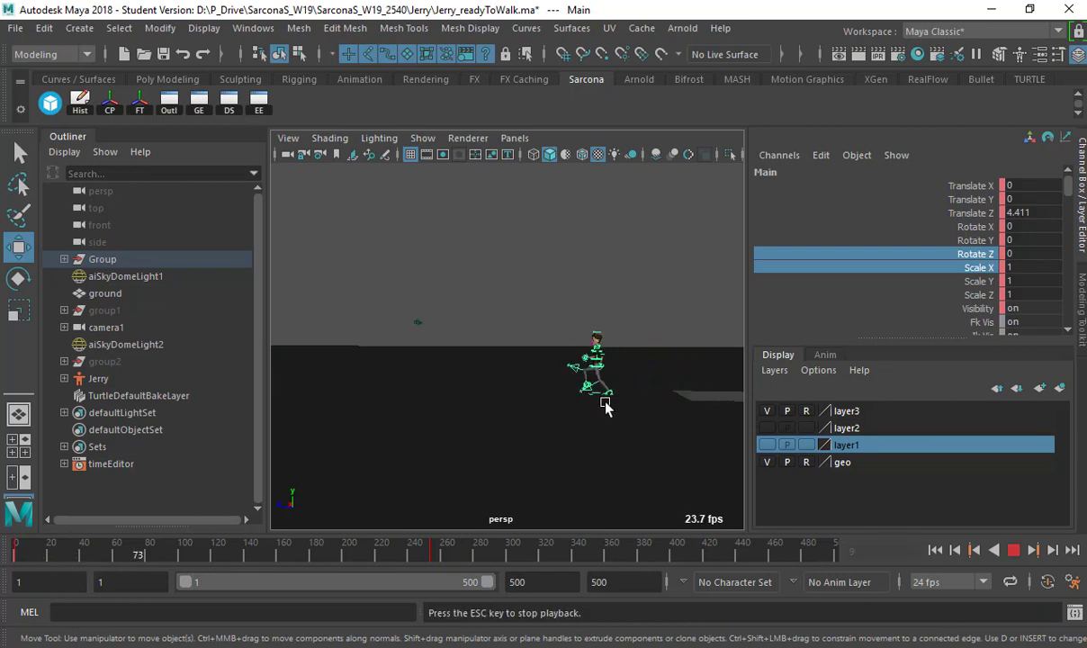
{"action": "left_click_drag", "start_coordinate": [601, 407], "coordinate": [573, 418], "text": "alt"}
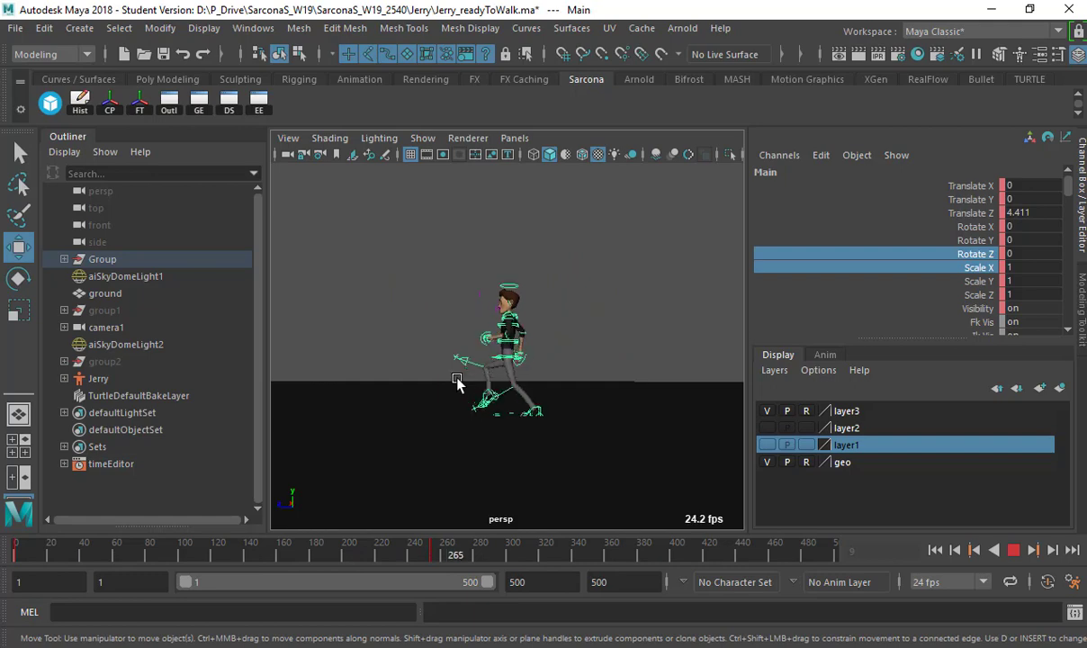
Replay the walk in wireframe from frame 20, stop it at frame 114, and restore the textured shaded display
{"action": "key", "text": "4"}
{"action": "key", "text": "Escape"}
{"action": "left_click", "coordinate": [48, 550]}
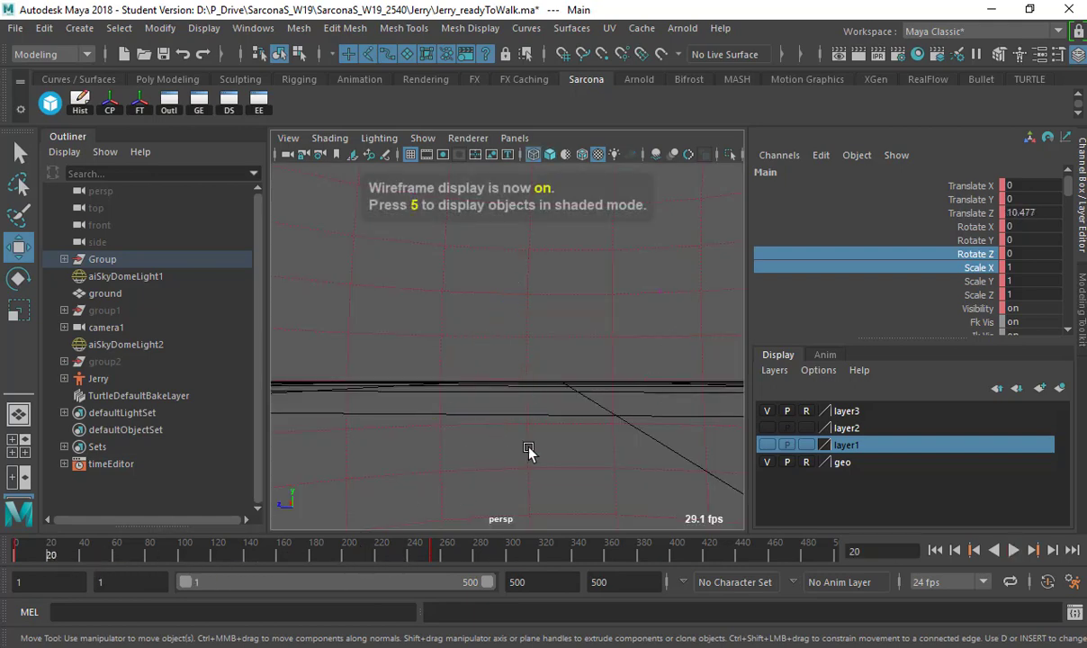
{"action": "left_click_drag", "start_coordinate": [530, 447], "coordinate": [468, 468], "text": "alt"}
{"action": "key", "text": "alt+v"}
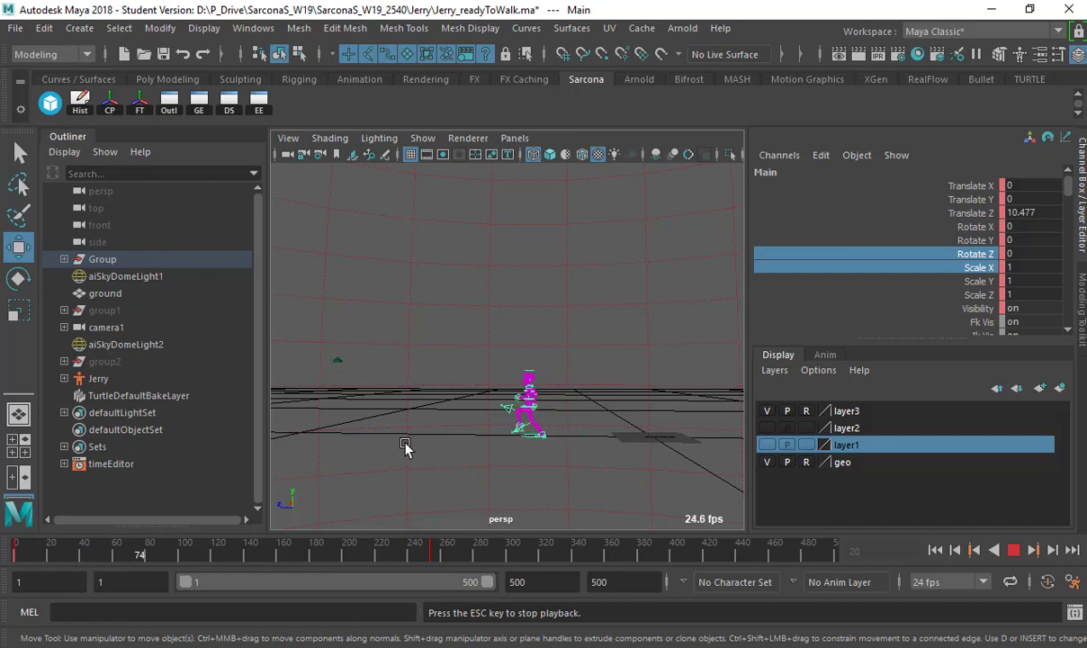
{"action": "key", "text": "Escape"}
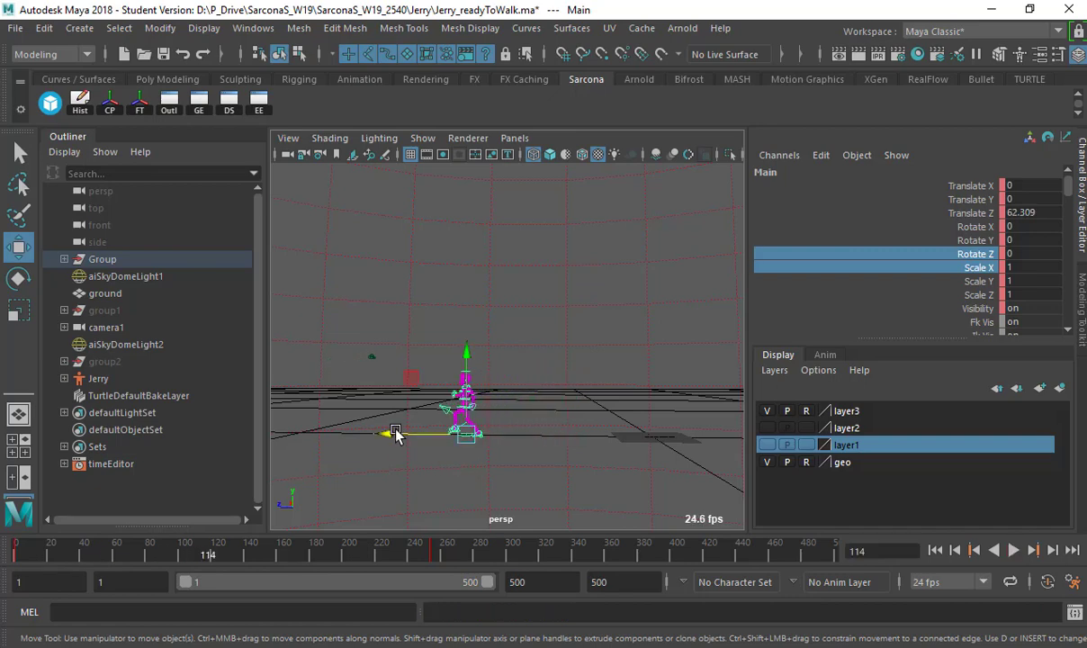
{"action": "key", "text": "6"}
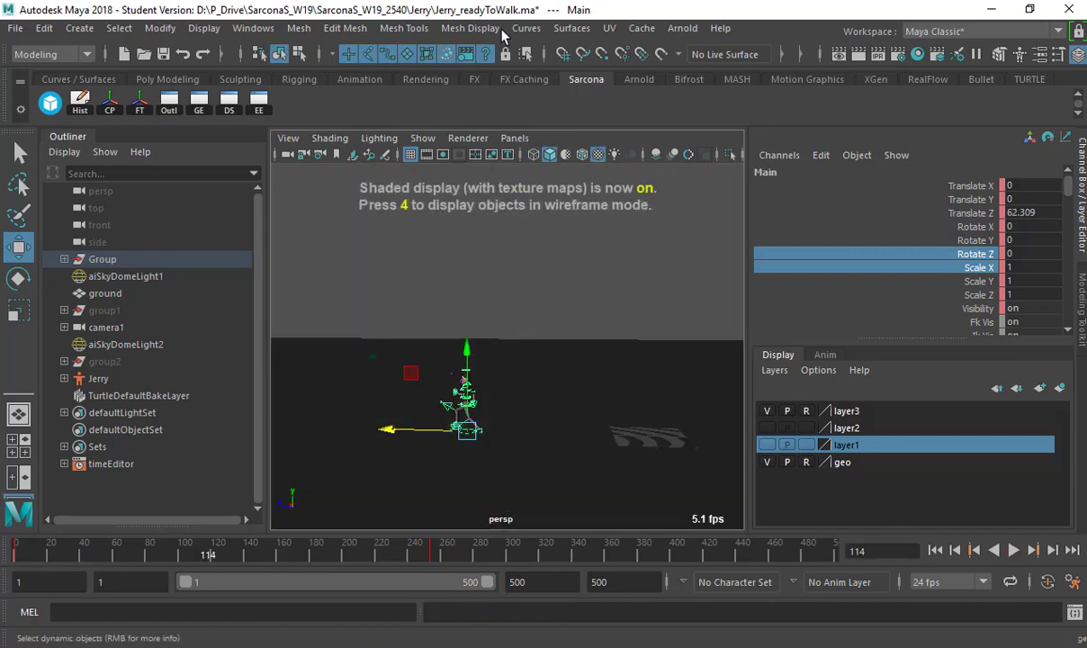
Switch to the Animation command set and apply Redirect to the selected Main control
{"action": "left_click", "coordinate": [19, 55]}
{"action": "left_click", "coordinate": [47, 107]}
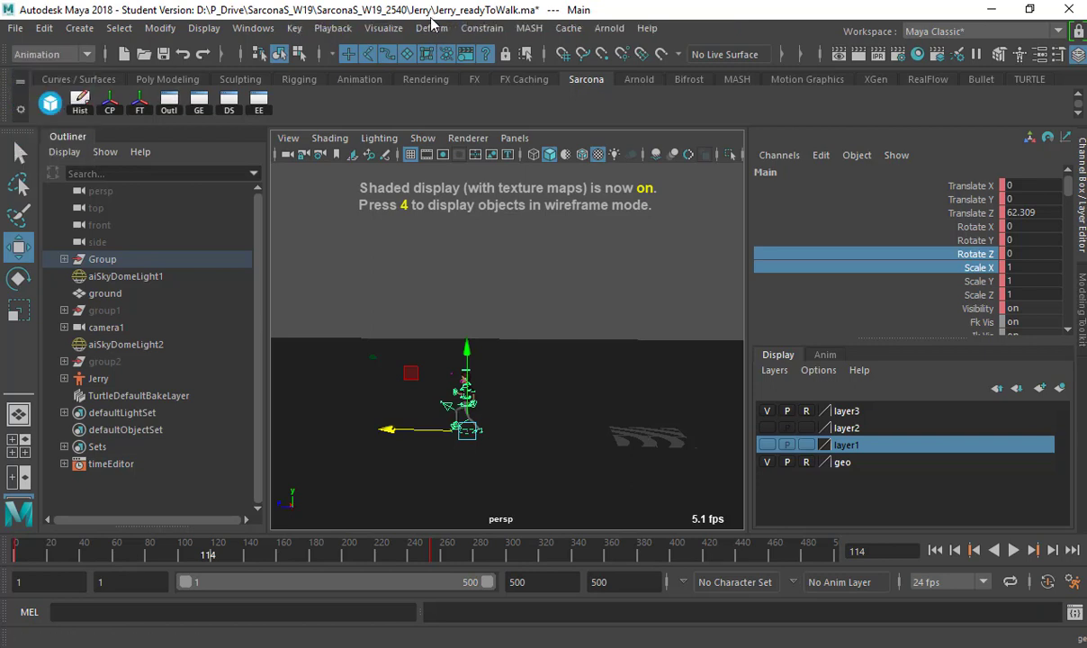
{"action": "left_click", "coordinate": [296, 29]}
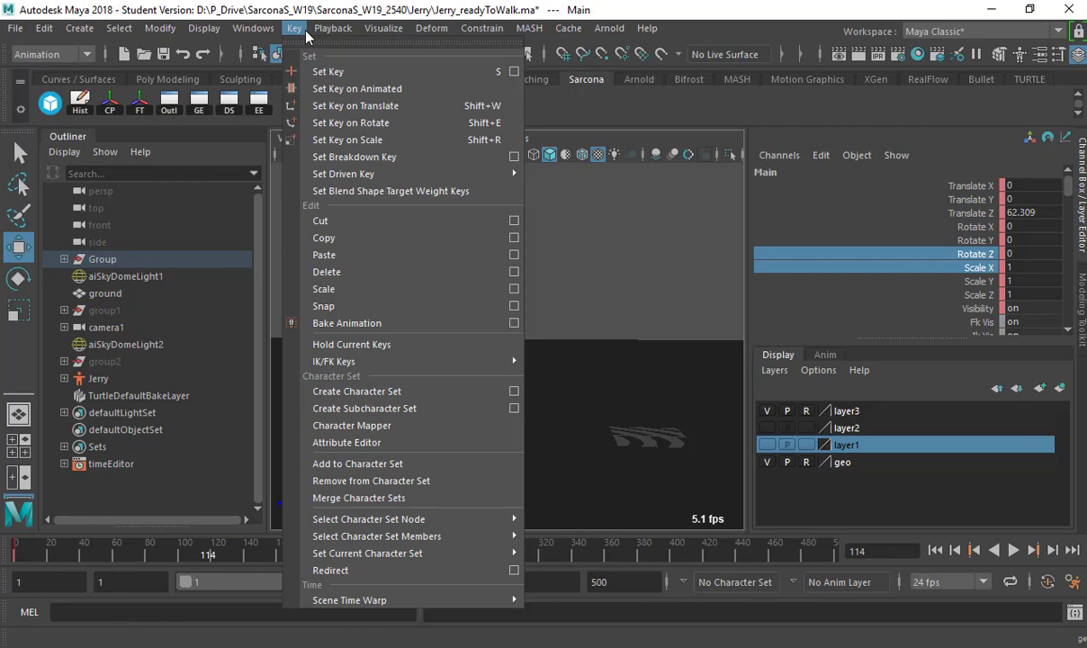
{"action": "left_click", "coordinate": [343, 30]}
{"action": "left_click", "coordinate": [385, 29]}
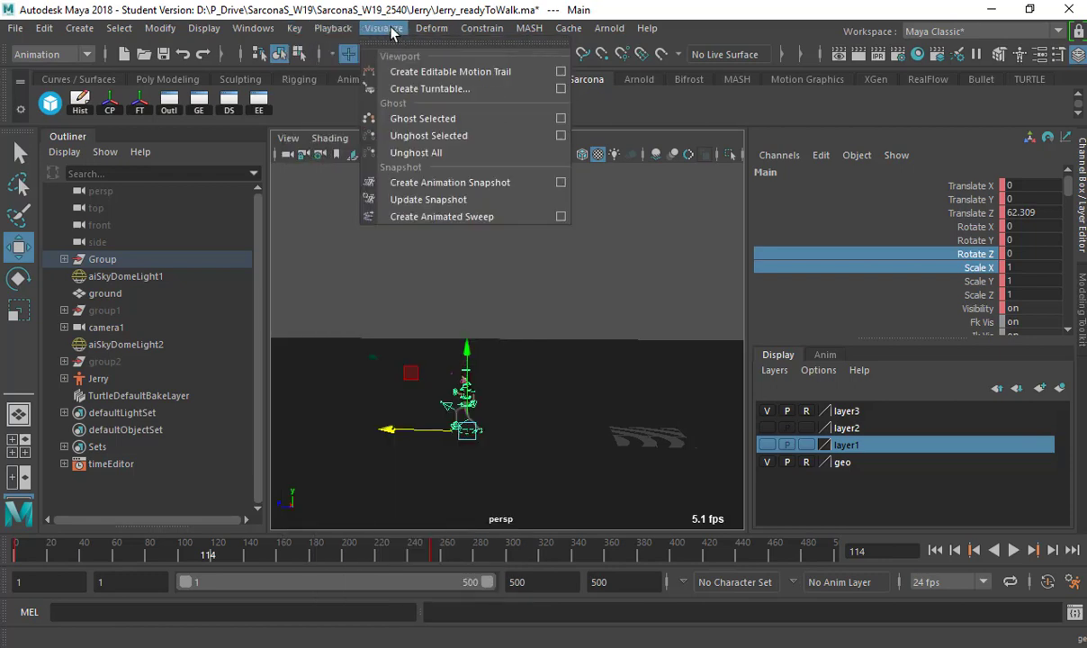
{"action": "left_click", "coordinate": [405, 29]}
{"action": "left_click", "coordinate": [432, 30]}
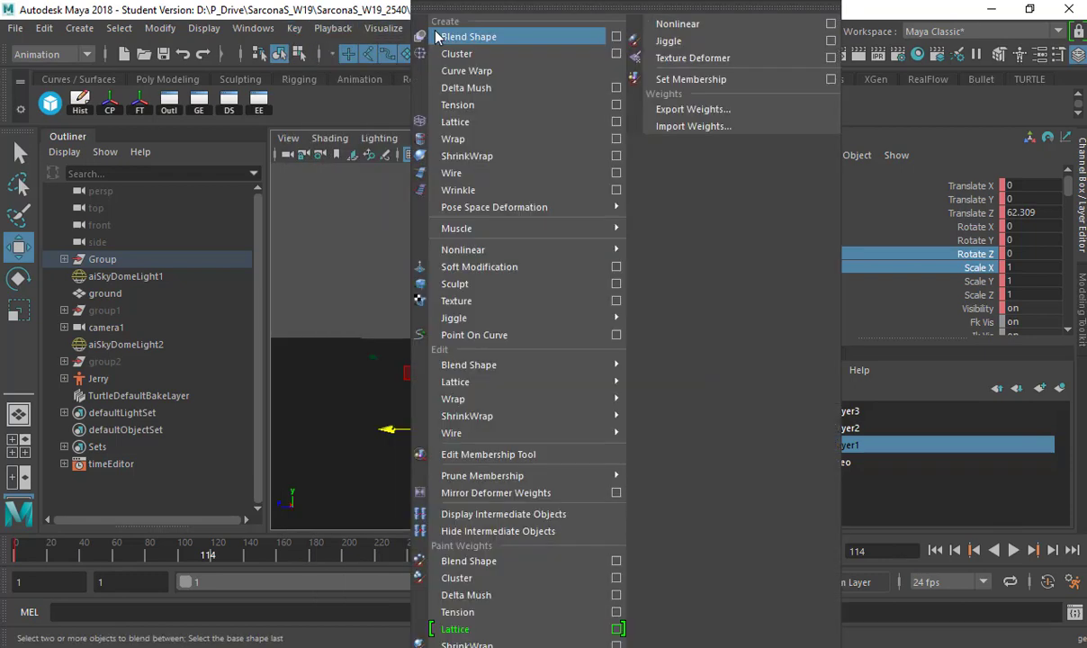
{"action": "left_click", "coordinate": [354, 57]}
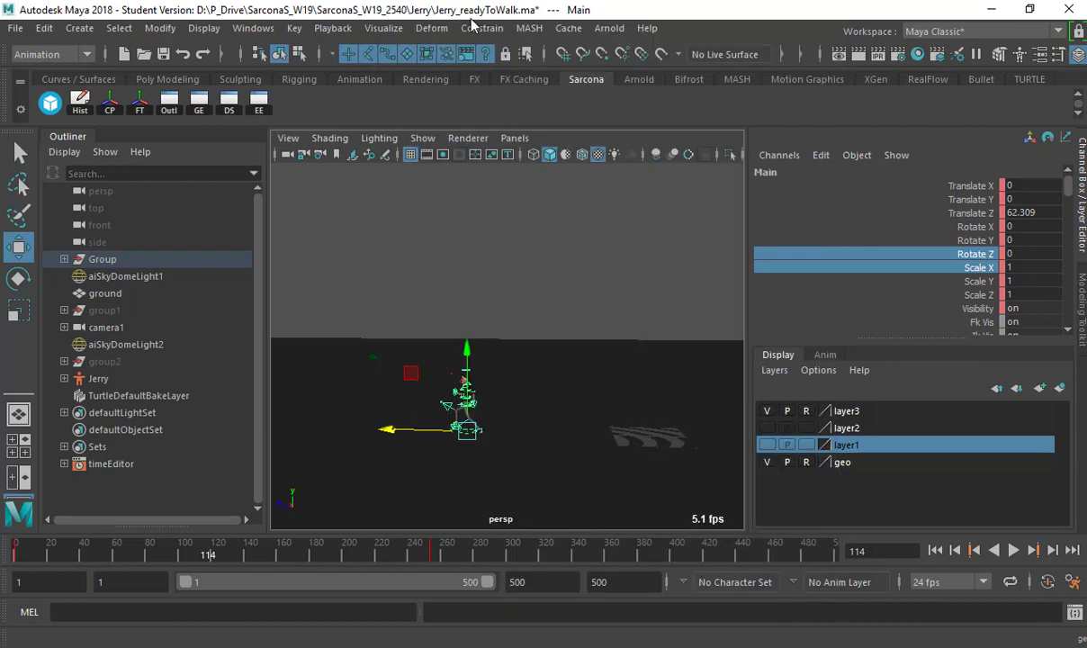
{"action": "left_click", "coordinate": [486, 29]}
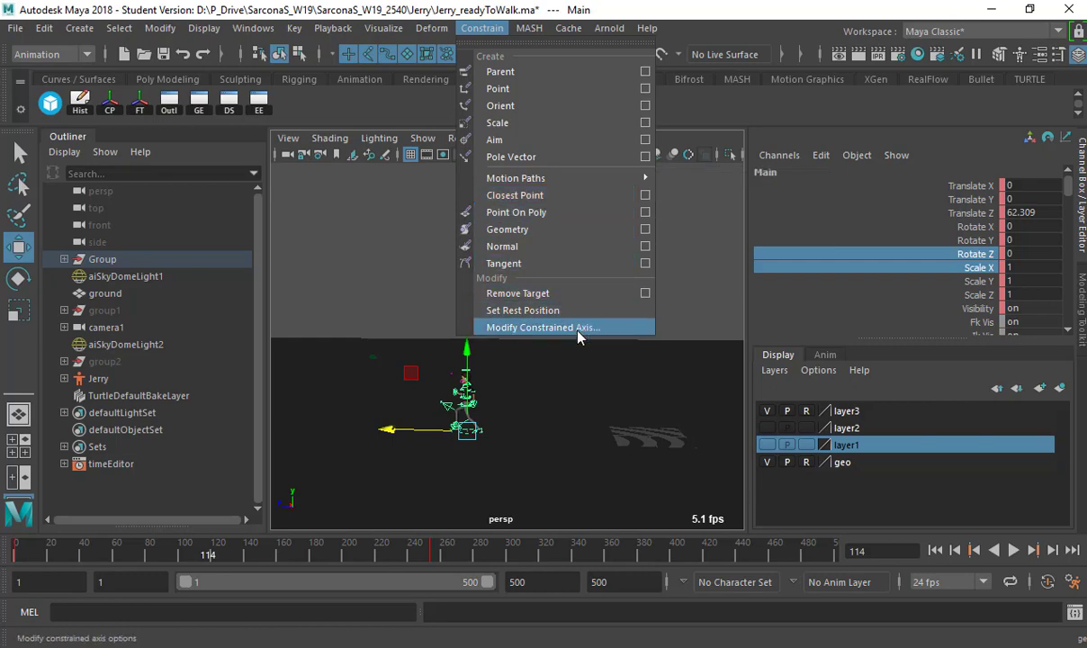
{"action": "mouse_move", "coordinate": [404, 36]}
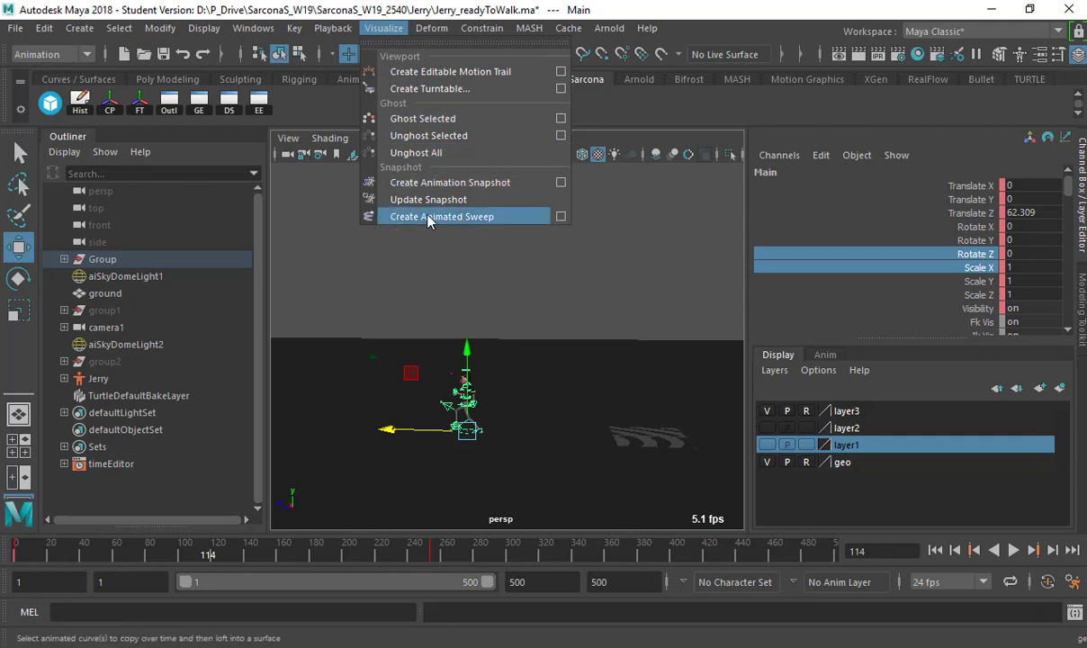
{"action": "mouse_move", "coordinate": [344, 35]}
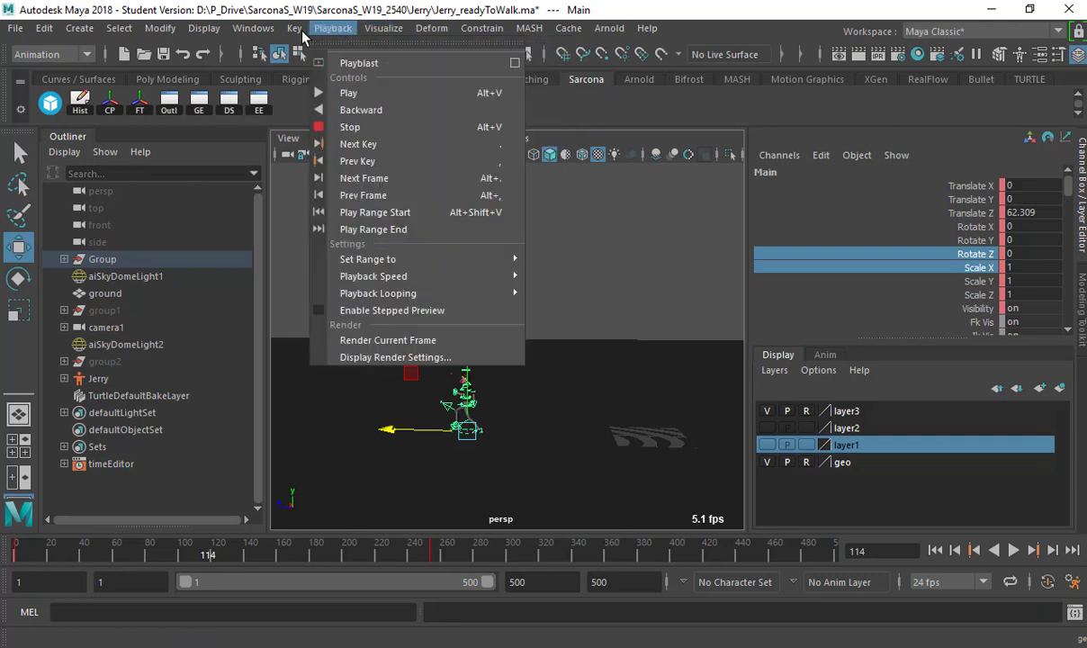
{"action": "mouse_move", "coordinate": [297, 30]}
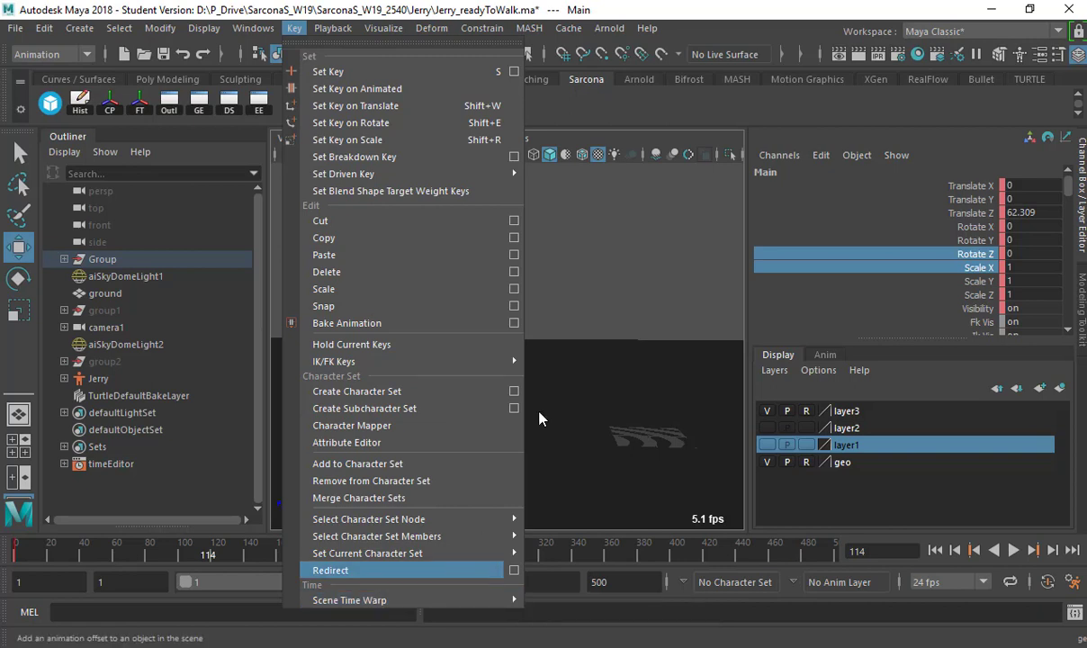
{"action": "left_click", "coordinate": [420, 571]}
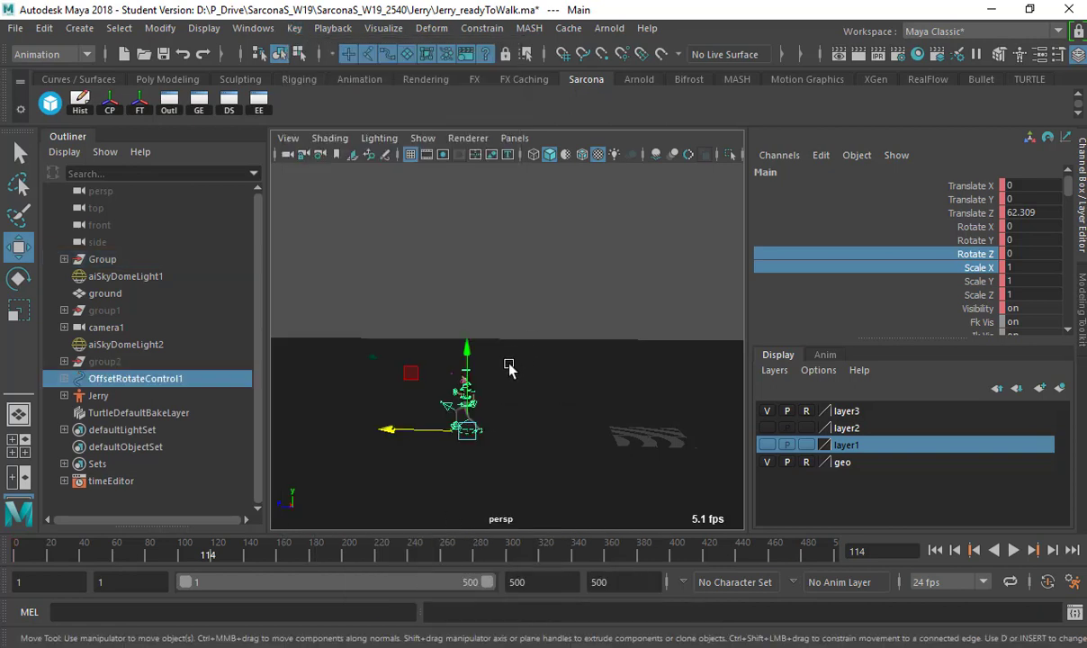
Frame the new offset control at the character's feet, try rotating it about 82 degrees around Y, and undo that rotation
{"action": "left_click_drag", "start_coordinate": [509, 367], "coordinate": [618, 376], "text": "alt"}
{"action": "key", "text": "f"}
{"action": "key", "text": "e"}
{"action": "key", "text": "ctrl+z"}
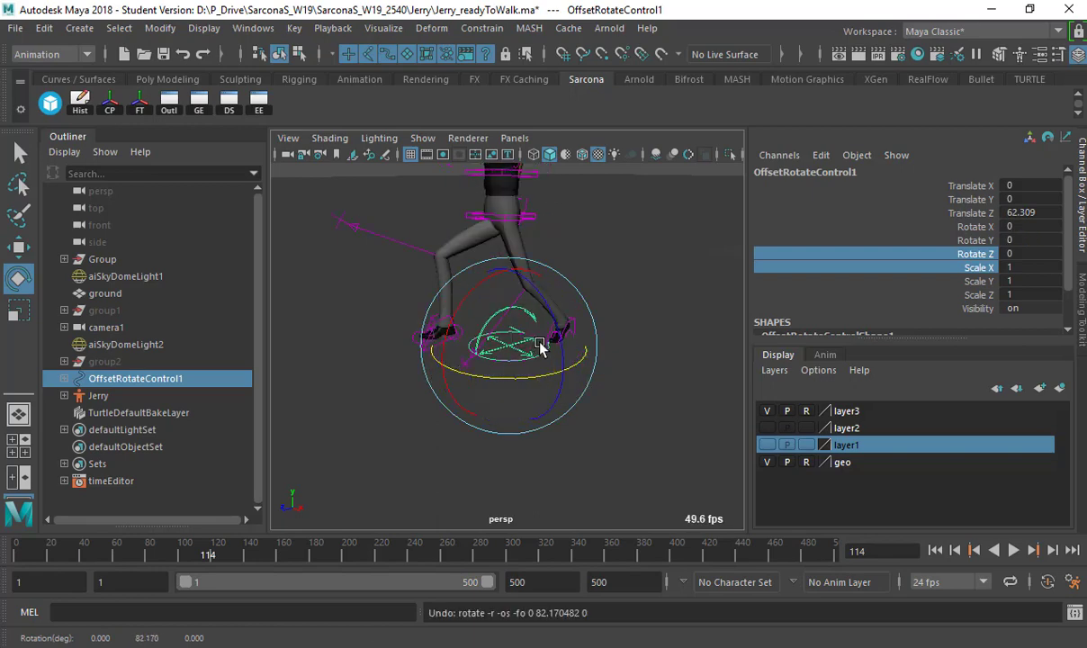
At frame 106, move the offset control under the planted foot to about 1.47 in X and 59.18 in Z, and key its rotation
{"action": "key", "text": "w"}
{"action": "left_click_drag", "start_coordinate": [517, 337], "coordinate": [487, 336], "text": "alt"}
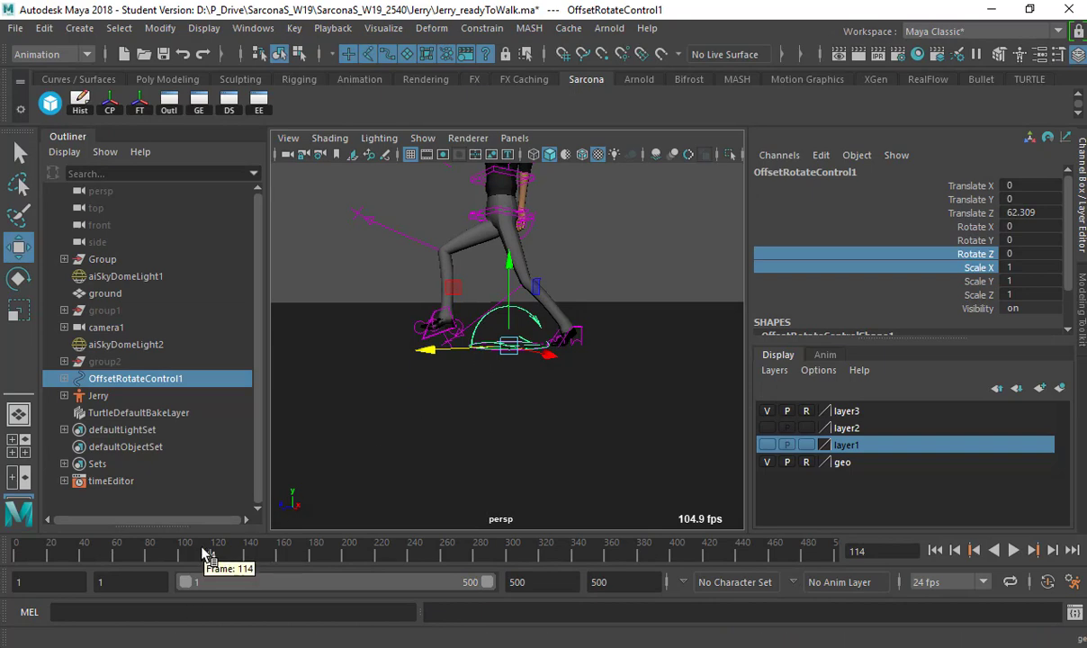
{"action": "key", "text": "alt+v"}
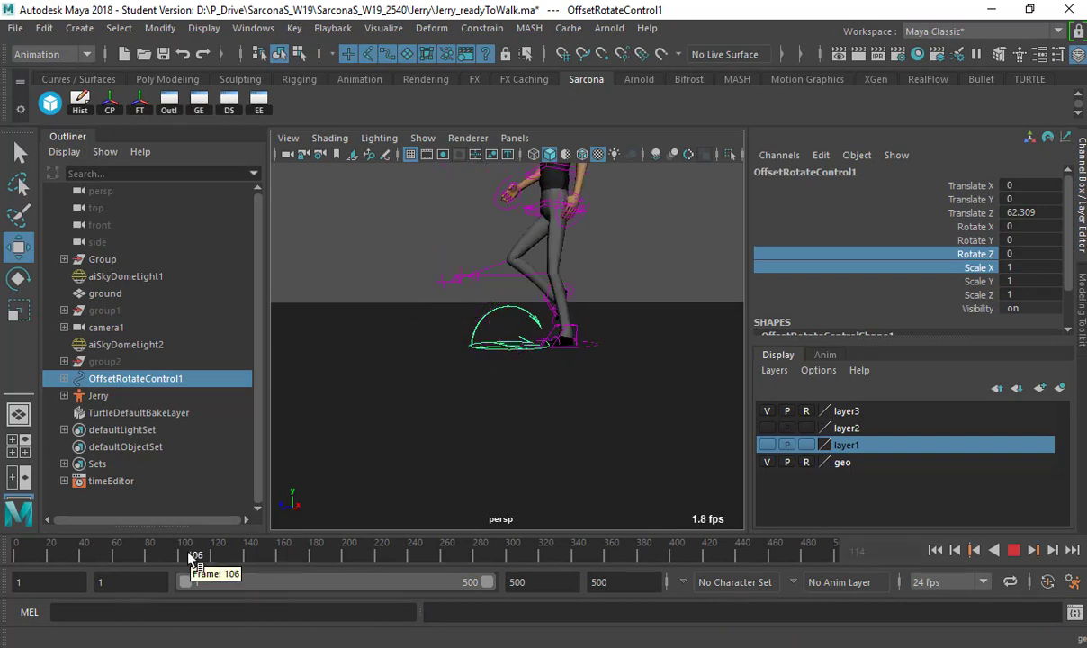
{"action": "left_click", "coordinate": [191, 555]}
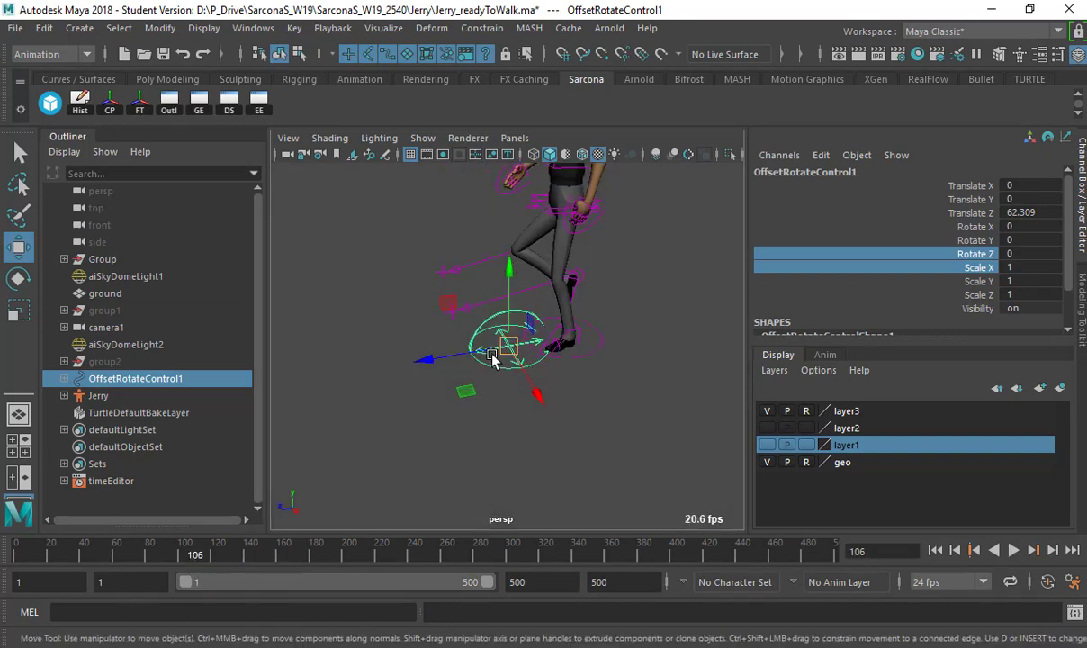
{"action": "middle_click_drag", "start_coordinate": [469, 388], "coordinate": [517, 393]}
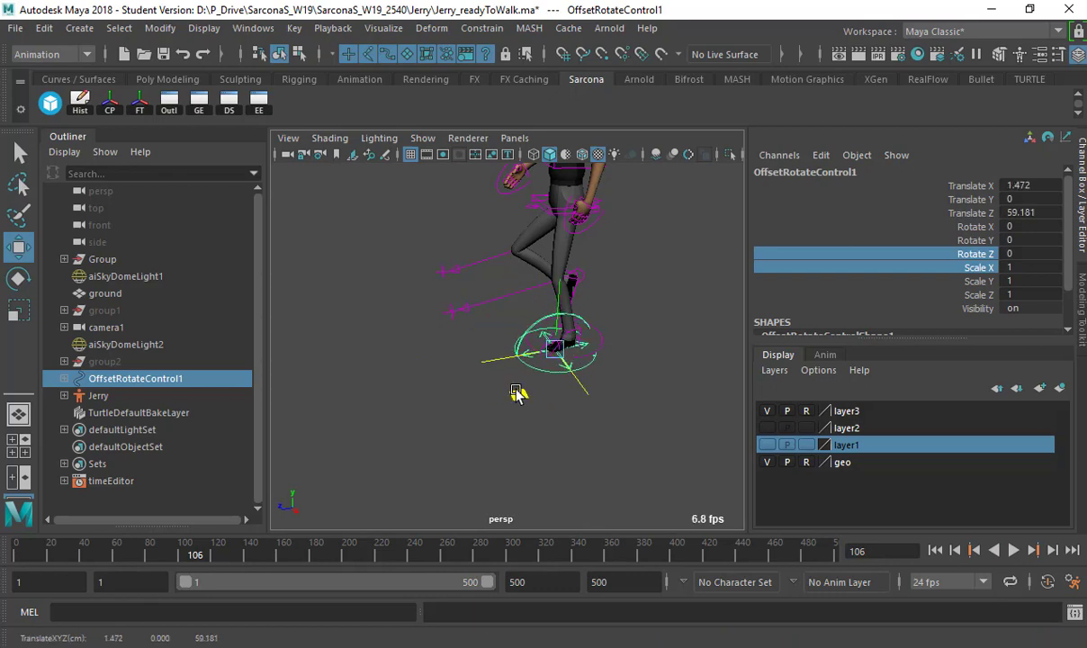
{"action": "left_click_drag", "start_coordinate": [617, 337], "coordinate": [605, 316], "text": "alt"}
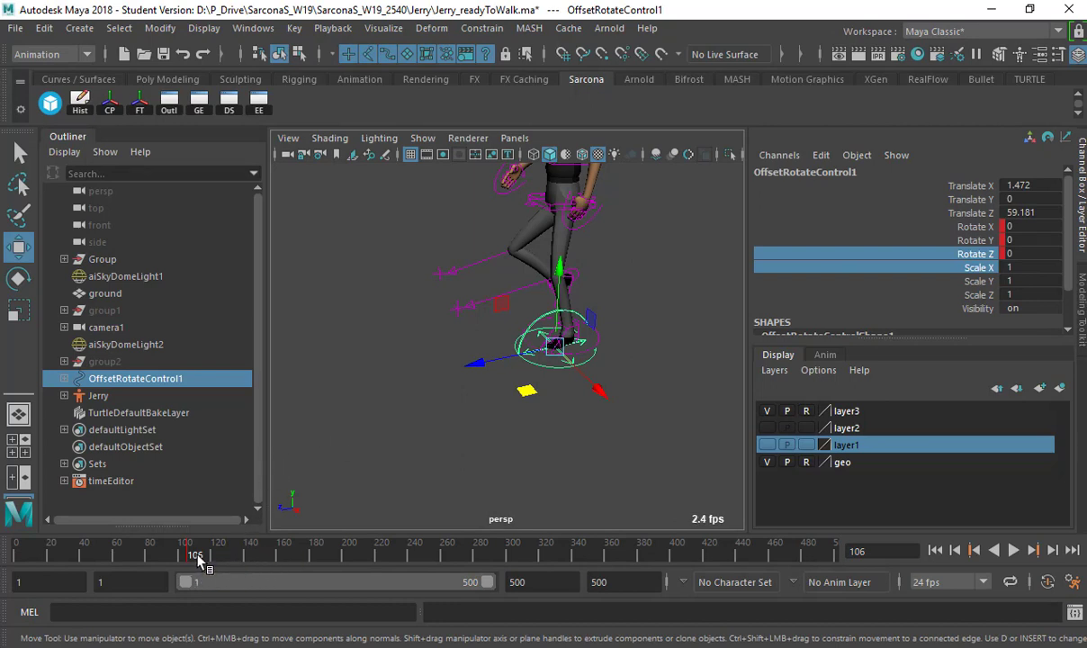
At frame 113, rotate the offset control to about 86.7 in Rotate Y and key its rotation
{"action": "left_click_drag", "start_coordinate": [195, 556], "coordinate": [201, 555]}
{"action": "key", "text": "e"}
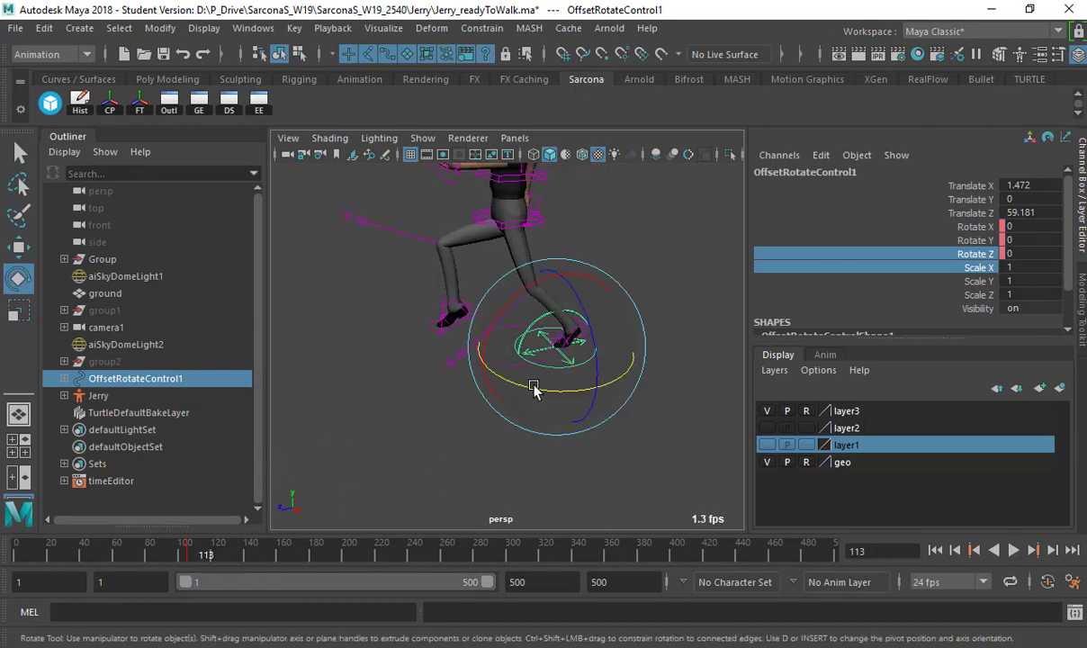
{"action": "left_click_drag", "start_coordinate": [553, 388], "coordinate": [736, 333]}
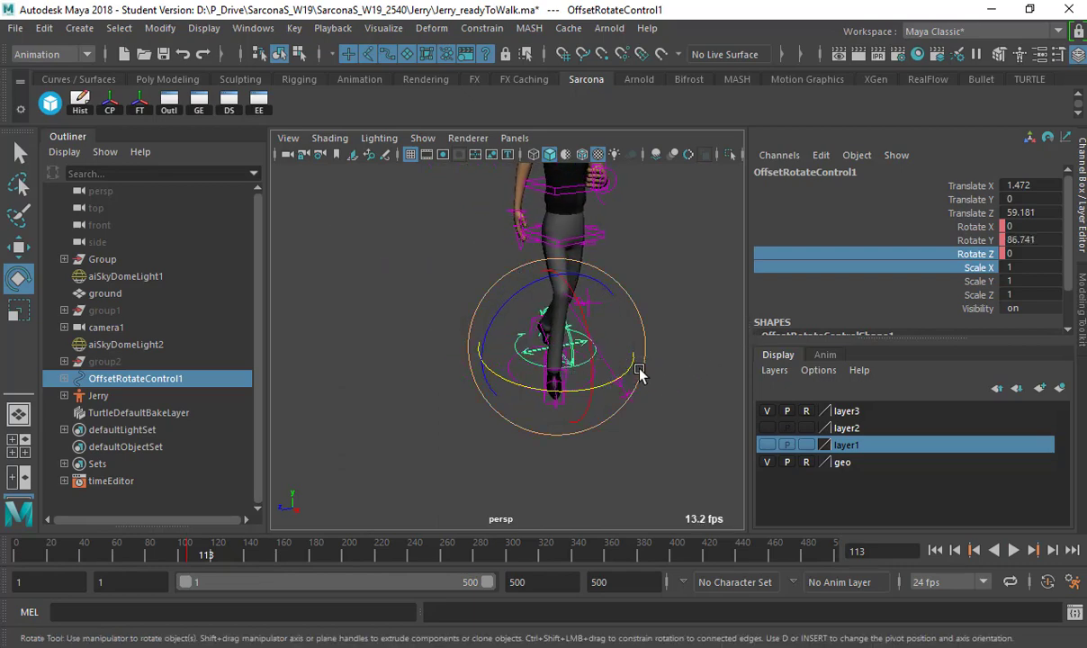
Play the redirected walk from a wider view, deselect the control, and scrub to frame 321 to examine the character's turned path
{"action": "left_click_drag", "start_coordinate": [622, 387], "coordinate": [538, 387], "text": "alt"}
{"action": "scroll", "coordinate": [525, 430], "scroll_direction": "down", "scroll_amount": 5}
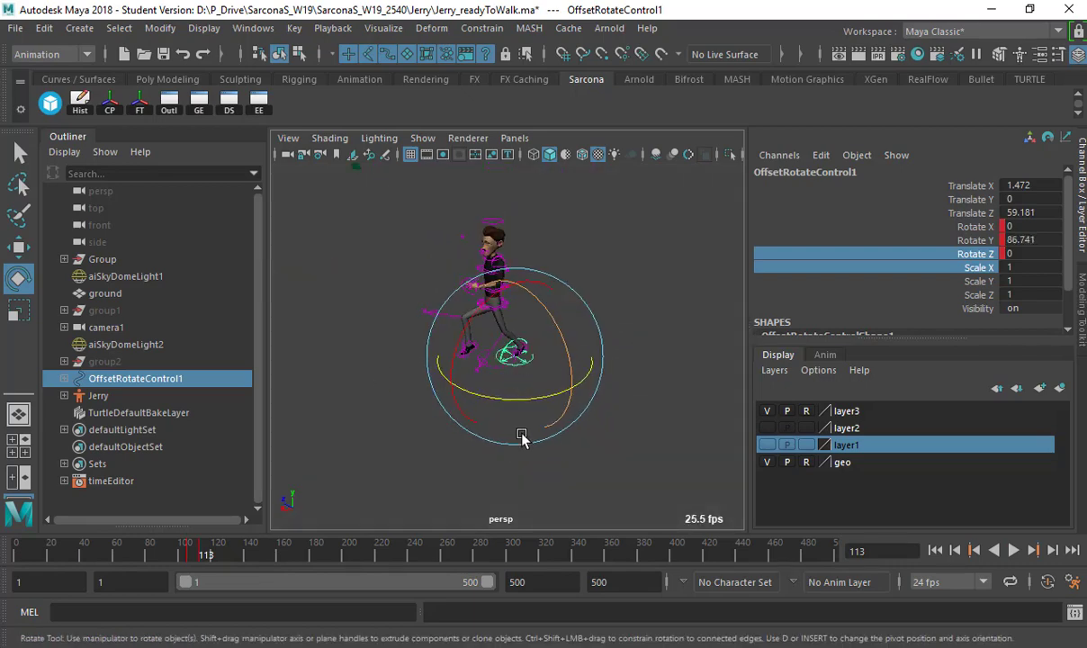
{"action": "left_click_drag", "start_coordinate": [522, 437], "coordinate": [534, 396], "text": "alt"}
{"action": "key", "text": "alt+v"}
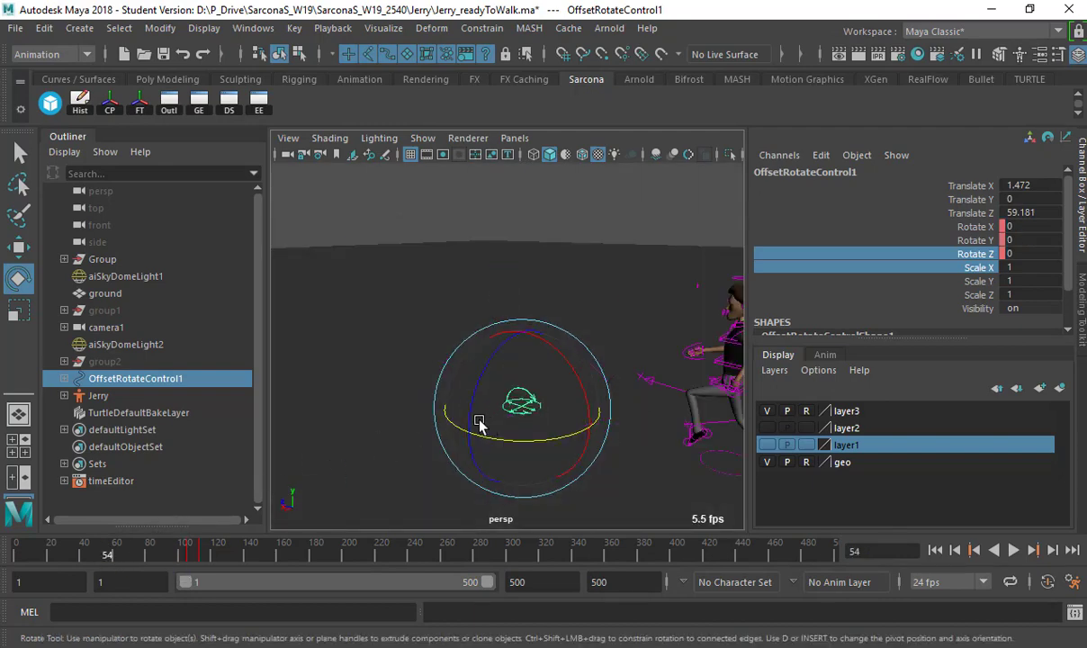
{"action": "left_click", "coordinate": [436, 238]}
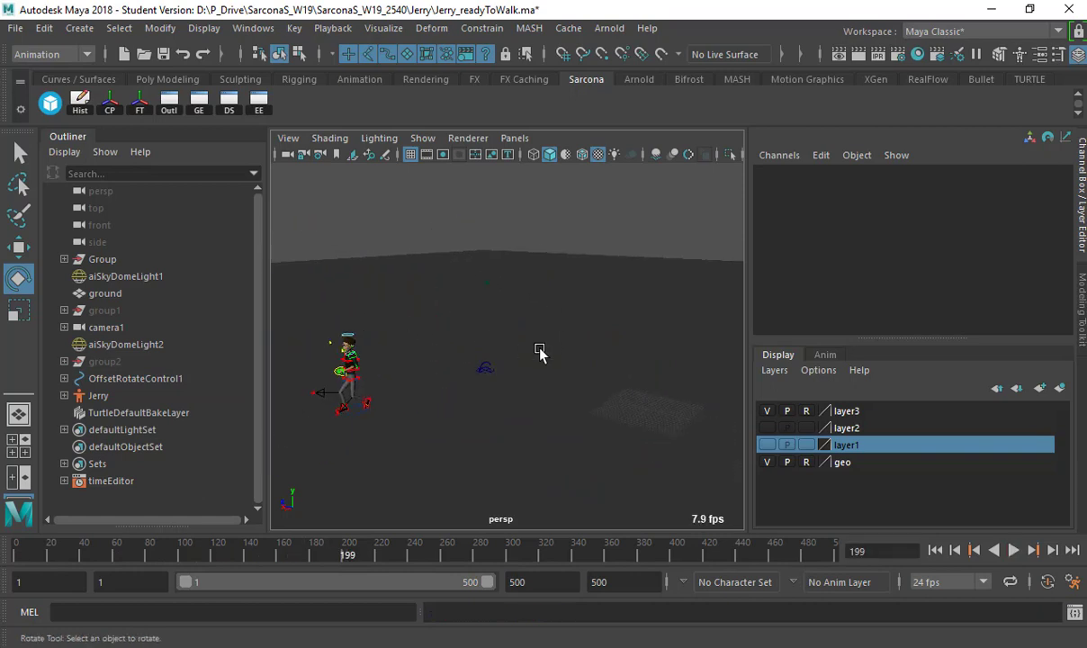
{"action": "left_click_drag", "start_coordinate": [281, 558], "coordinate": [546, 554]}
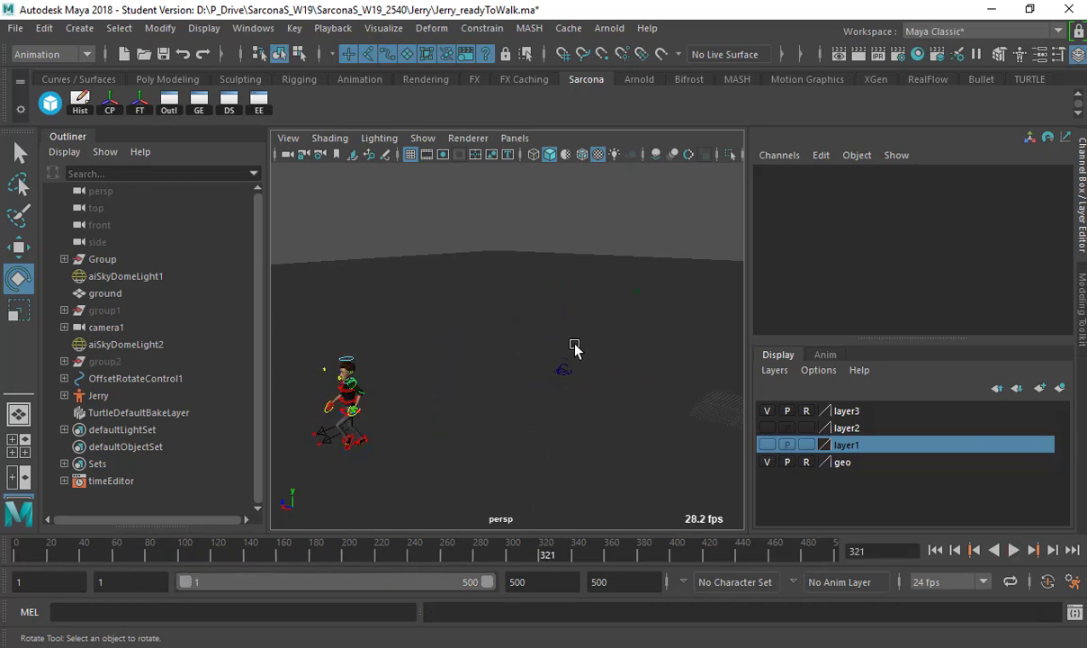
{"action": "left_click_drag", "start_coordinate": [575, 349], "coordinate": [503, 394], "text": "alt"}
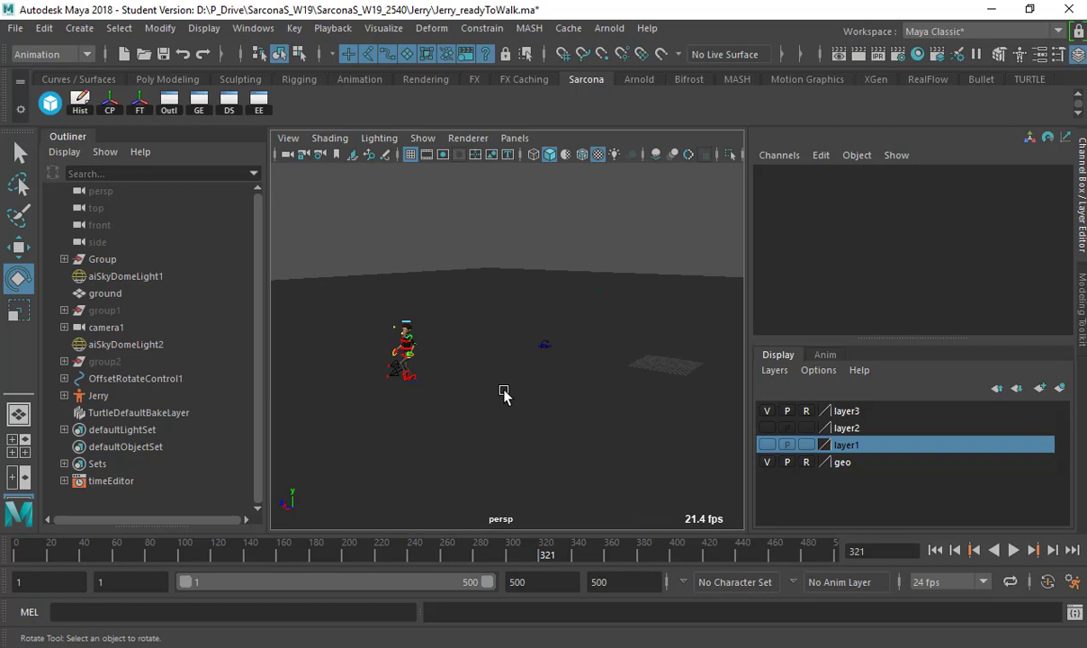